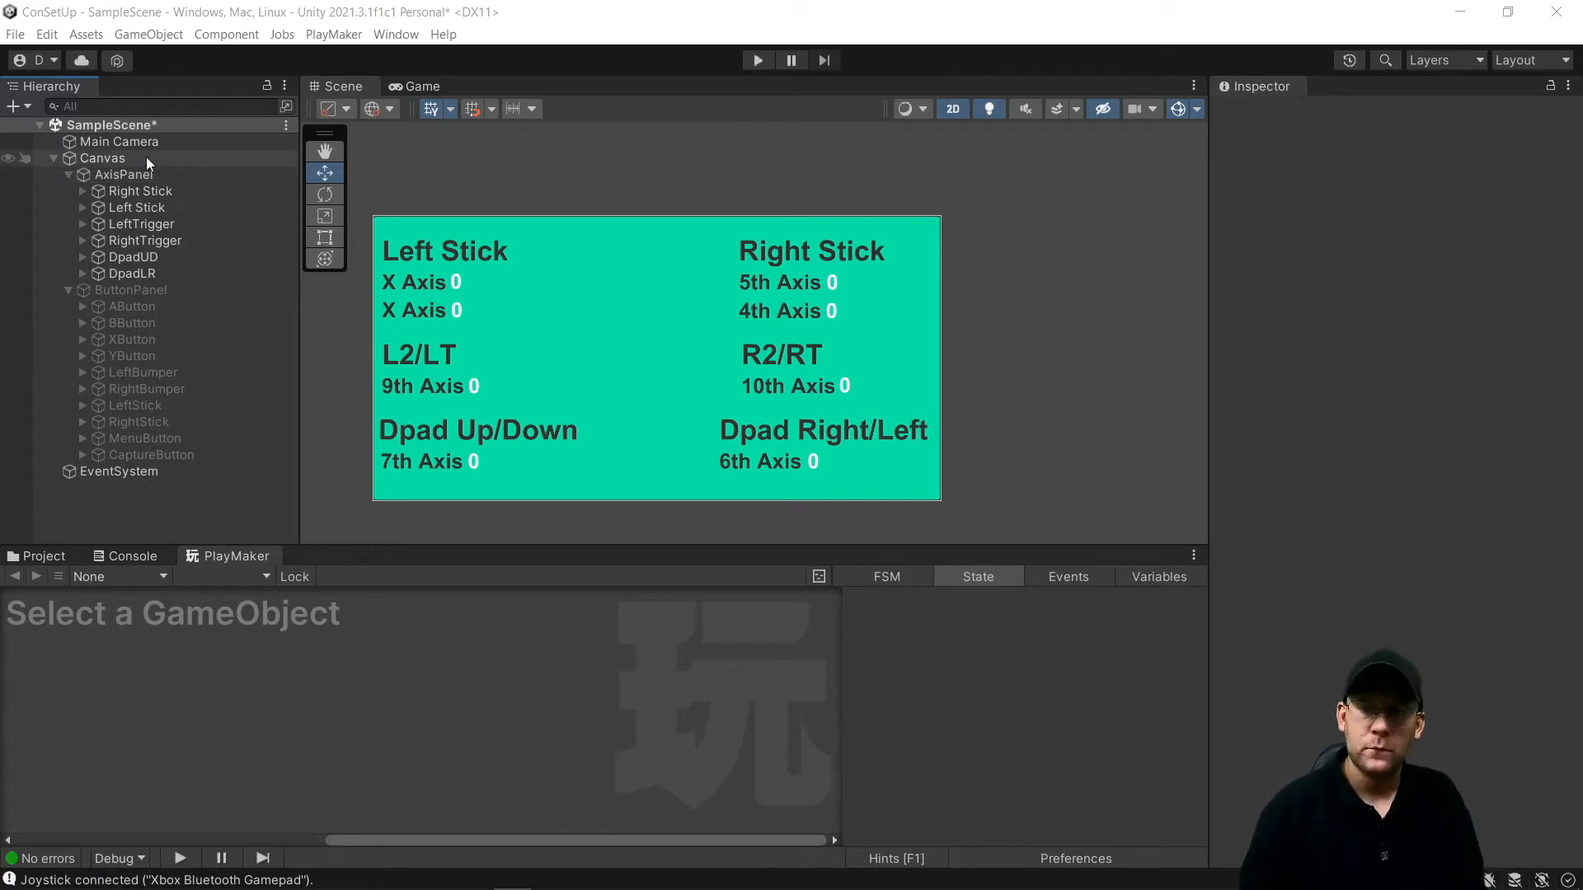
Examine the canvas's AxisPanel and ButtonPanel, activating the ButtonPanel to view its labels and deactivating it again
left_click(467, 248)
scroll(454, 292, "up", 3)
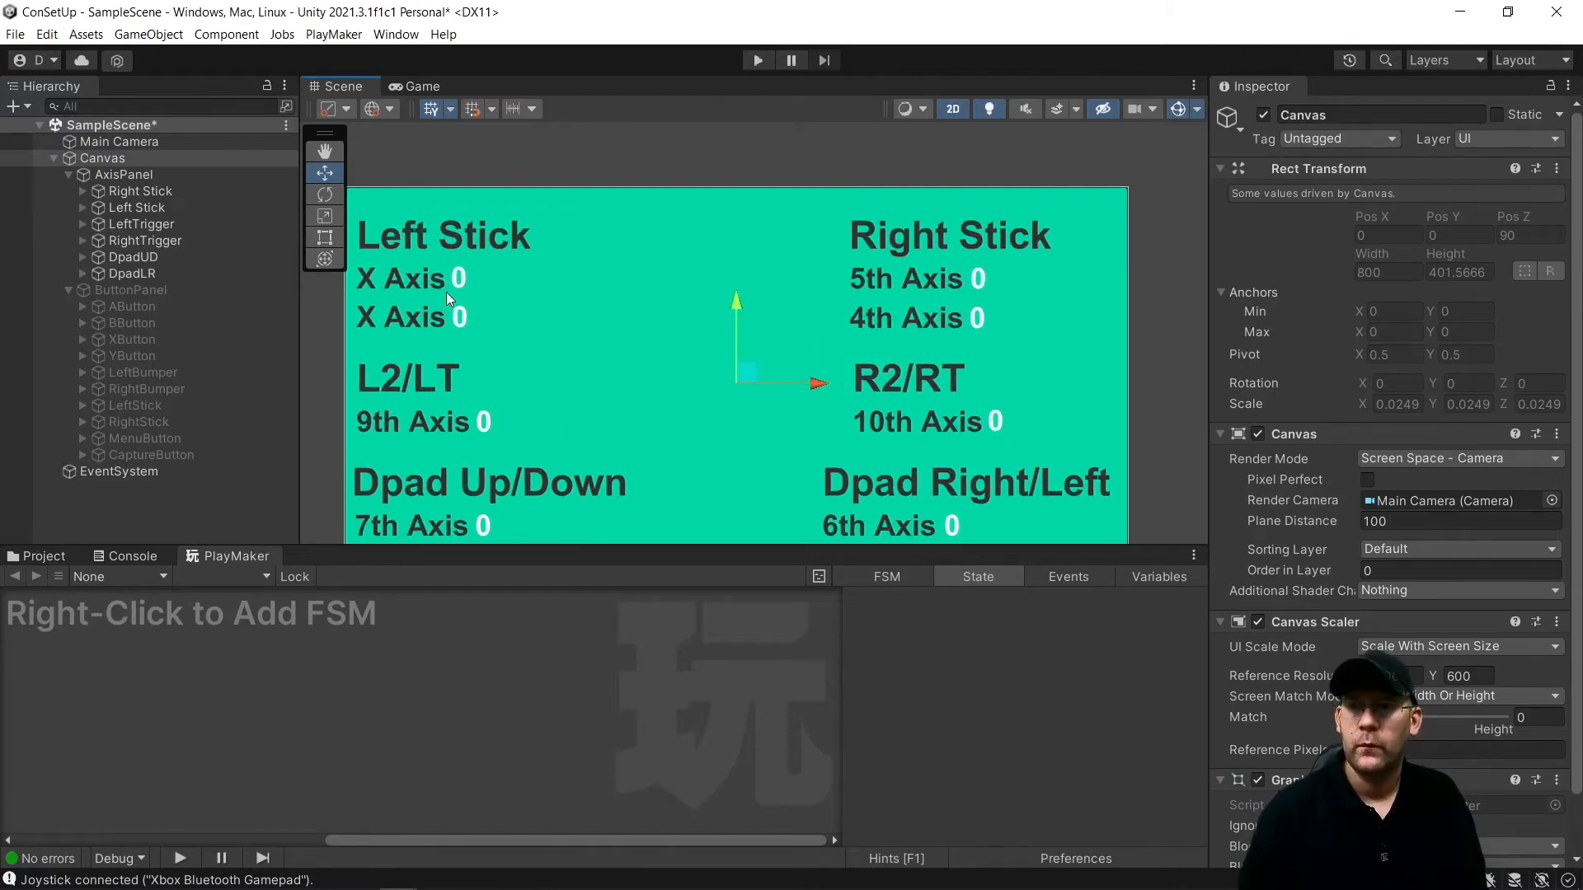
scroll(458, 322, "up", 1)
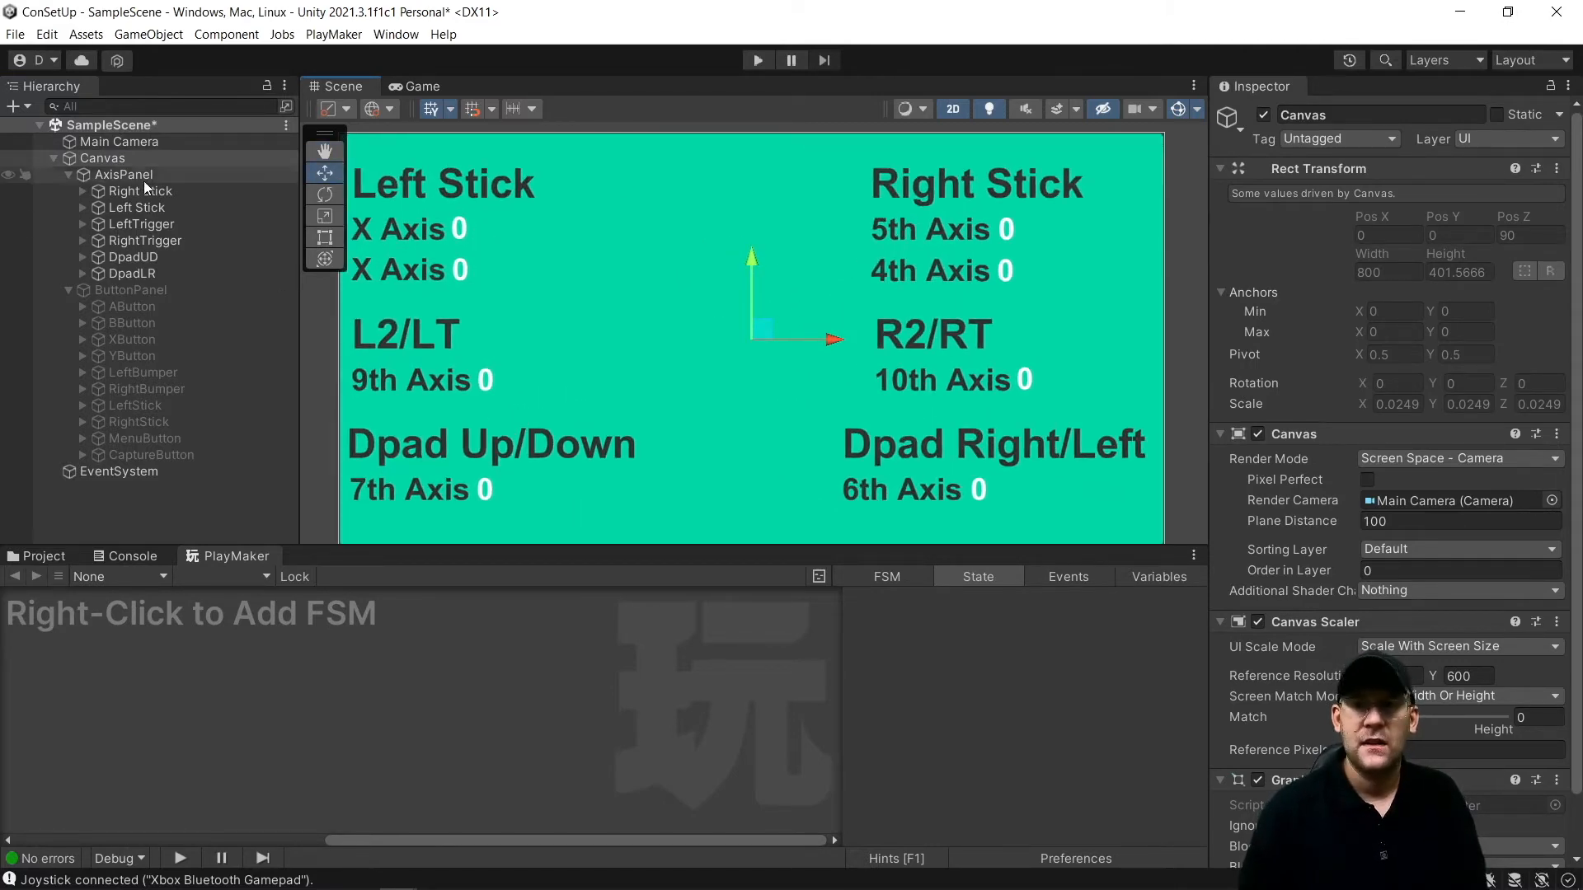
left_click(186, 176)
left_click(147, 290)
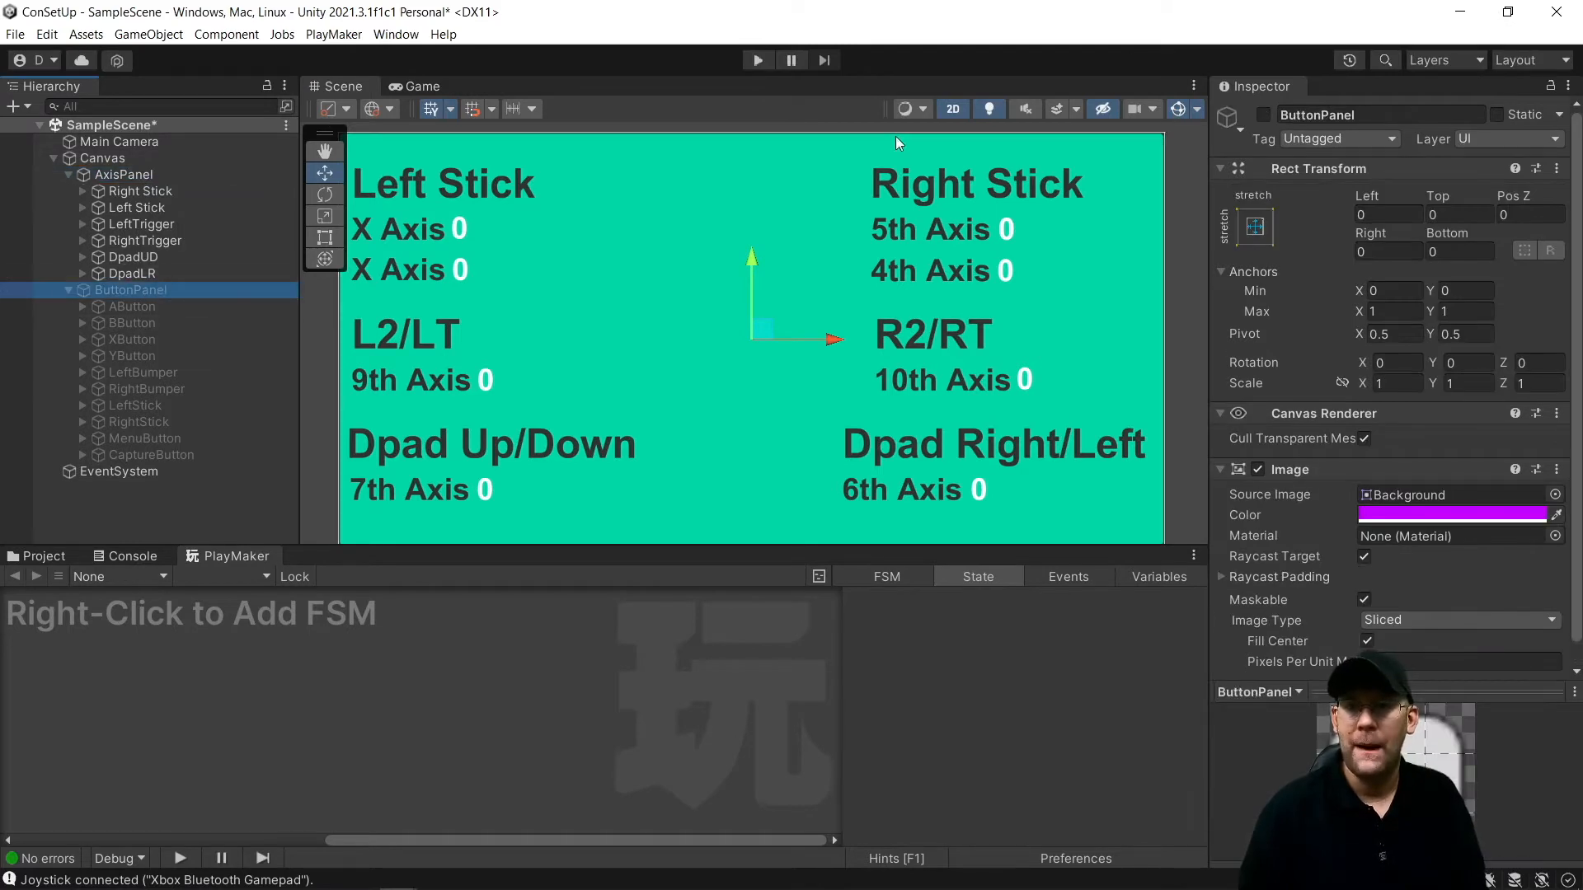
left_click(1263, 116)
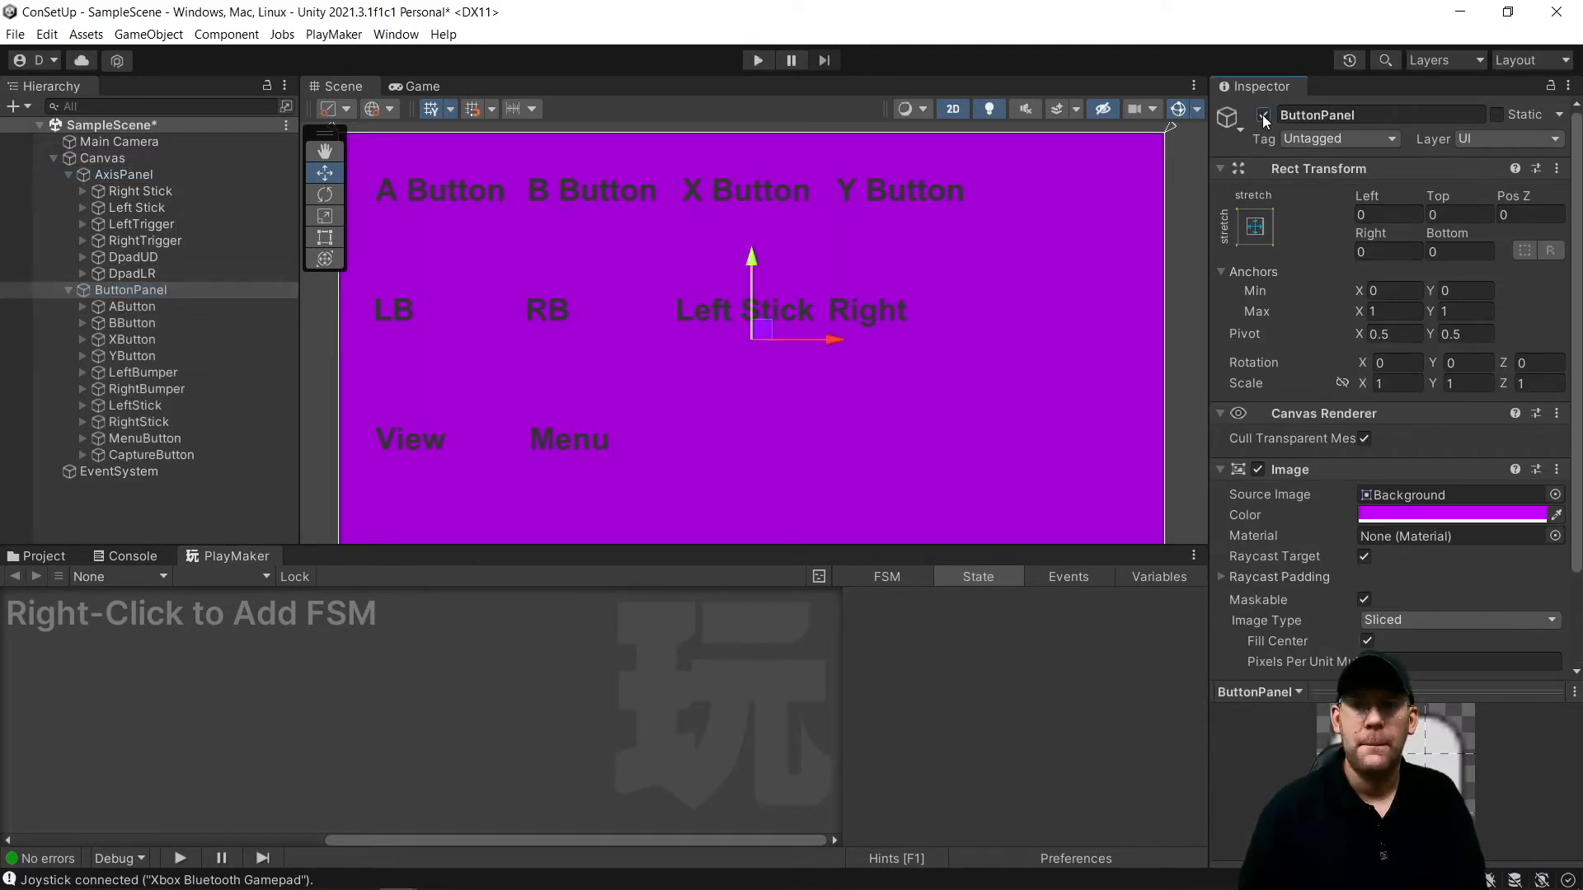
left_click(1263, 116)
Move the Left Stick object above Right Stick within the AxisPanel
left_click(132, 177)
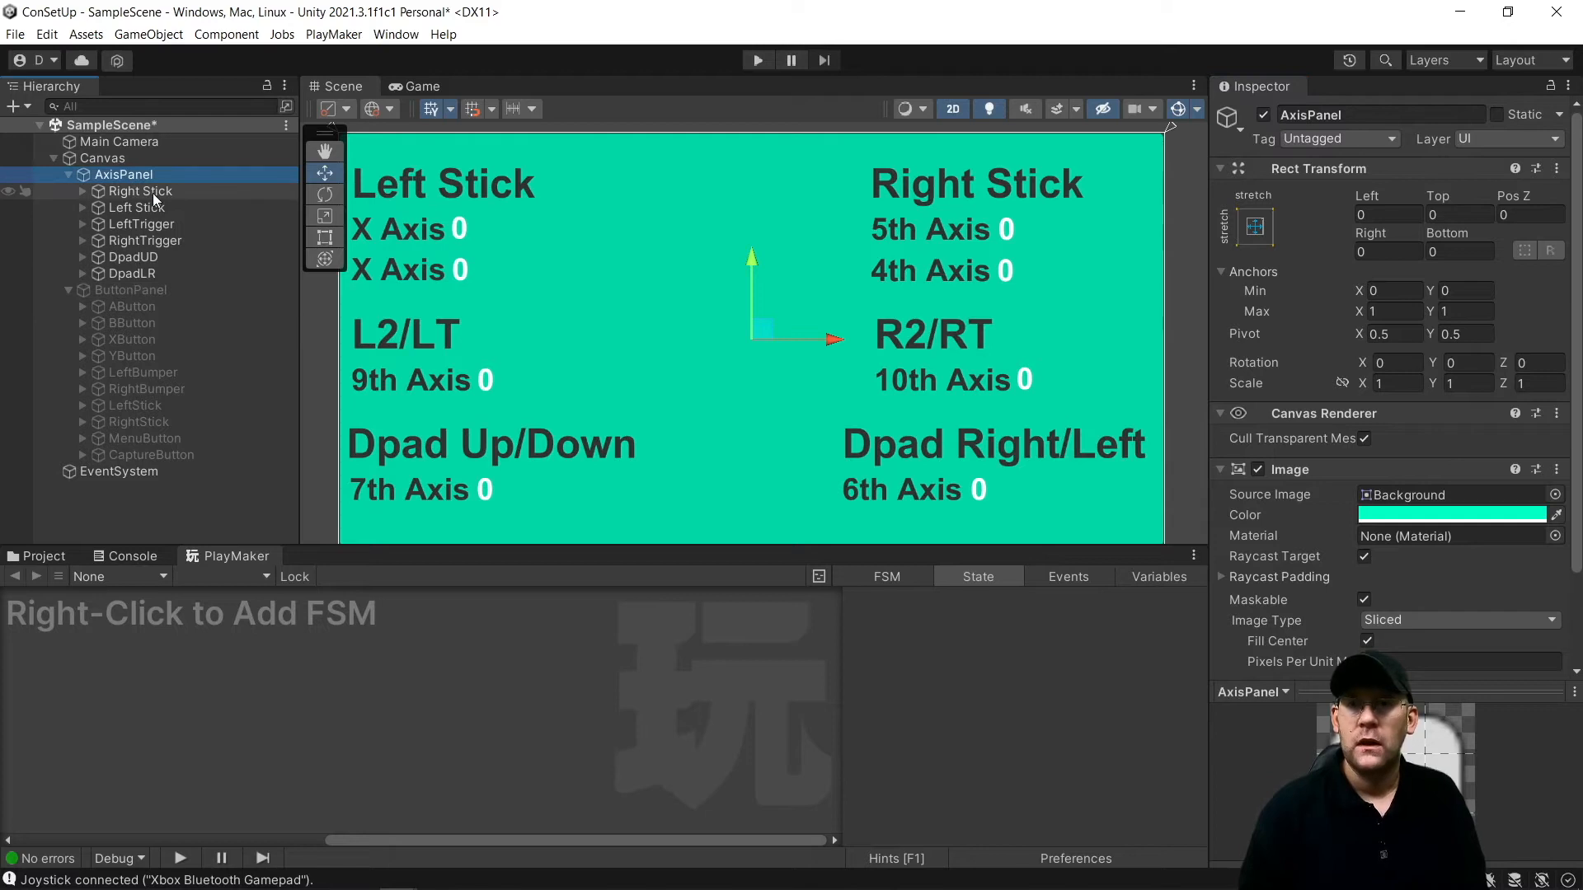
double_click(142, 207)
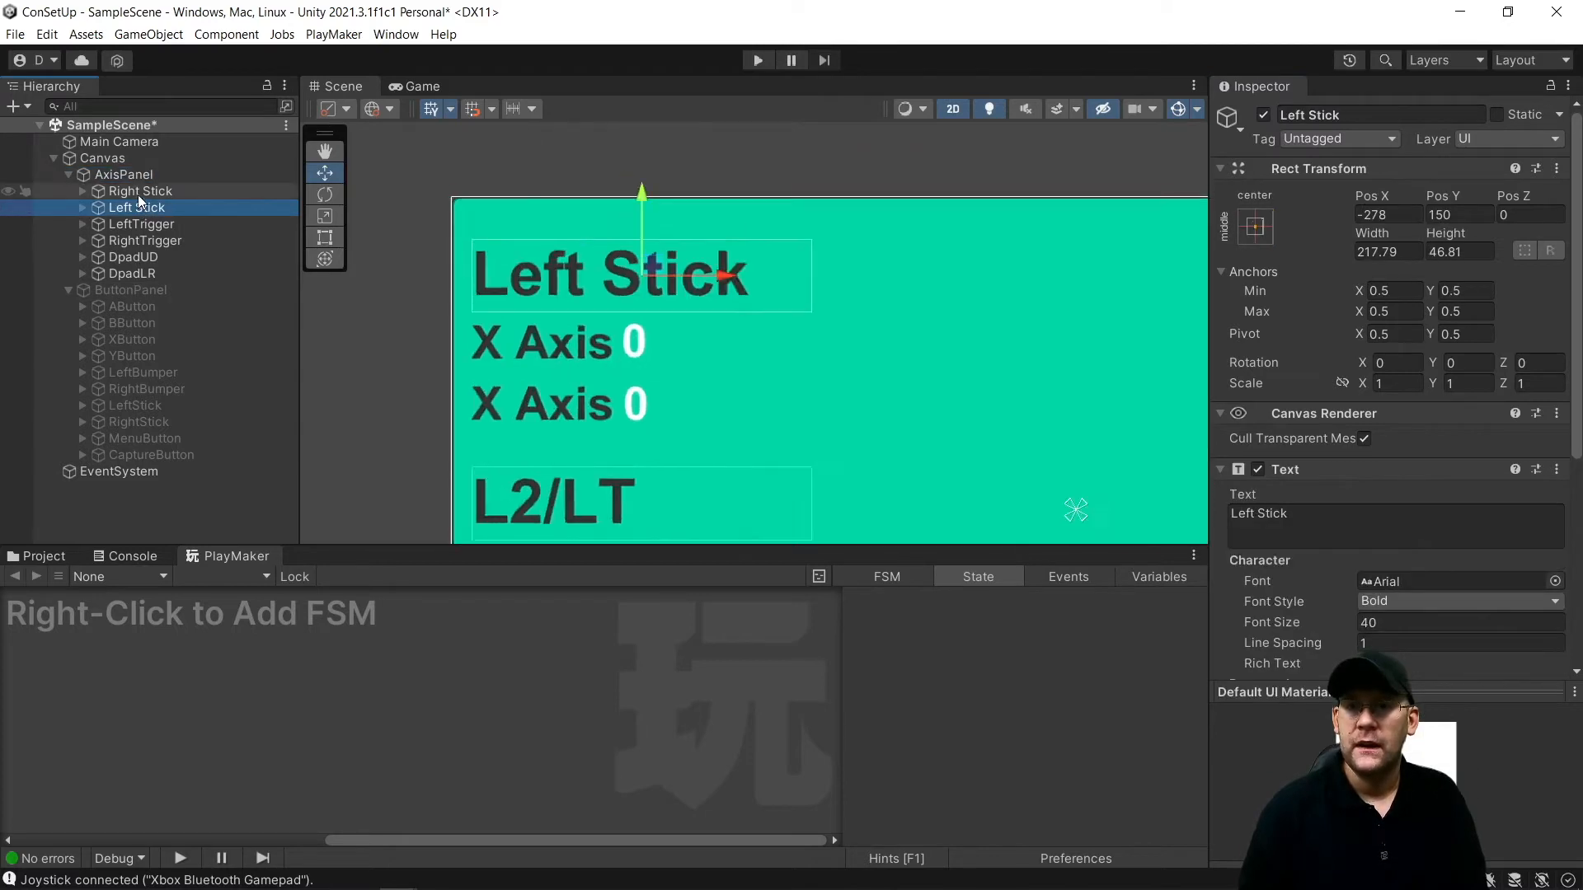
left_click_drag(135, 206, 132, 182)
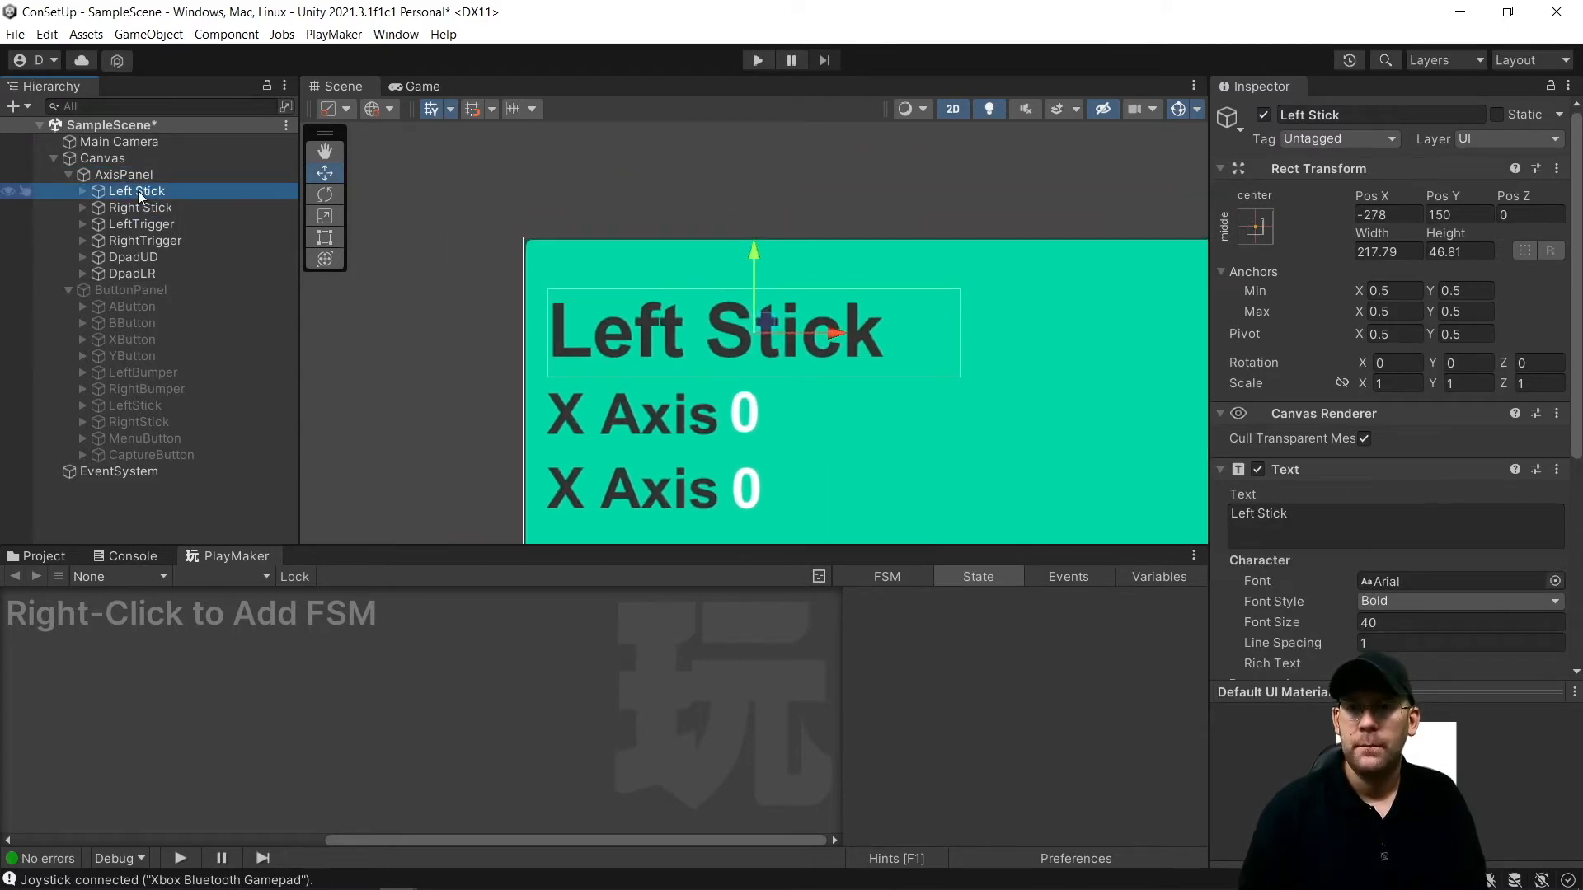
Expand the Left Stick object's children and add a PlayMaker FSM to Left Stick
left_click(83, 190)
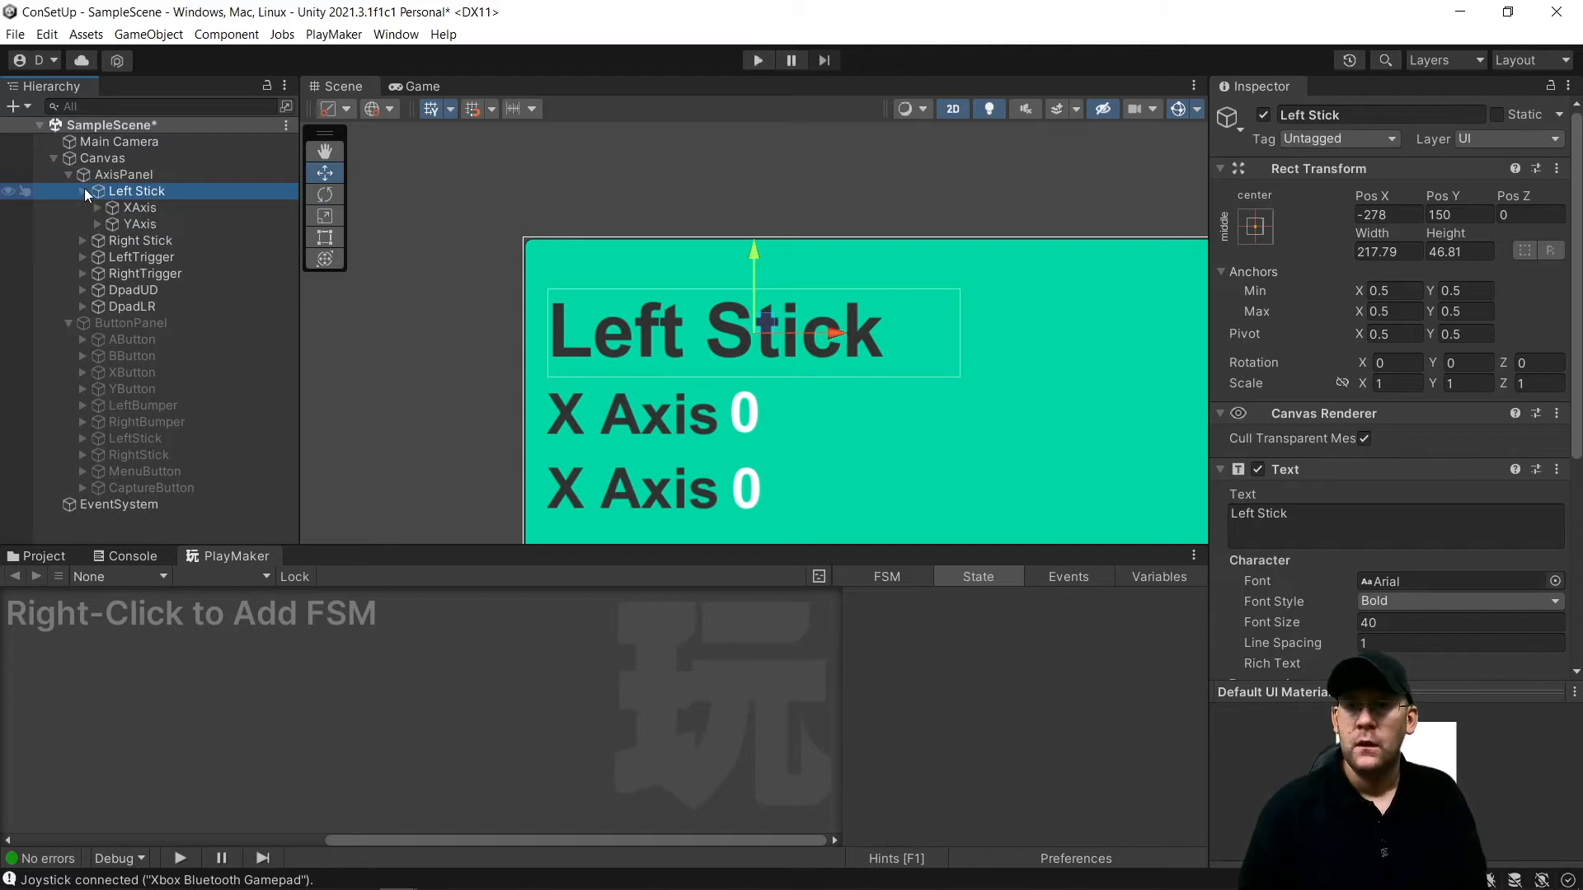
left_click(130, 191)
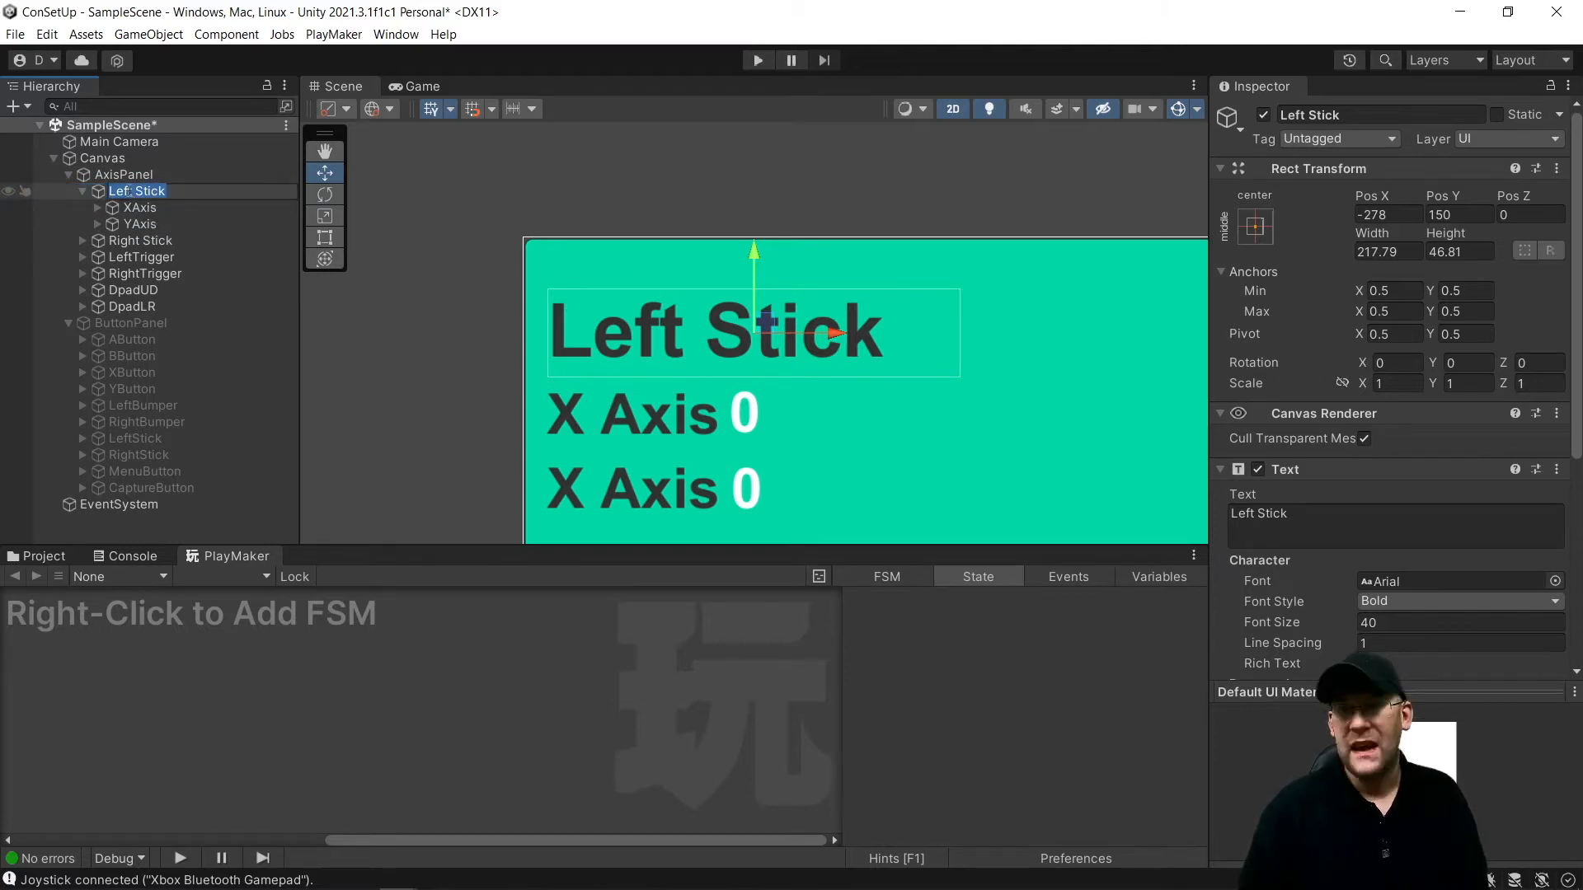
left_click(132, 175)
left_click(139, 191)
left_click(150, 210)
left_click(150, 191)
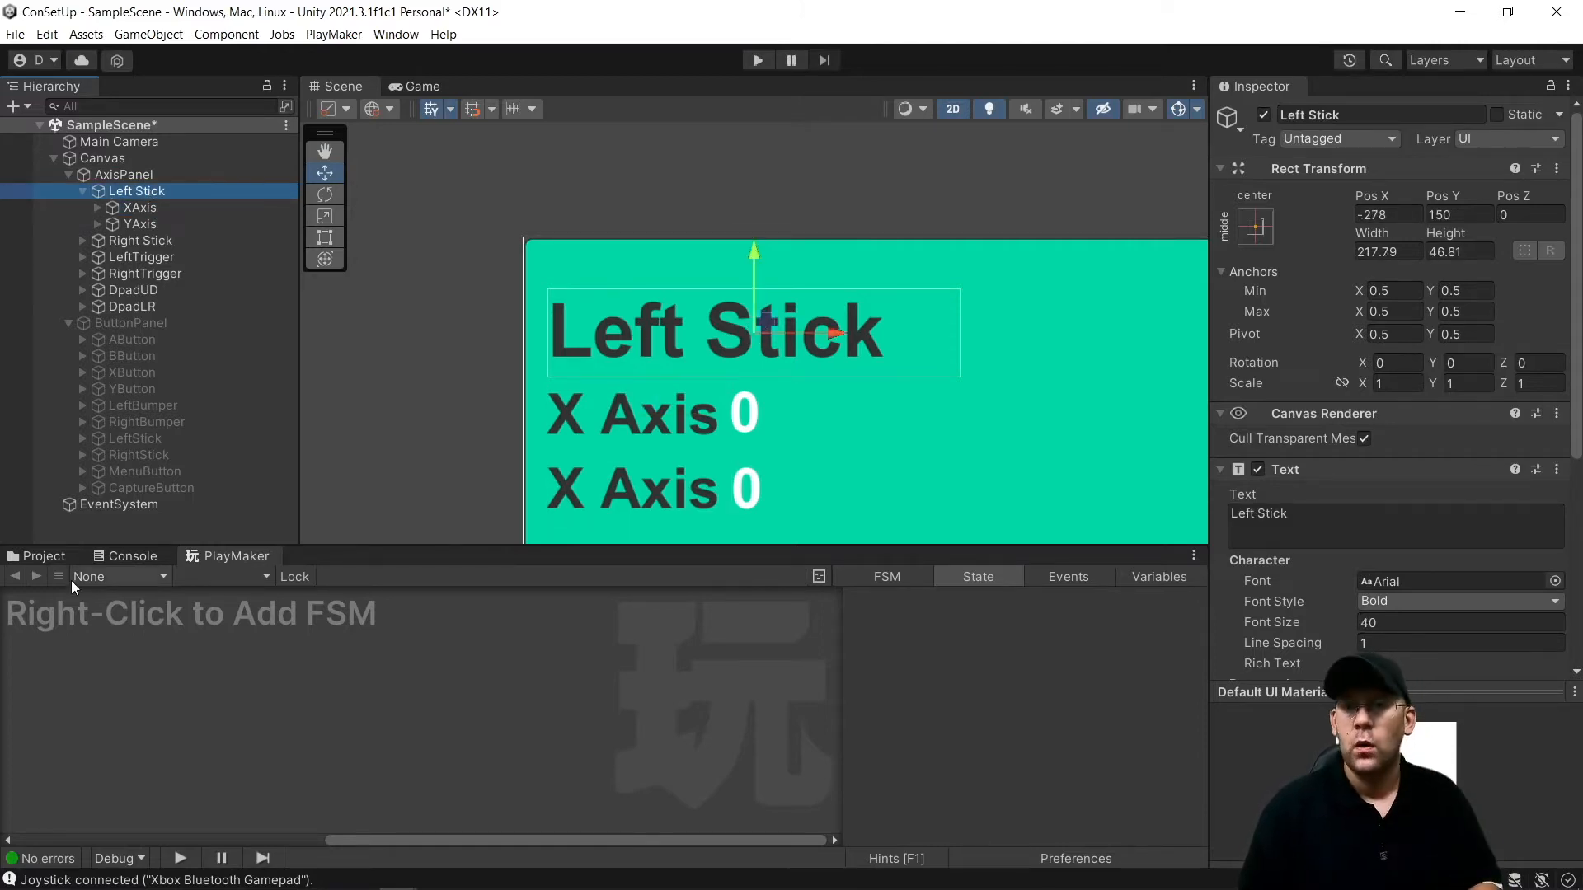
right_click(118, 634)
left_click(173, 647)
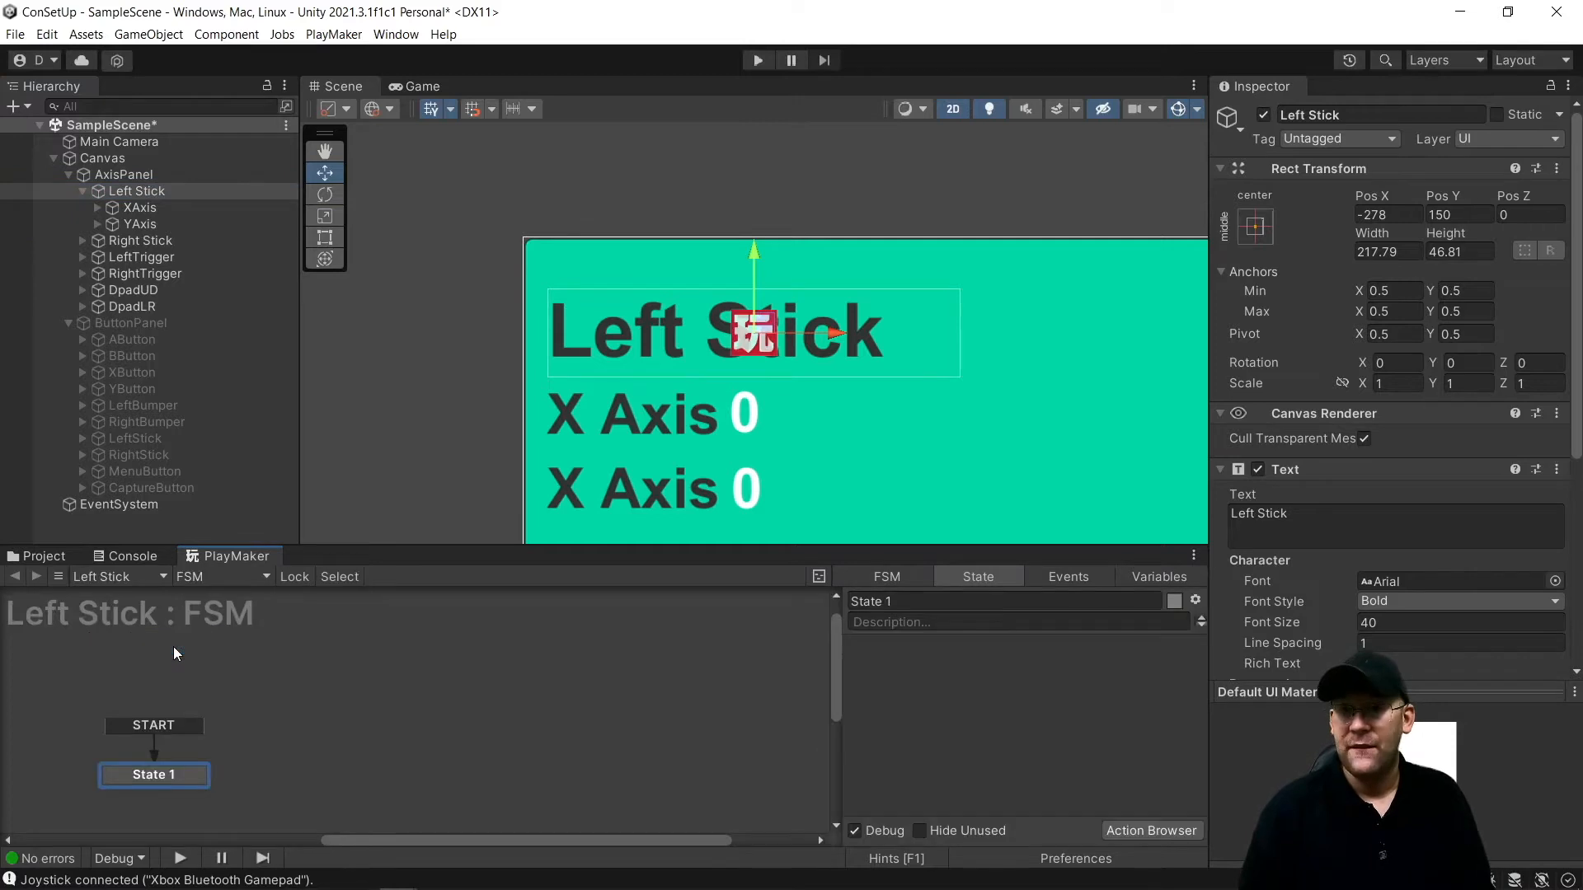
Rename the Left Stick object's FSM as ListenFSM
scroll(1369, 604, "down", 3)
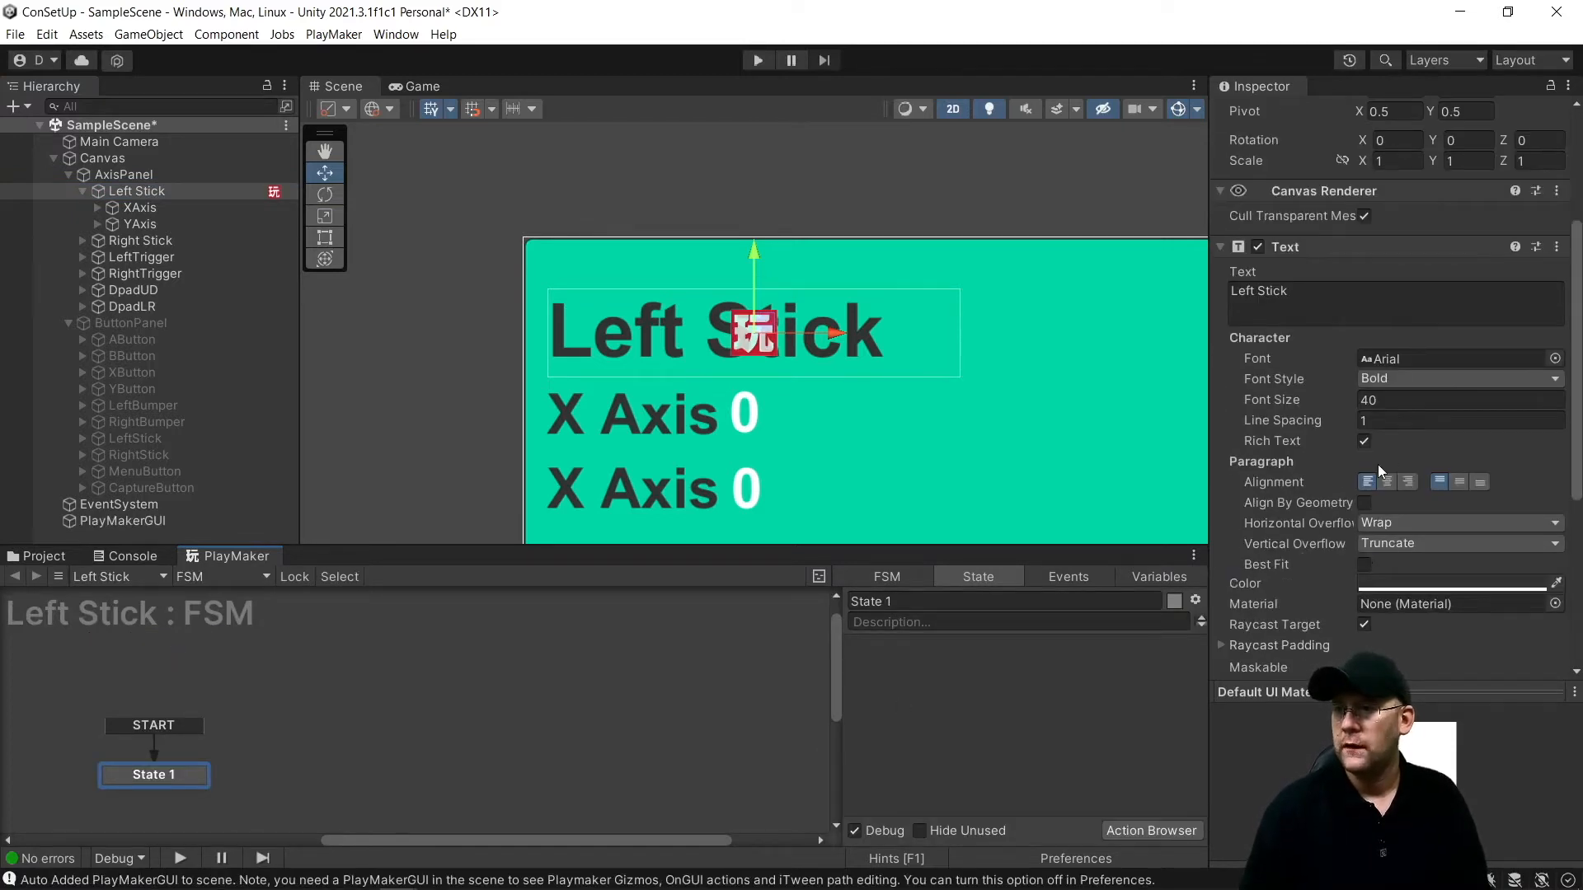
scroll(1368, 604, "down", 3)
left_click(1473, 446)
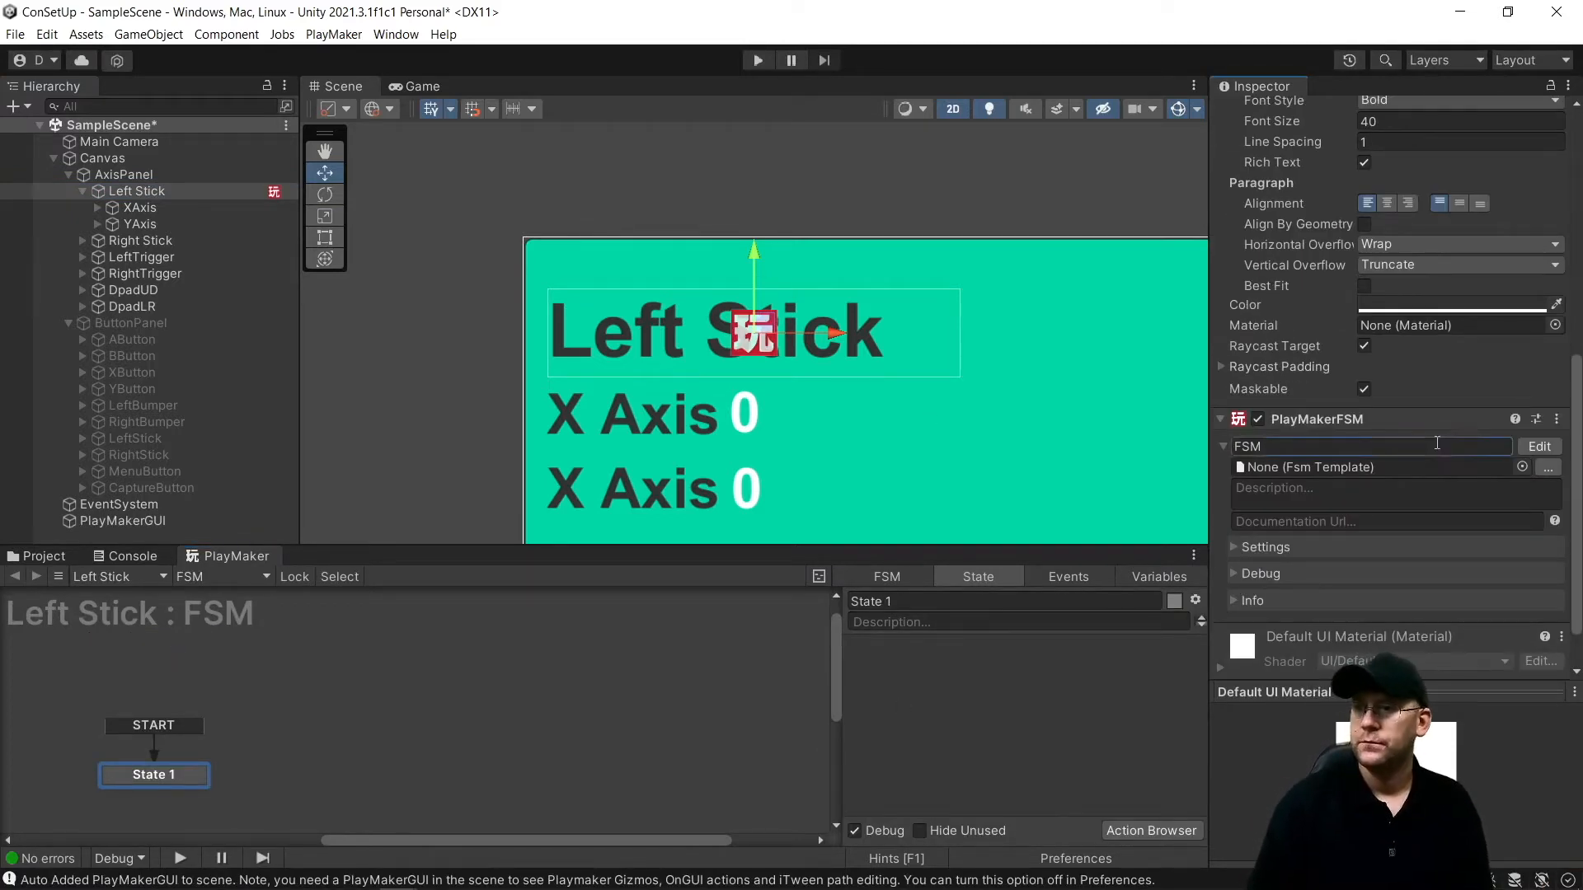
type("Listen")
key("Return")
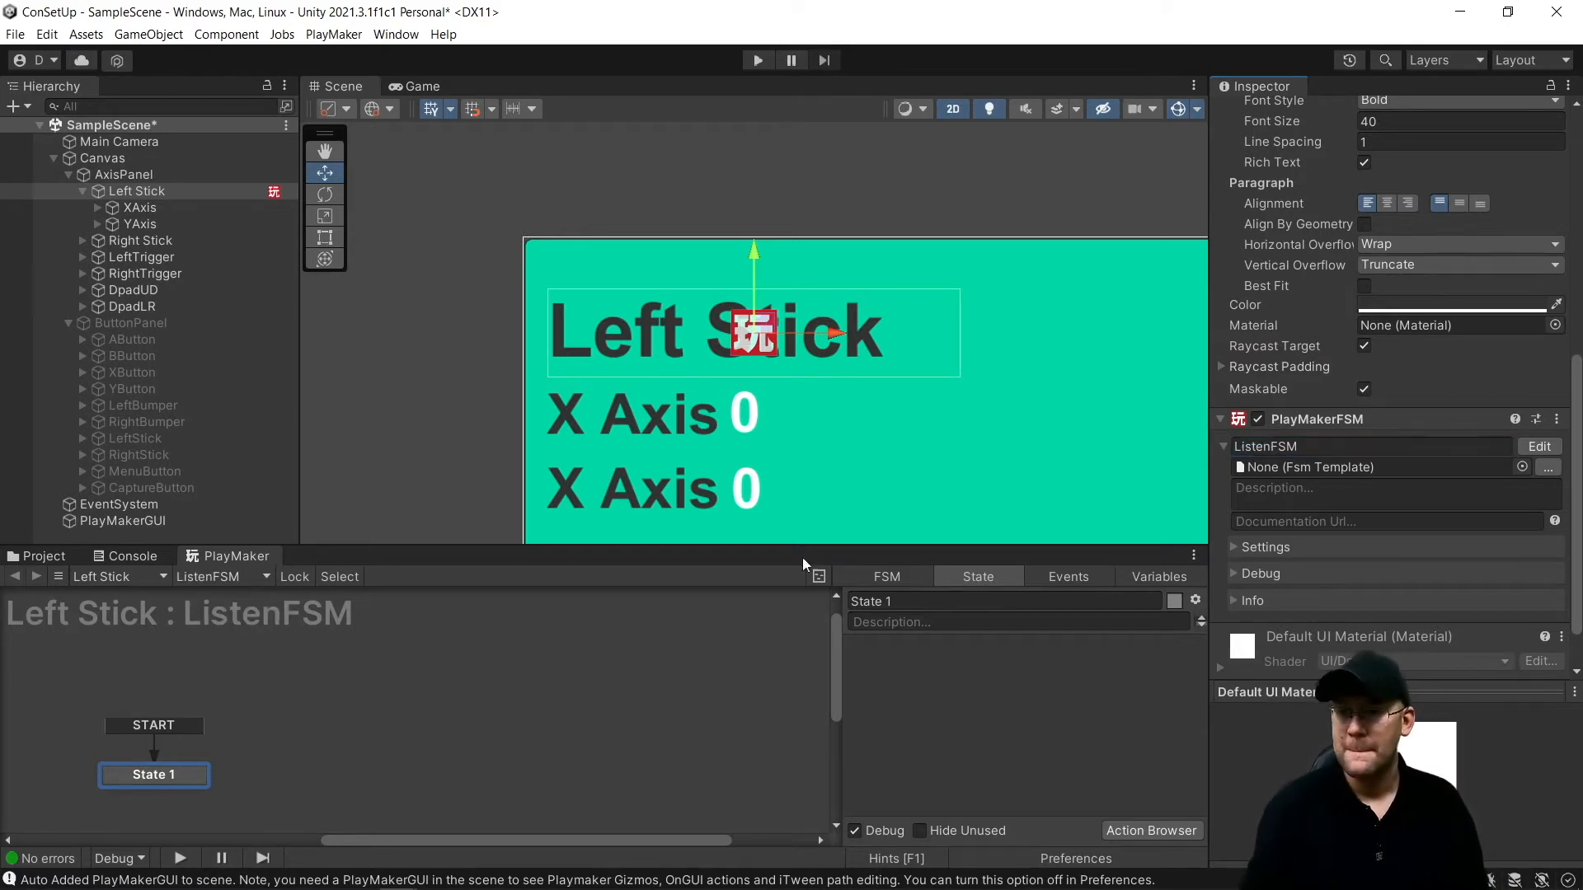
Rename the FSM's start state as ListenToHorizontal
left_click(947, 601)
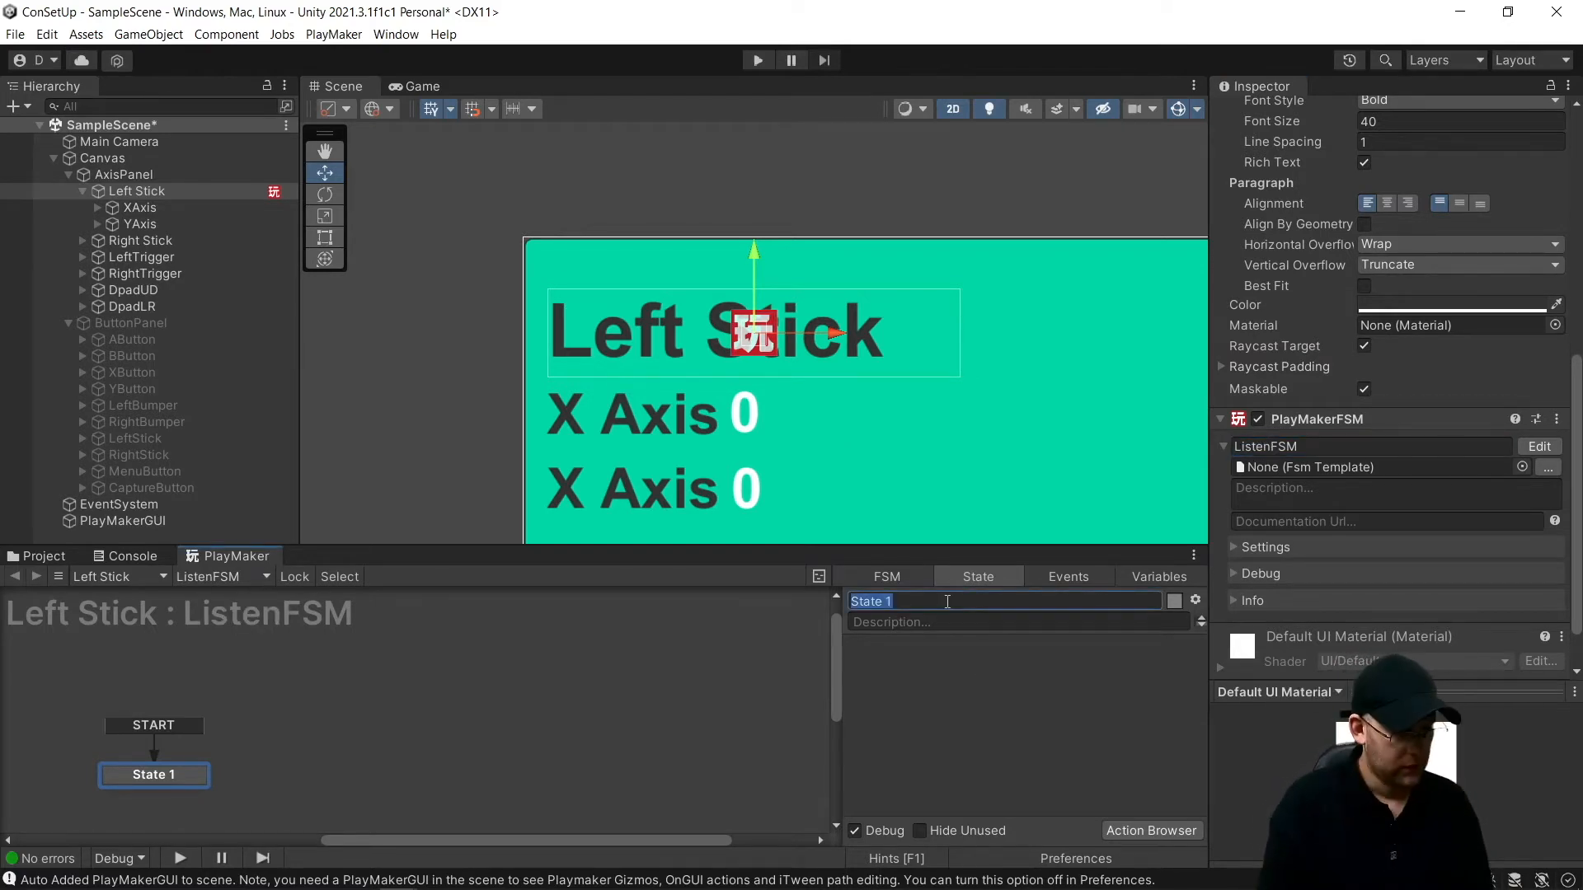
type("Listen")
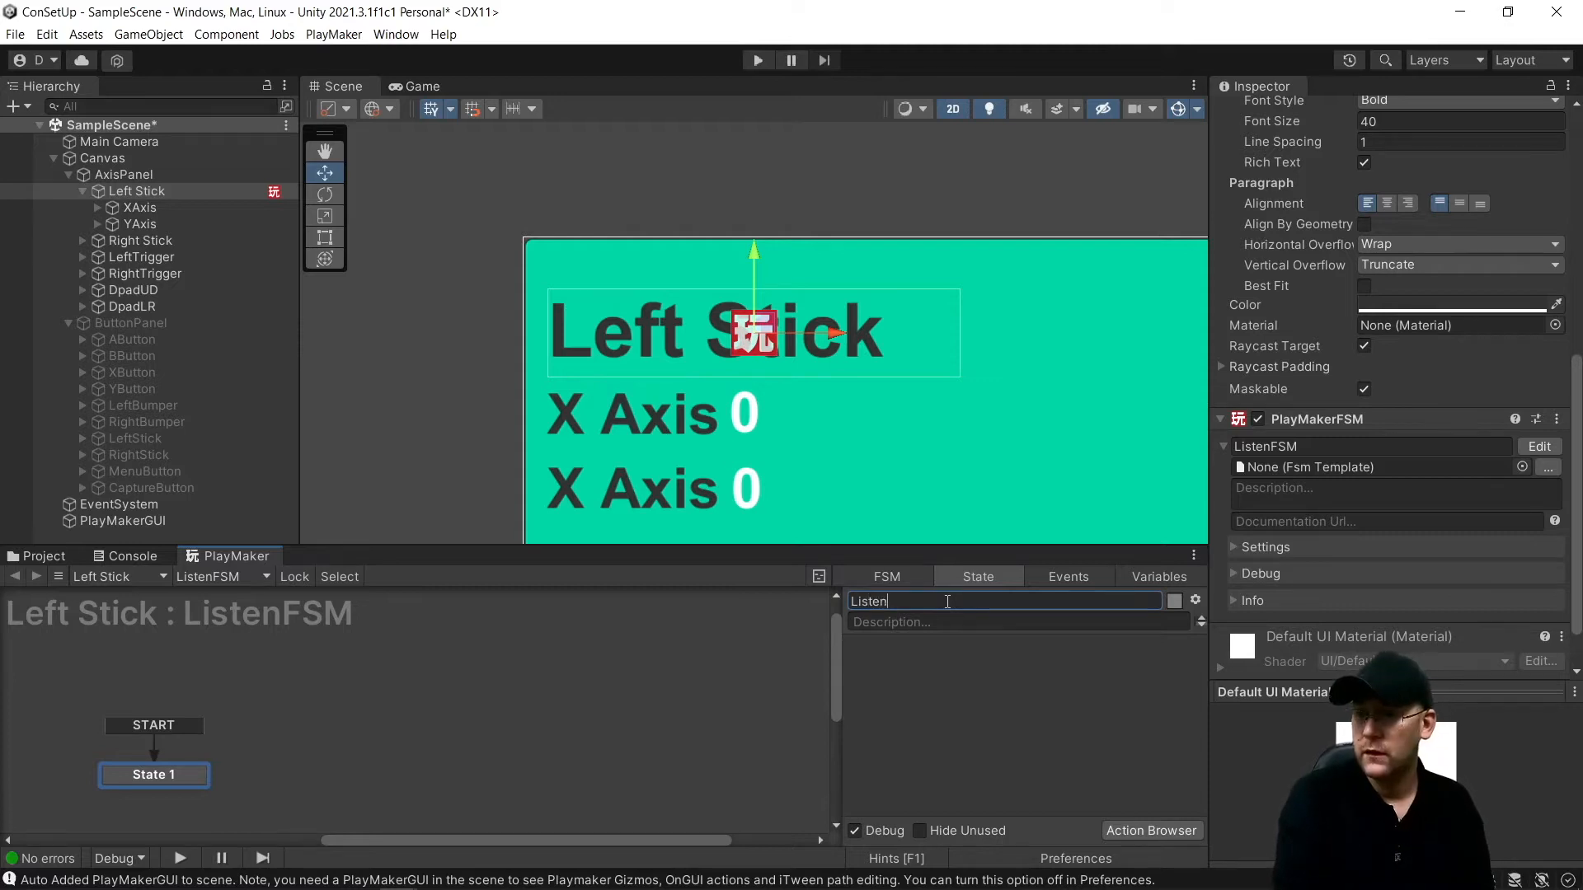
type("ToHo")
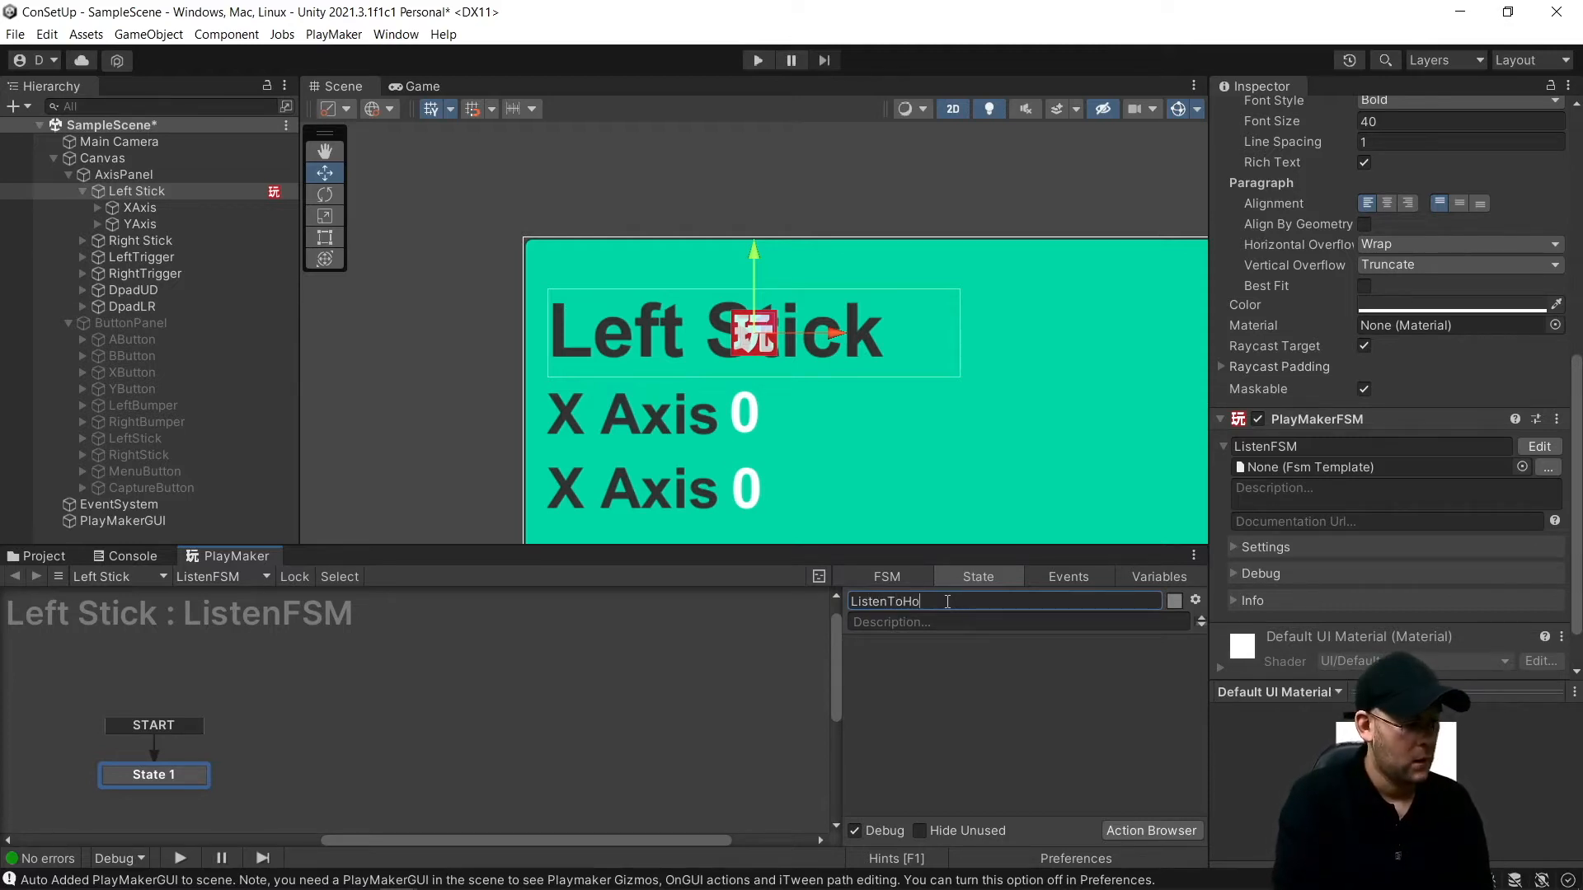
type("rizontal")
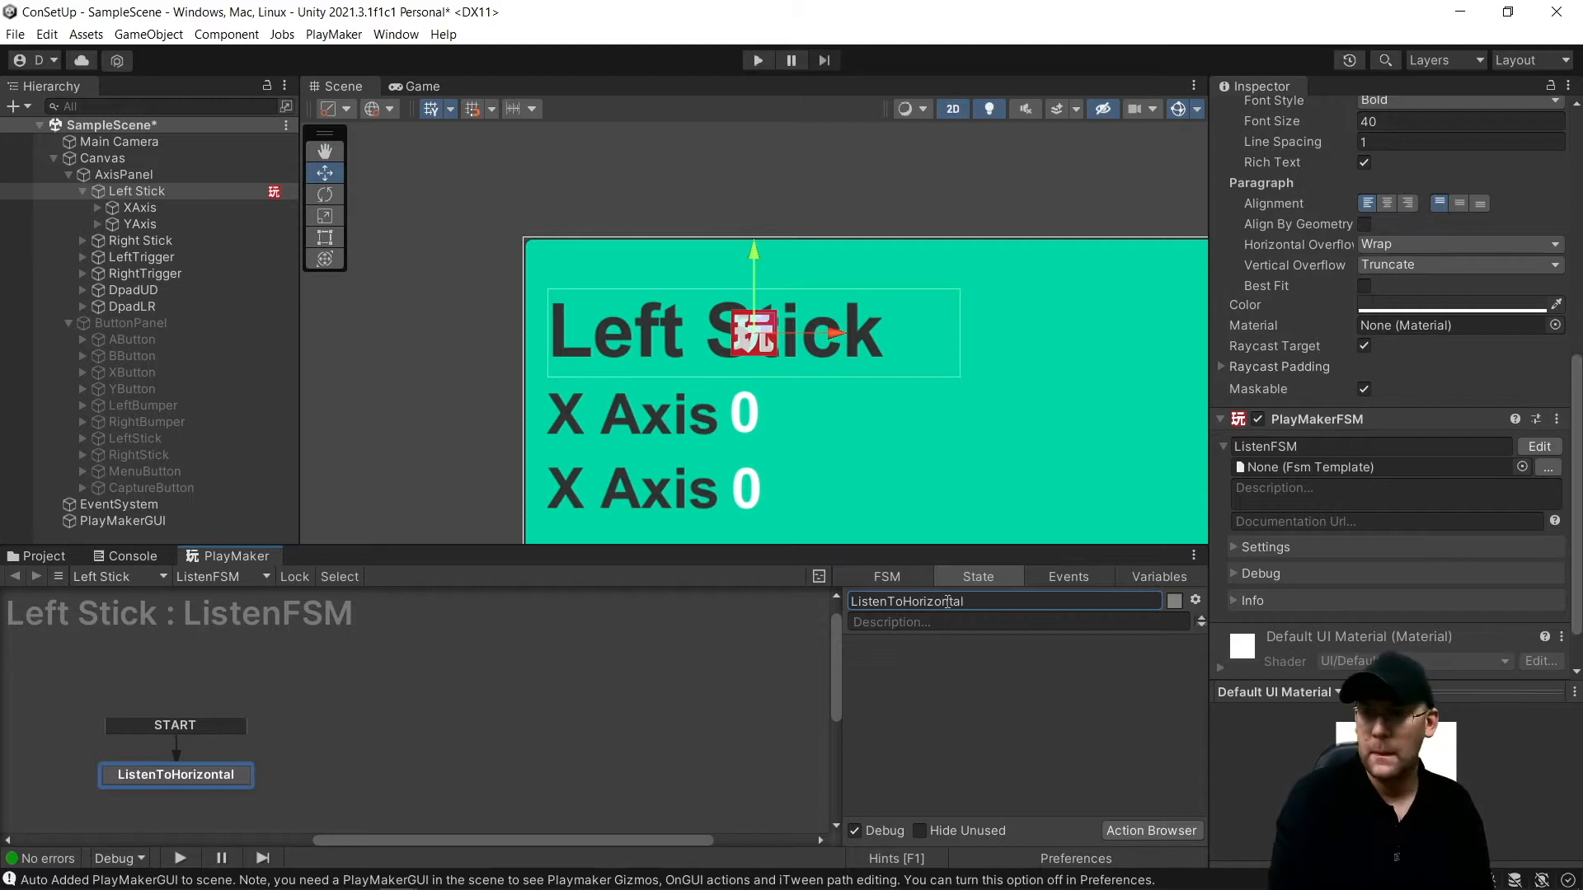
Find the Get Axis action and add it to the ListenToHorizontal state
left_click(1151, 830)
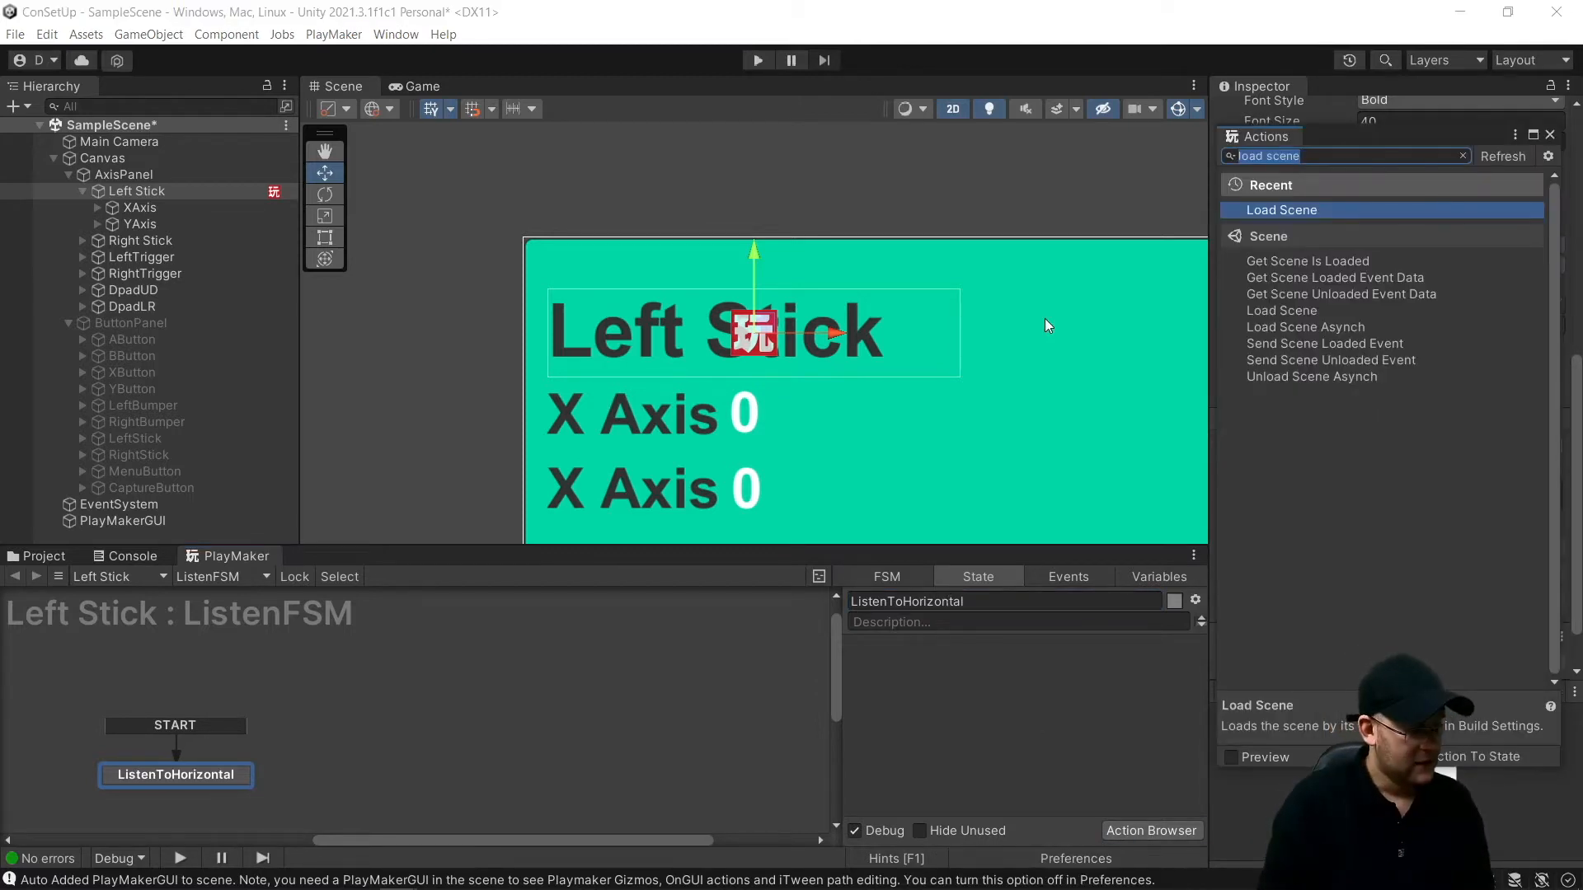
type("Get a")
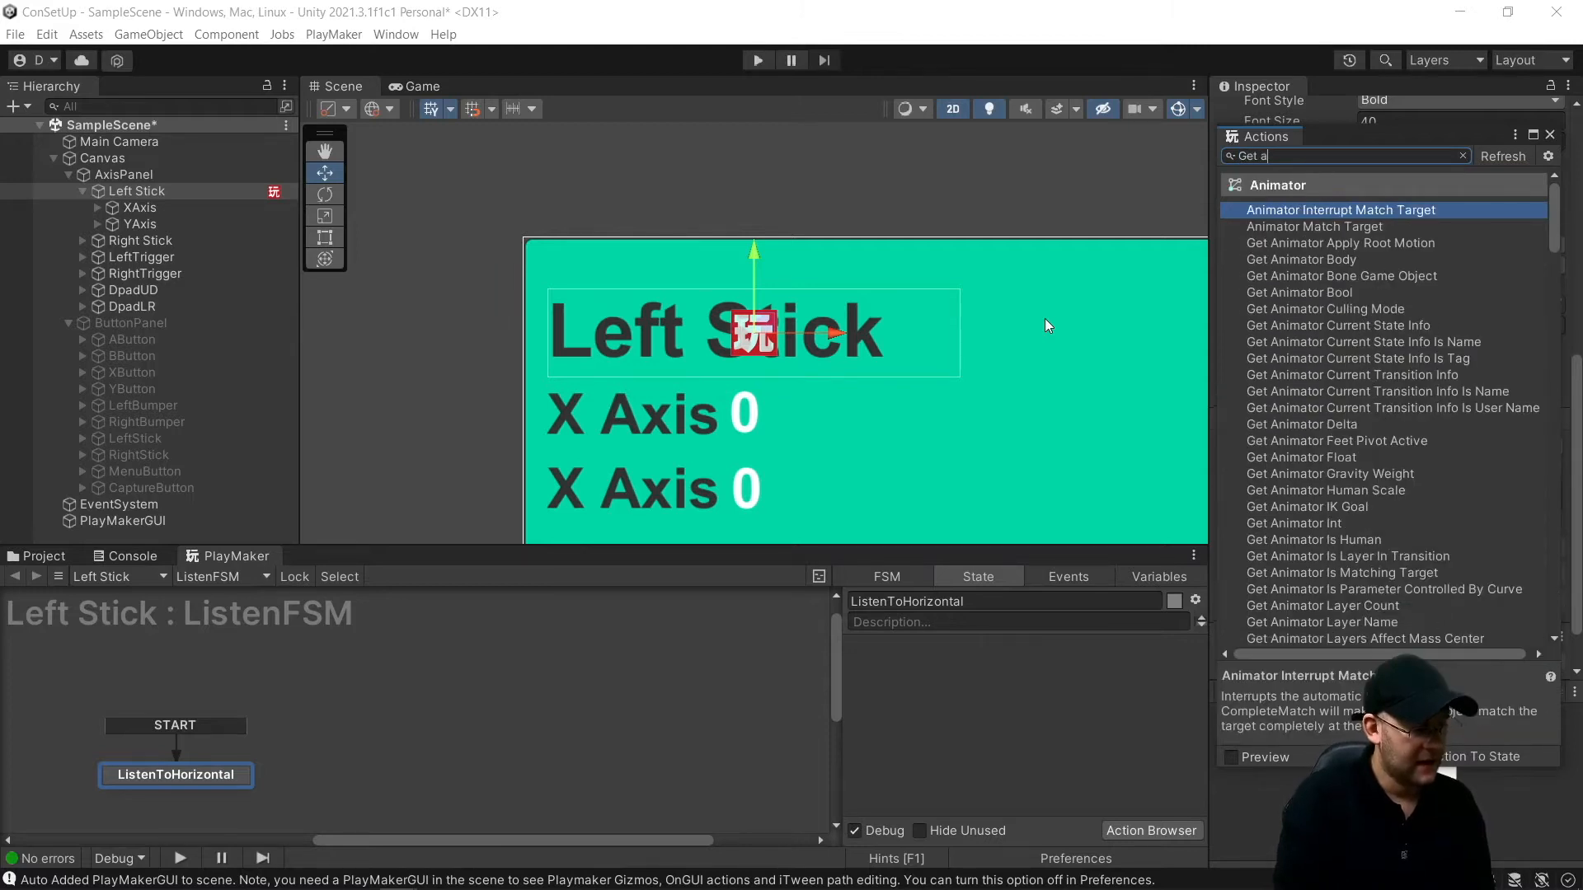
type("xis")
key("Return")
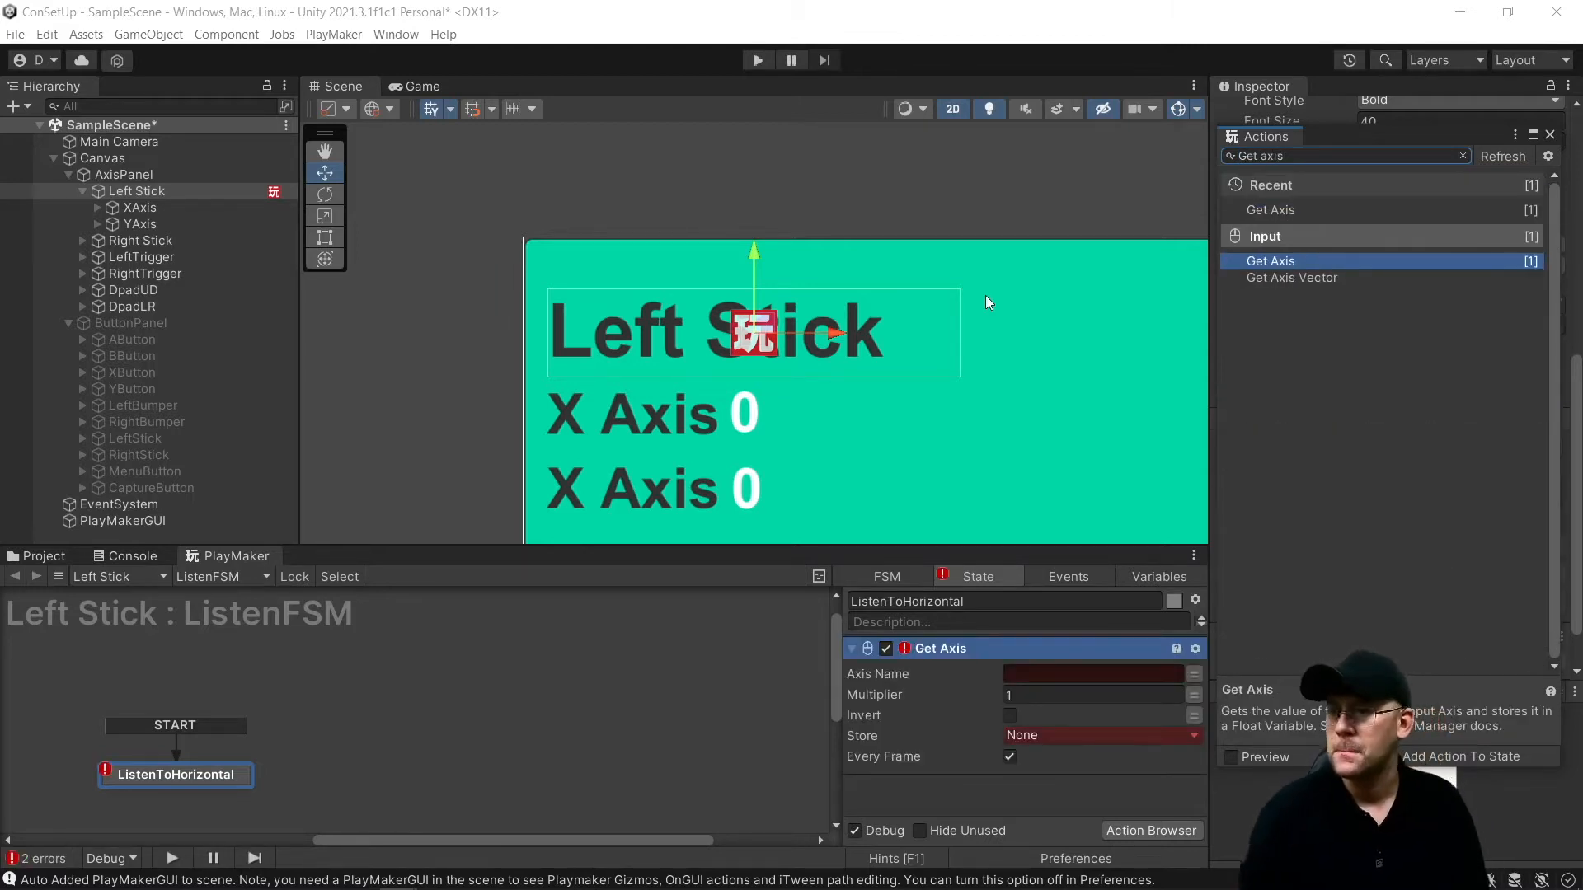
Set the Get Axis action's axis name to Horizontal
left_click(1093, 673)
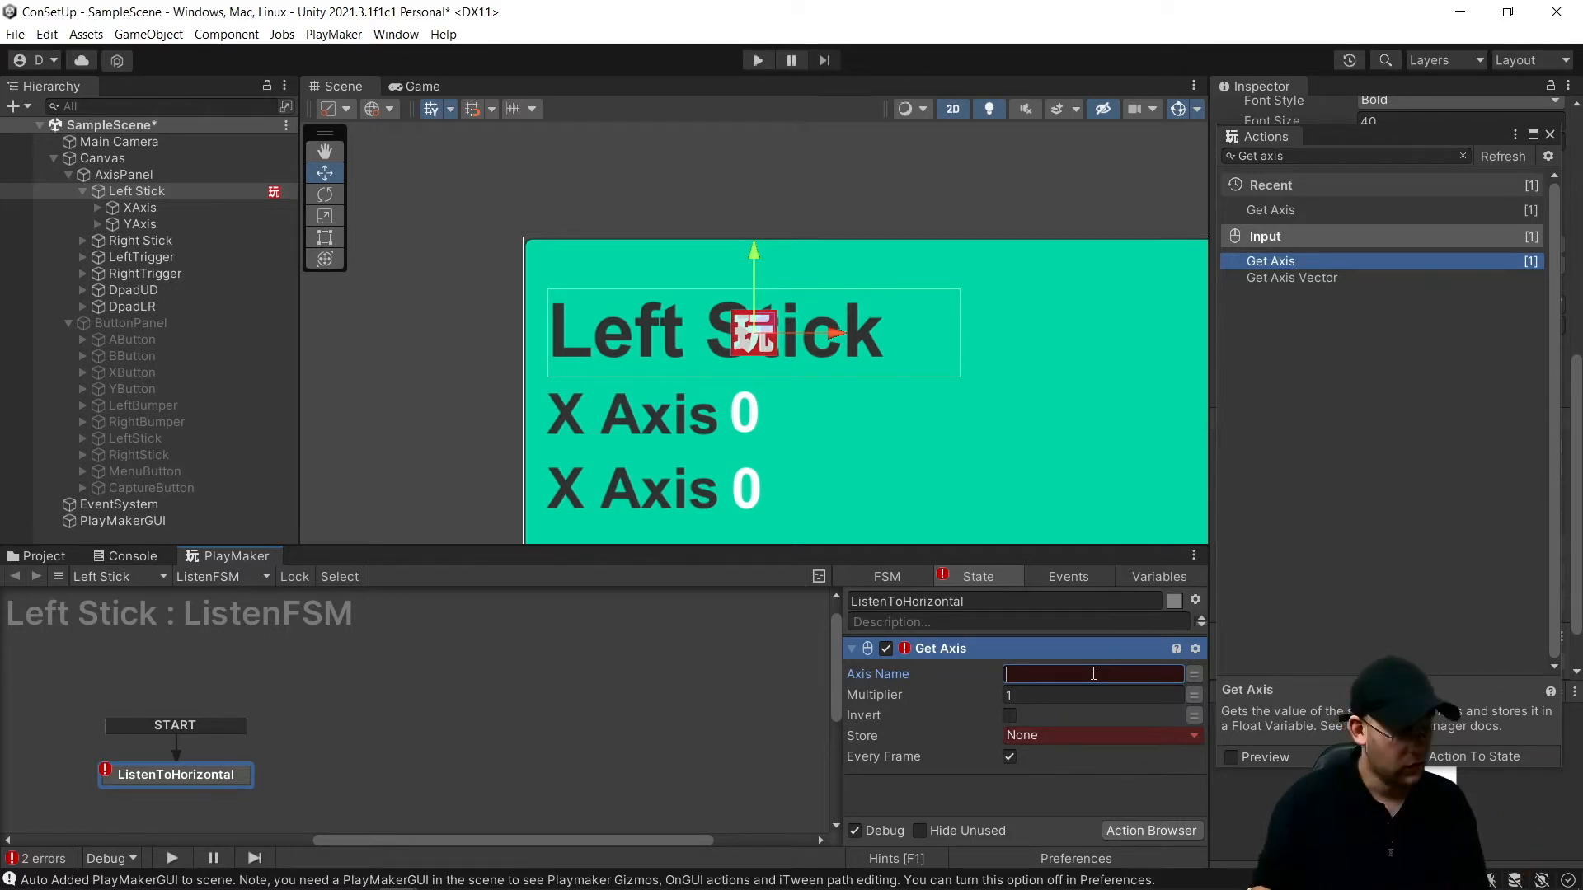
type("Horizn")
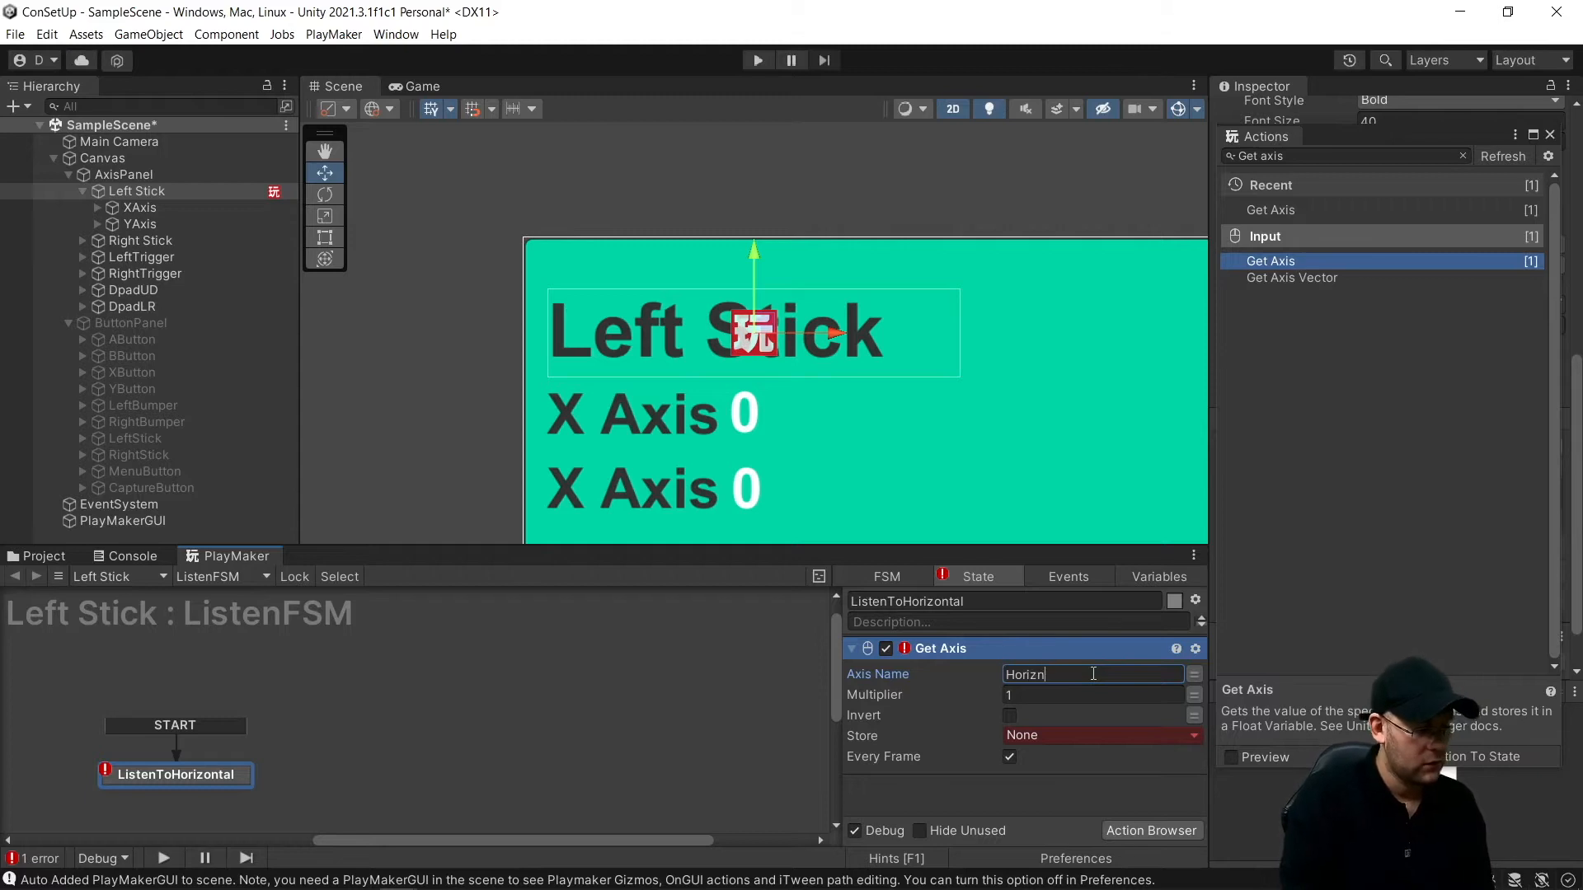
type("tal")
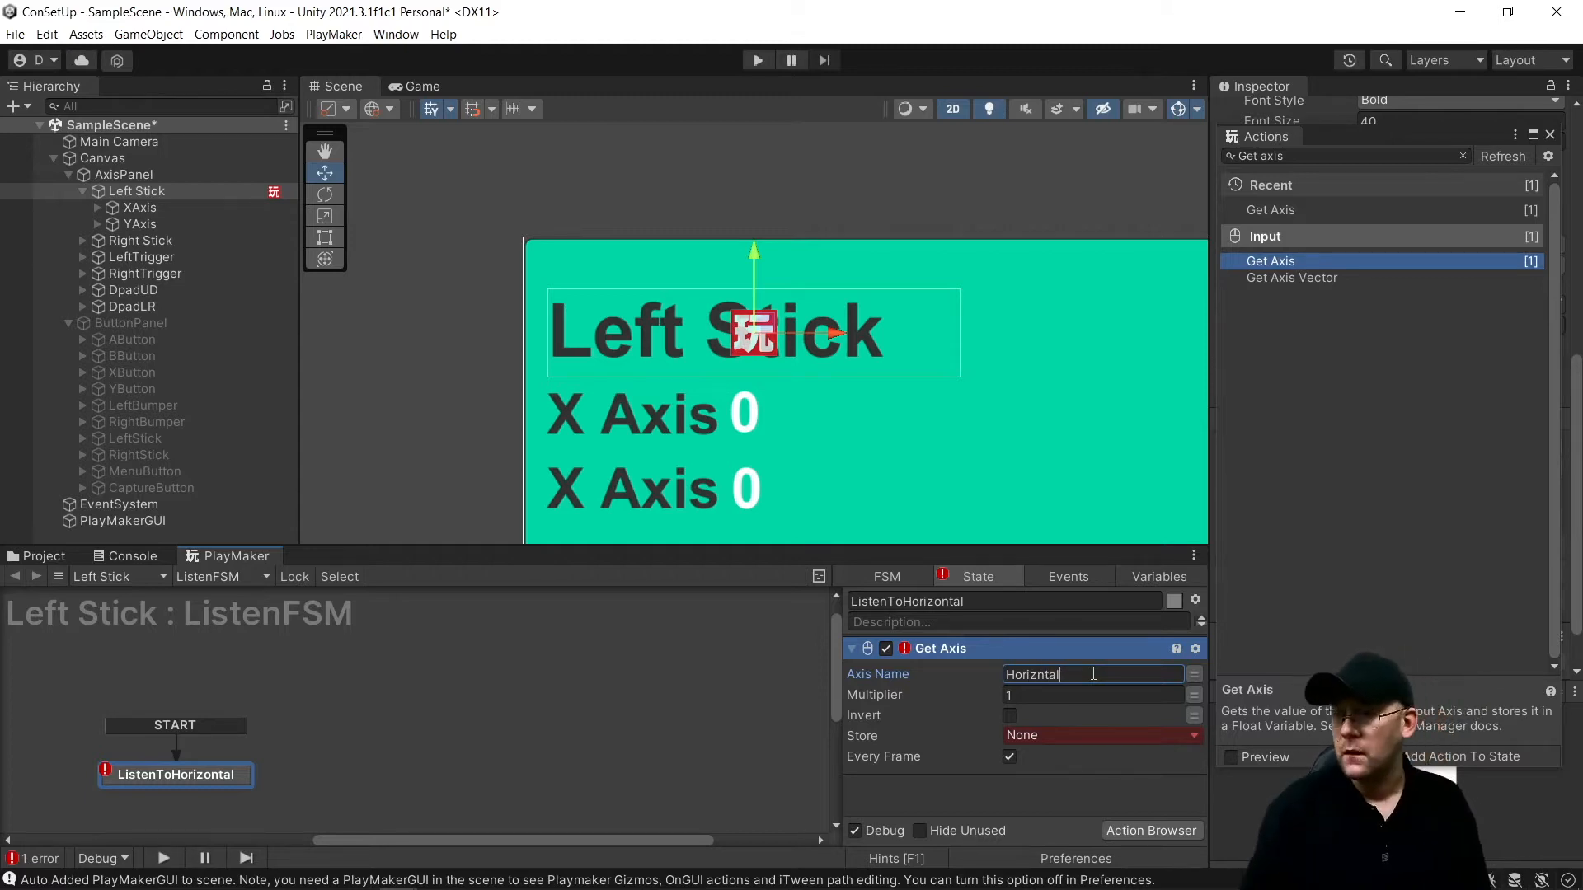
key("BackSpace")
key("BackSpace")
key("BackSpace")
key("BackSpace")
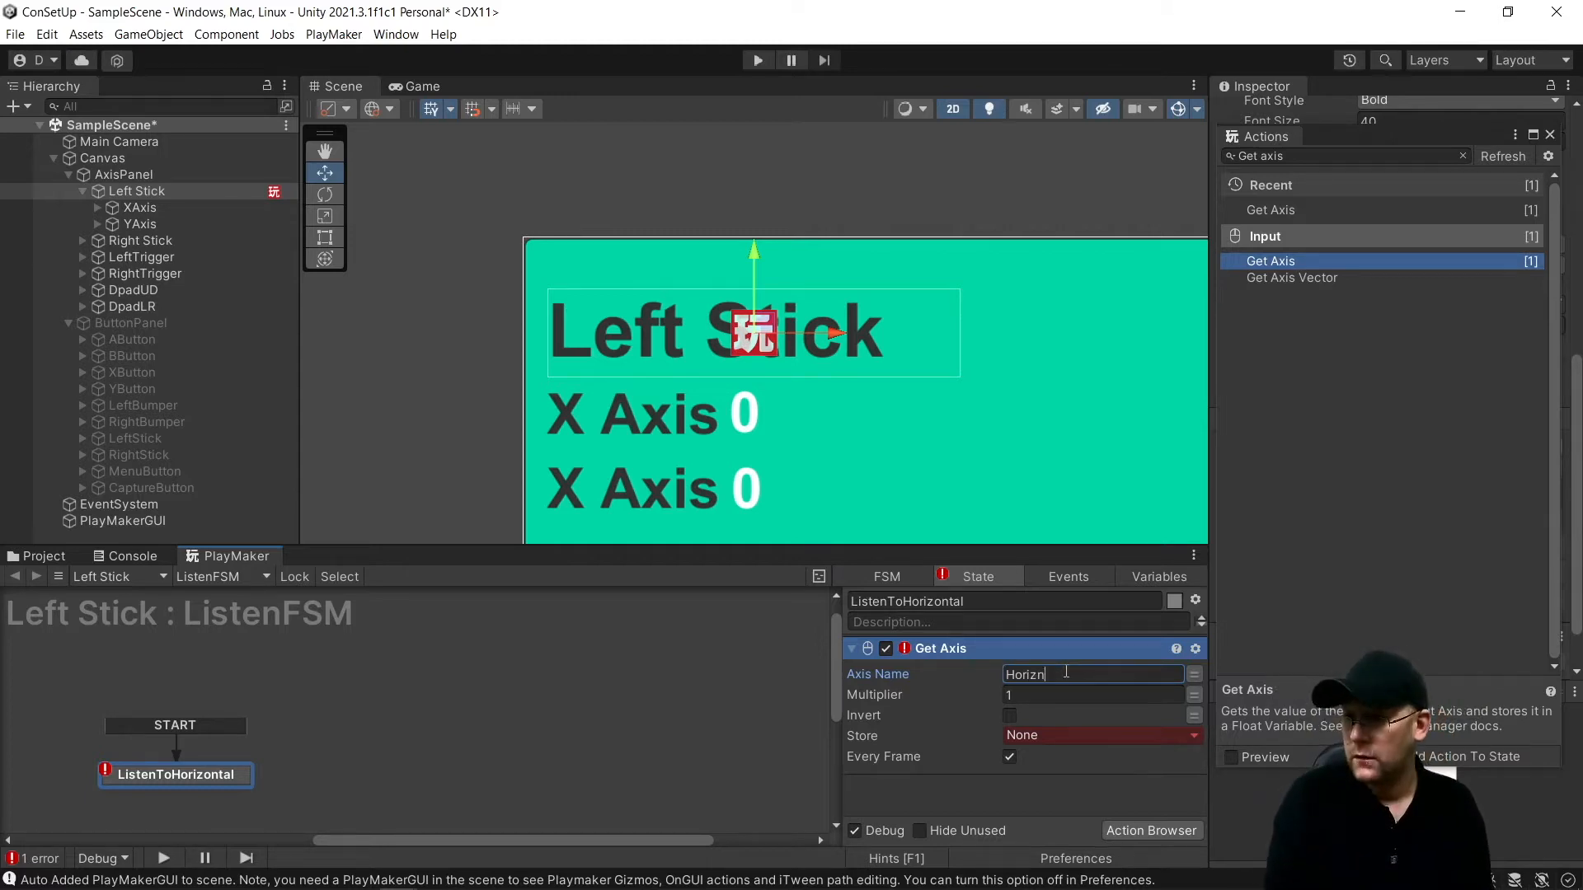
type("ontal")
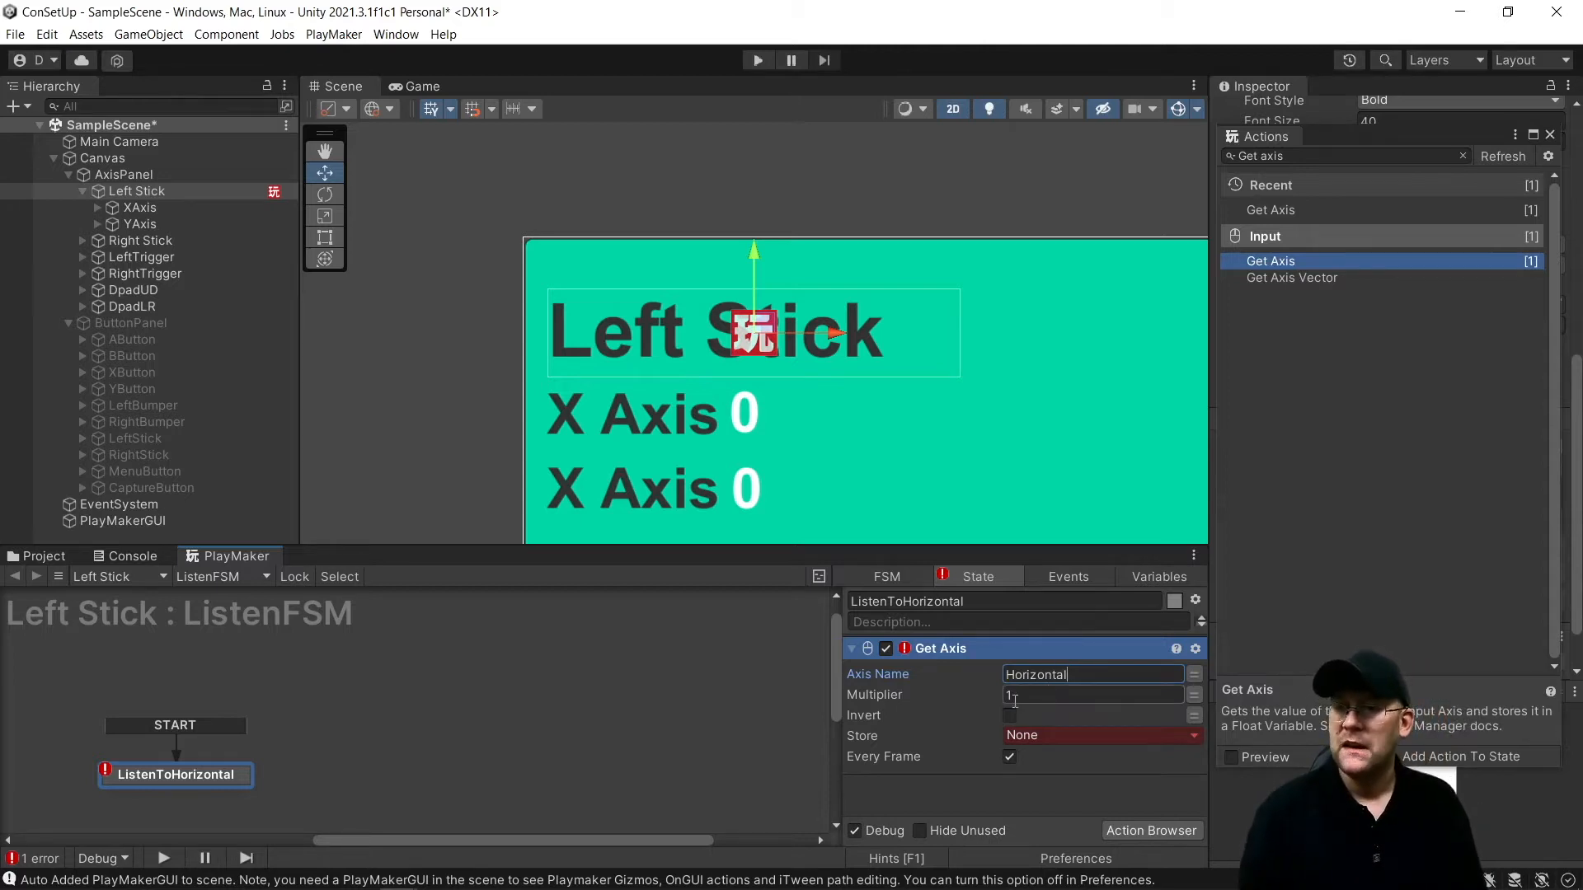
Create a new global variable named PlayerX from the Get Axis action's Store setting
left_click(1059, 735)
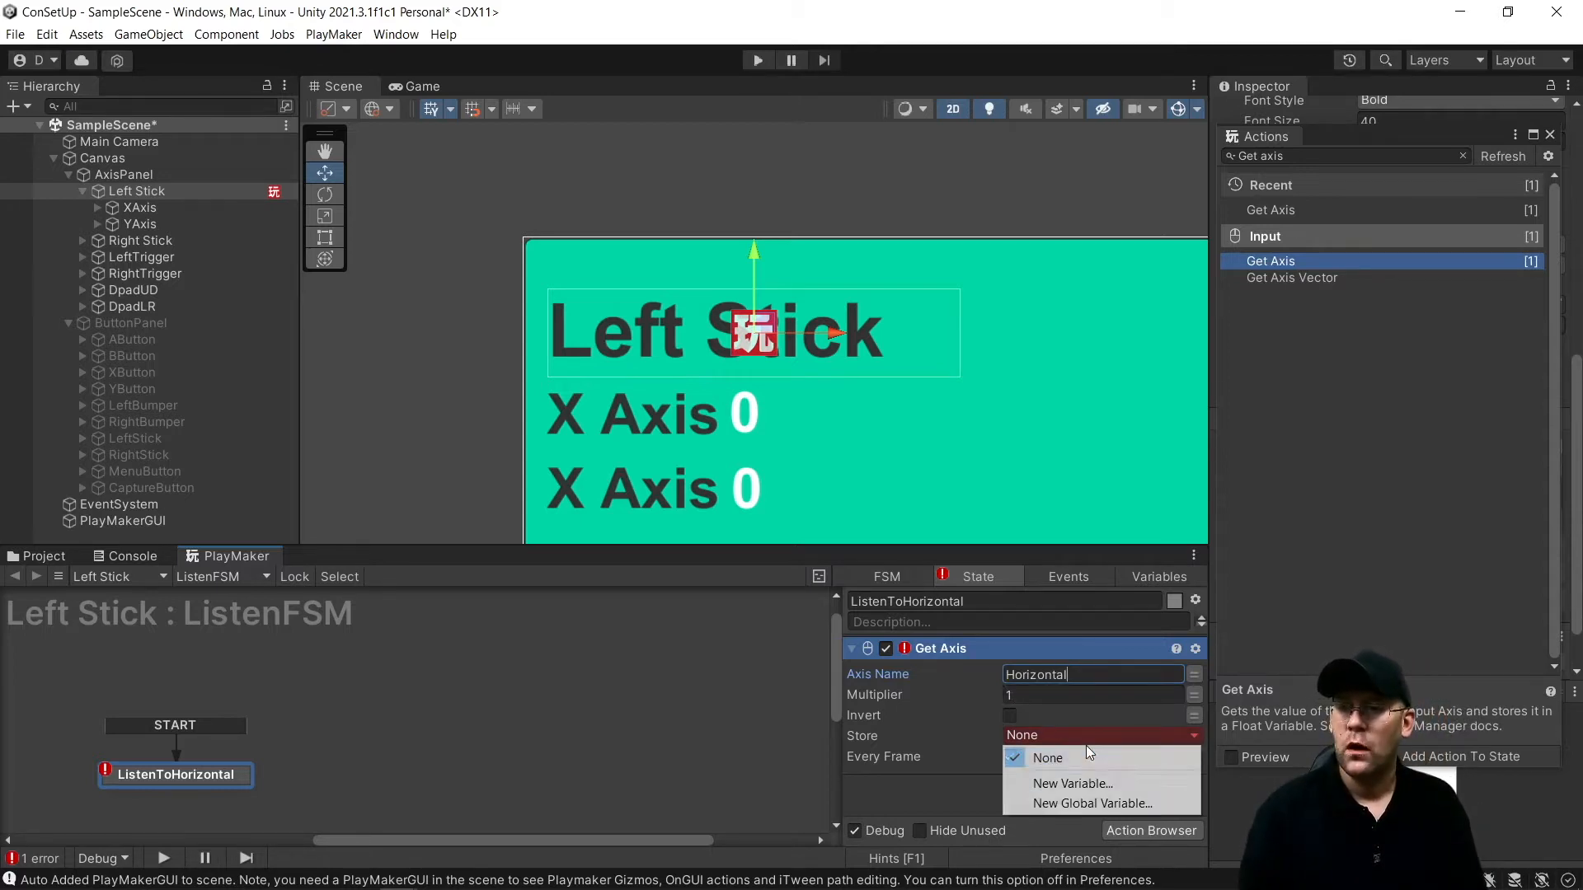
left_click(1085, 806)
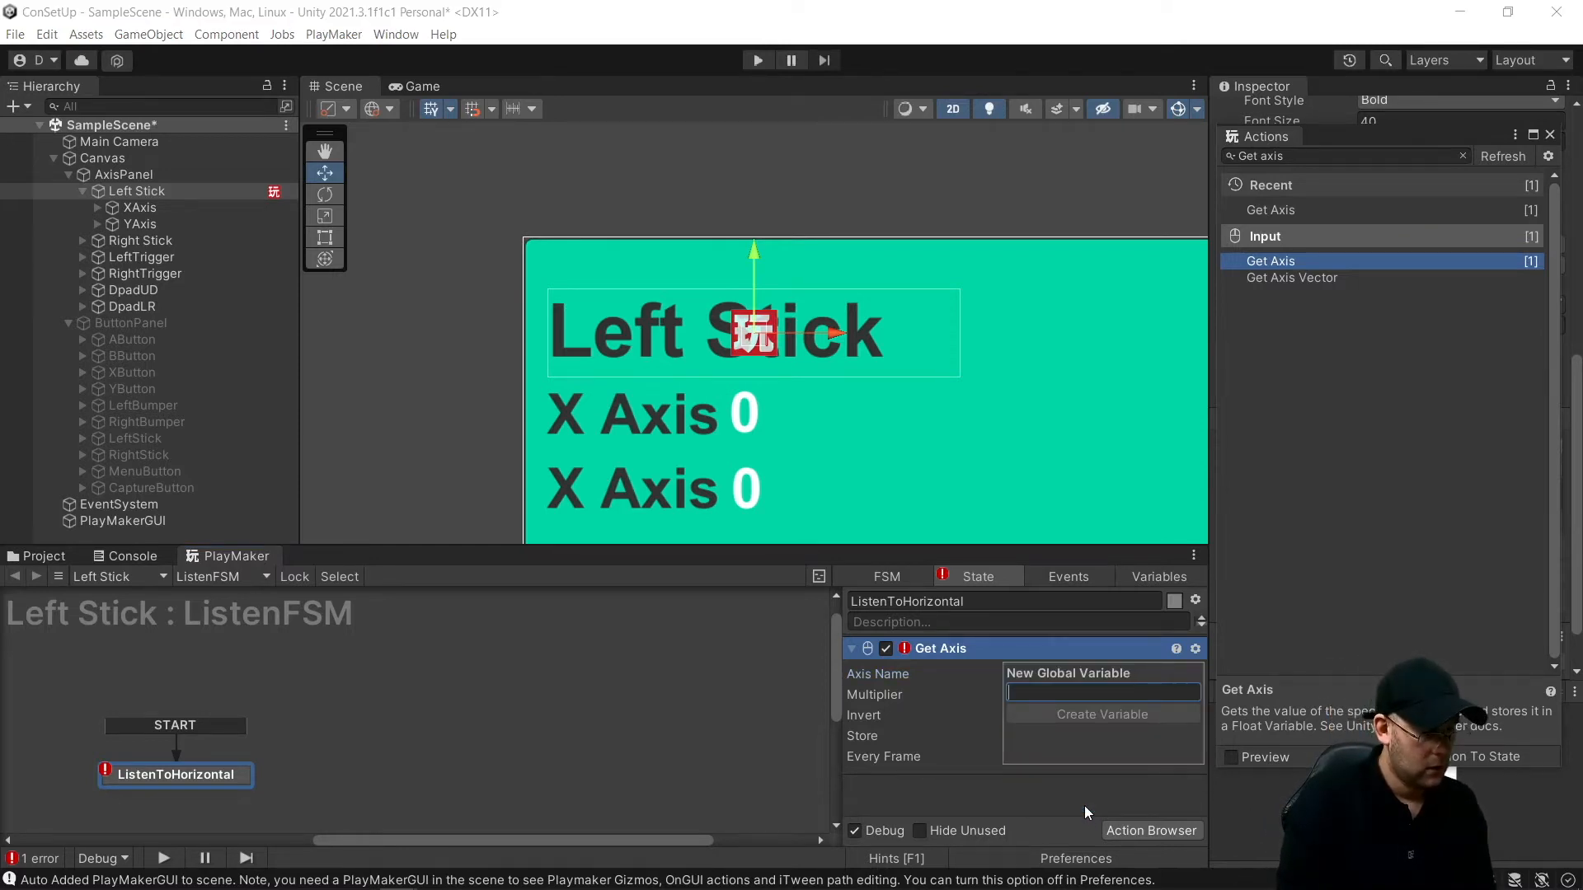
type("Hori")
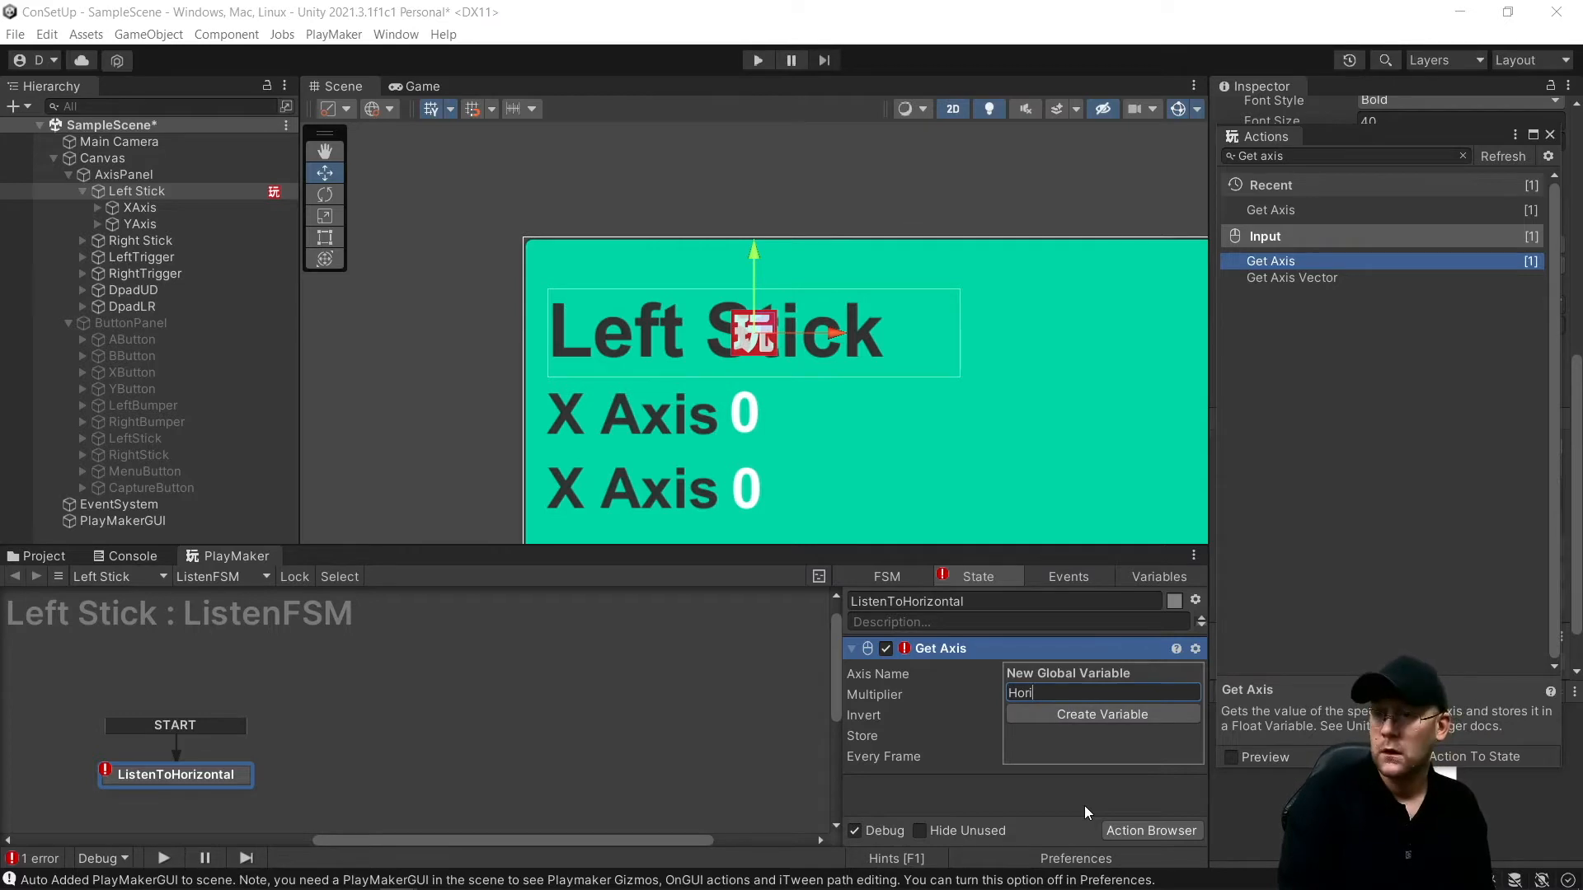
key("BackSpace")
key("BackSpace")
key("BackSpace")
key("BackSpace")
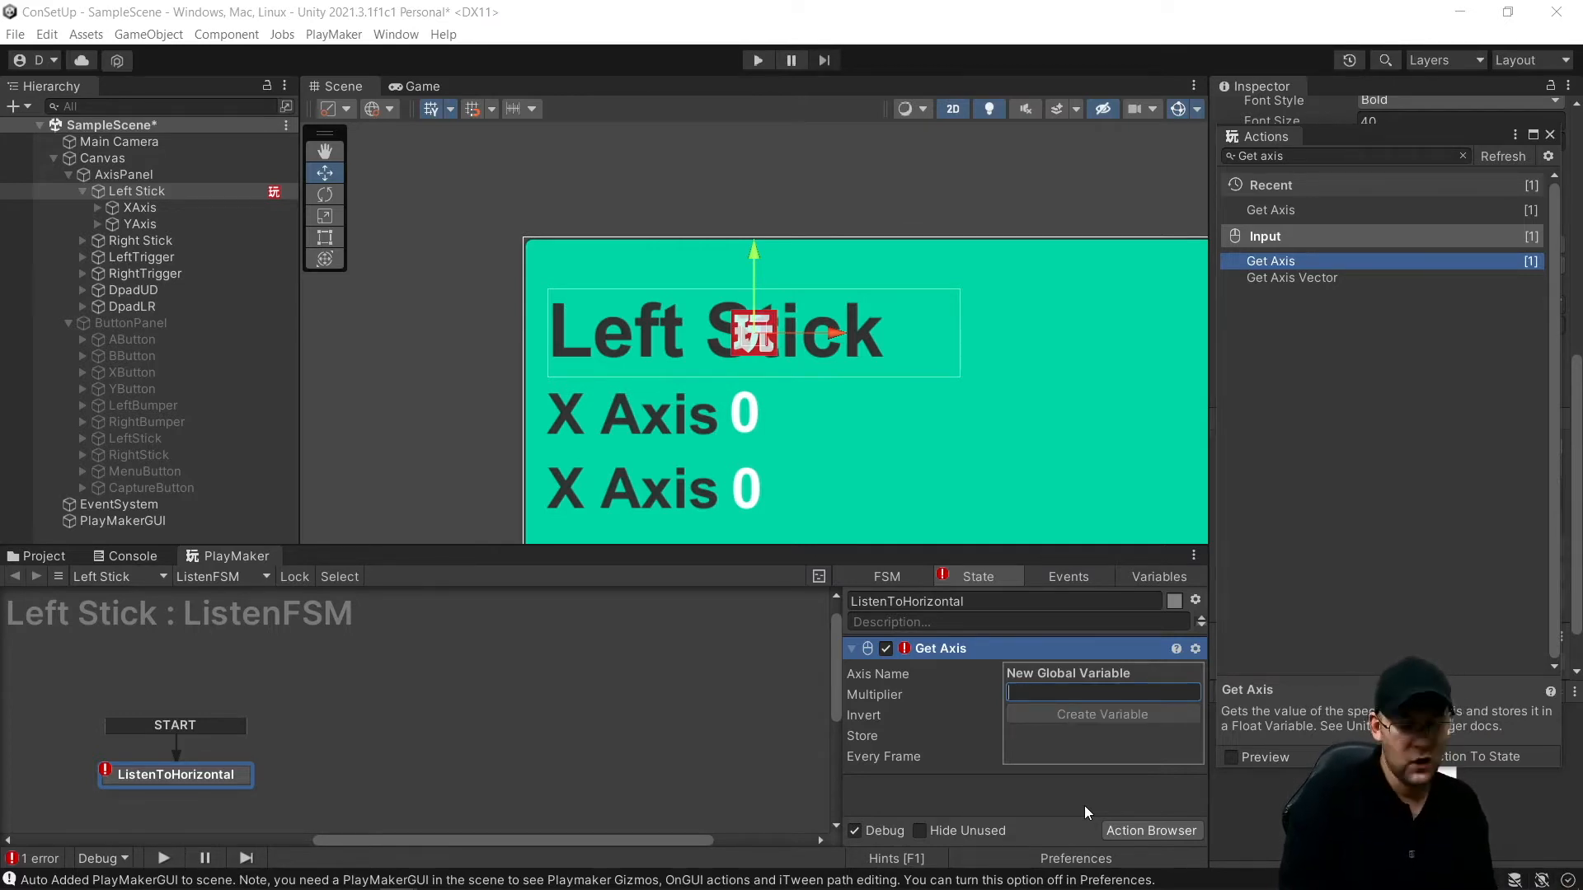
type("Player")
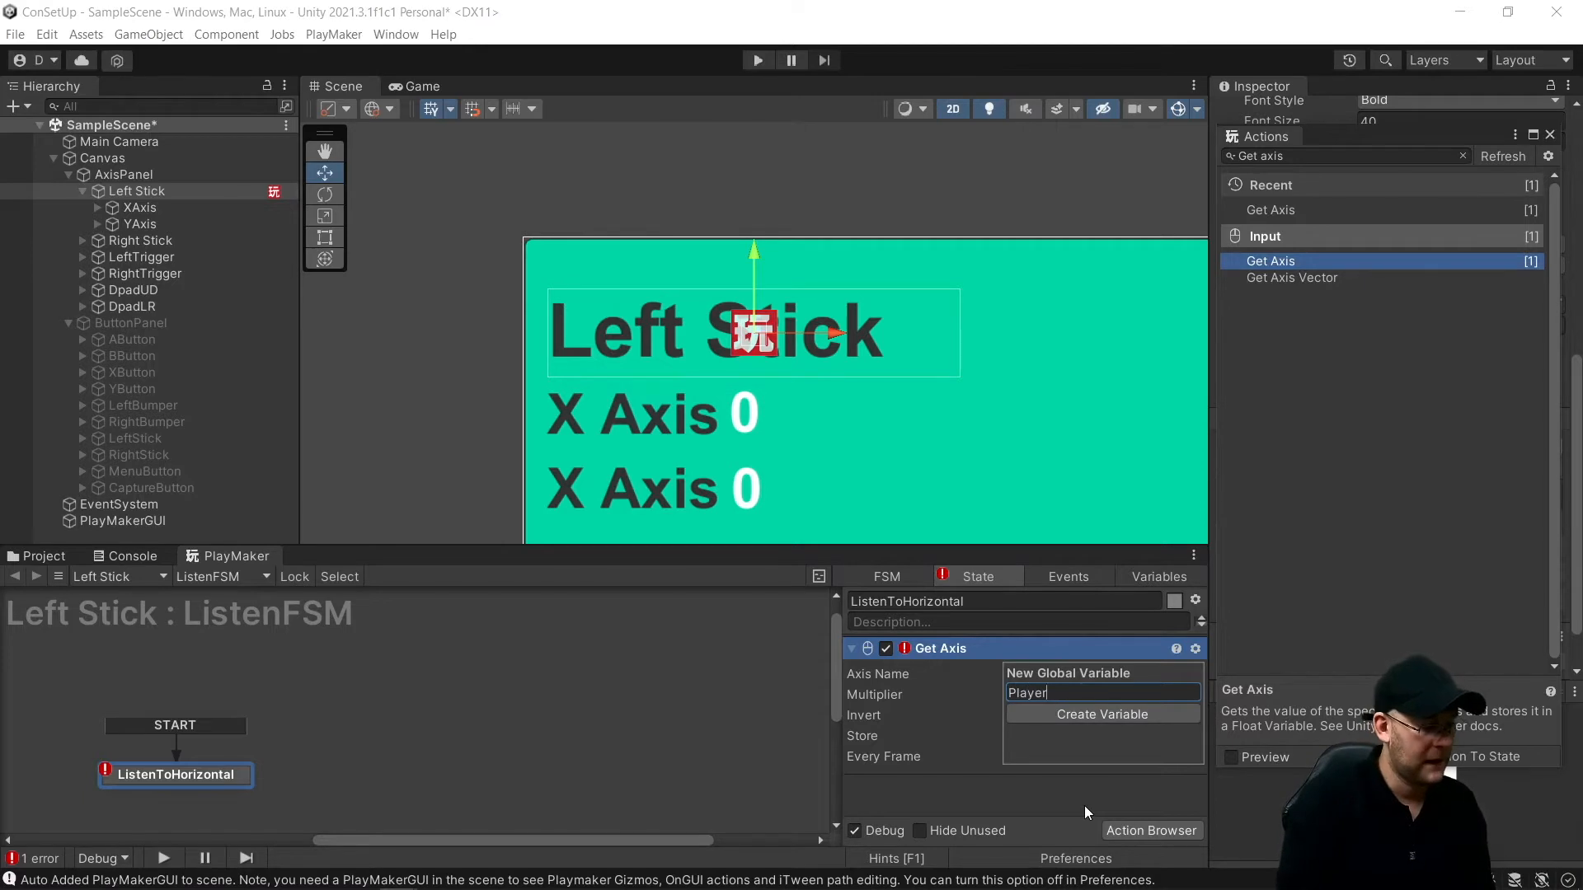
key("Return")
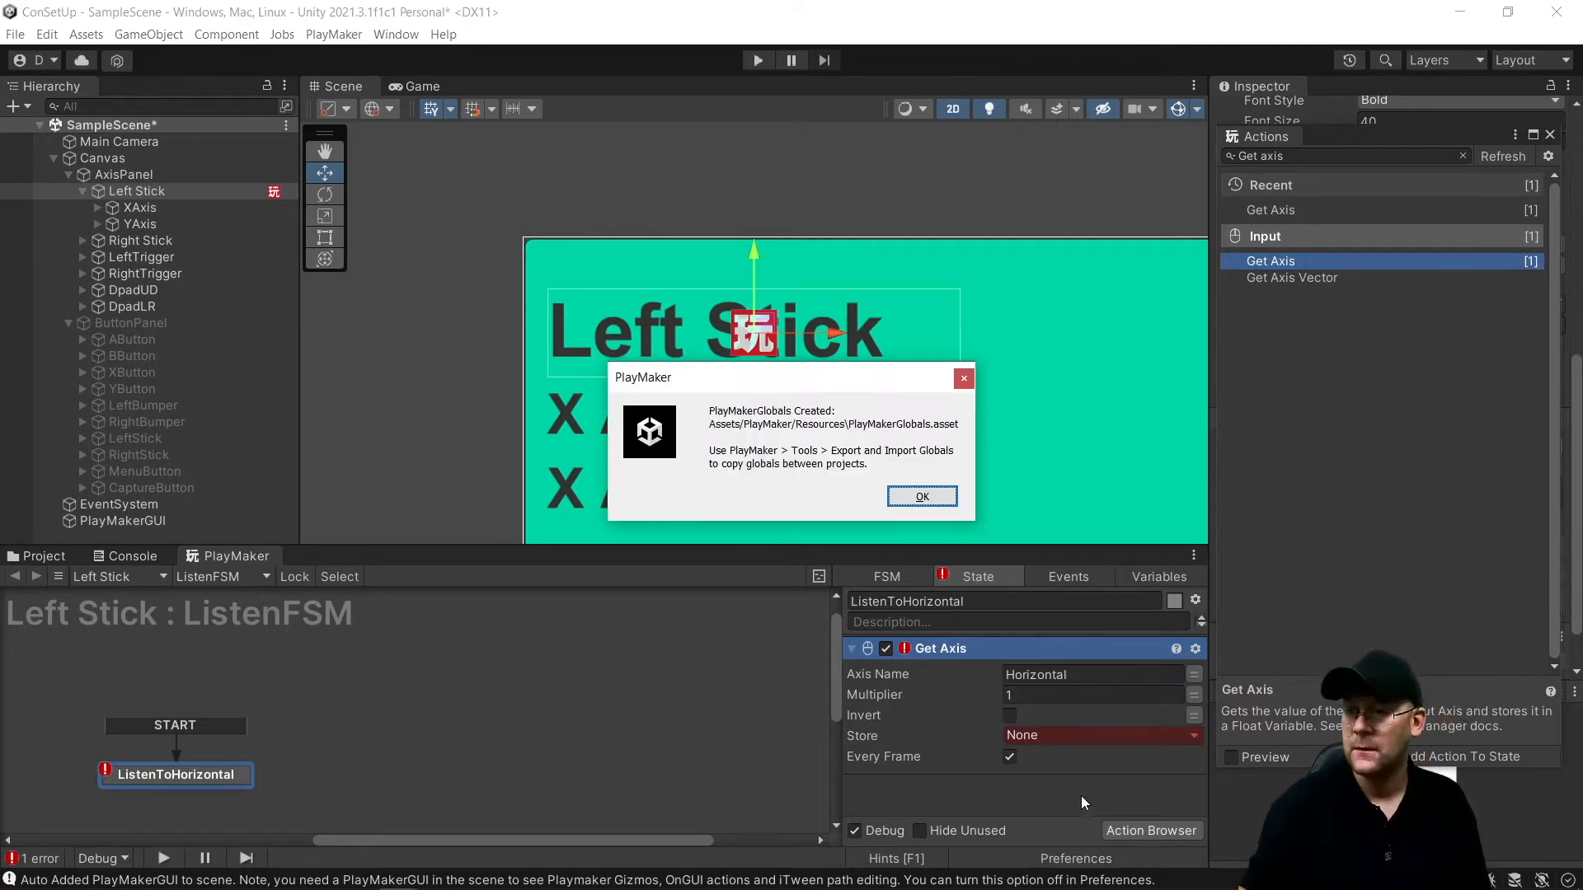
left_click(921, 495)
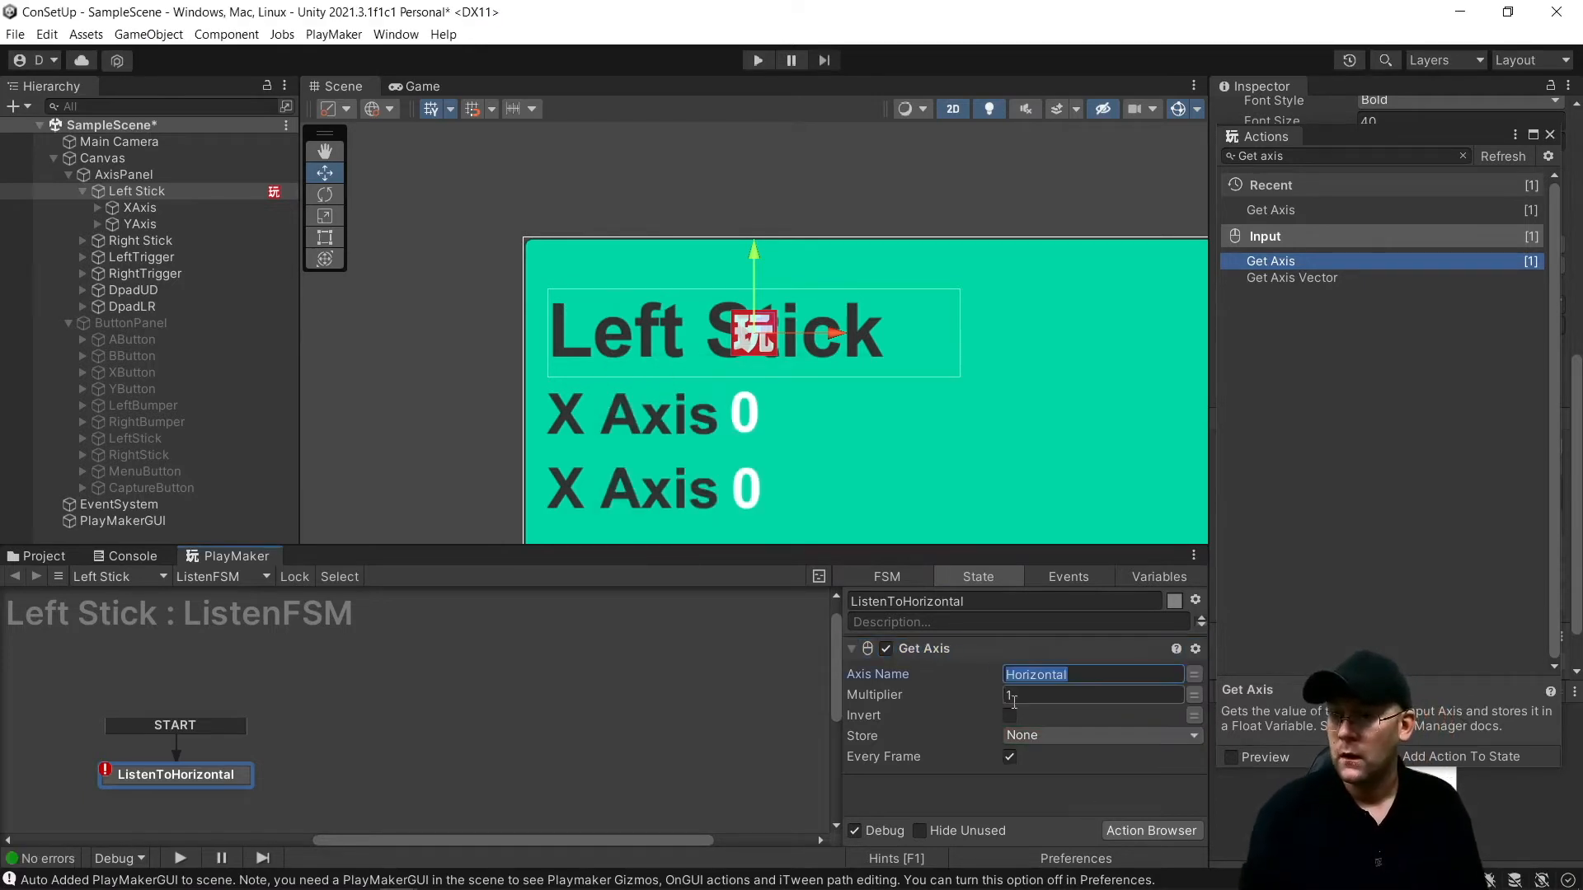
Store the Get Axis result in the global variable PlayerX
left_click(1040, 736)
mouse_move(1072, 777)
left_click(1218, 783)
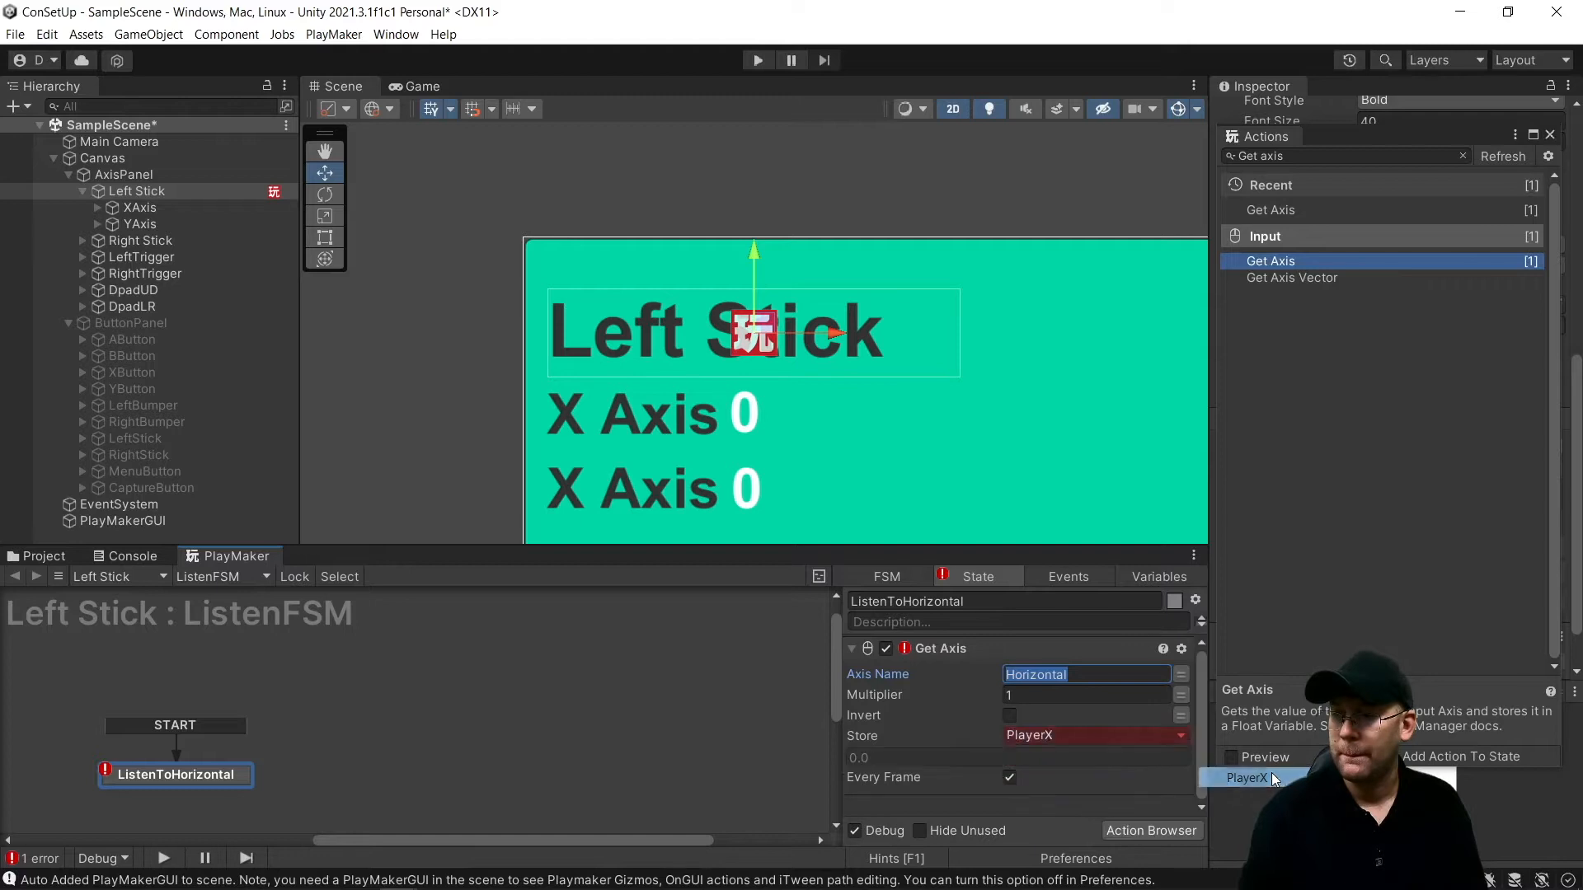
left_click(948, 648)
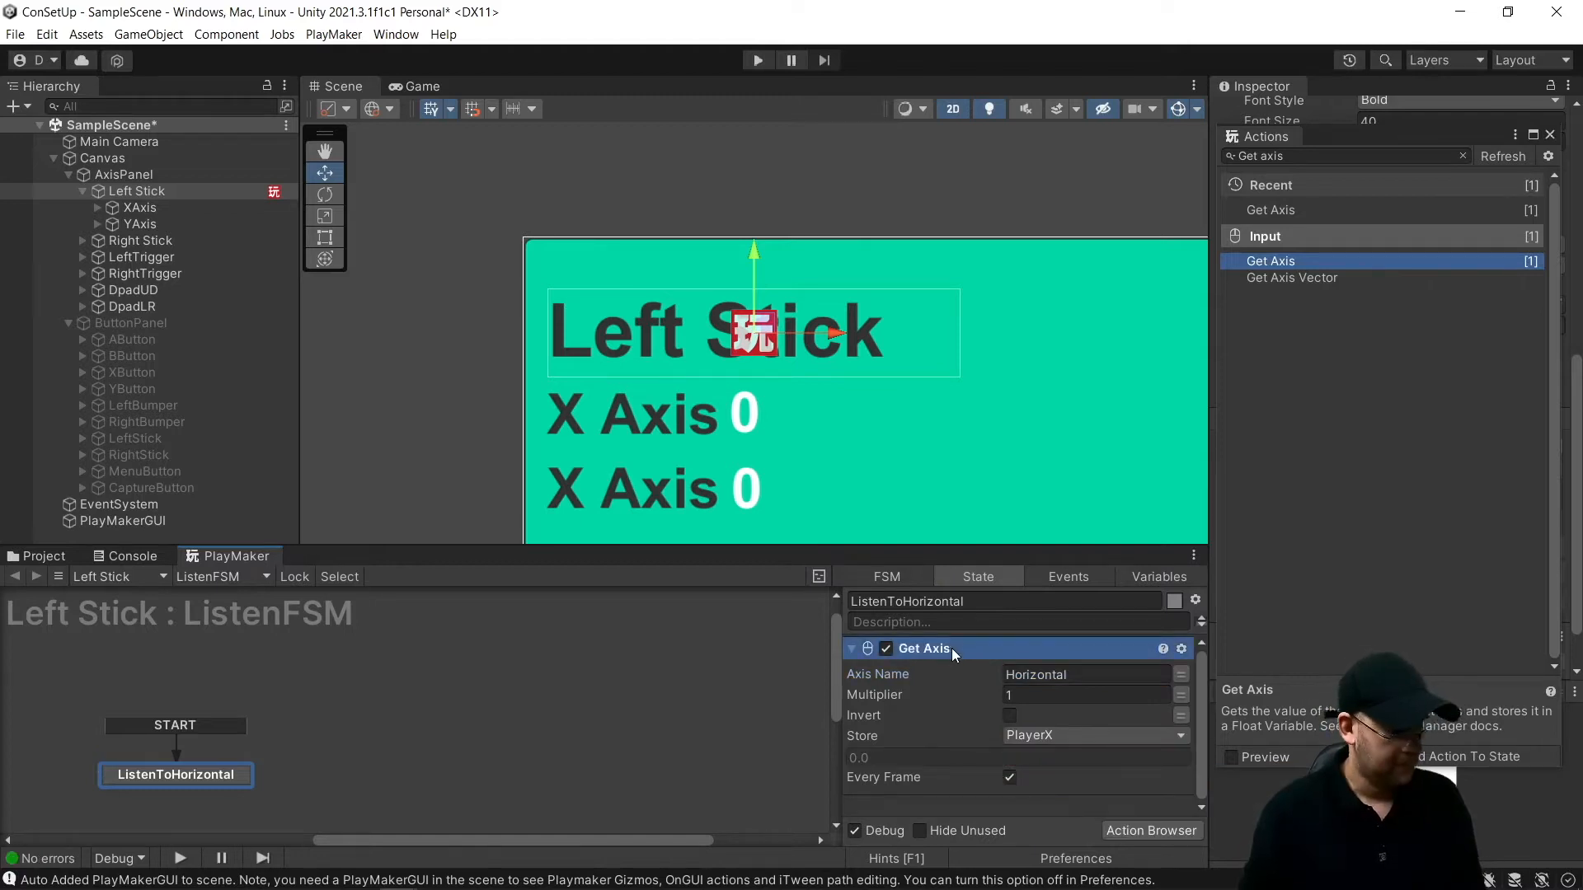
Paste a copy of the Get Axis action into the ListenToHorizontal state and set its axis name to Vertical
key("ctrl+v")
scroll(1018, 766, "down", 3)
left_click(1080, 673)
type("Vertical")
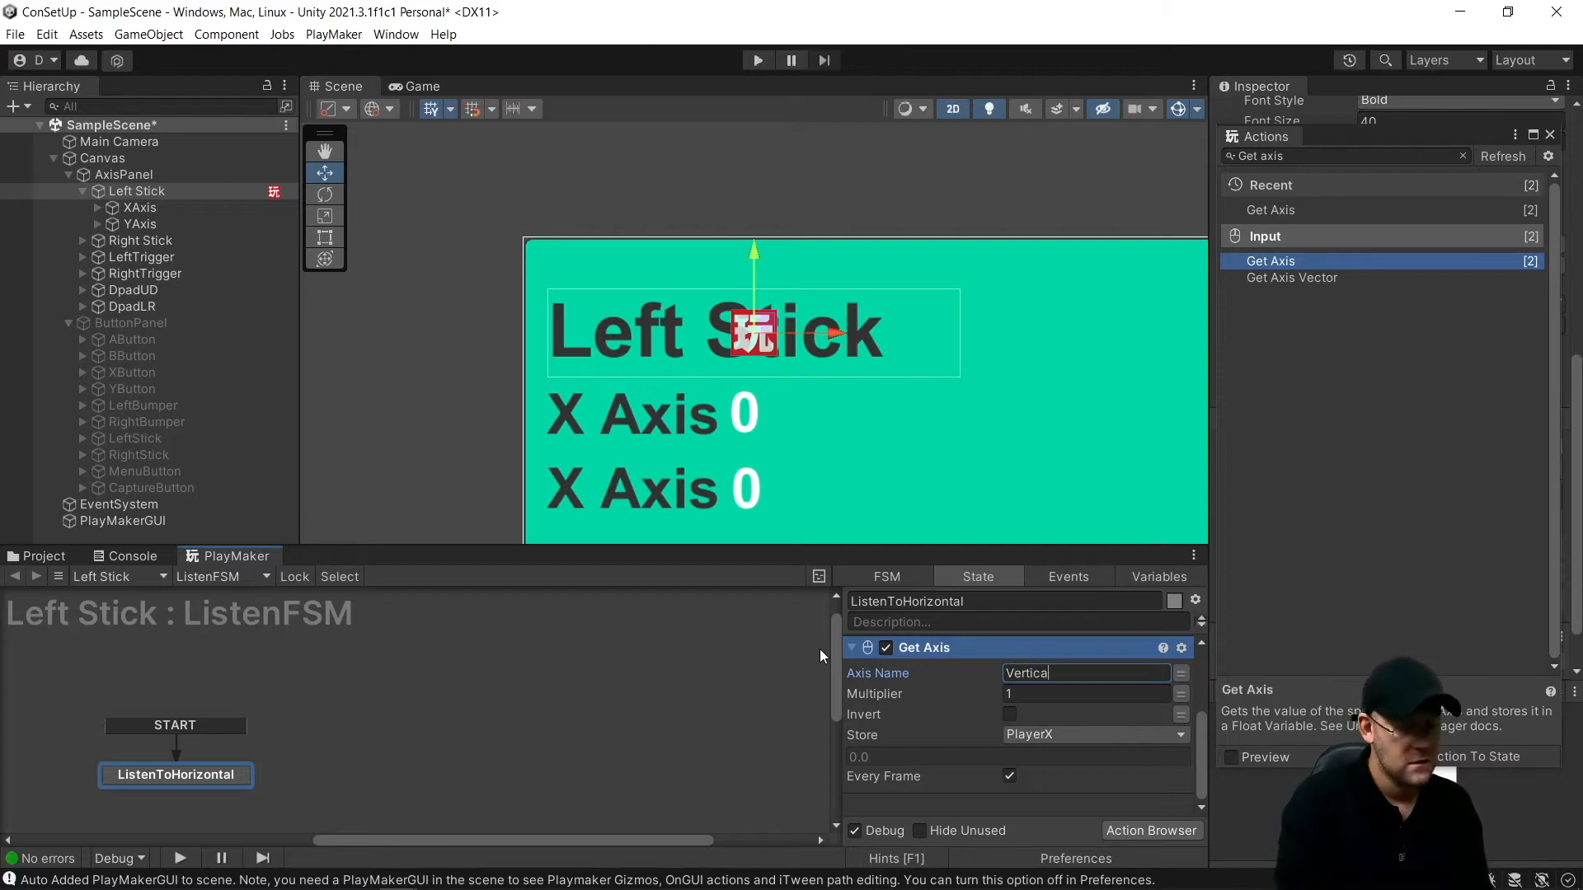
Store the Vertical Get Axis result in a new global variable named PlayerY
left_click(1035, 733)
left_click(1052, 826)
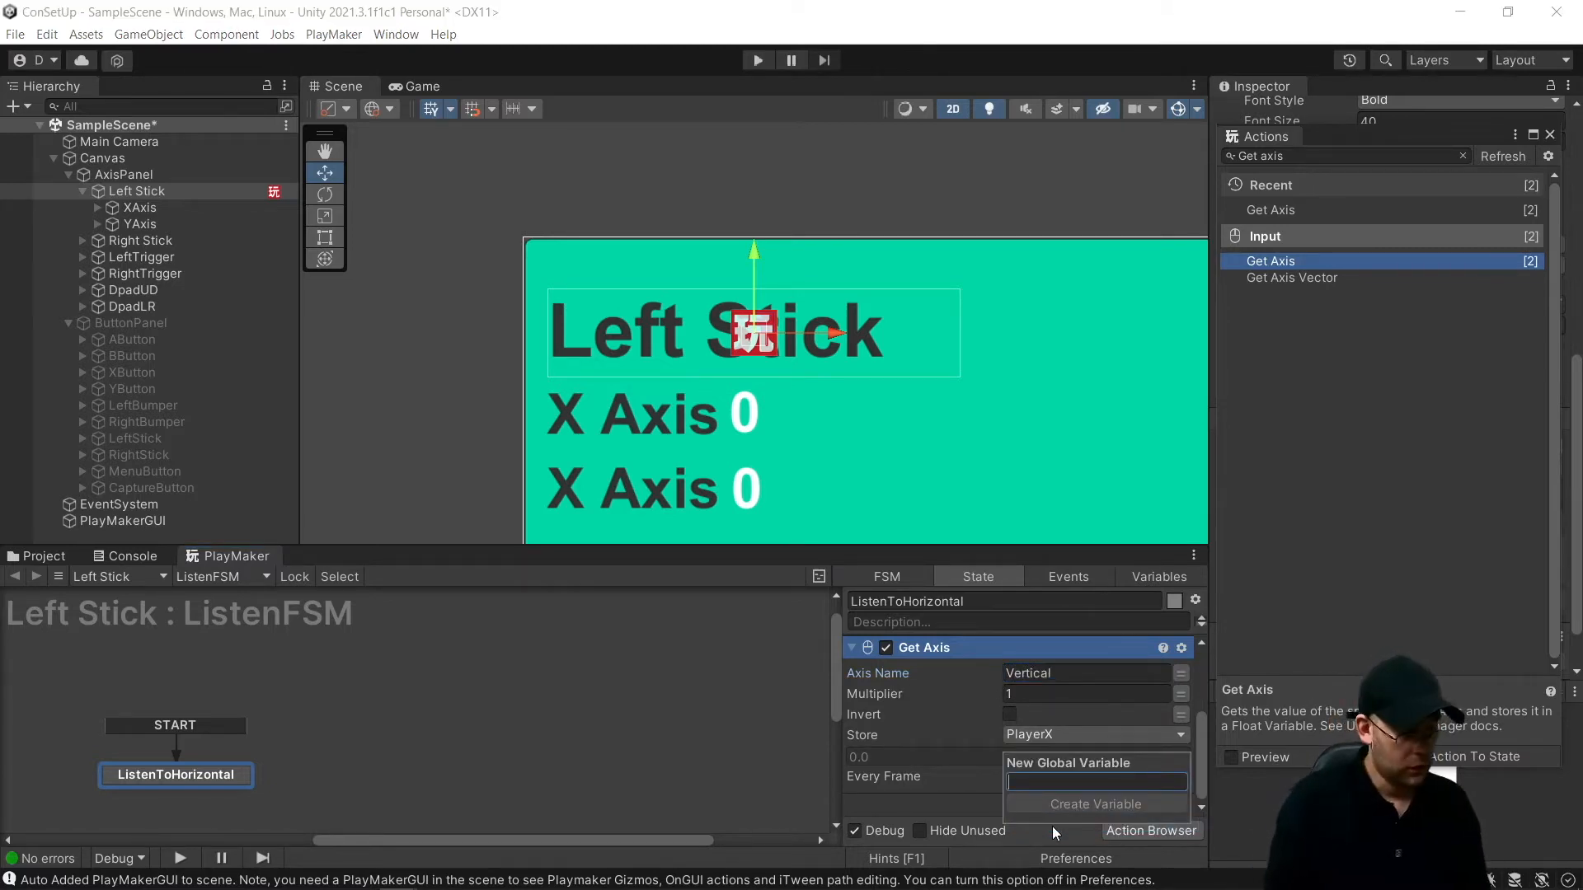
type("PlayerY")
key("Return")
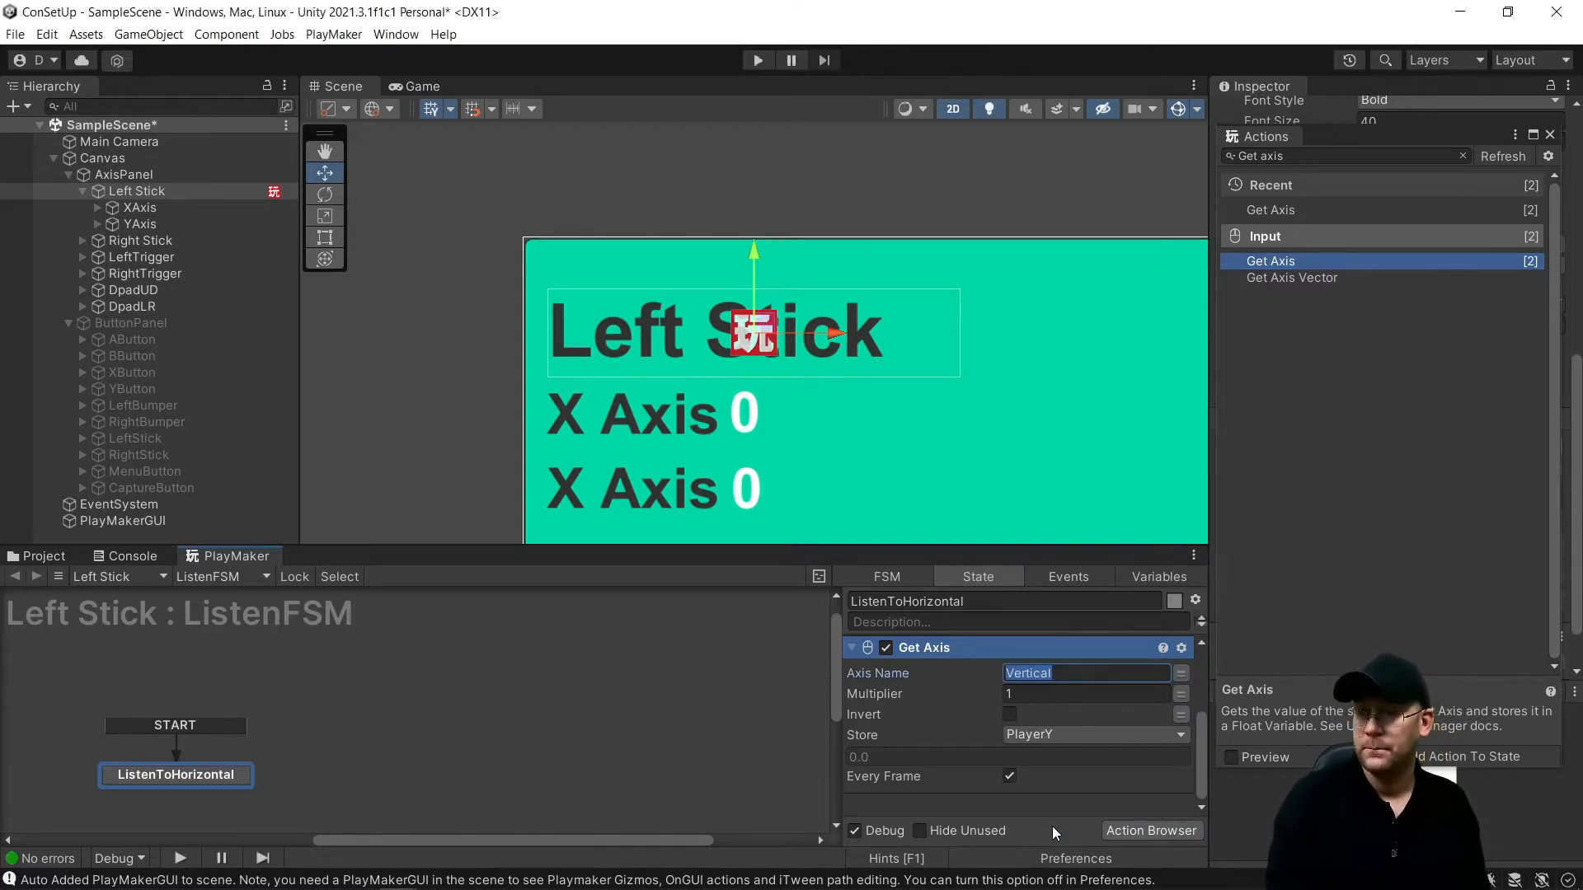
Add an FSM to the Input object under the Left Stick's XAxis and name its first state ShowInput
left_click(159, 210)
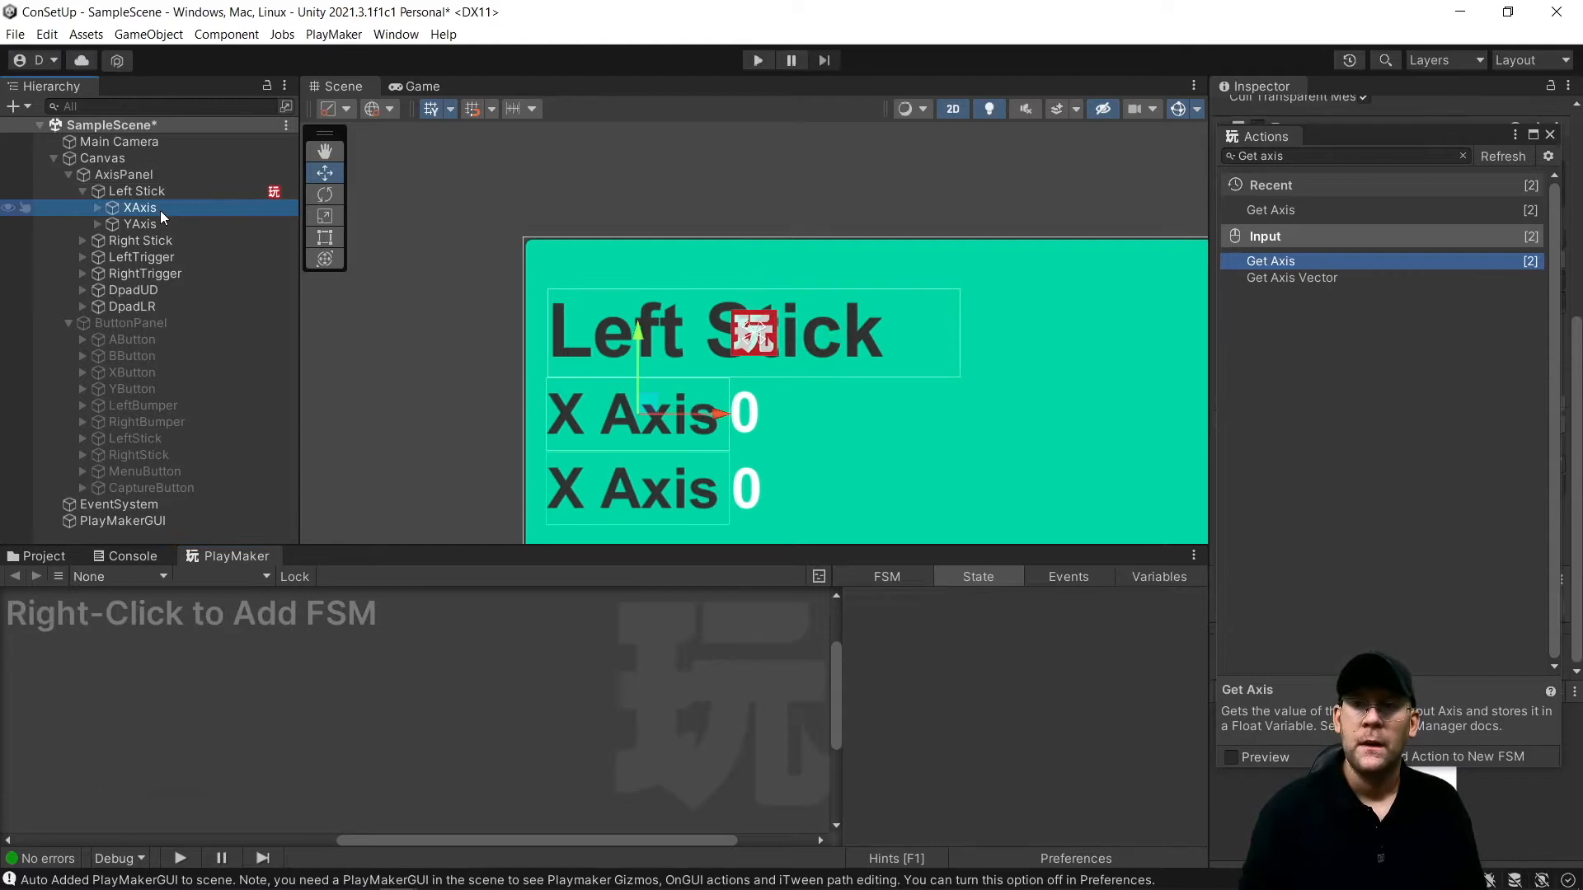
left_click(97, 208)
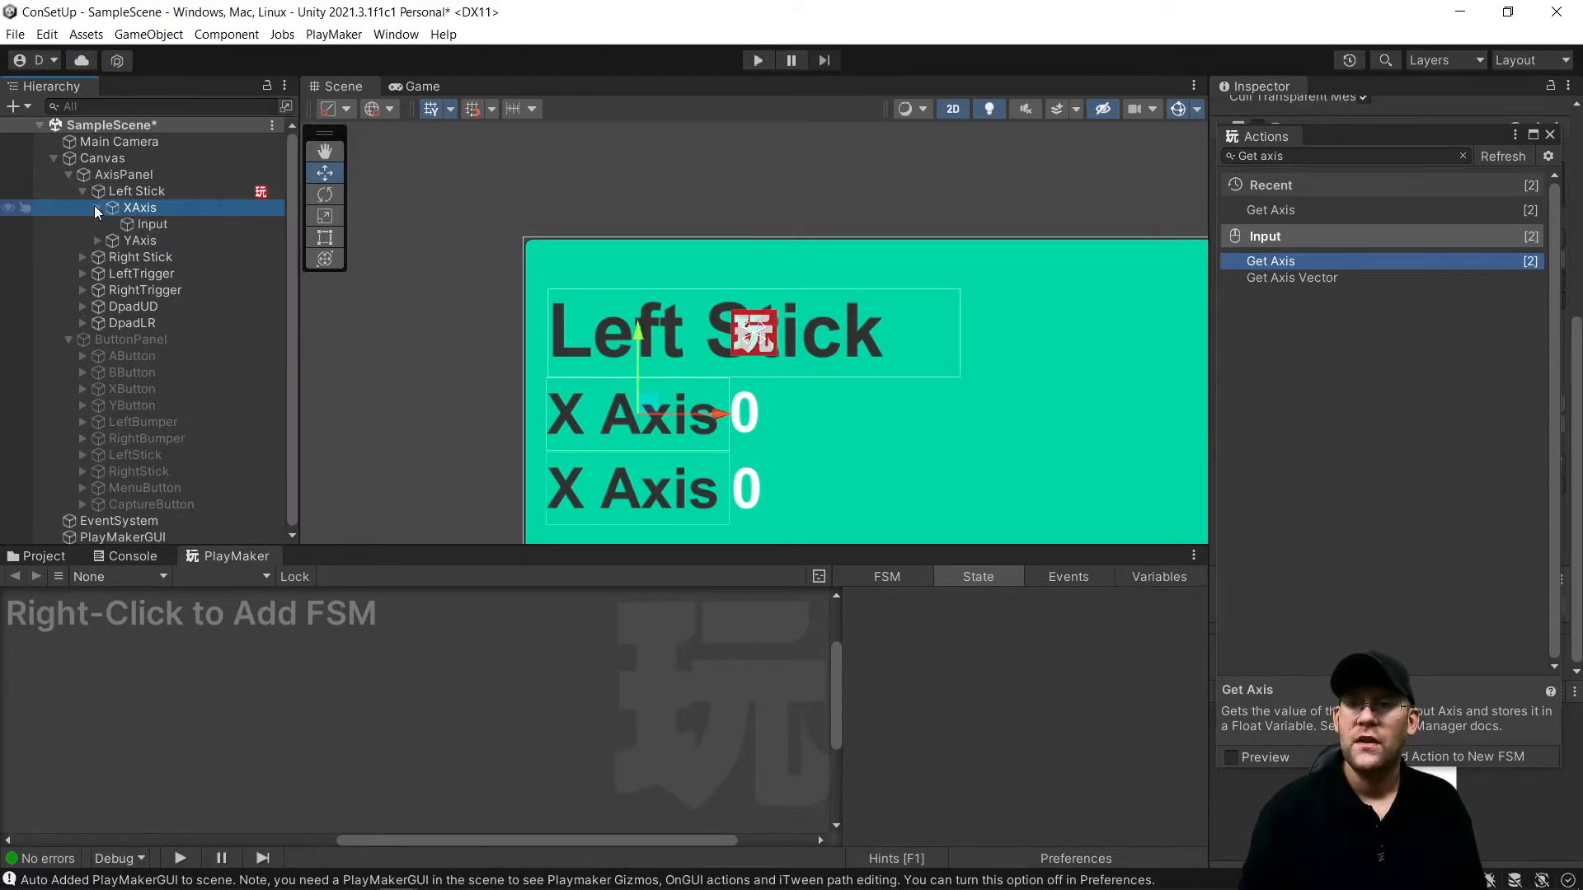
left_click(153, 226)
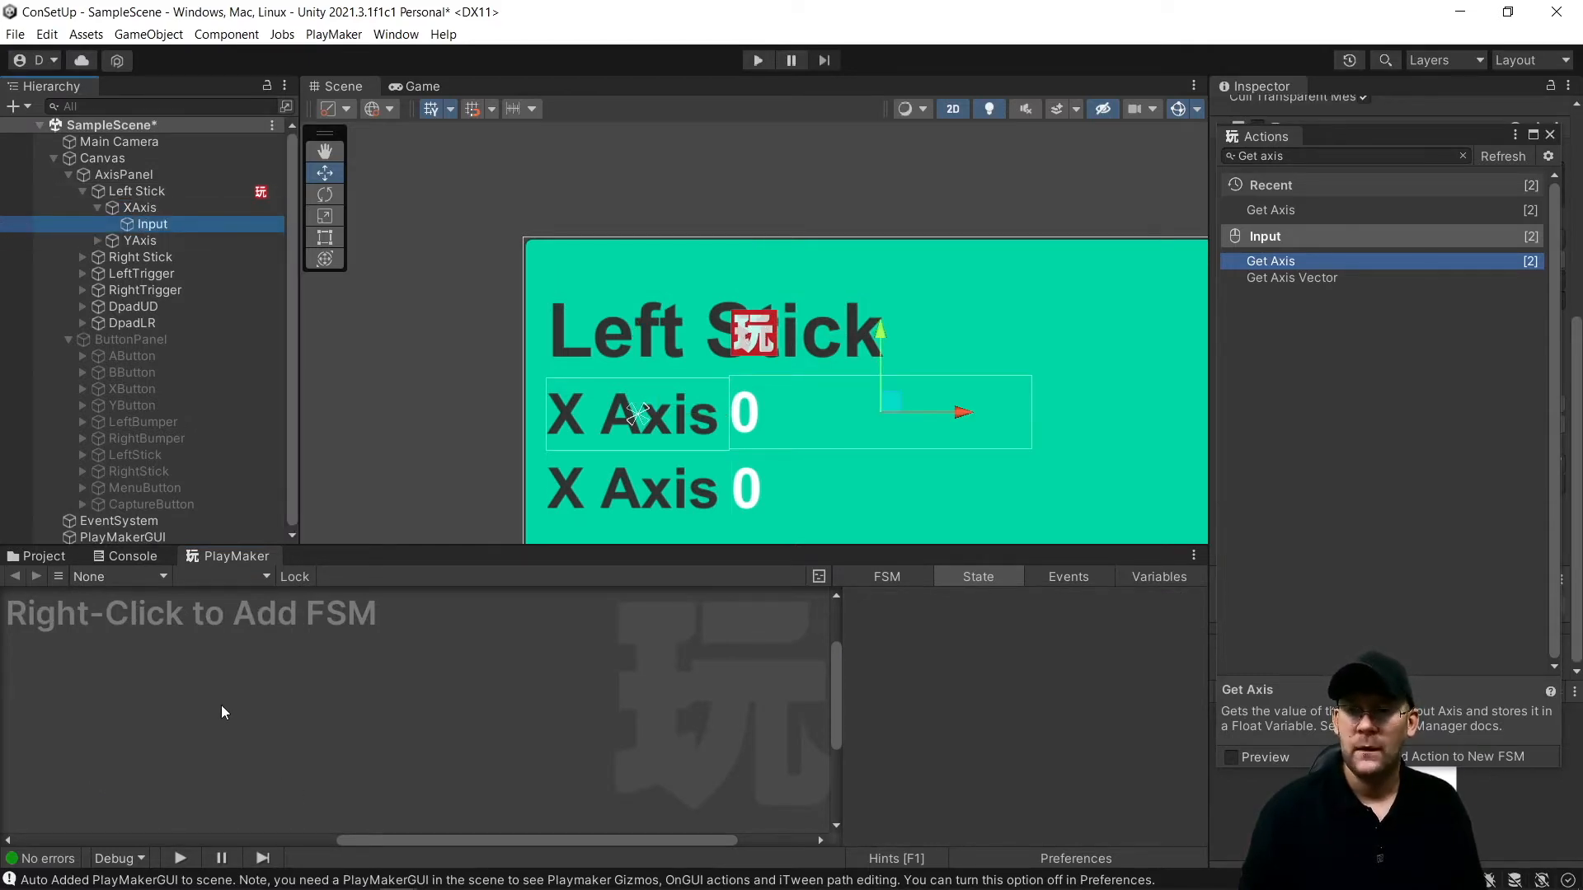
right_click(199, 631)
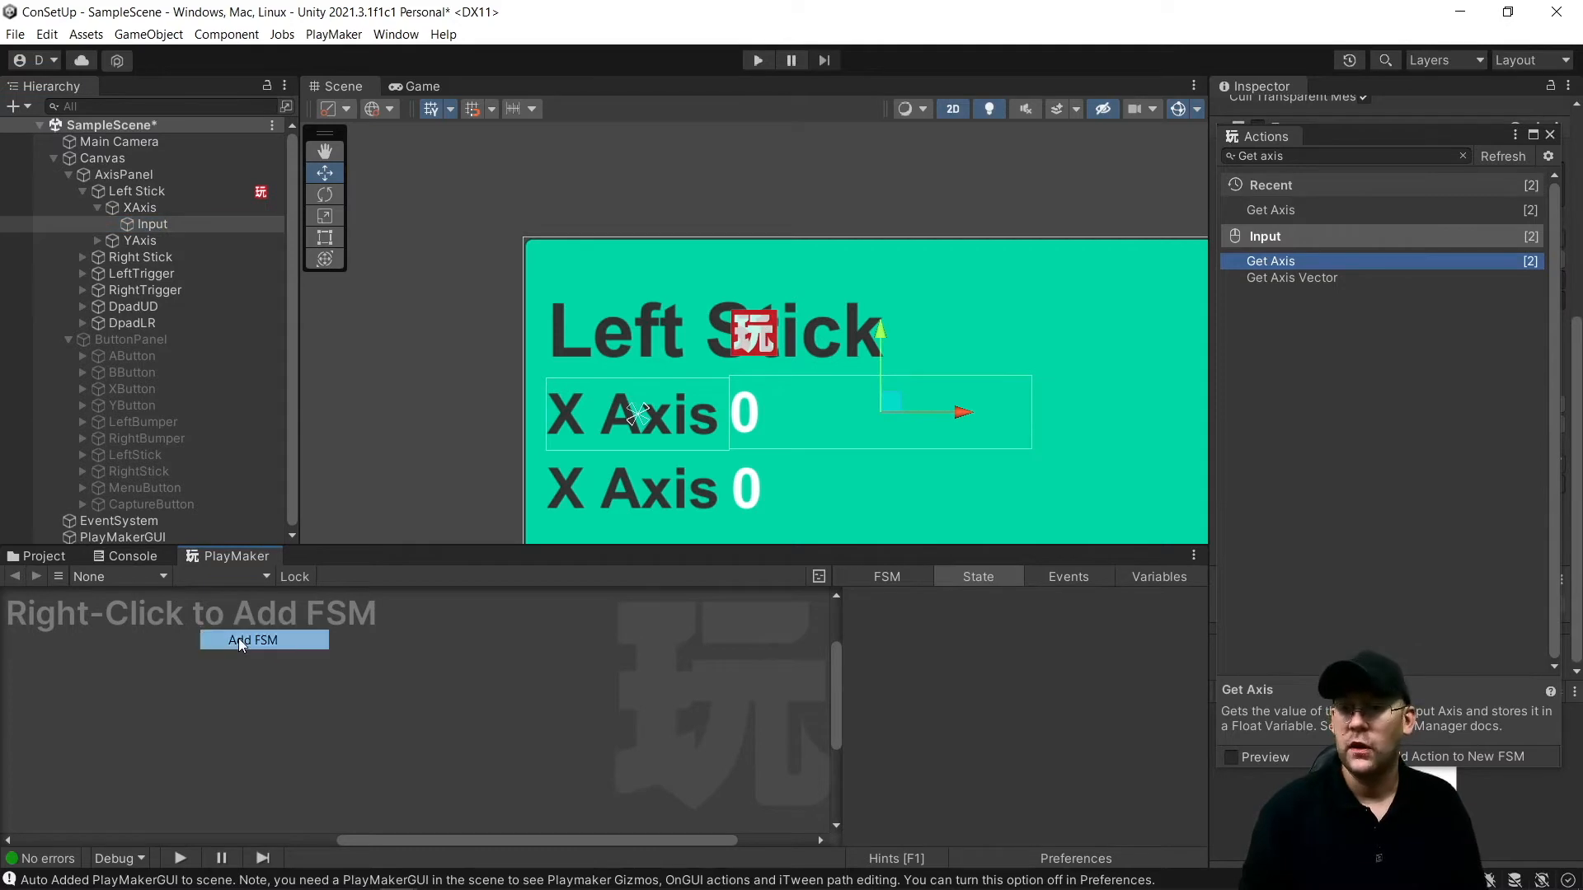
left_click(239, 638)
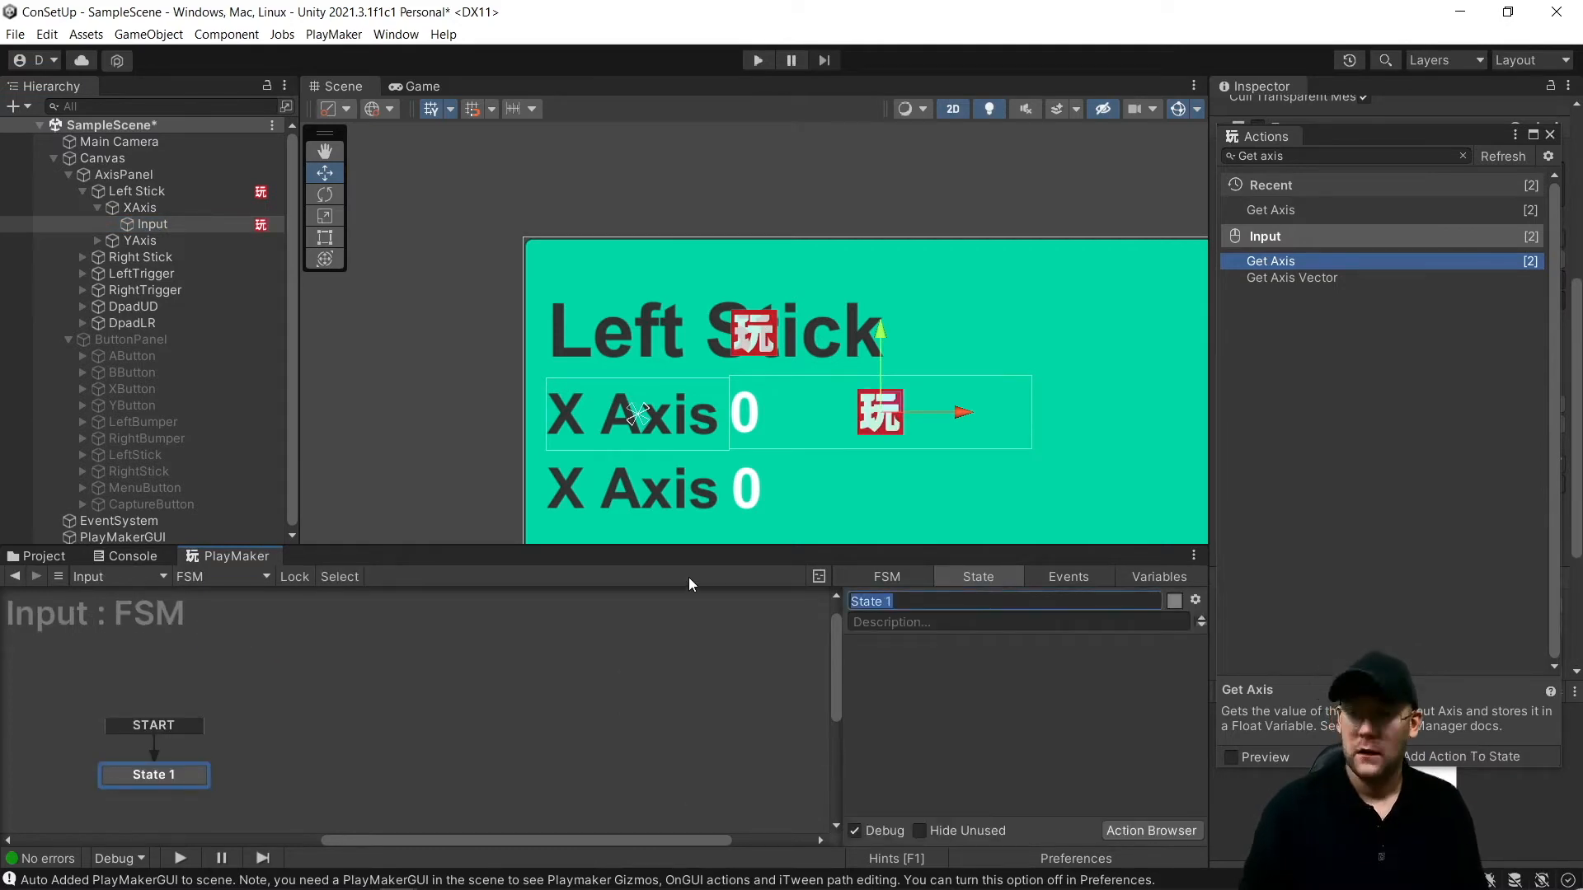
type("ShowInput")
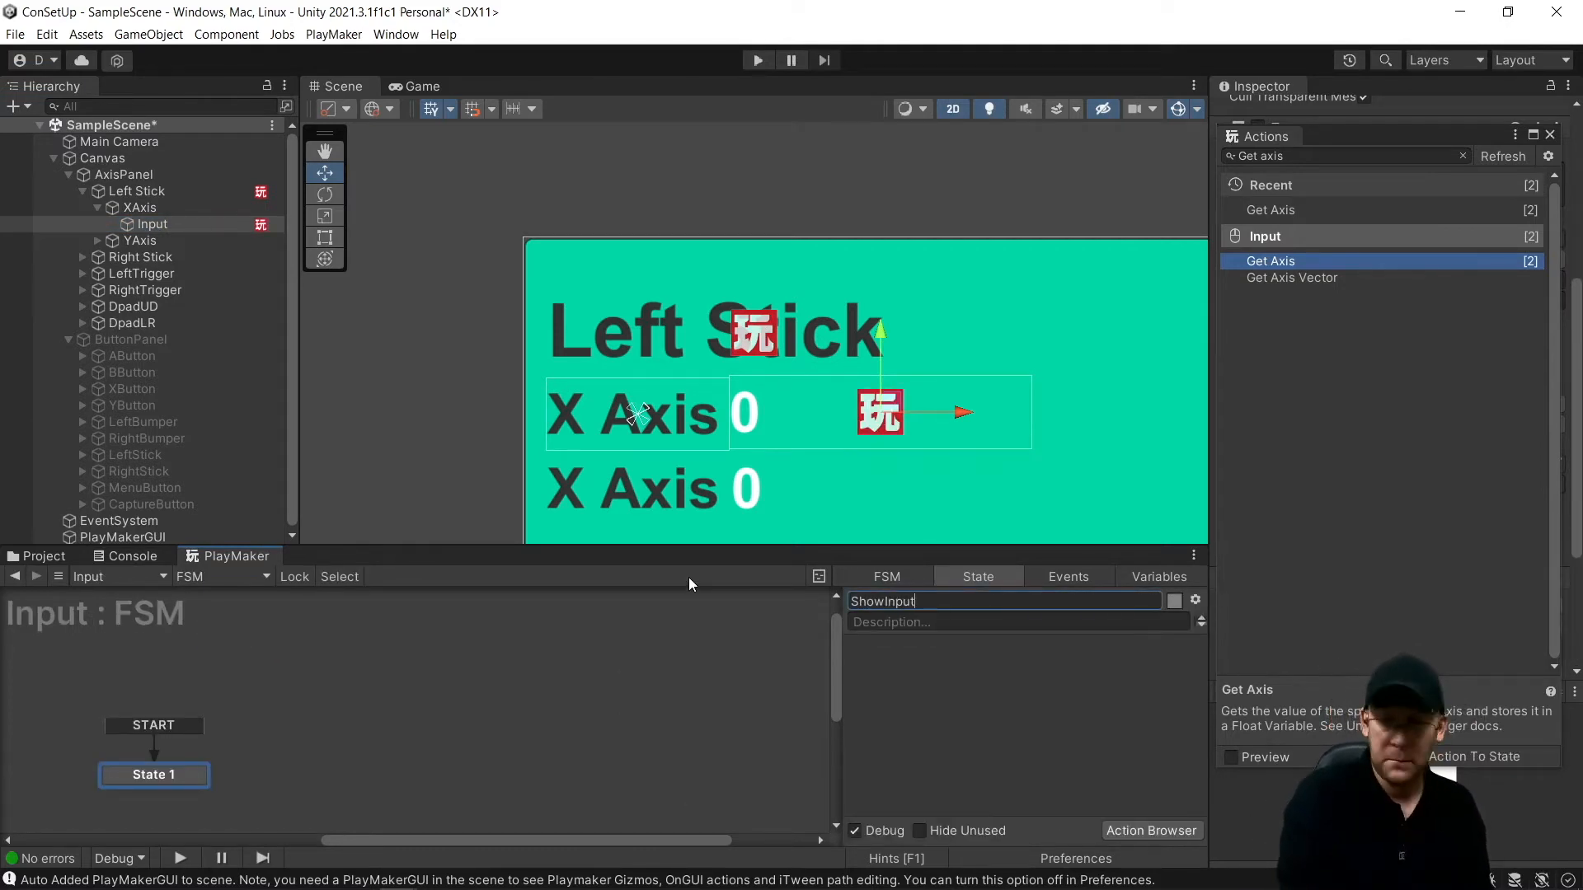
Close the action browser and rename the Input object's FSM to ShowInput
left_click(1549, 148)
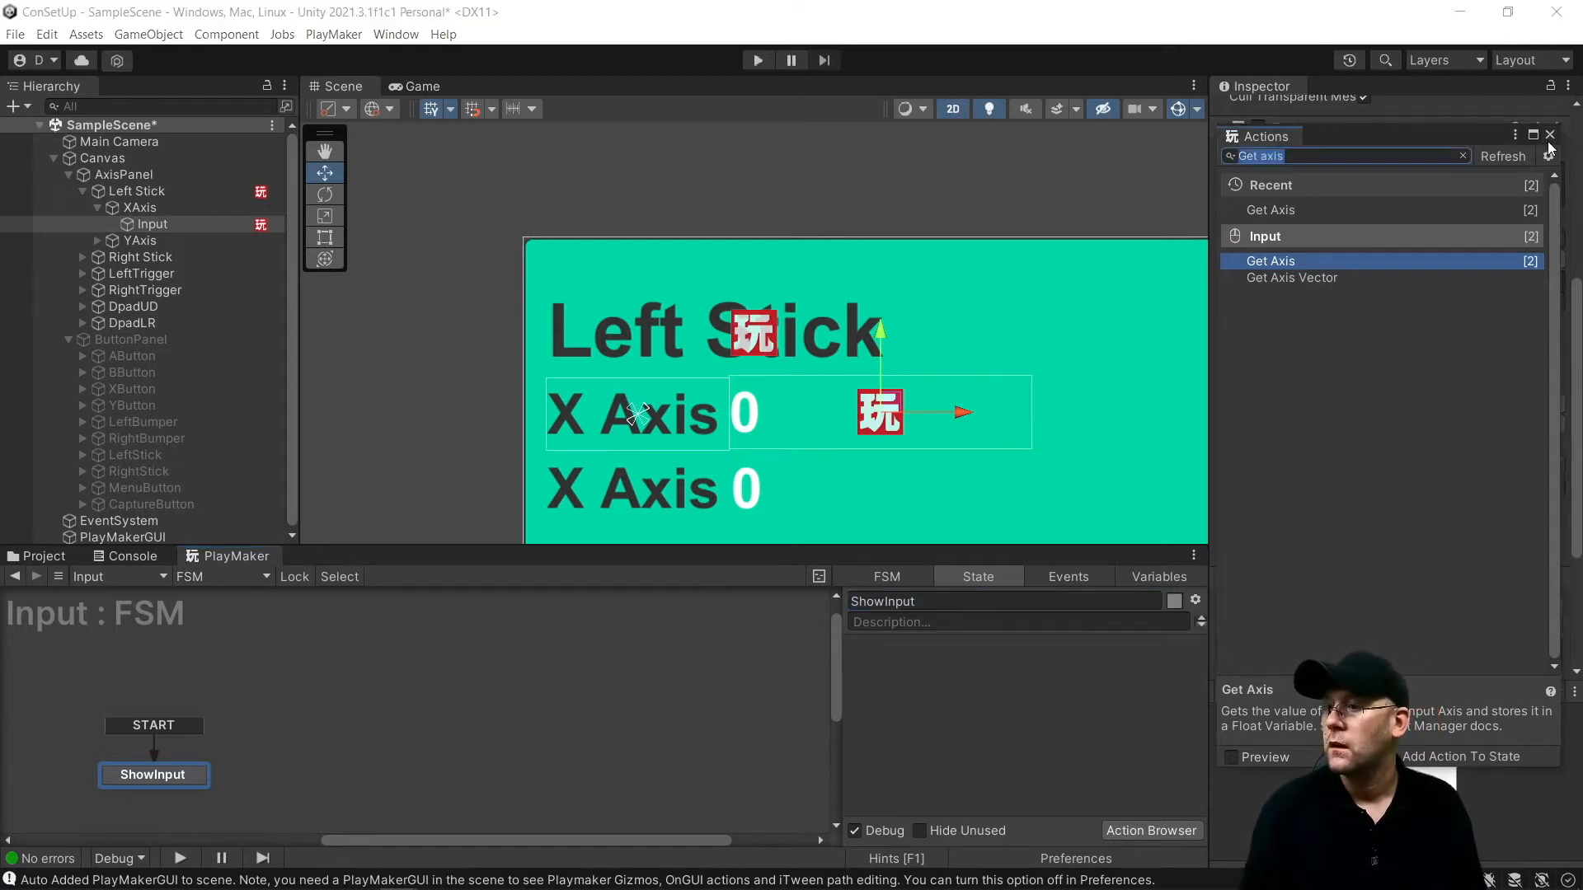
left_click(1550, 134)
left_click(1313, 492)
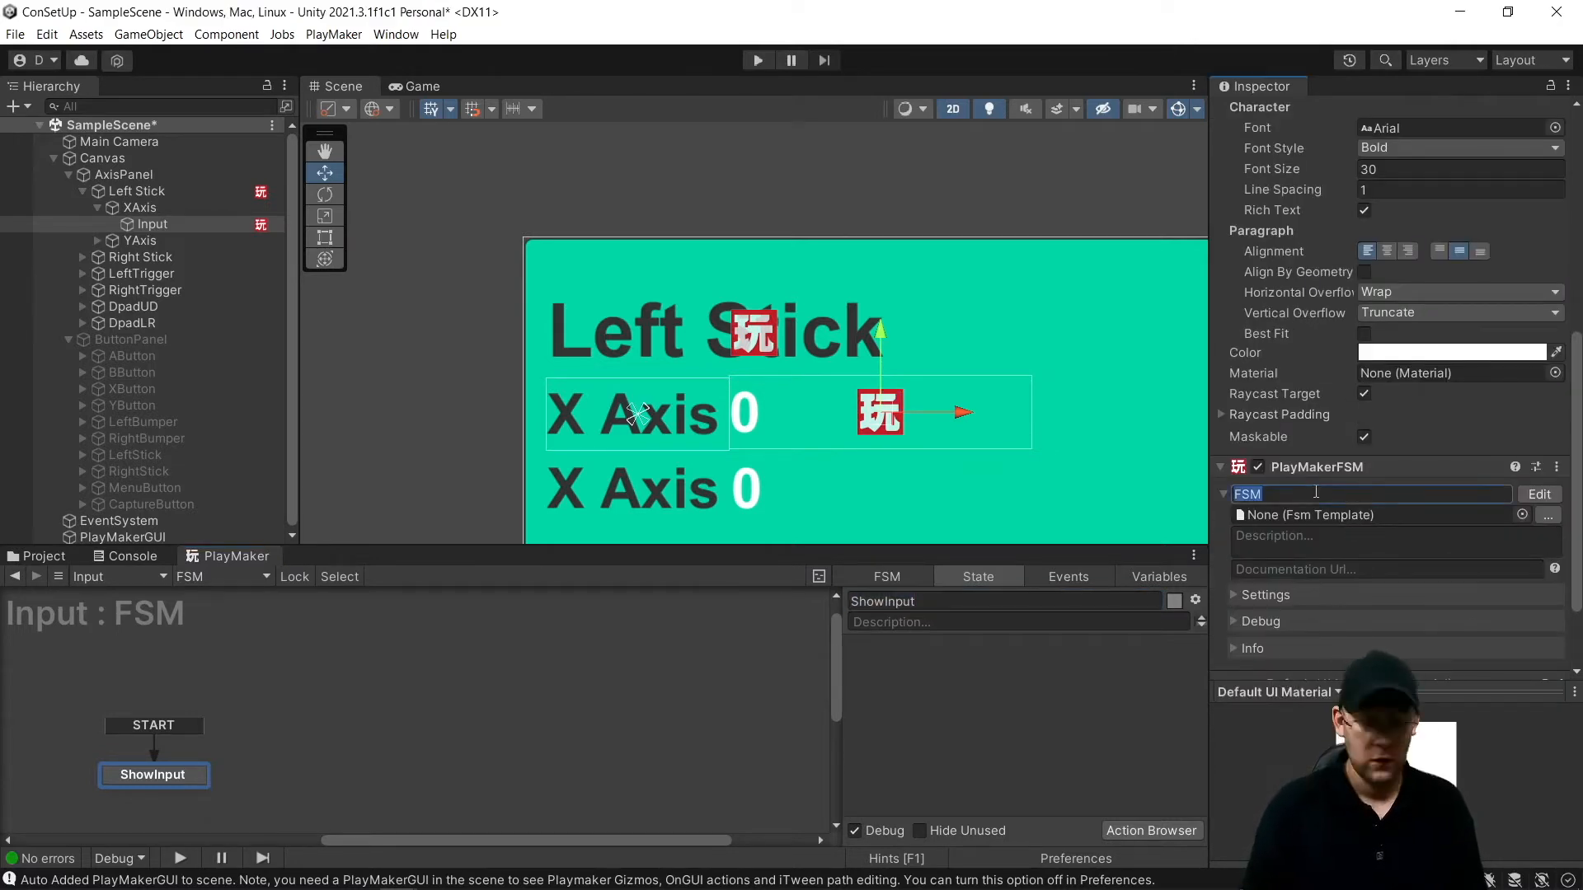
type("S")
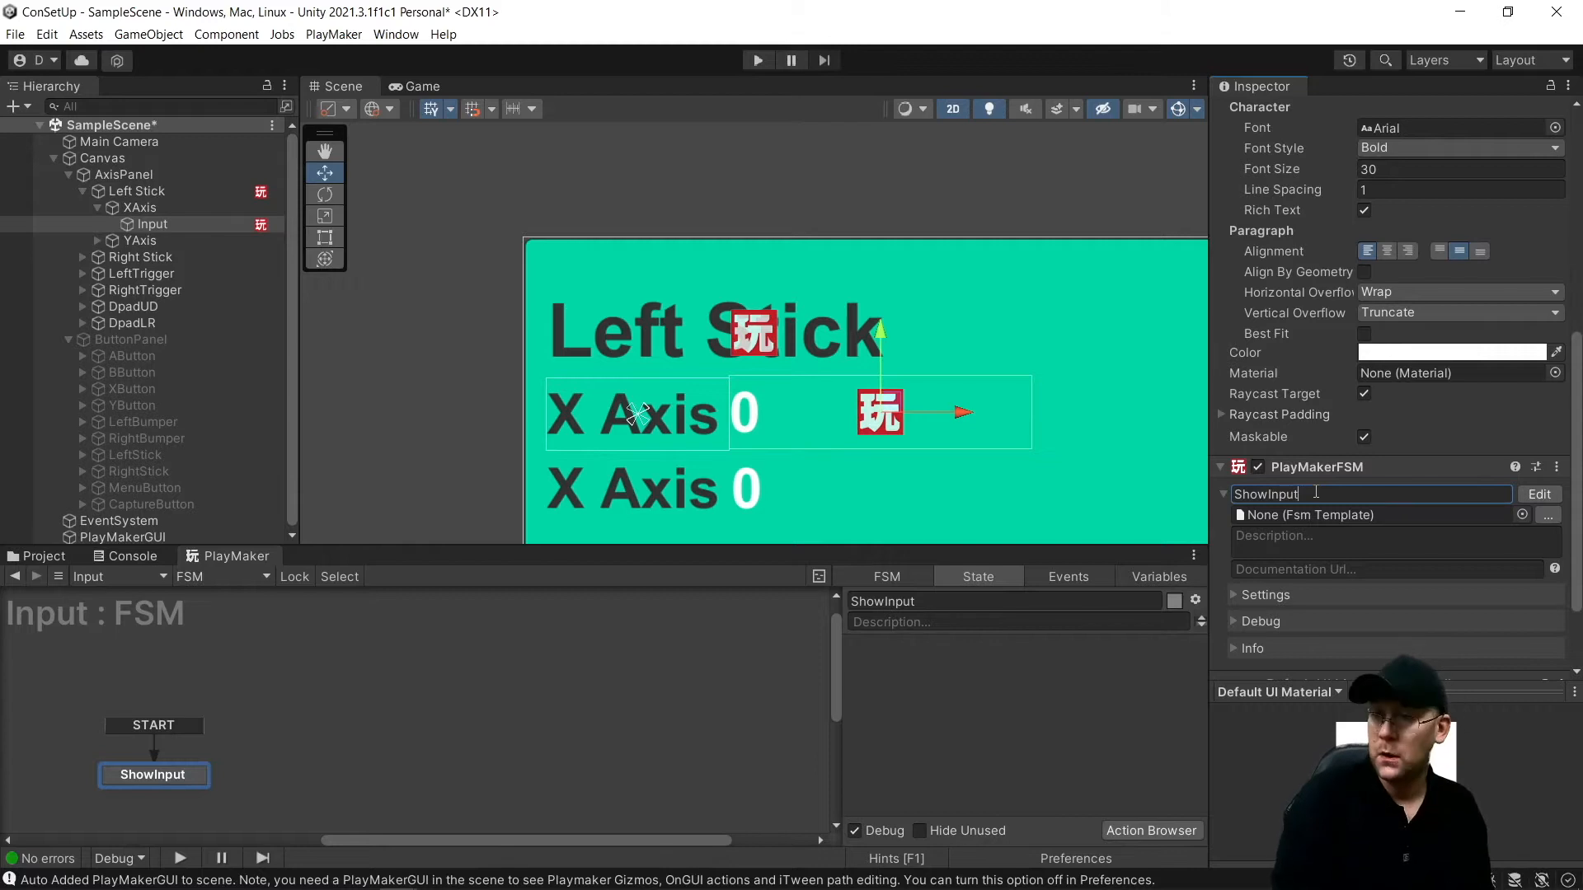
type("howInput")
key("Return")
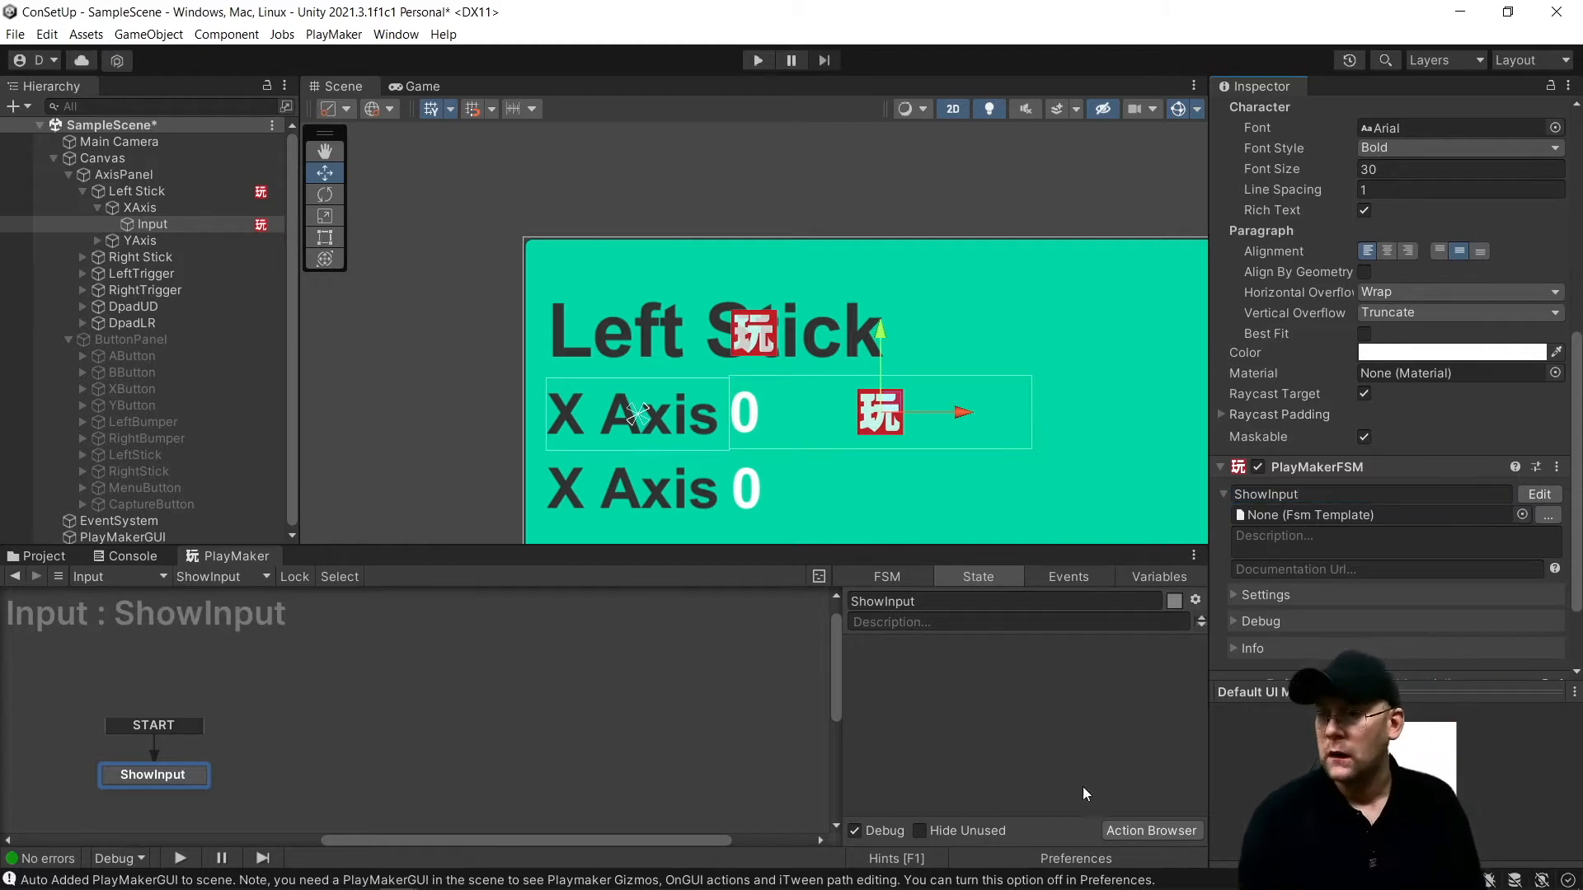
Find the Convert Float To String action and add it to the ShowInput state
left_click(1151, 831)
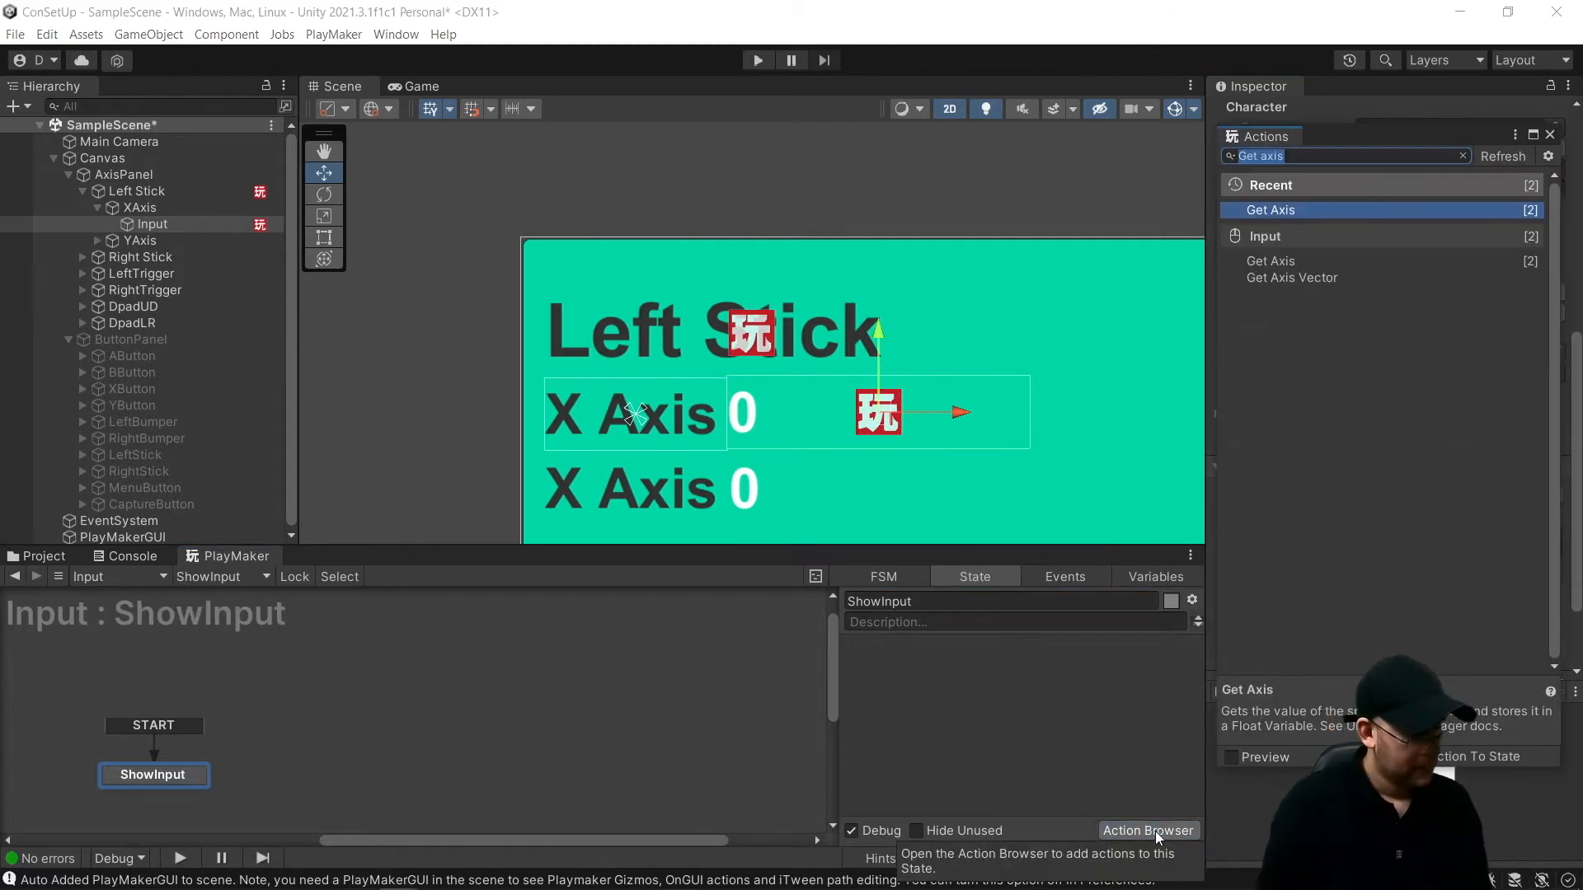
type("Conver")
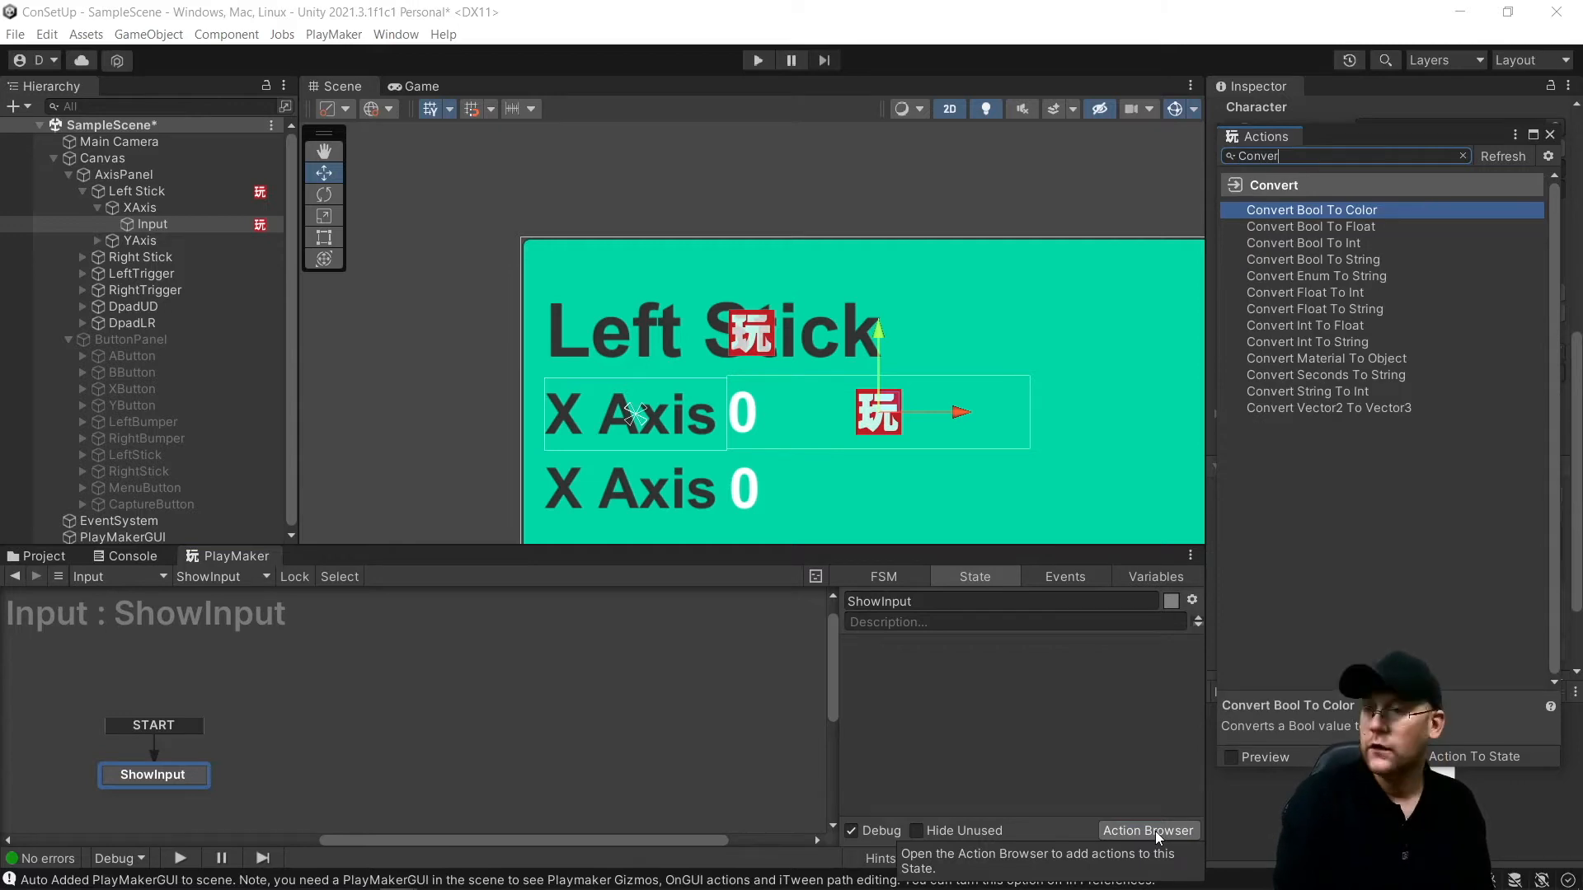
key("BackSpace")
type("t")
key("BackSpace")
type("t")
key("BackSpace")
type("rt ")
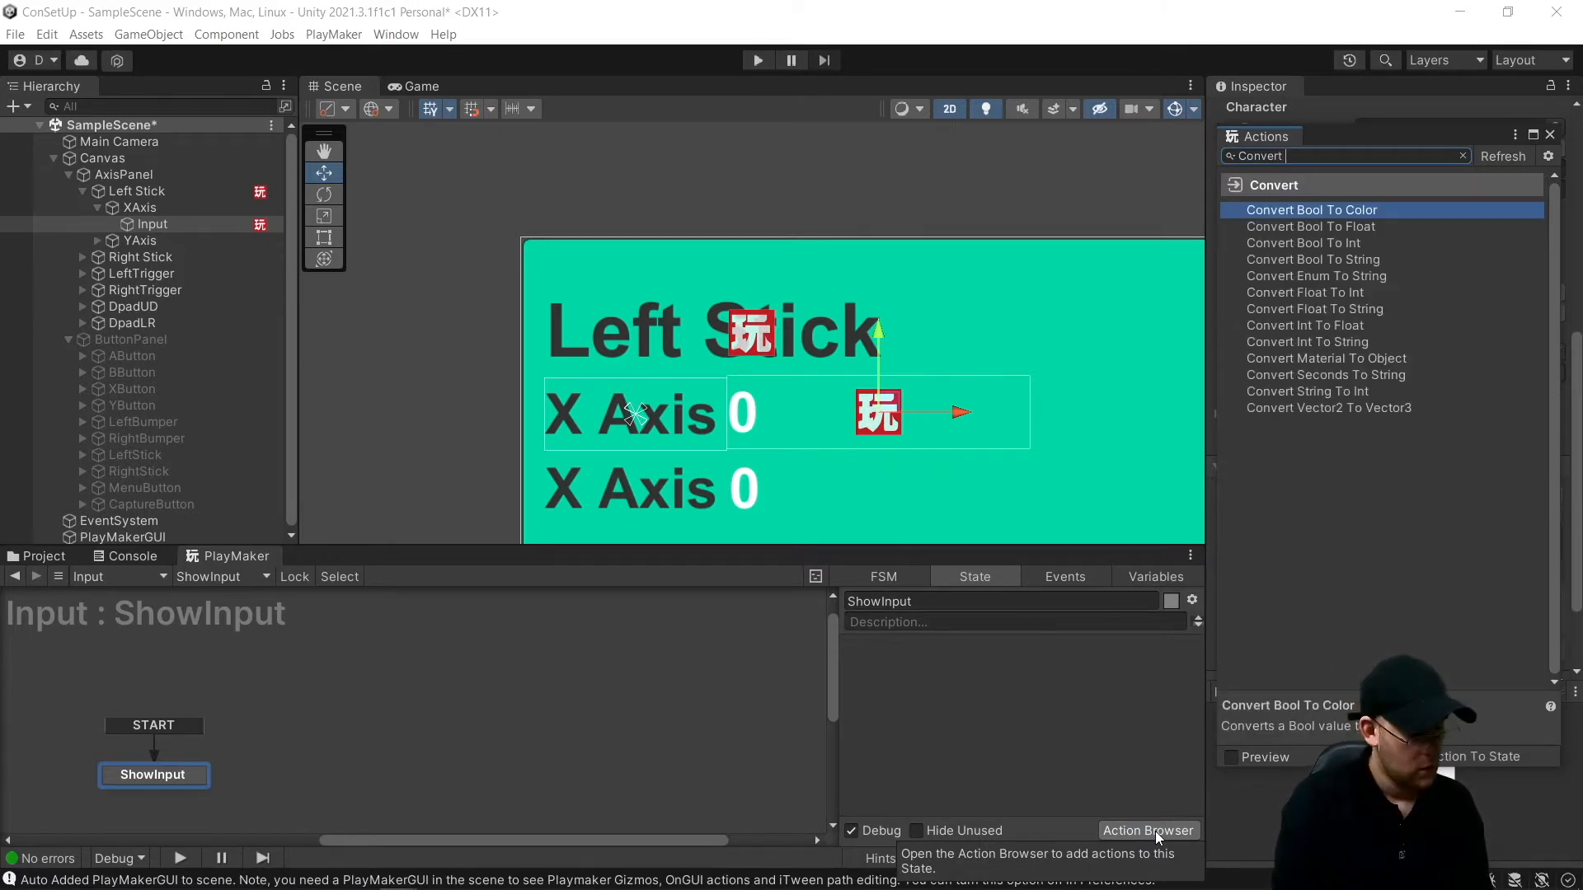
type("flaot to string")
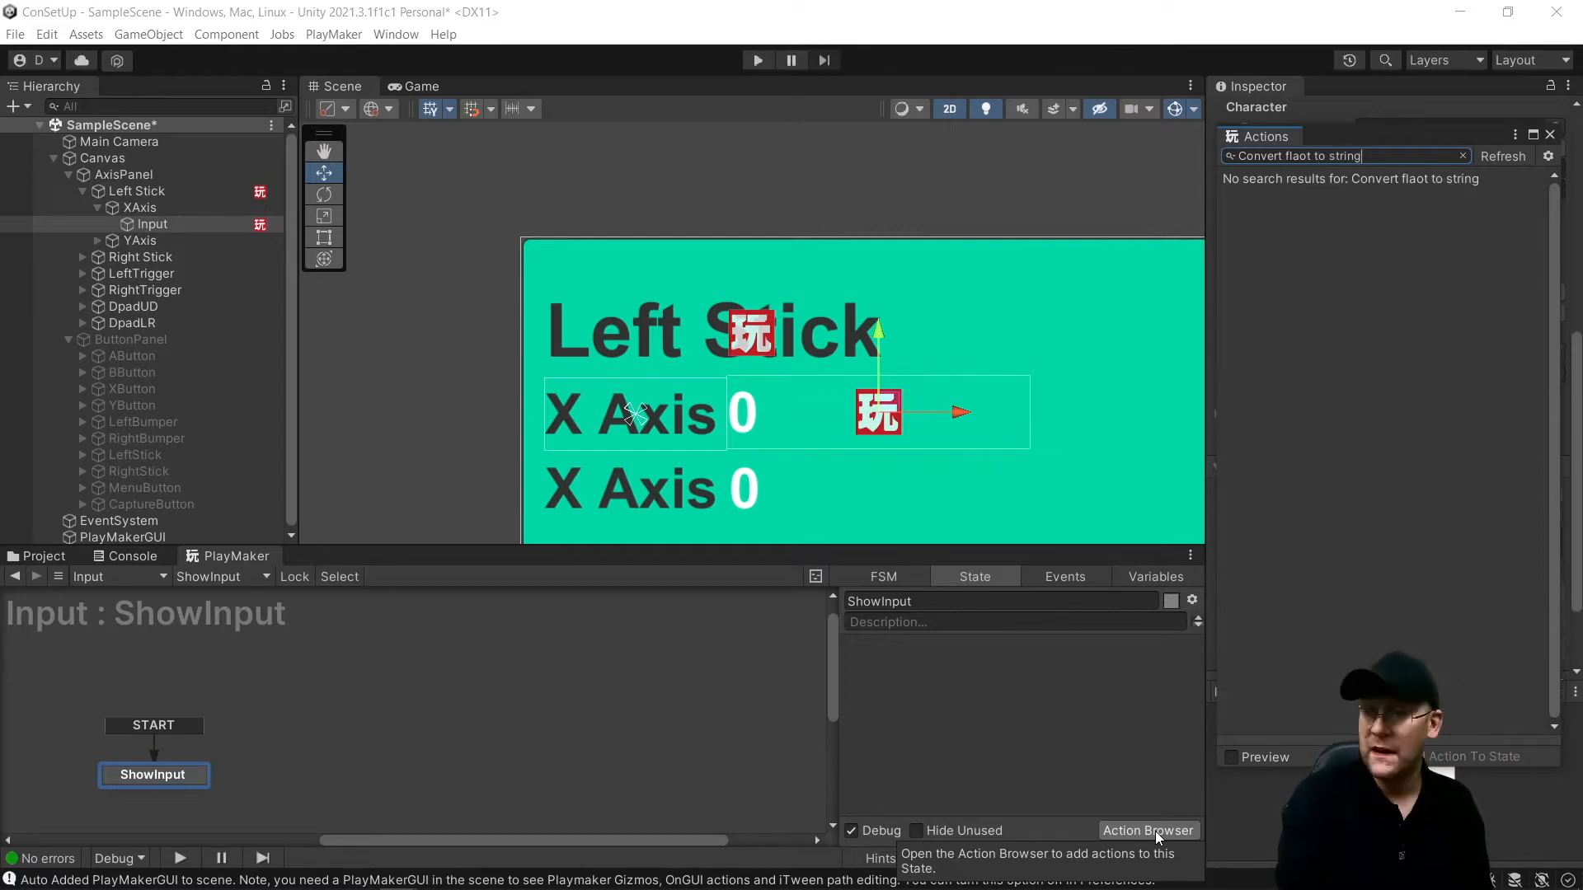
key("BackSpace")
key("BackSpace")
key("BackSpace")
key("BackSpace")
key("BackSpace")
key("BackSpace")
key("BackSpace")
key("BackSpace")
key("BackSpace")
key("BackSpace")
key("BackSpace")
key("BackSpace")
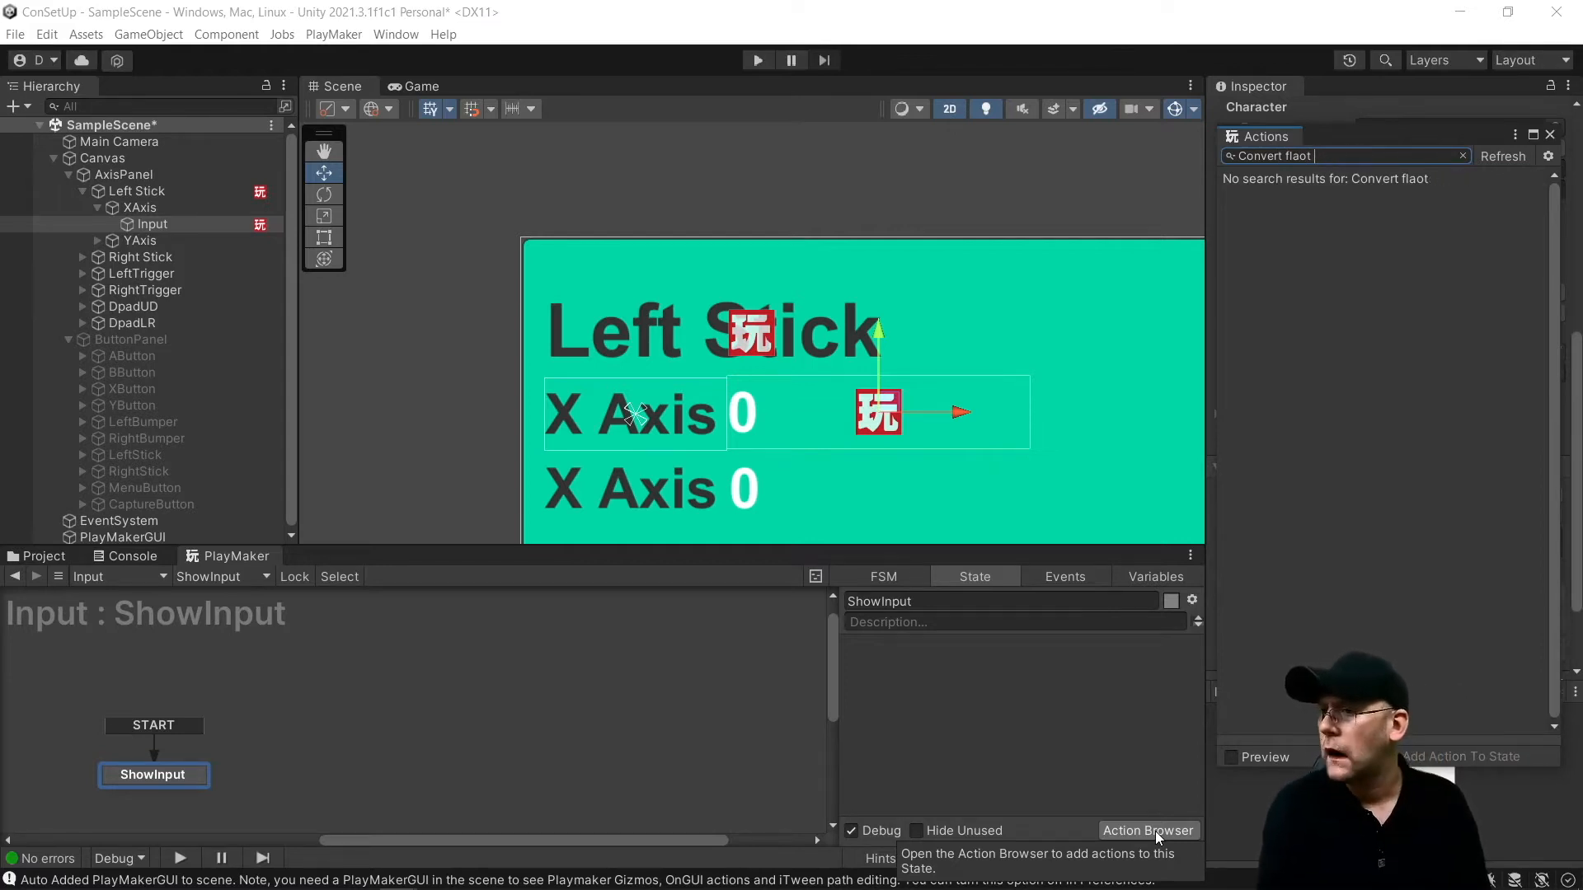
key("BackSpace")
type("oalt")
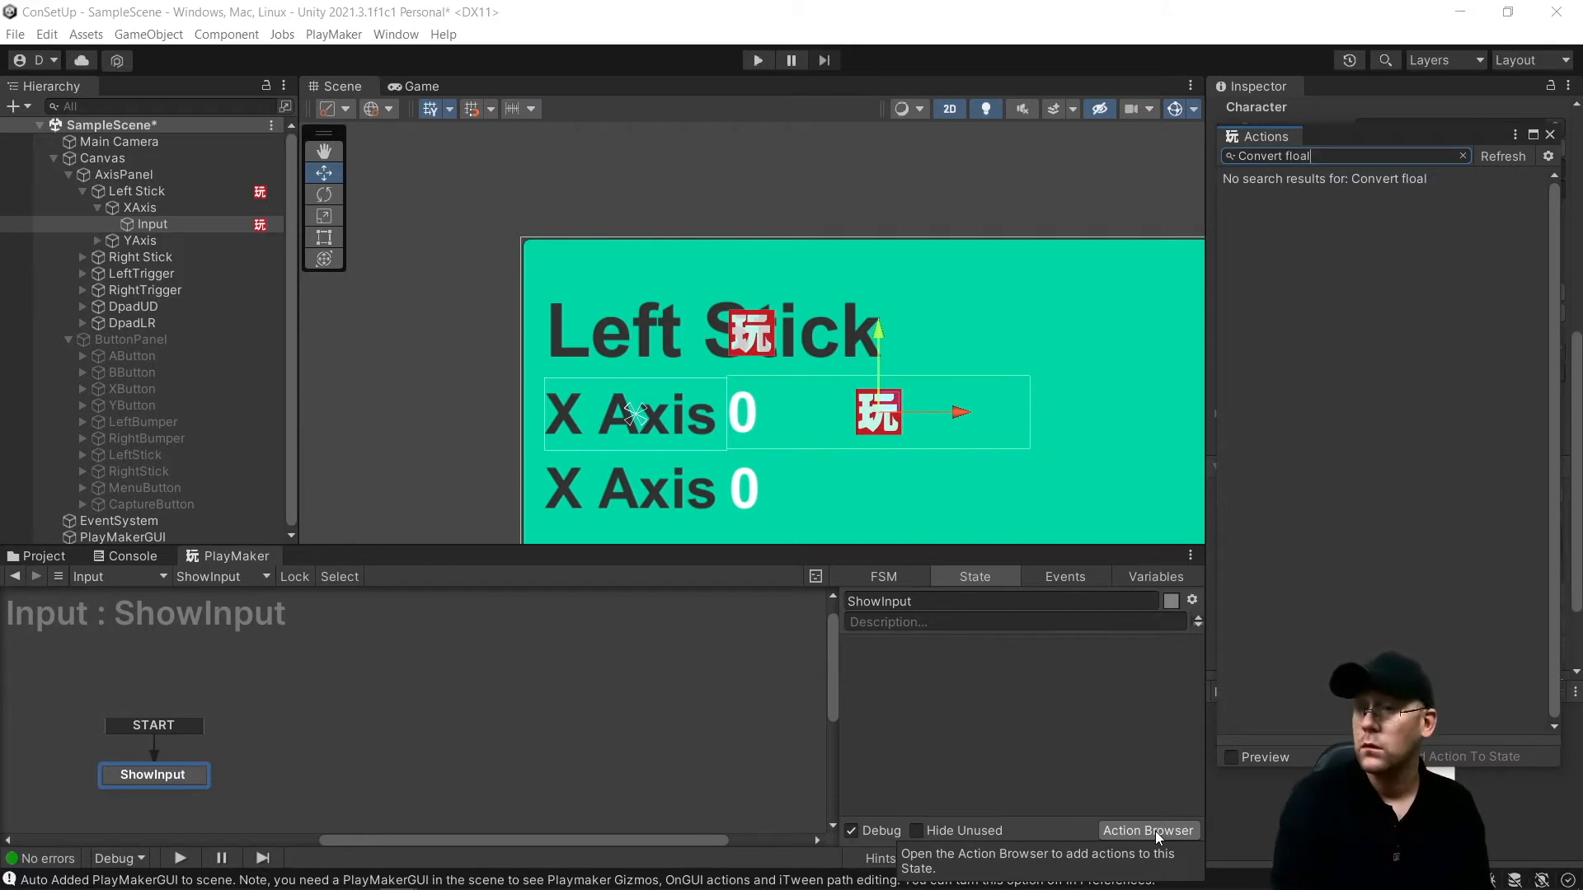
key("BackSpace")
key("BackSpace")
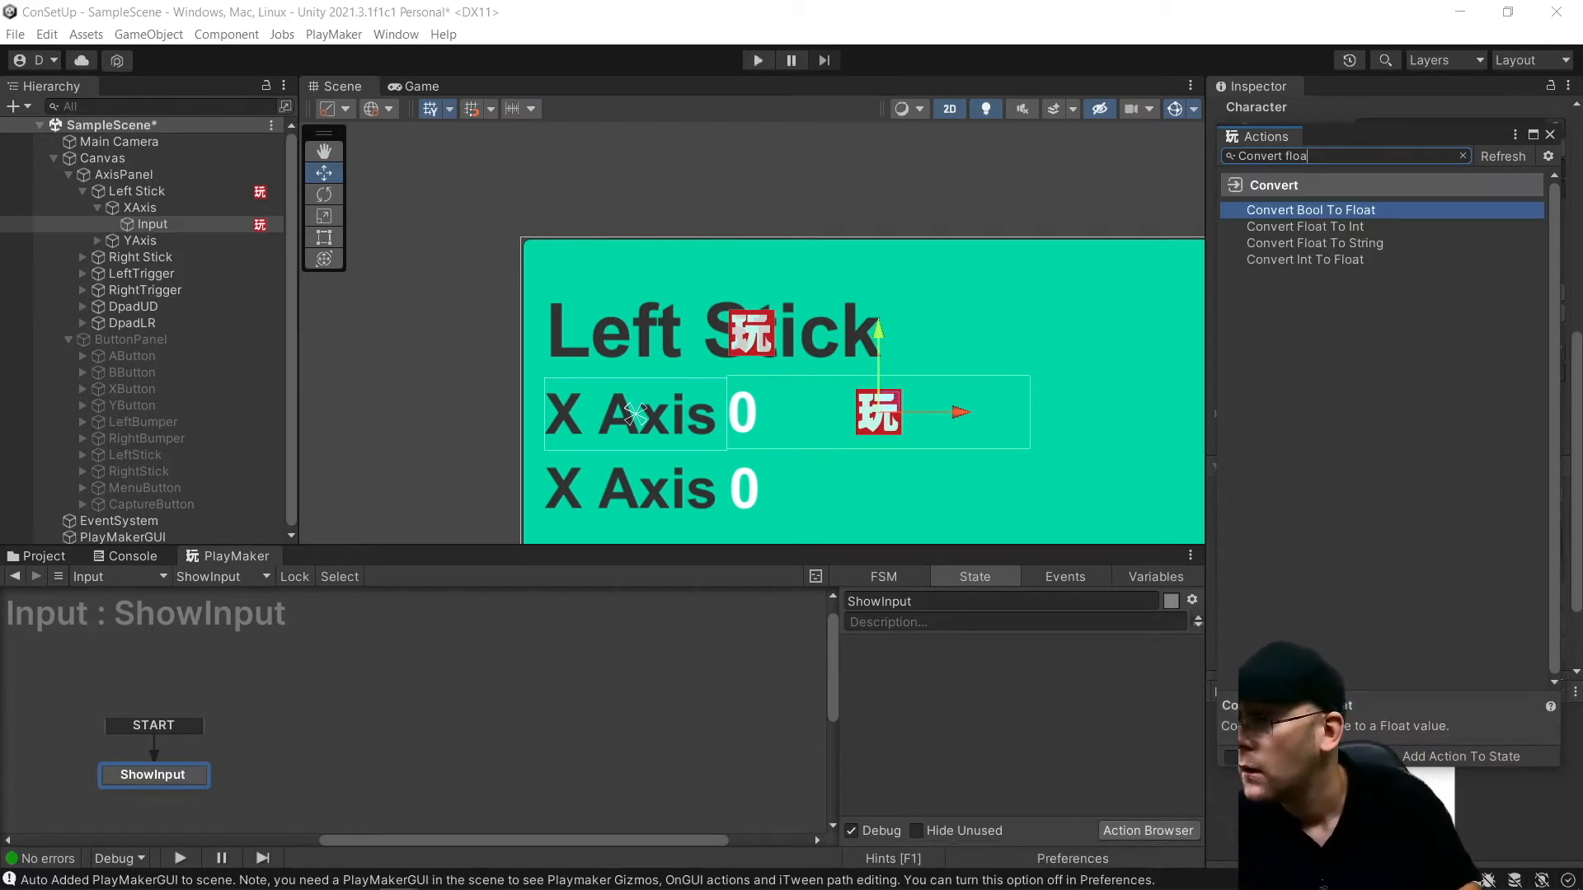
double_click(1334, 244)
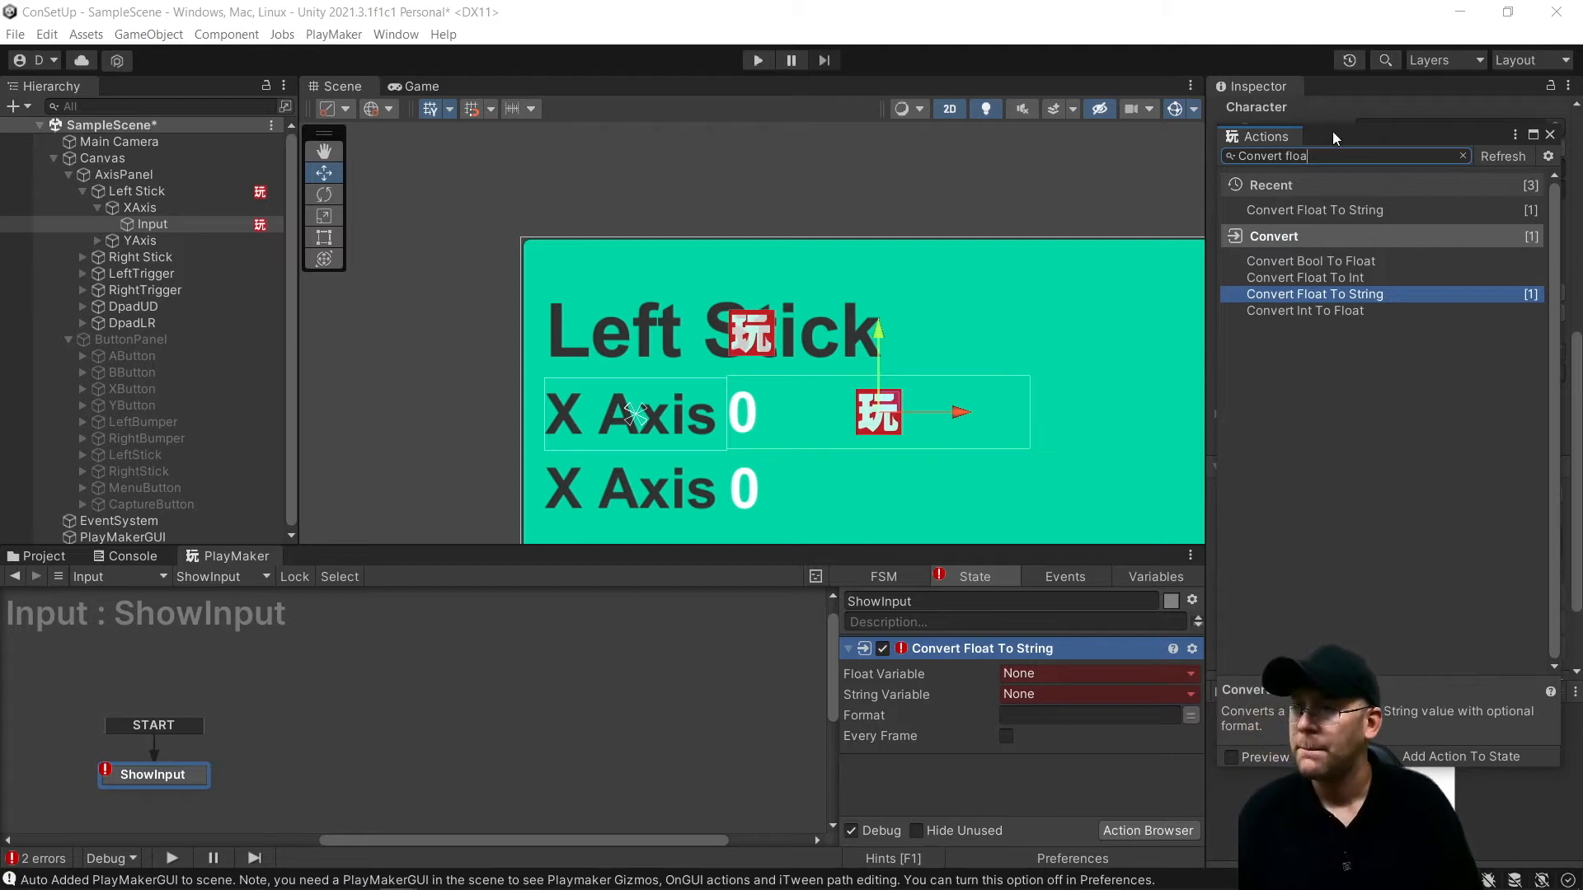
Add the UI Text Set Text action to the ShowInput state, ordered below Convert Float To String, and close the action browser
key("ctrl+a")
type("UI ")
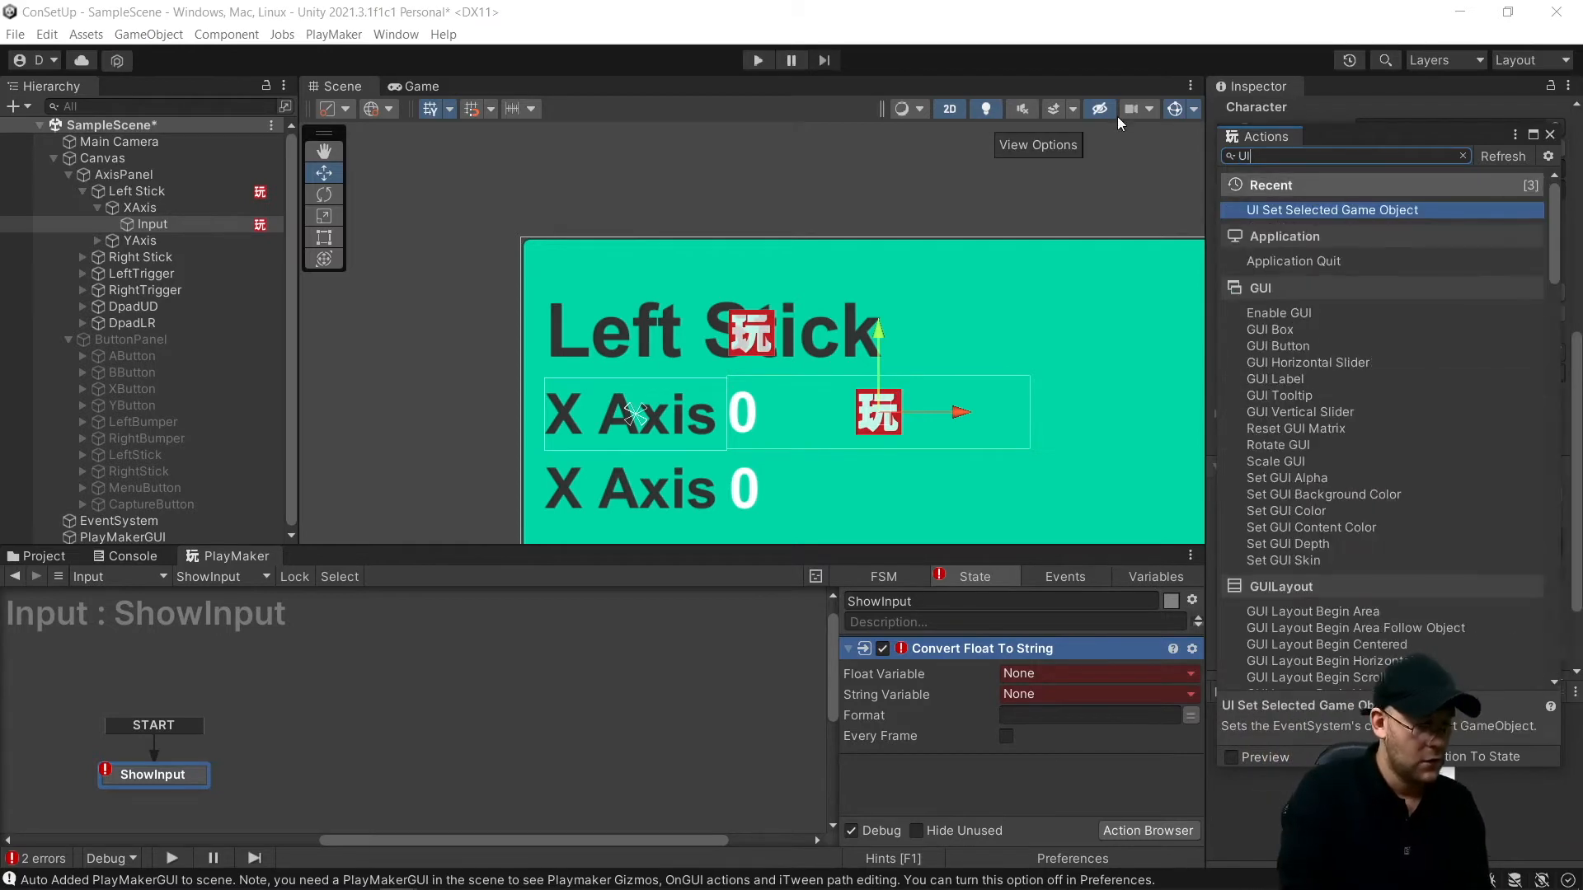
type("text set text")
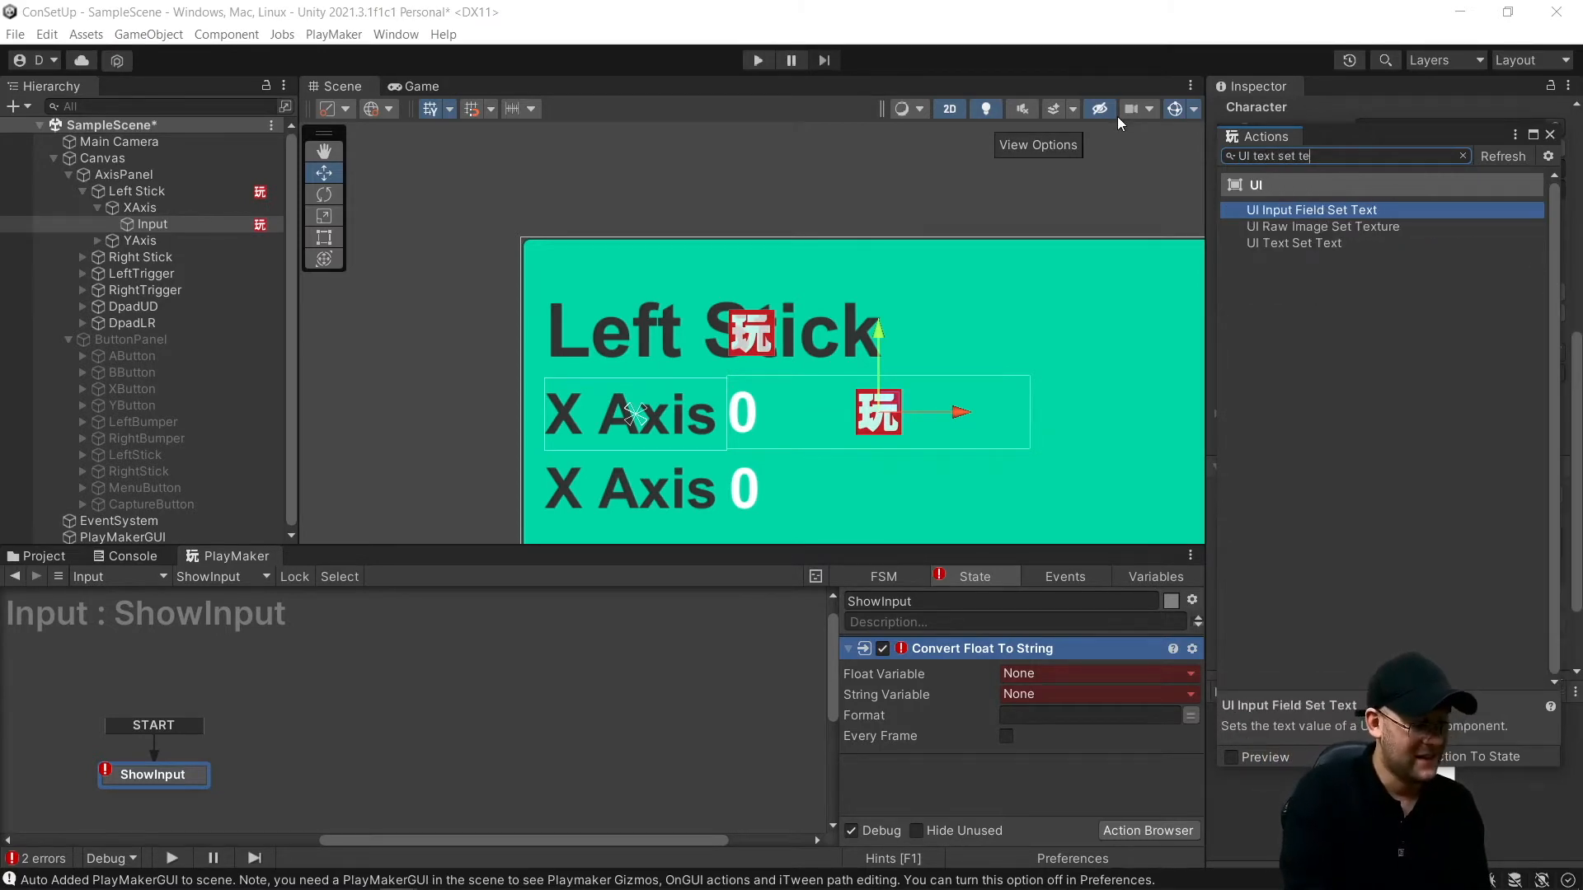
key("Return")
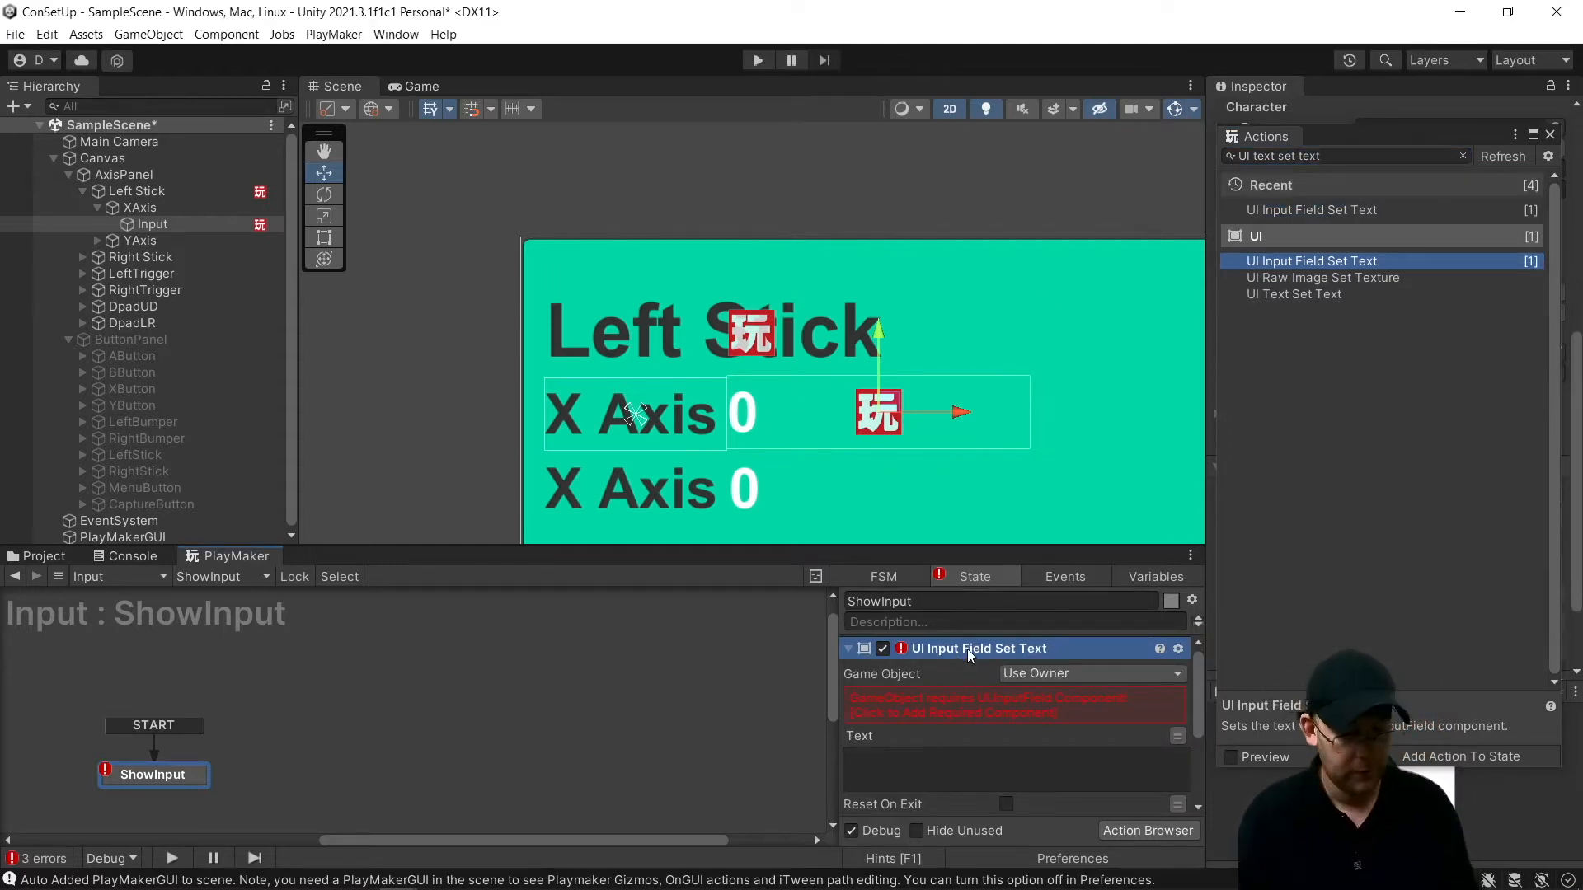
key("Delete")
double_click(1286, 295)
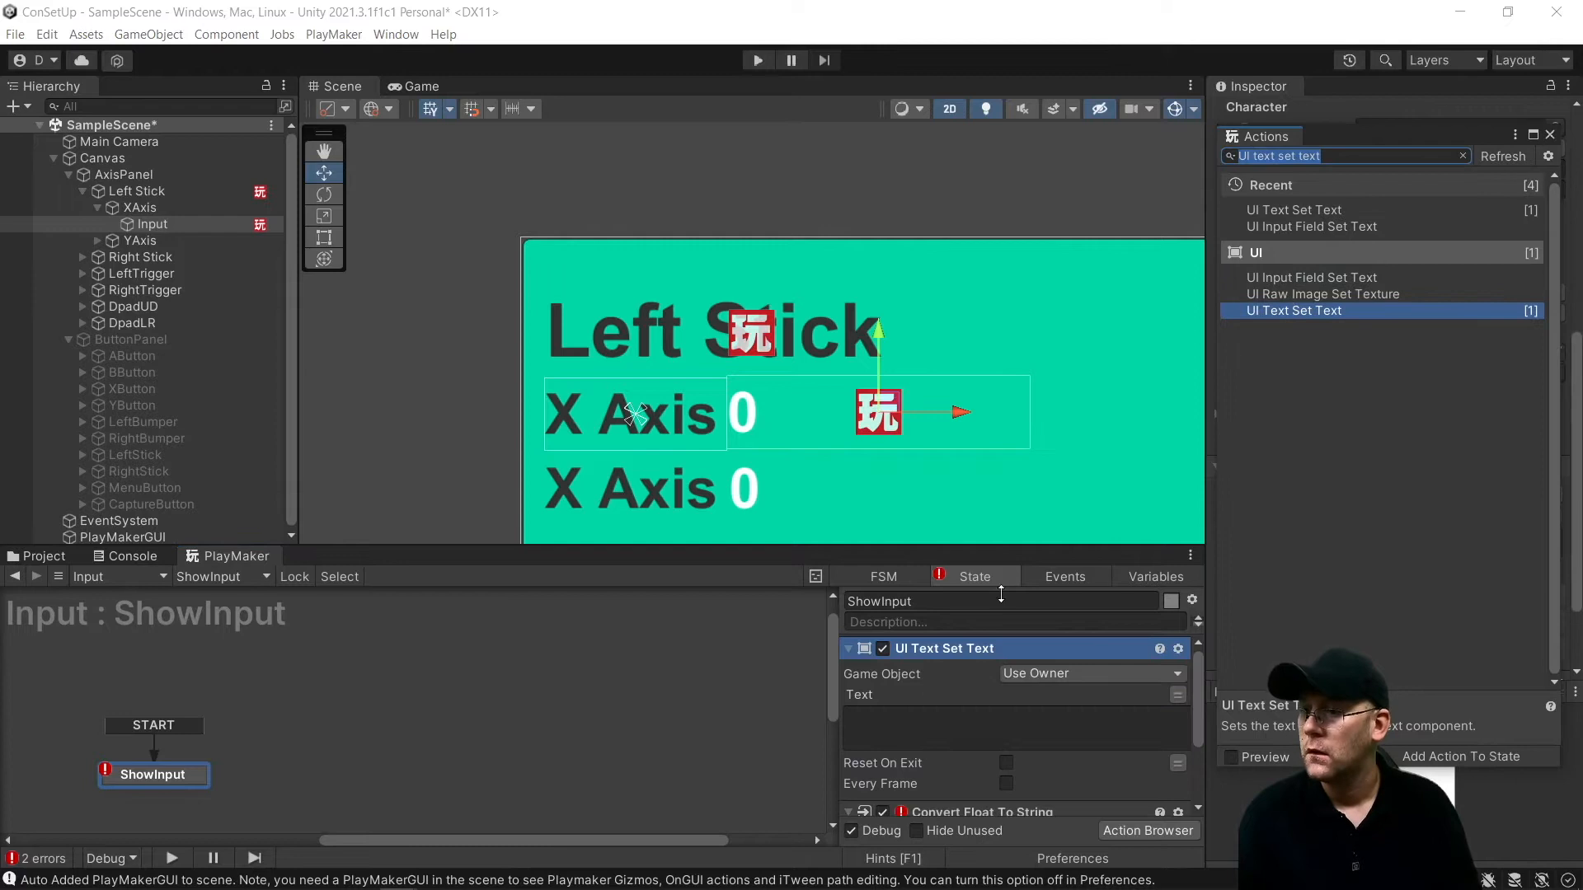
left_click_drag(962, 813, 962, 680)
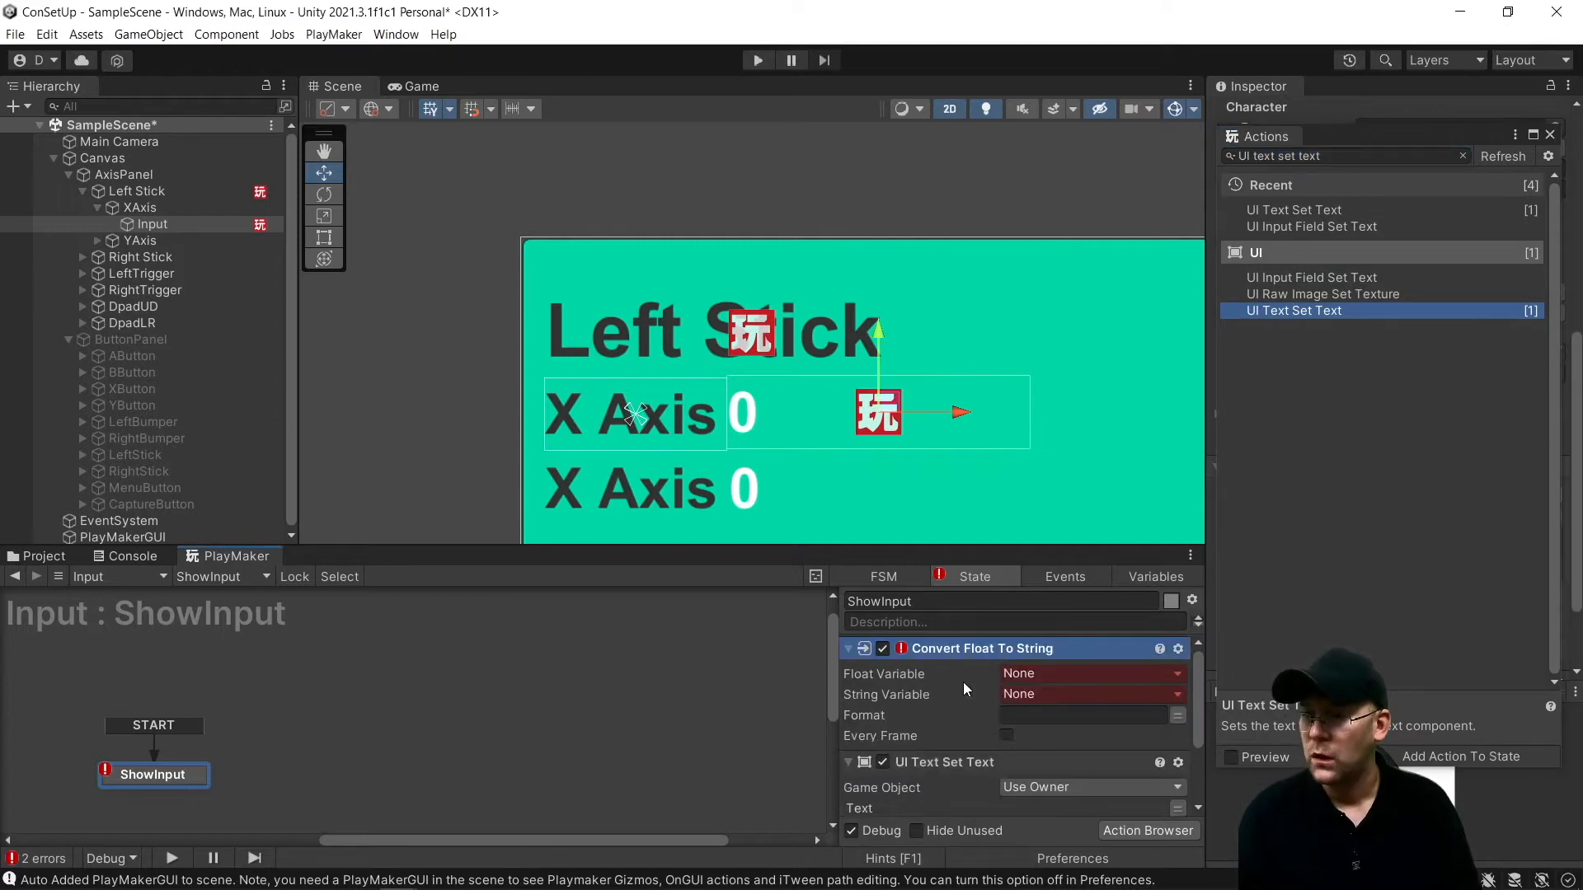
left_click(1550, 135)
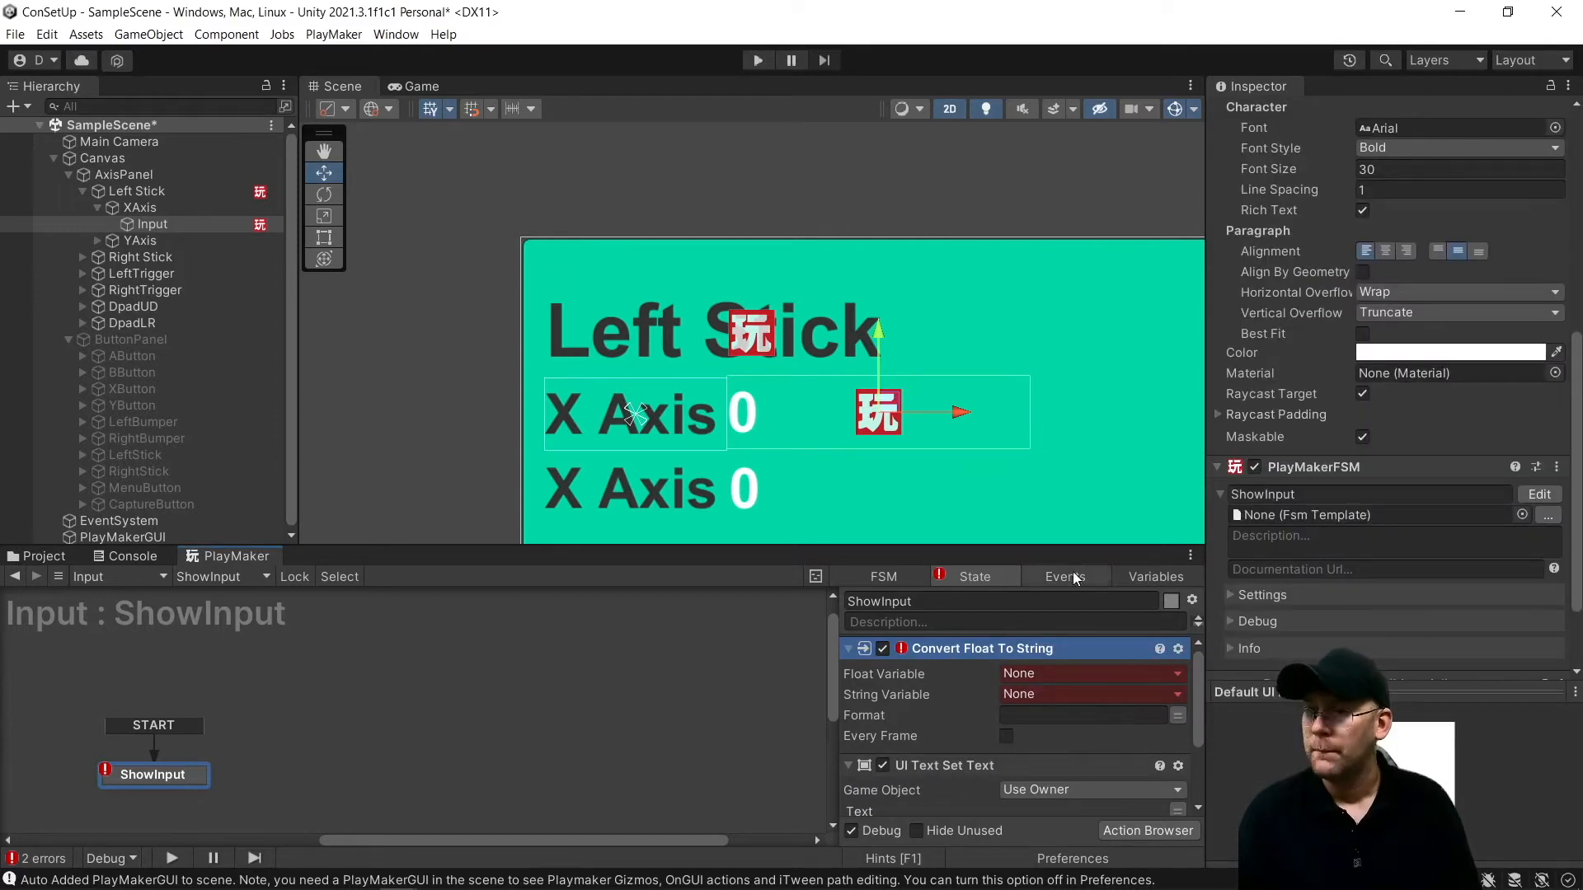
Set Convert Float To String's float variable to the global PlayerX and its string variable to a new global named PlayerX_String
left_click(1047, 674)
mouse_move(1064, 716)
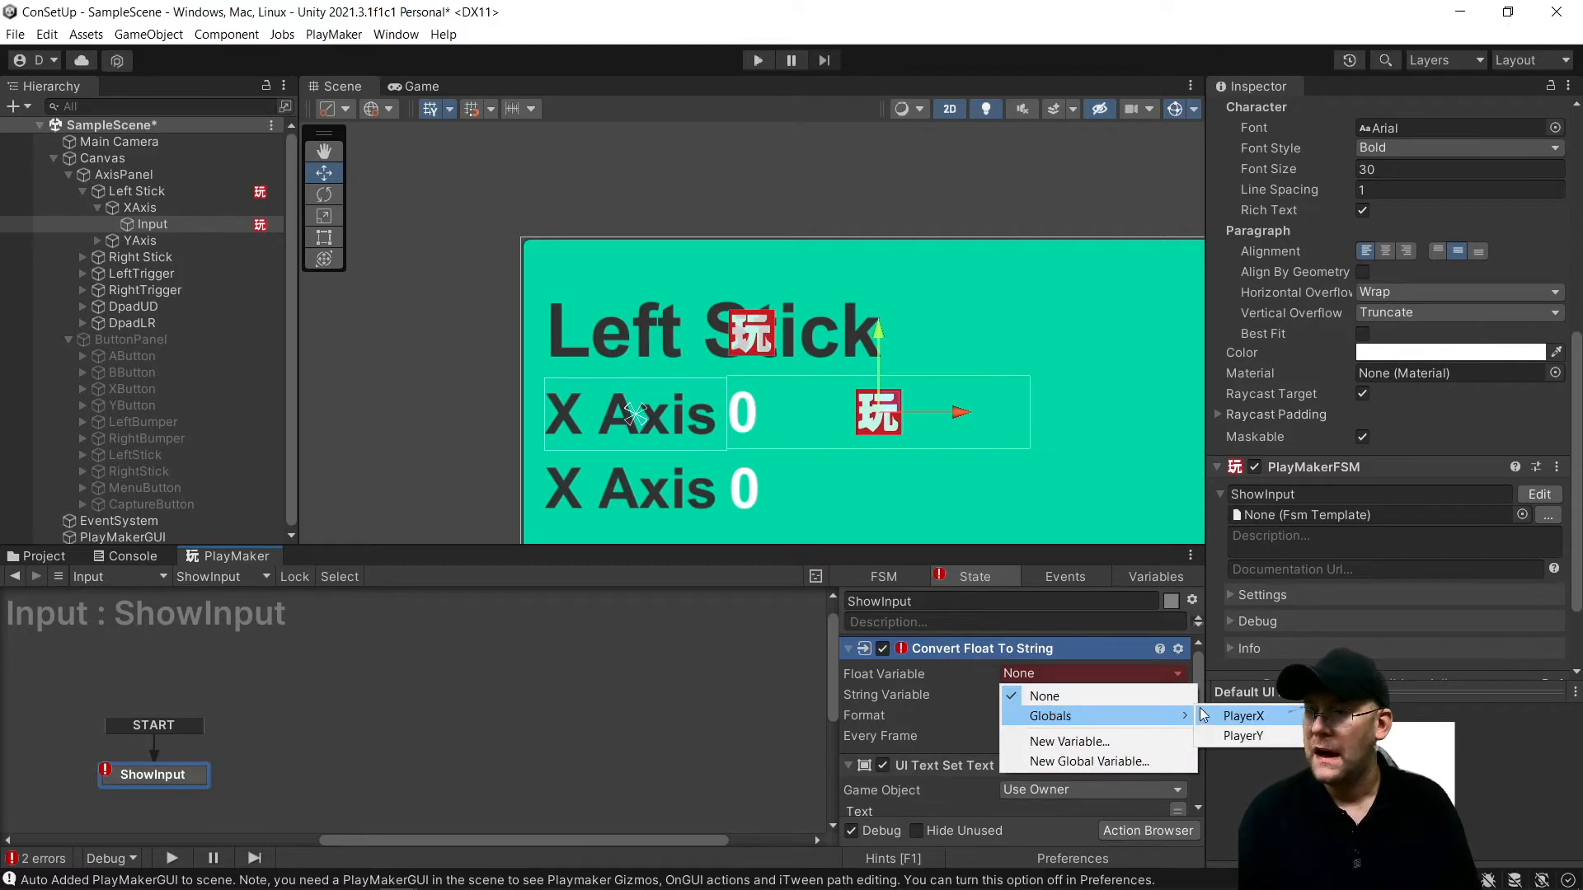
left_click(1236, 719)
left_click(1051, 714)
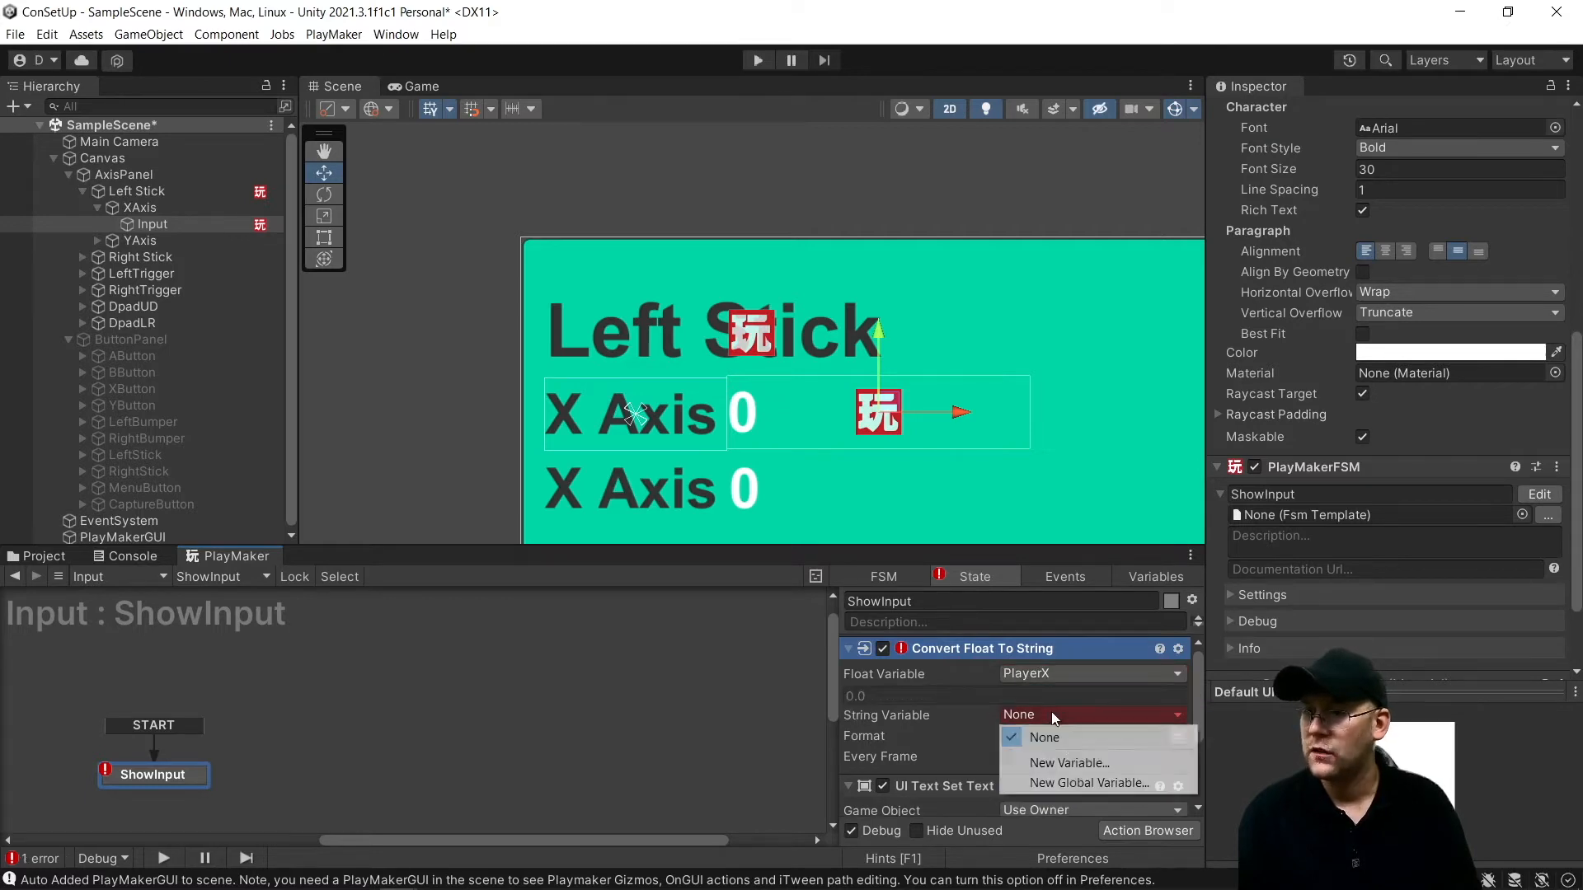
left_click(1082, 783)
type("Player")
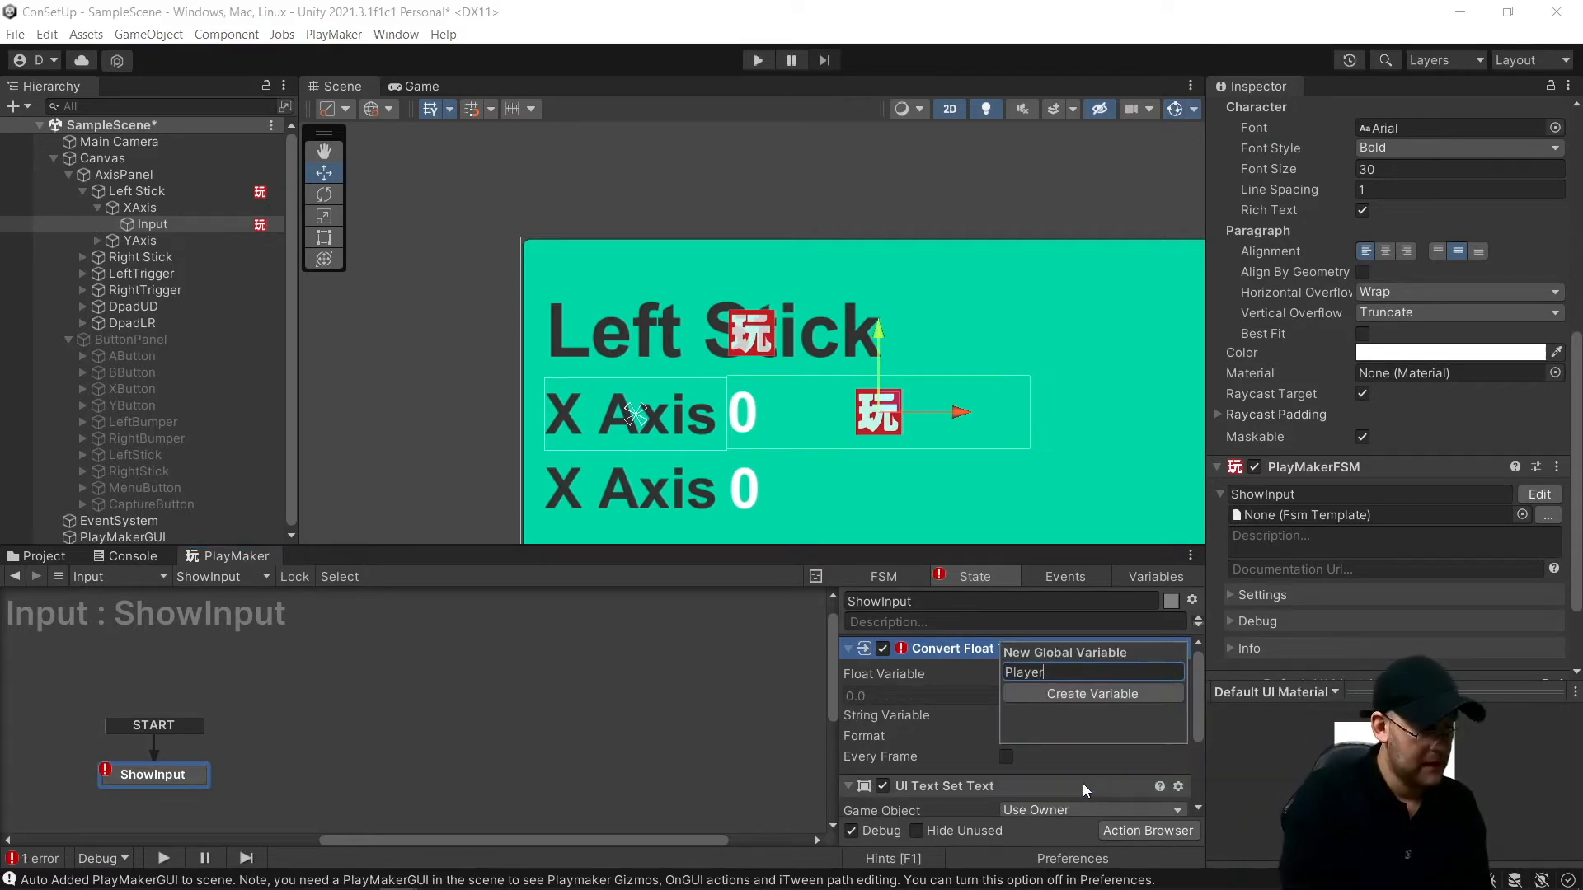
type("X_String")
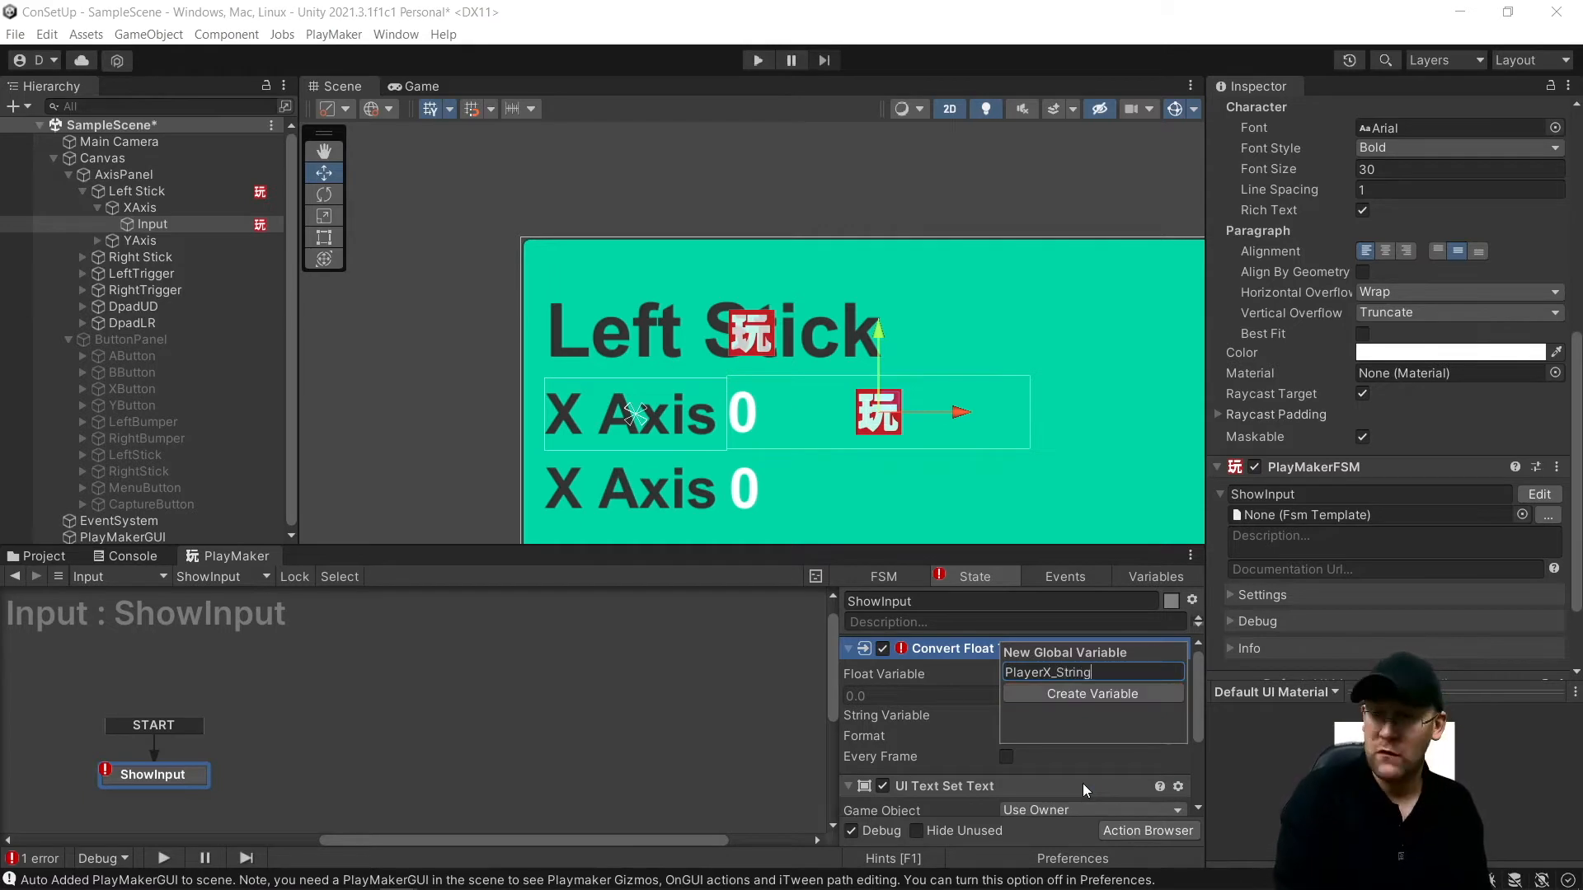
key("Return")
Make Convert Float To String run every frame and set its format to 0.0
left_click(1006, 776)
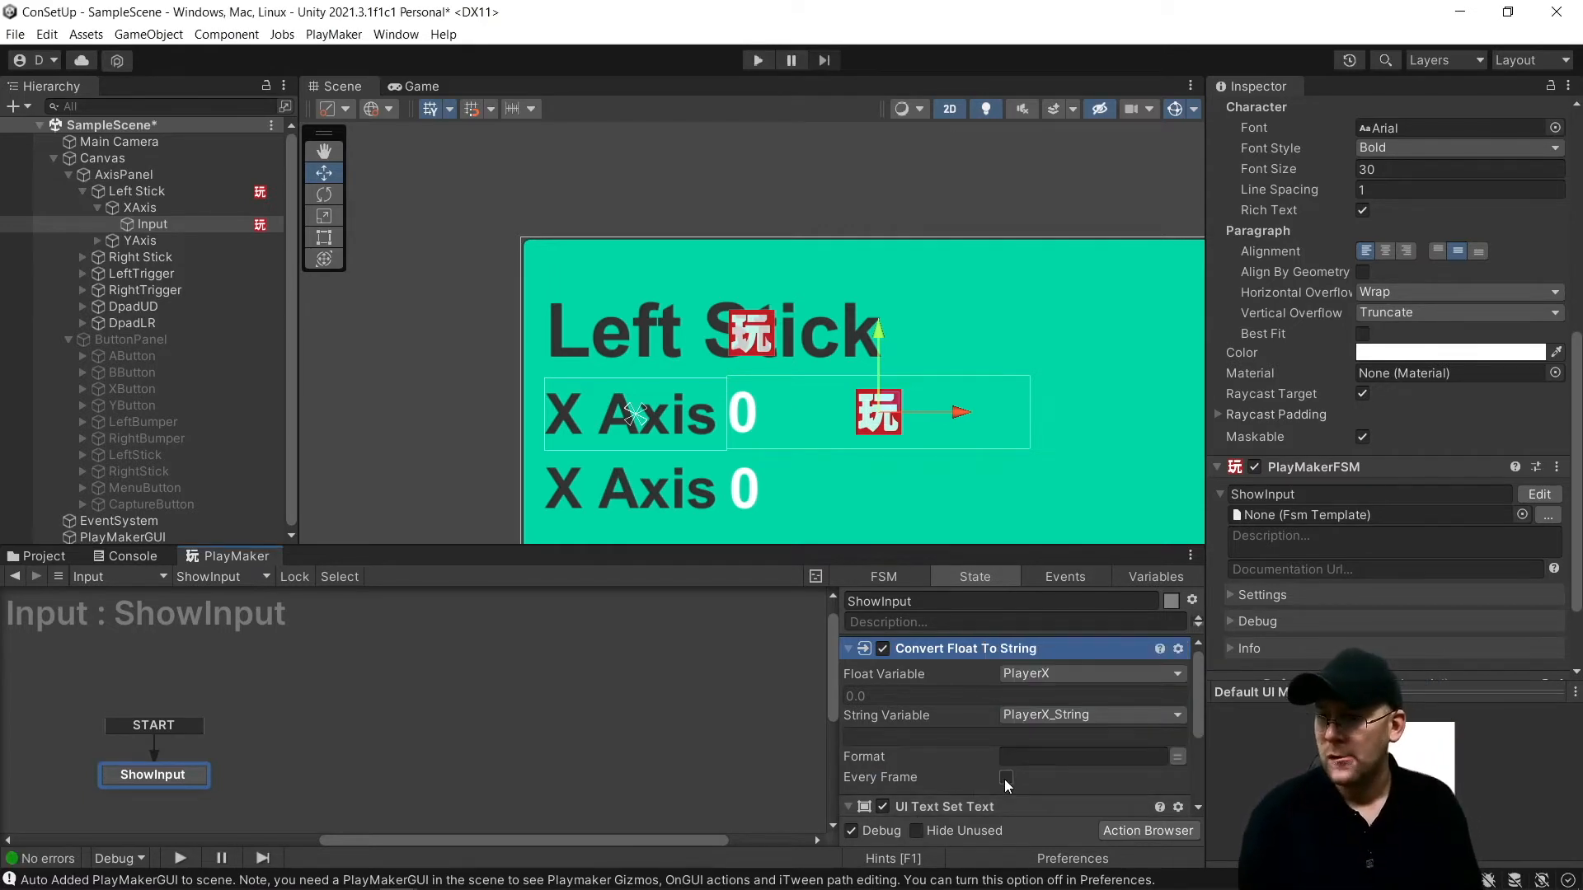
left_click(1031, 753)
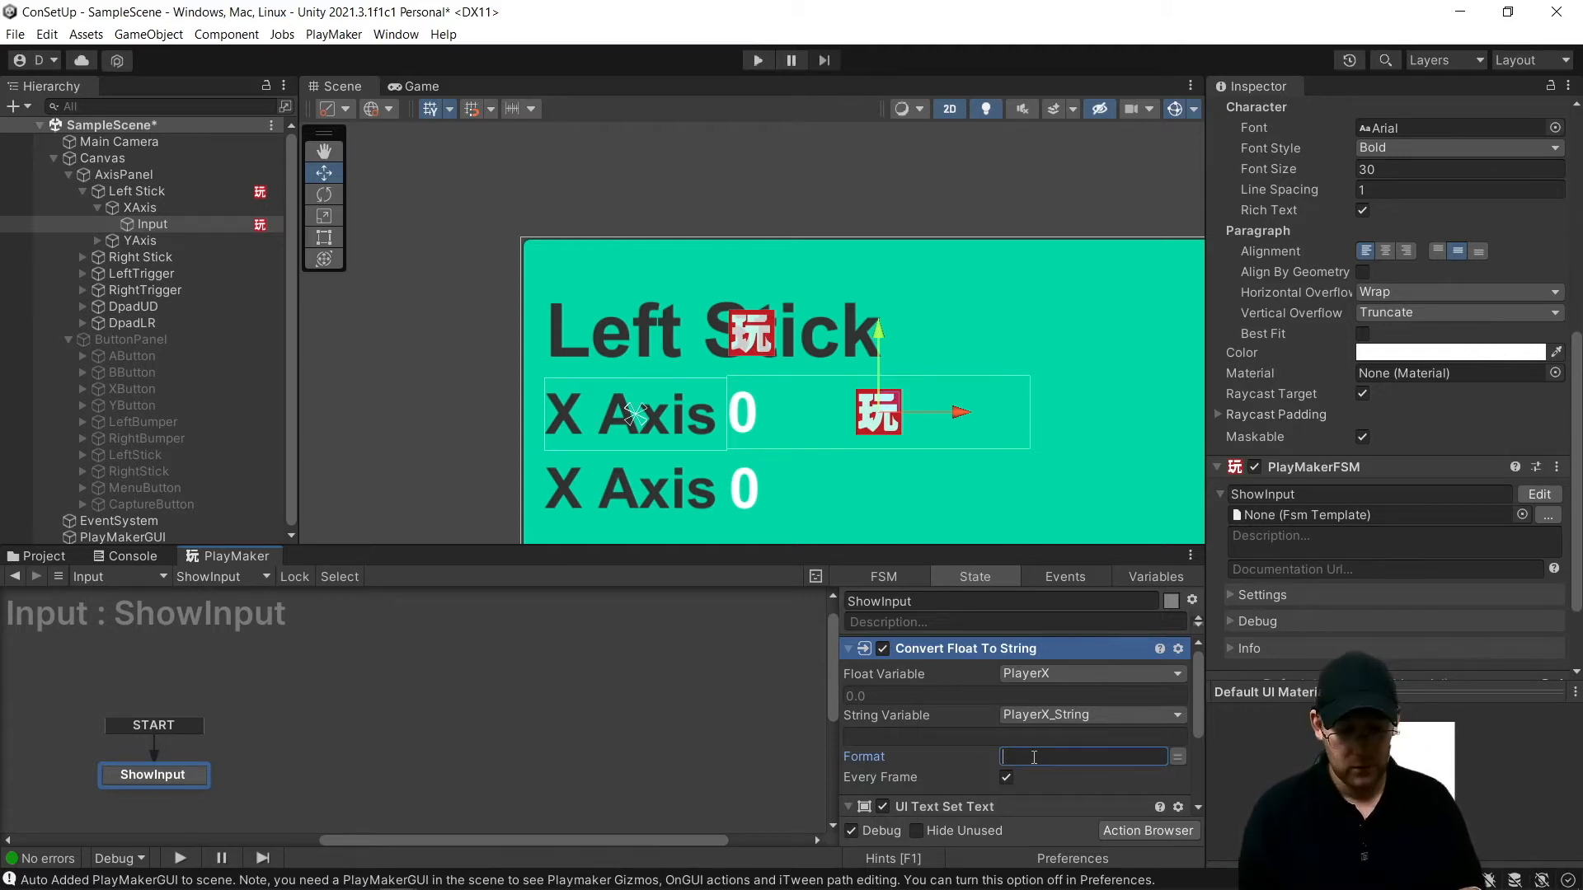
type("0.0")
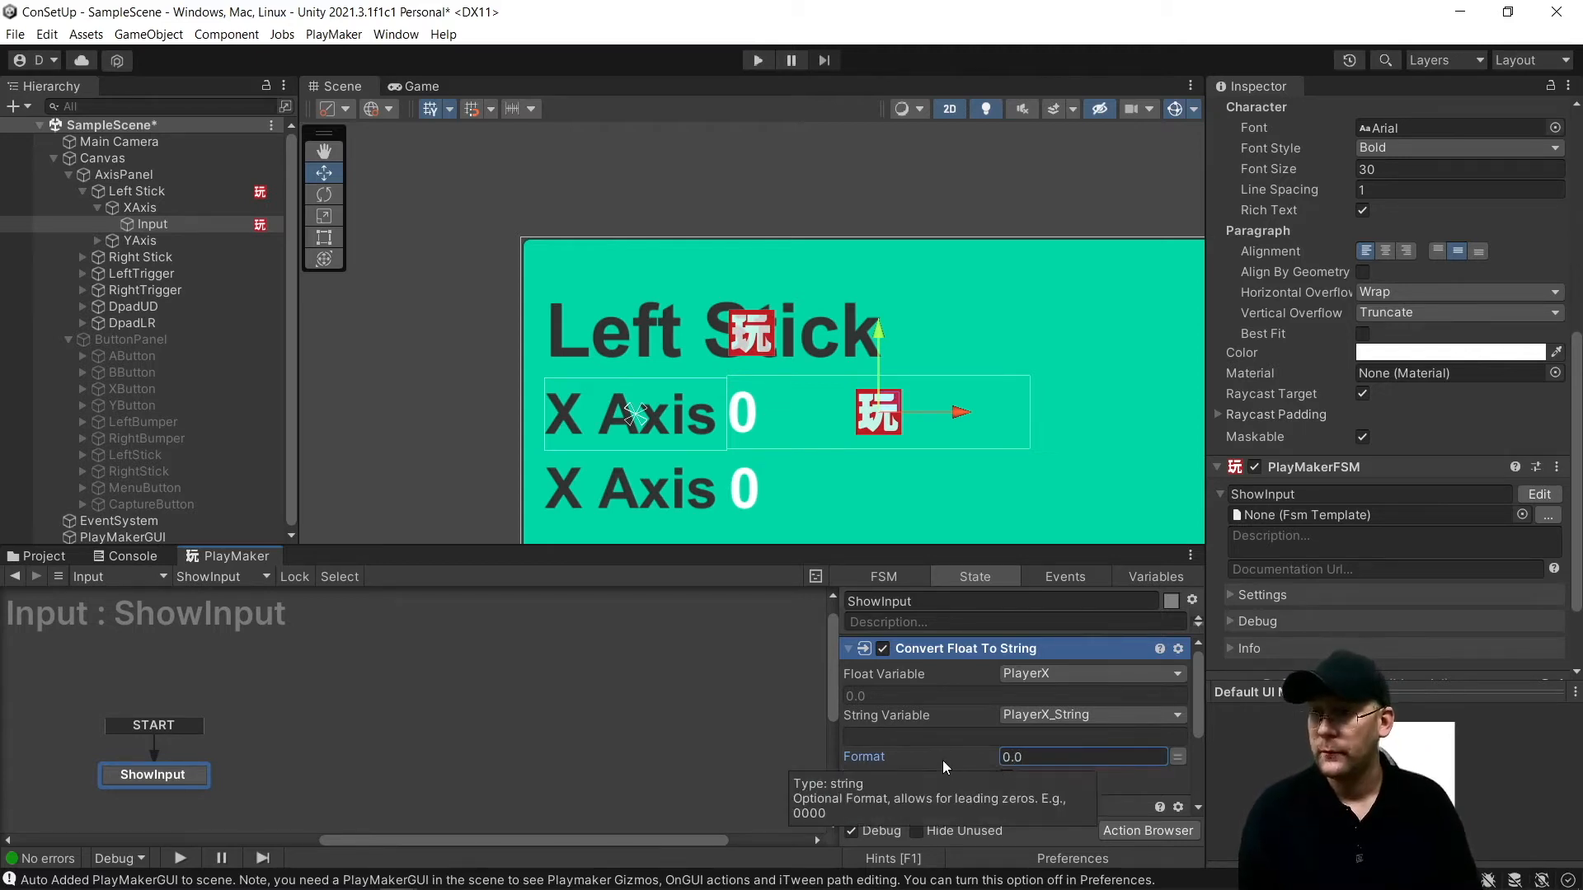
scroll(948, 734, "down", 3)
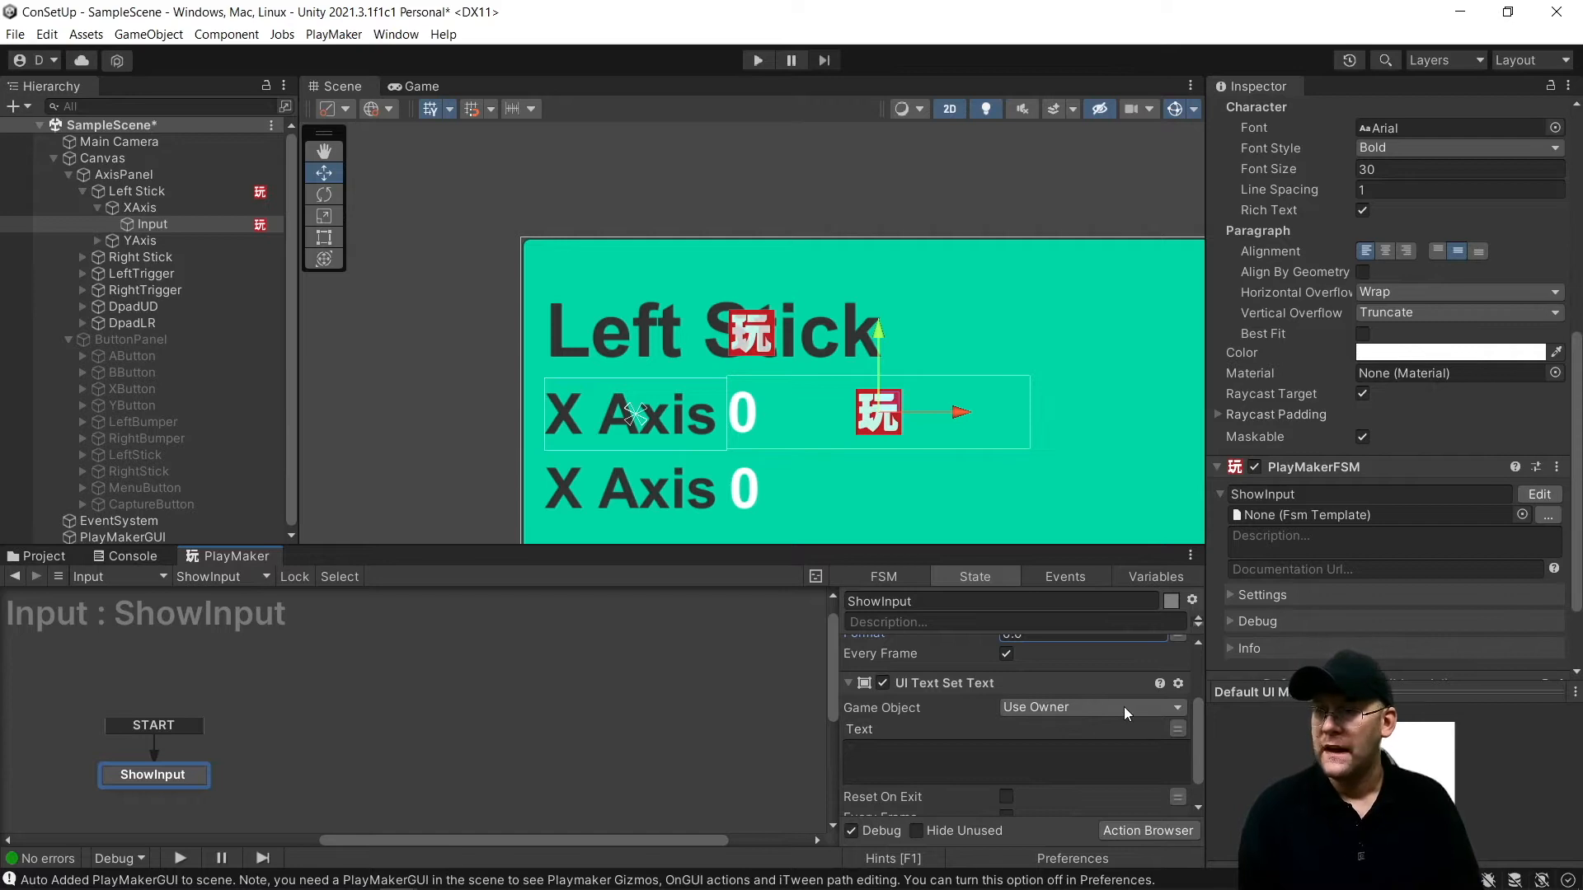
Set UI Text Set Text's text to the global variable PlayerX_String and make the action run every frame
left_click(1177, 729)
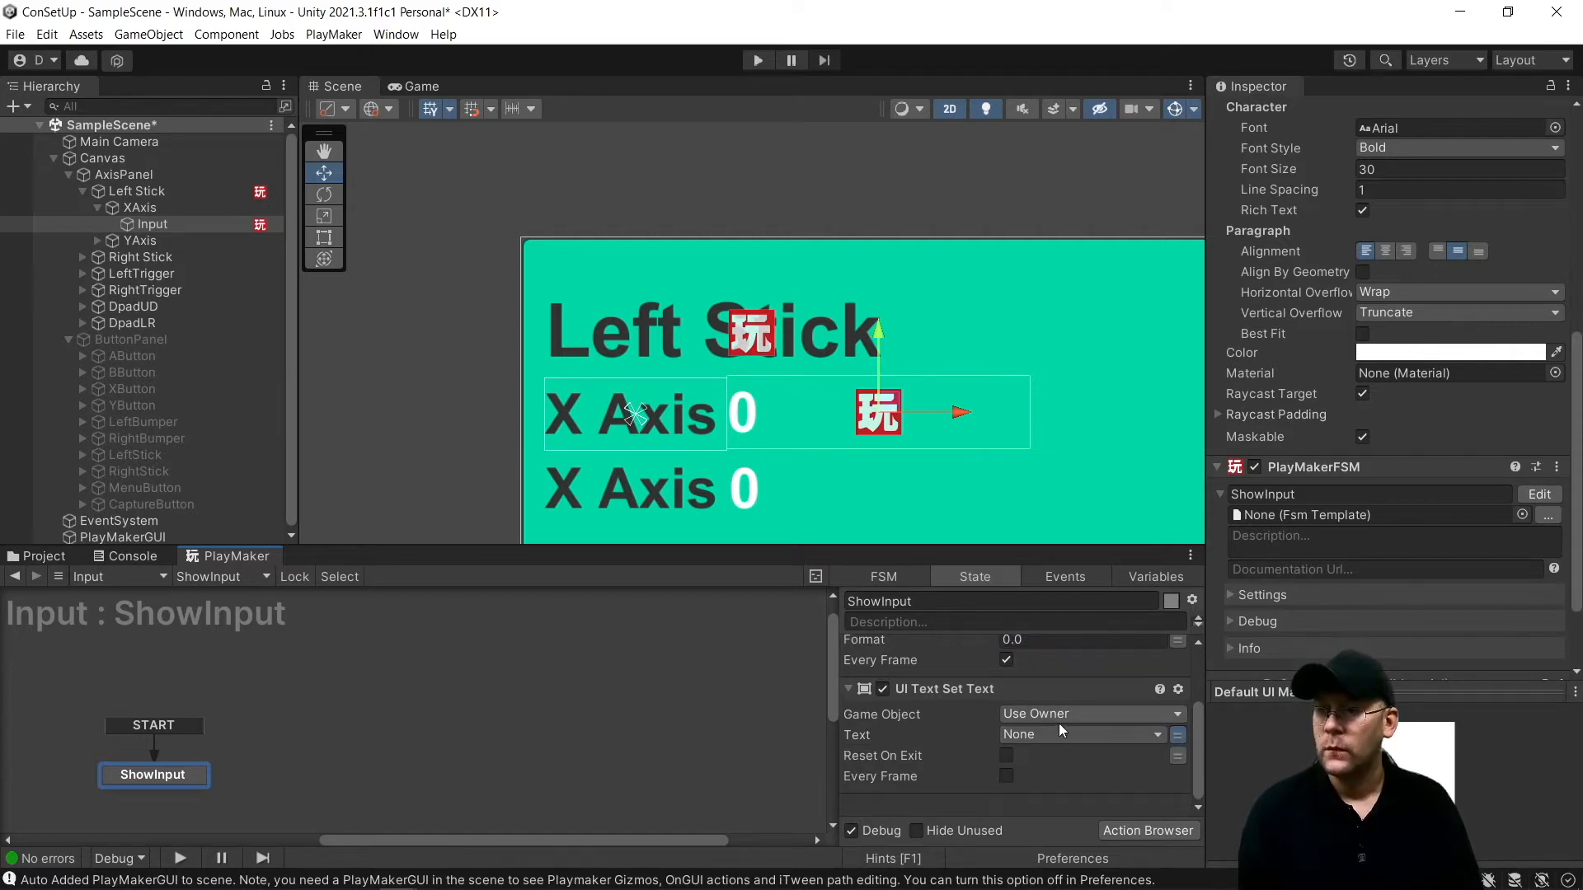
left_click(1041, 735)
mouse_move(1069, 786)
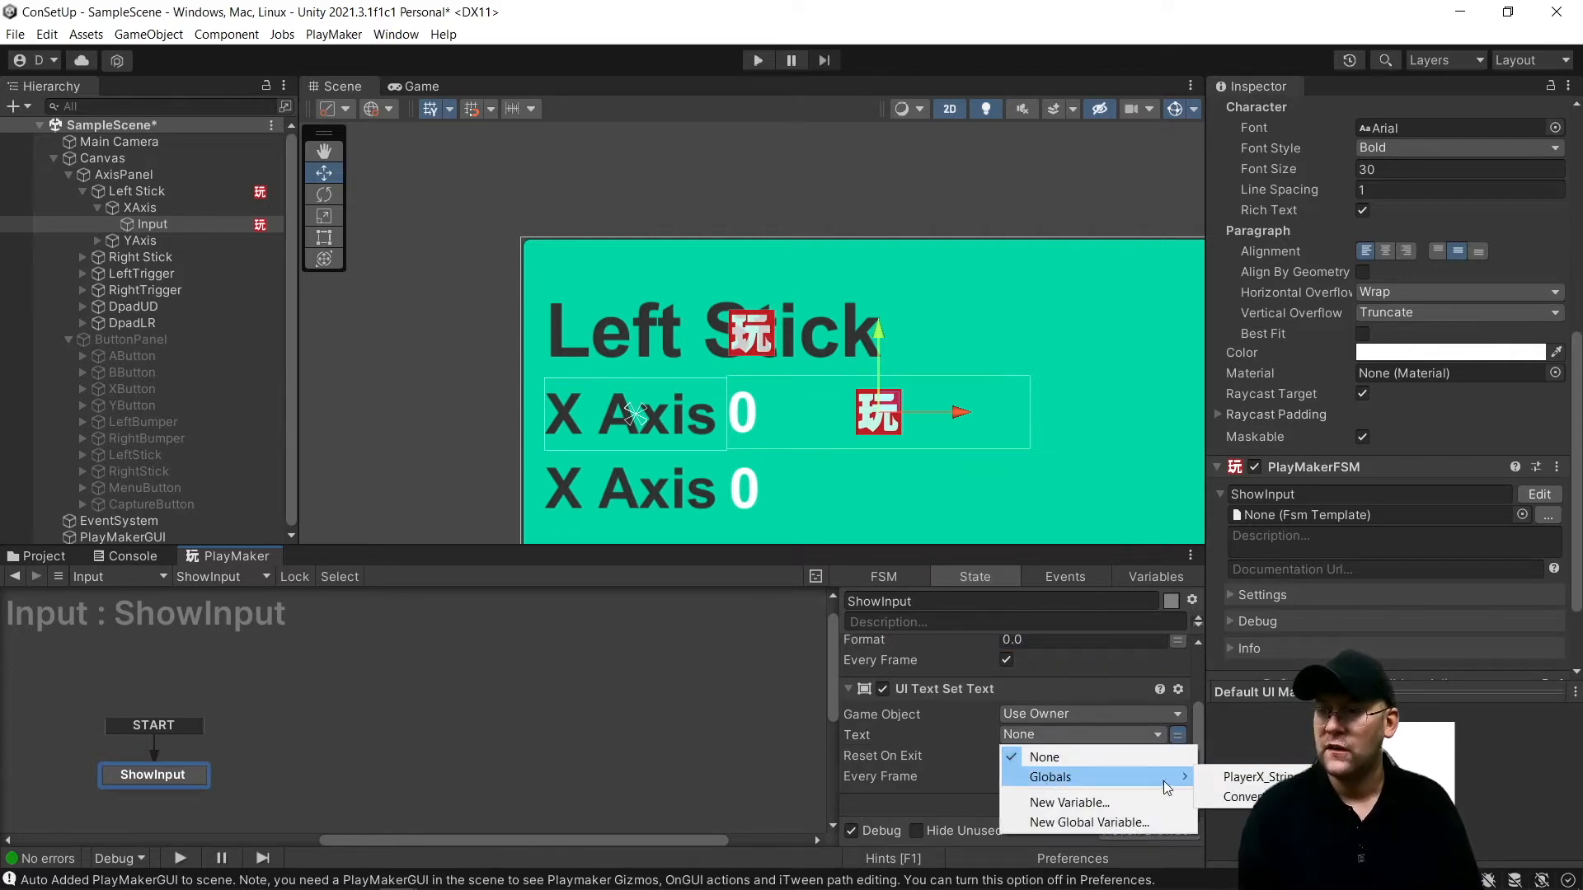
left_click(1255, 777)
left_click(1003, 798)
scroll(950, 690, "up", 1)
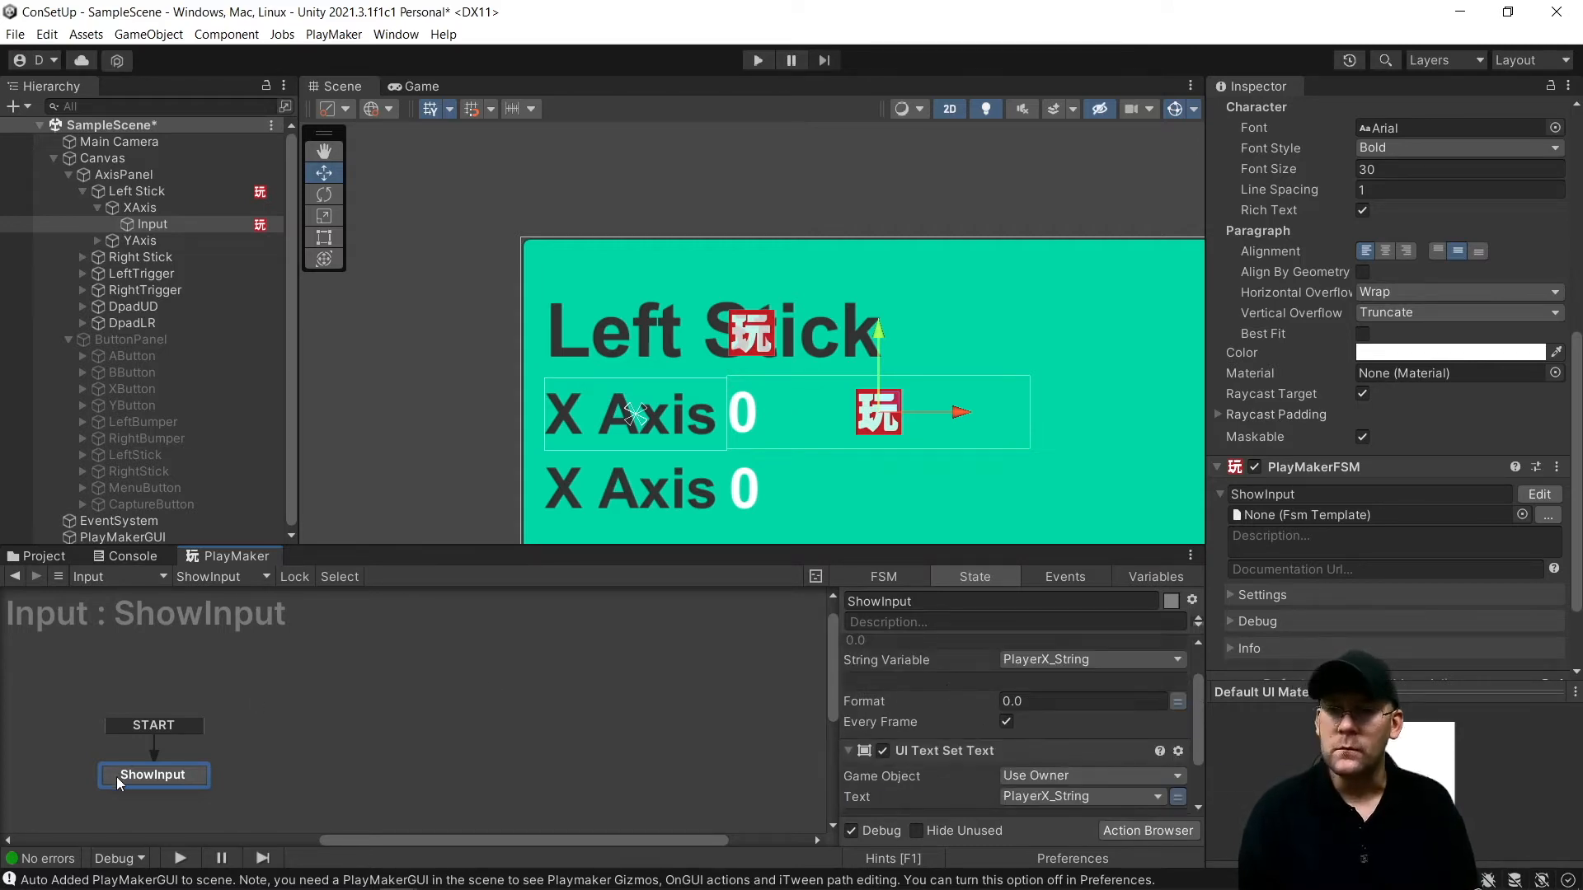
Copy the ShowInput state and paste it into a new FSM on the YAxis Input object
right_click(128, 779)
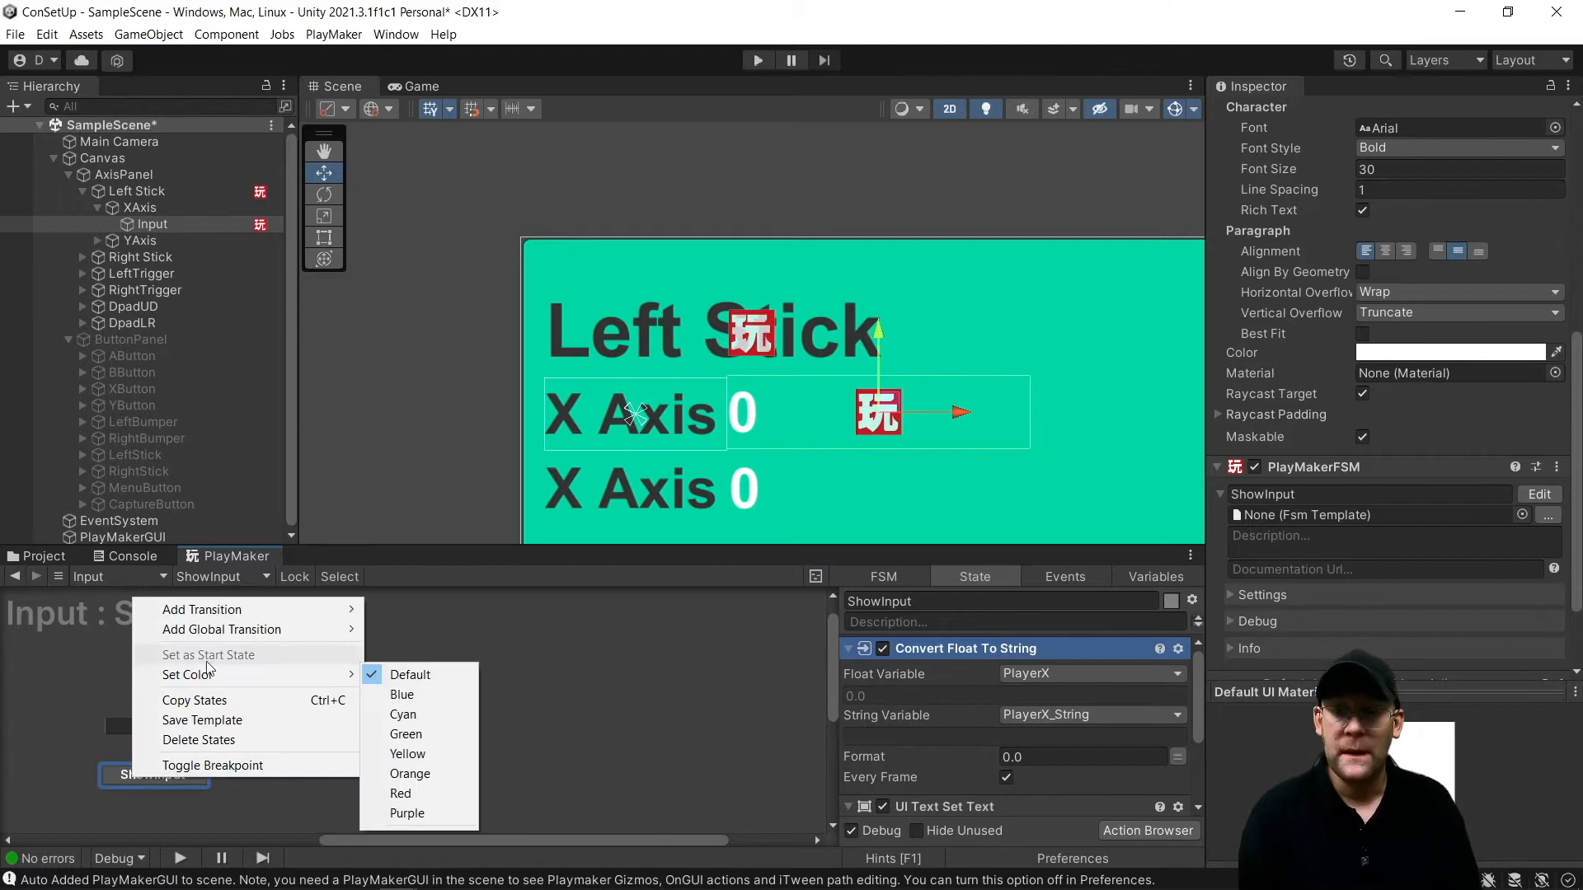
left_click(201, 700)
left_click(205, 226)
left_click(98, 240)
left_click(181, 261)
right_click(198, 689)
left_click(240, 715)
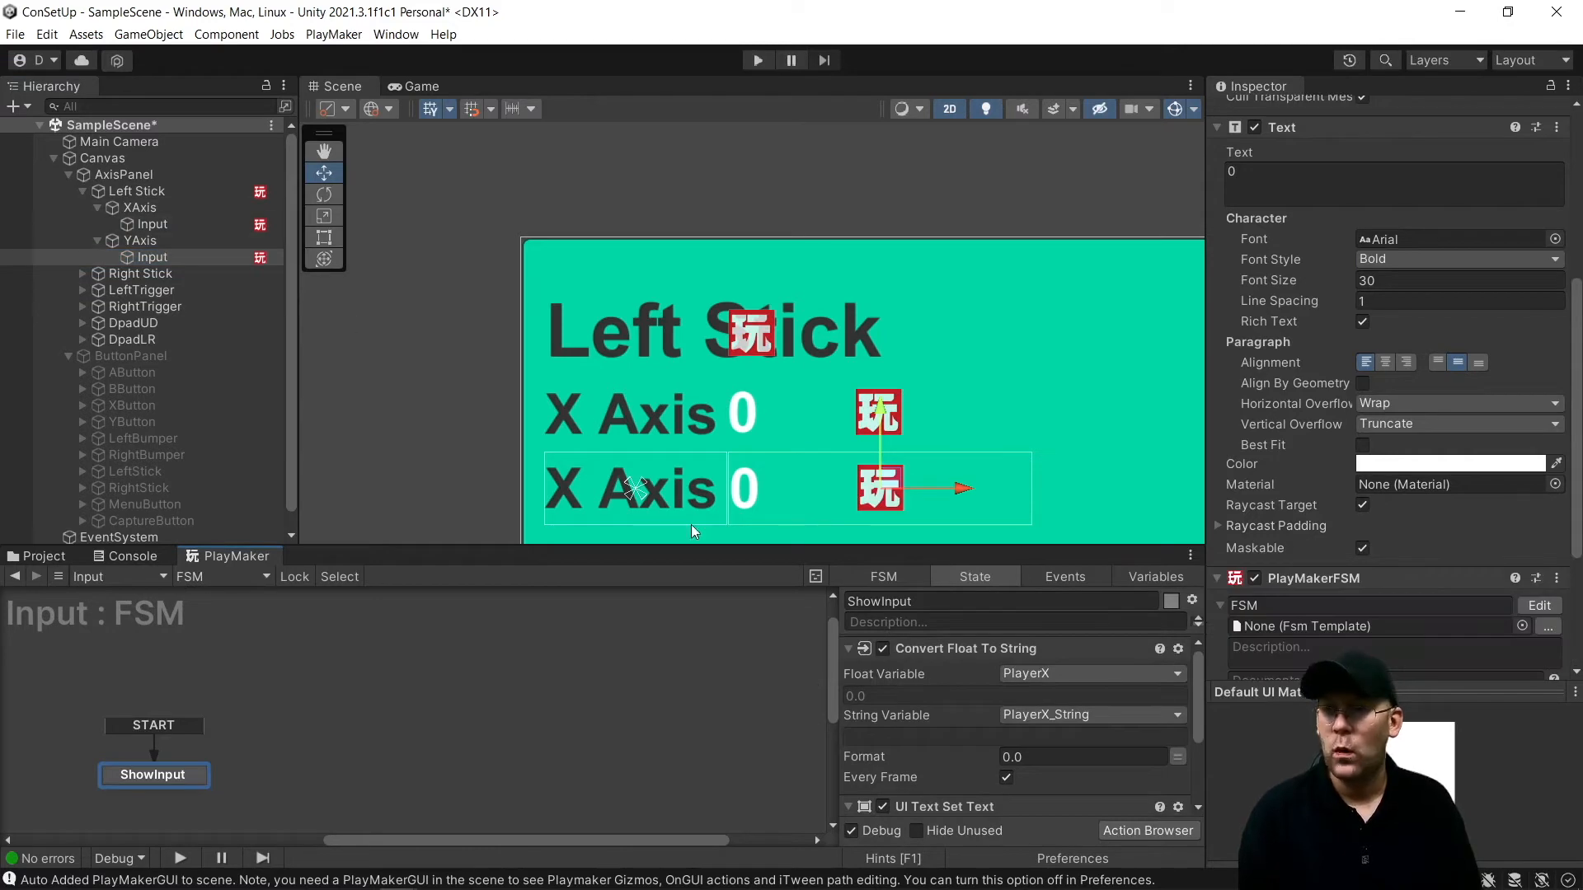
Set the pasted Convert Float To String's float variable to the global PlayerY and its string variable to a new global named PlayerY_String
left_click(1038, 675)
mouse_move(1167, 716)
left_click(1243, 735)
left_click(1094, 717)
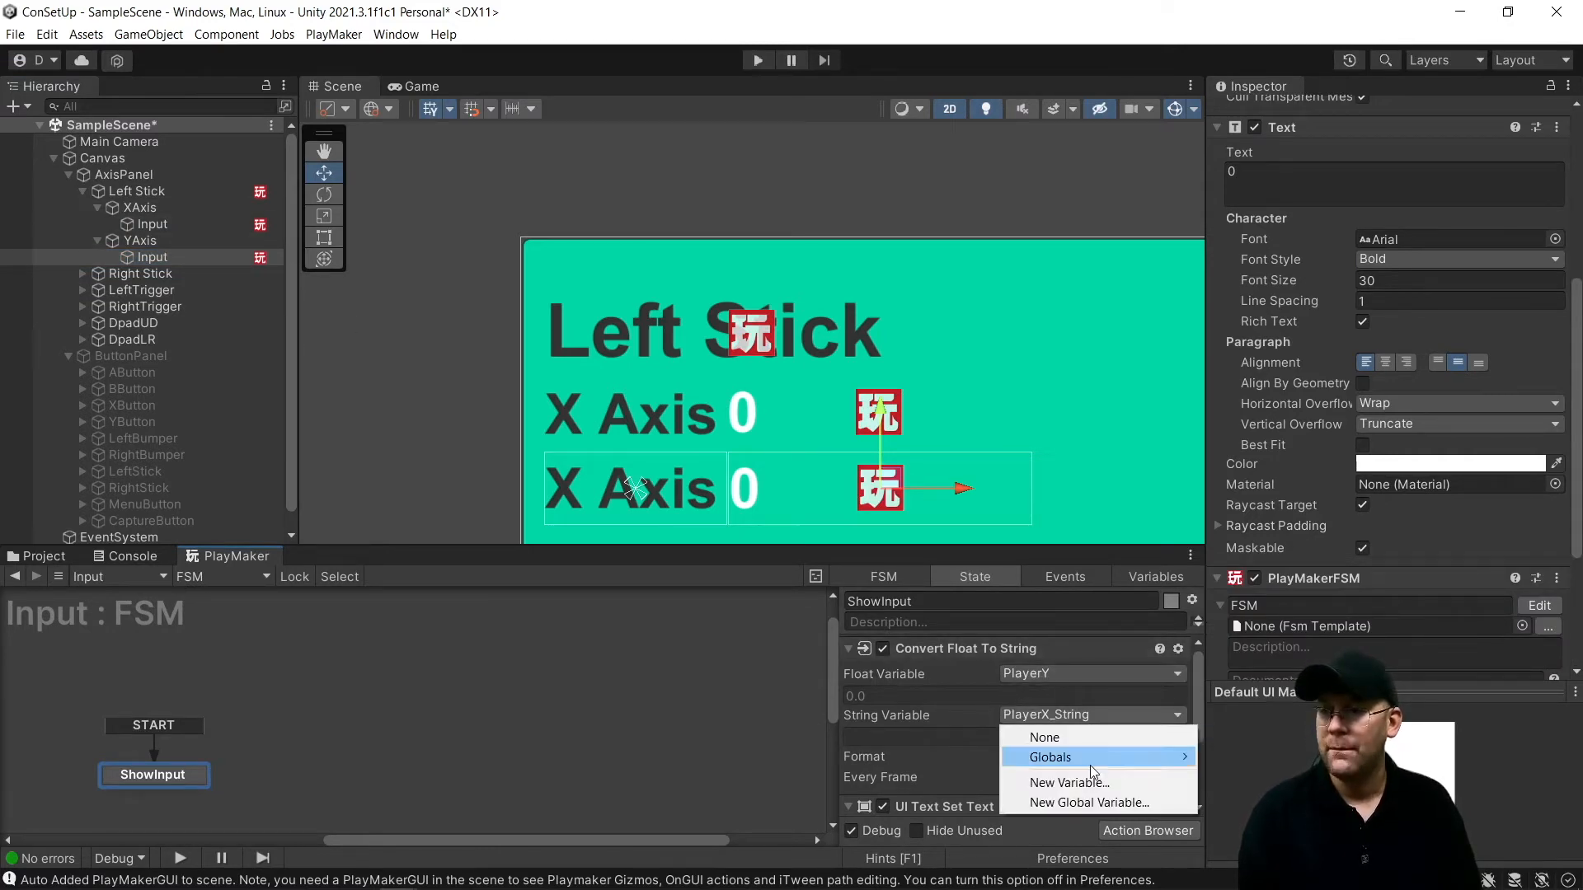
left_click(1091, 801)
type("P")
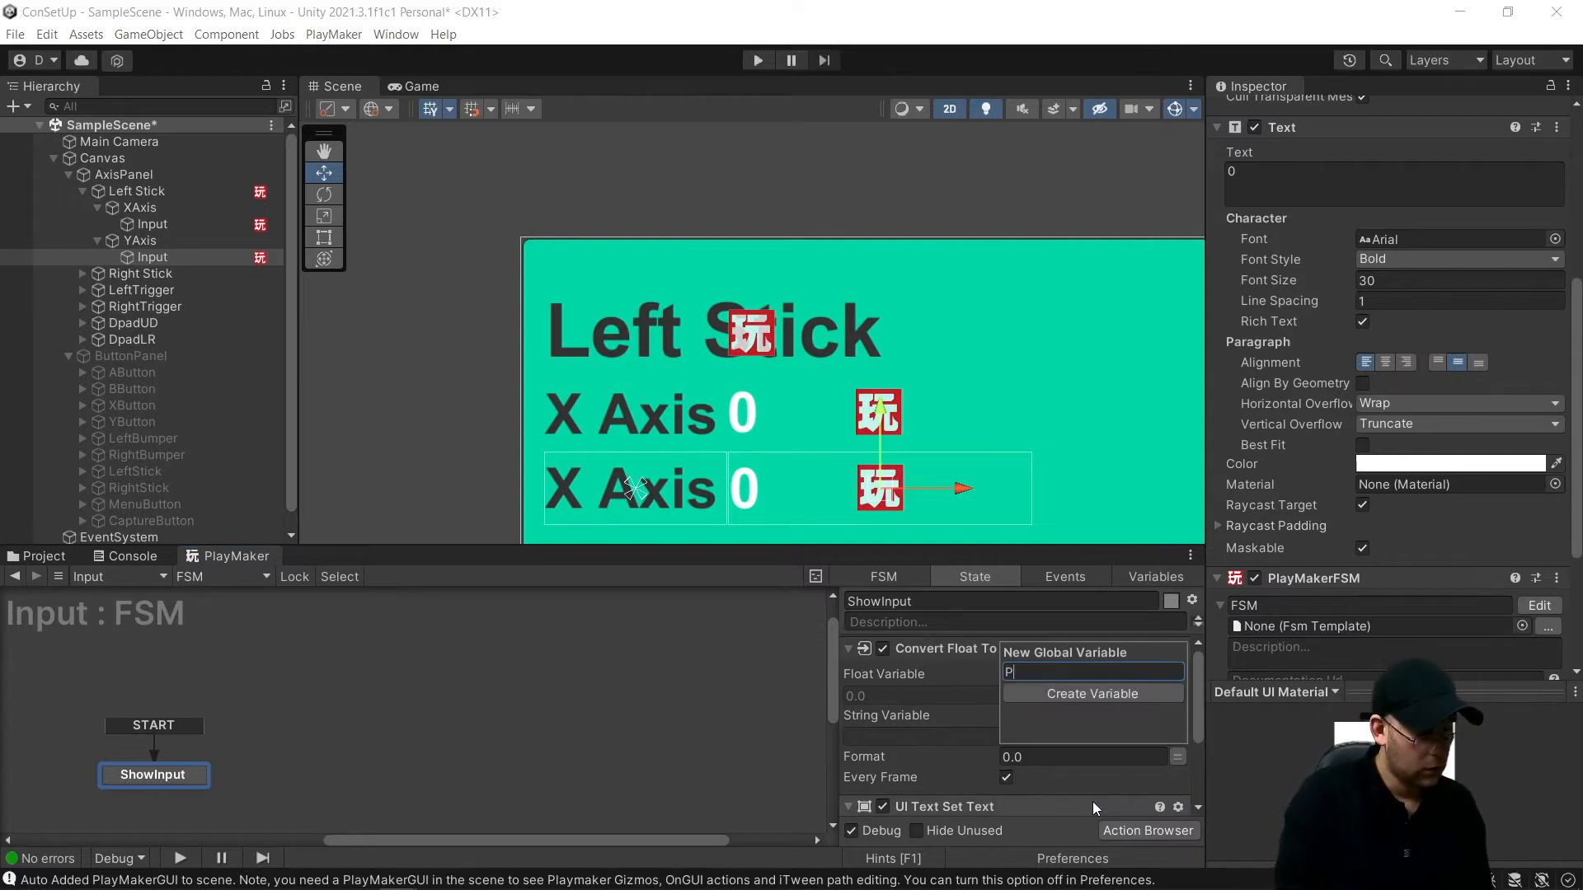
type("layerY")
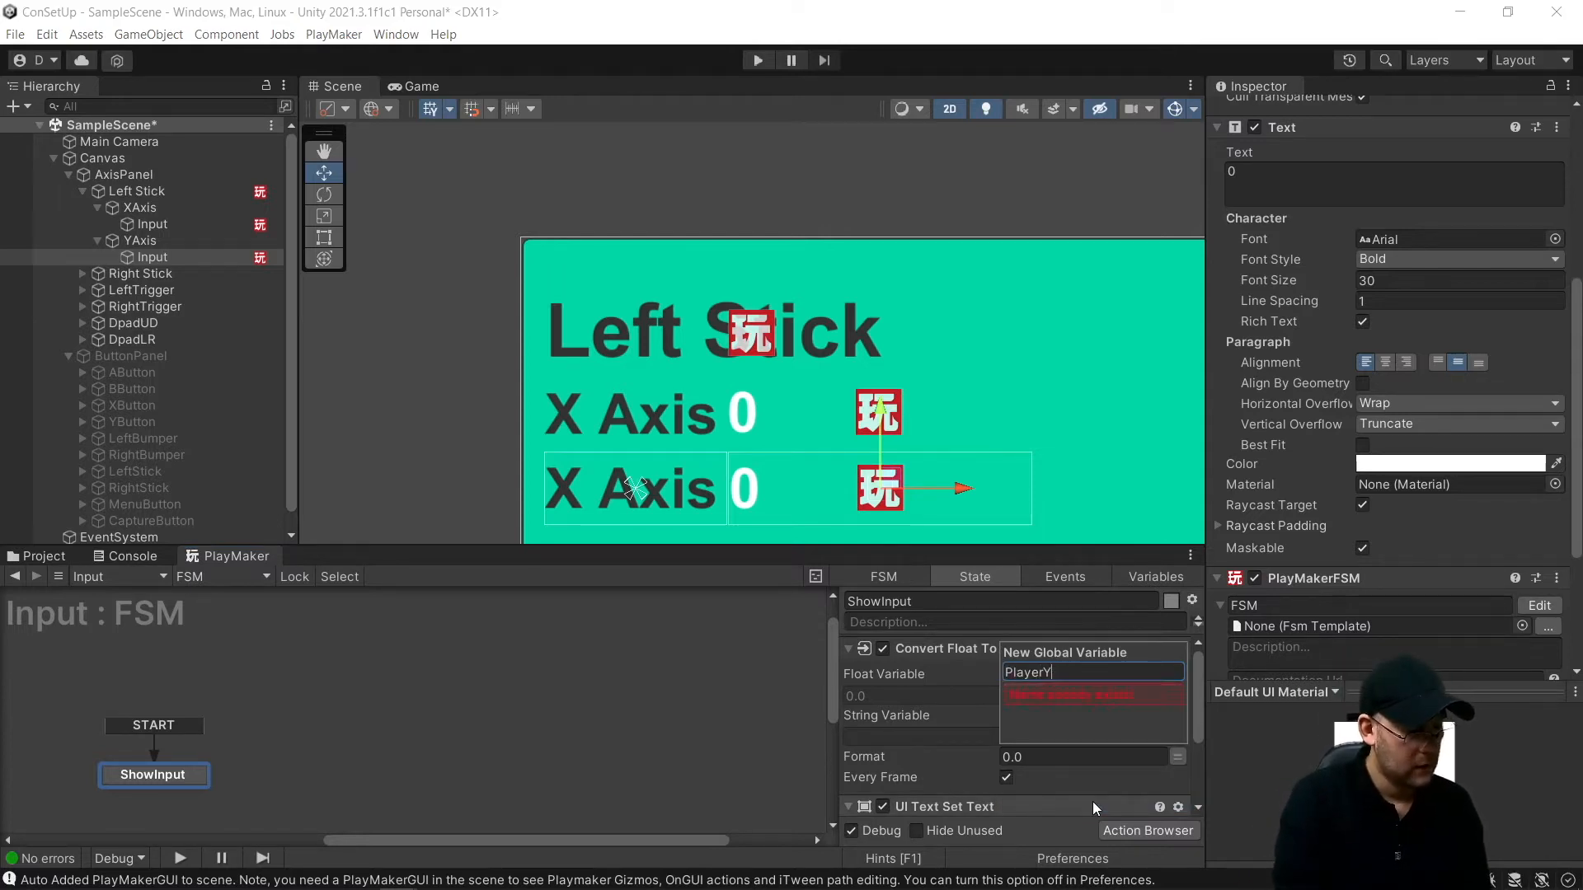
type("_String")
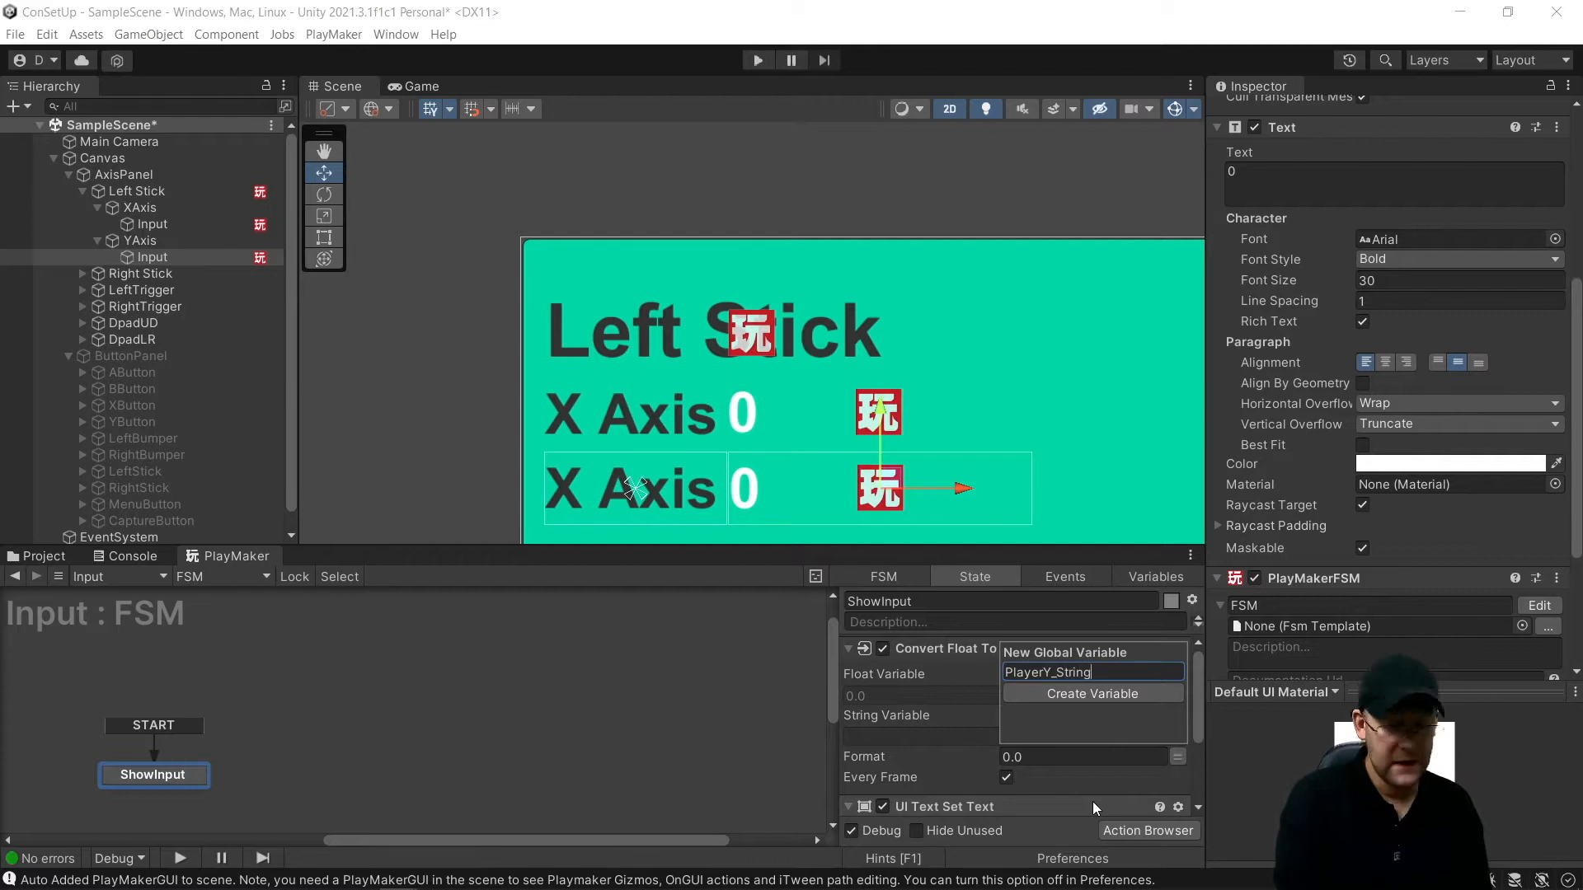
key("Return")
Set the YAxis Input's UI Text Set Text action to use the global PlayerY_String and deselect the object
scroll(1034, 744, "down", 2)
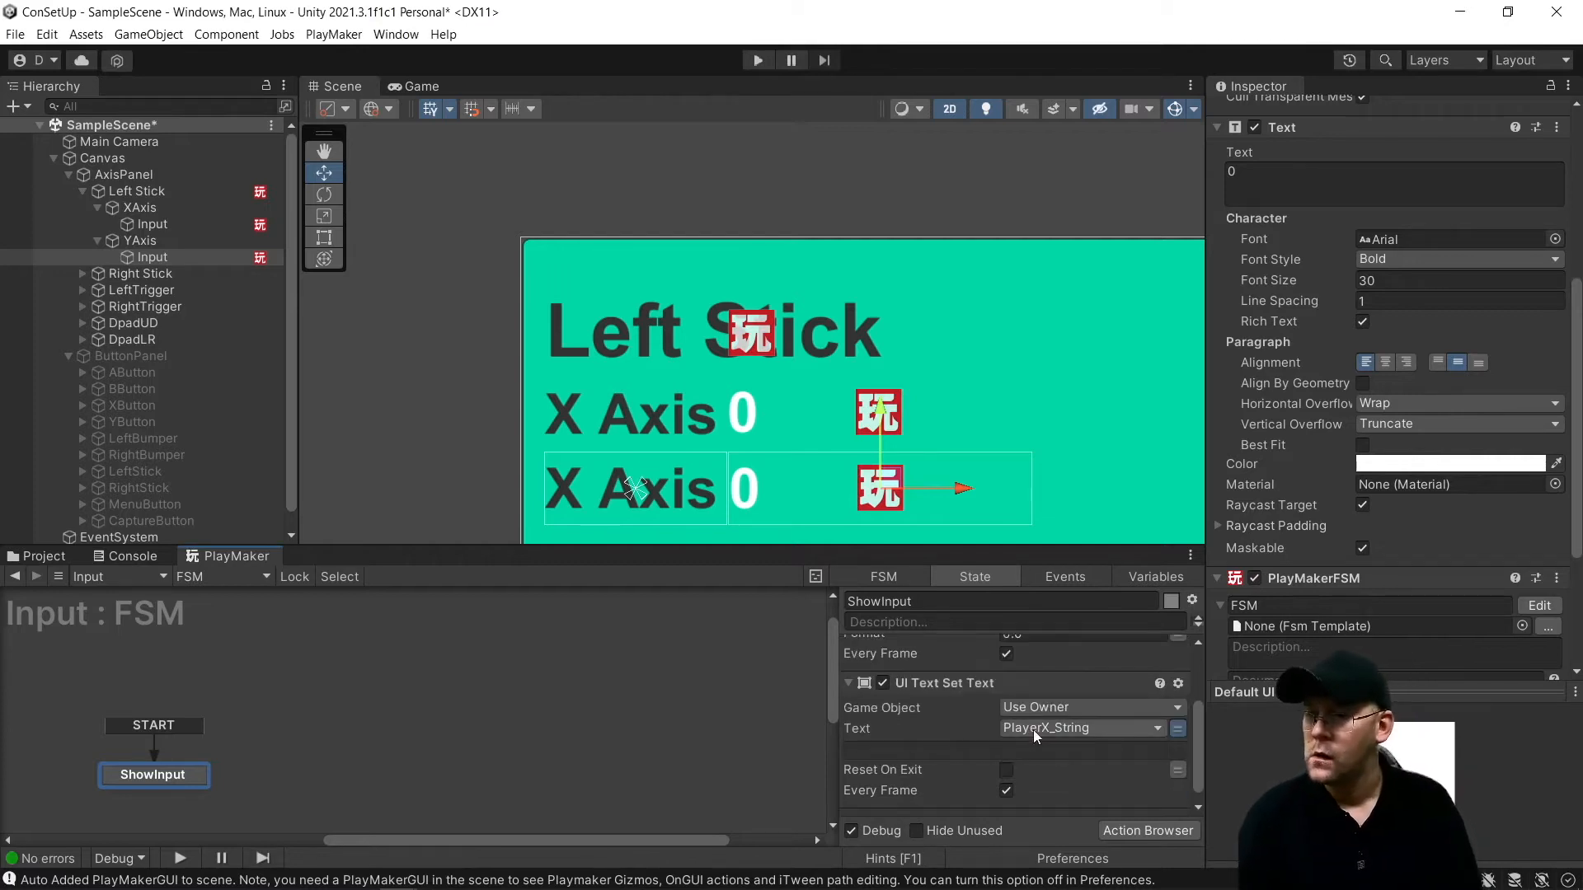
left_click(1032, 729)
mouse_move(1073, 772)
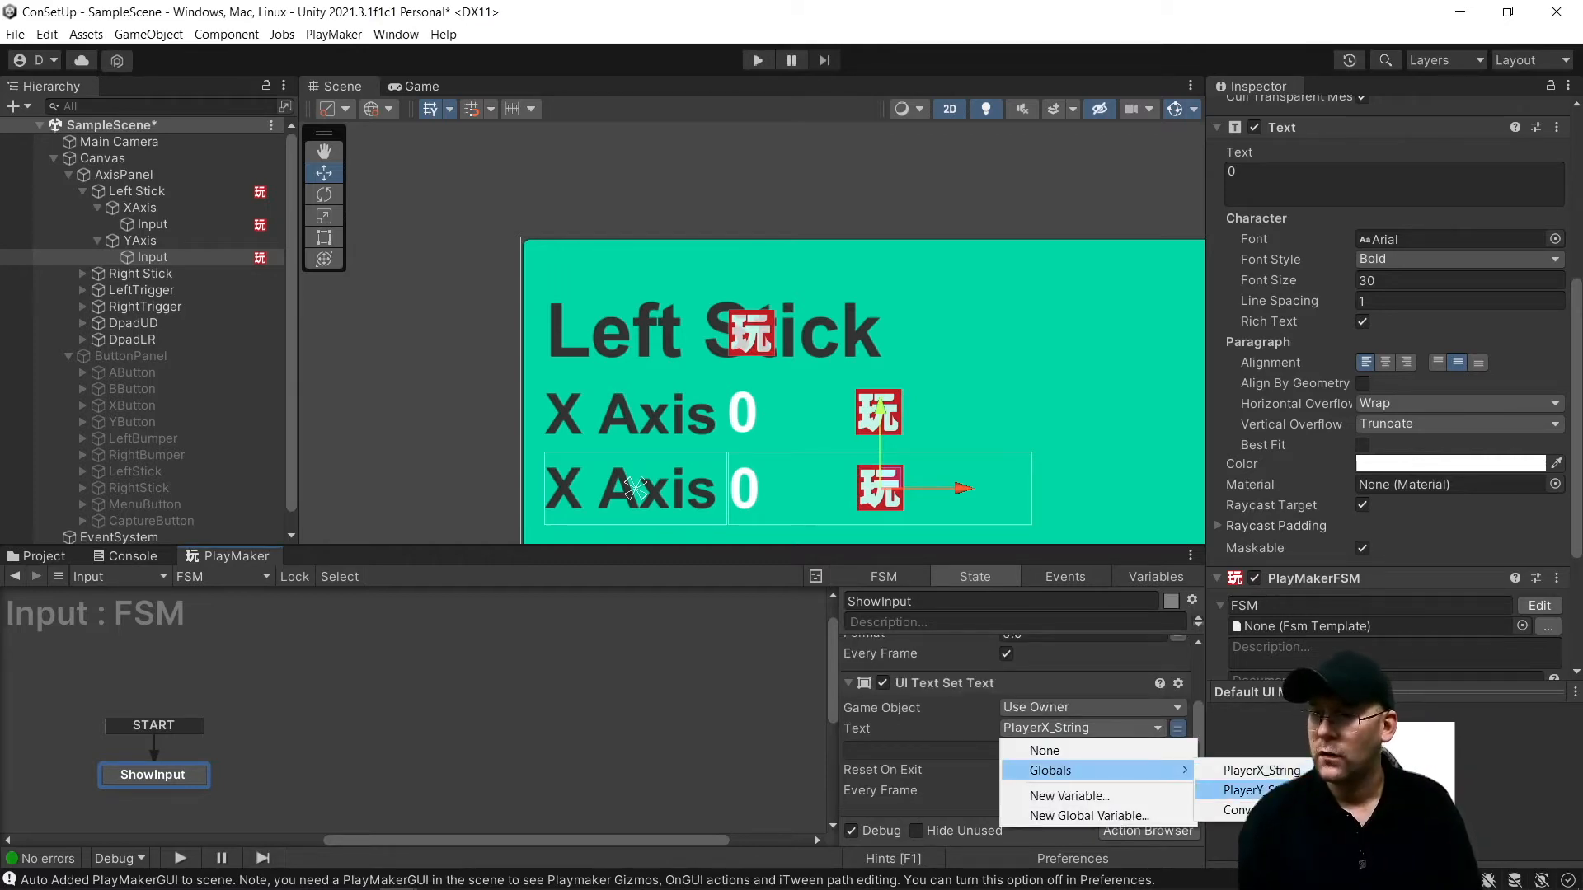
left_click(1228, 790)
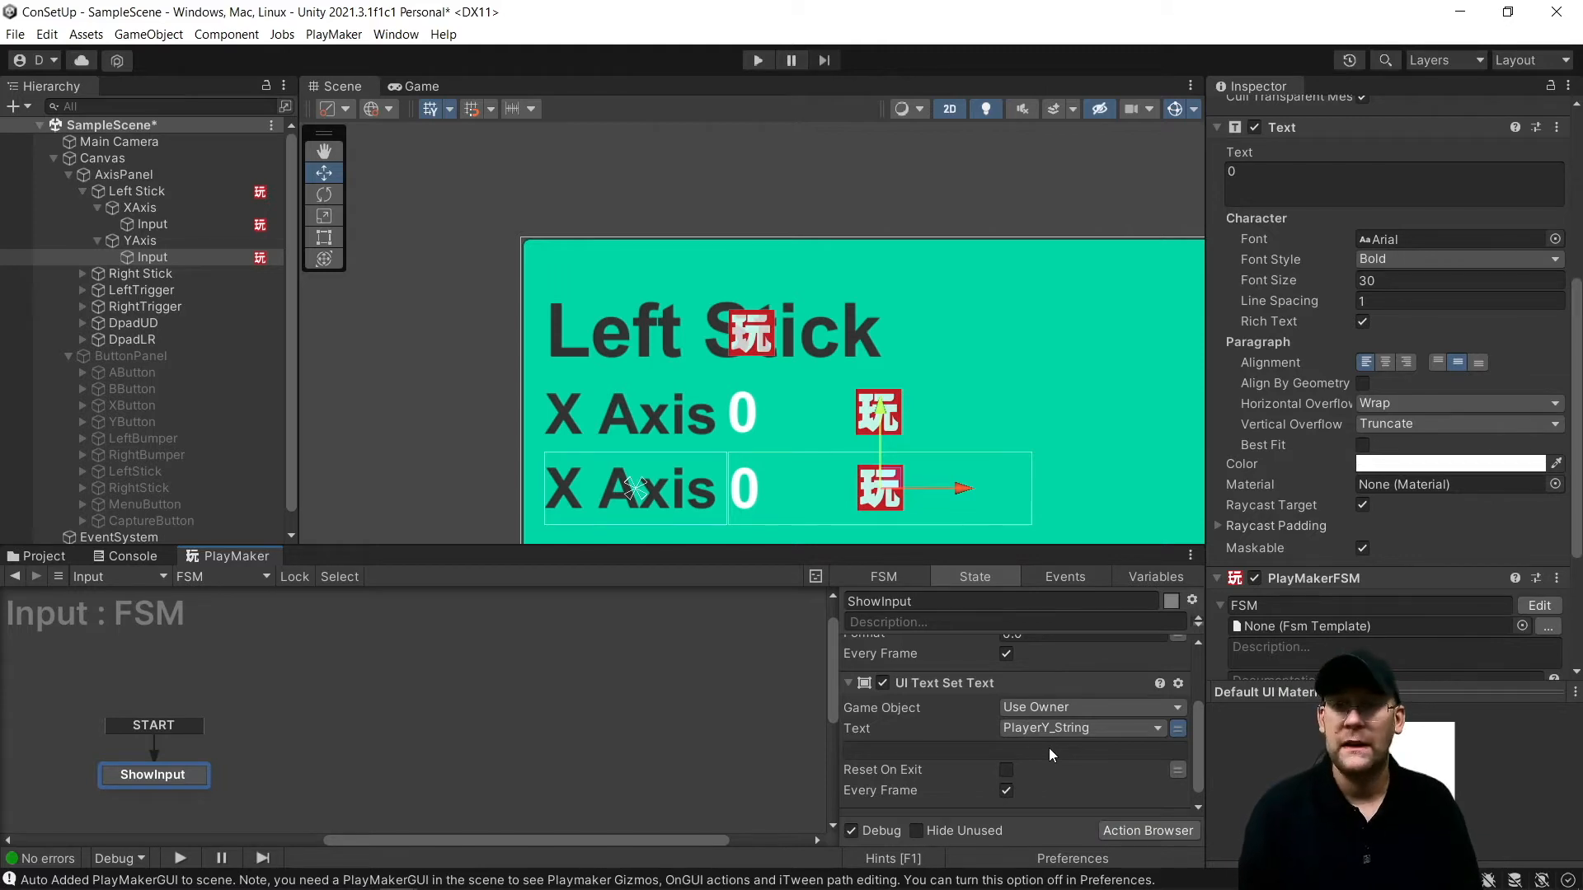
left_click(679, 145)
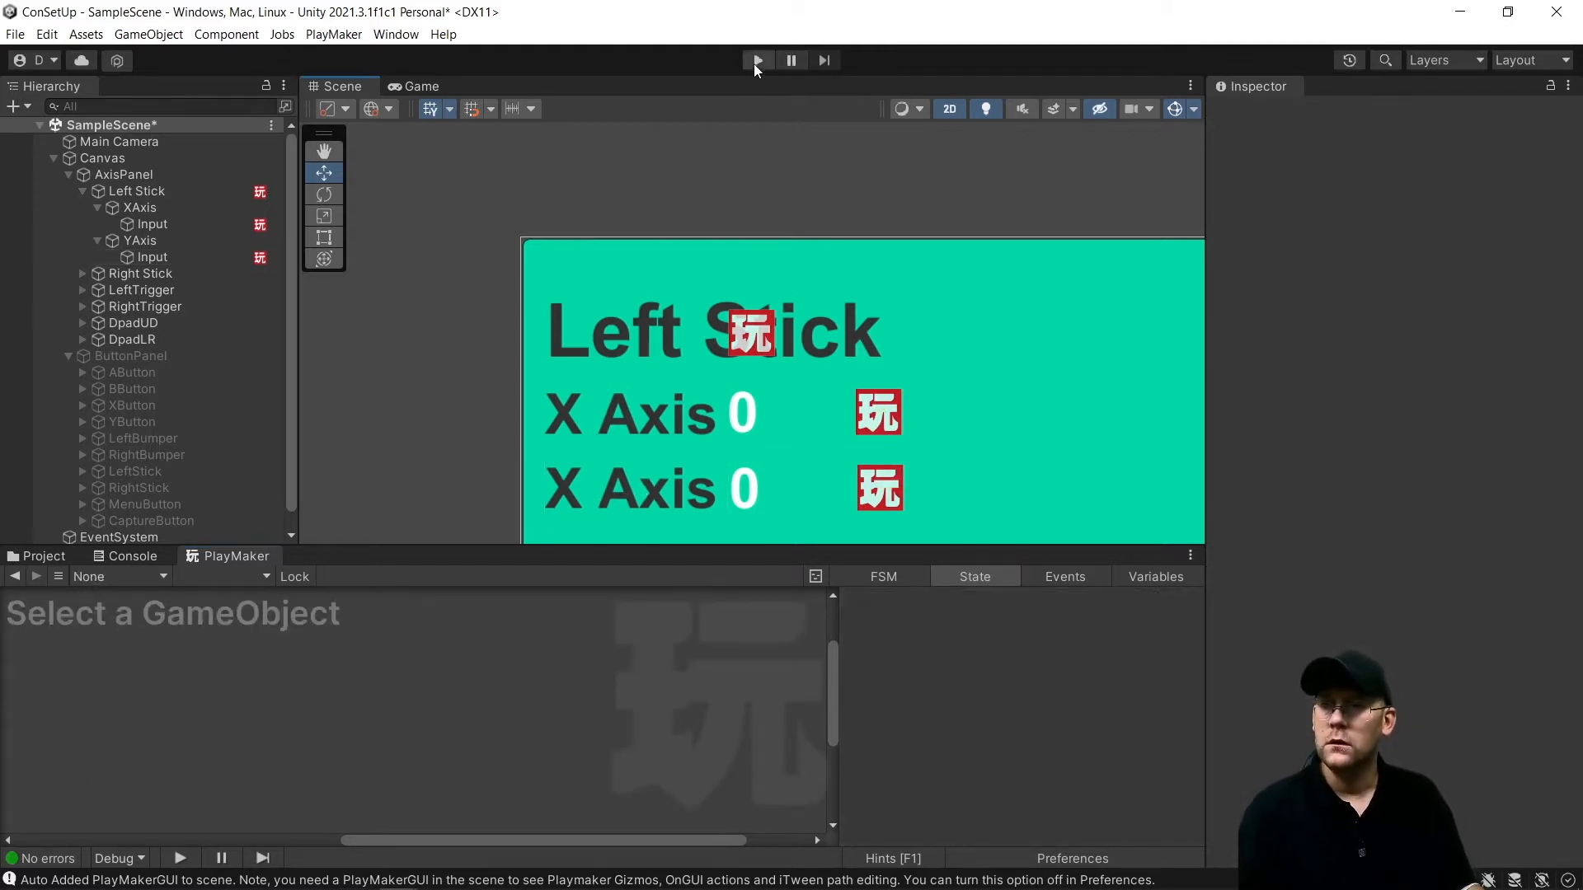
Run the scene to test the left stick's two axis readouts, and stop play mode
left_click(755, 63)
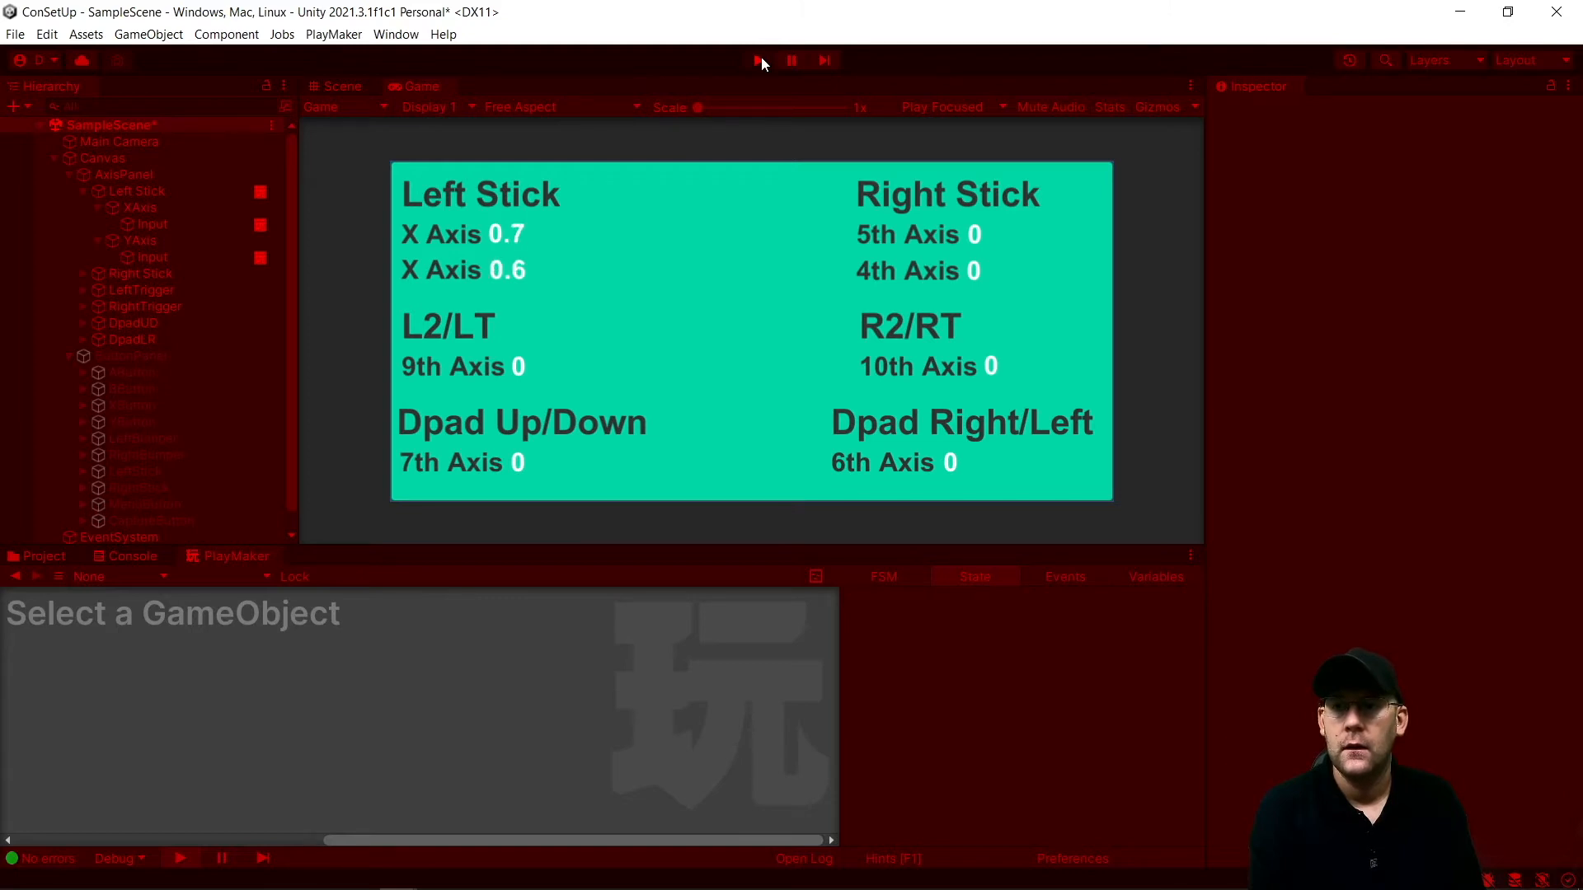
left_click(758, 60)
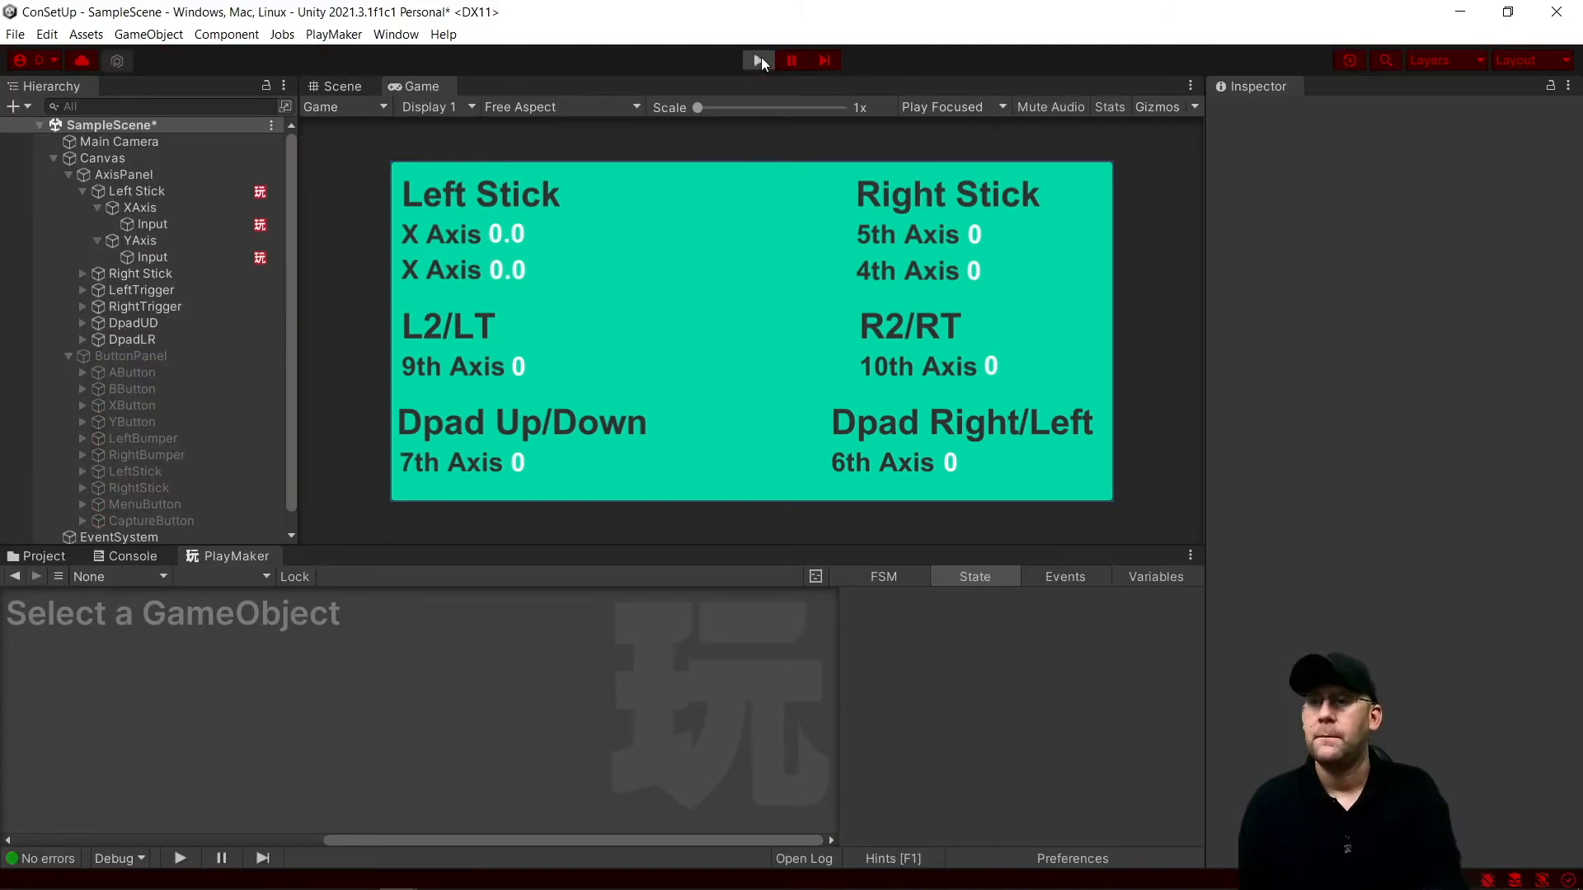
scroll(436, 273, "down", 2)
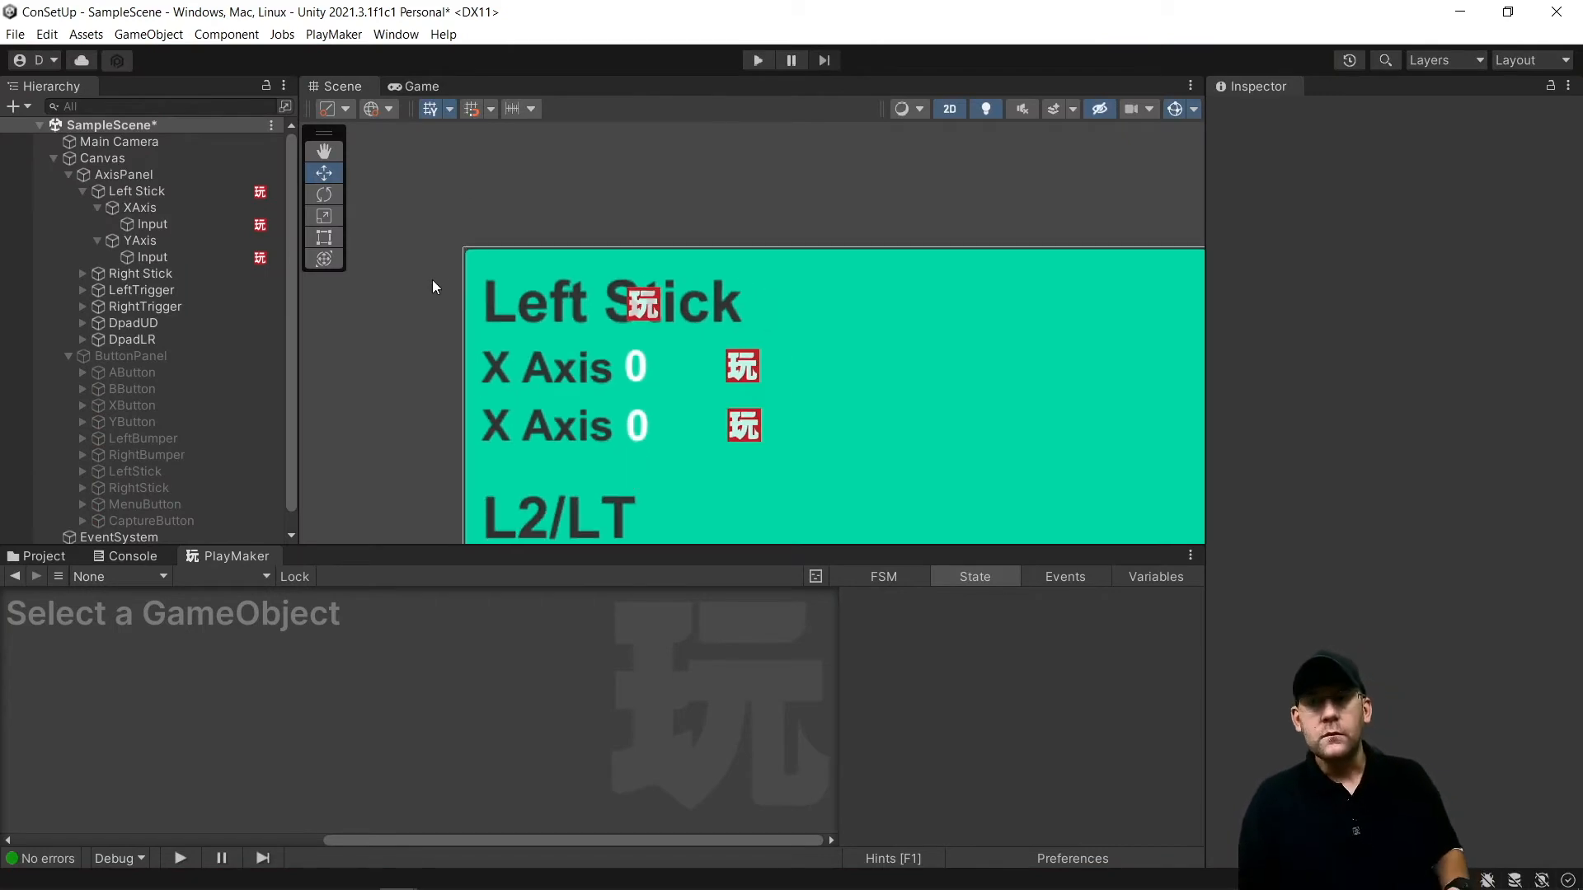
scroll(414, 216, "down", 2)
scroll(767, 272, "down", 2)
middle_click_drag(819, 281, 753, 254)
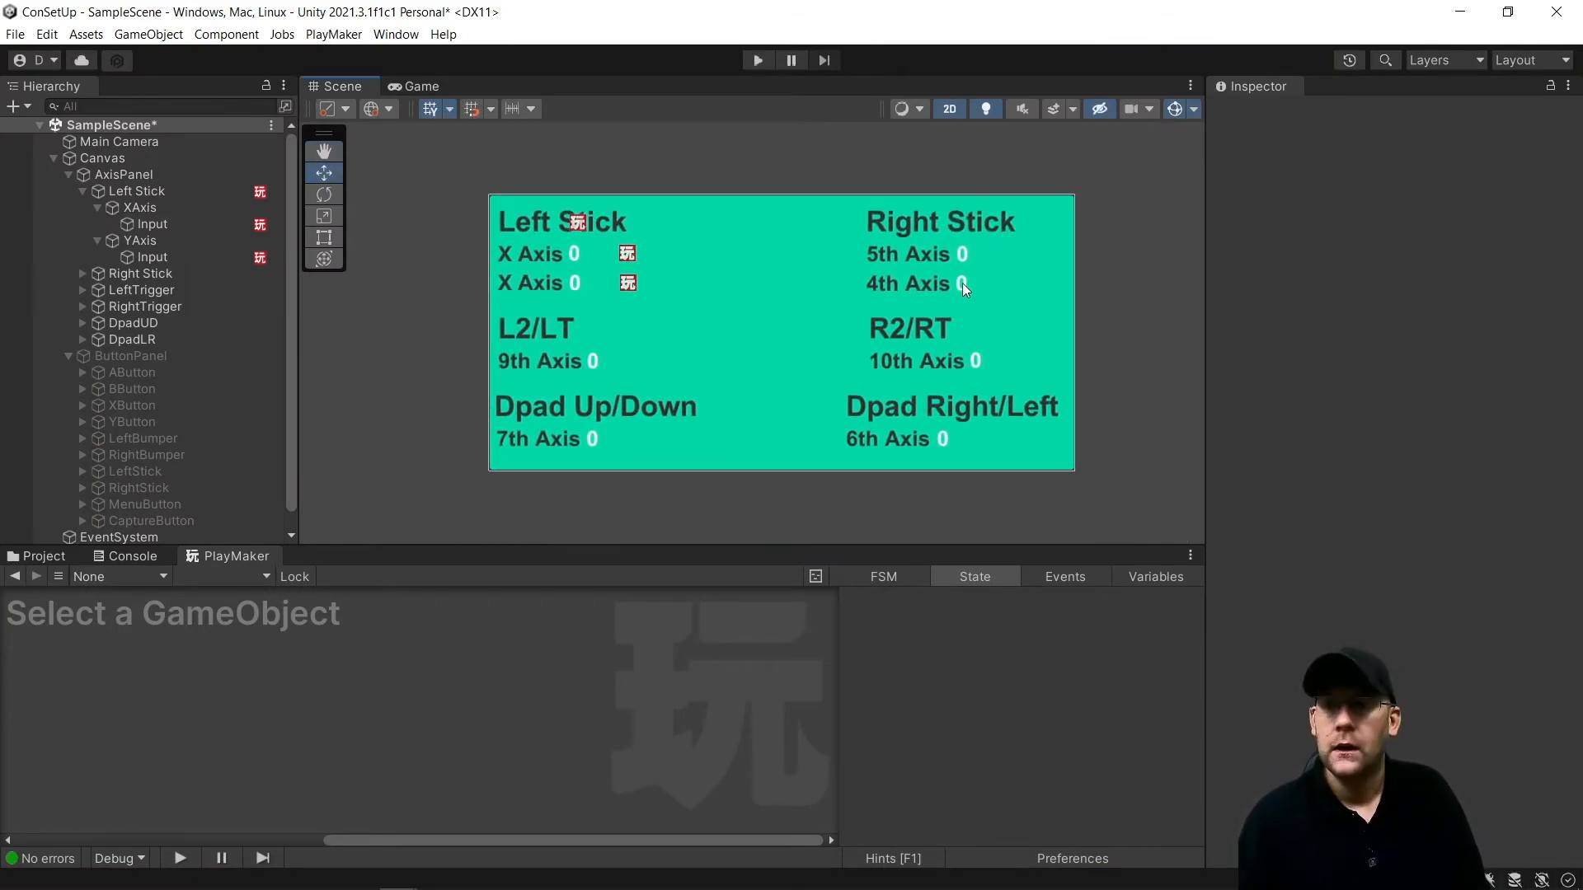
Open the Input Manager in a maximized Project Settings window and expand its list of axes
left_click(34, 35)
mouse_move(86, 34)
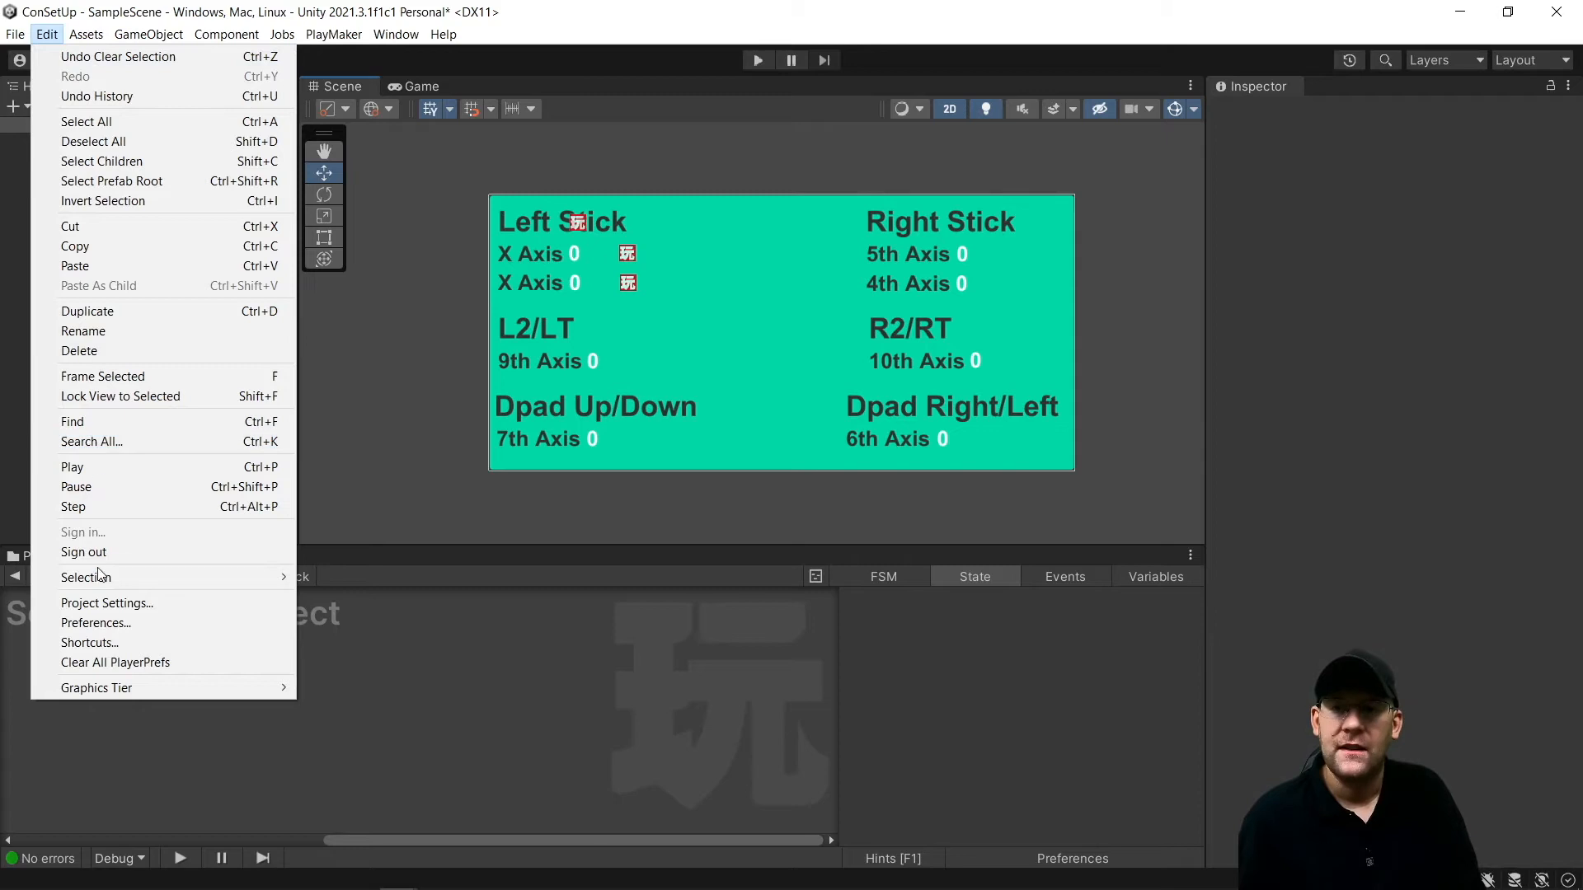
left_click(100, 603)
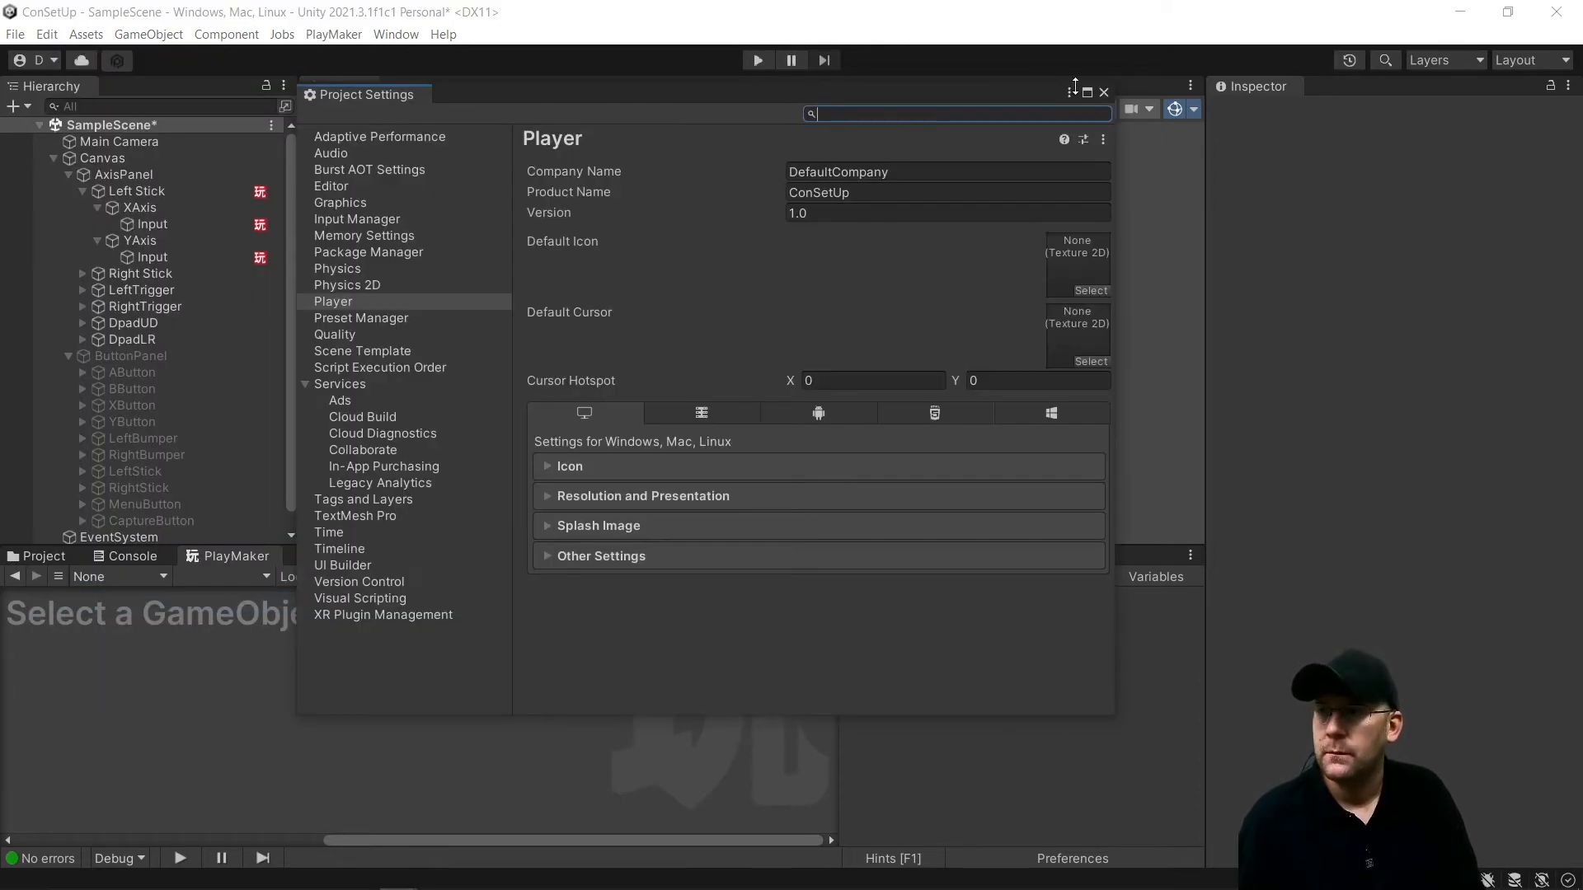
left_click(1087, 92)
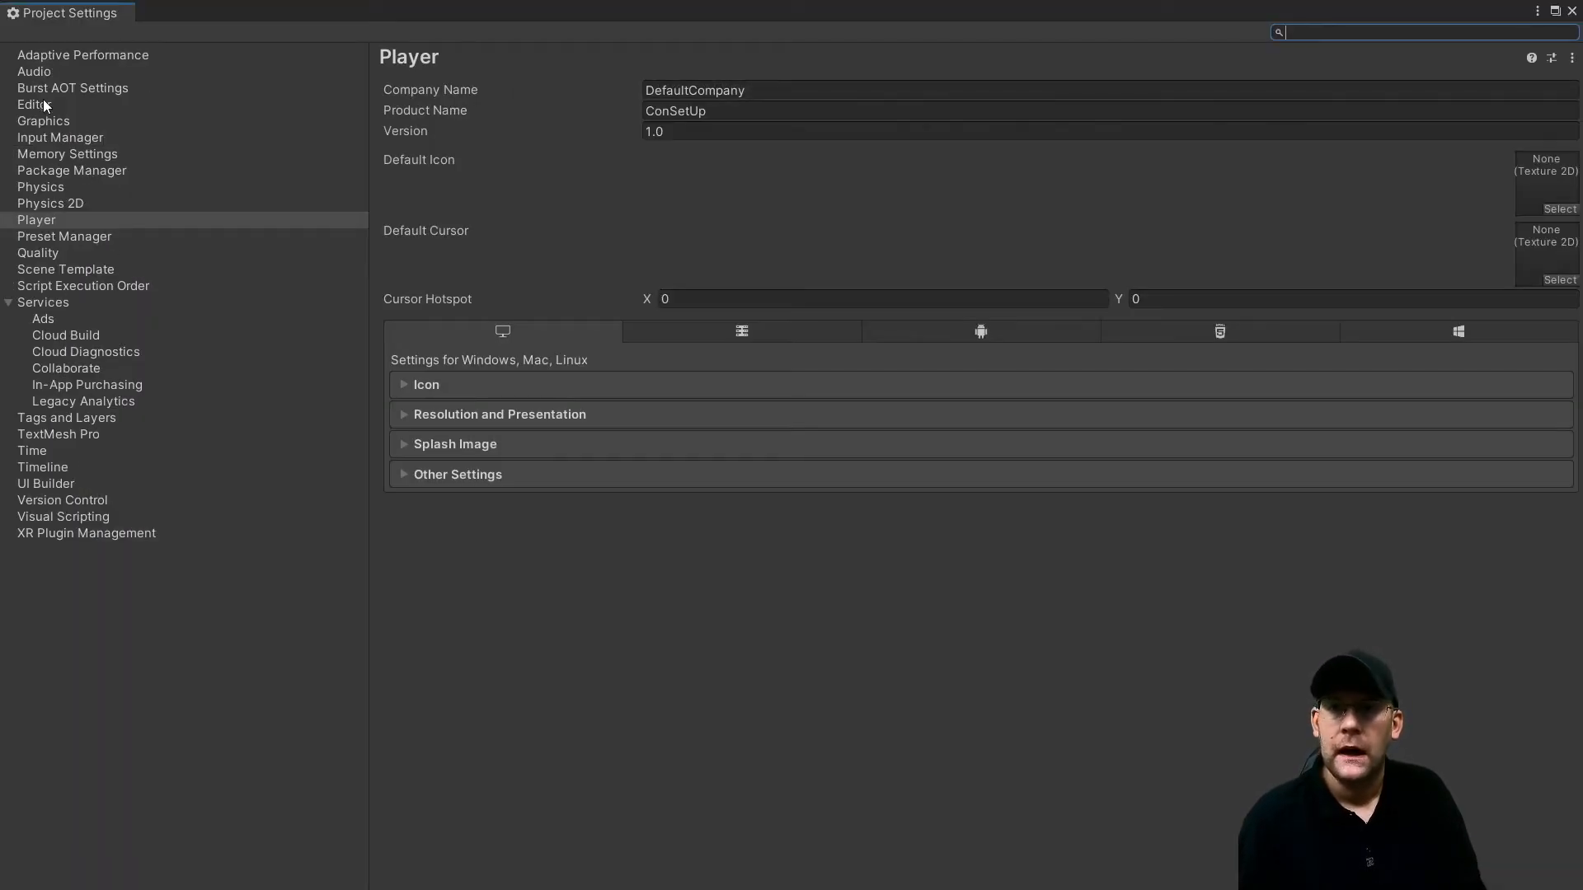
left_click(48, 139)
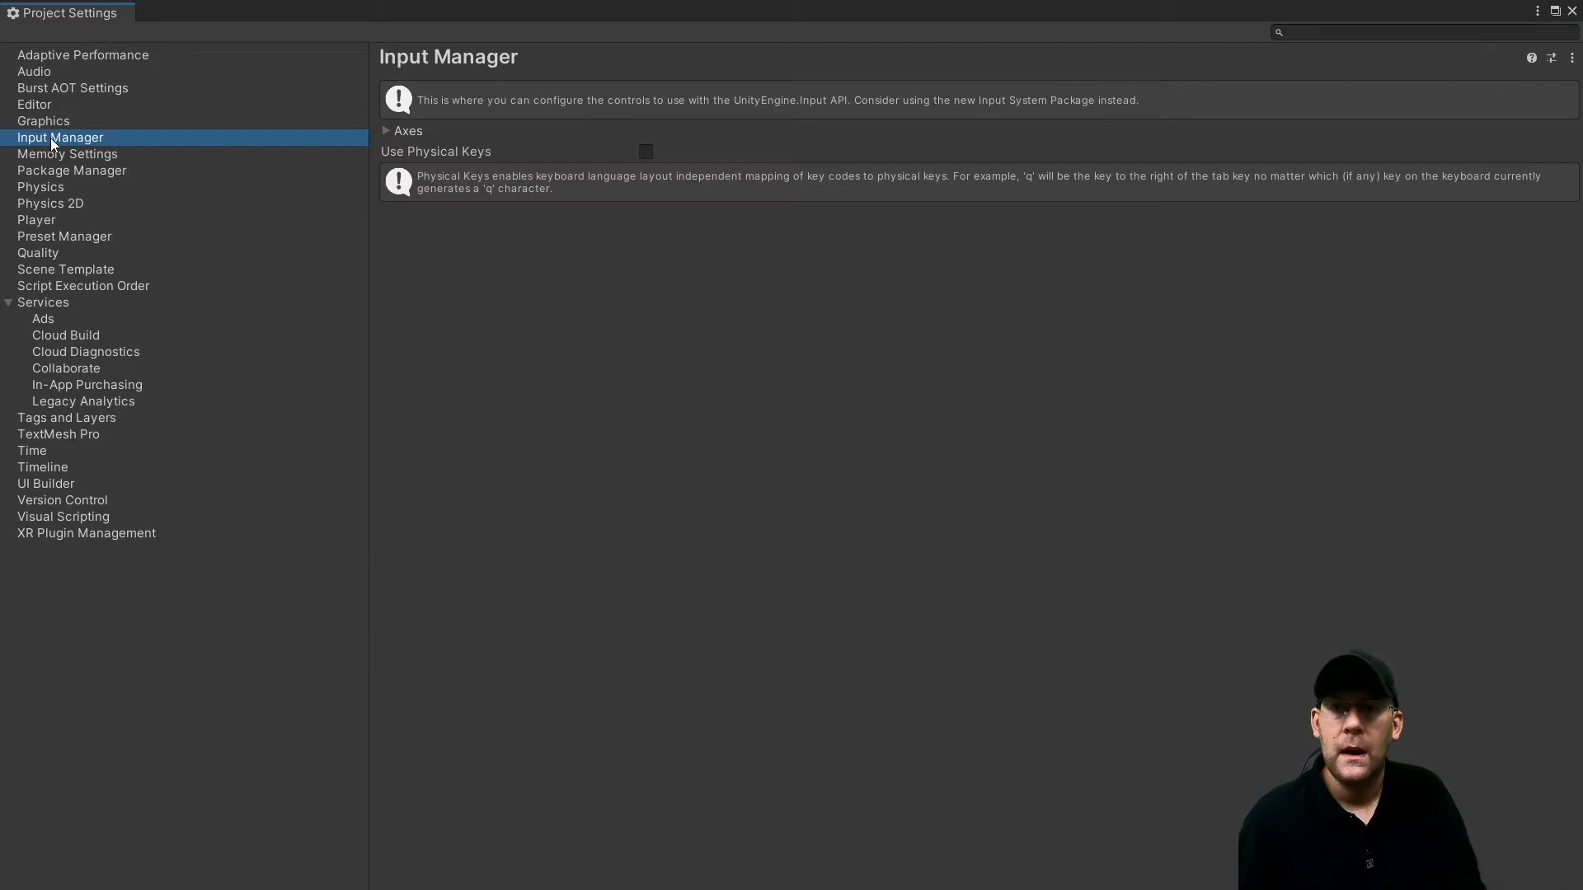
left_click(384, 134)
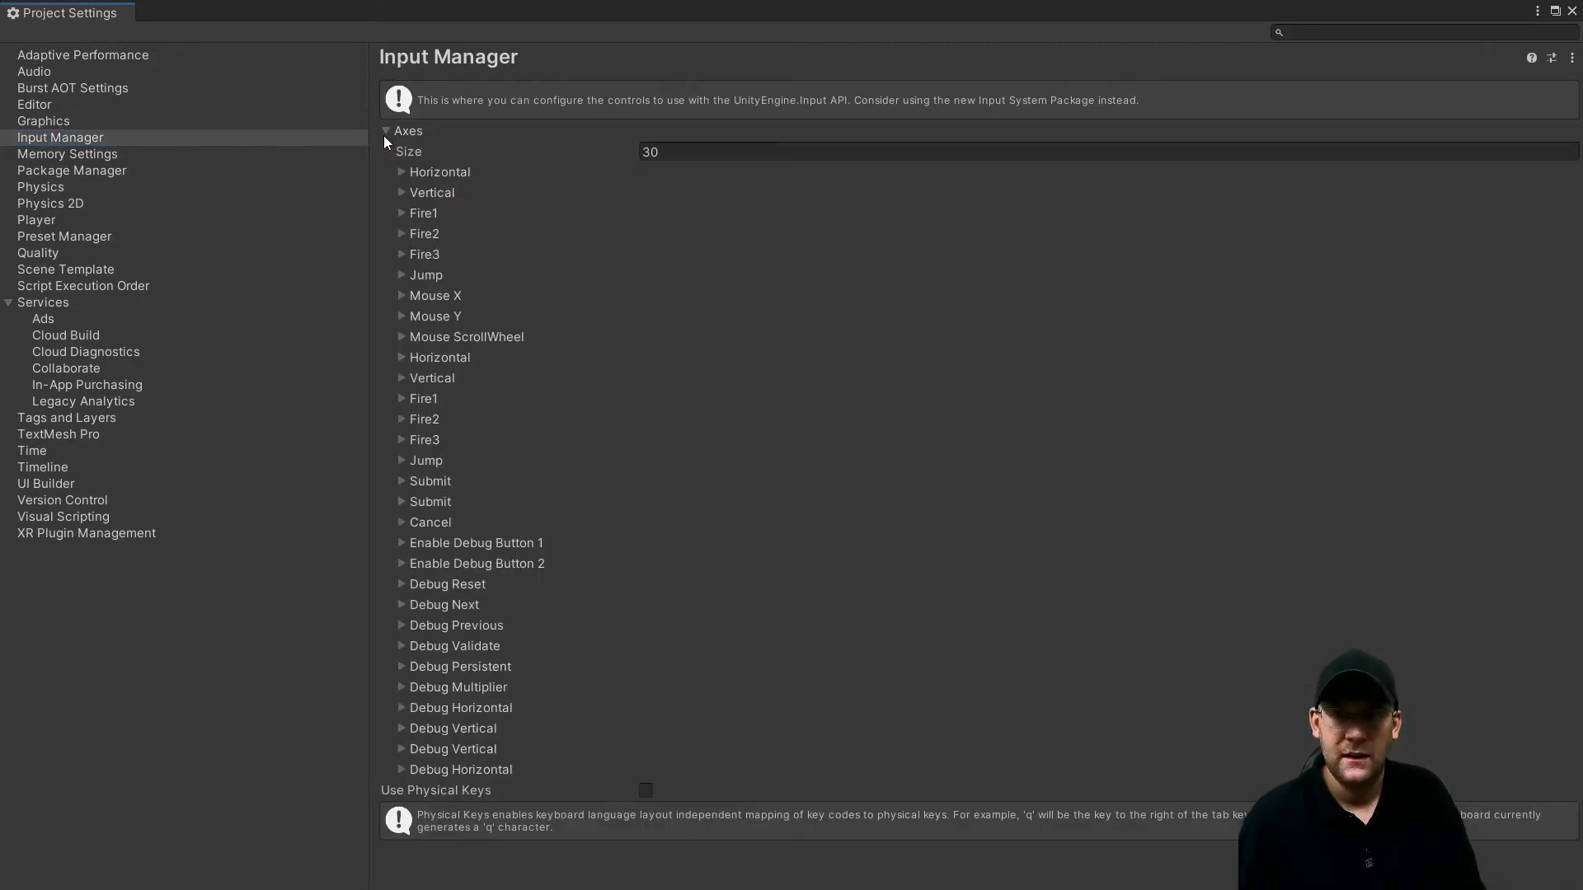
Compare the two Horizontal axes and rename the second one, the joystick axis, to Hori
left_click(440, 172)
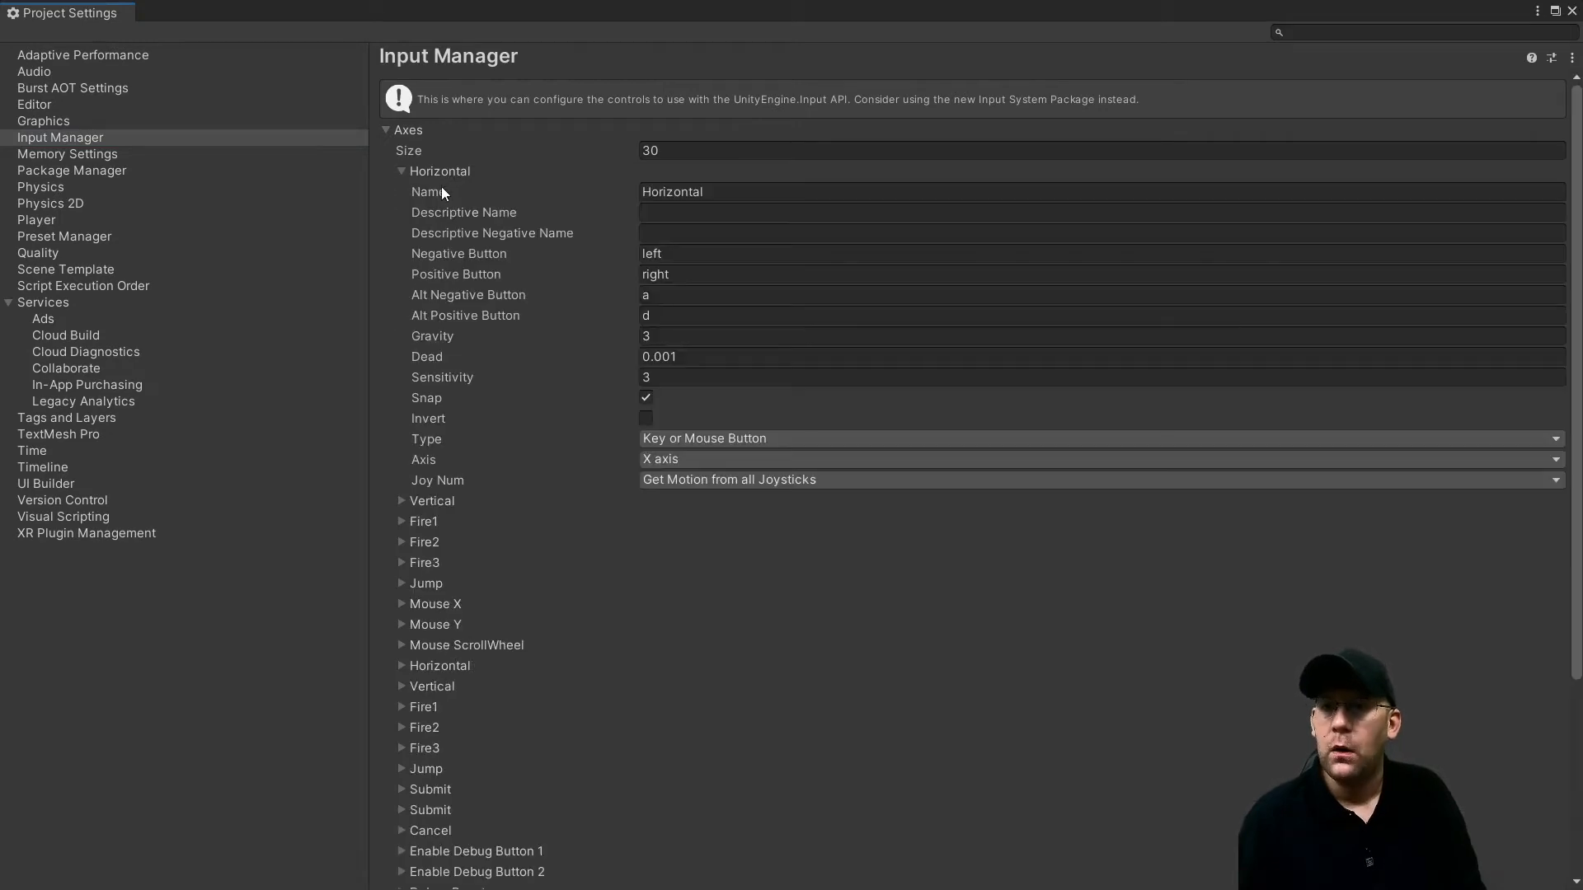
left_click(416, 173)
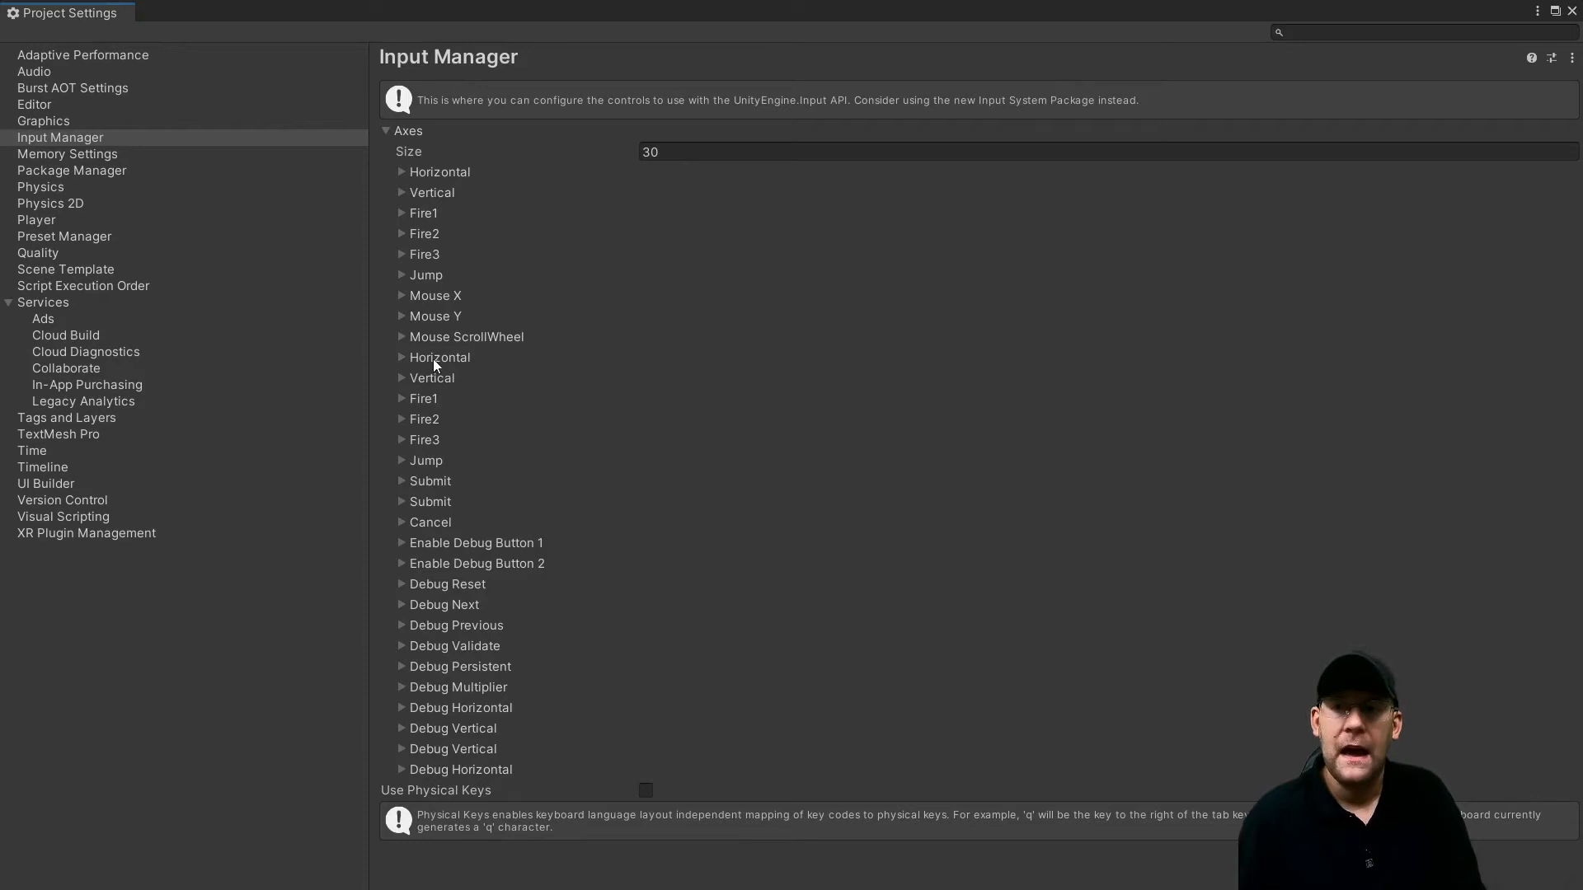
left_click(402, 175)
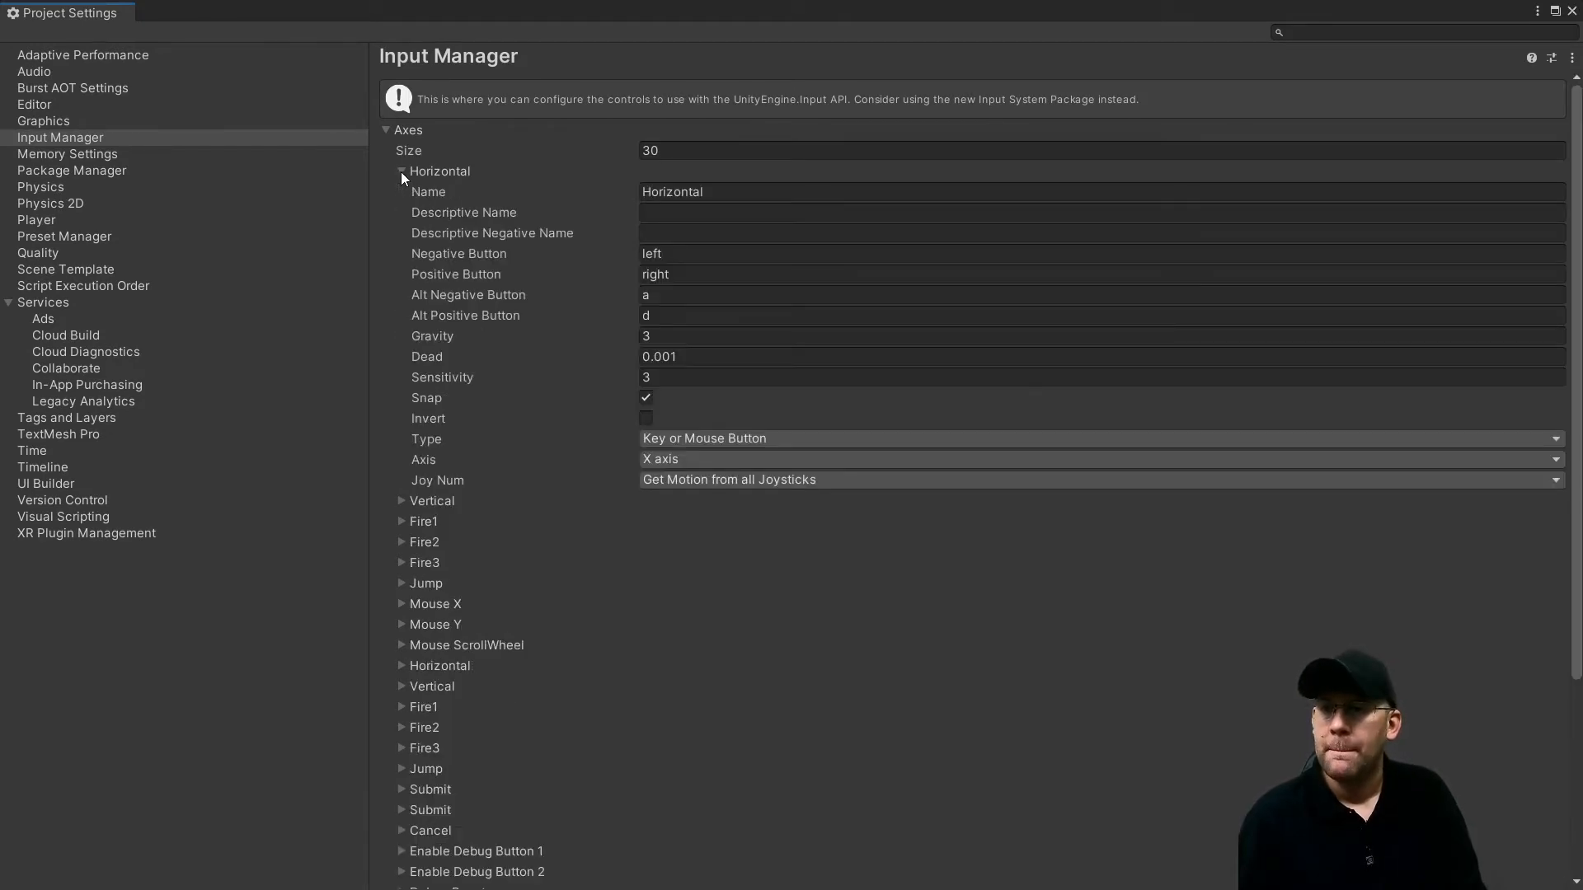
left_click(402, 175)
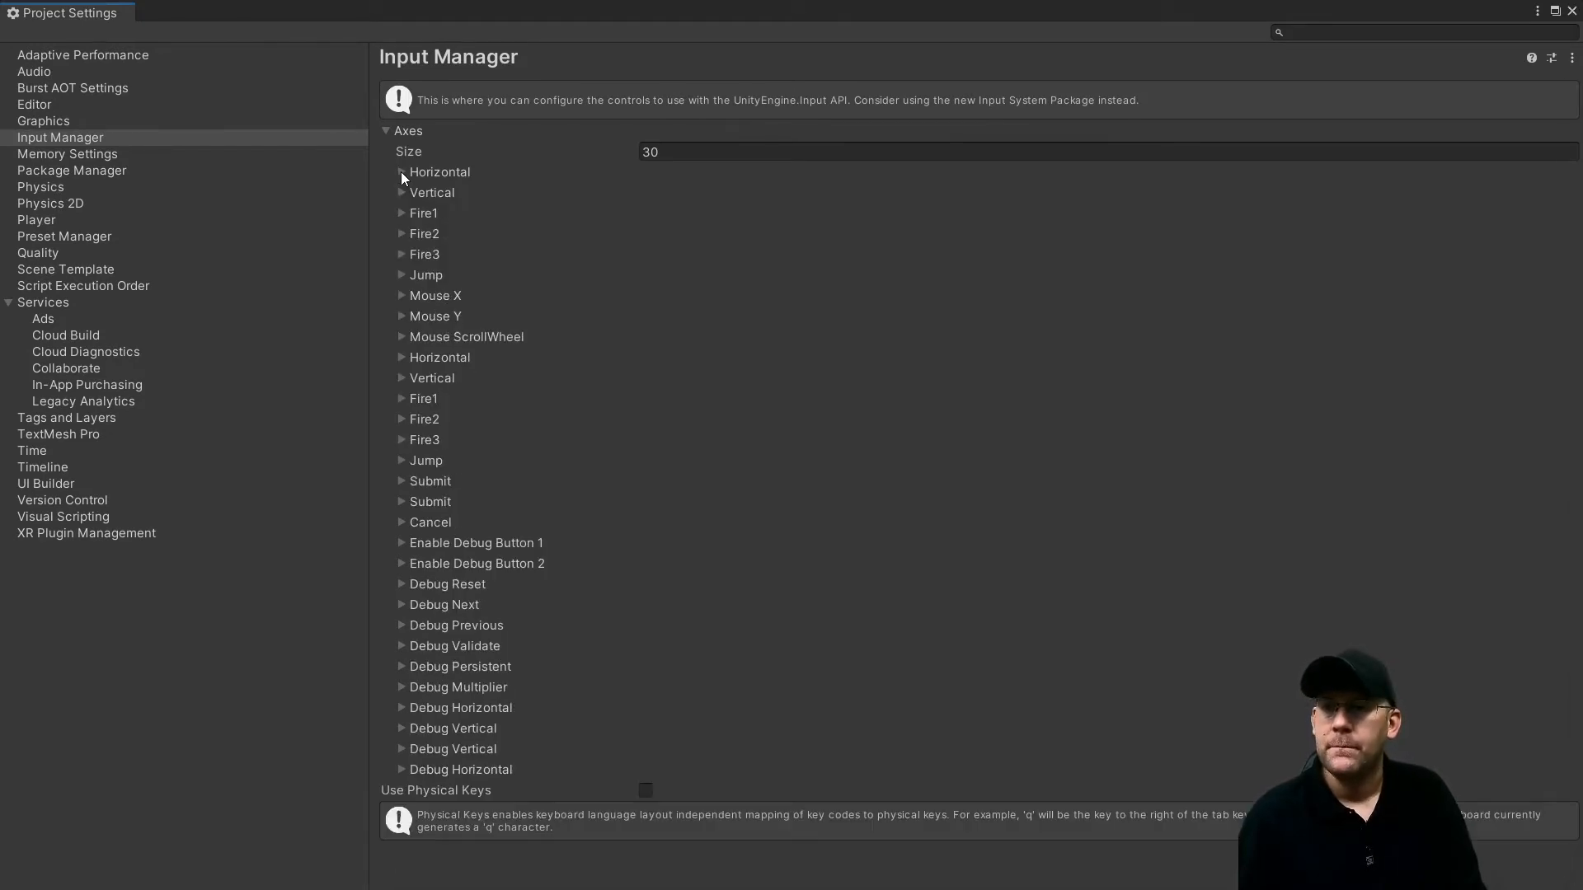
left_click(402, 358)
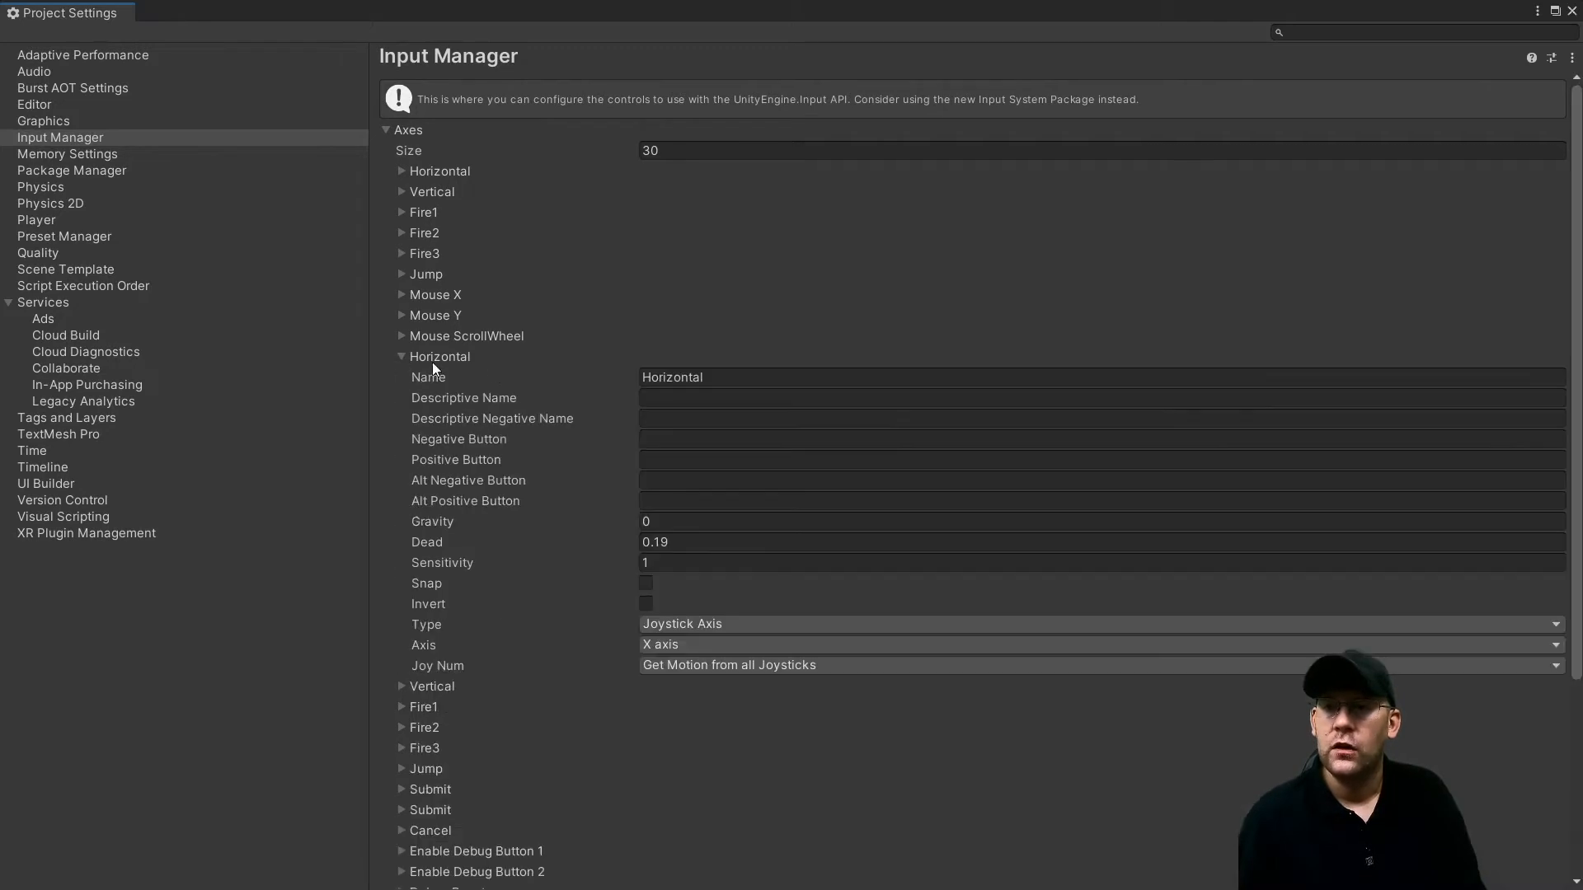
left_click(738, 377)
left_click(738, 377)
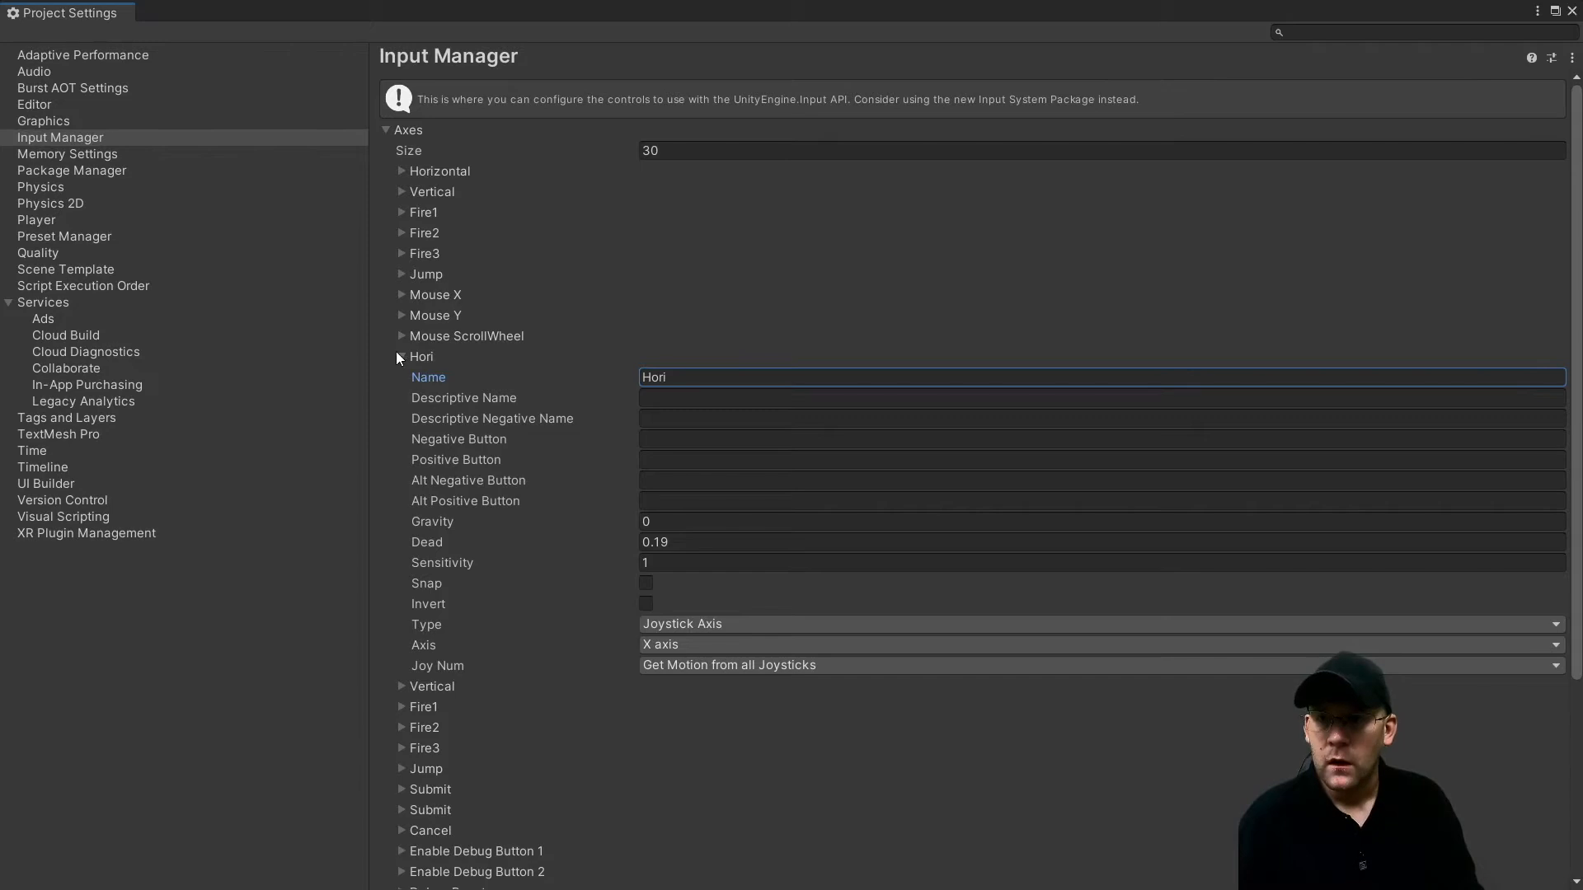
left_click(399, 356)
Rename the second Vertical axis, the joystick entry below Hori, to Vert
left_click(401, 377)
left_click(752, 394)
left_click(752, 395)
key("BackSpace")
key("BackSpace")
key("BackSpace")
key("BackSpace")
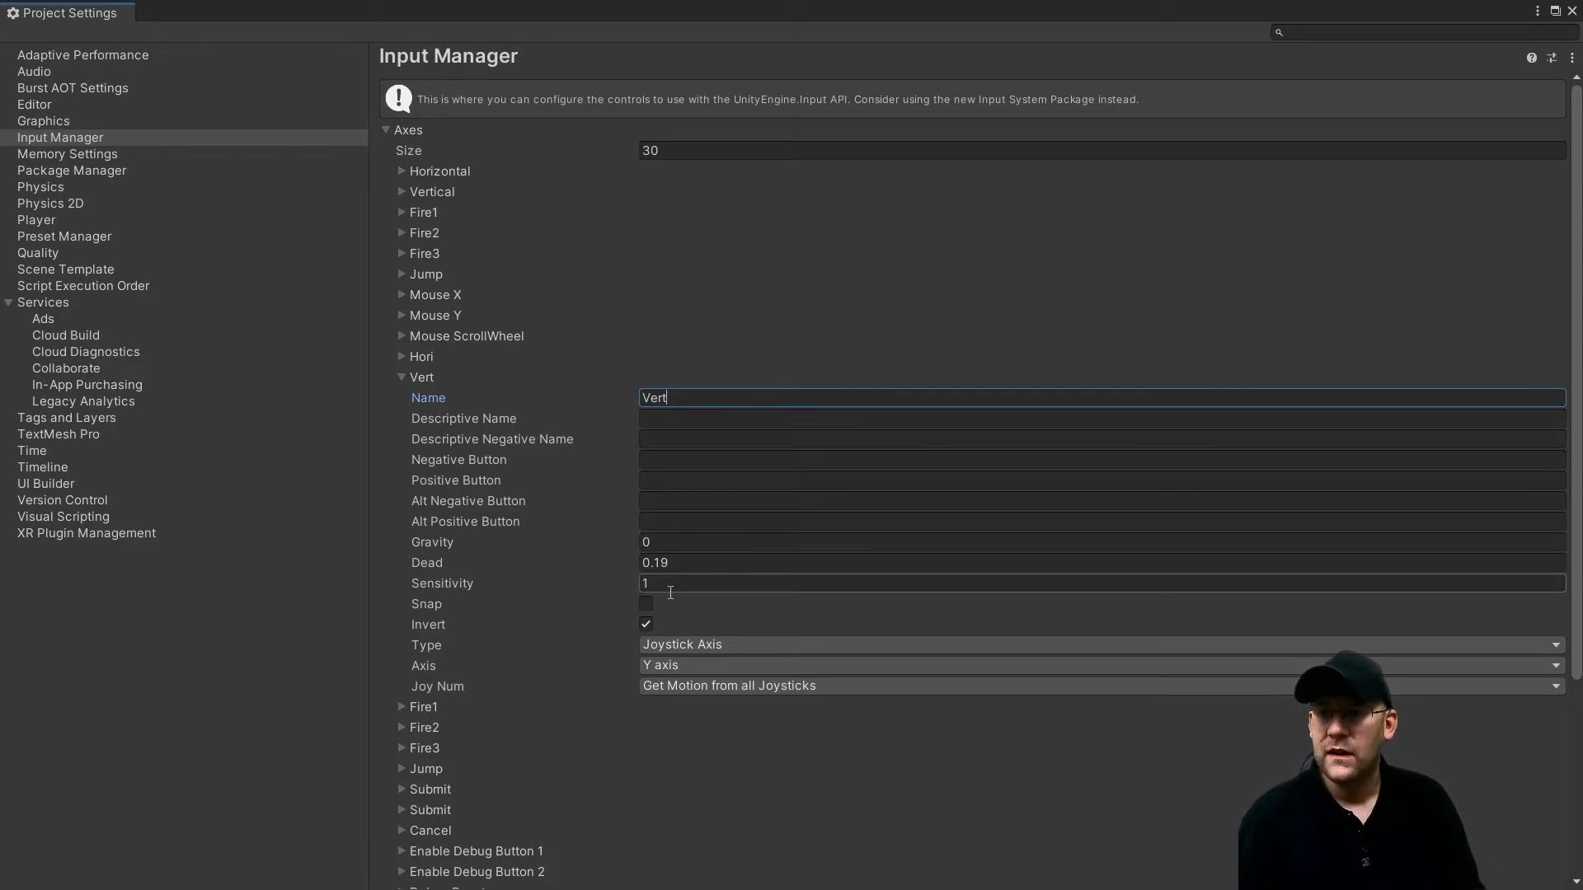
left_click(402, 378)
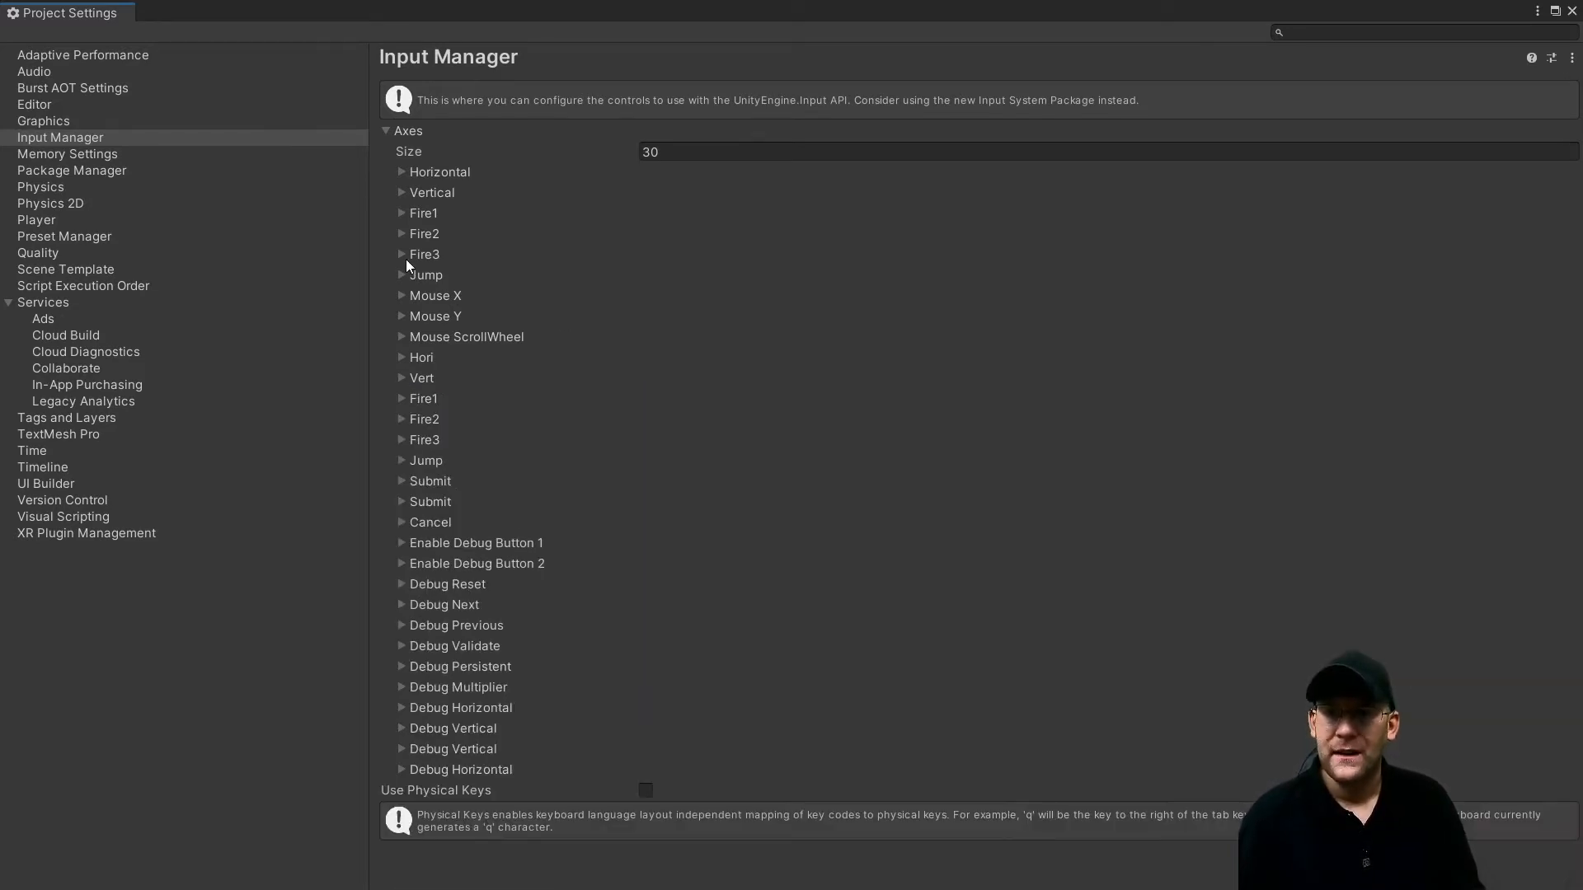
Set the Hori axis's gravity to 3, dead to 0.001, sensitivity to 3 and axis to 5th axis (Joysticks)
left_click(403, 171)
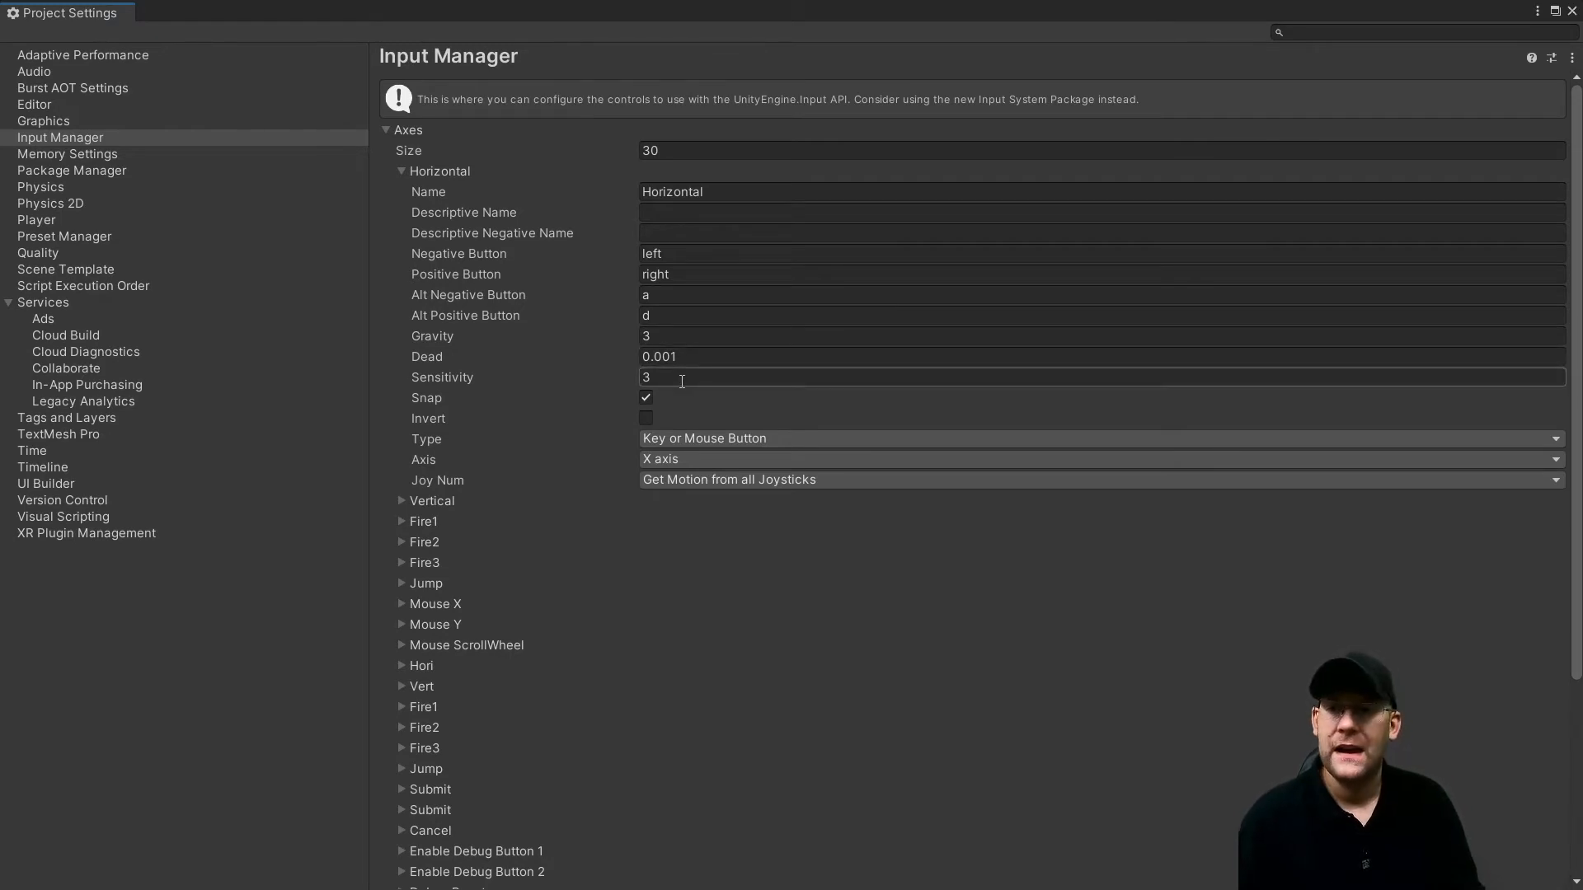
left_click(401, 172)
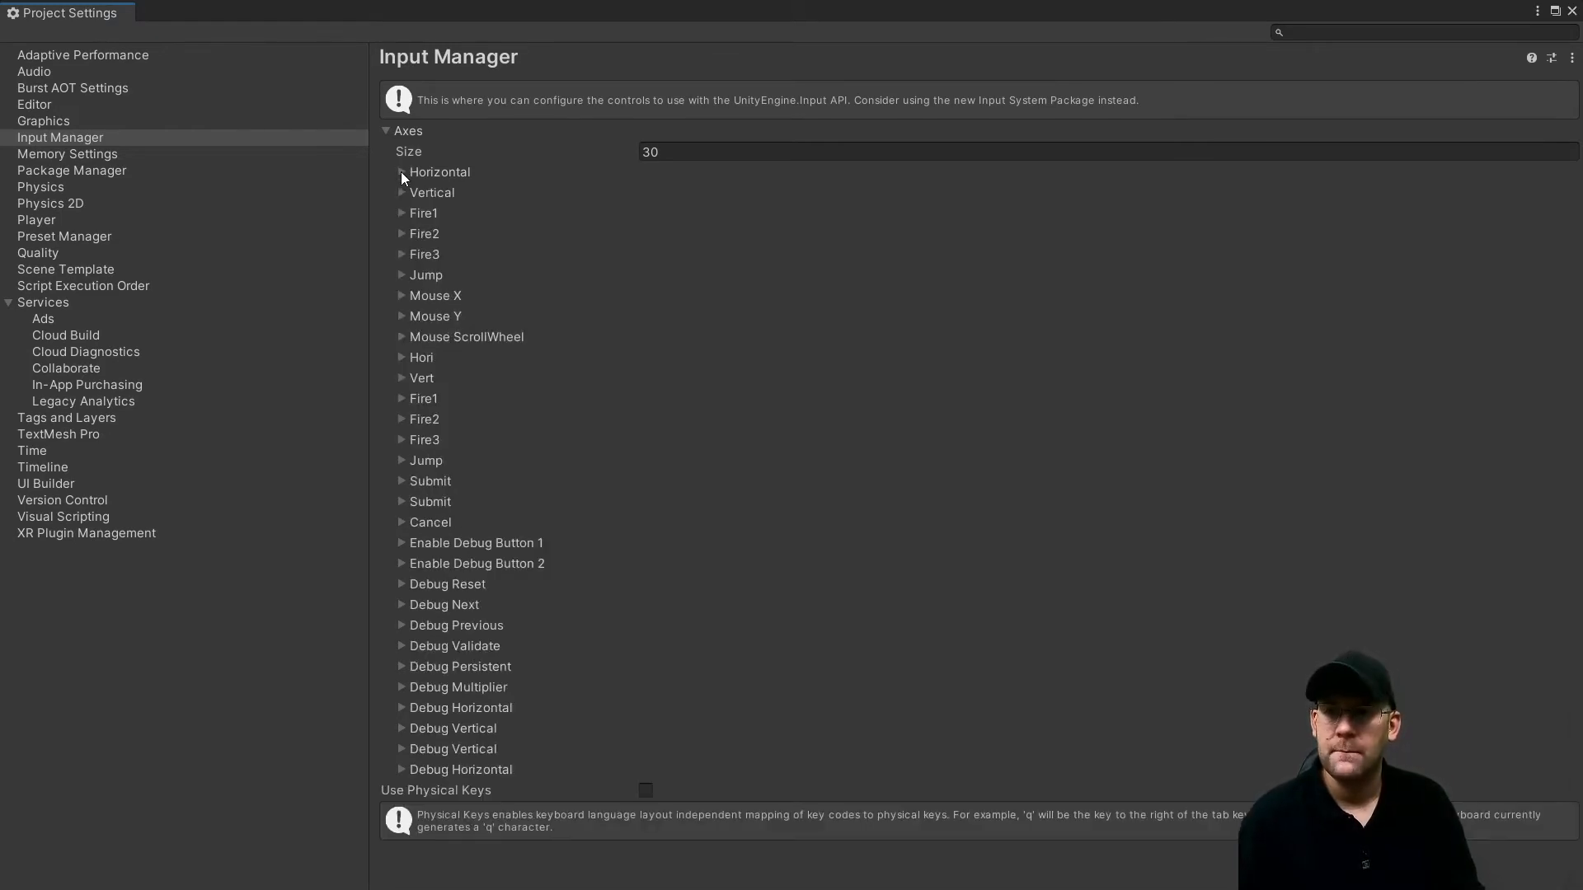
left_click(402, 357)
left_click(694, 520)
type("3")
key("Tab")
type("0")
key("Tab")
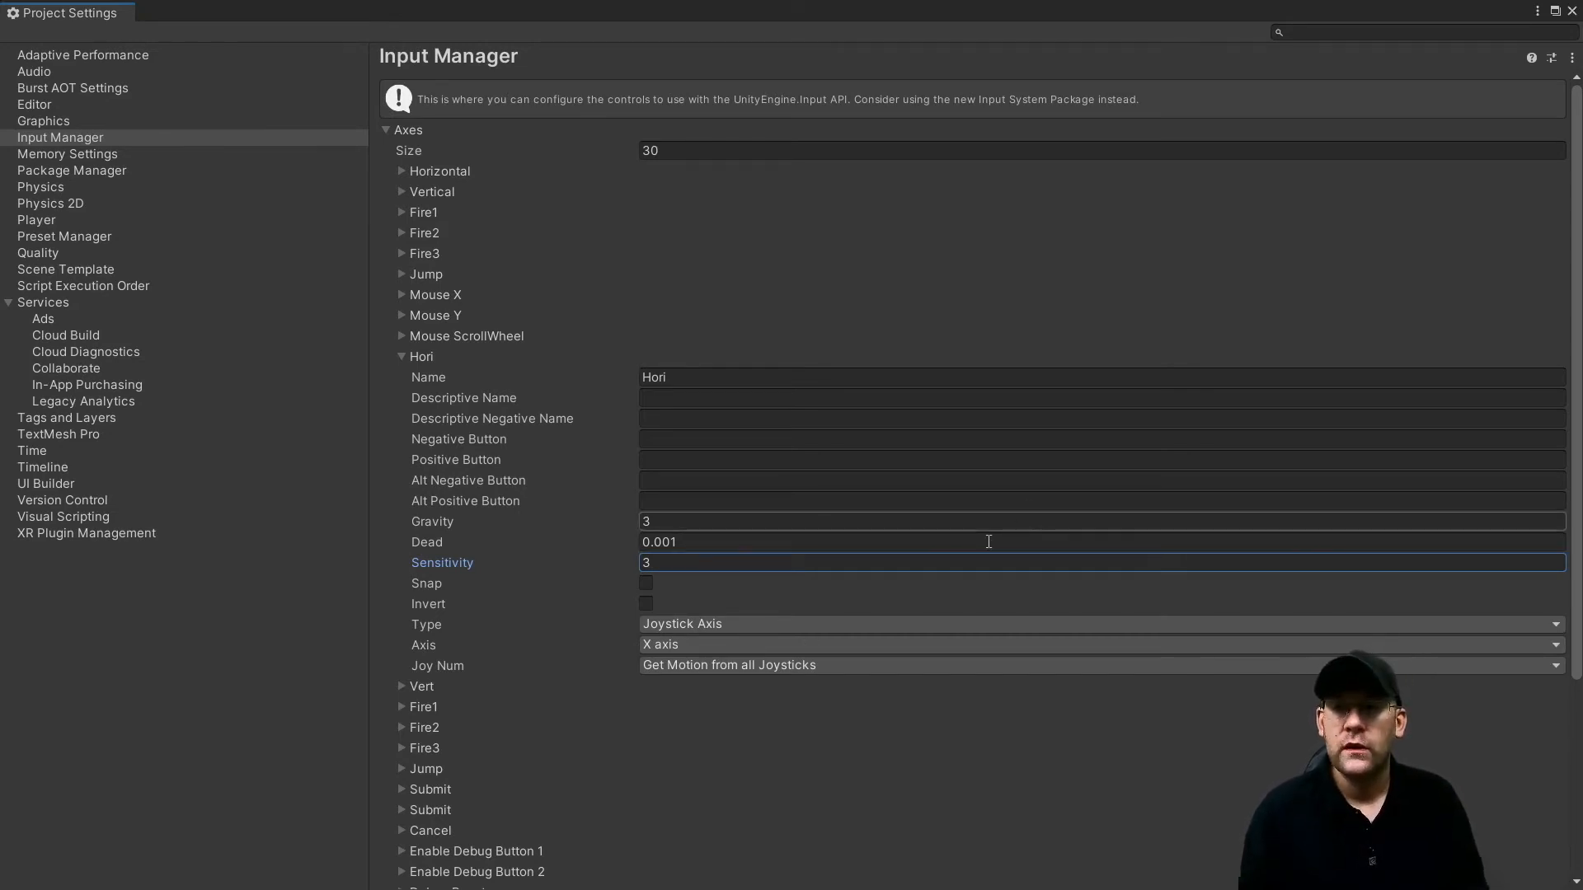
left_click(675, 643)
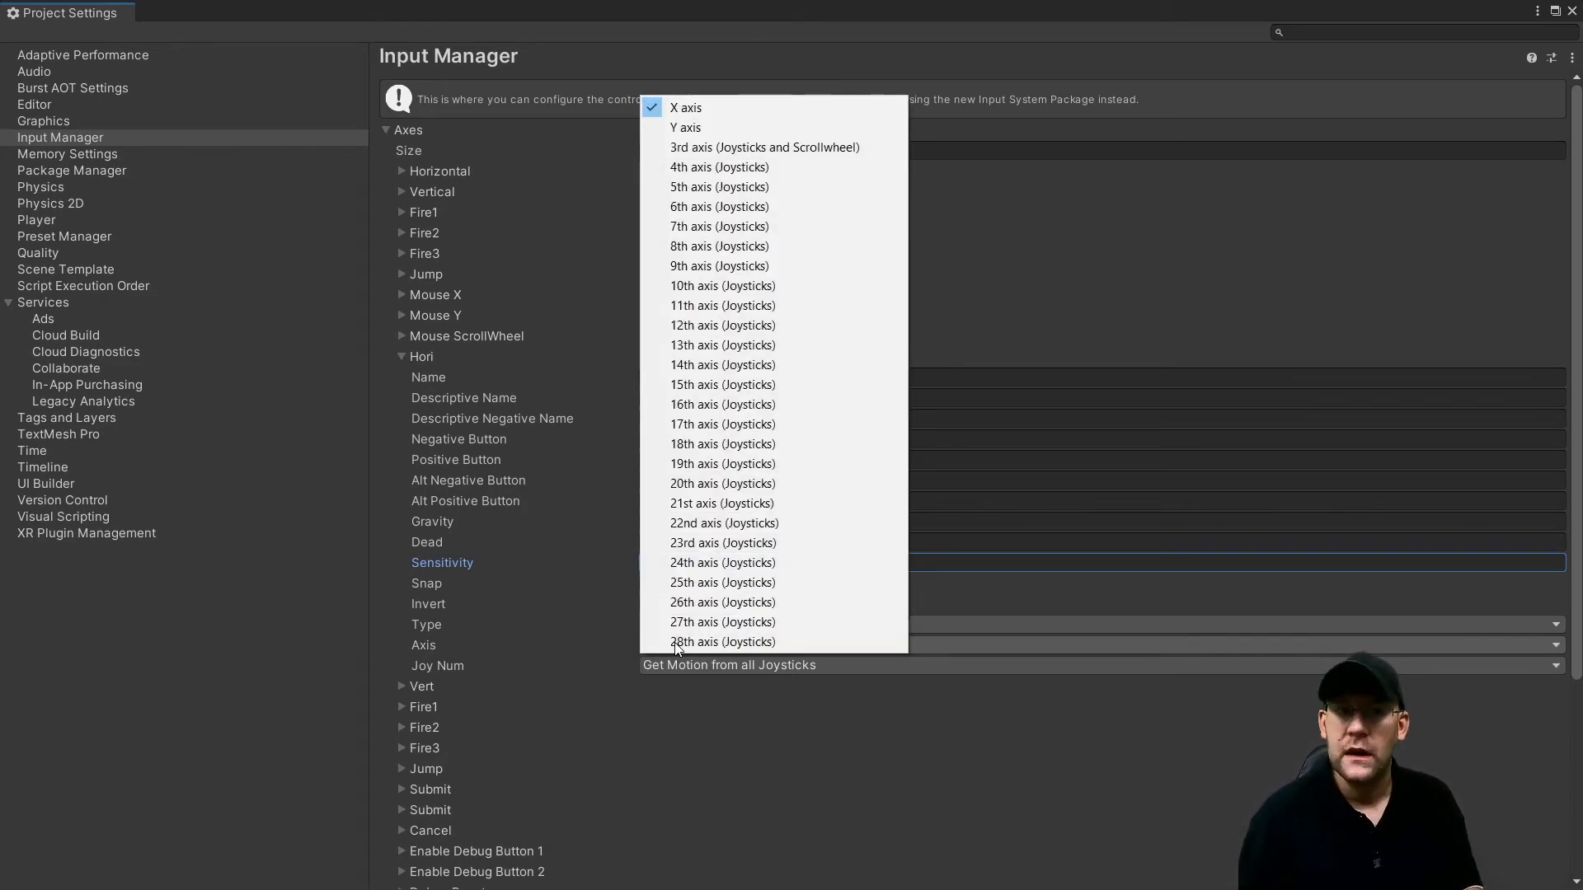
left_click(724, 186)
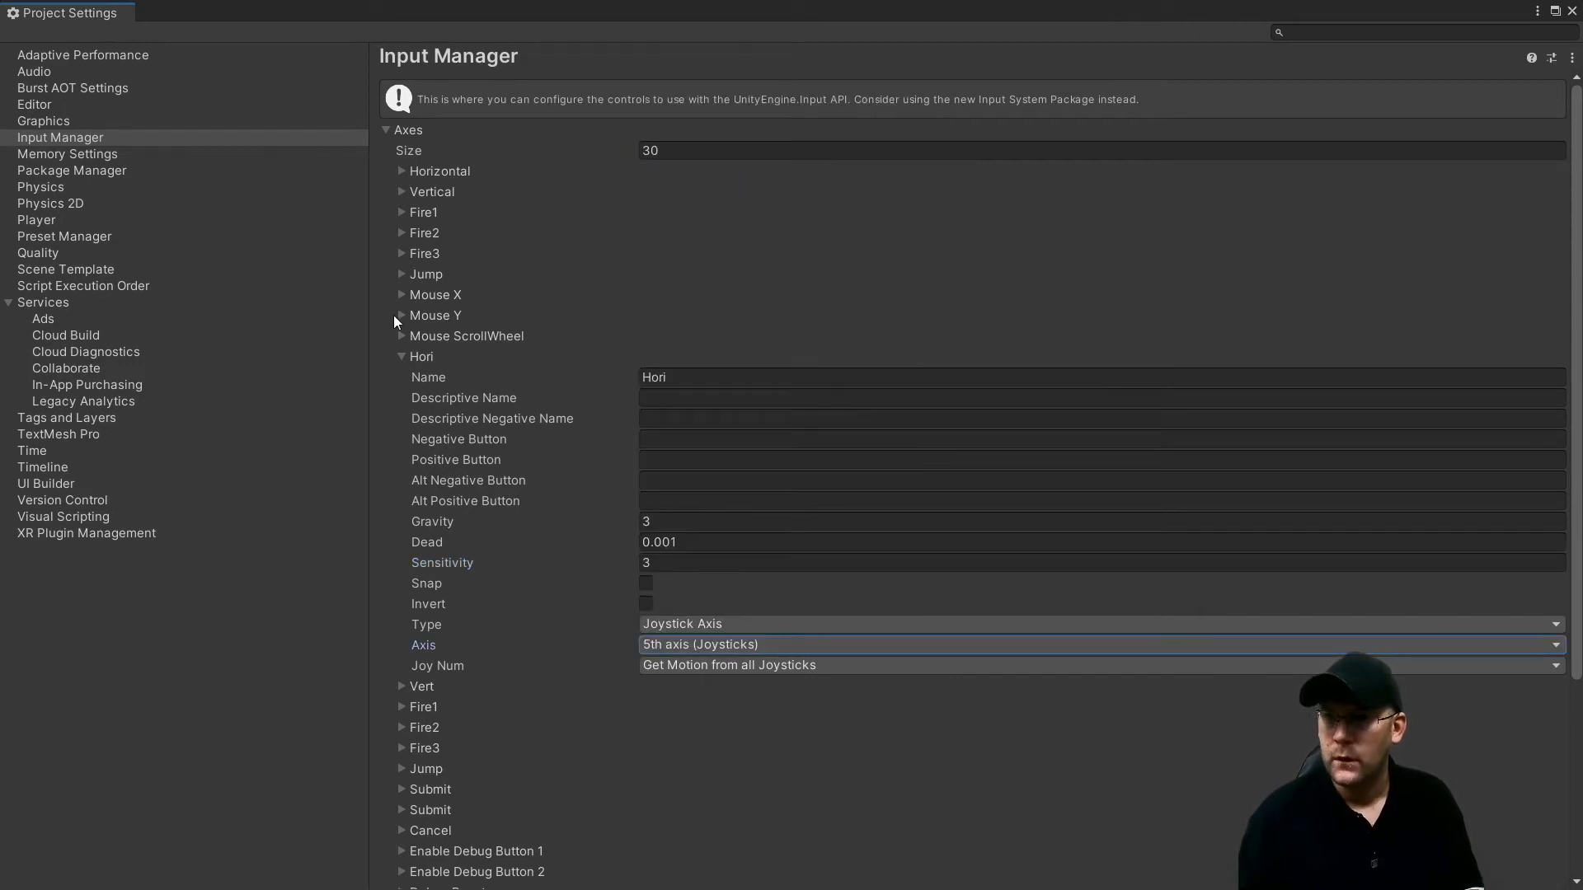
Set the Vert axis's gravity to 3, dead to 0.001 and sensitivity to 3
left_click(399, 357)
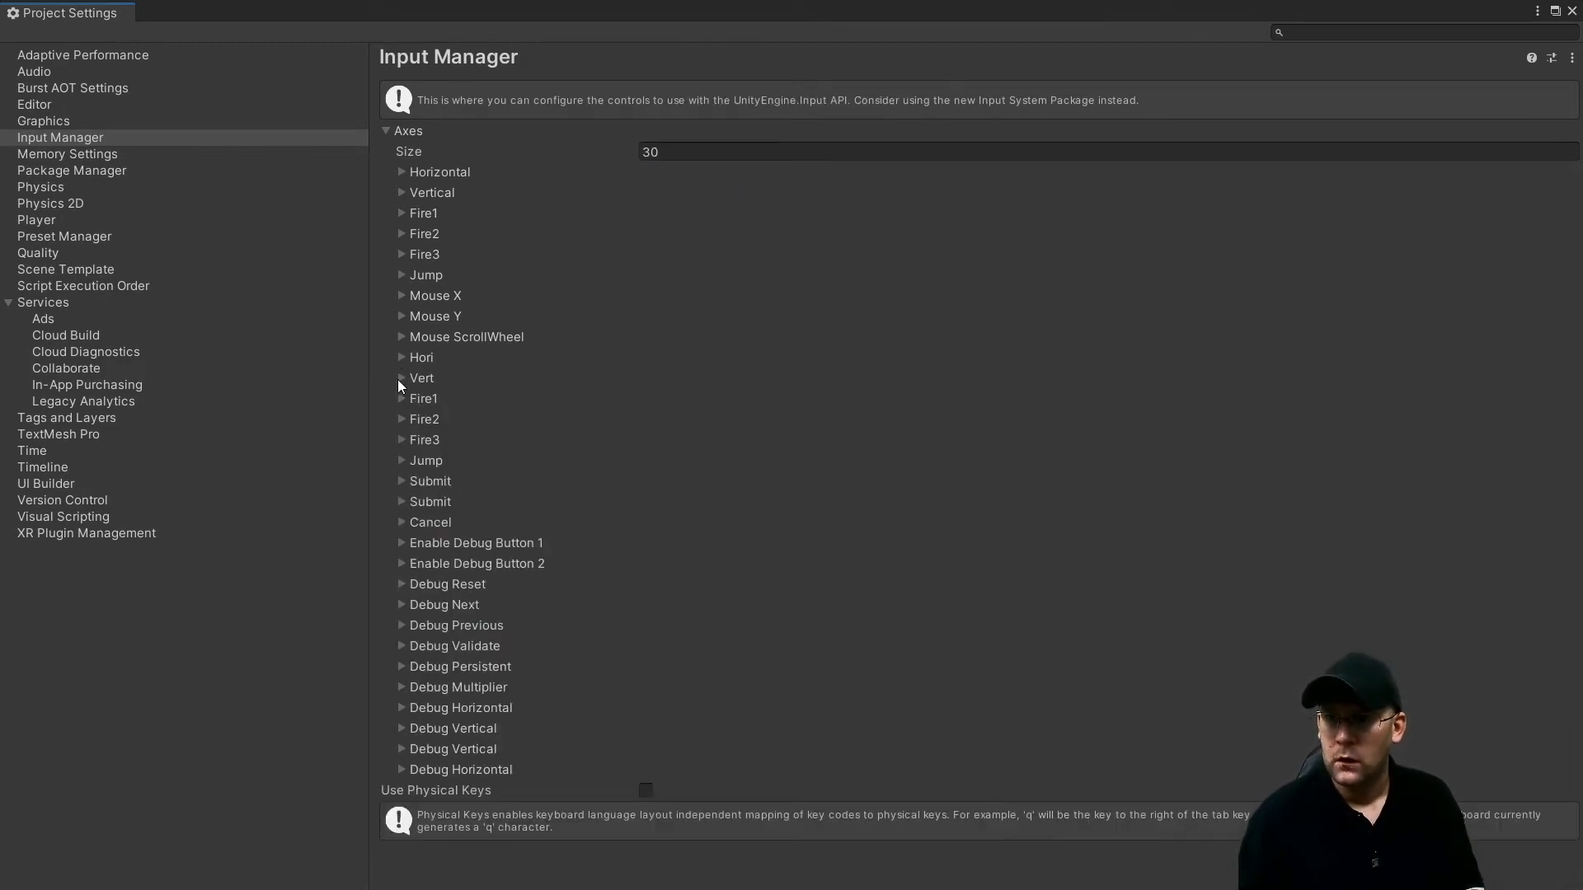
left_click(400, 379)
left_click(699, 544)
type("3")
key("Tab")
type("0.001")
key("Tab")
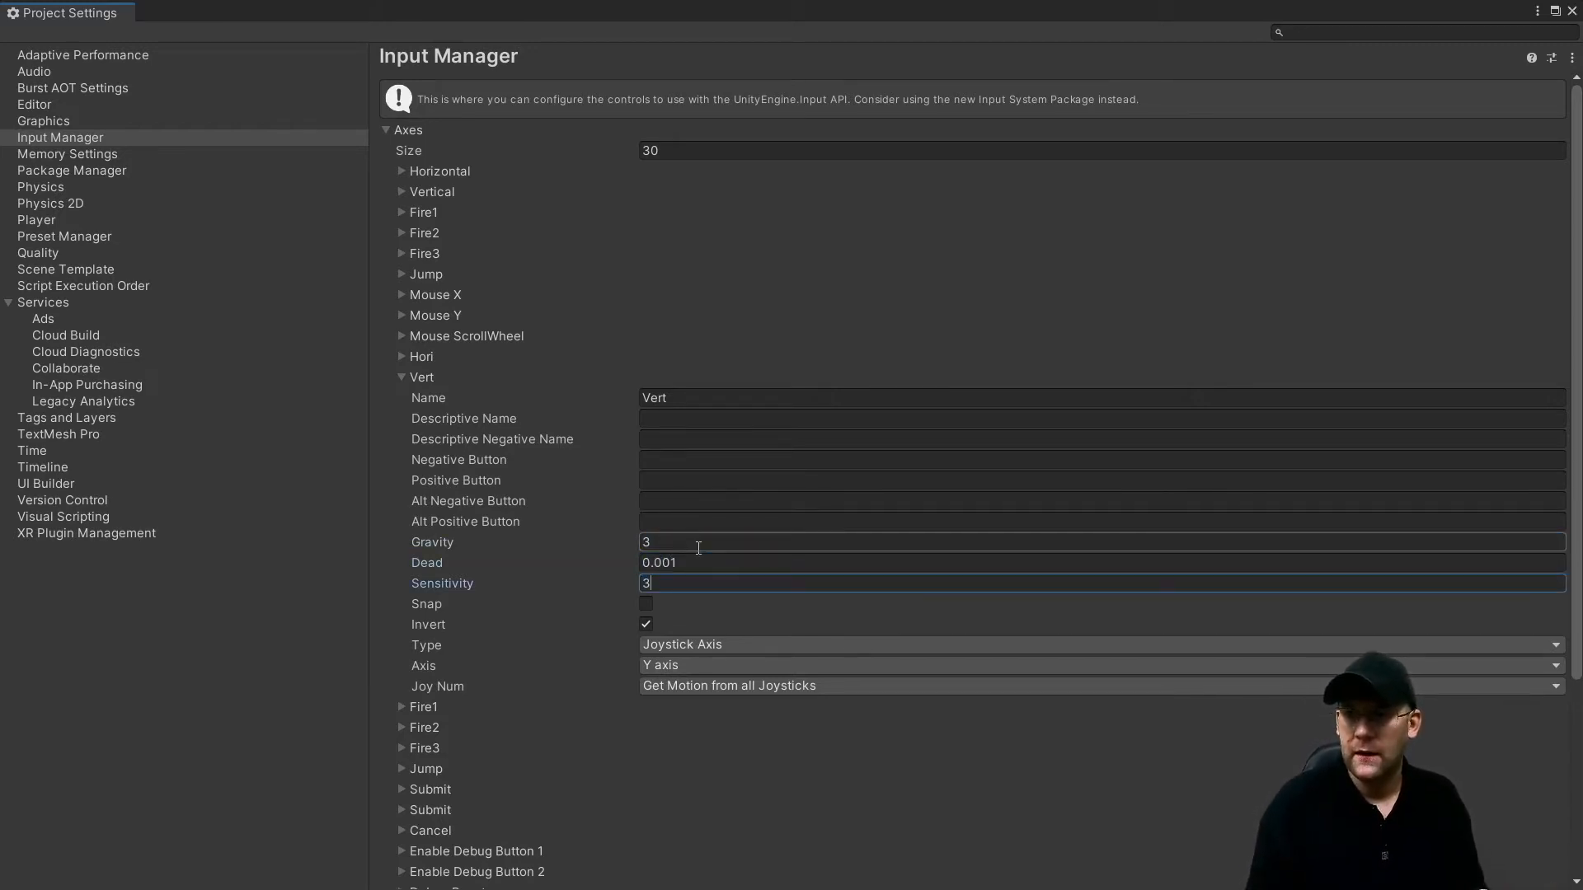
Turn off Invert for the Vert axis and set its axis to 4th axis (Joysticks)
left_click(647, 624)
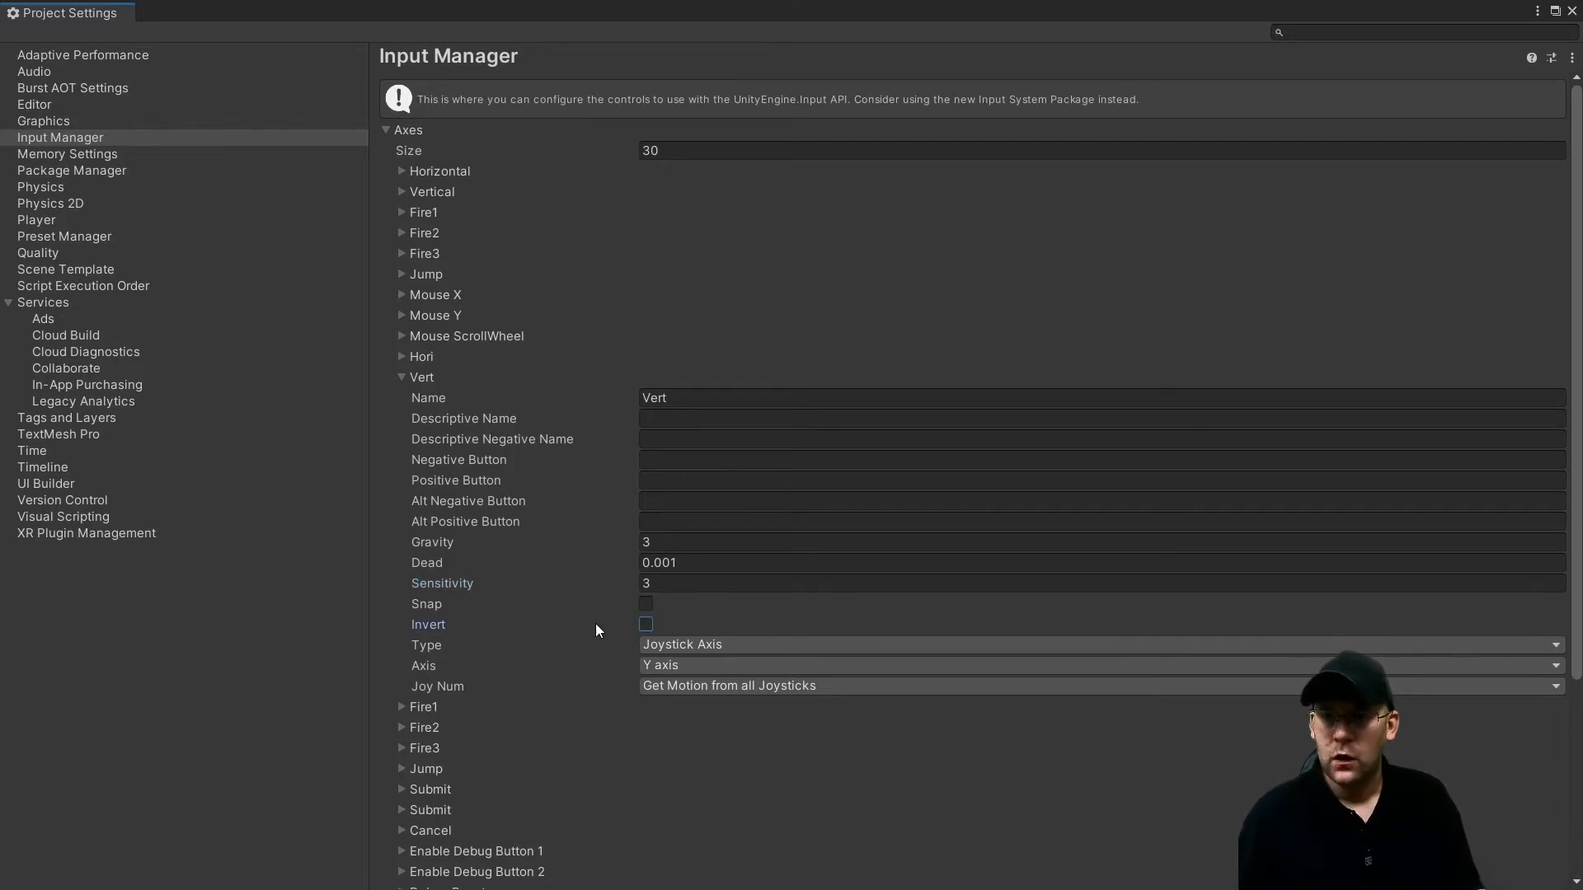
left_click(666, 665)
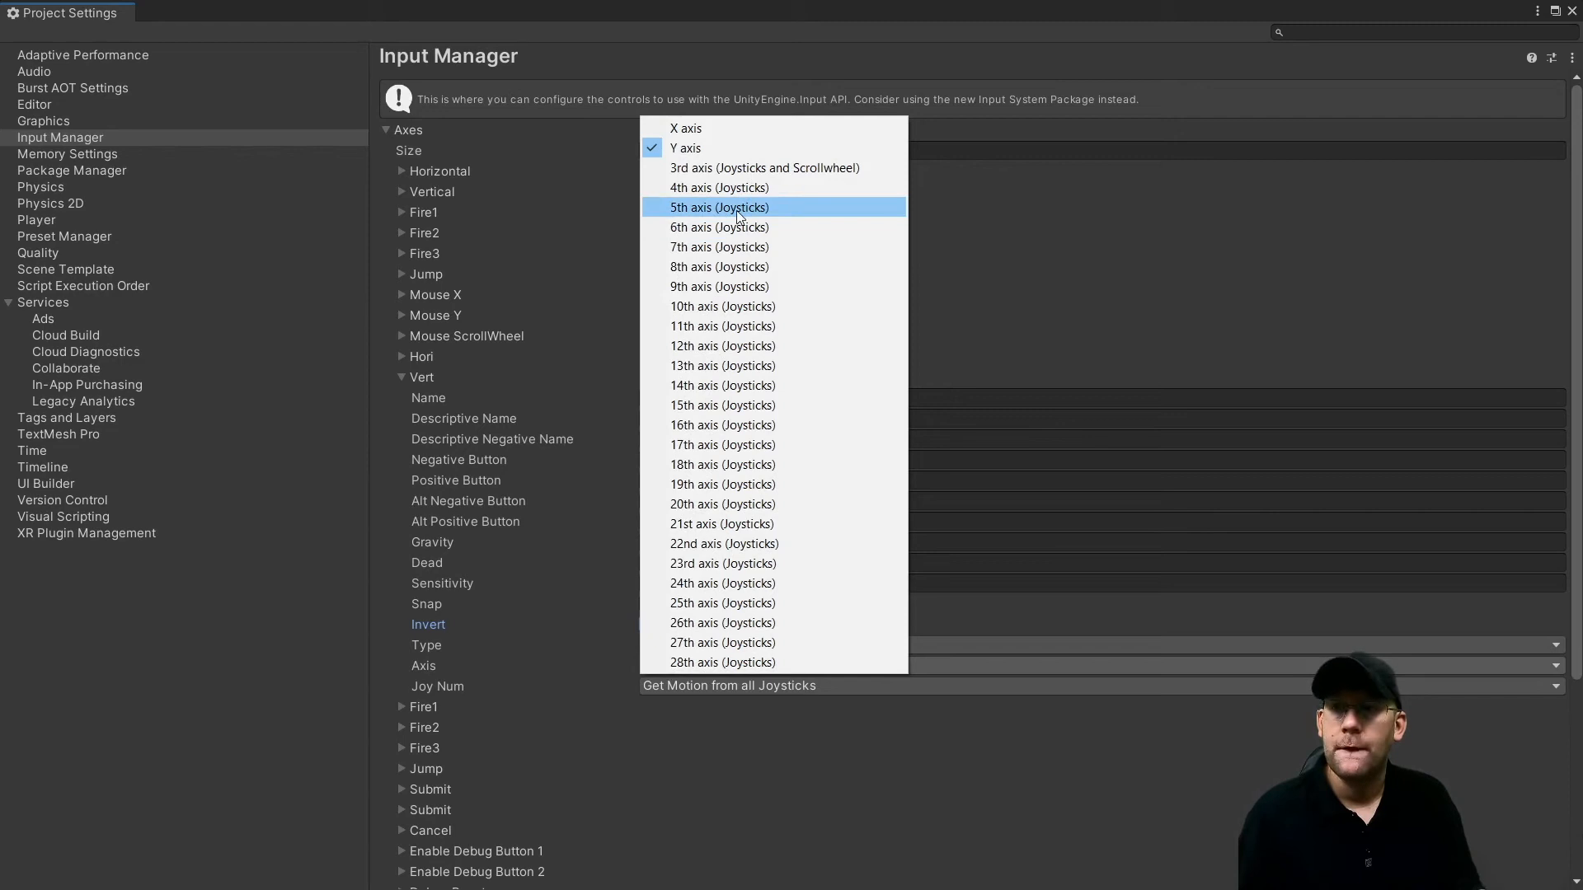
left_click(736, 194)
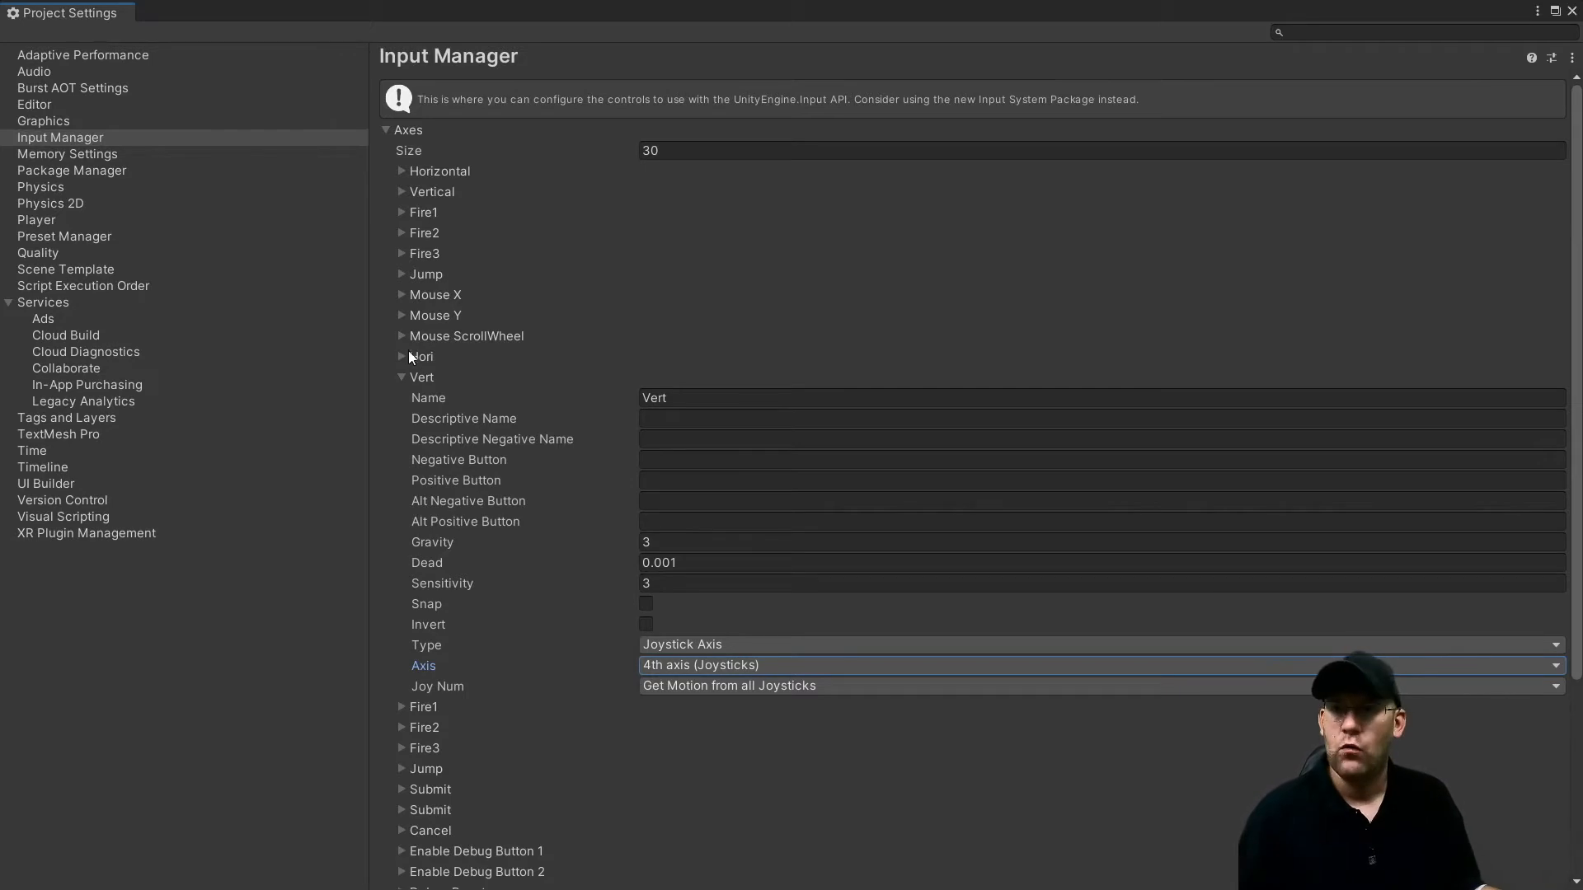
Duplicate the Vert axis entry in the axes list
left_click(404, 379)
left_click(424, 381)
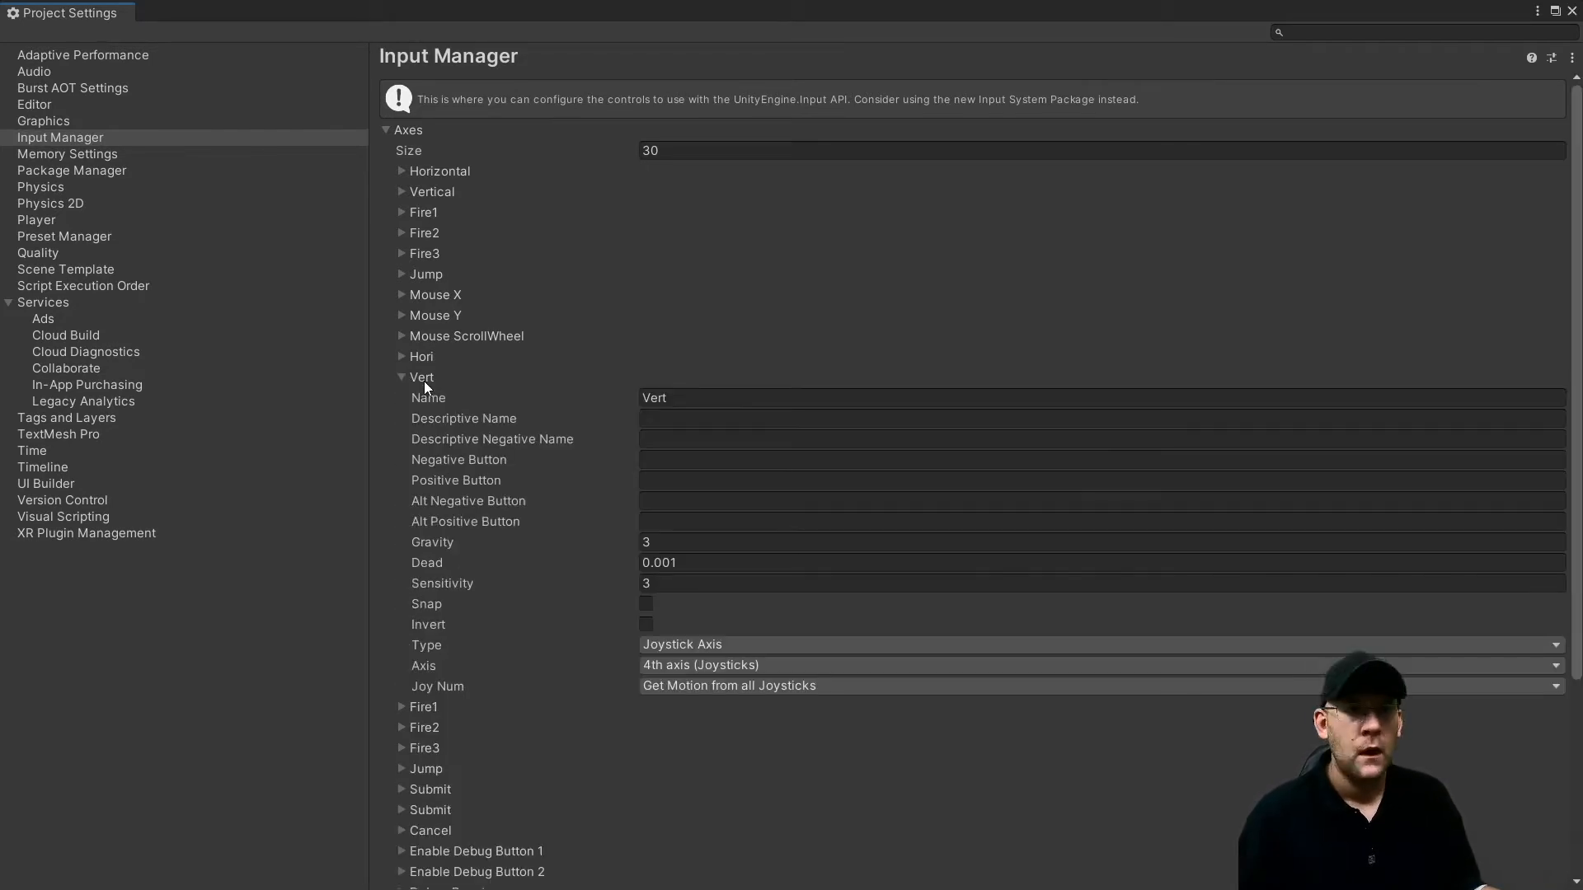
left_click(399, 377)
left_click(432, 378)
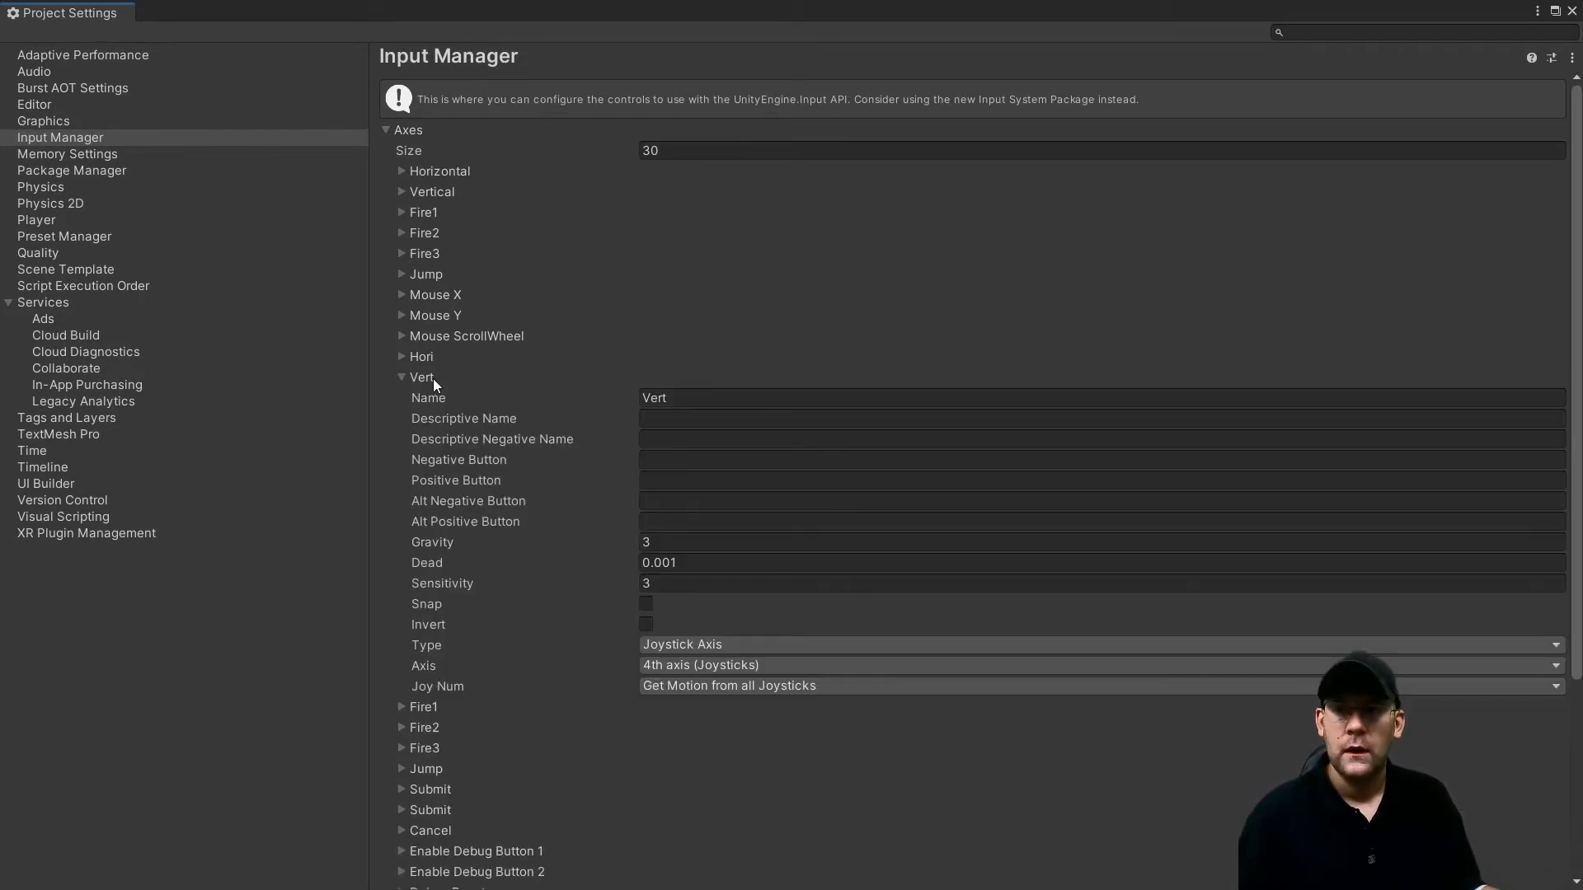
right_click(422, 379)
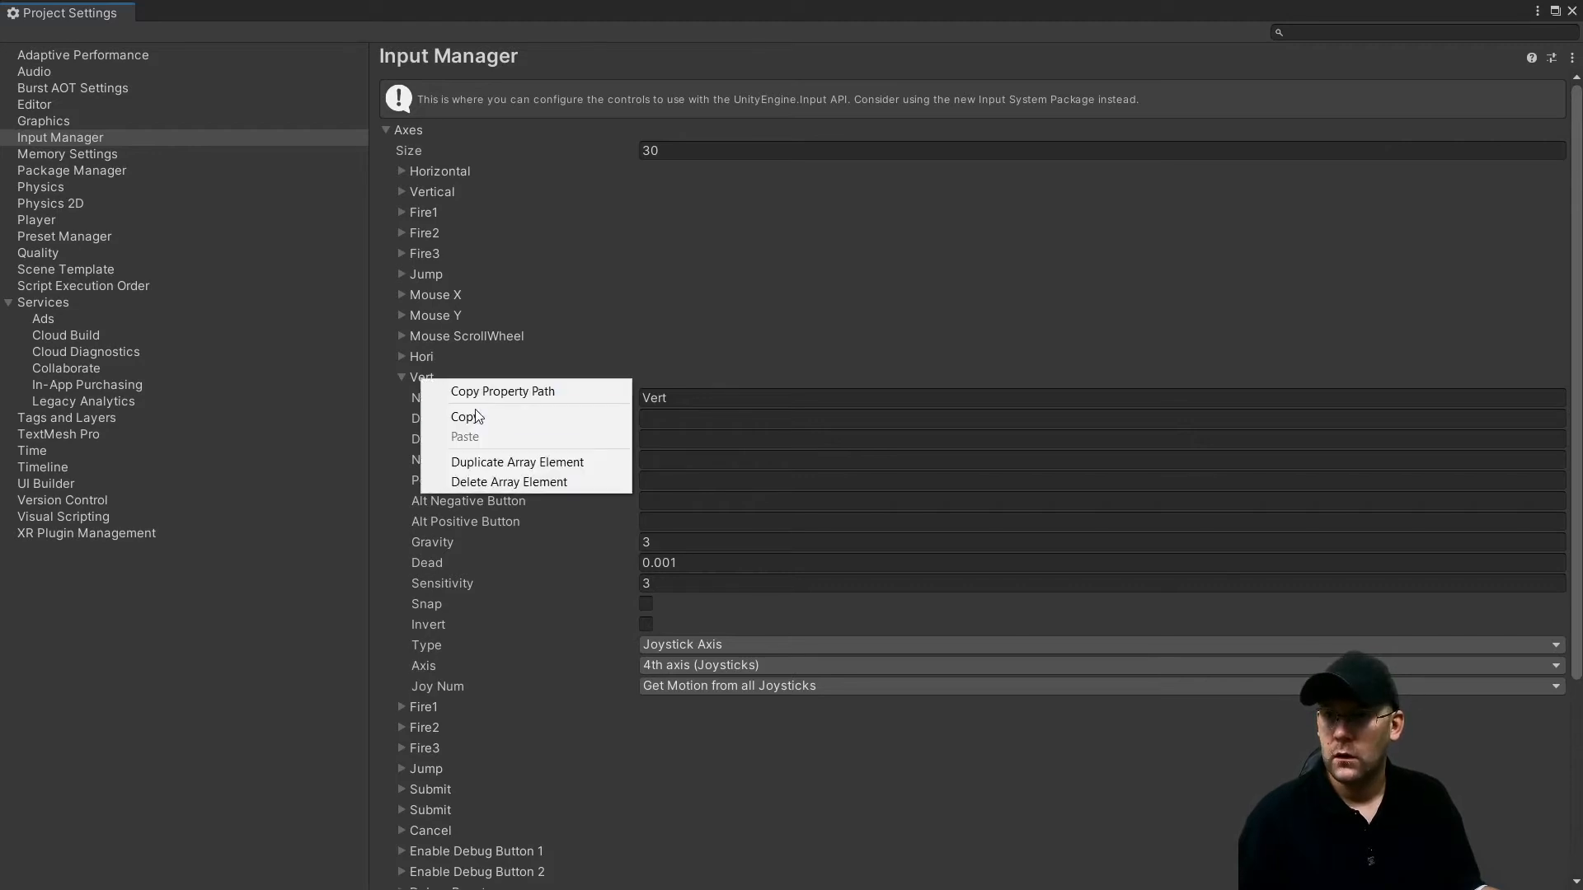
left_click(482, 462)
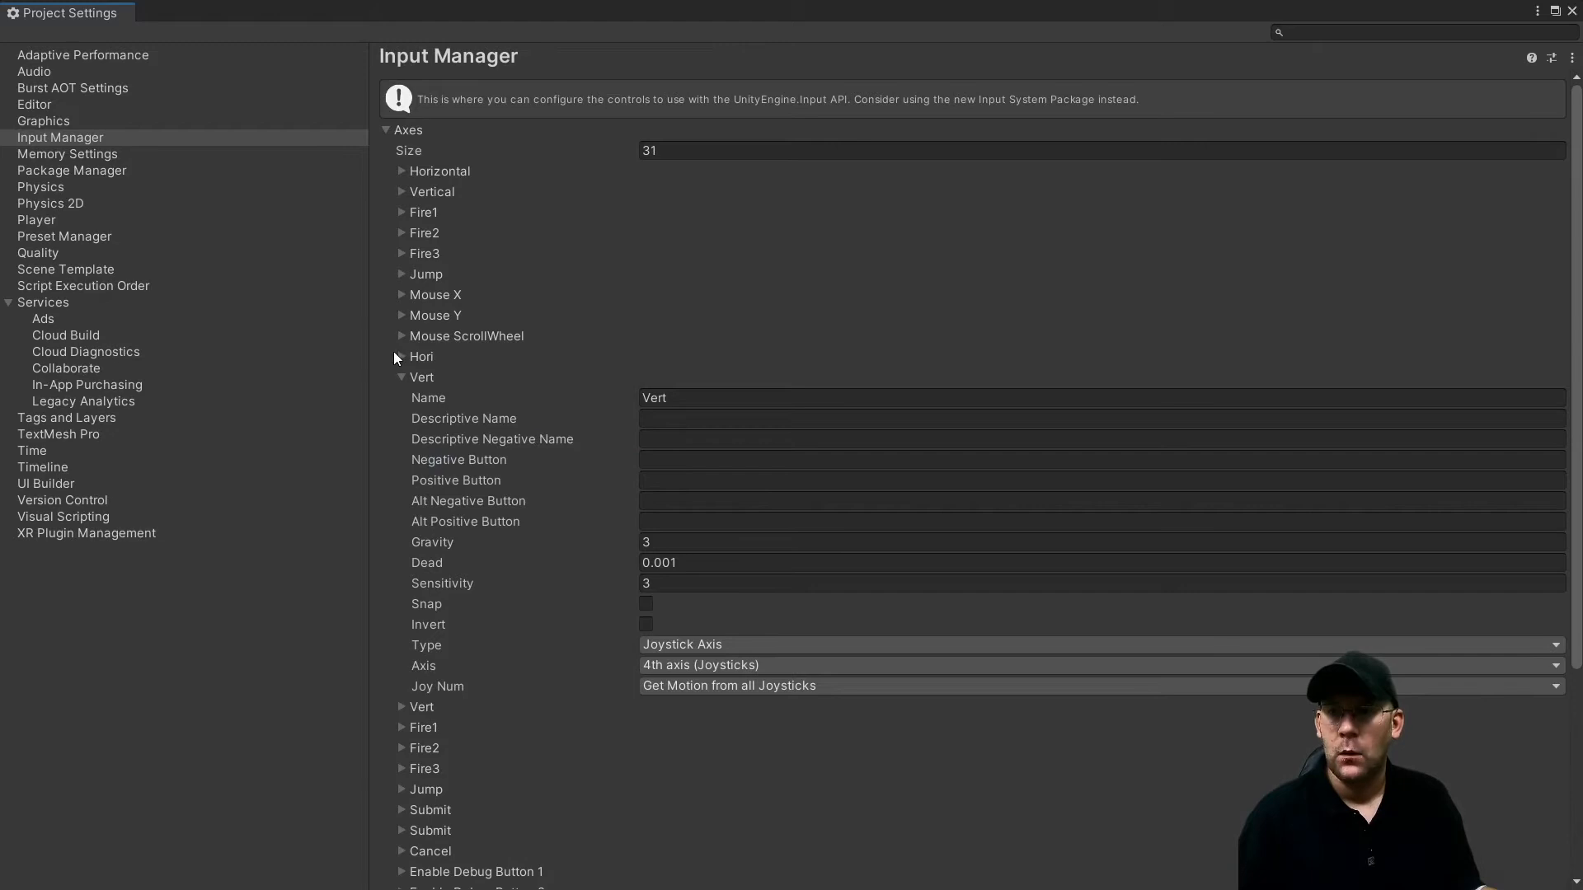
Rename the second Vert entry to LT and restore the Project Settings window to its smaller size
left_click(402, 377)
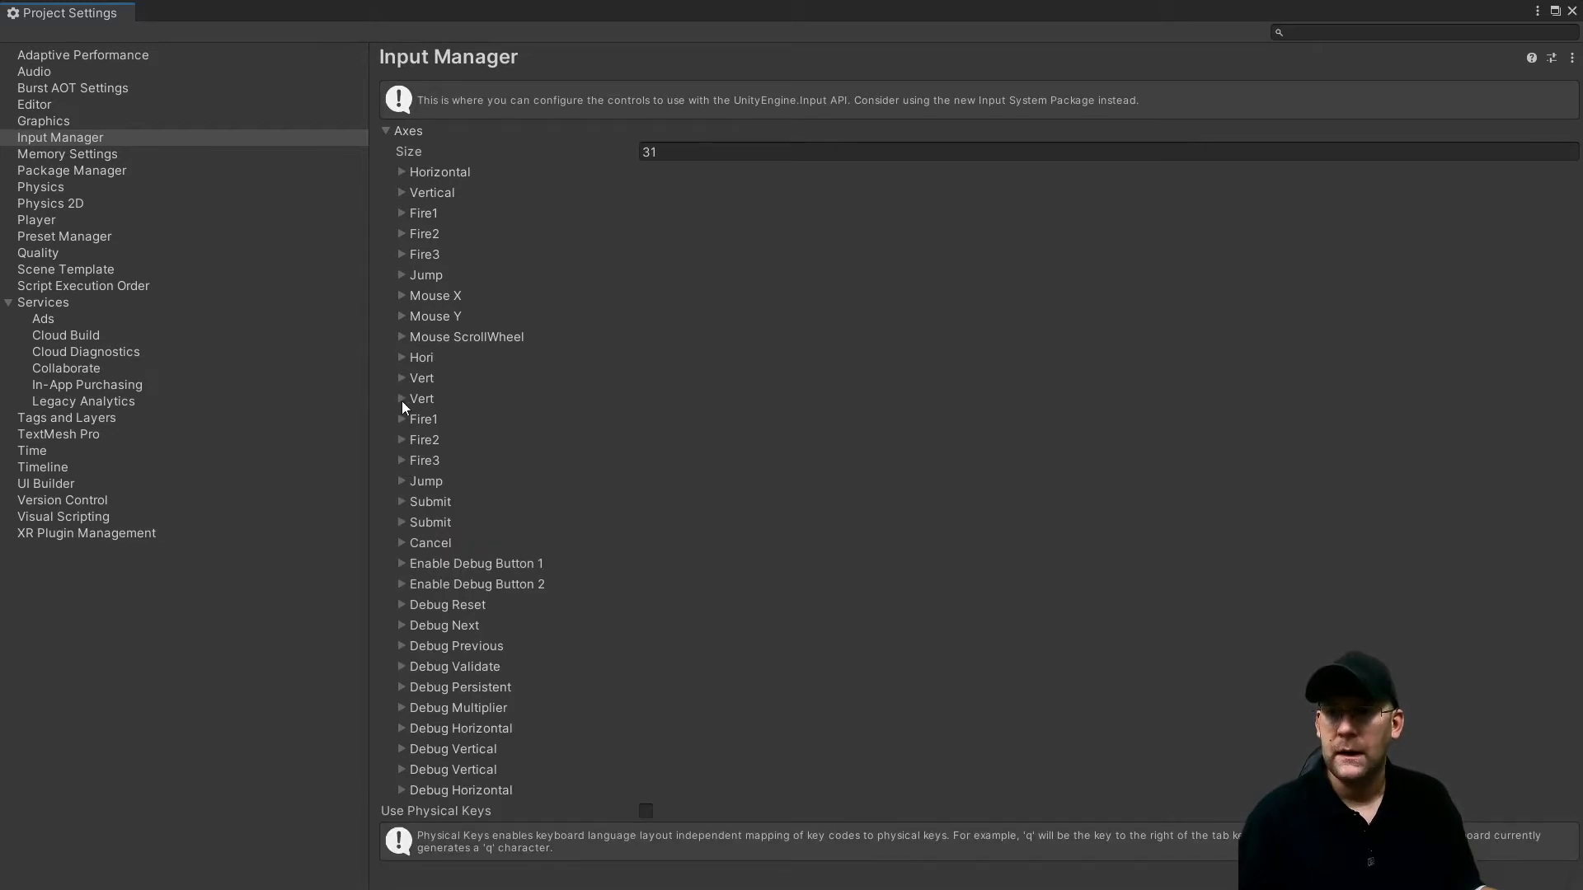
left_click(402, 400)
left_click_drag(834, 419, 508, 406)
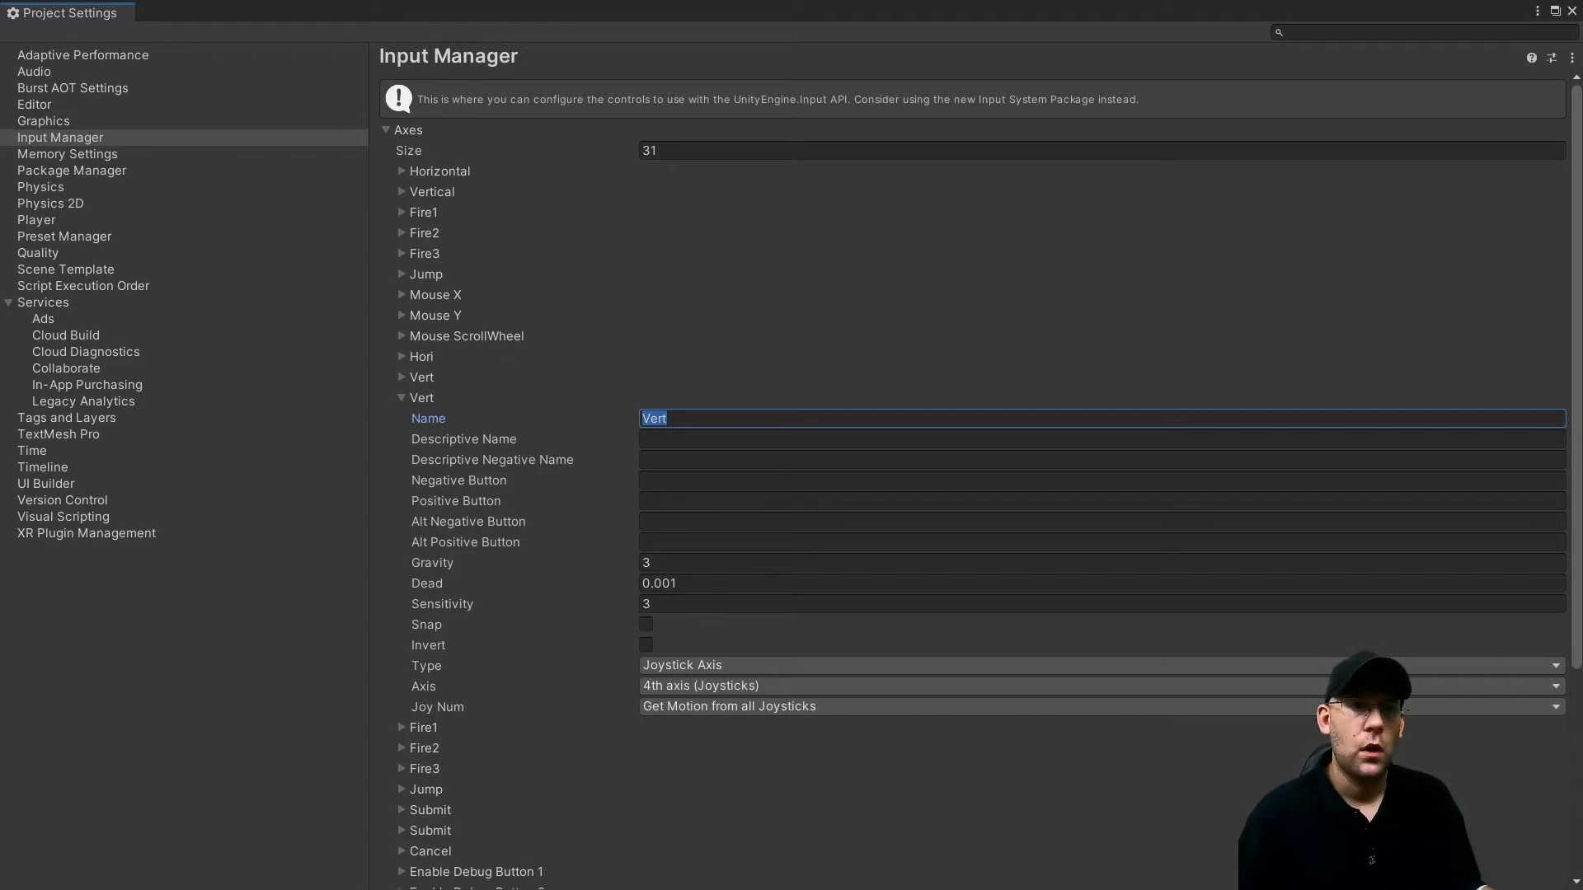
left_click(667, 419)
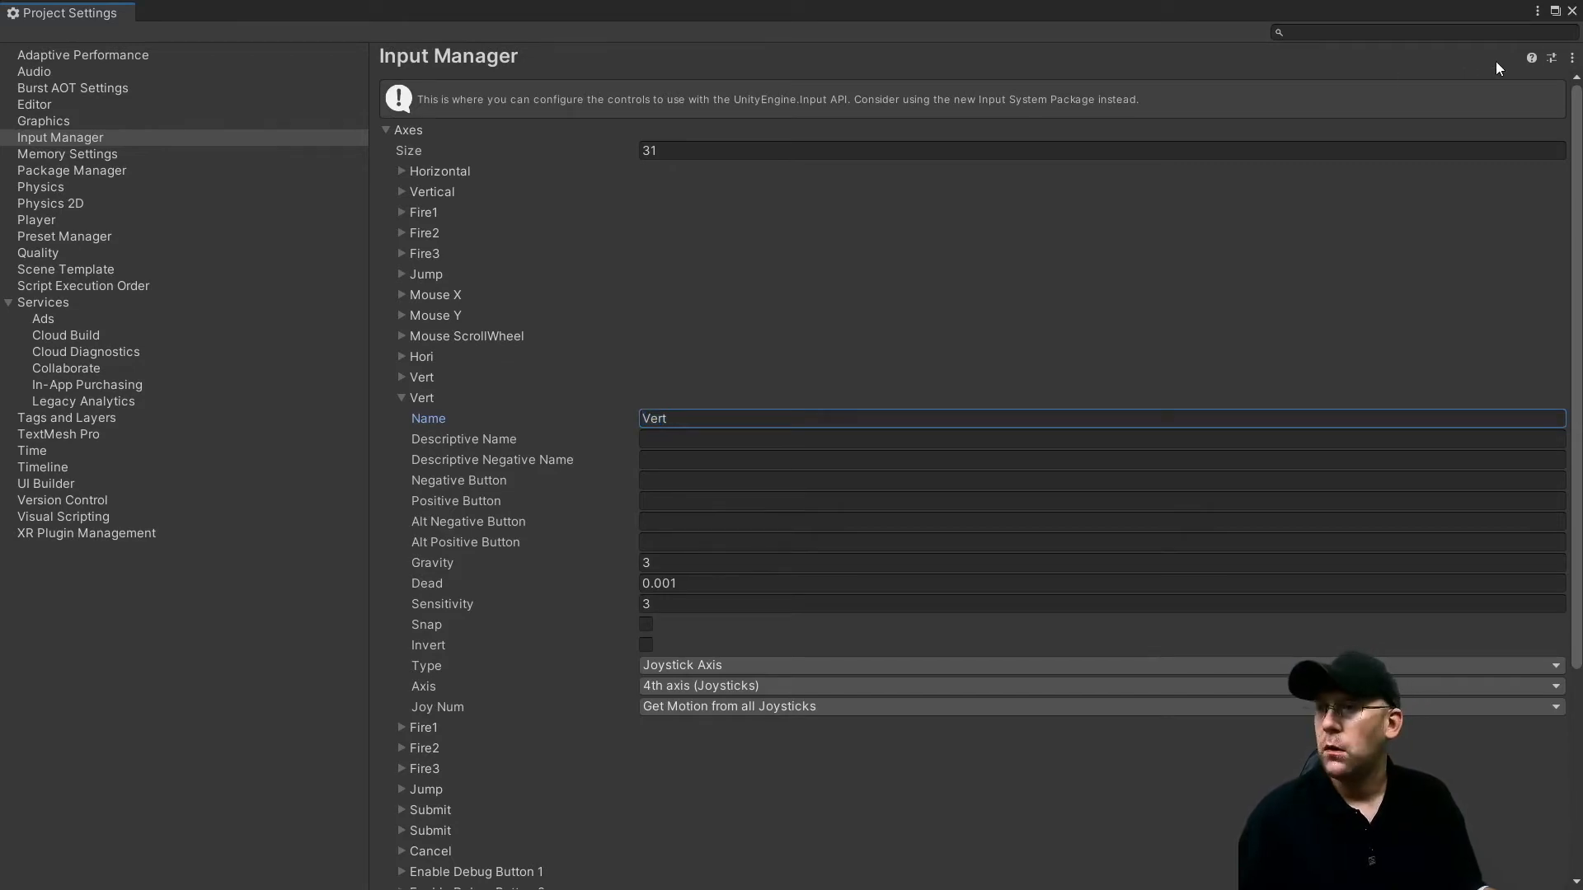
left_click(1555, 11)
mouse_move(619, 122)
left_mouse_down()
mouse_move(987, 120)
mouse_move(1225, 206)
mouse_move(706, 389)
mouse_move(613, 123)
left_mouse_up()
left_click(847, 521)
type("LT")
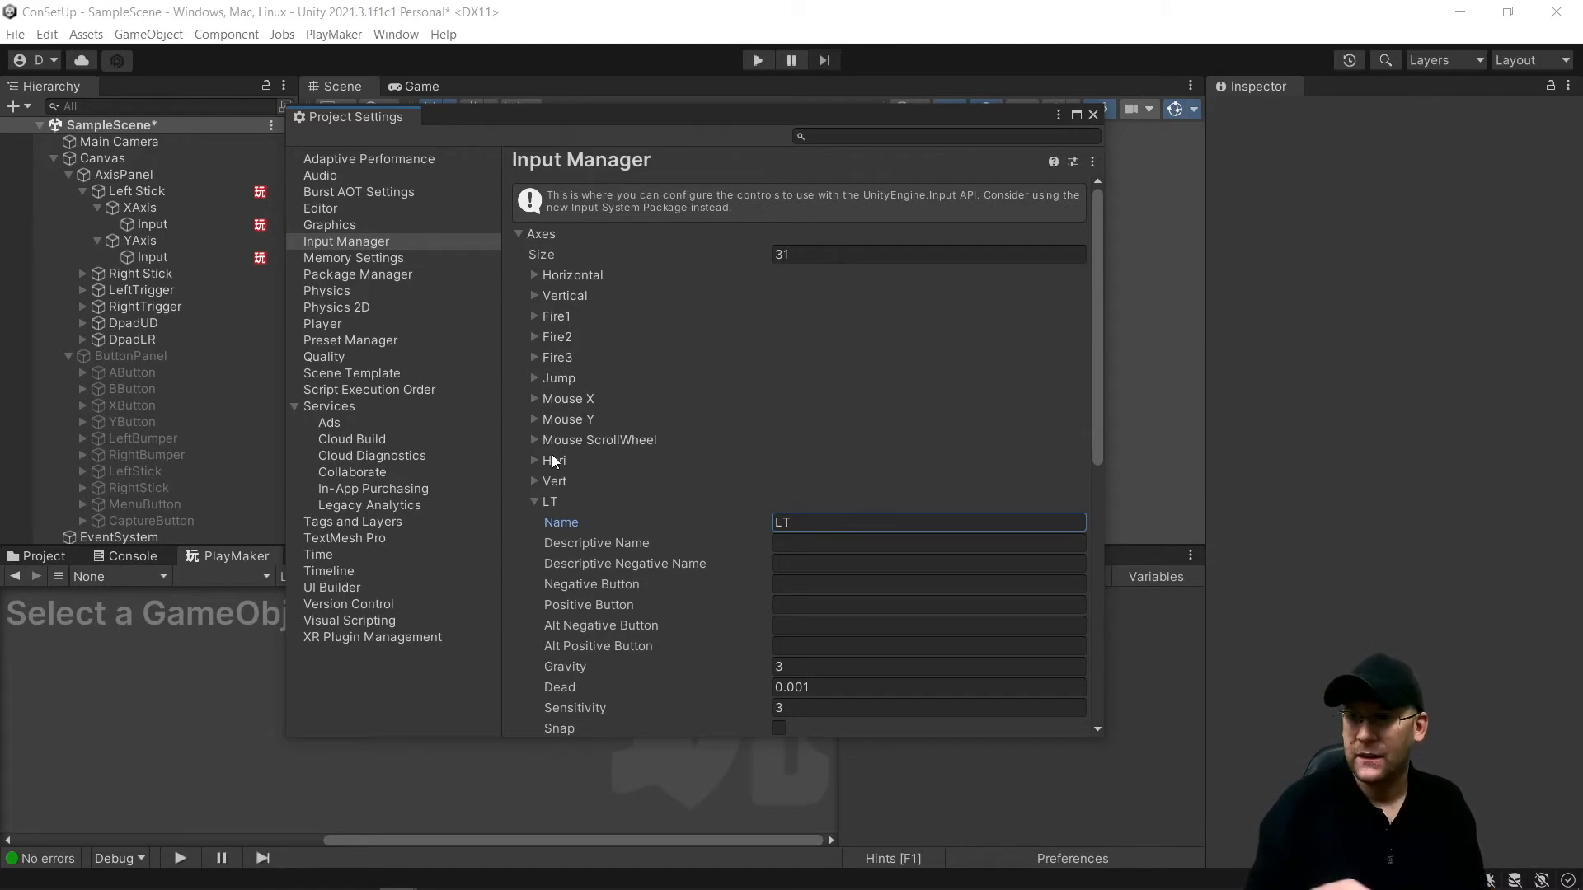
Check the L2/LT label in the scene and set the LT entry's axis to 9th axis (Joysticks)
scroll(849, 591, "down", 2)
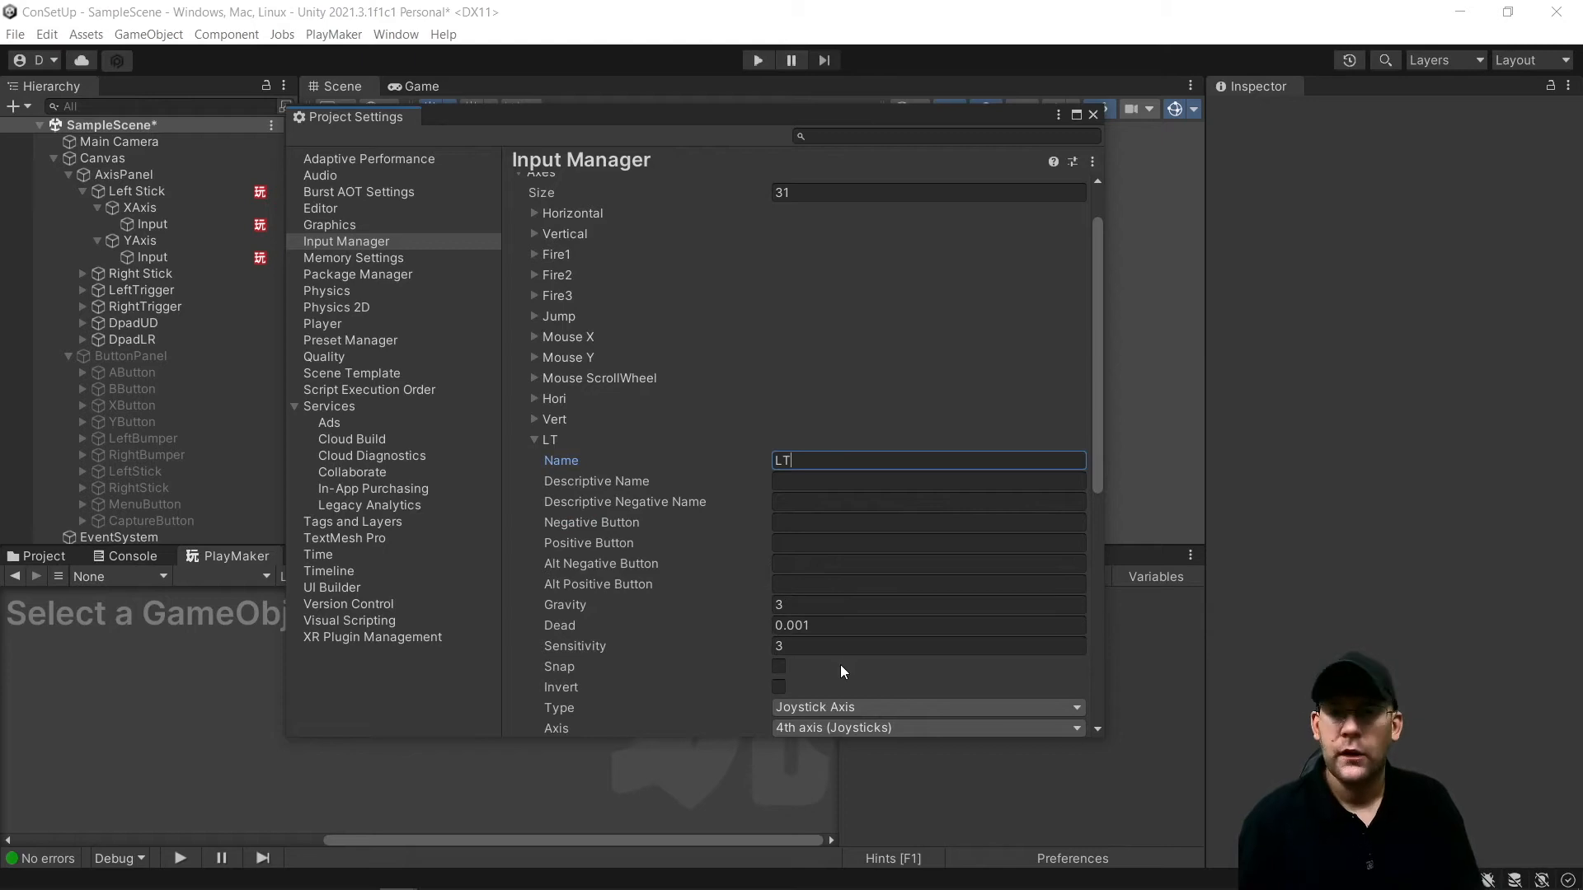
left_click_drag(562, 116, 557, 388)
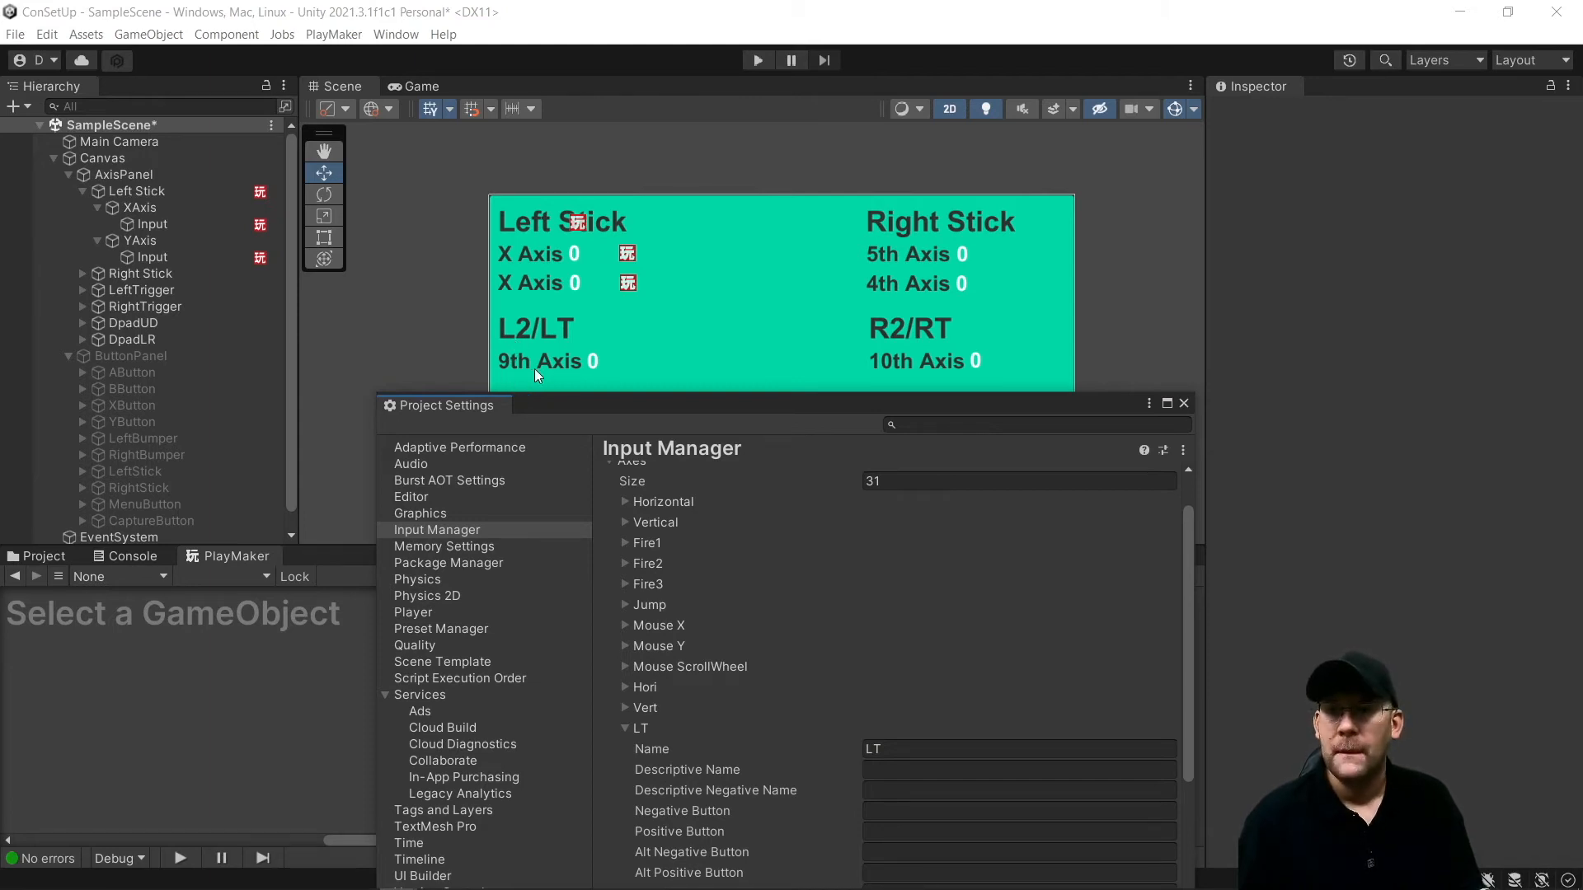
left_click_drag(635, 404, 600, 103)
left_click(915, 716)
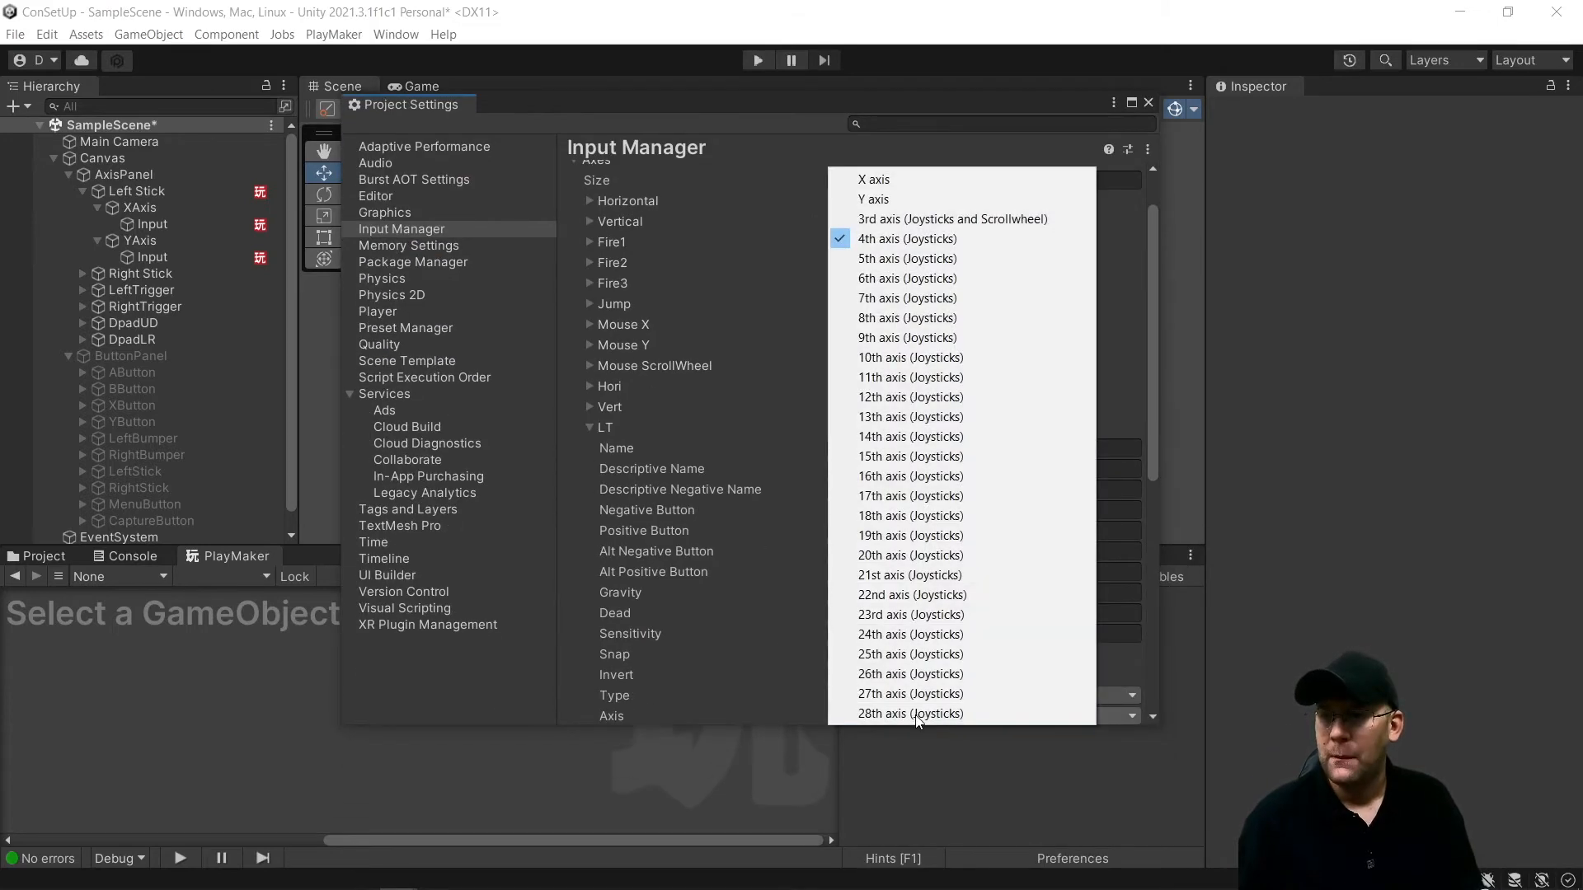
left_click(909, 338)
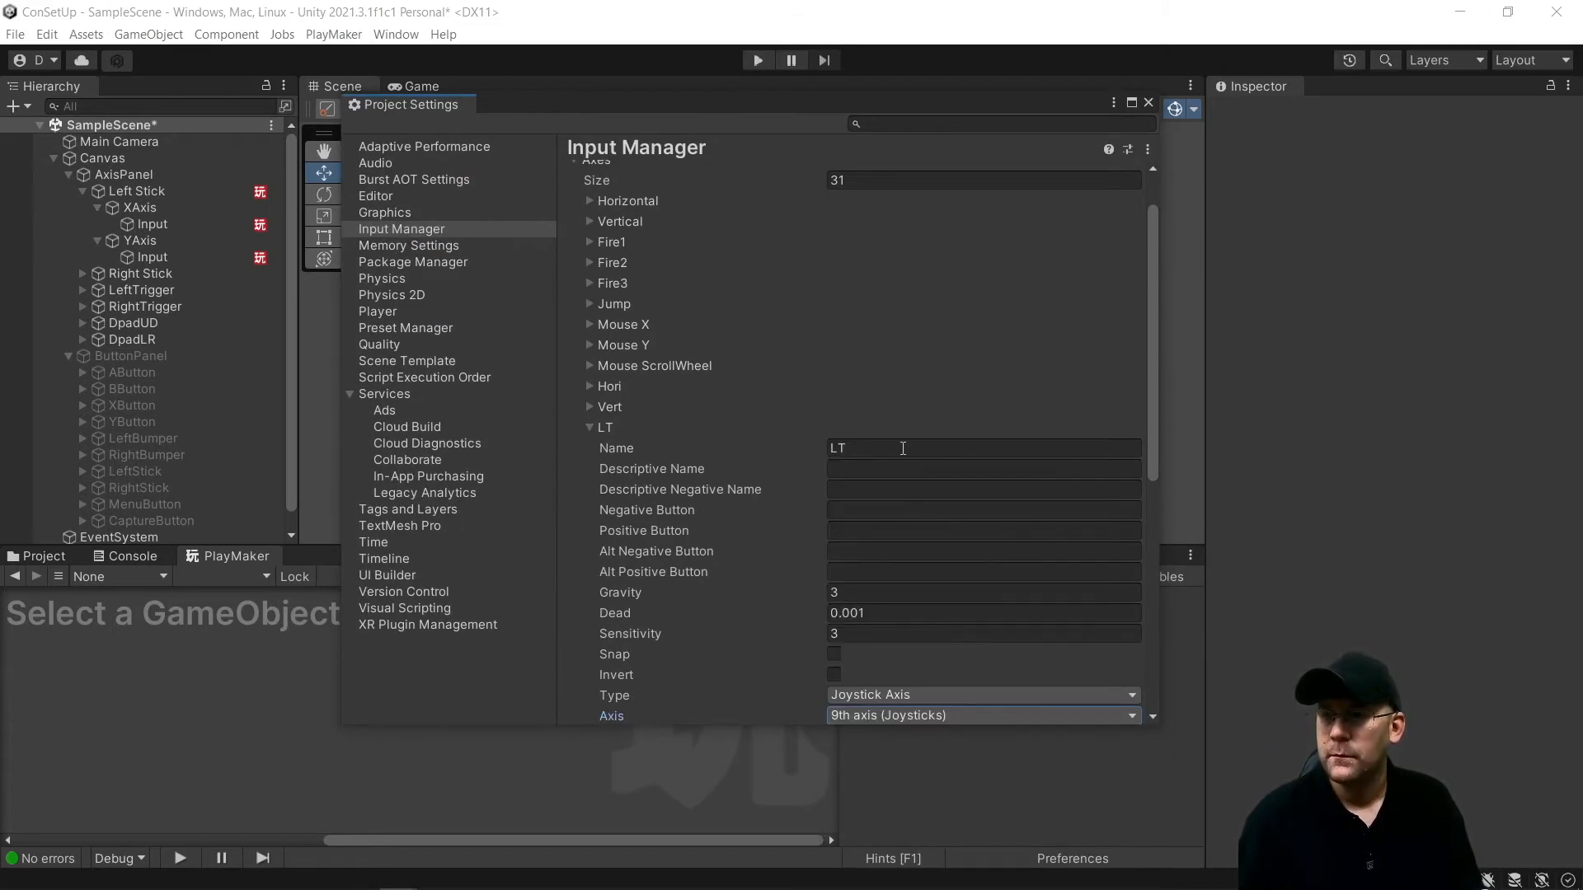
Duplicate the LT axis entry and rename the copy to RT
right_click(601, 424)
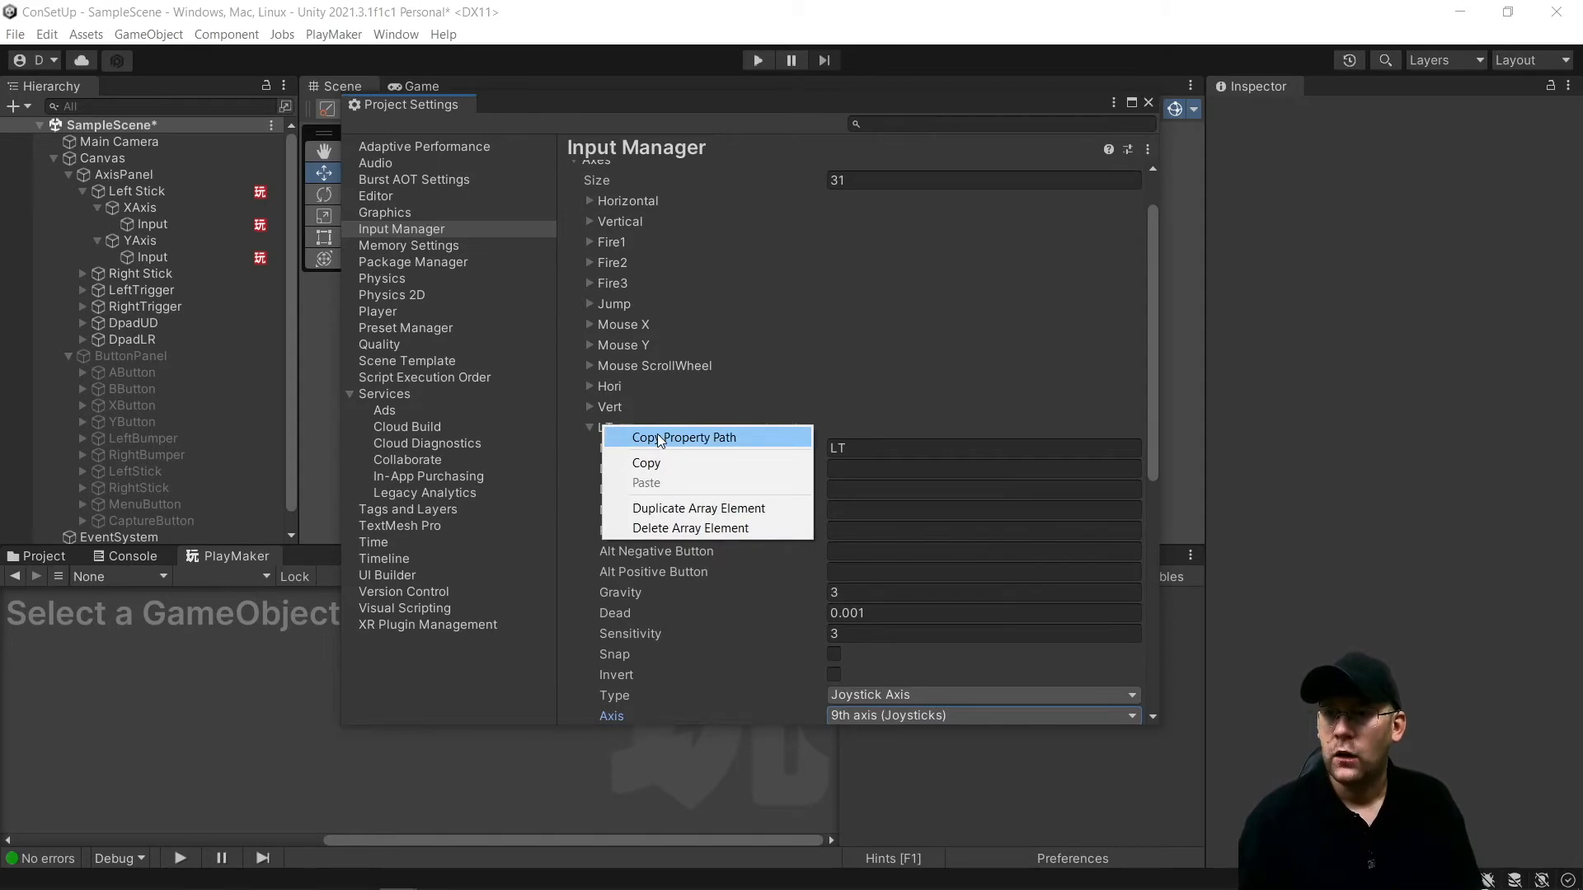
left_click(668, 508)
left_click(589, 427)
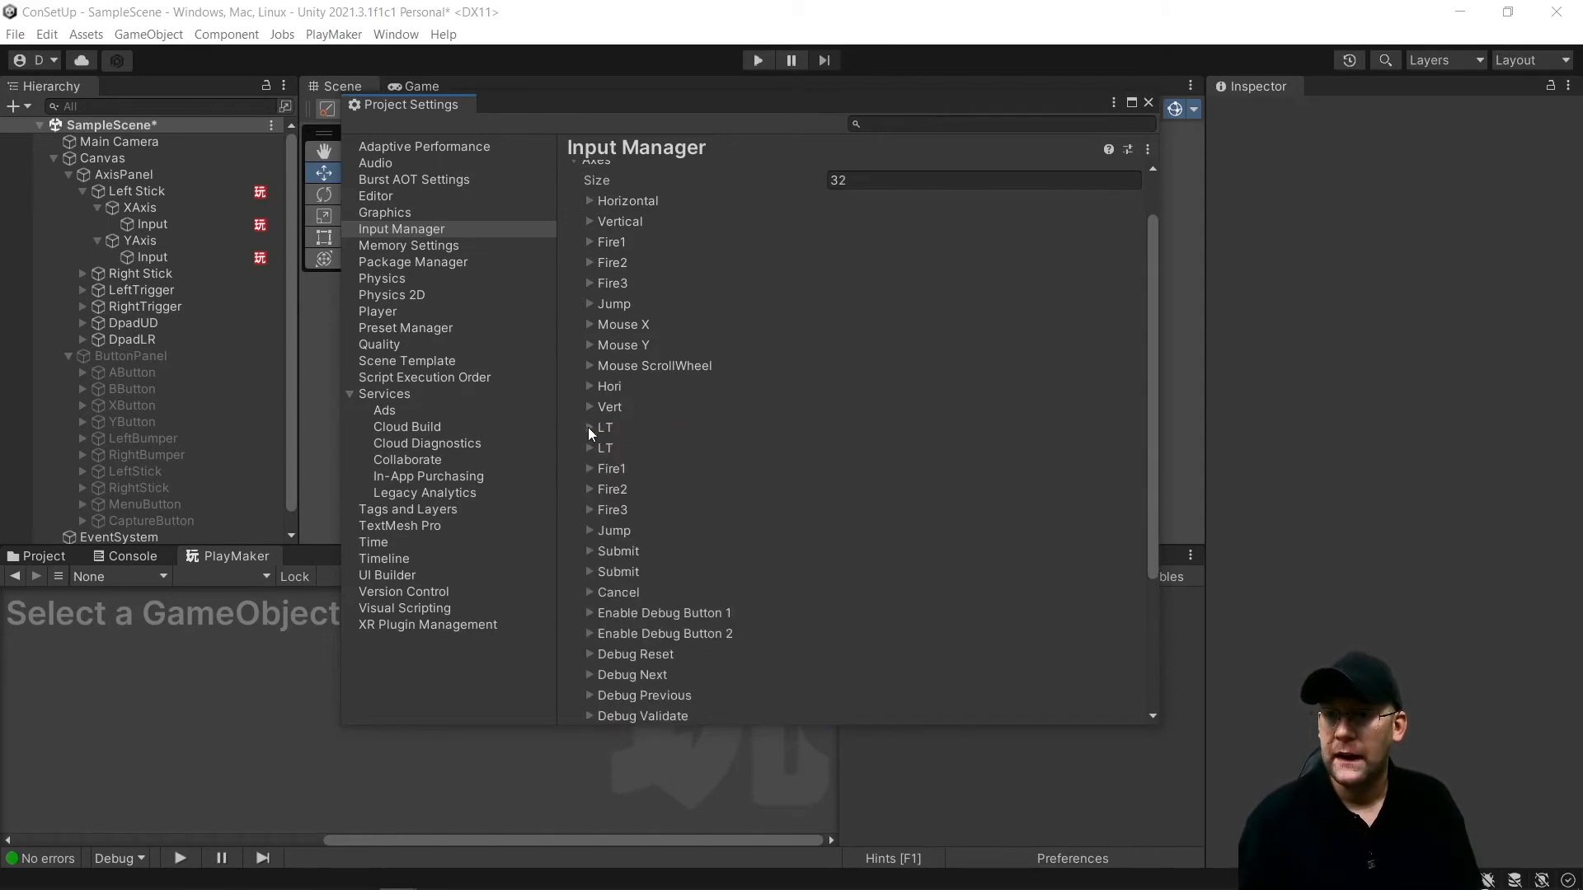
left_click(589, 448)
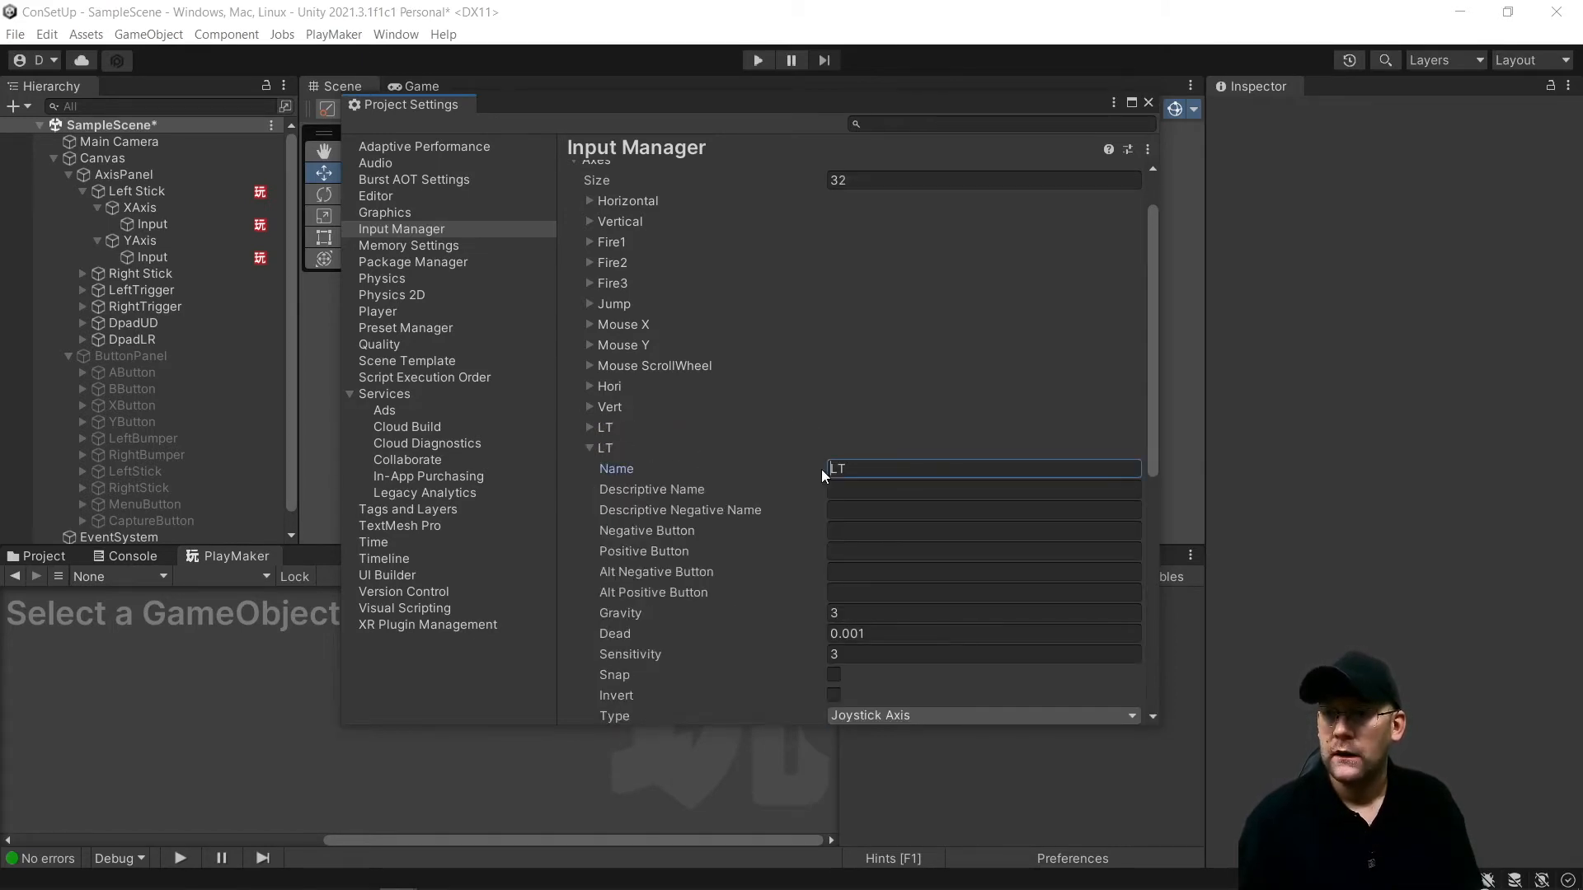
key("BackSpace")
type("R")
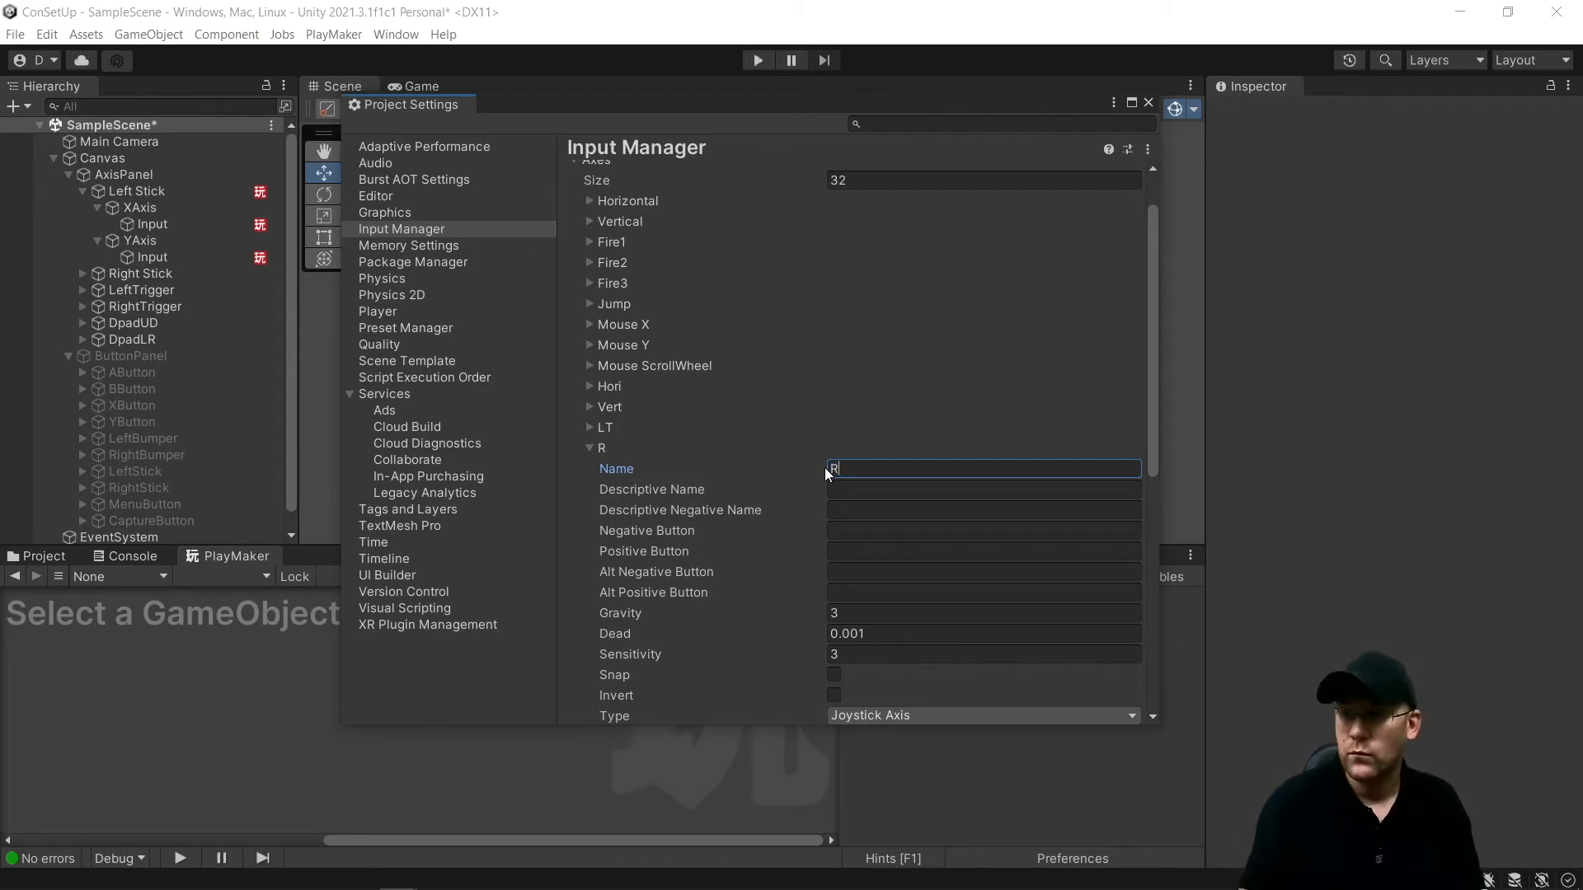
type("T")
Set the RT entry's axis to 10th axis (Joysticks) and collapse the entry
scroll(903, 594, "down", 2)
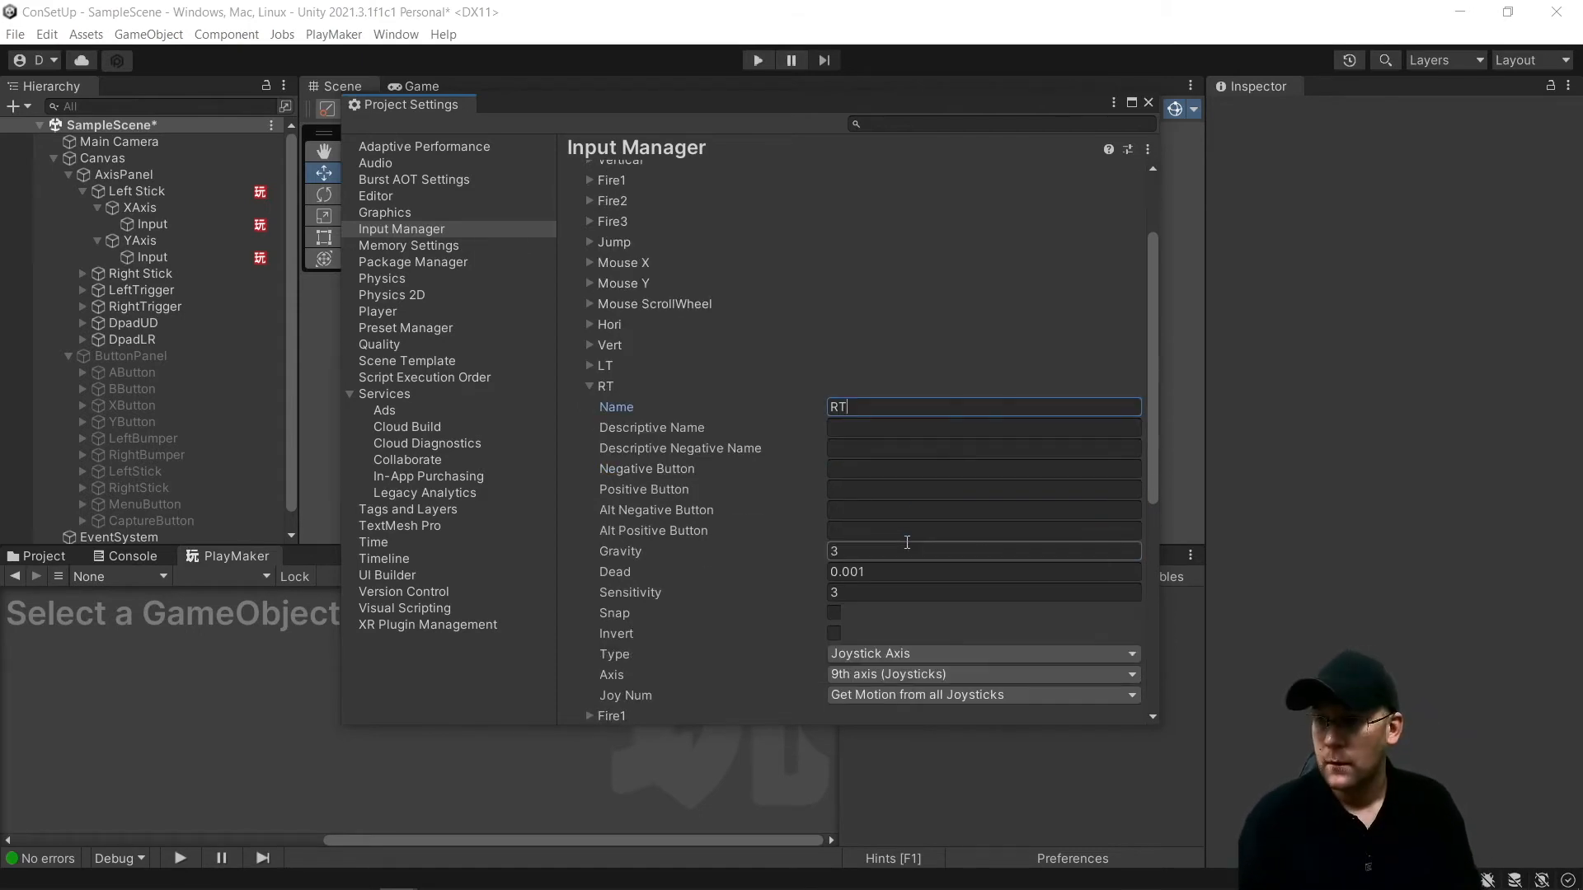
left_click(726, 121)
left_click_drag(740, 98, 772, 80)
left_click(858, 657)
left_click(881, 295)
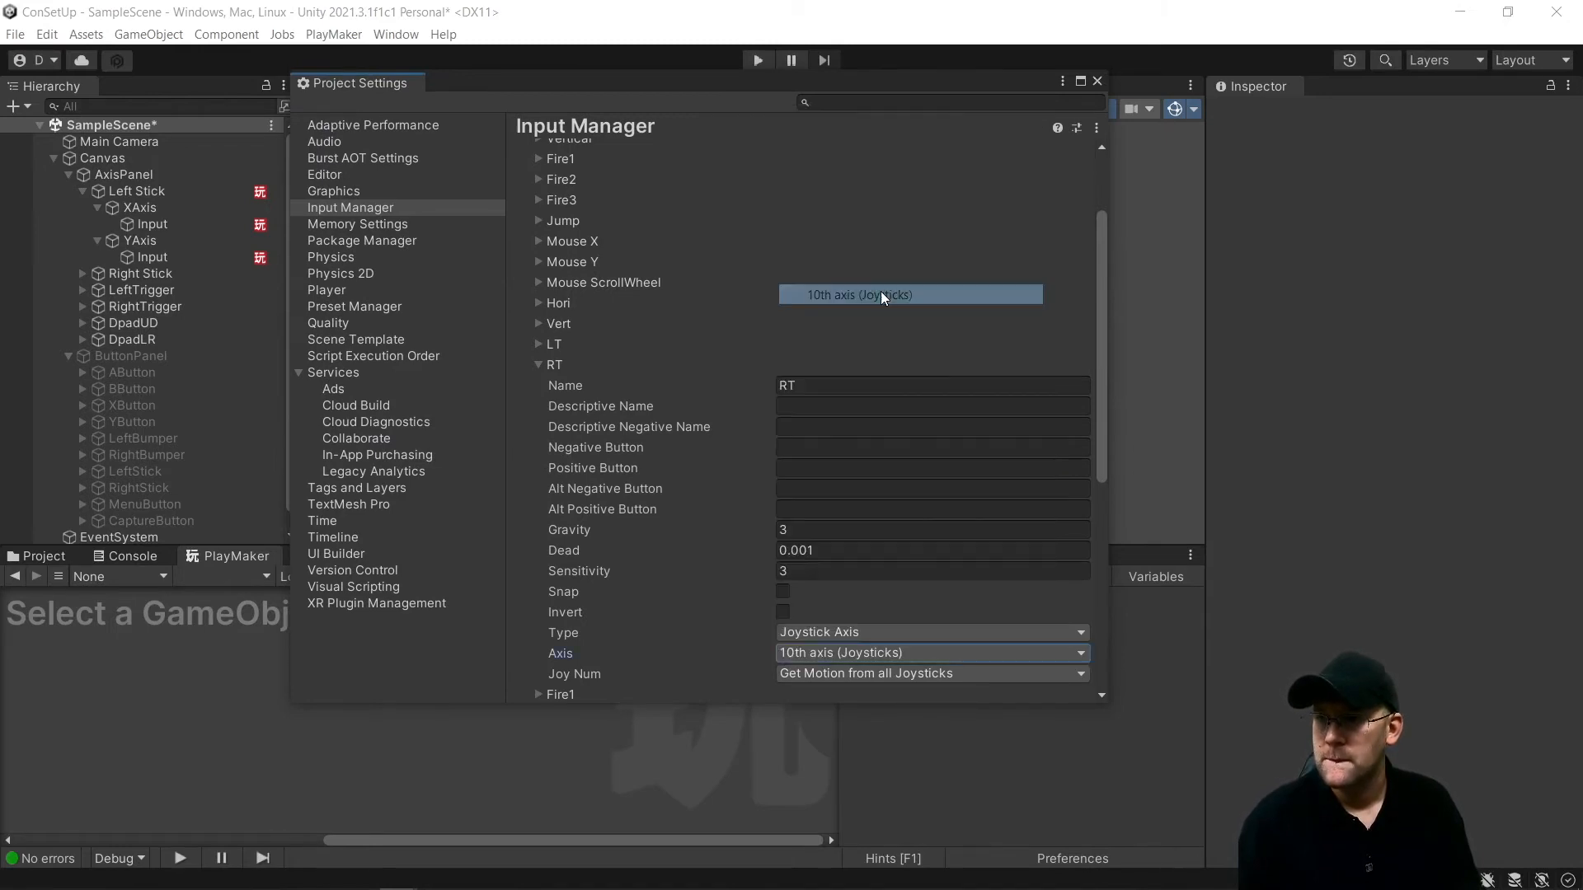
left_click(538, 365)
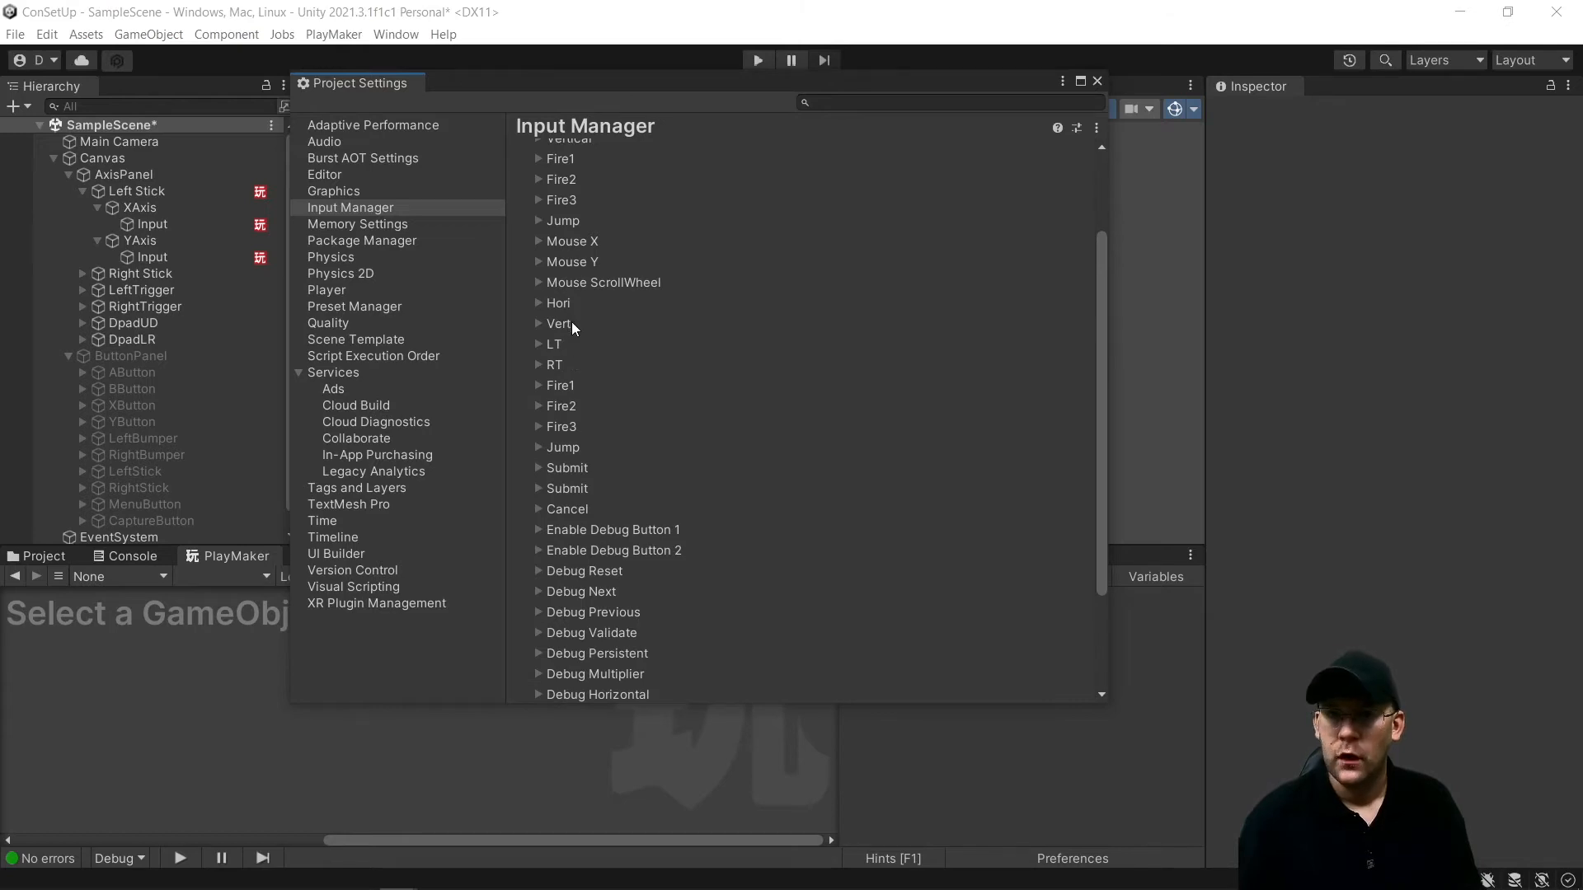
Check the Dpad labels in the scene, then duplicate the RT axis entry and rename the copy to DUD
left_click_drag(564, 61, 650, 545)
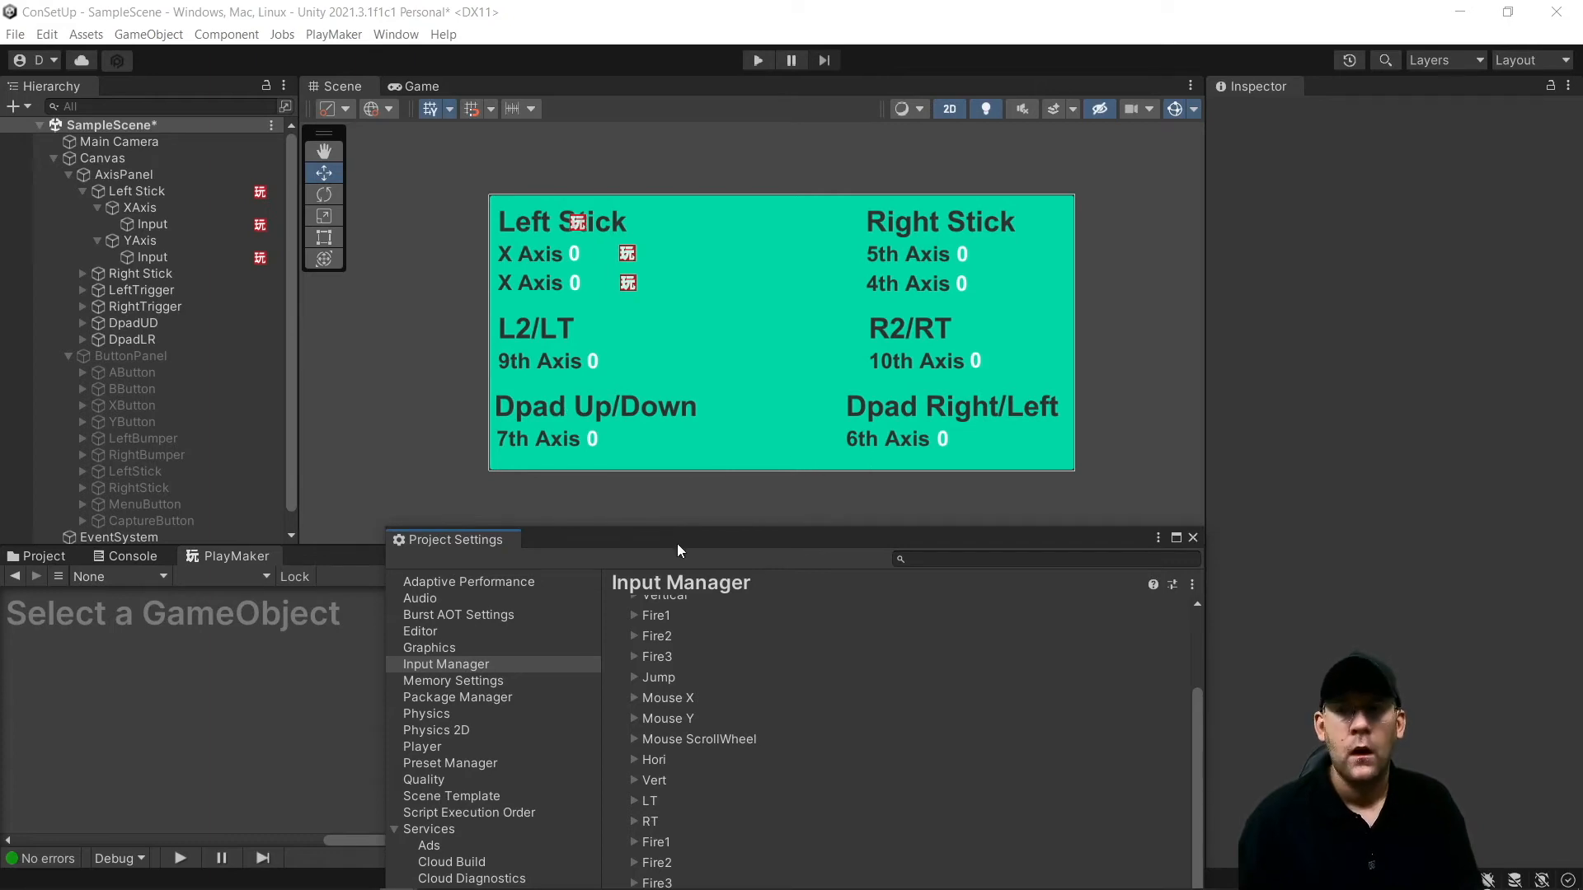
left_click_drag(676, 543, 581, 111)
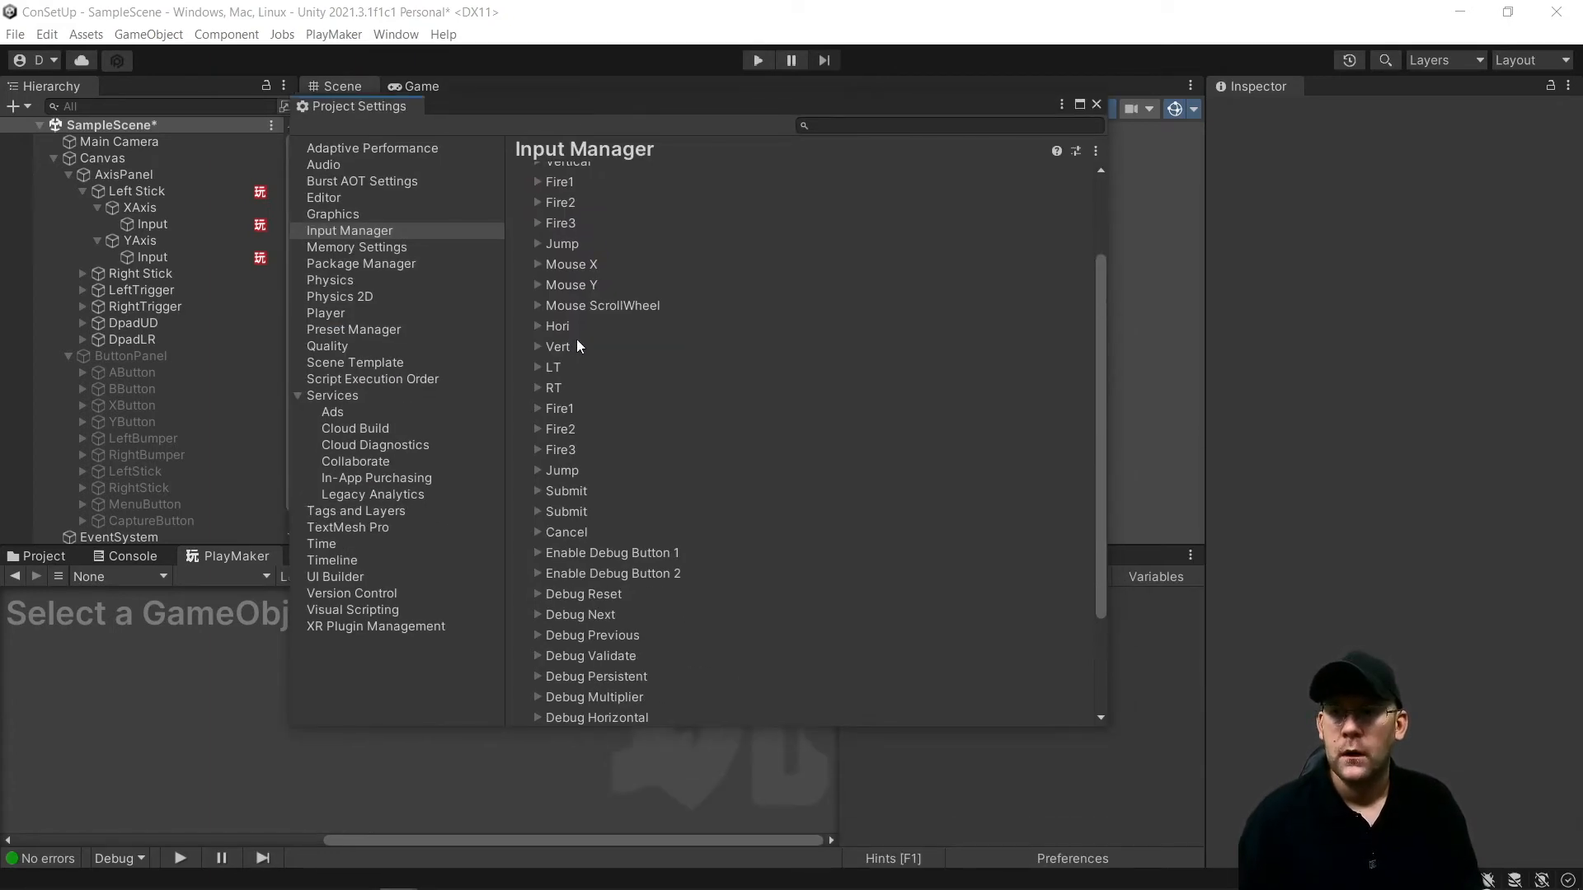
right_click(554, 388)
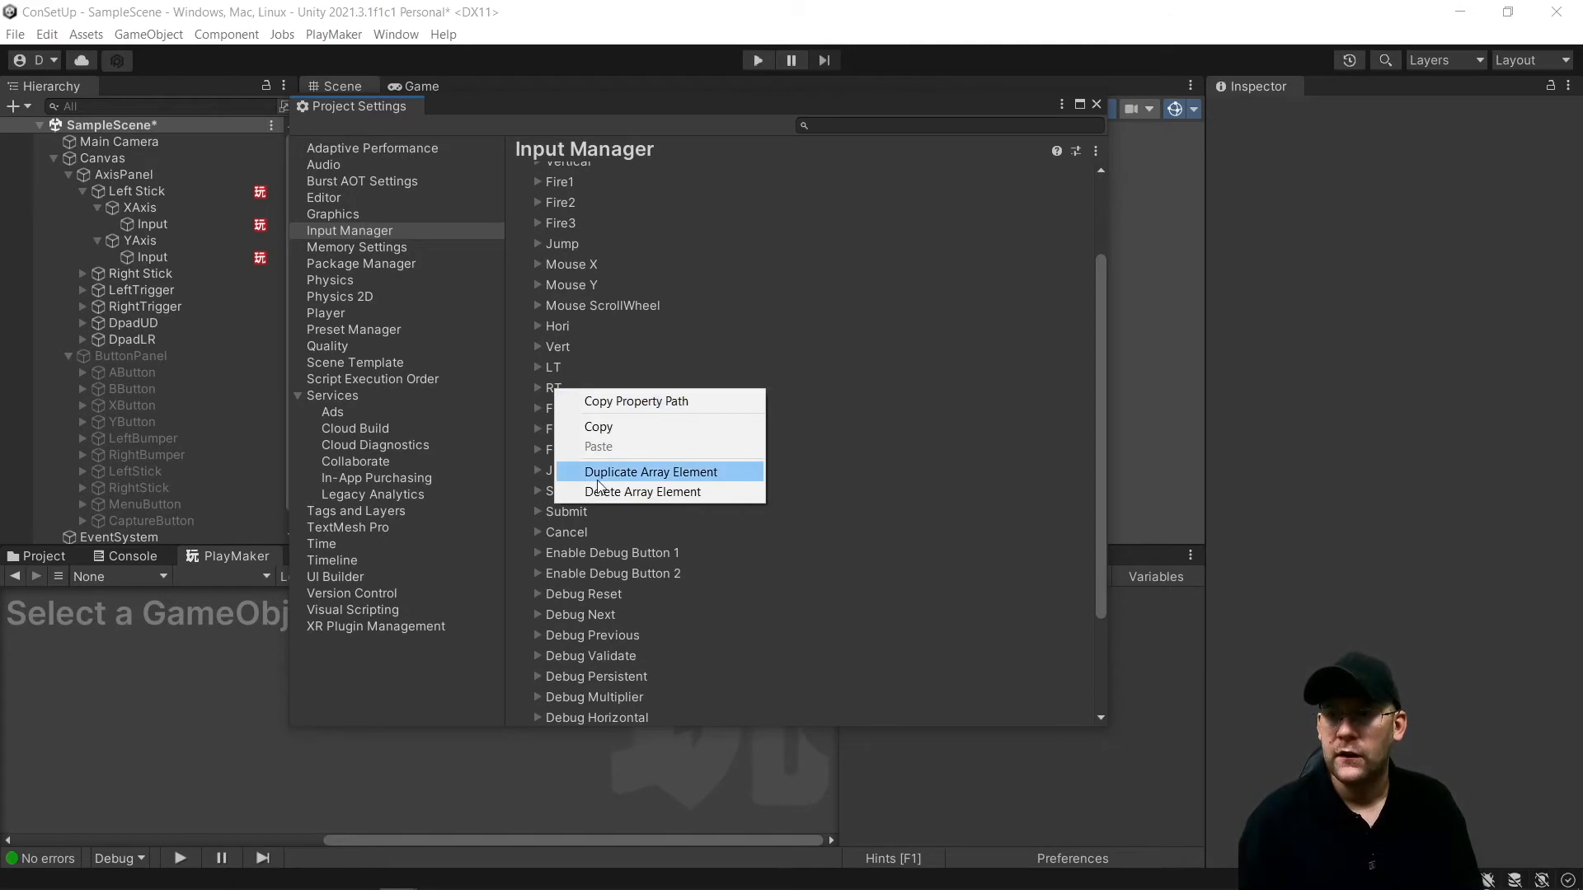
left_click(610, 470)
left_click(536, 409)
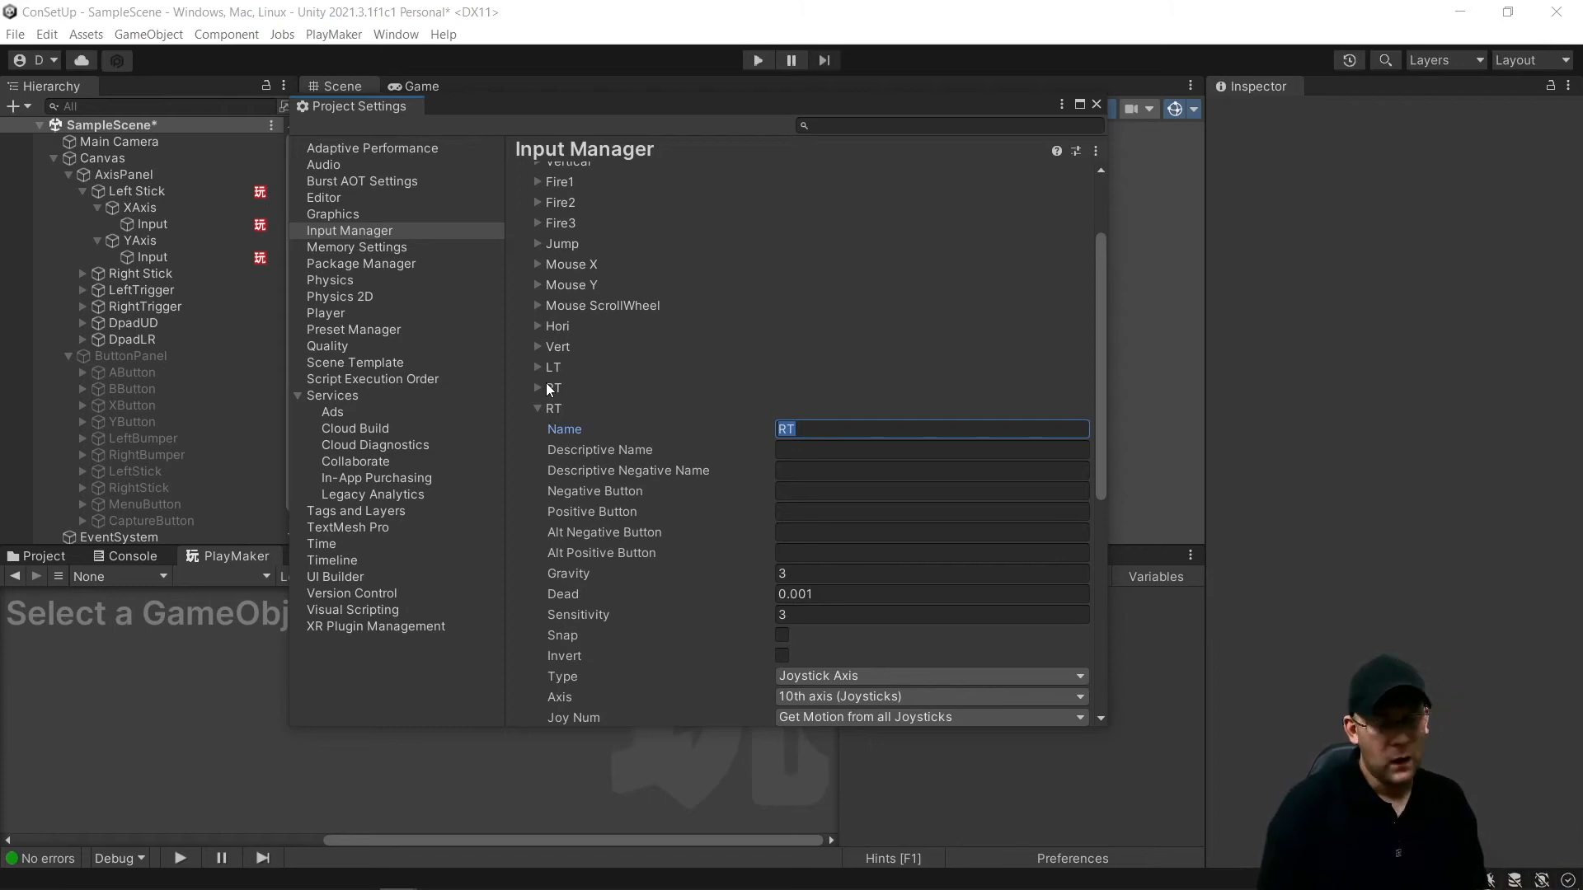
type("D")
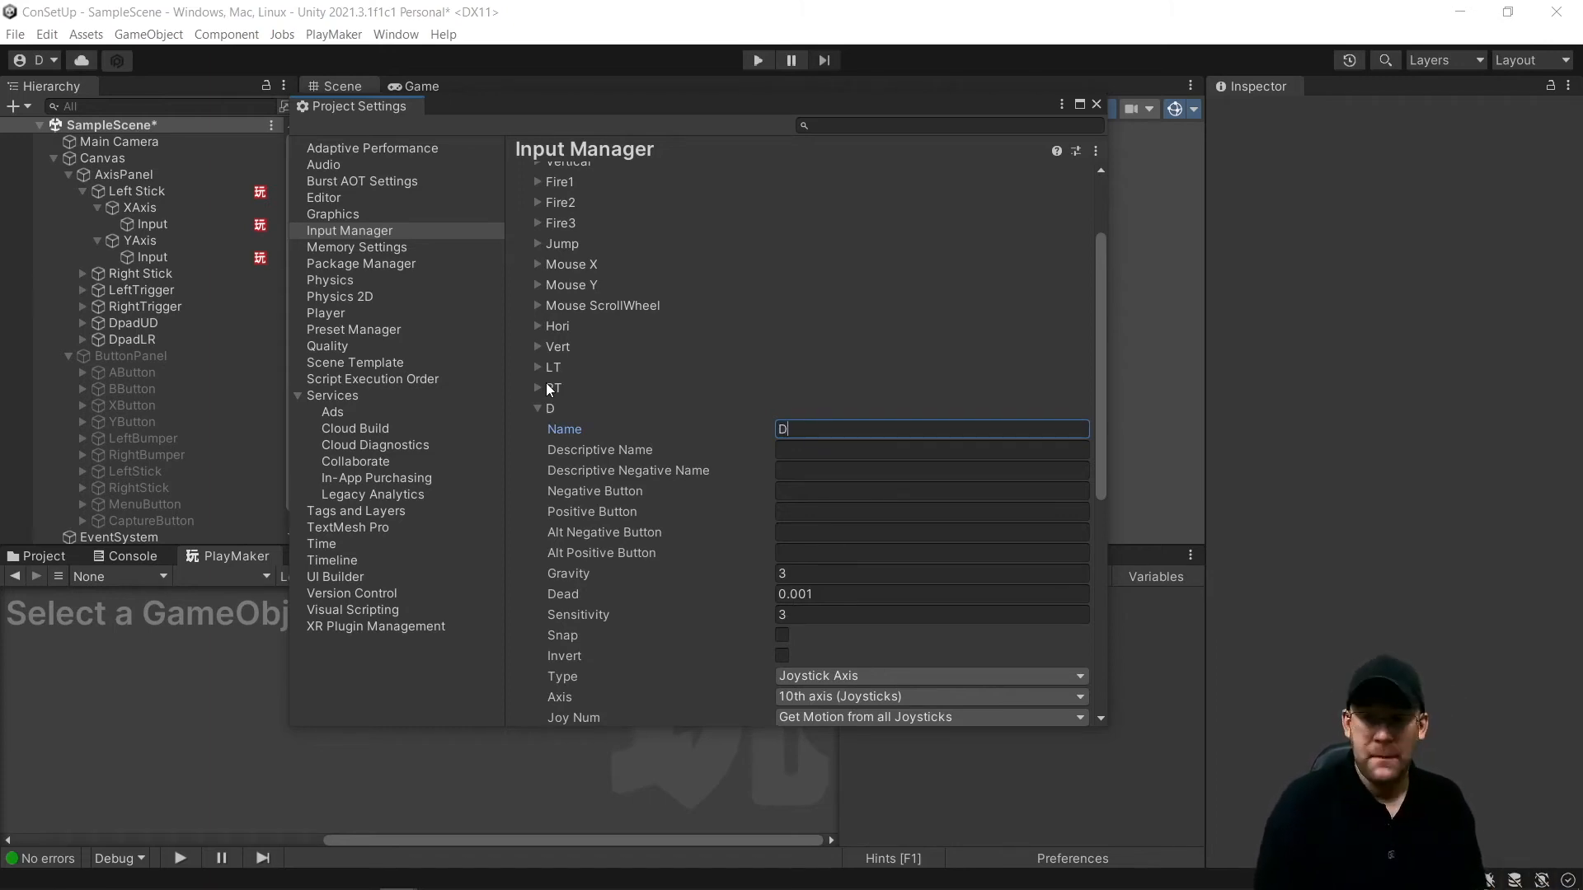
type("UD")
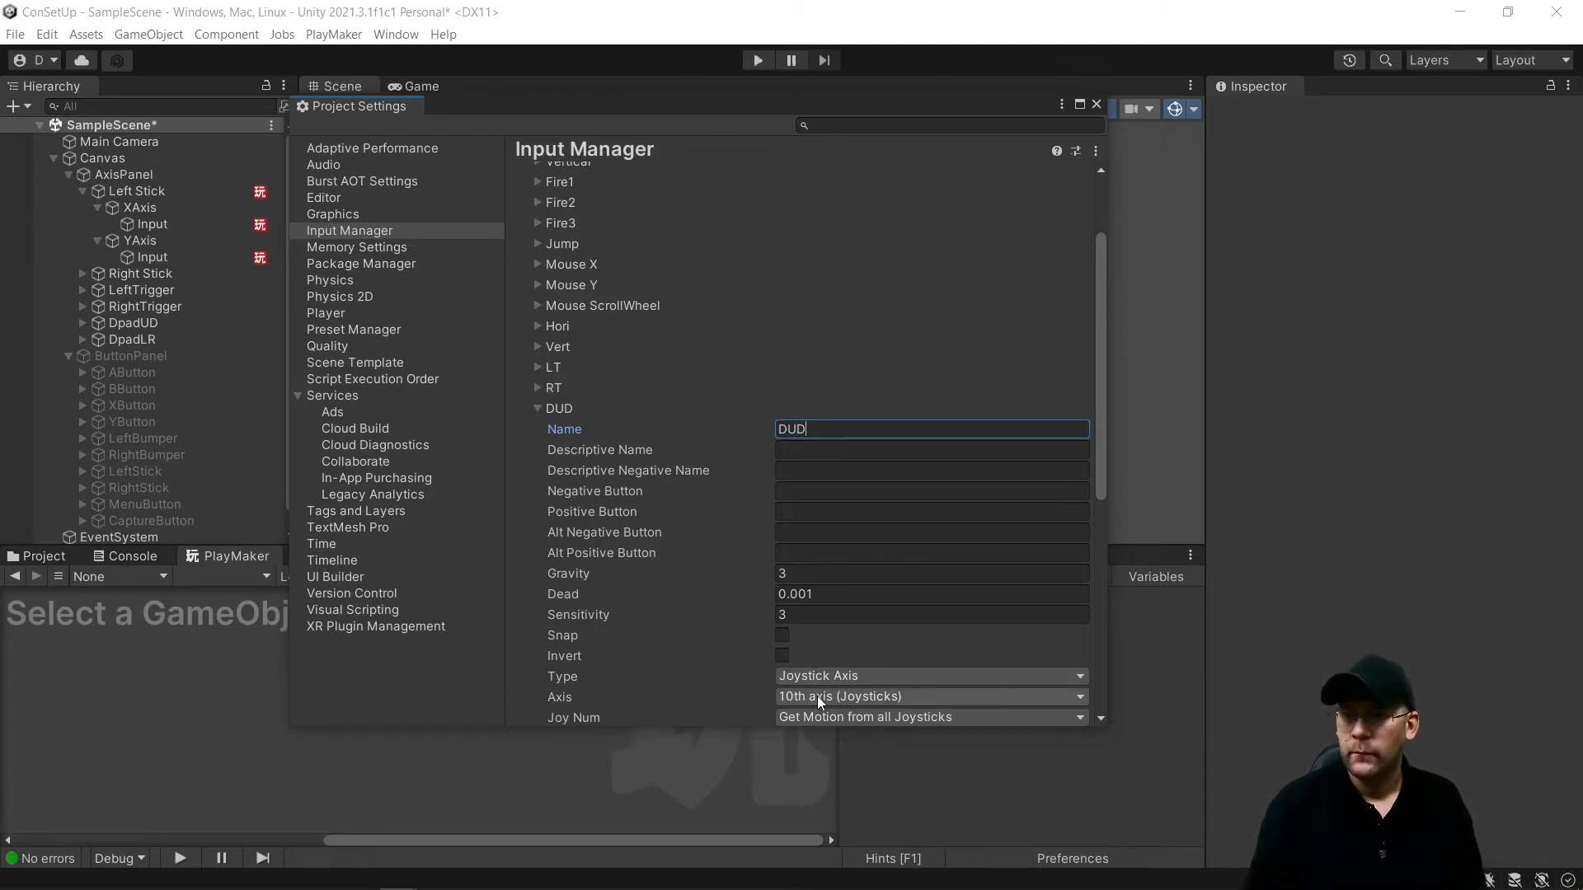
Set the DUD entry's axis to 7th axis (Joysticks) and collapse the entry
left_click_drag(632, 106, 606, 82)
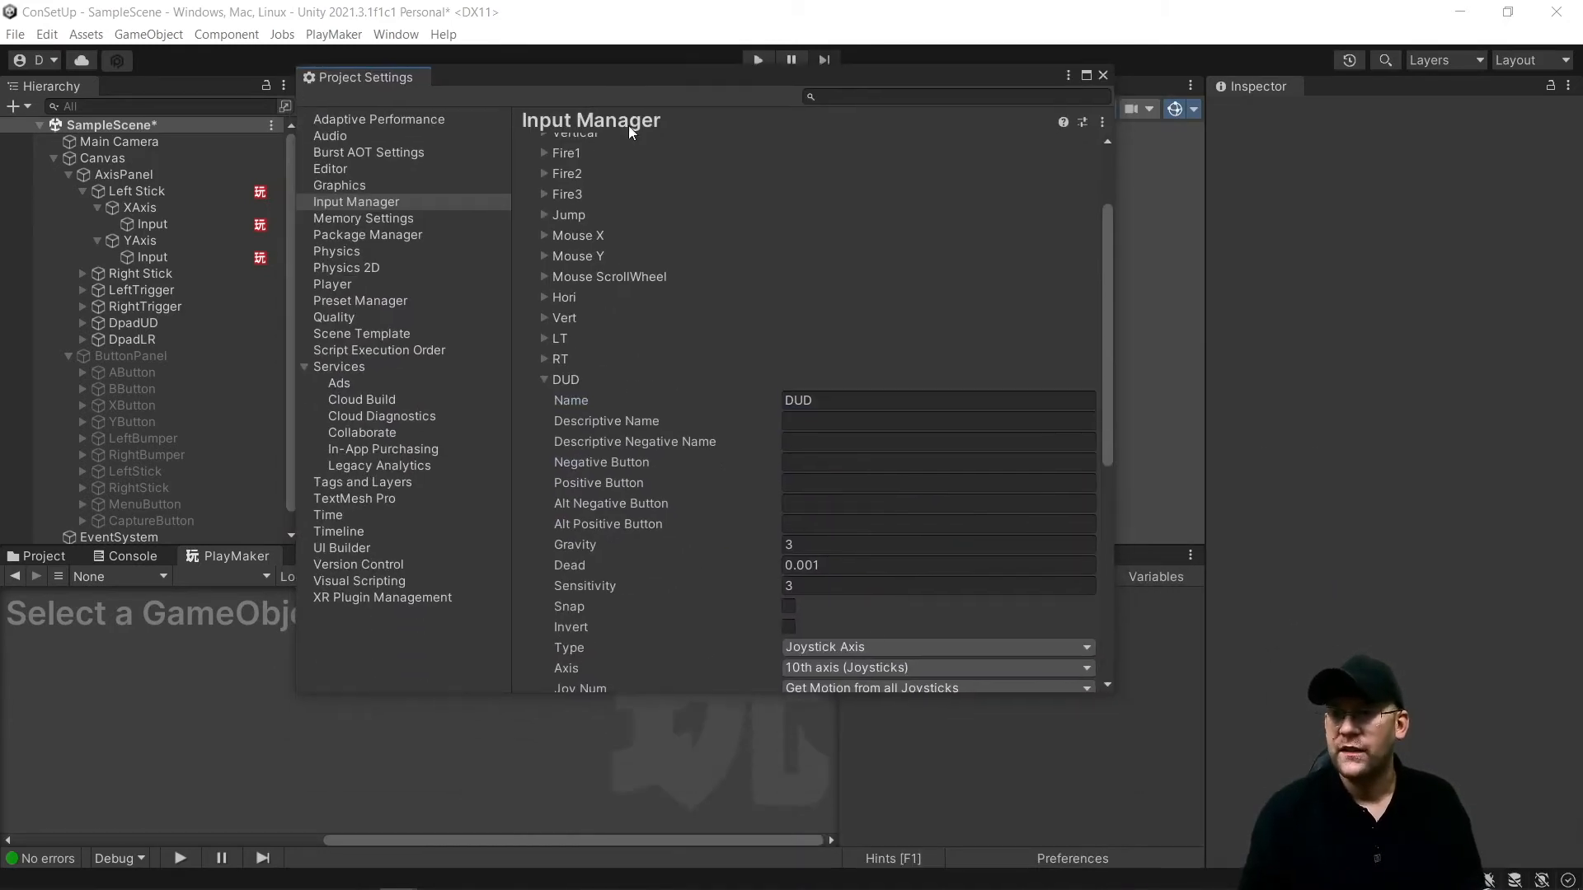
left_click(847, 668)
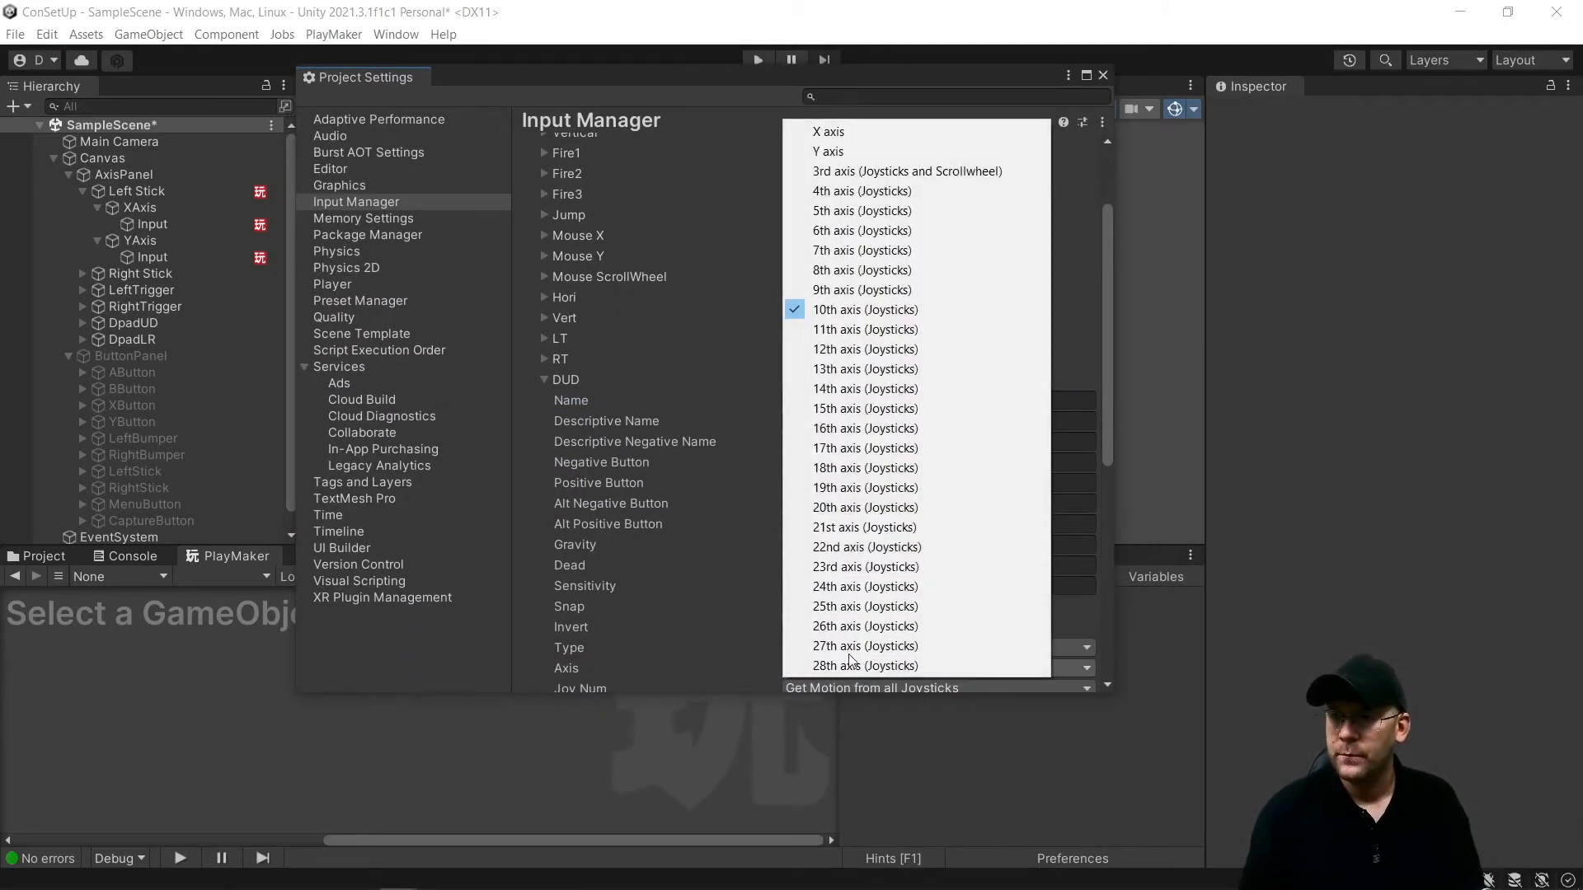
left_click(863, 250)
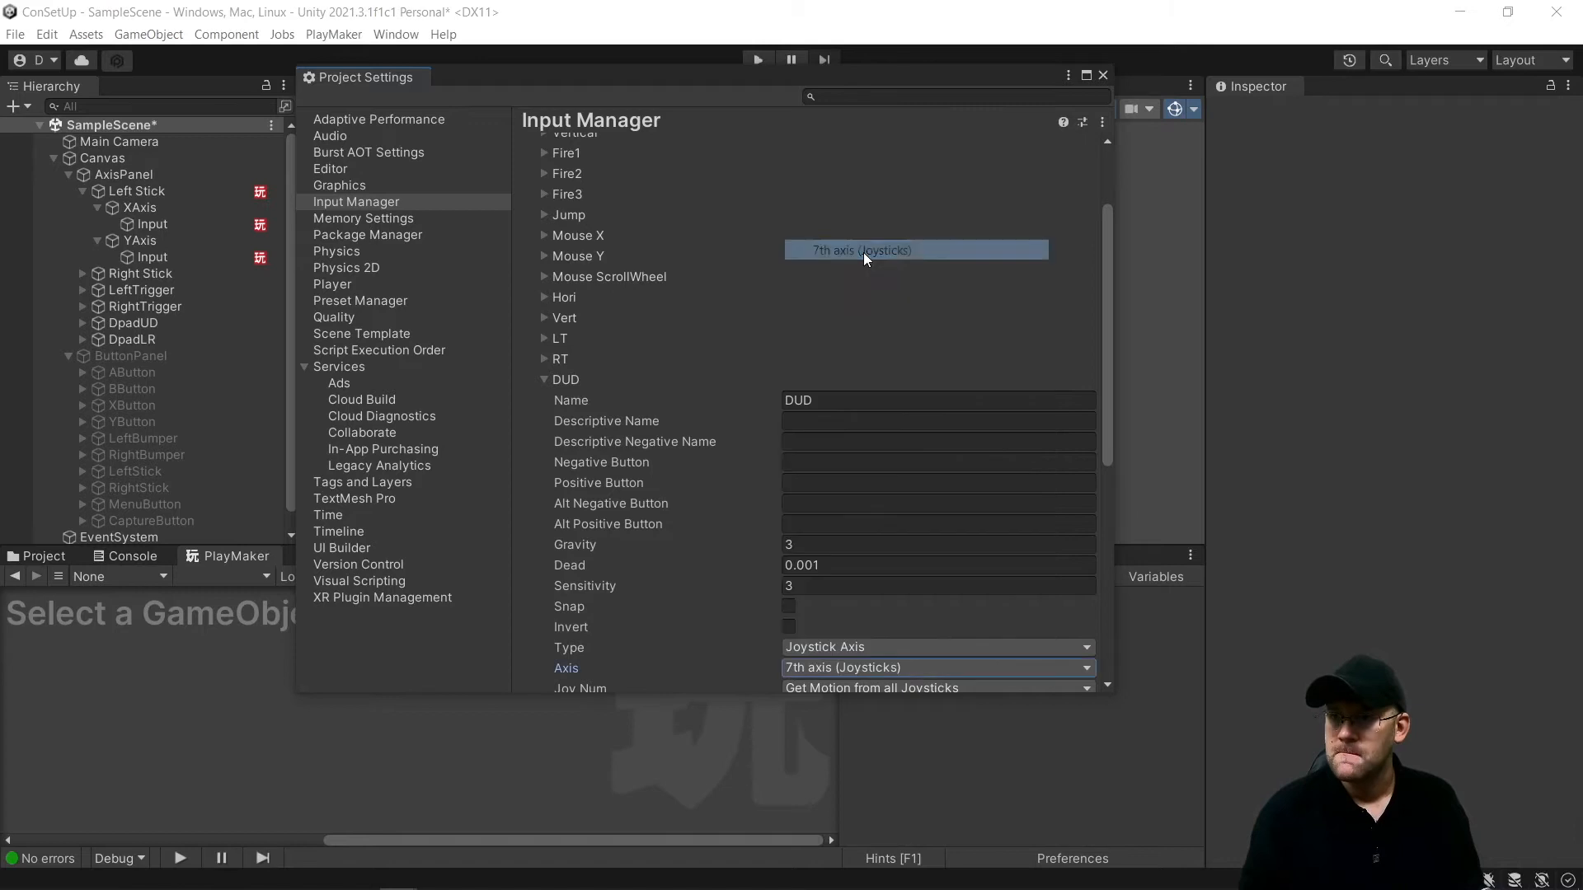
left_click(569, 379)
Duplicate the DUD axis entry and rename the copy to DLR
right_click(576, 379)
left_click(640, 463)
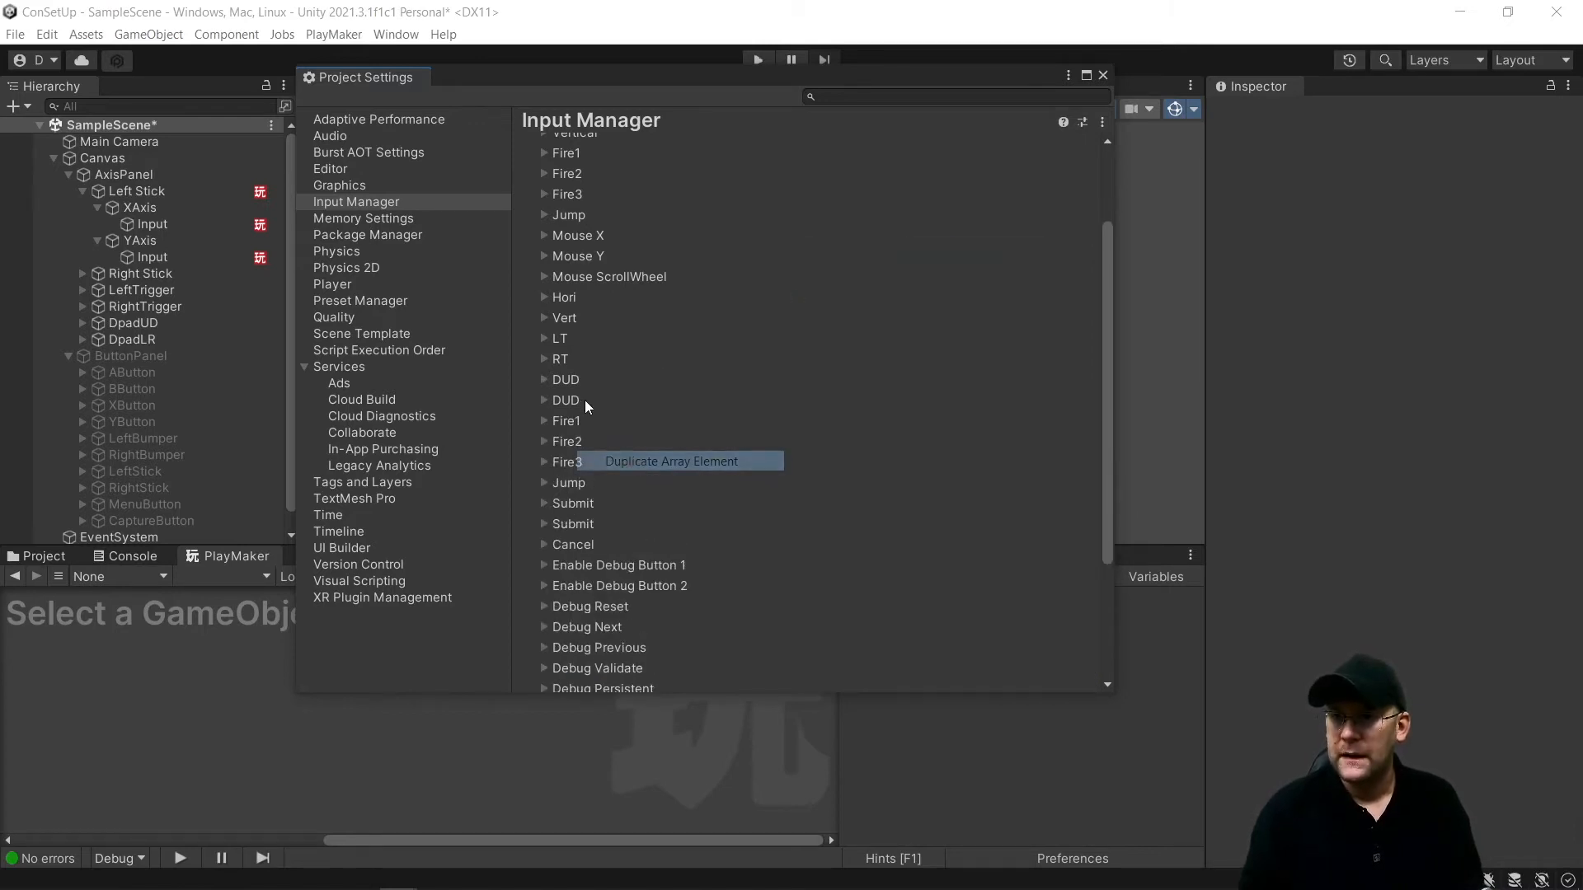
left_click(539, 401)
left_click(800, 418)
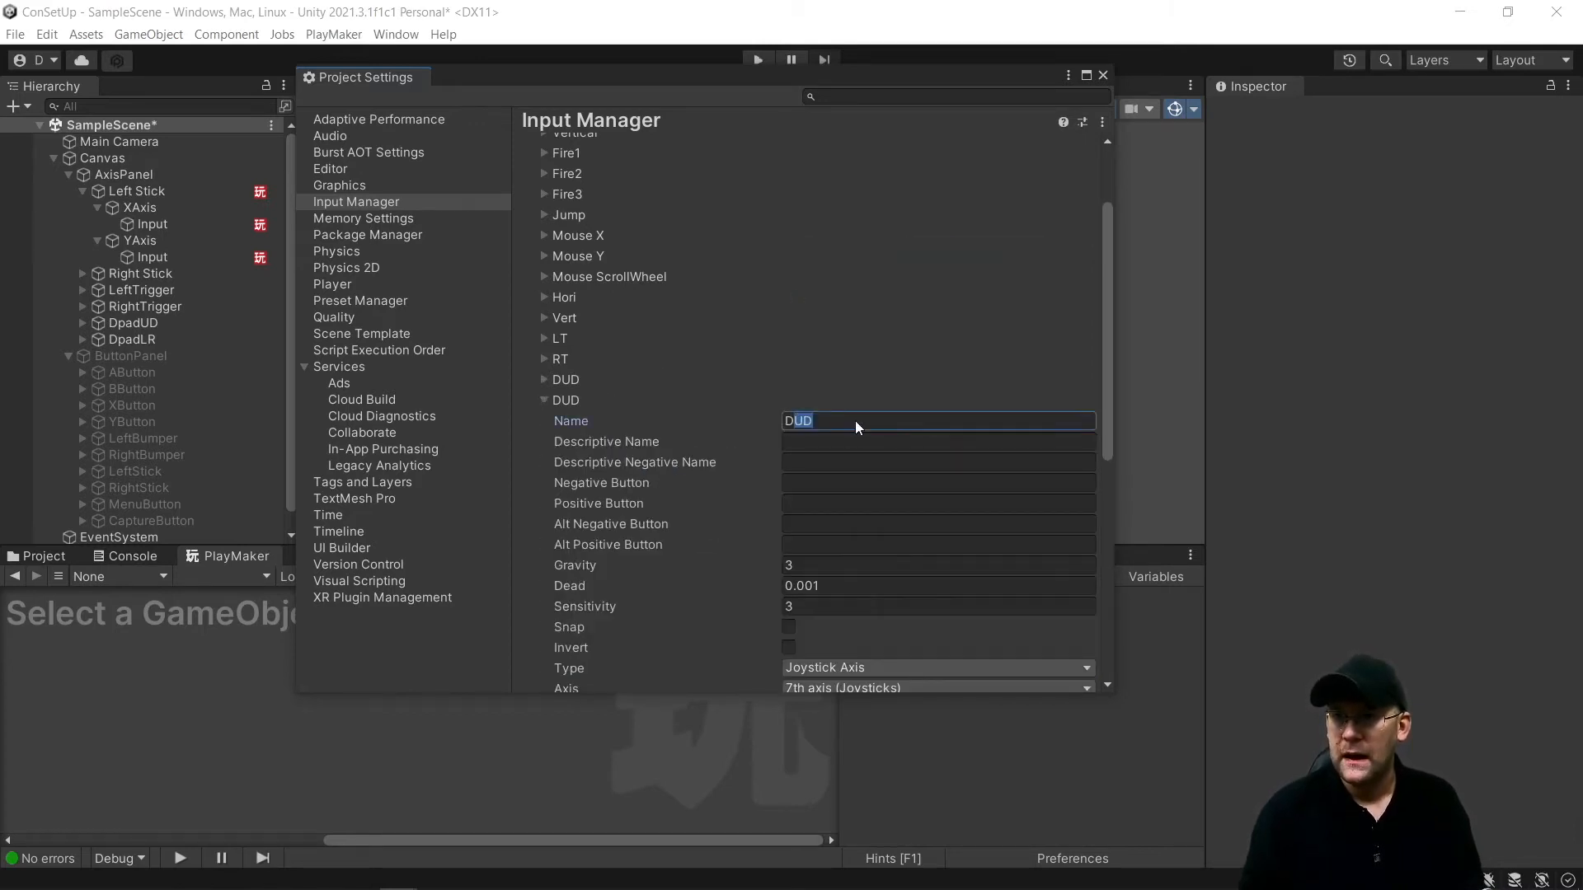
double_click(798, 422)
type("DLR")
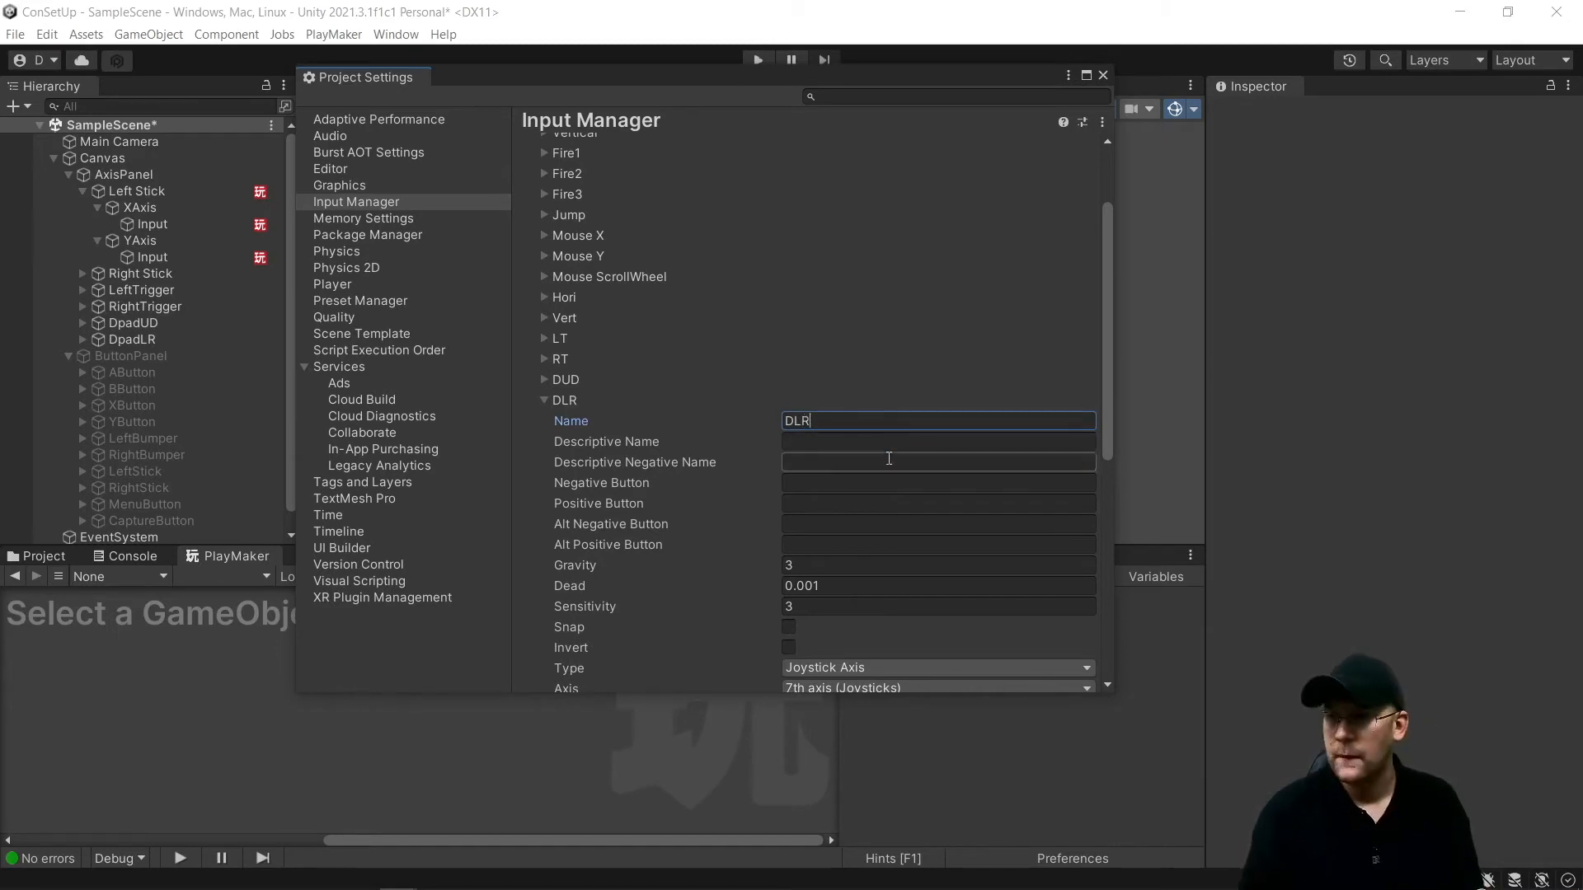
Set the DLR entry's axis to 6th axis (Joysticks) and close the Project Settings
scroll(854, 652, "down", 1)
left_click_drag(749, 76, 808, 114)
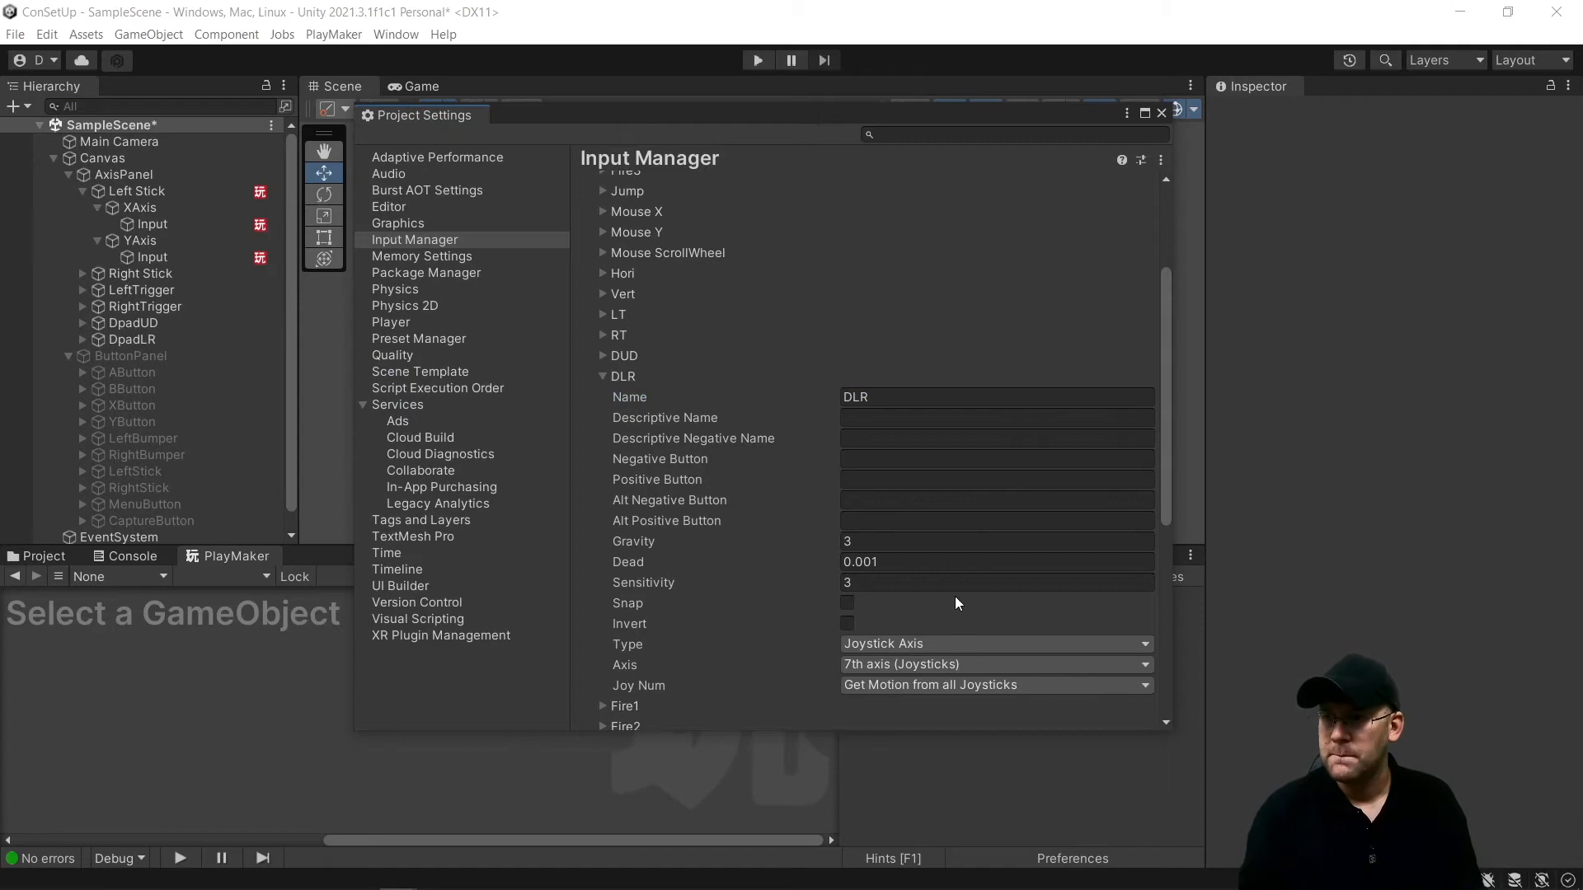
left_click(922, 669)
left_click(1056, 226)
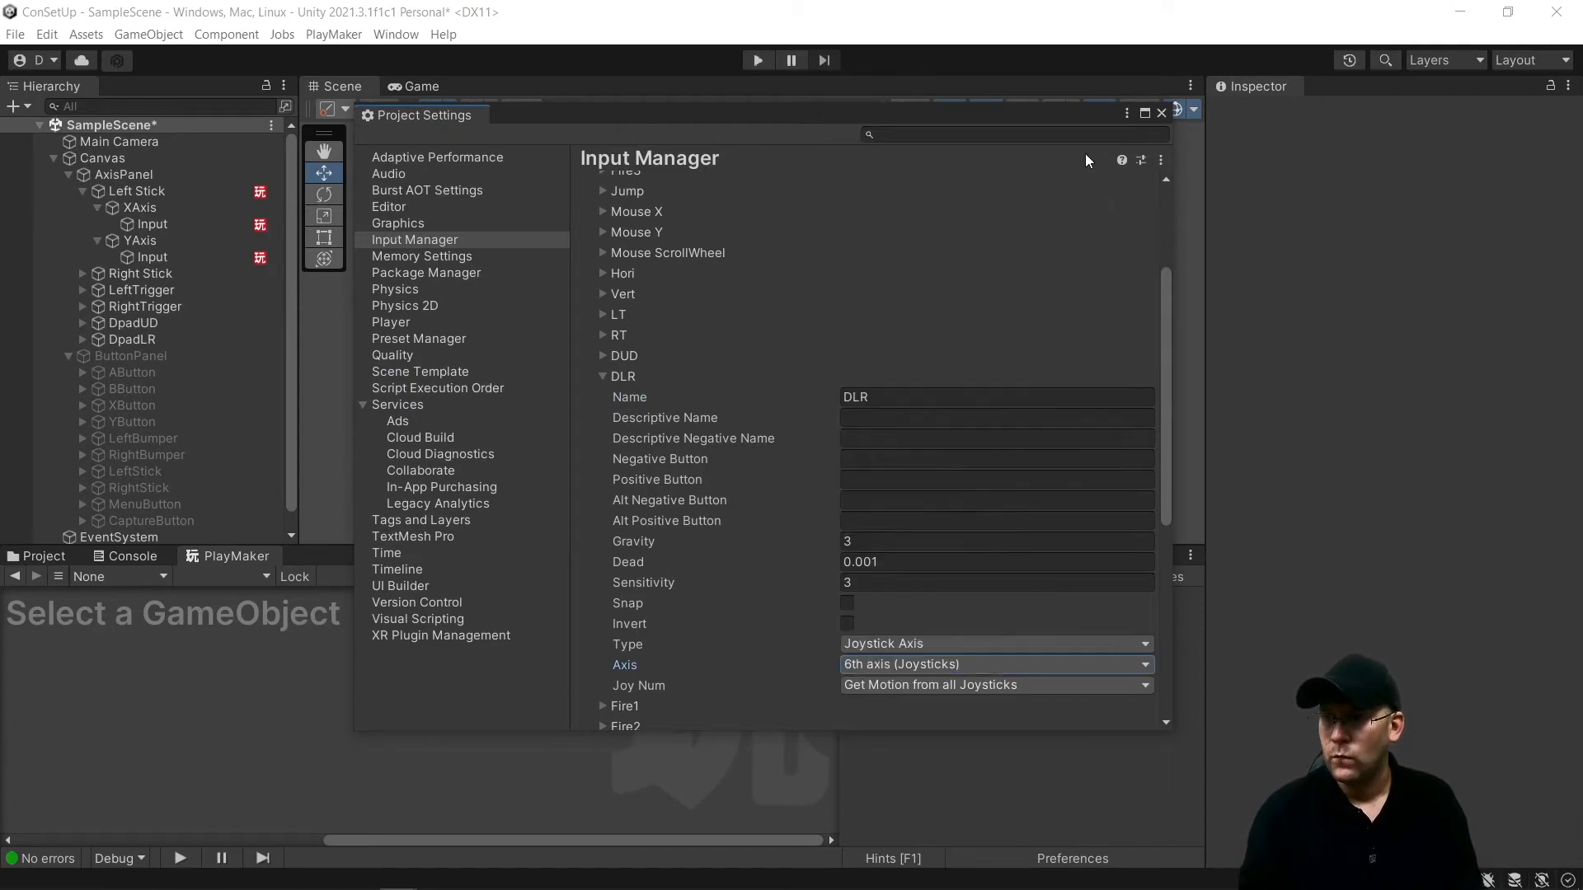
left_click(1162, 113)
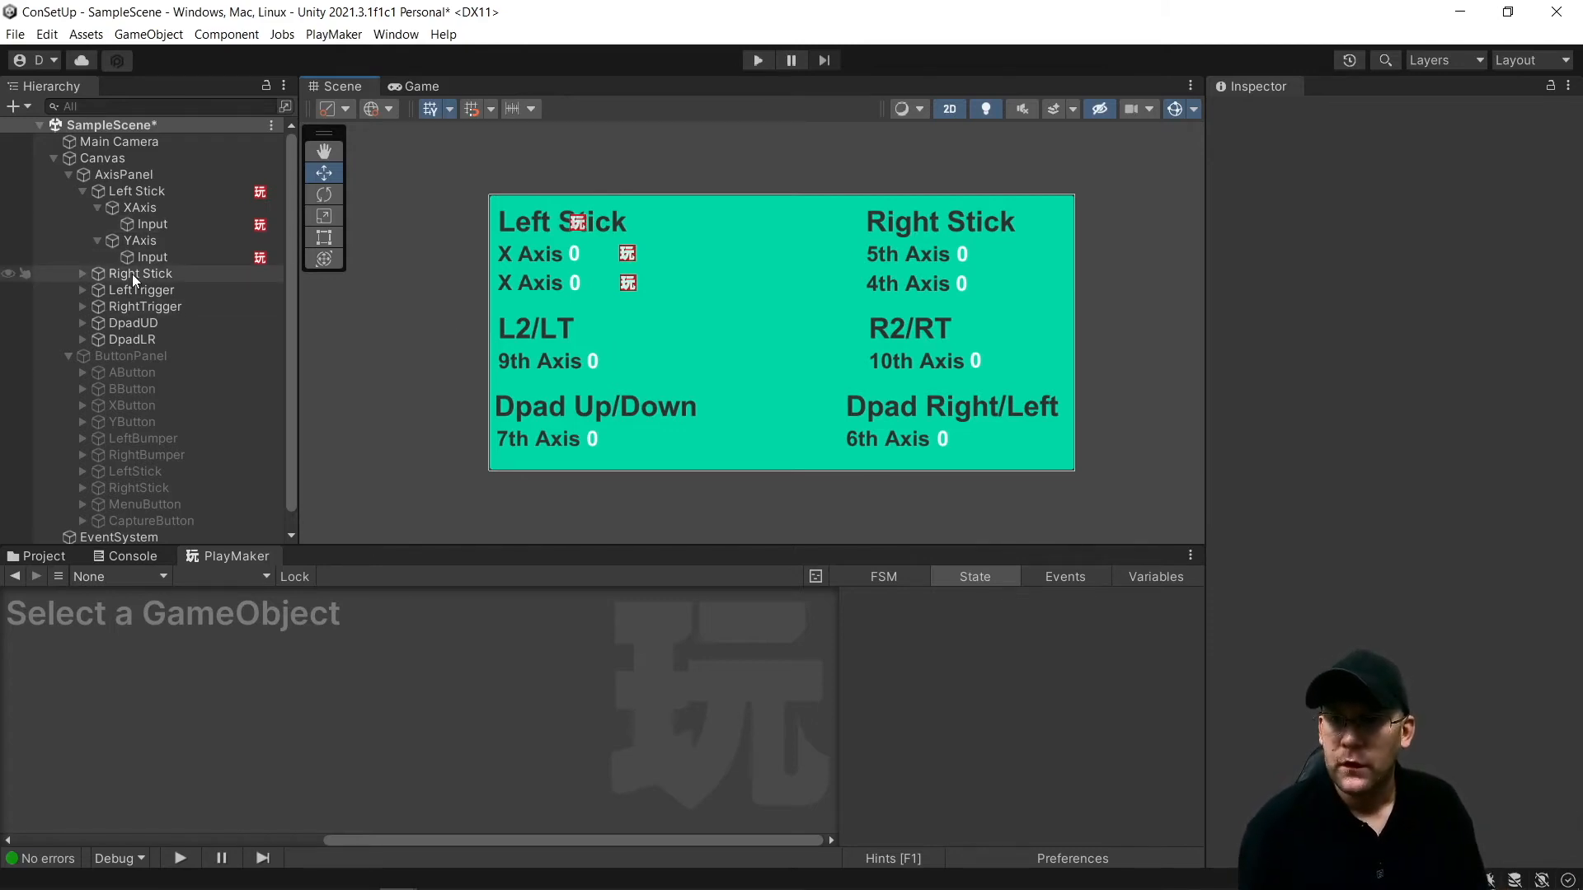
Copy the ListenFSM PlayMakerFSM component from Left Stick and paste it as a new component on Right Stick
left_click(117, 192)
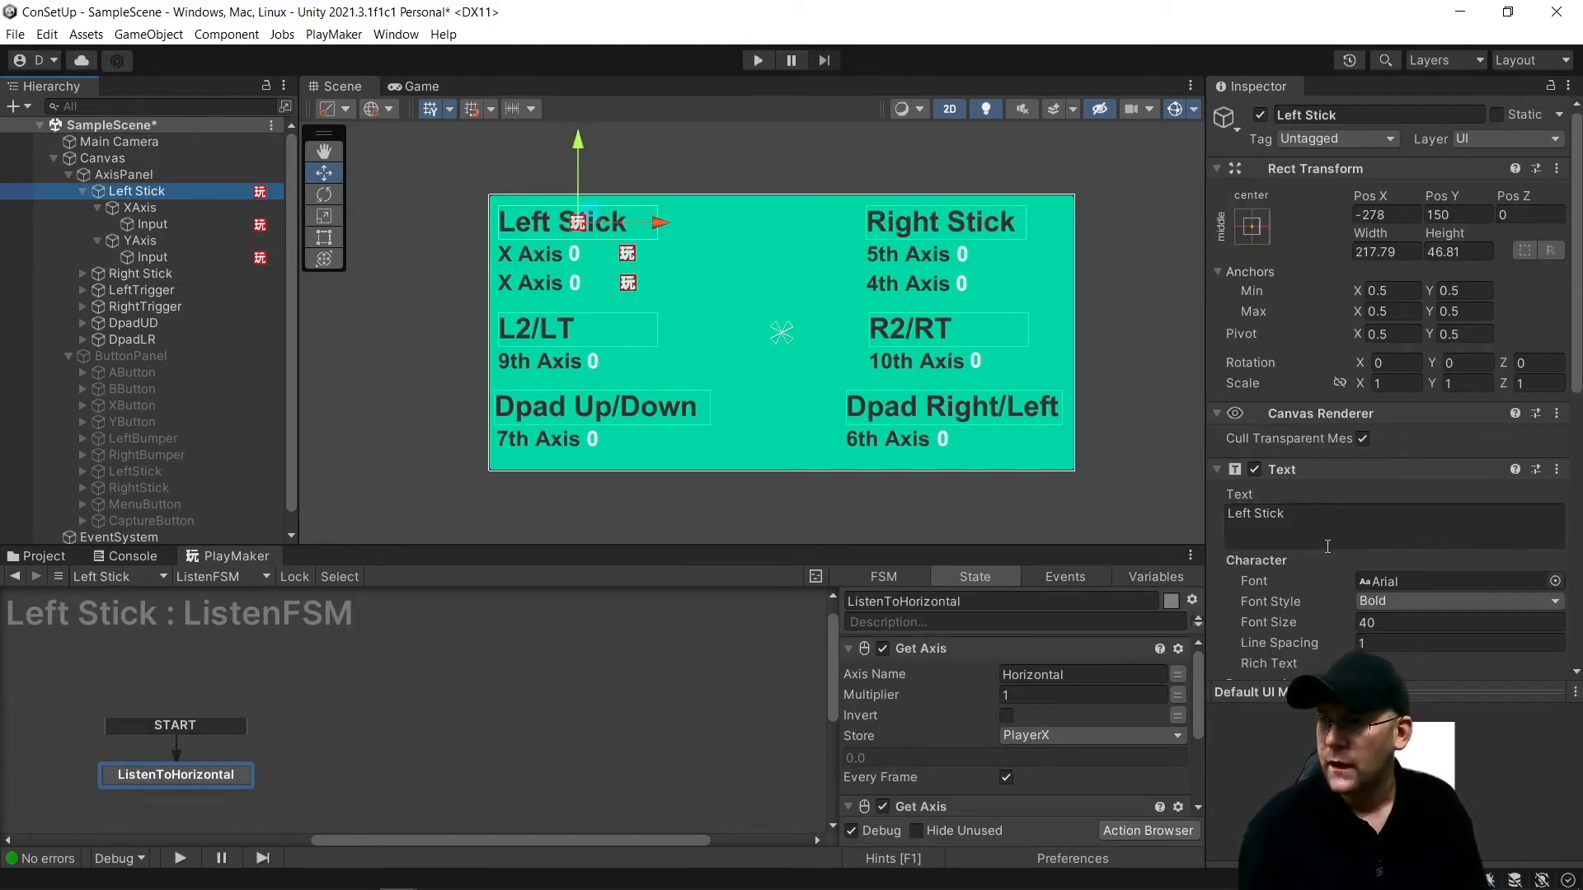
scroll(1329, 494, "down", 5)
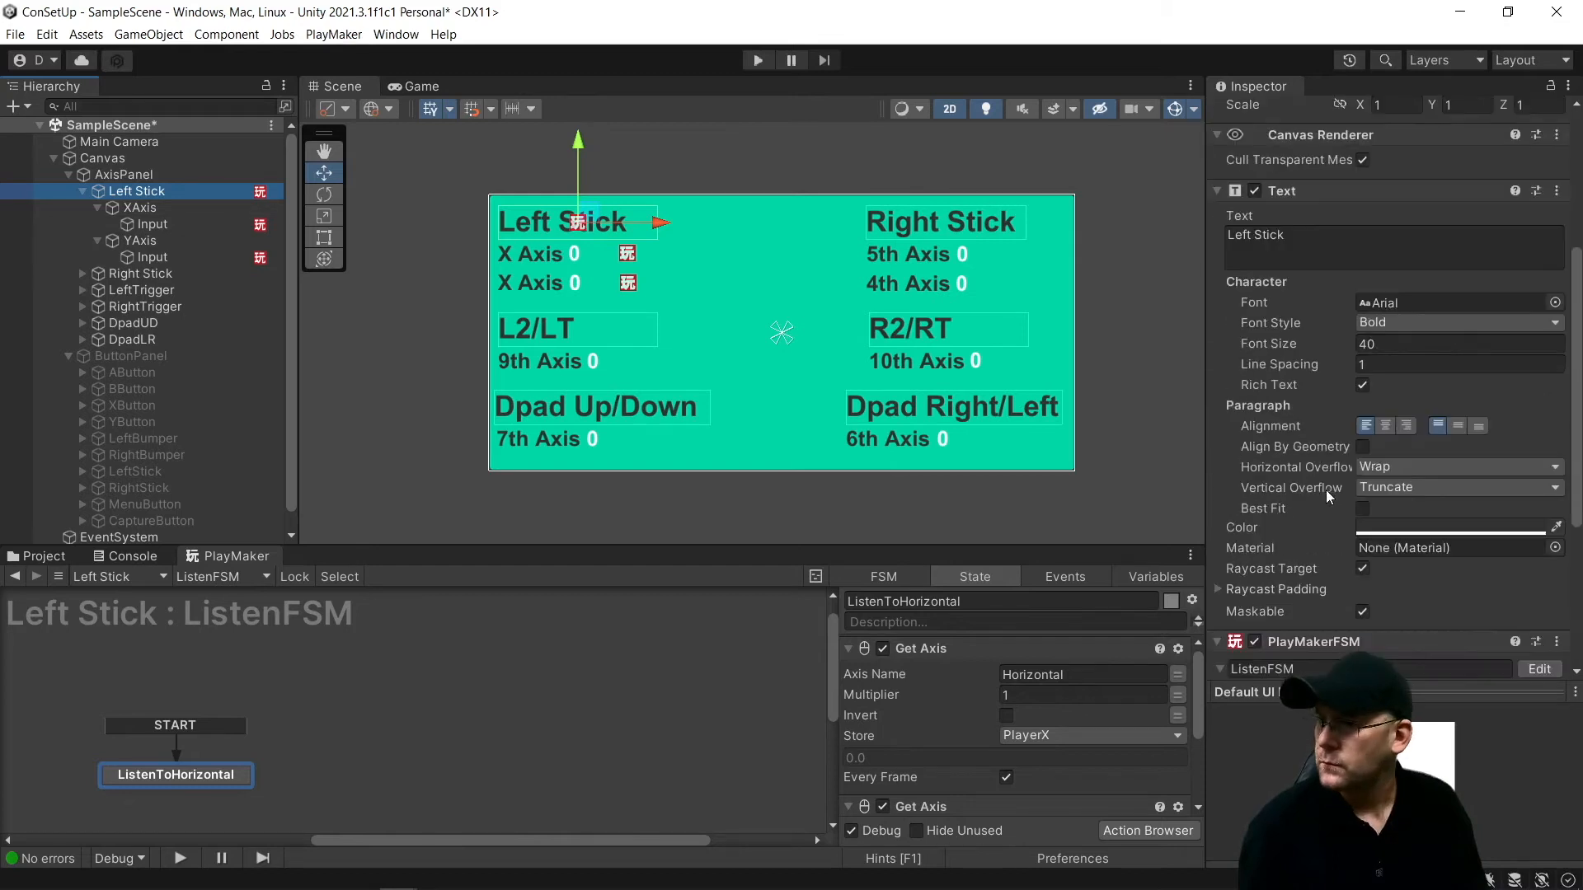
scroll(1335, 495, "down", 2)
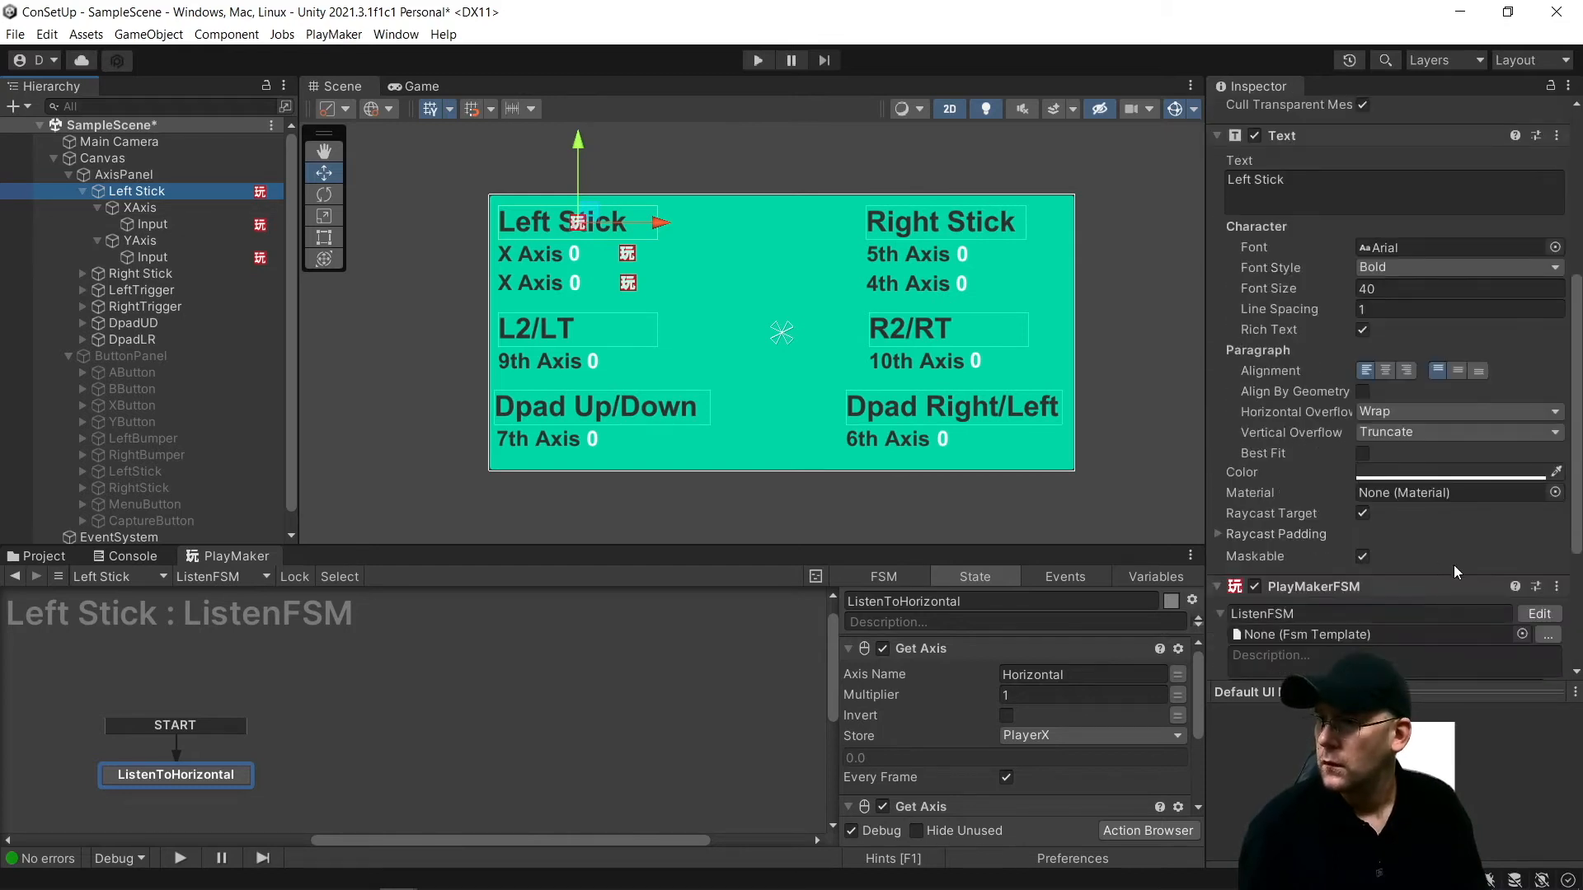
left_click(1555, 592)
left_click(1475, 690)
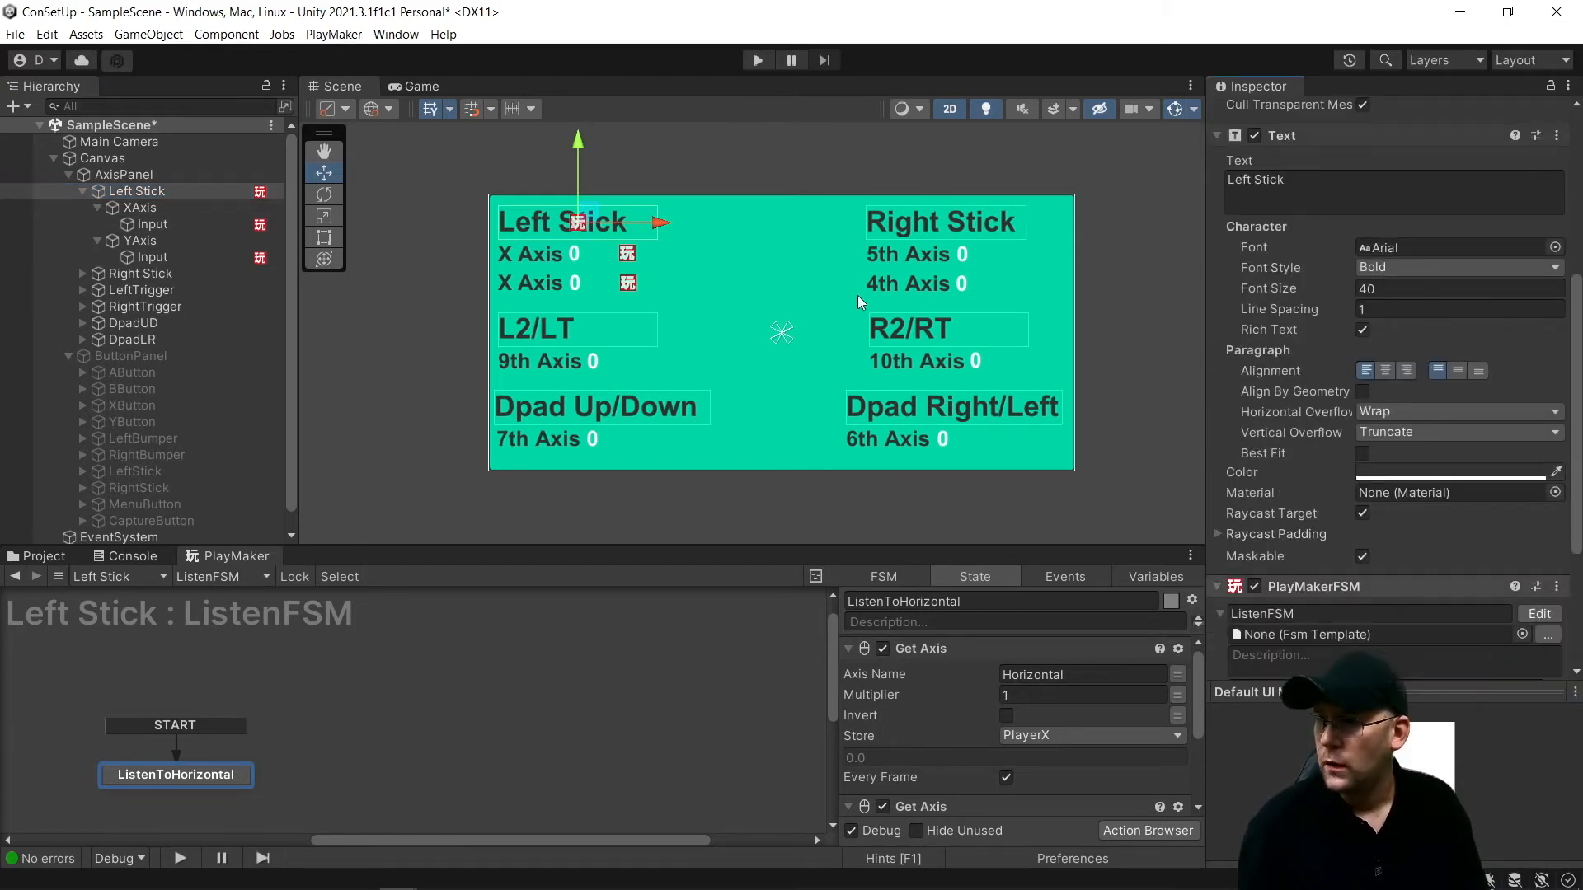
left_click(83, 190)
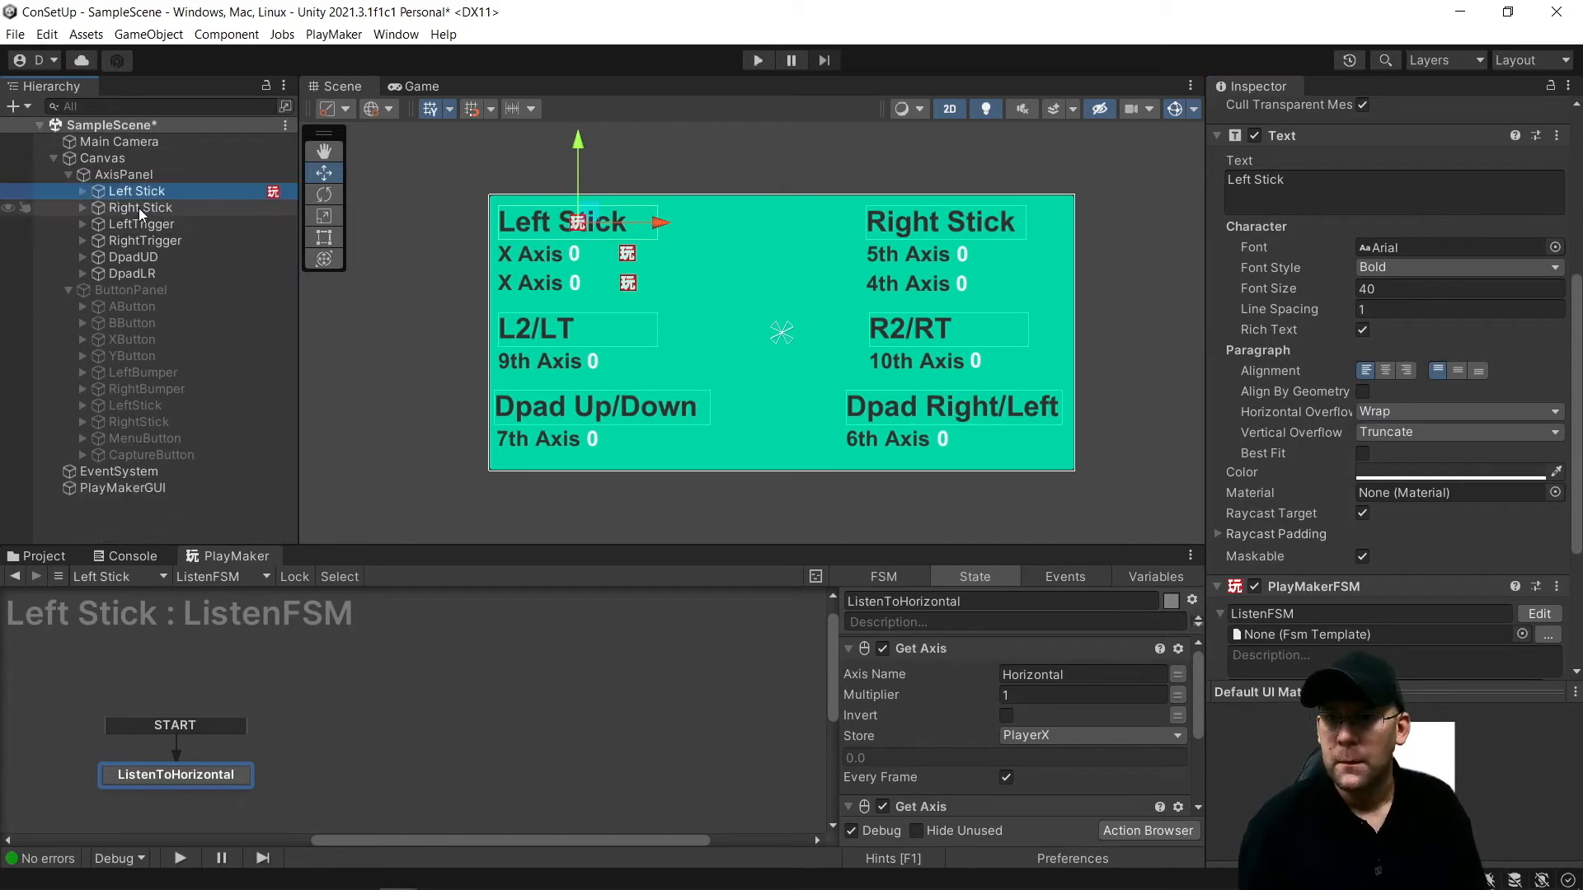
left_click(139, 208)
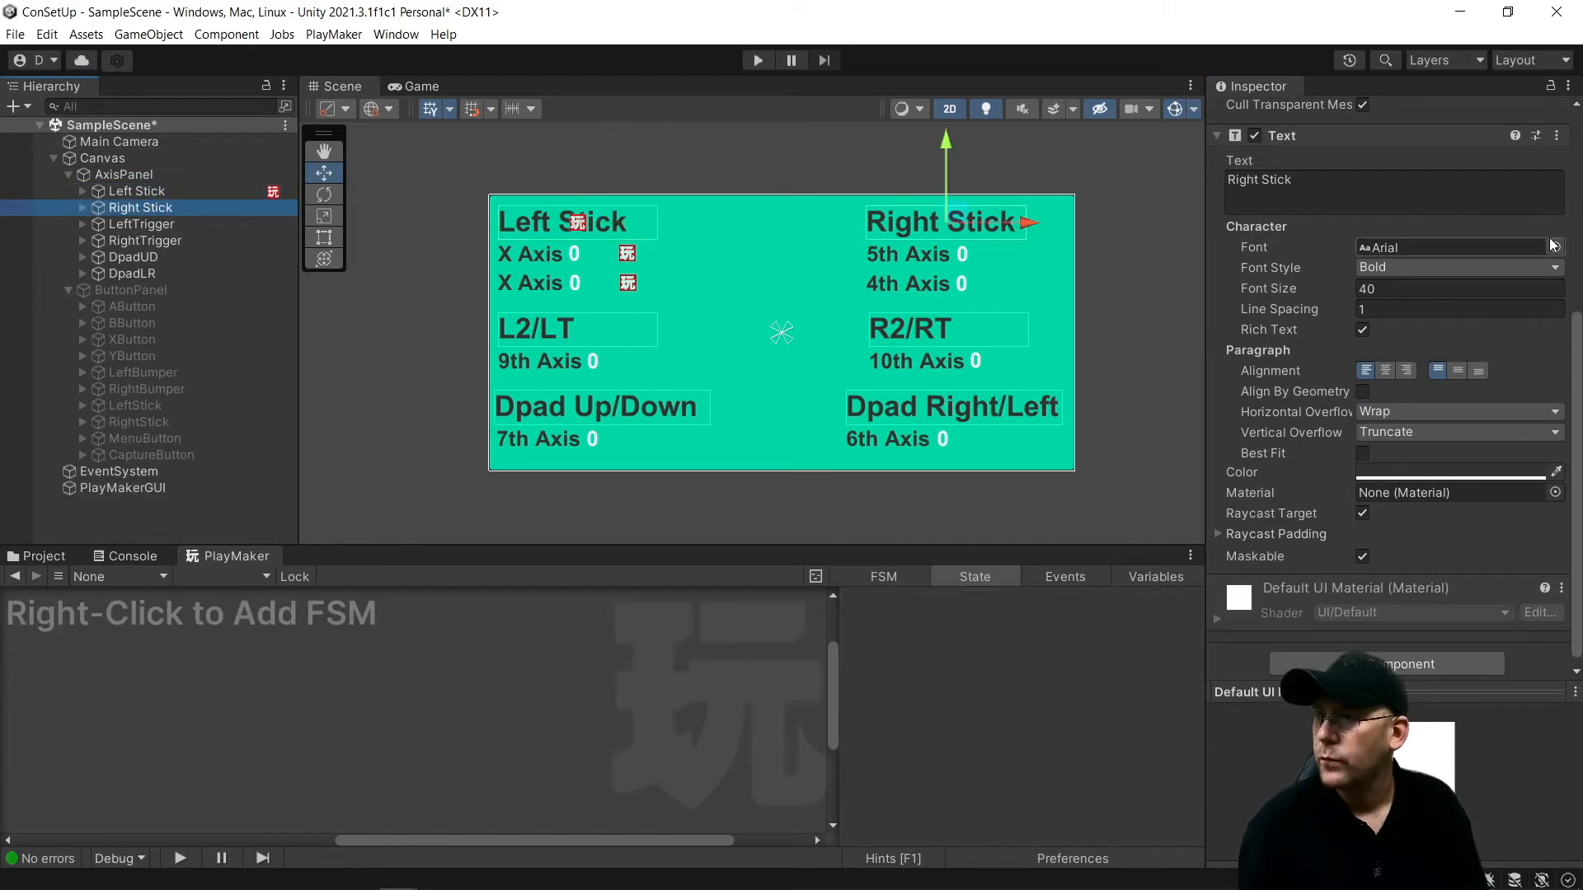
left_click(1557, 136)
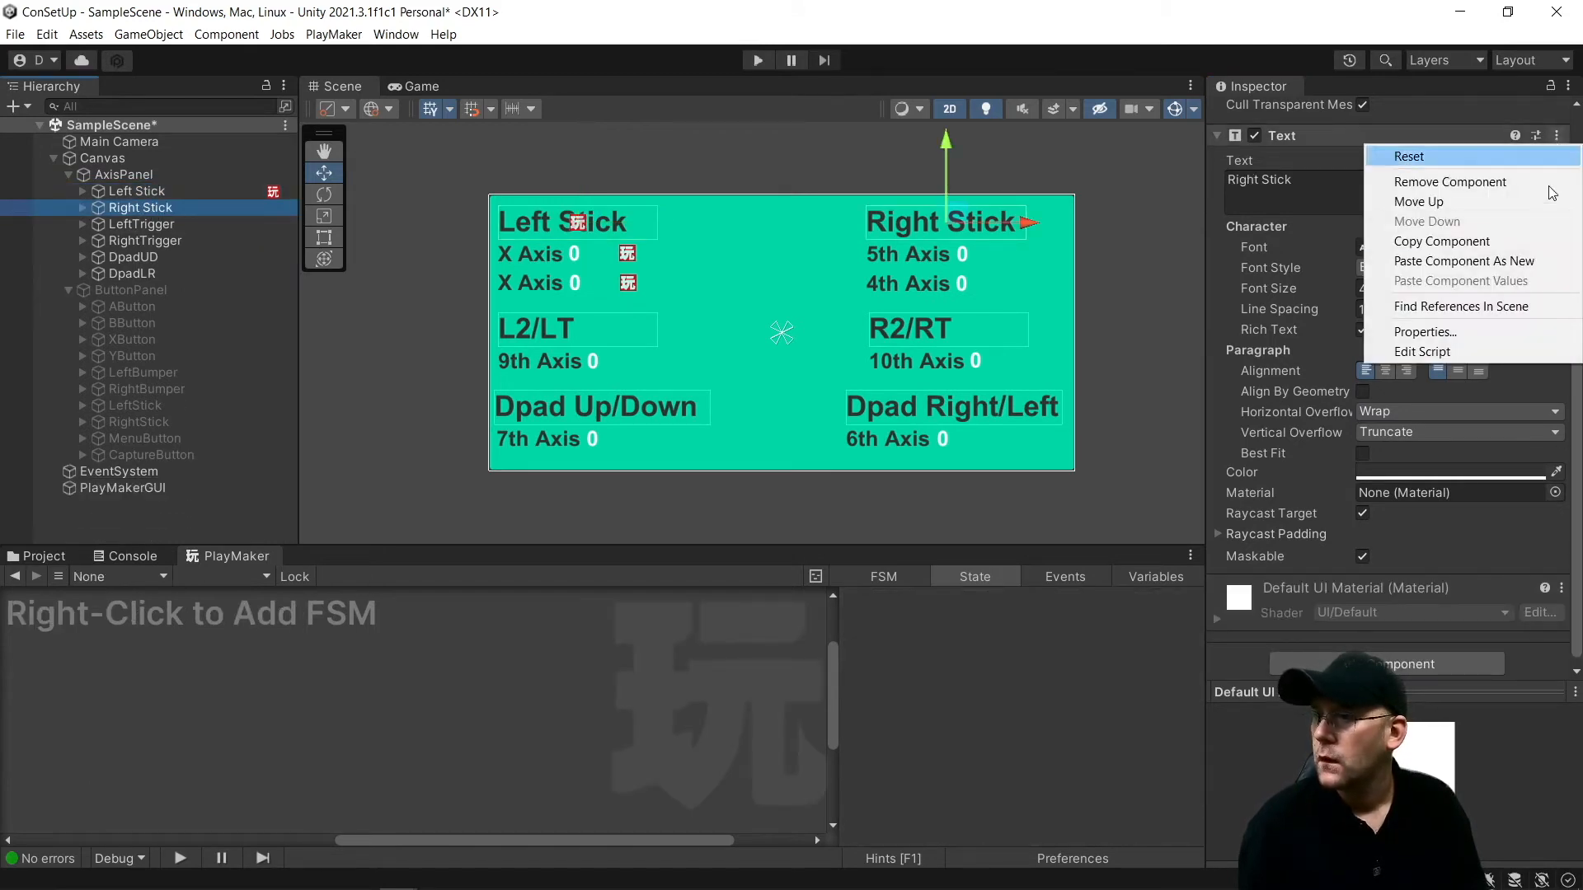
left_click(1492, 261)
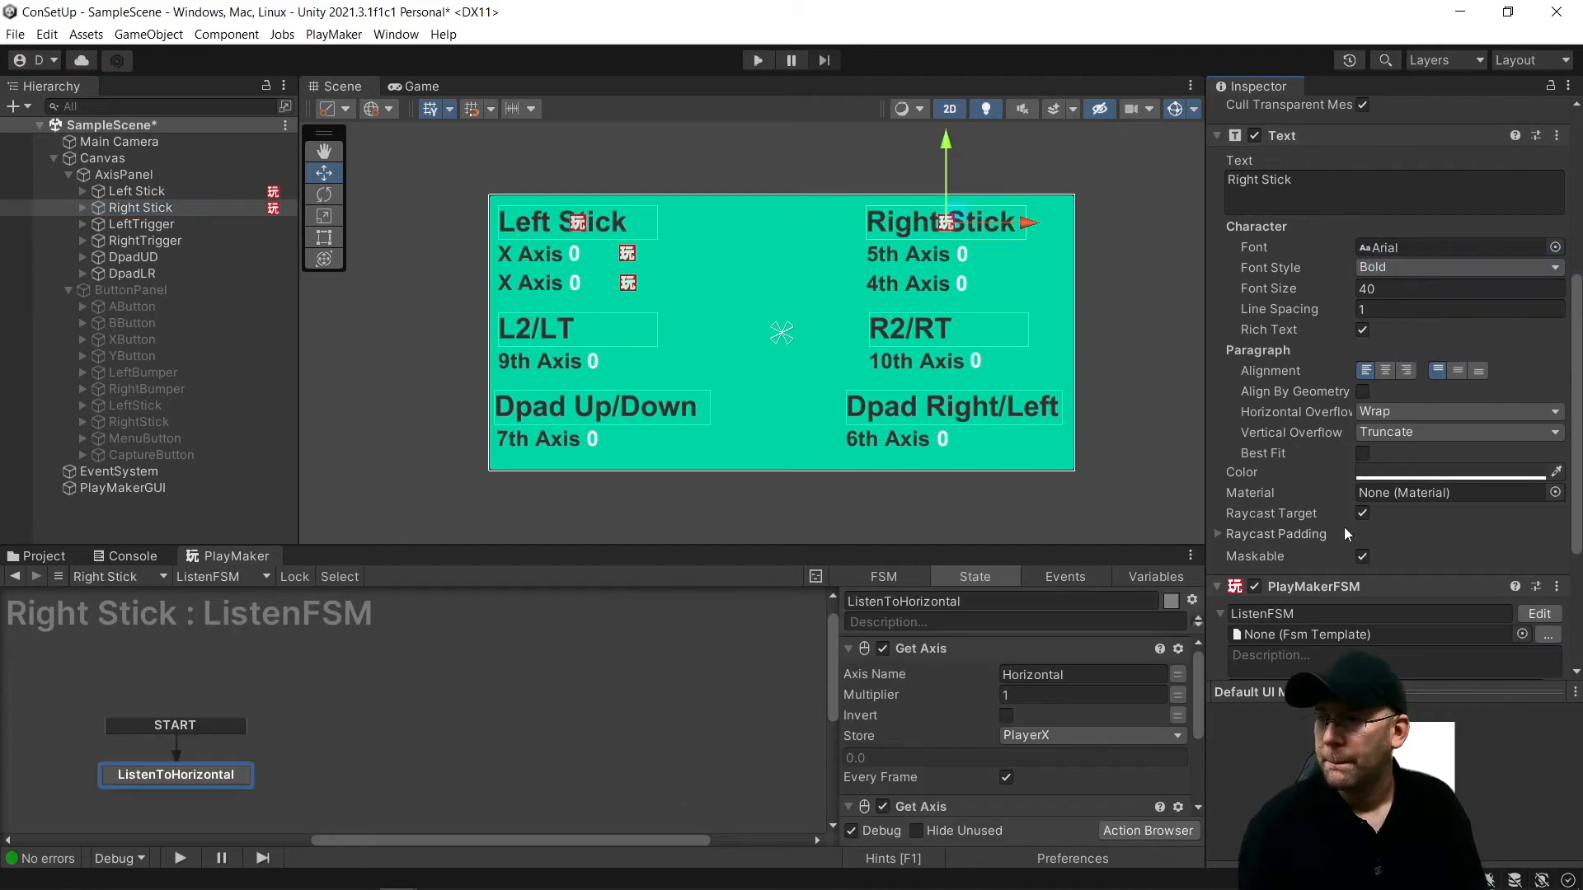
In Right Stick's first Get Axis action, set the axis name to Hori and store it in a new global variable named 5th
left_click(1103, 674)
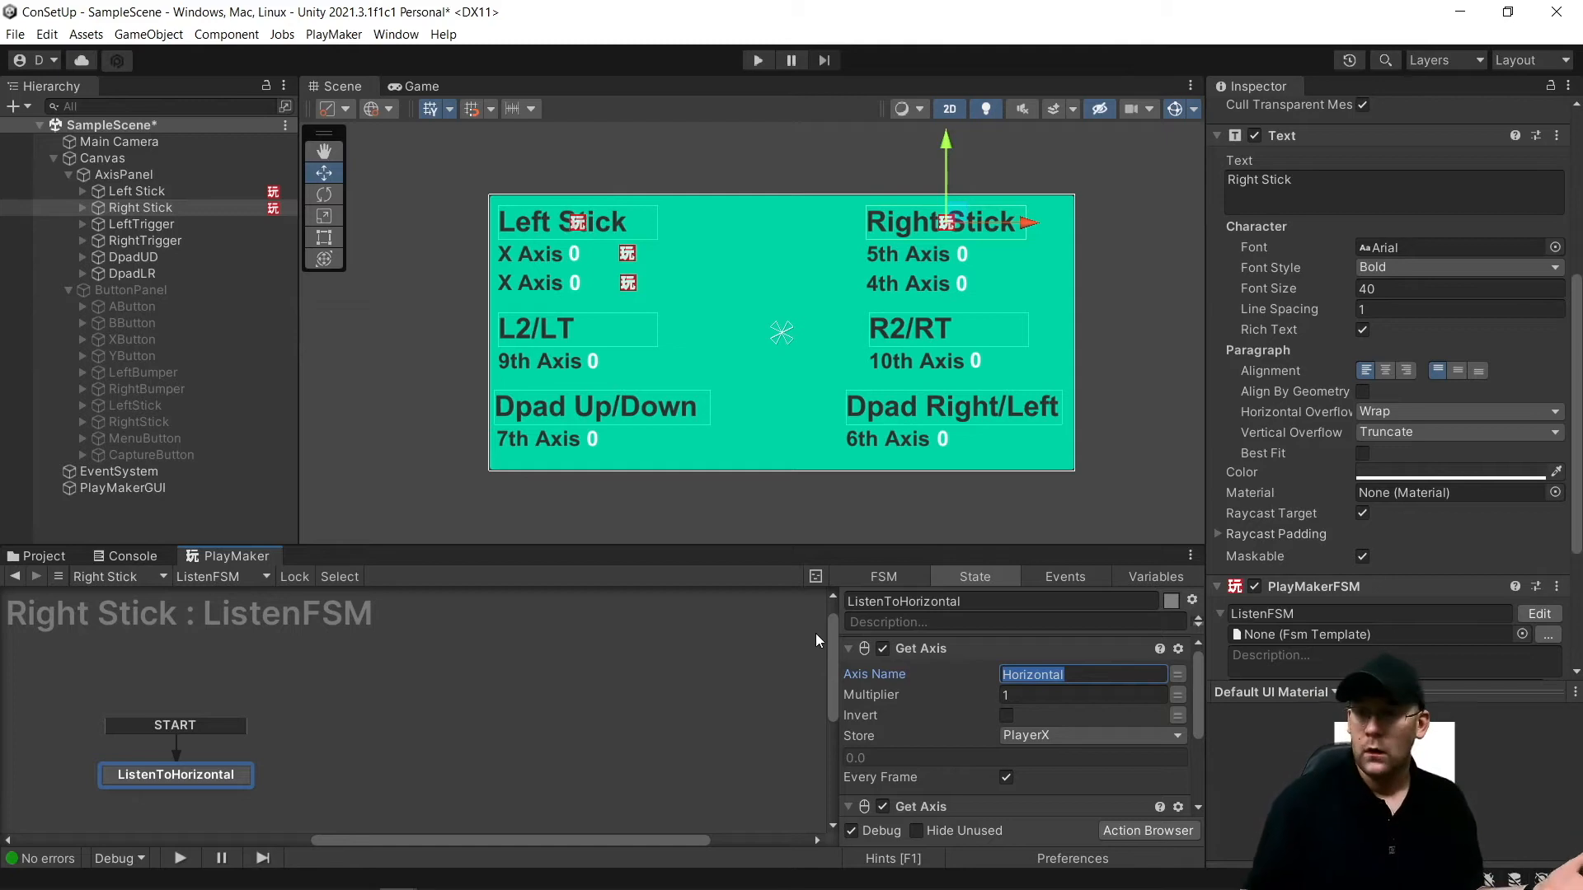
key("BackSpace")
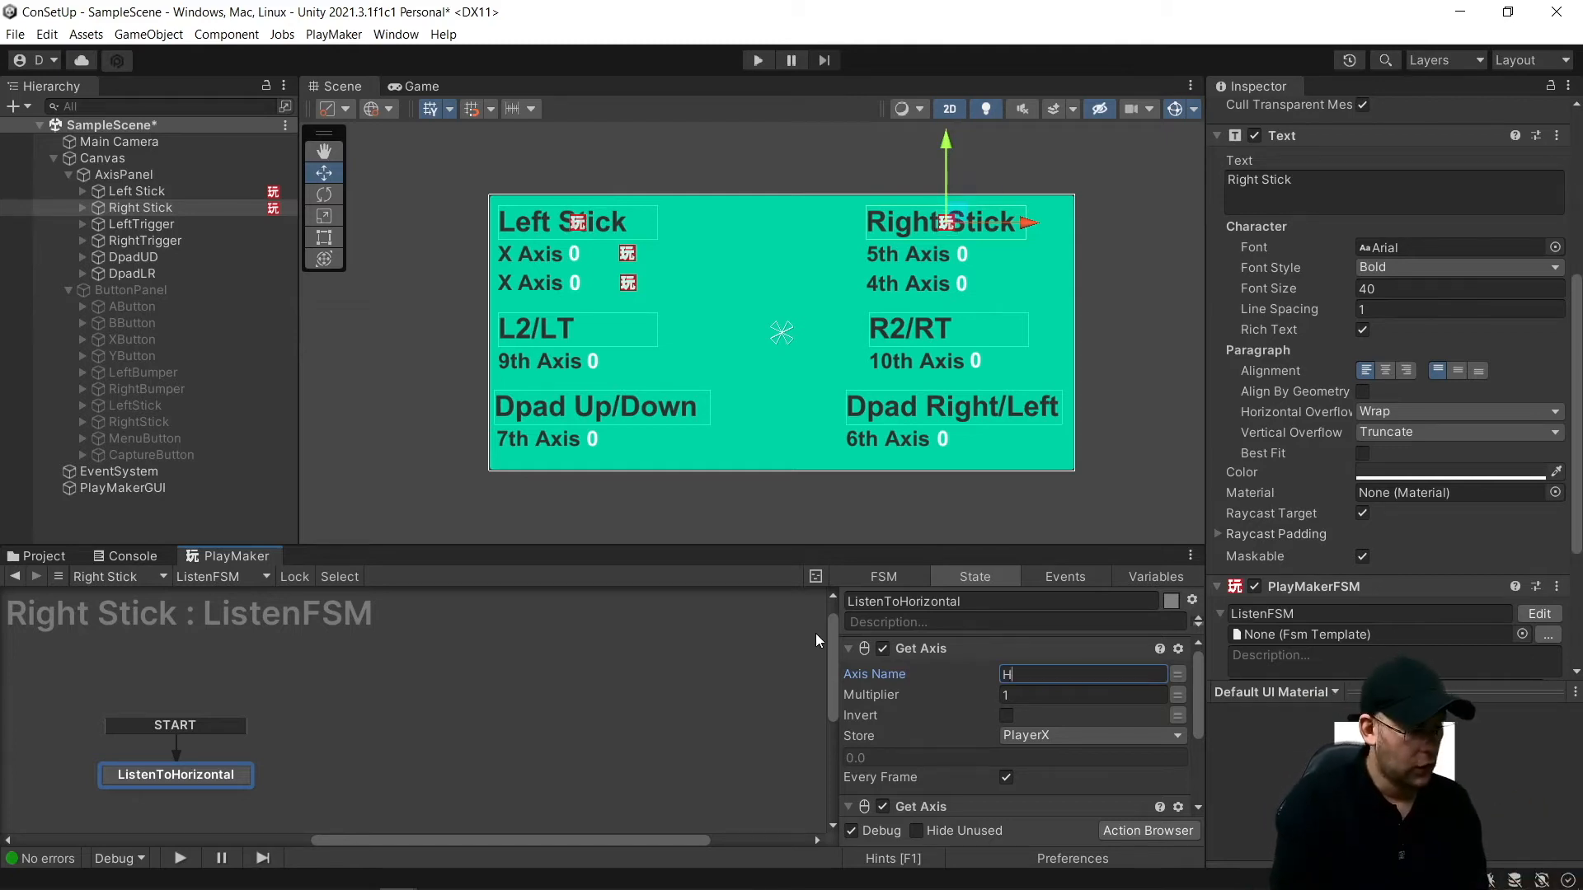
type("Hori")
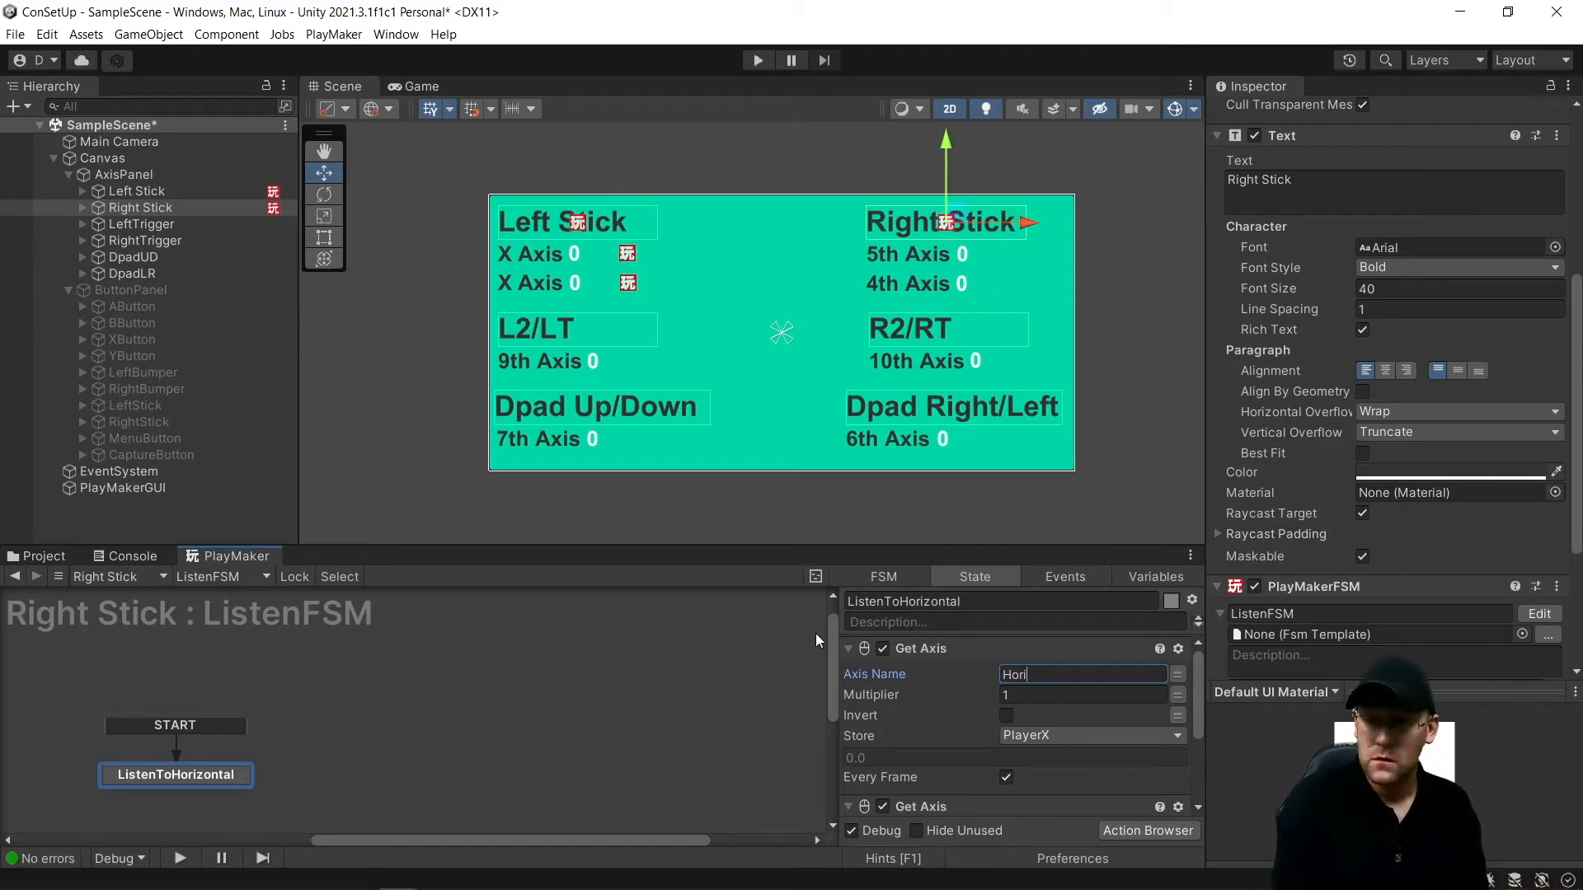
left_click(1067, 737)
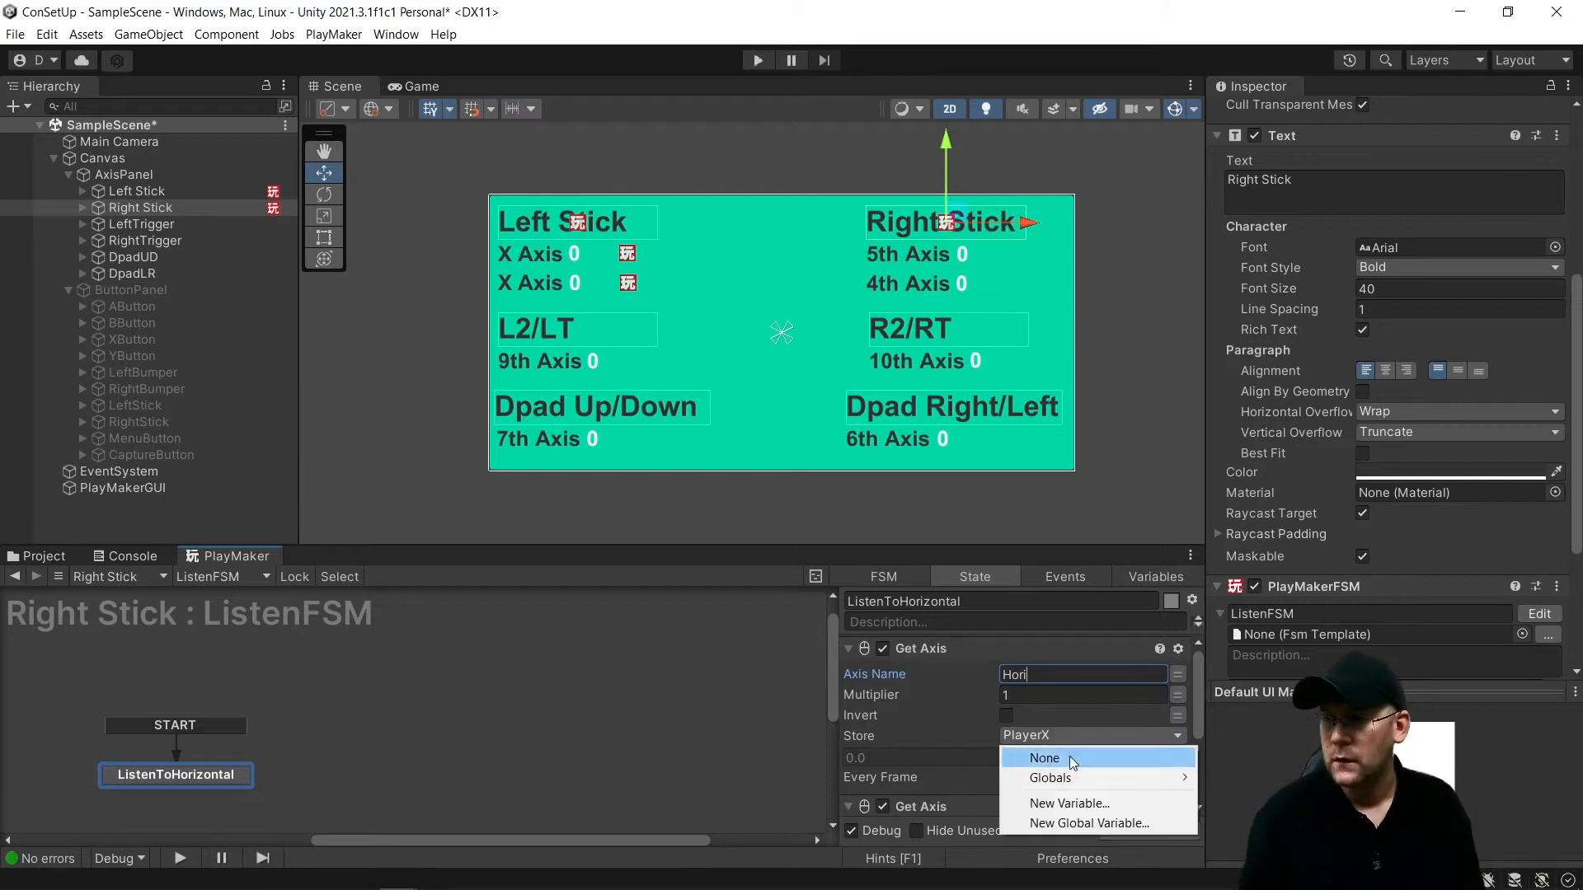
mouse_move(1072, 780)
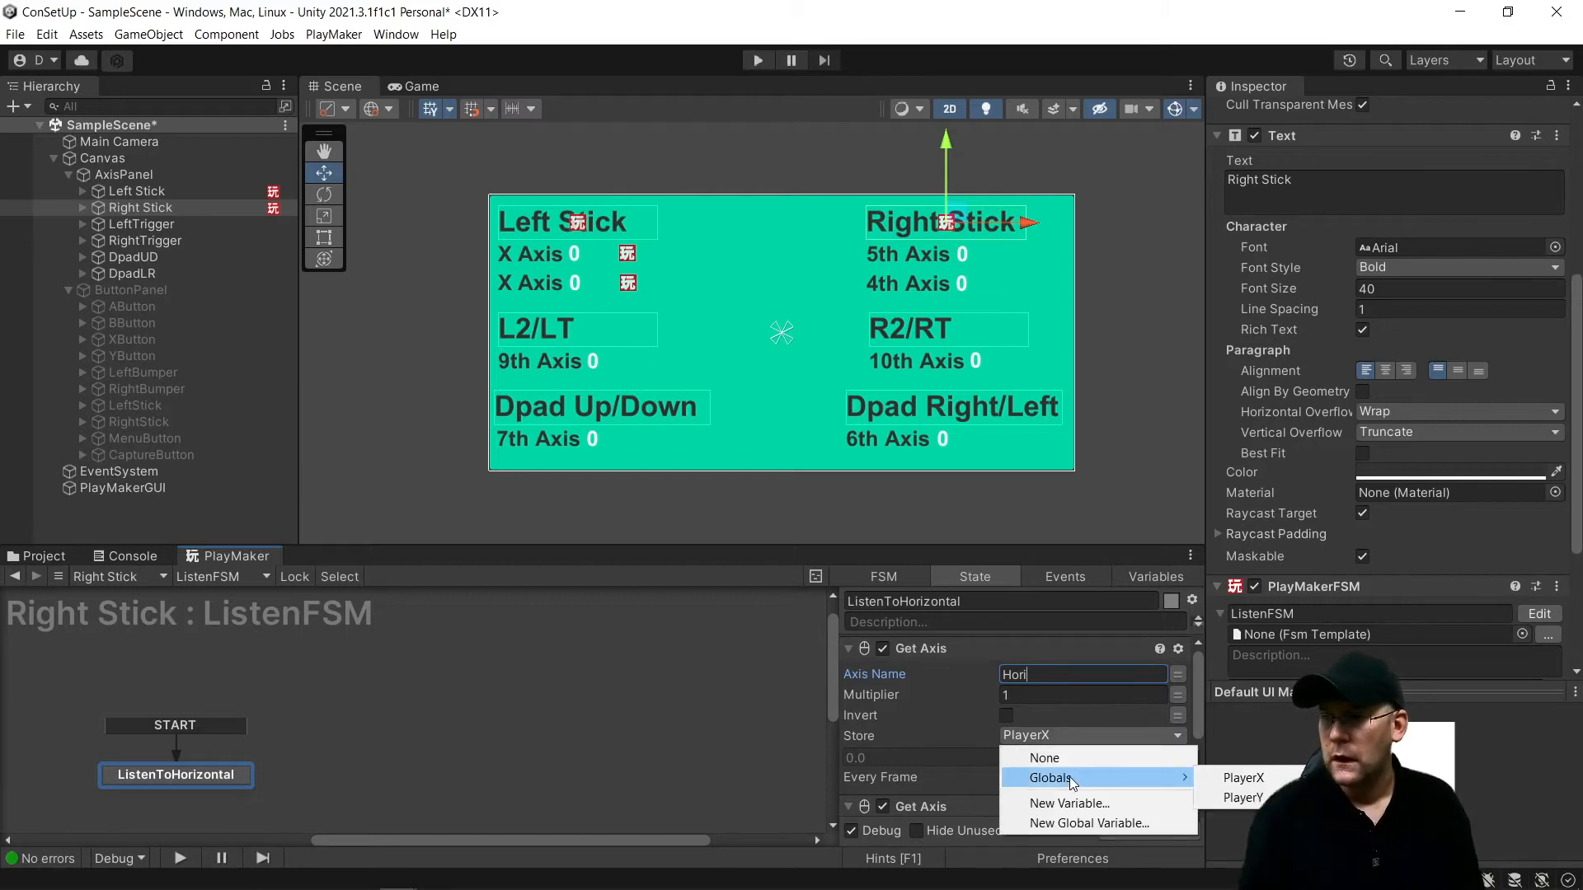
left_click(1072, 822)
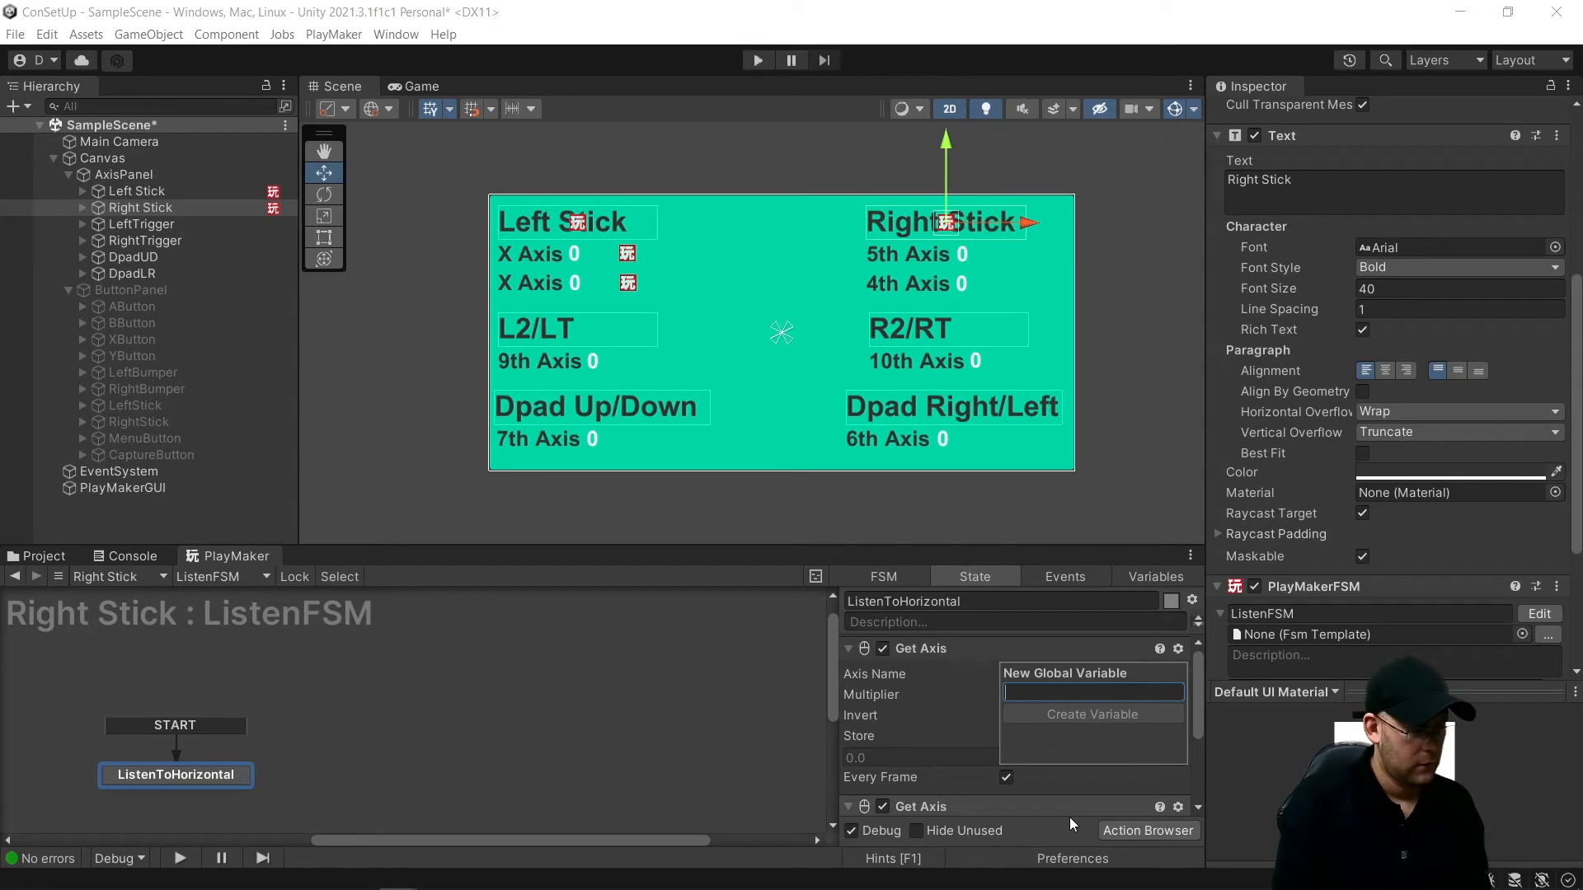
type("%th")
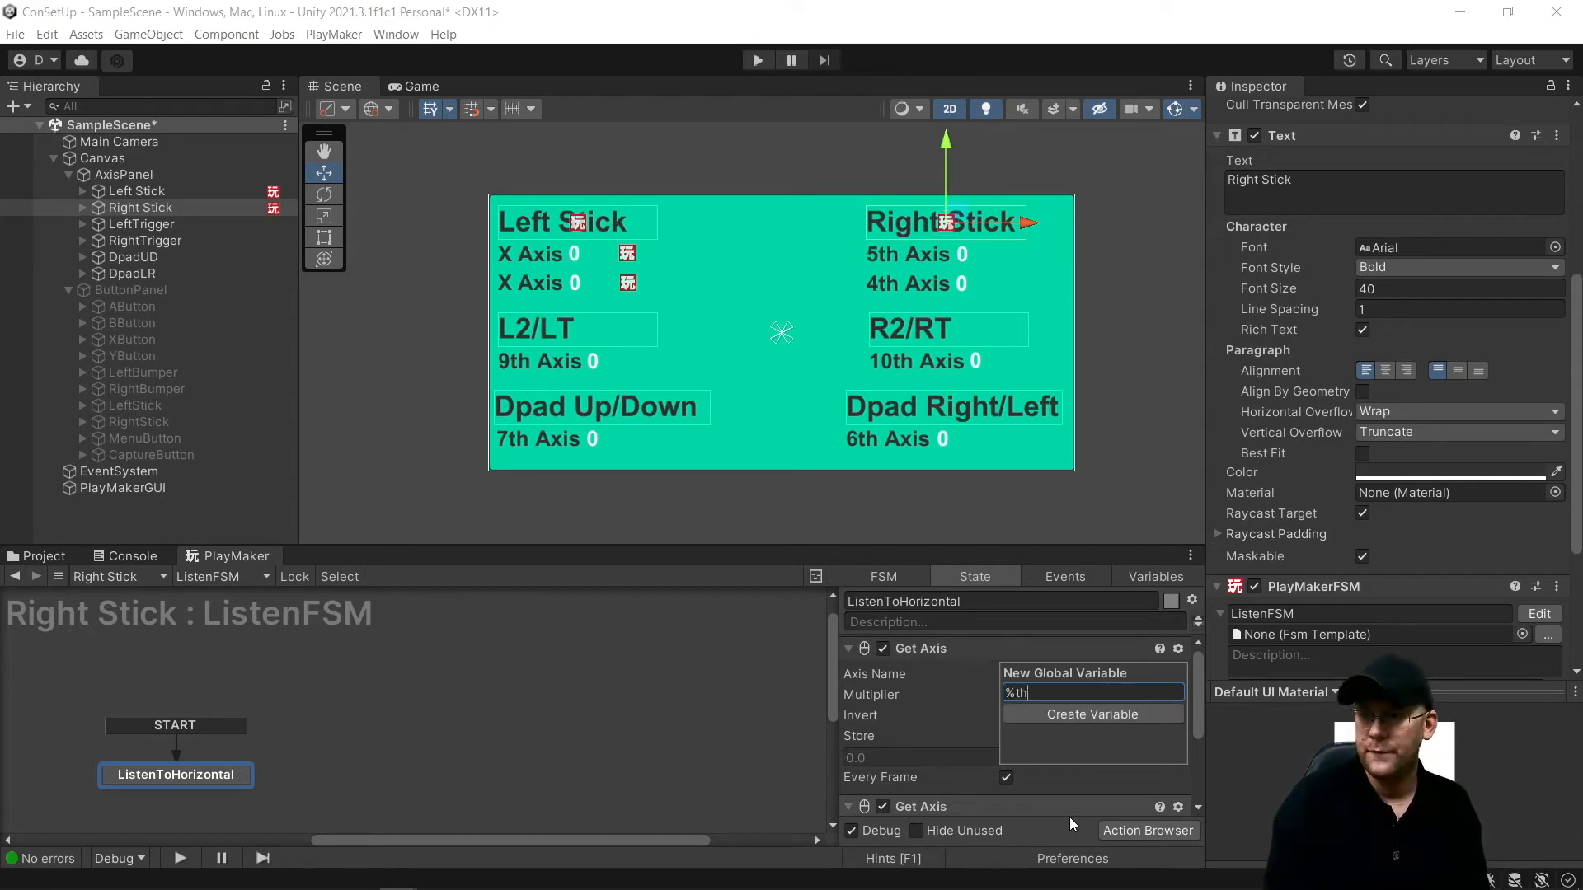
key("BackSpace")
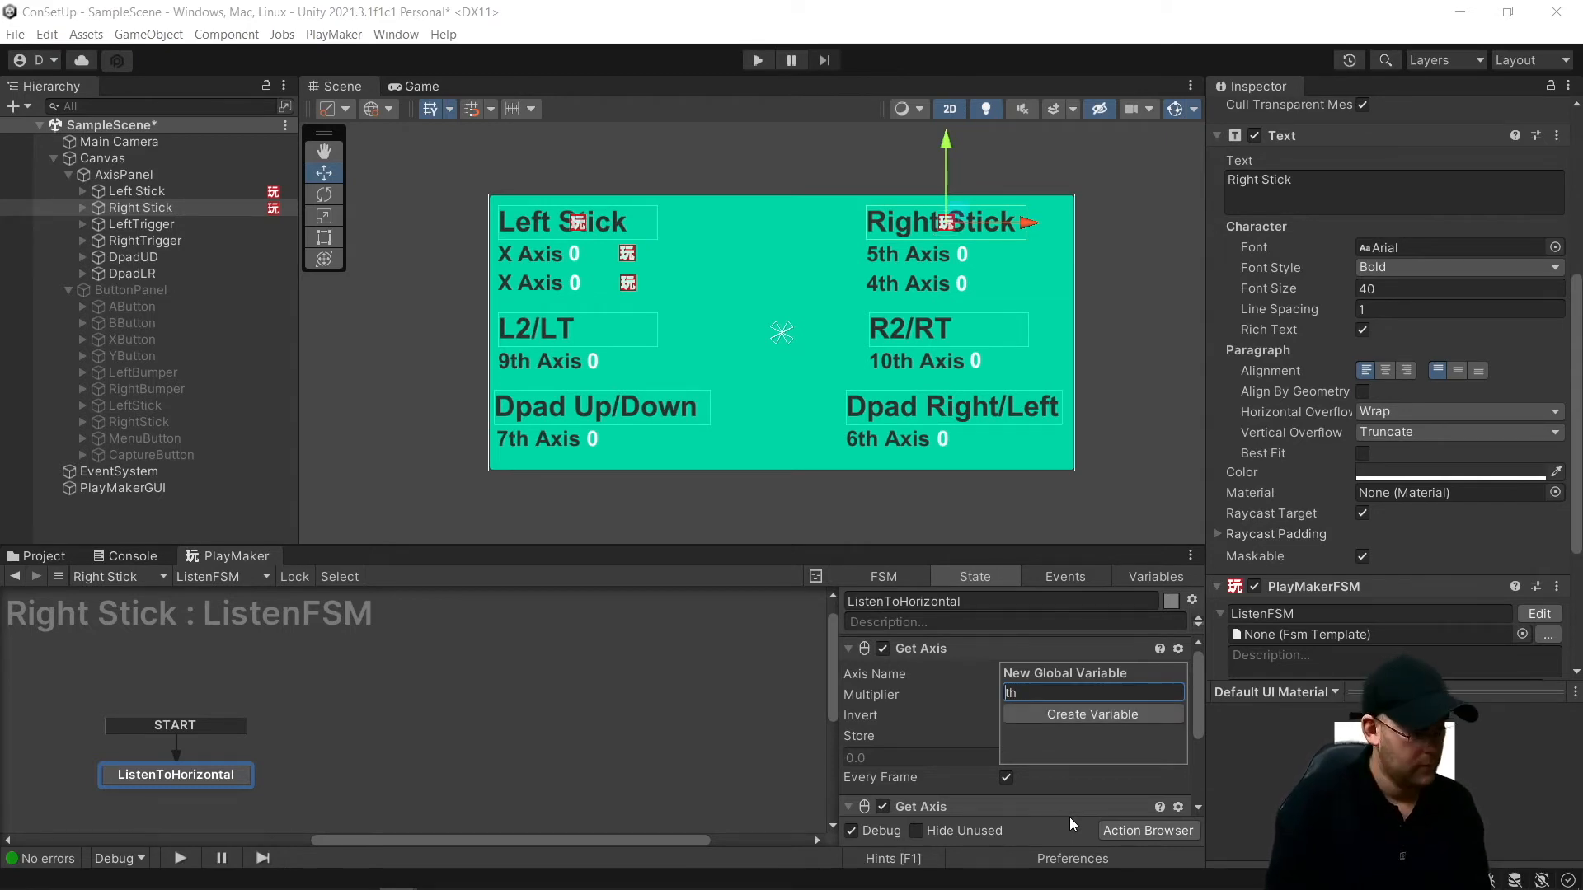
type("5")
key("Return")
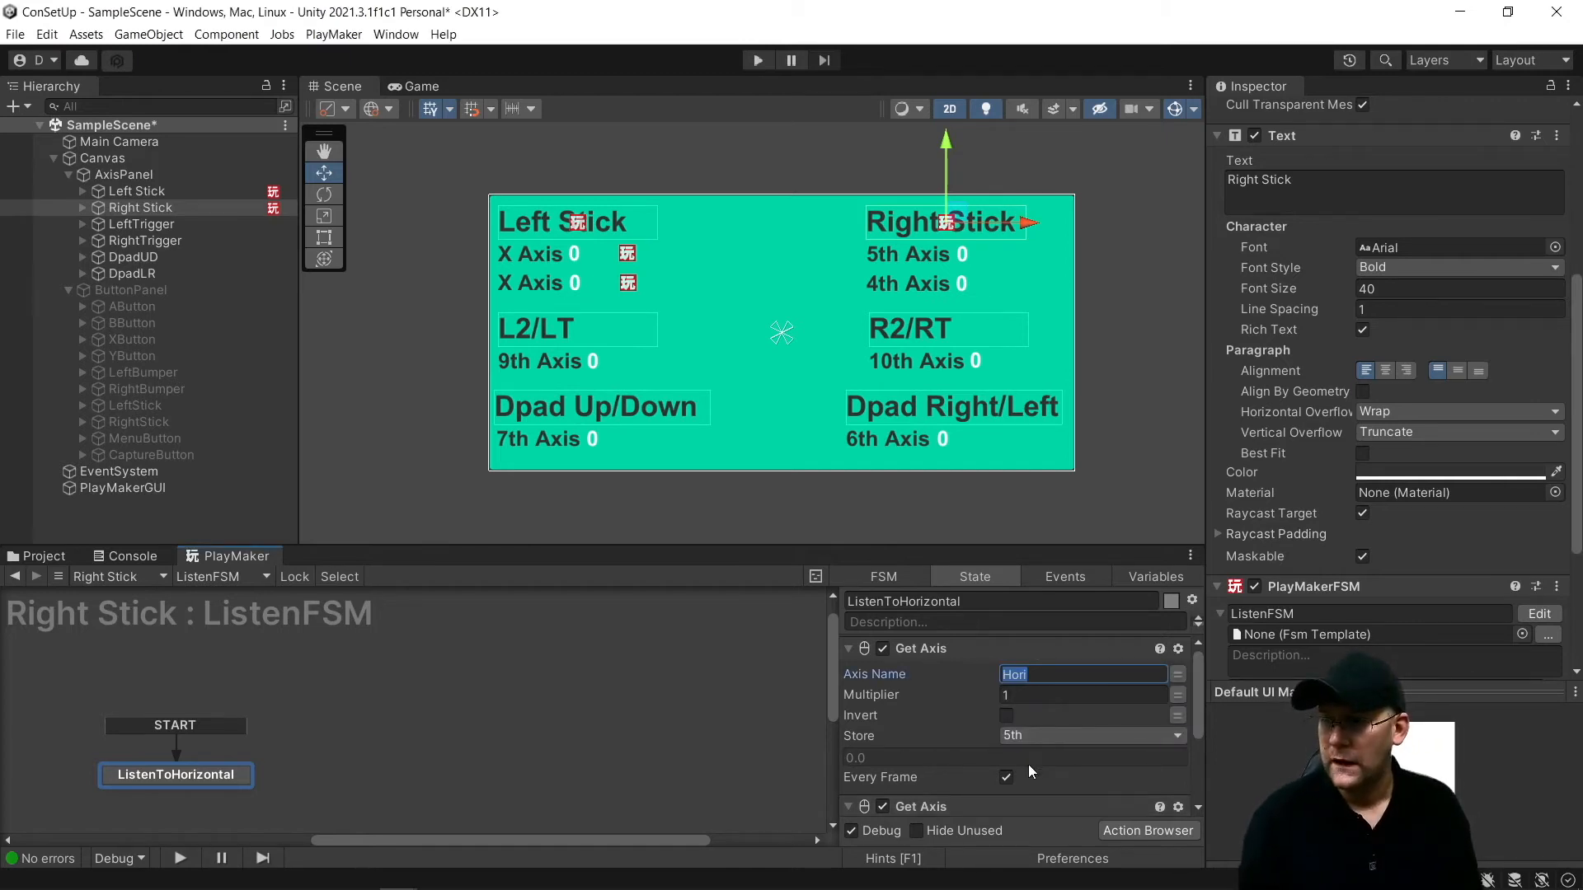
In Right Stick's second Get Axis action, set the axis name to Vert, store it in a new global variable 4th, and collapse the action
scroll(1029, 766, "down", 3)
left_click(1054, 709)
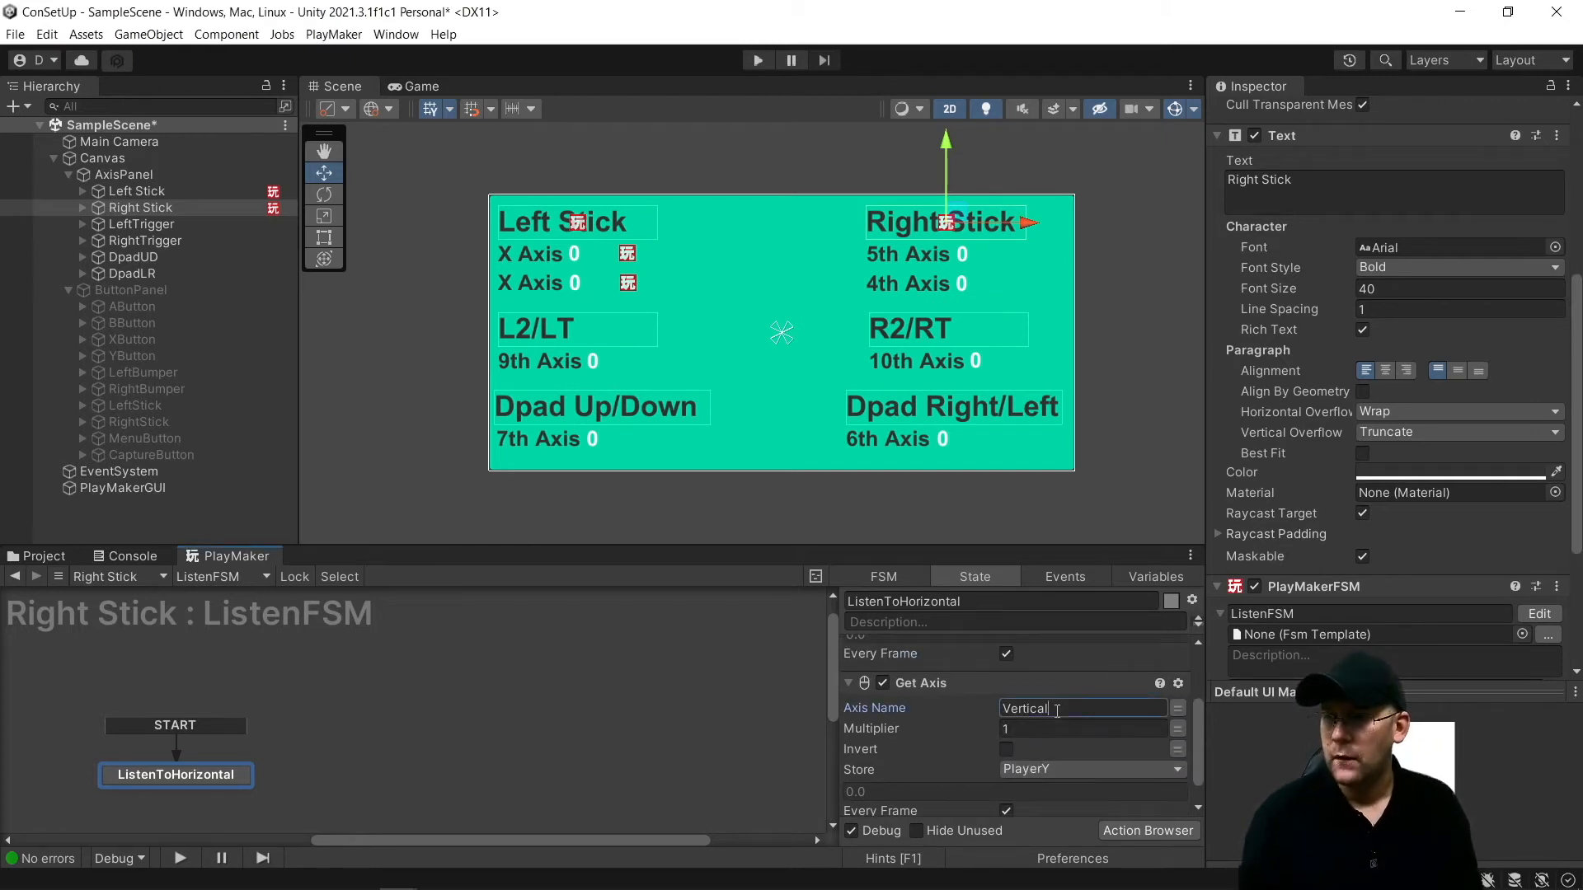
left_click(1073, 708)
key("BackSpace")
key("BackSpace")
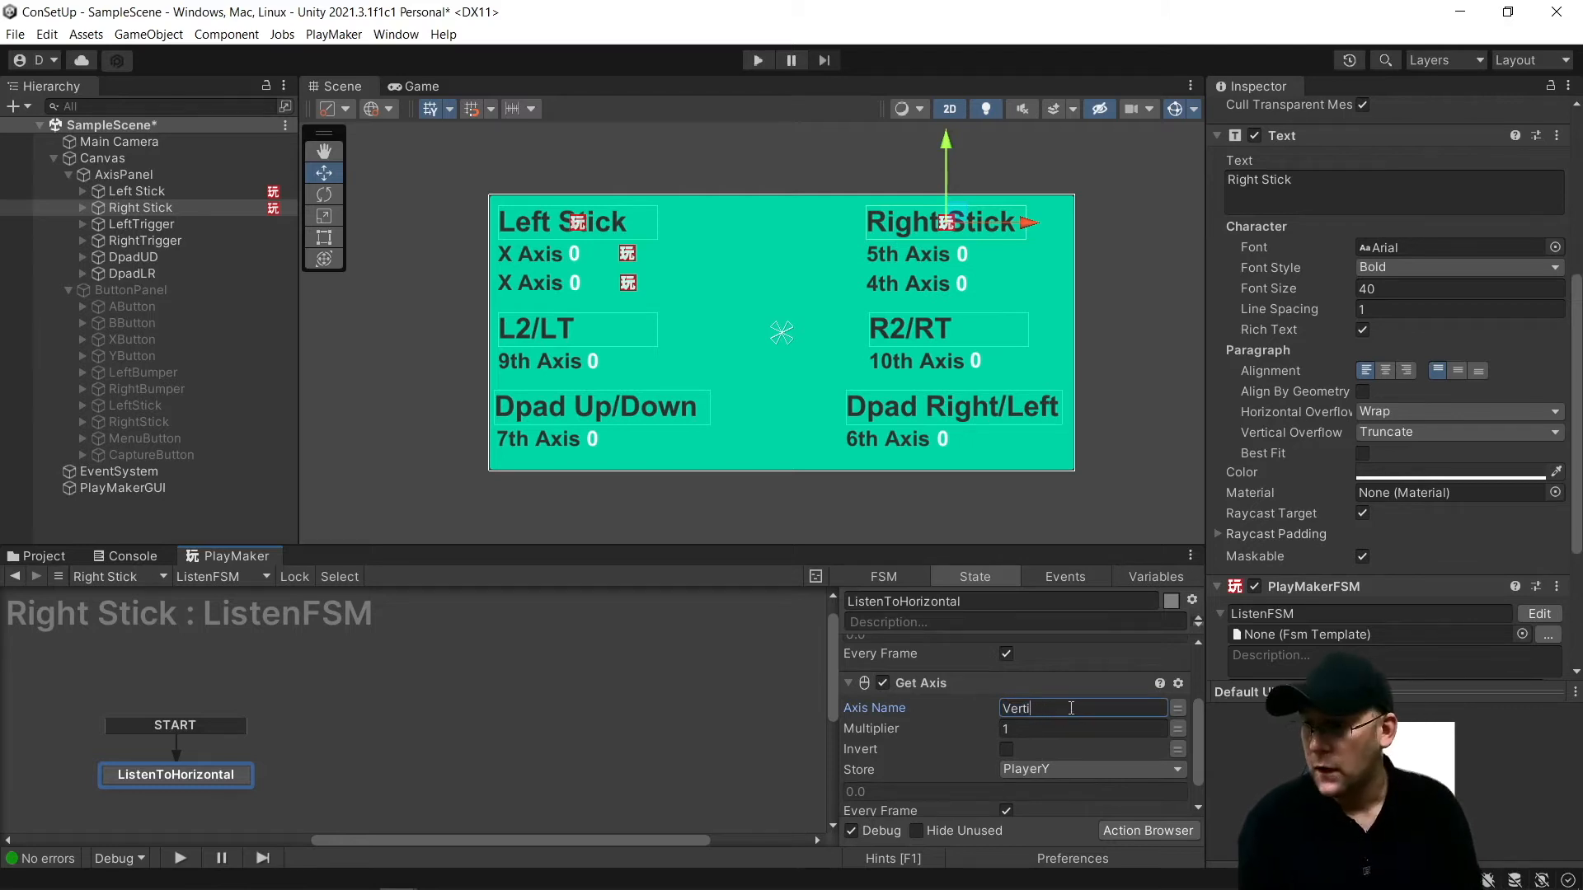
left_click(1045, 769)
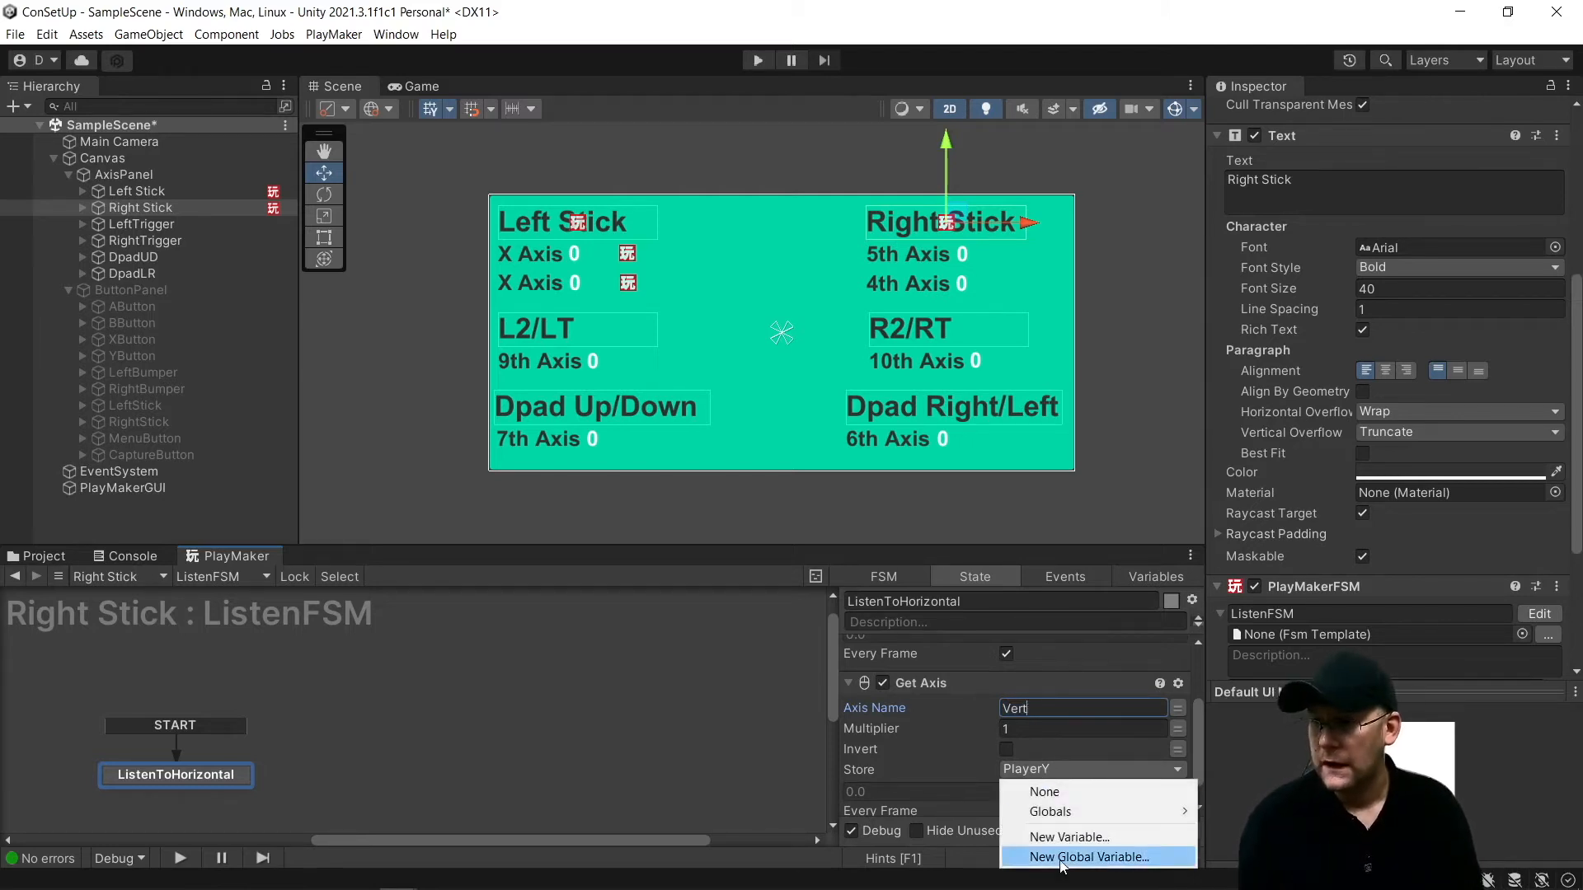
left_click(1072, 855)
type("4th")
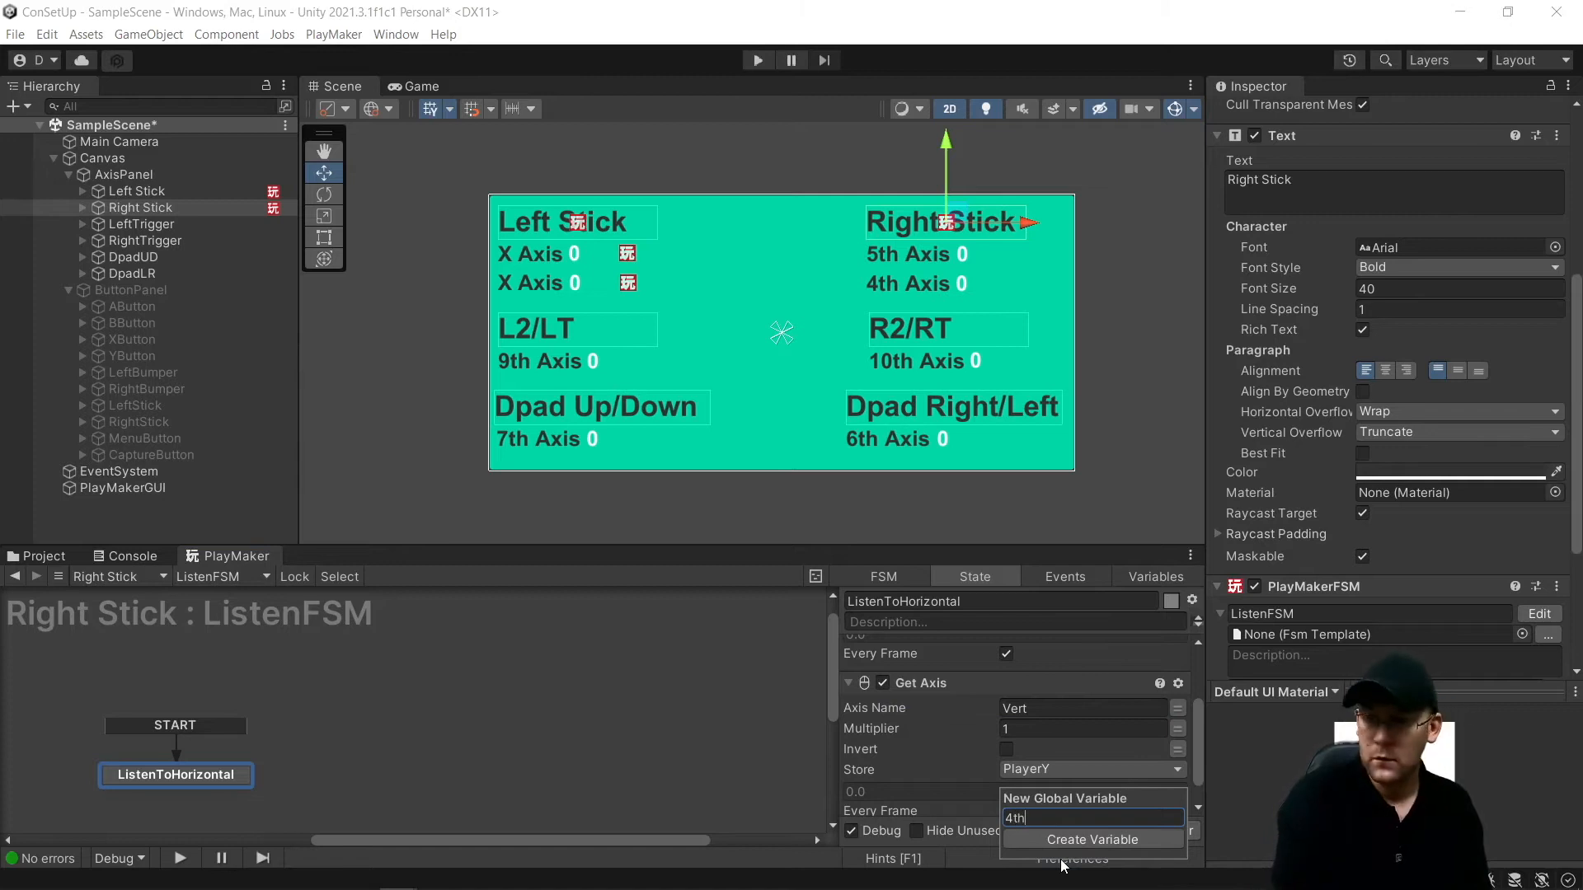
key("Return")
scroll(977, 788, "down", 1)
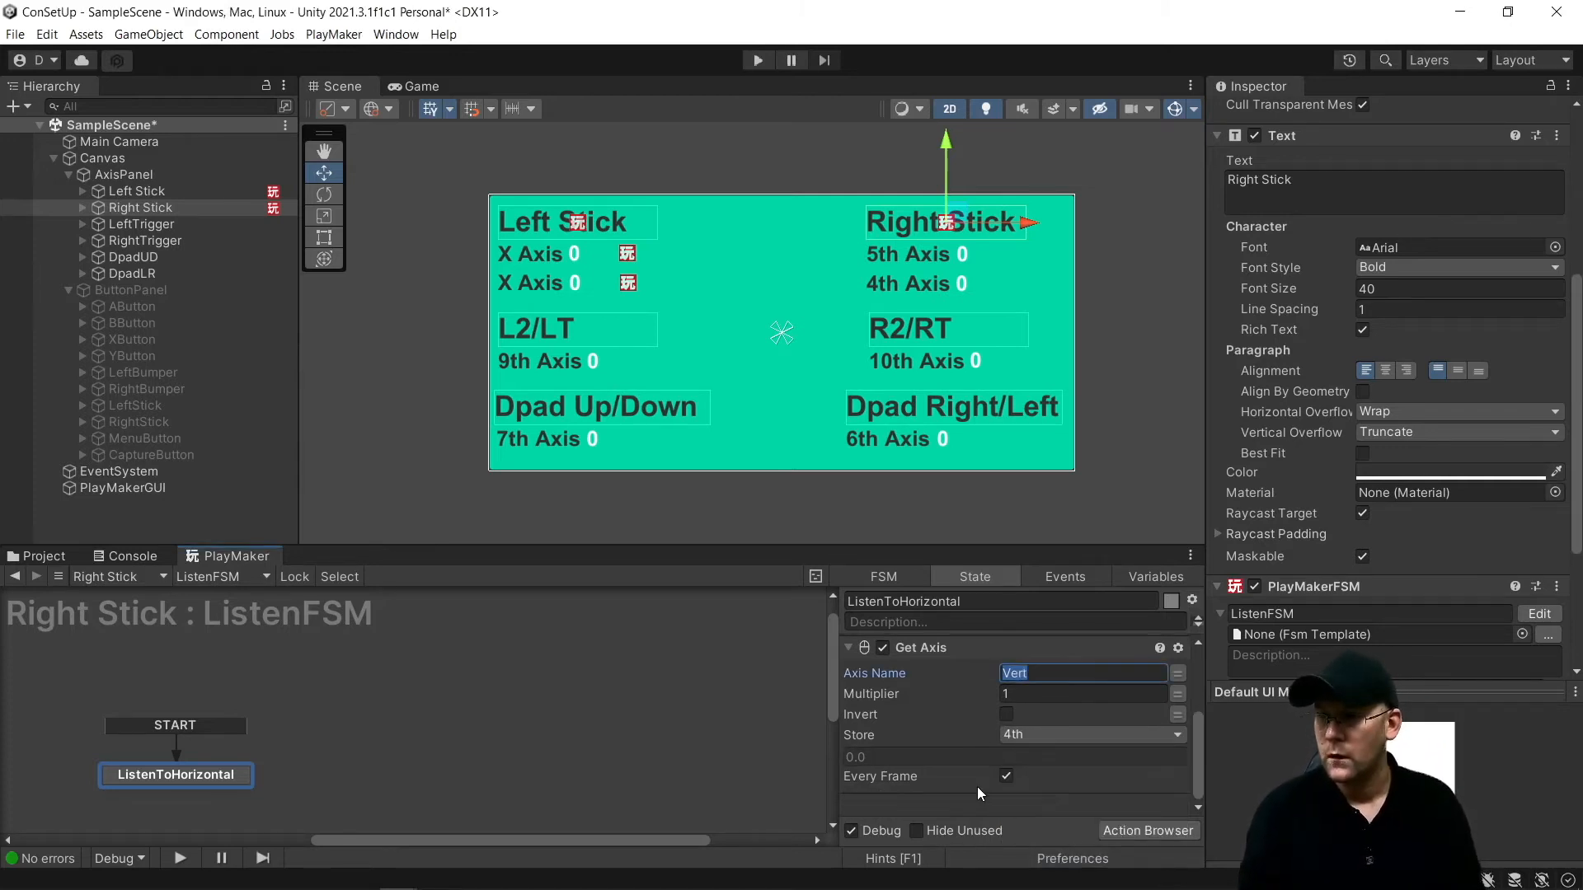
left_click(850, 648)
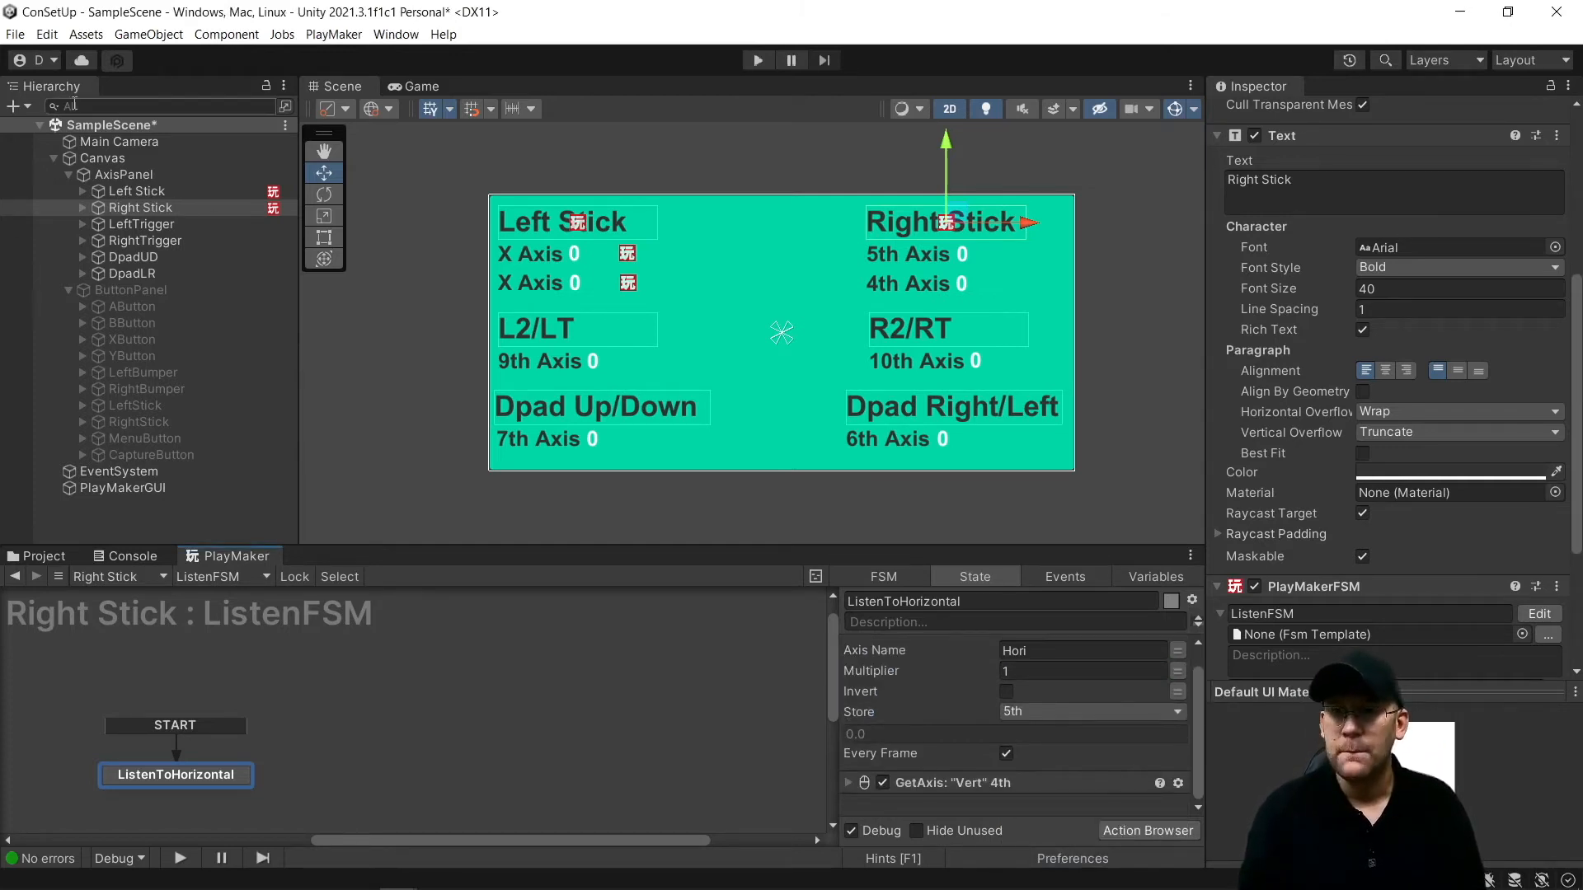
Copy the ShowInput PlayMakerFSM component from Left Stick's XAxis Input and paste it as a new component on Right Stick's 5thAxis Input
left_click(82, 192)
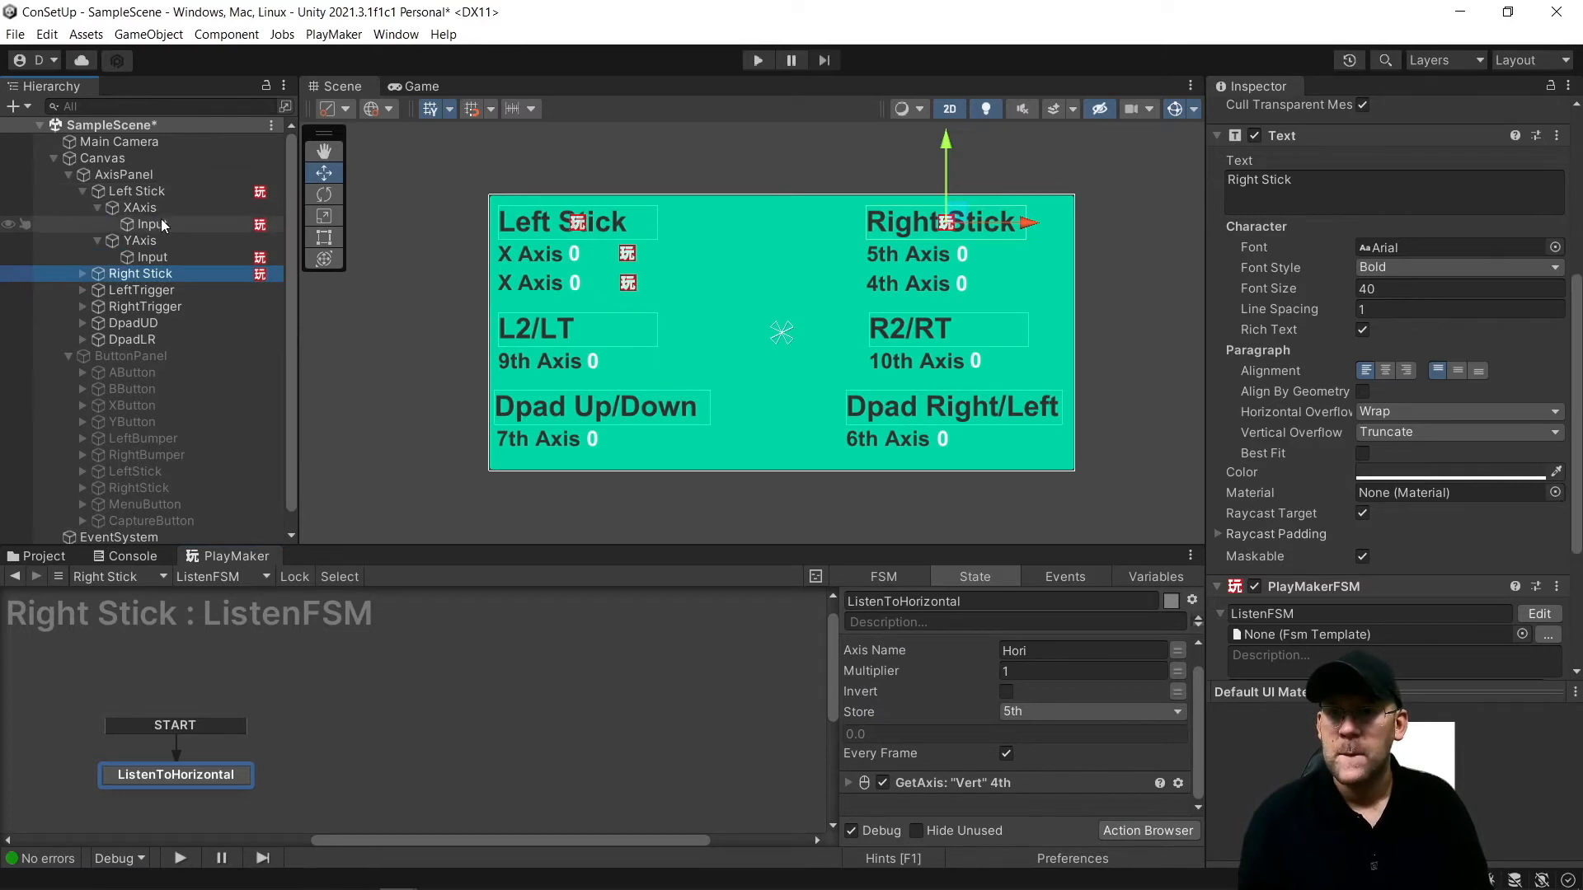
left_click(157, 225)
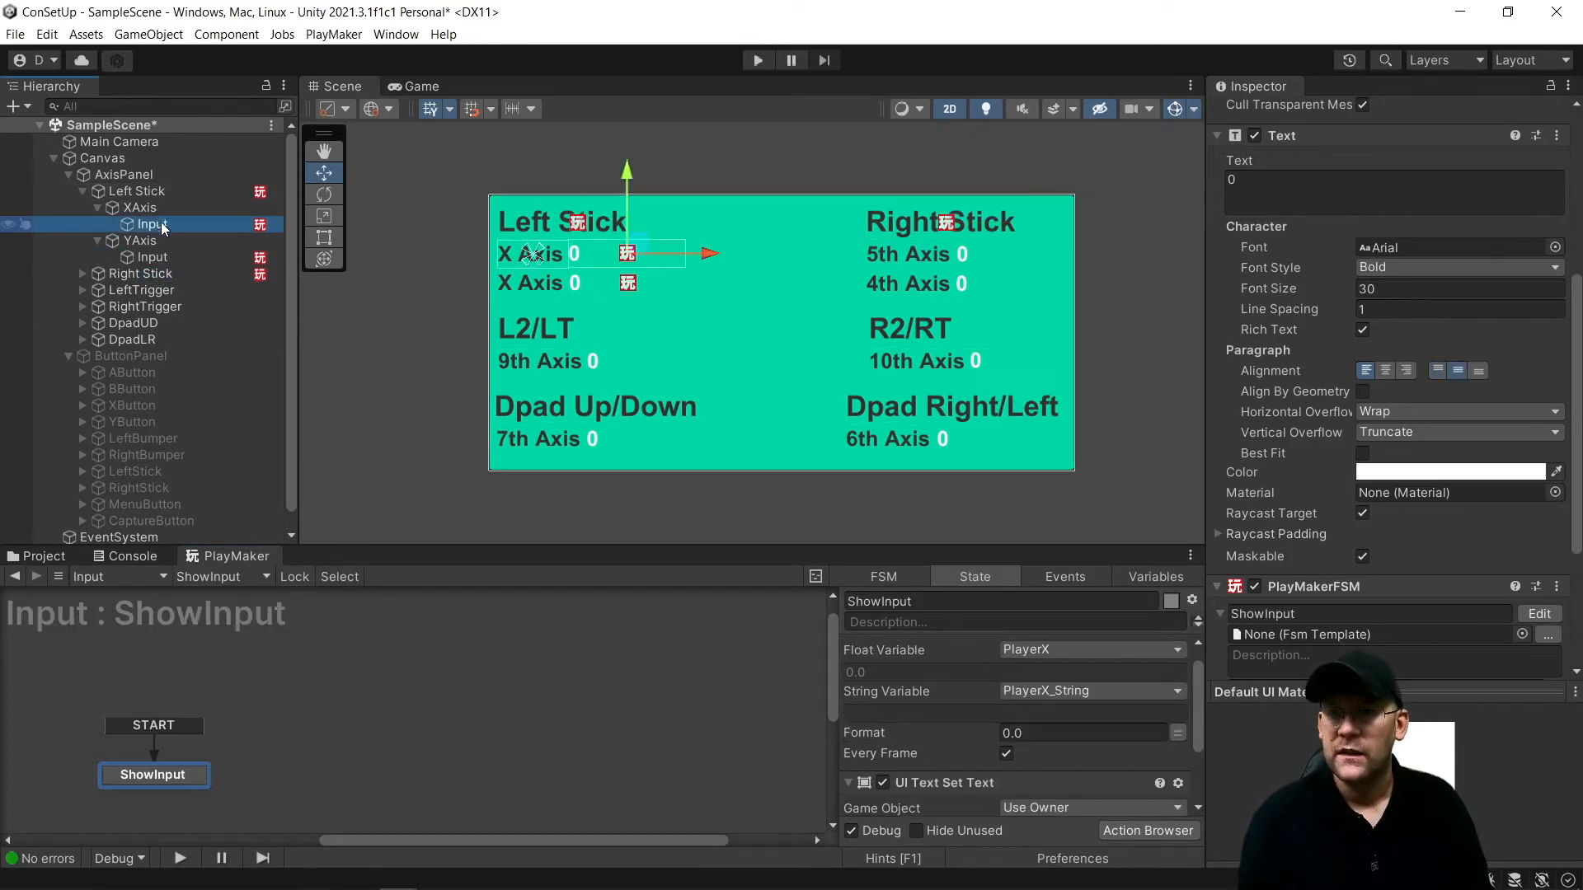
left_click(1556, 587)
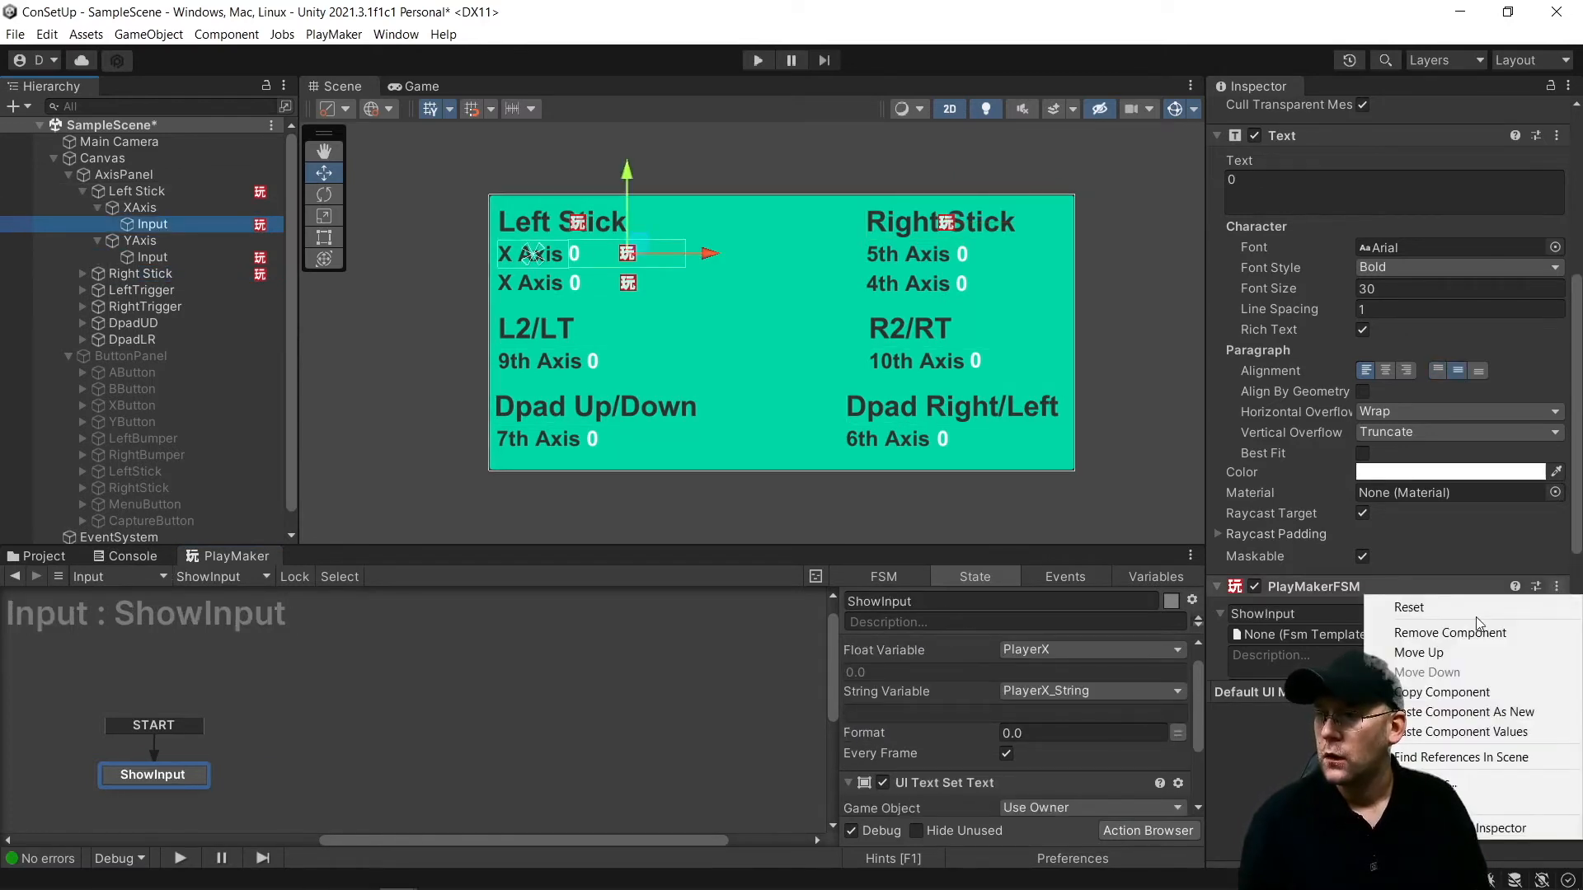
left_click(1451, 692)
left_click(97, 207)
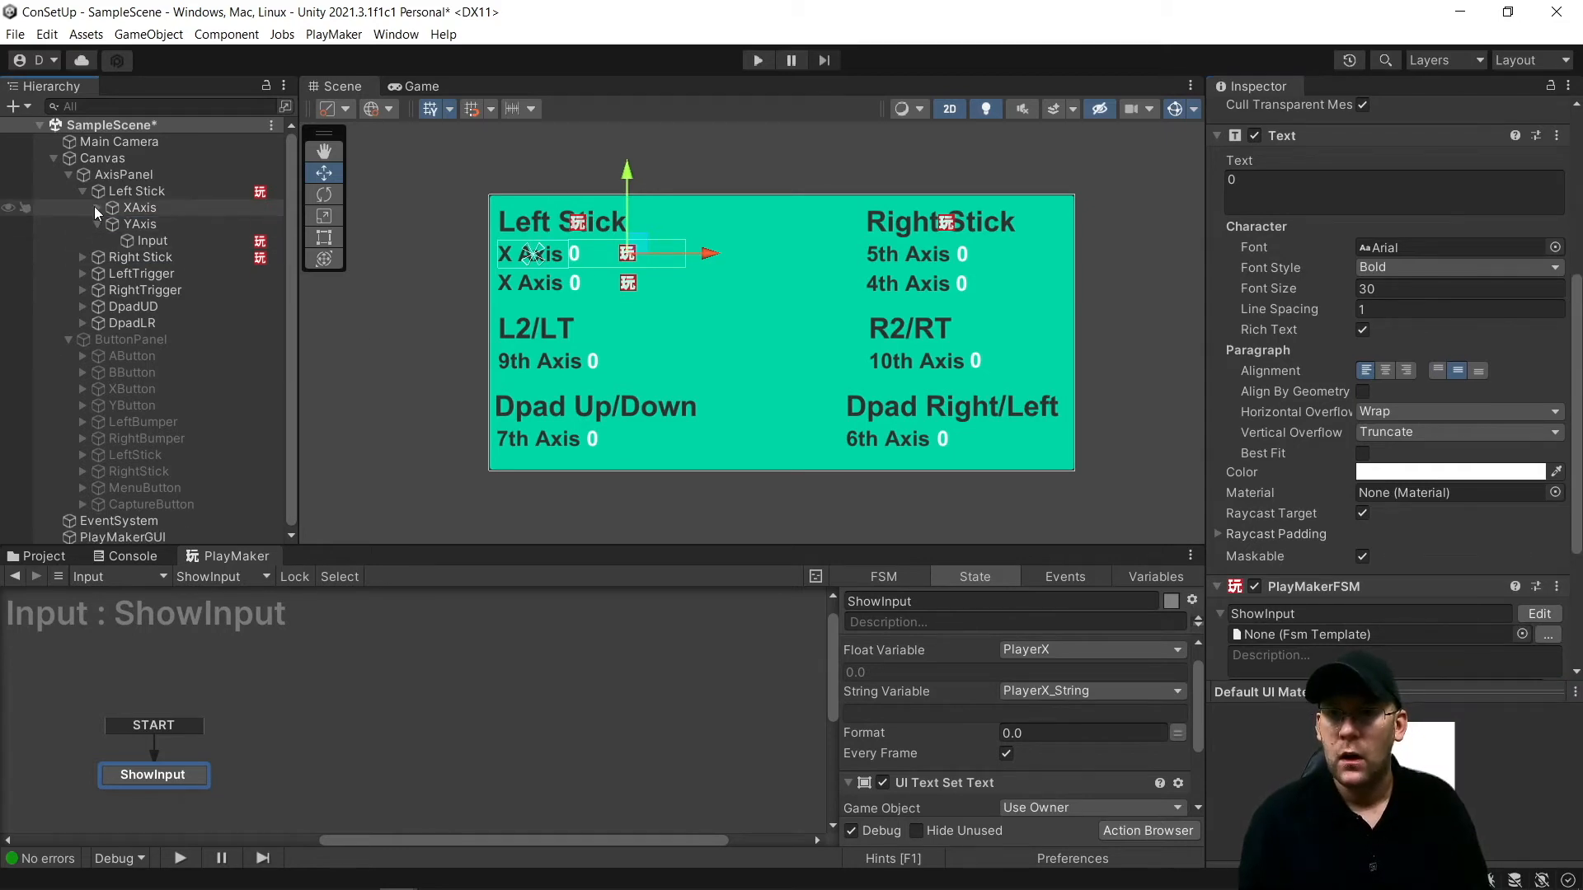
left_click(83, 257)
left_click(139, 272)
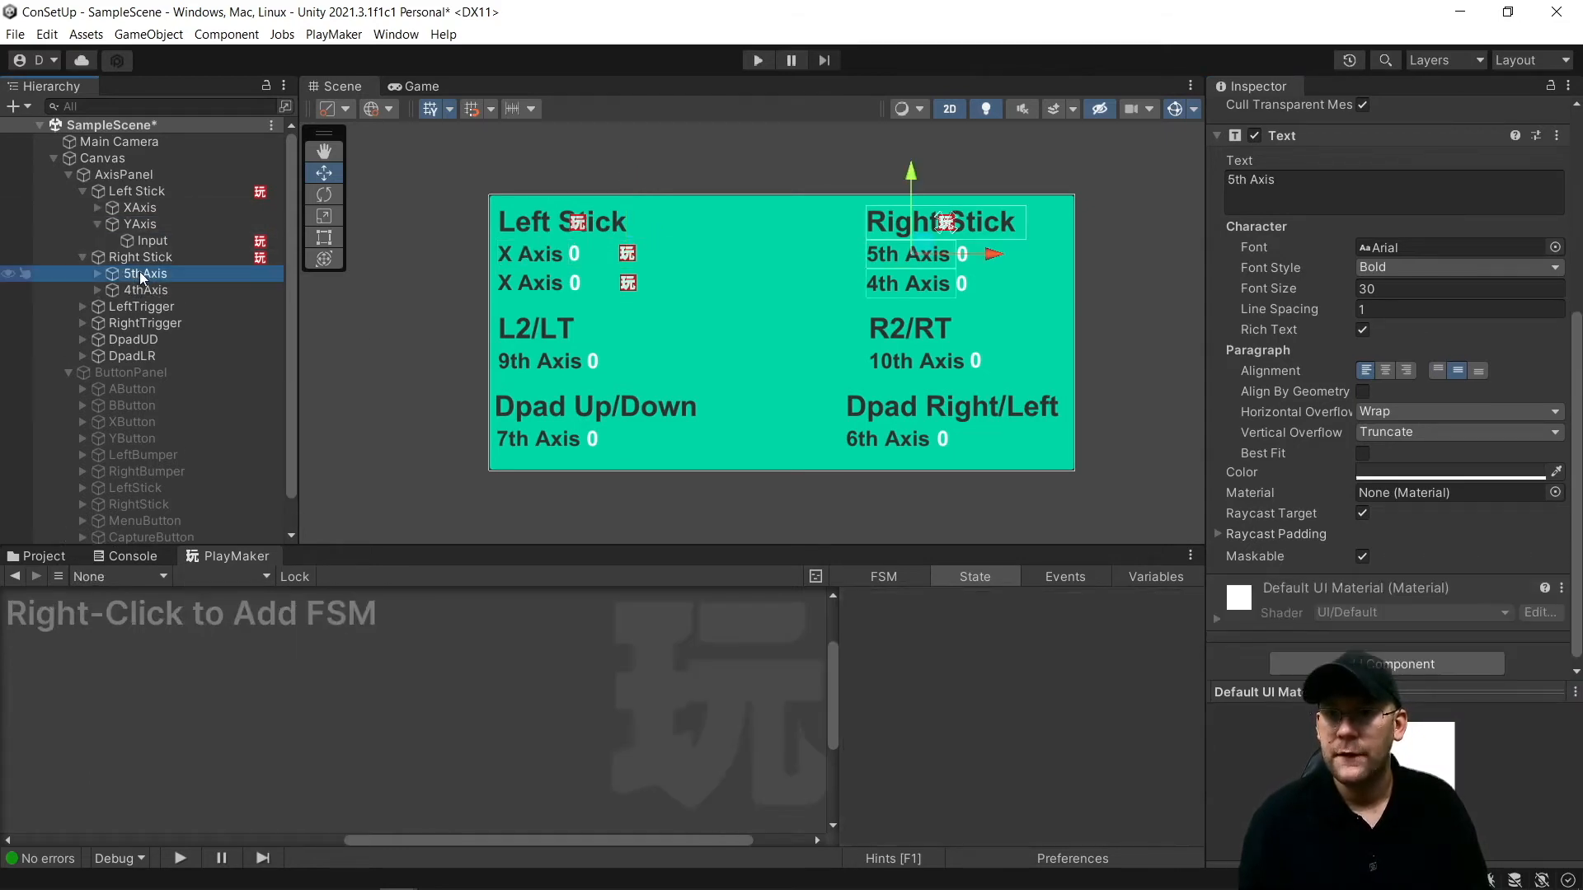
left_click(98, 273)
left_click(152, 290)
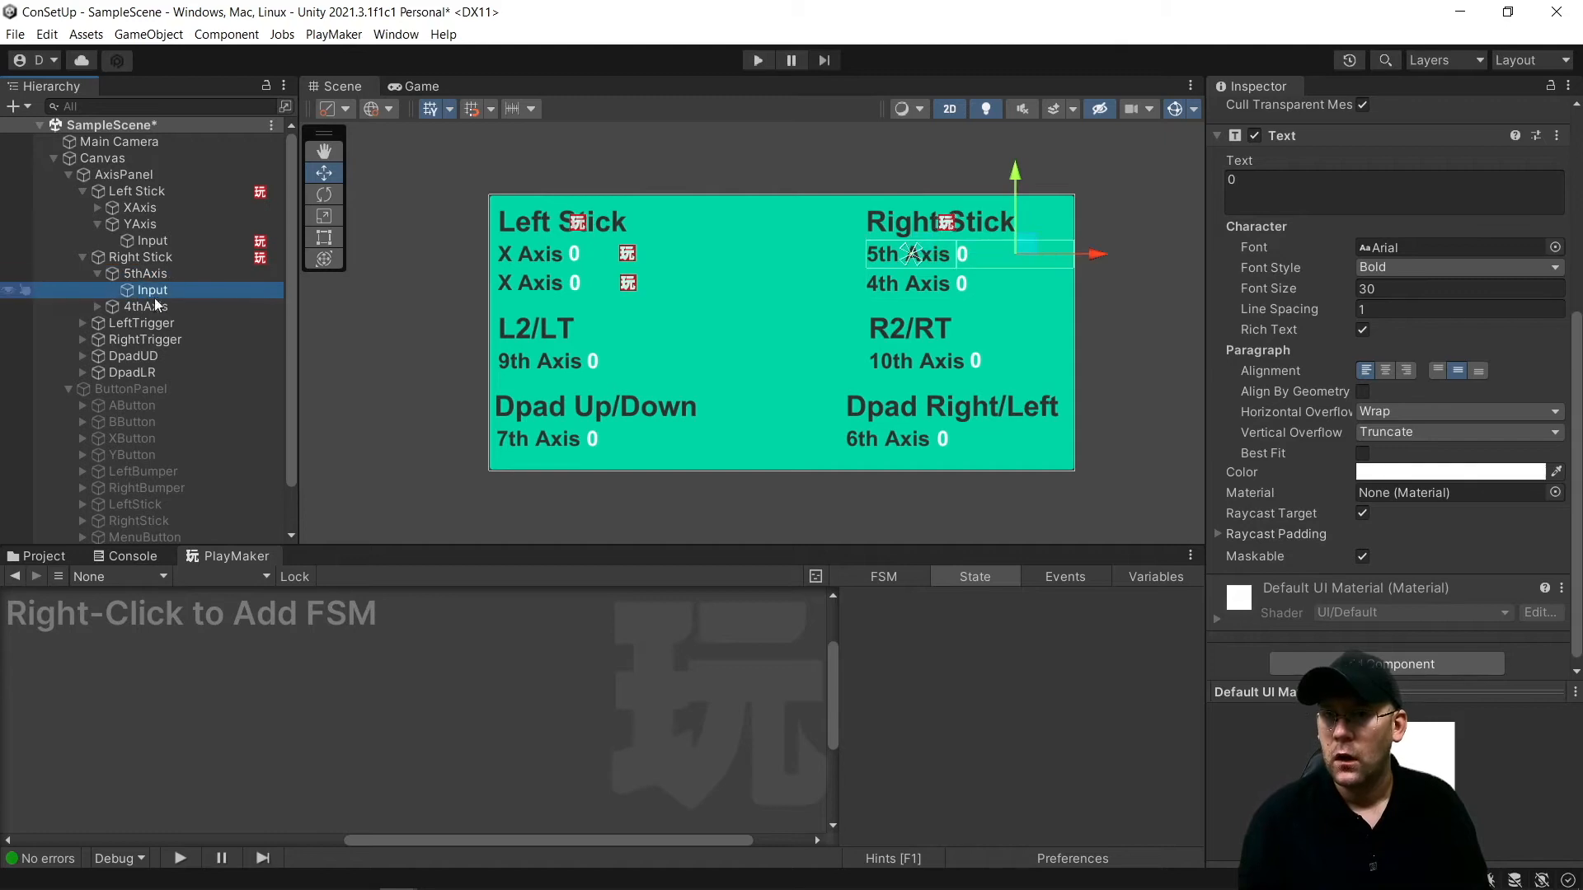
left_click(1556, 136)
left_click(1459, 263)
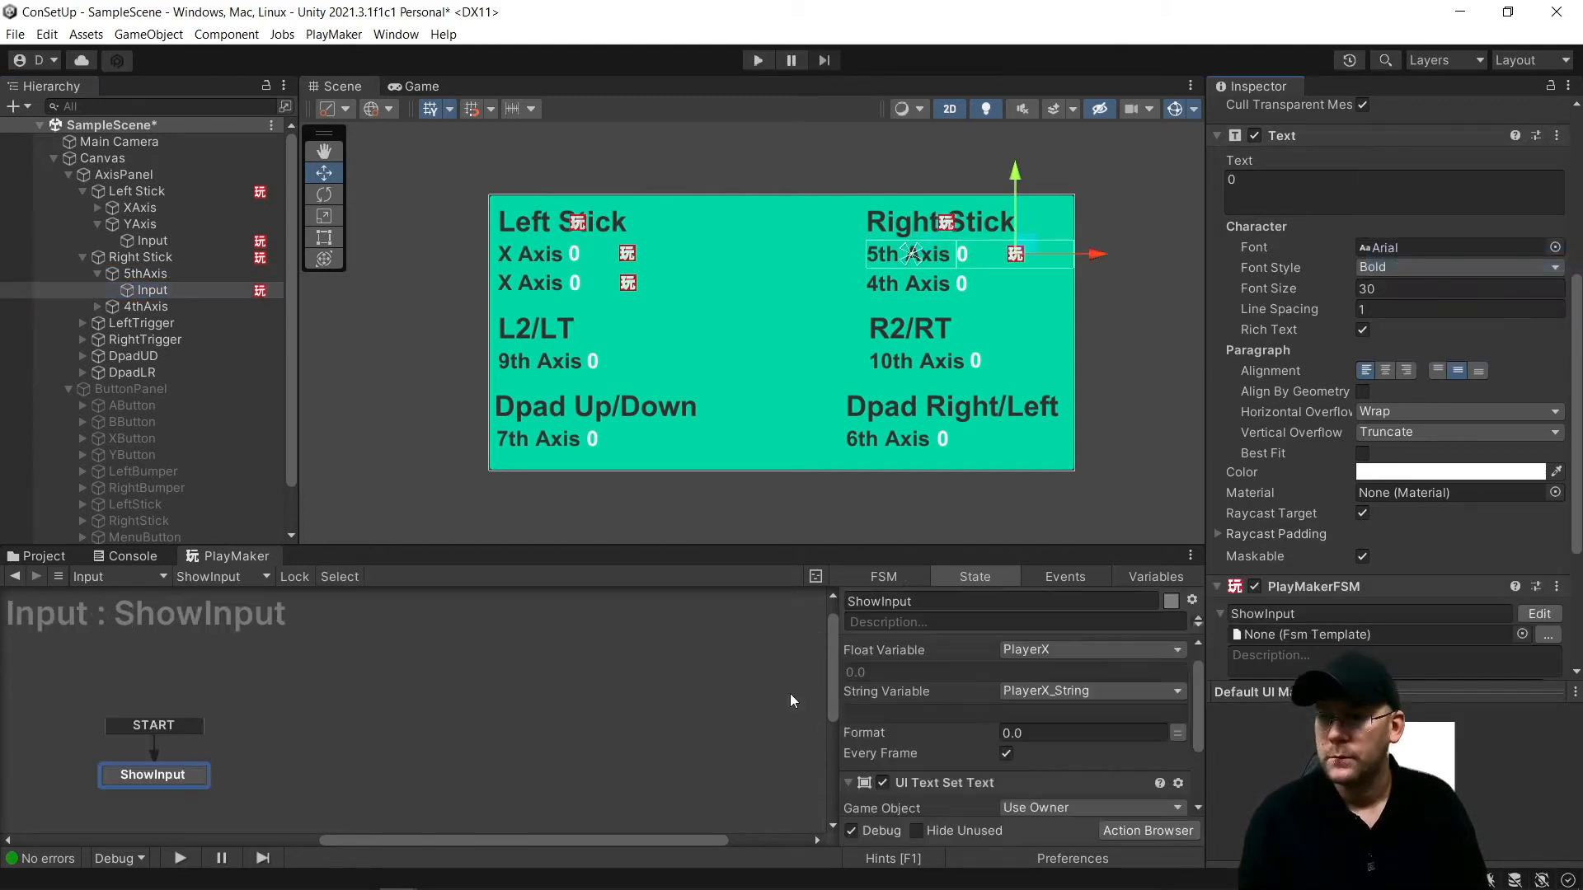
In 5thAxis Input's Convert Float To String action, set the float variable to global 5th and store it in a new global variable named 5th_String
scroll(1071, 656, "up", 1)
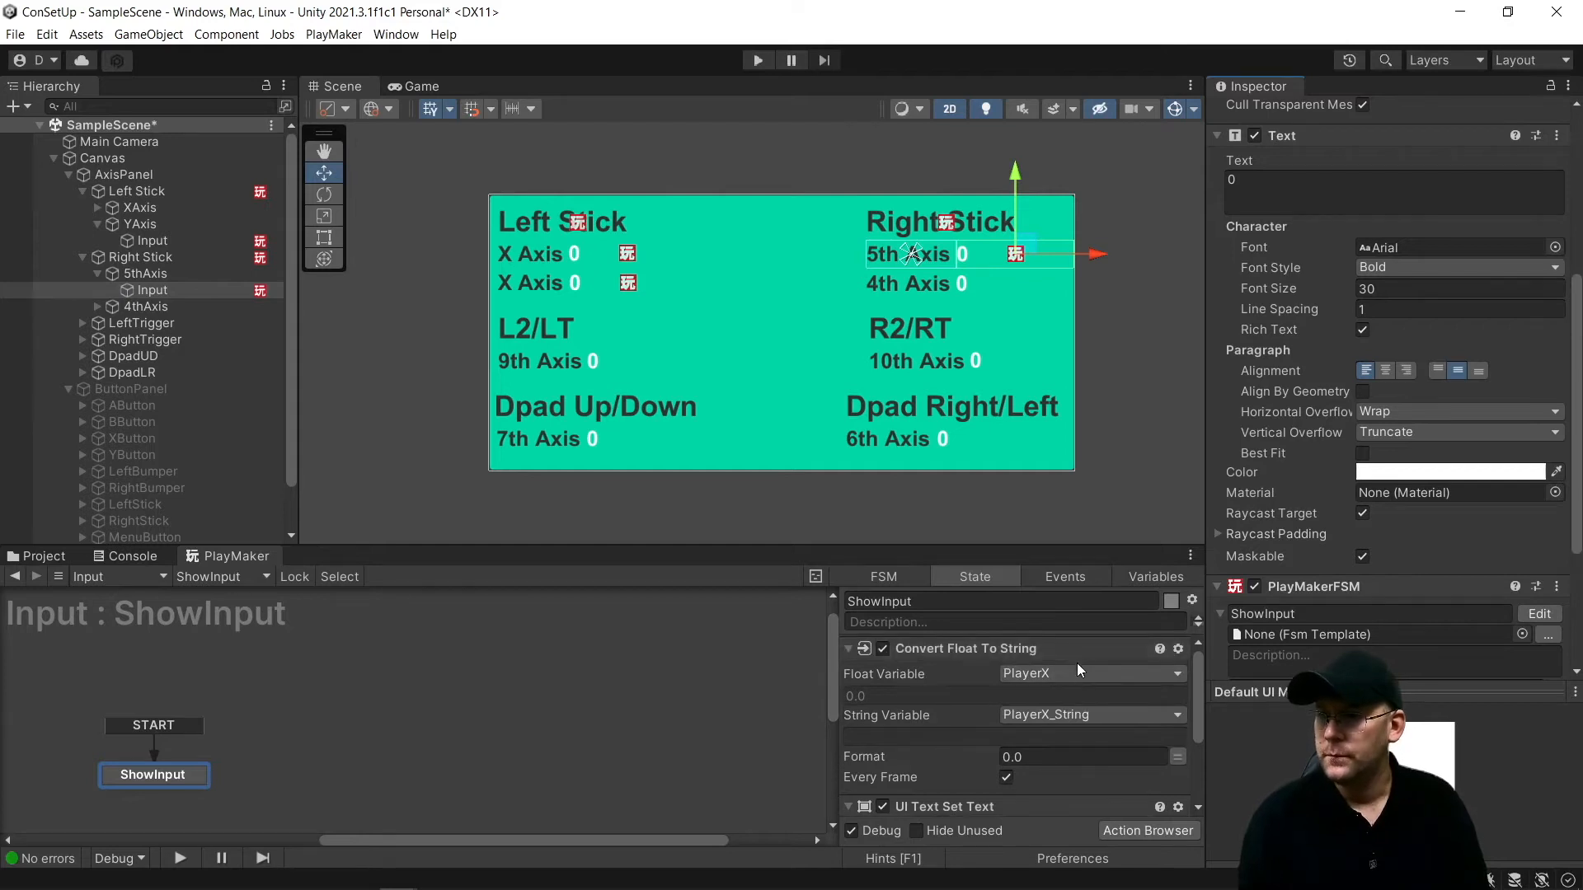
left_click(1070, 674)
mouse_move(1096, 715)
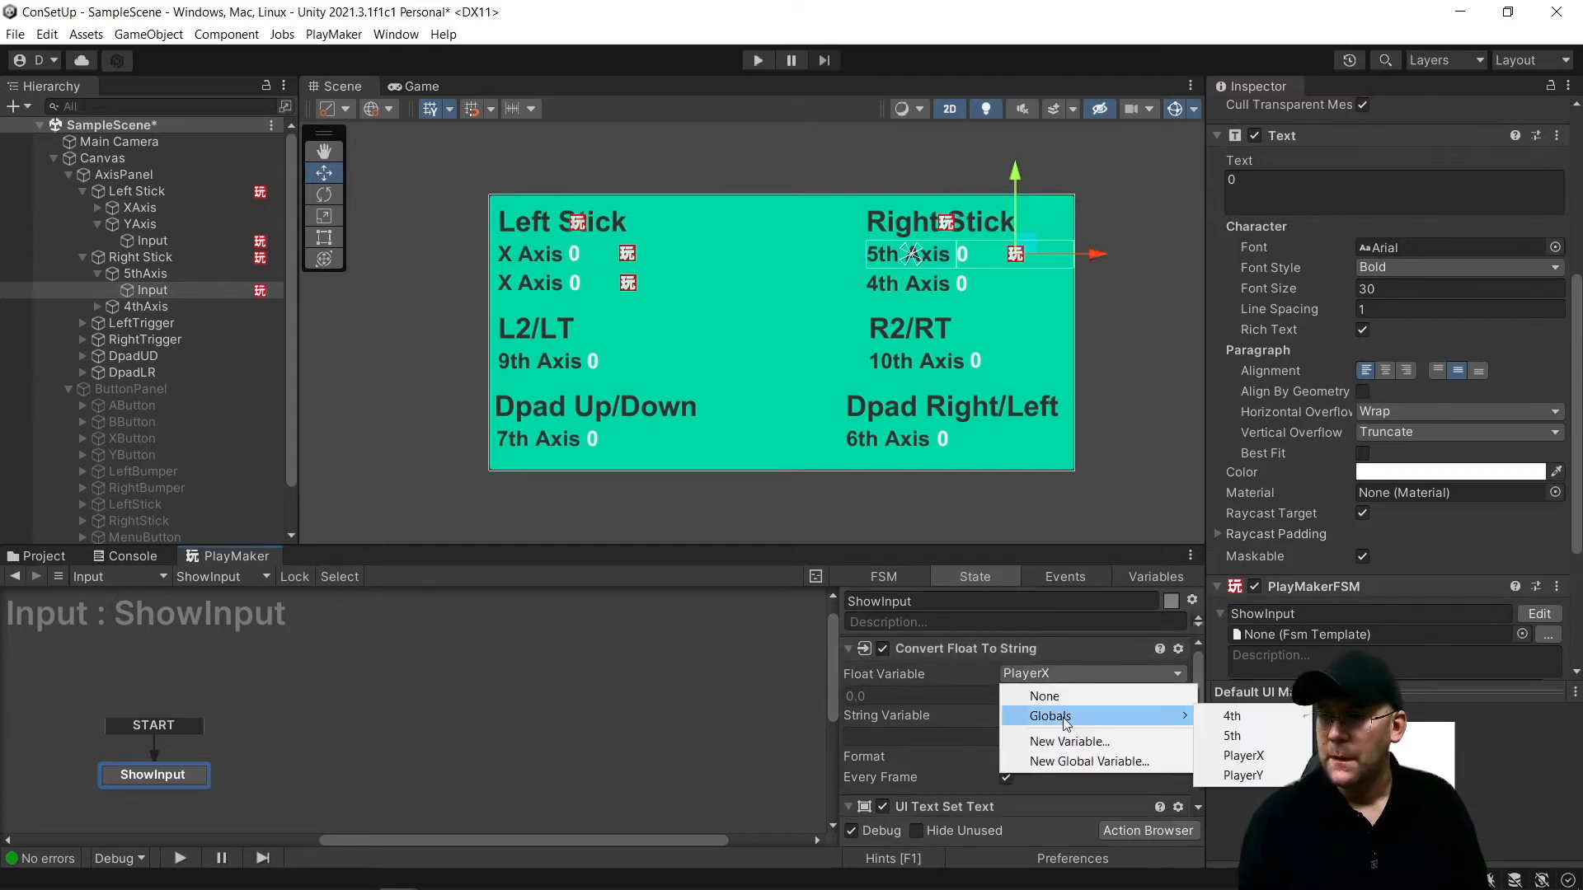
left_click(1250, 736)
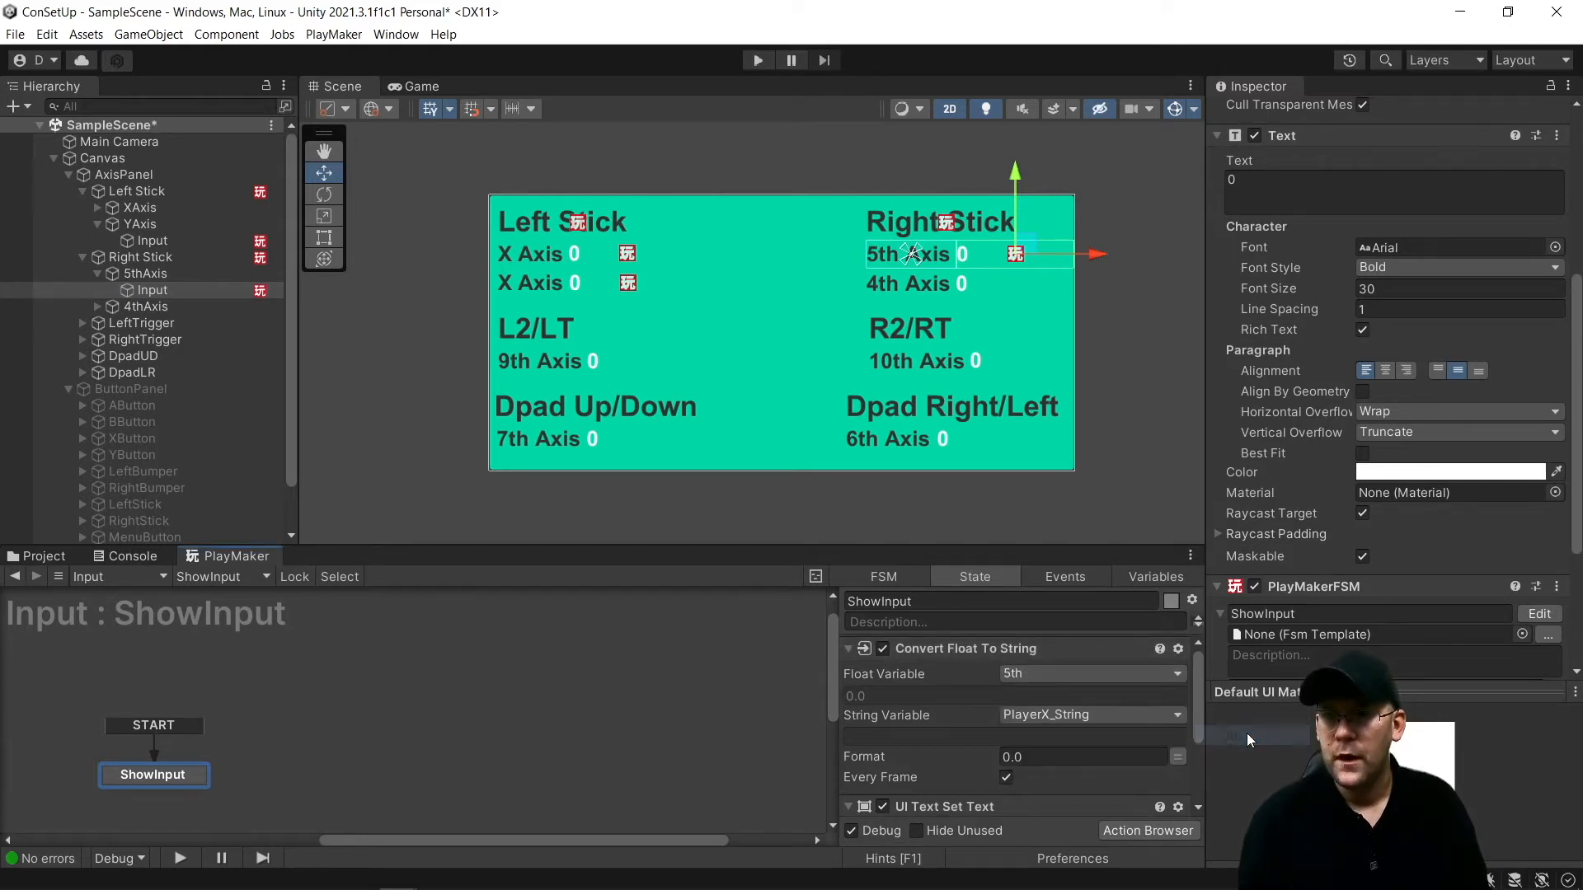
left_click(1041, 716)
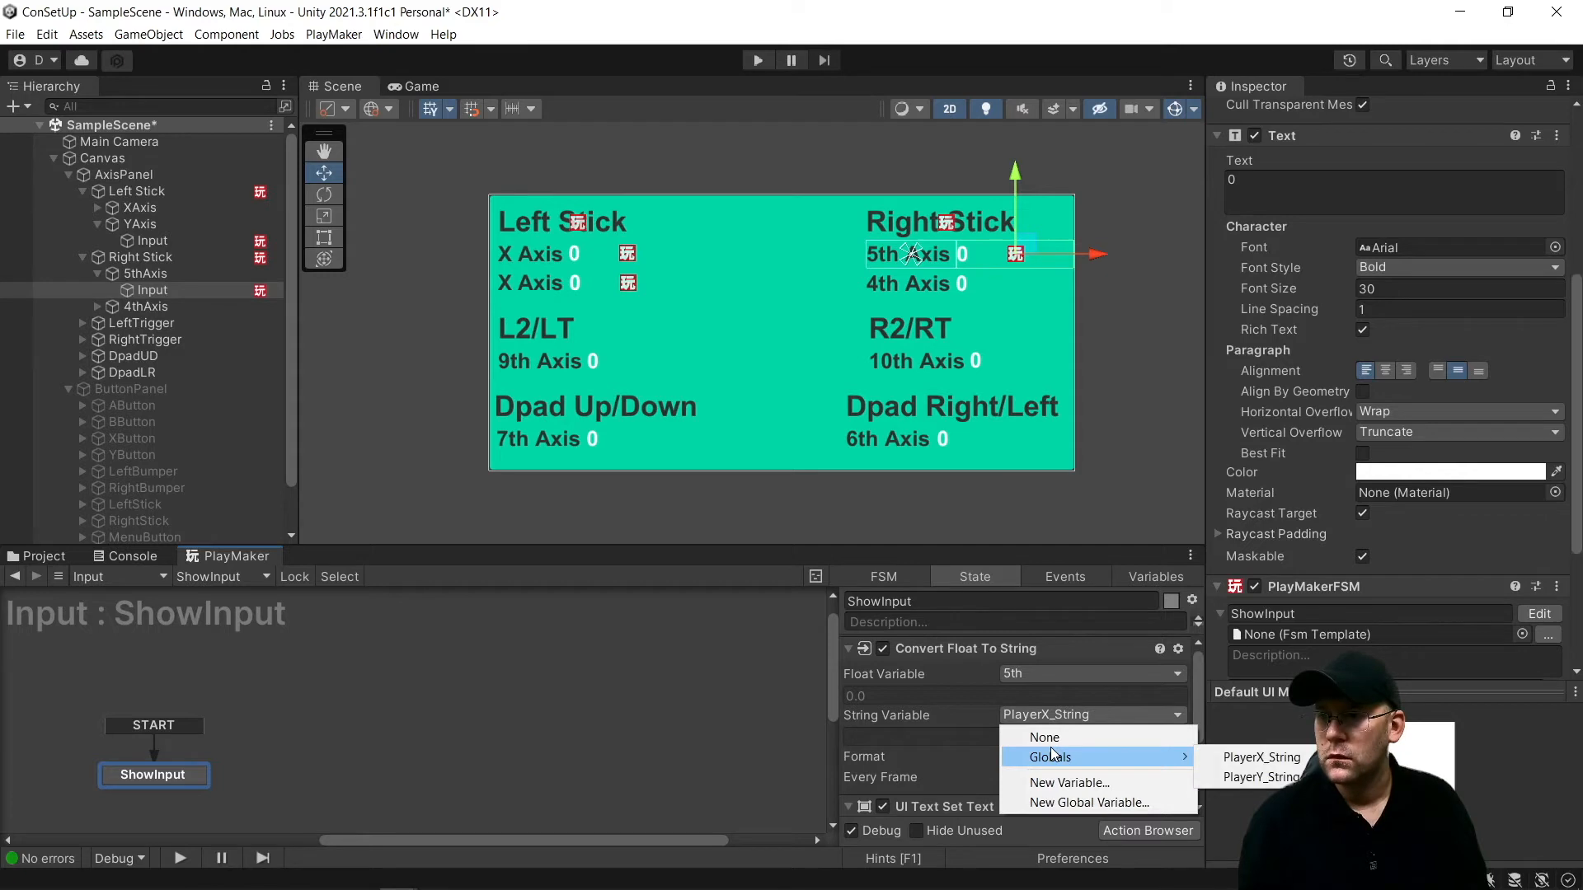
left_click(1068, 802)
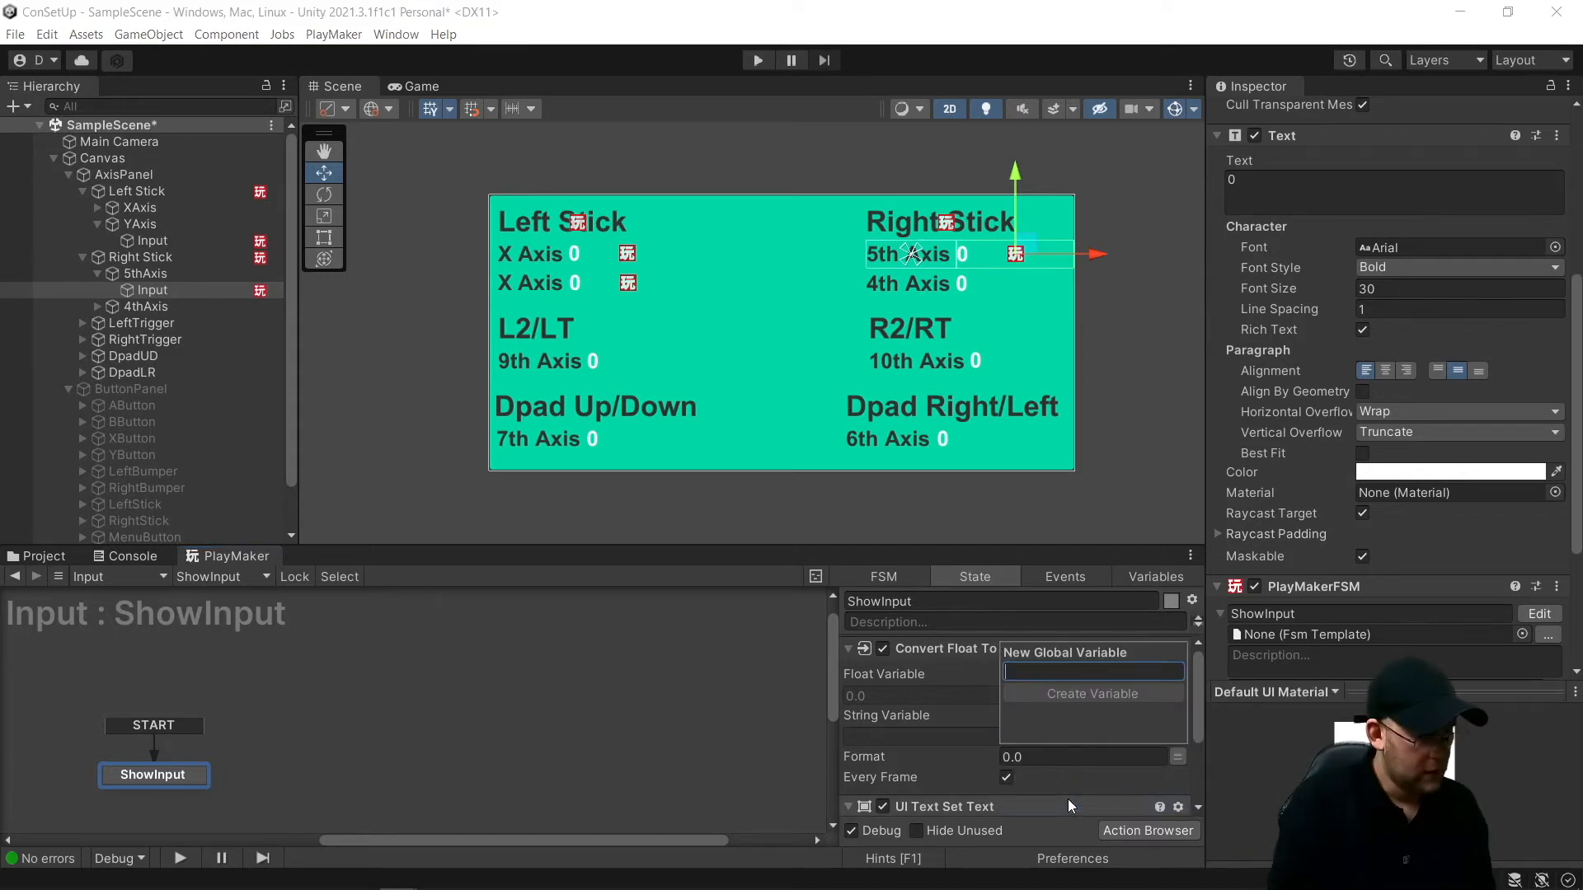
type("5th_String")
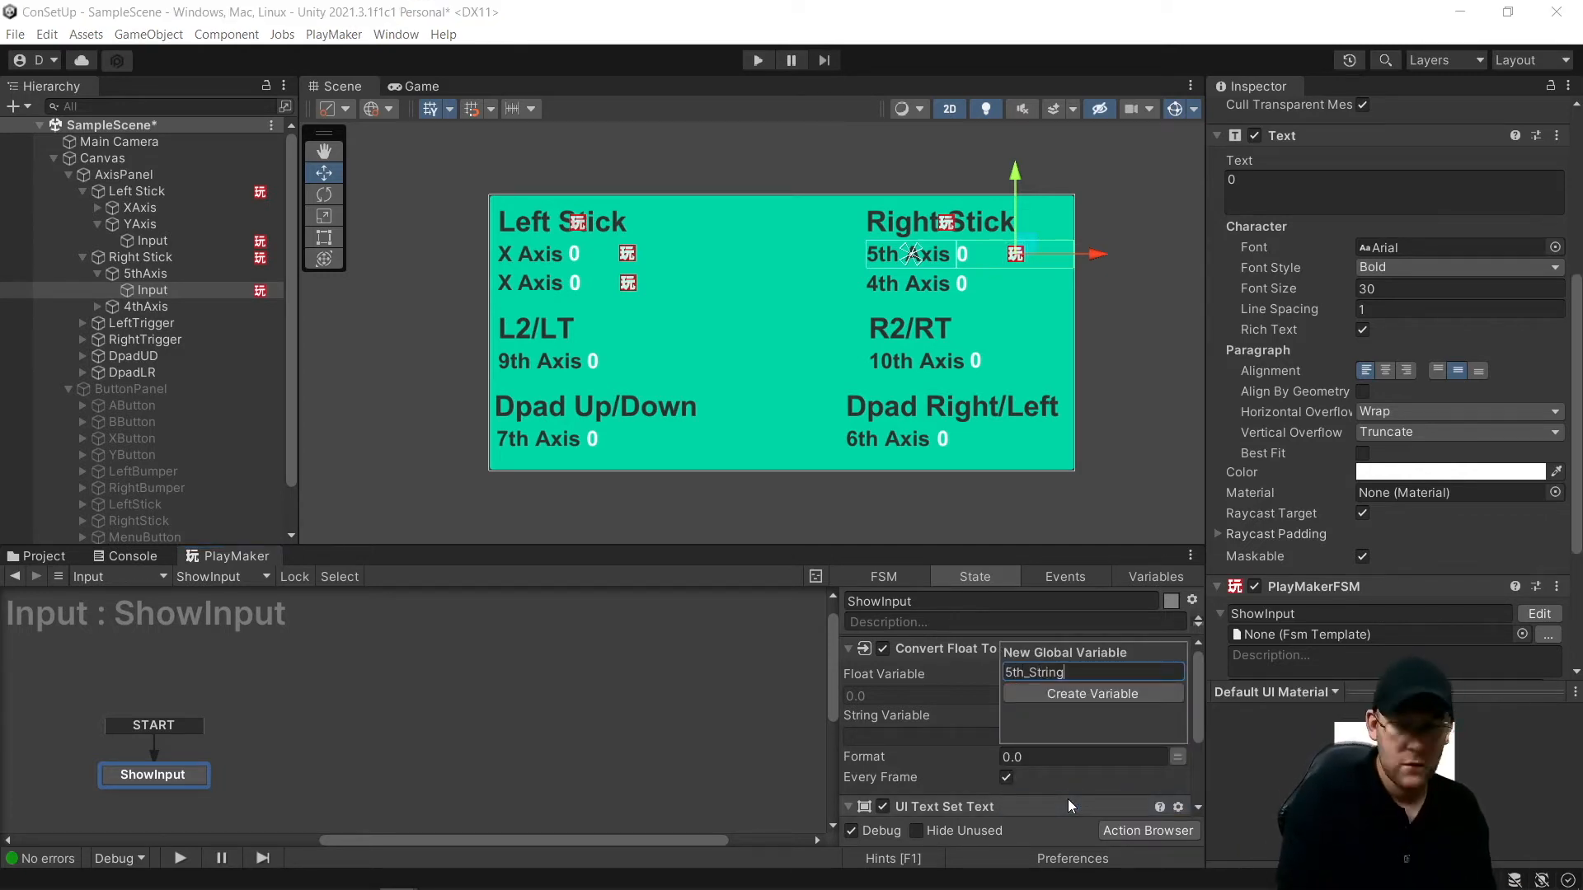
key("Return")
In 5thAxis Input's UI Text Set Text action, set the text to the global variable 5th_String
scroll(1011, 806, "down", 3)
left_click(1088, 694)
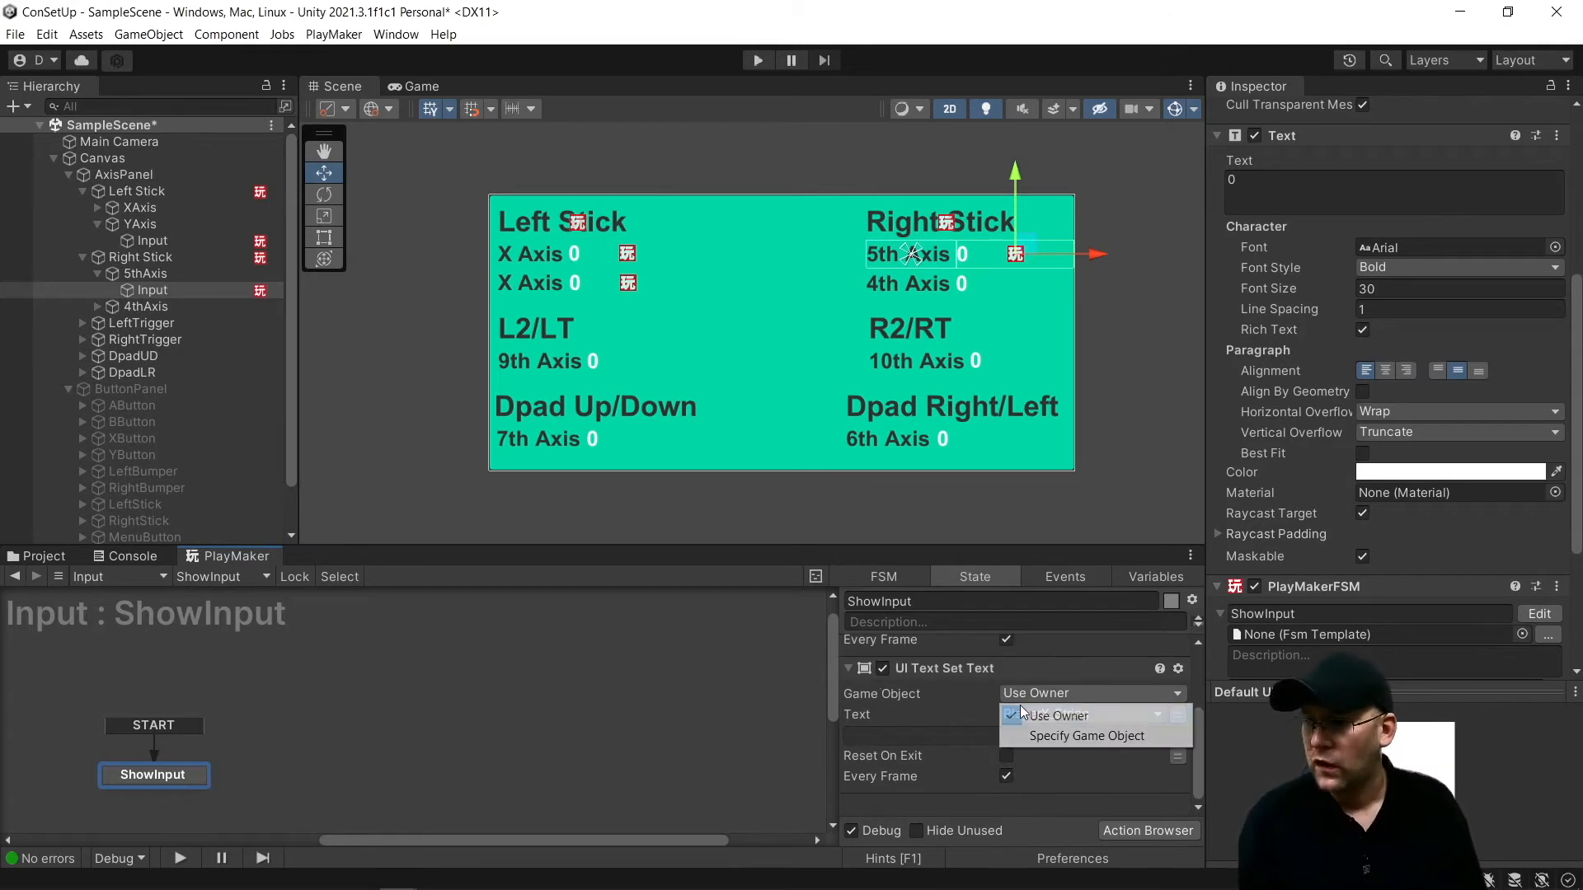
left_click(1072, 711)
left_click(1084, 714)
mouse_move(1096, 756)
left_click(1249, 756)
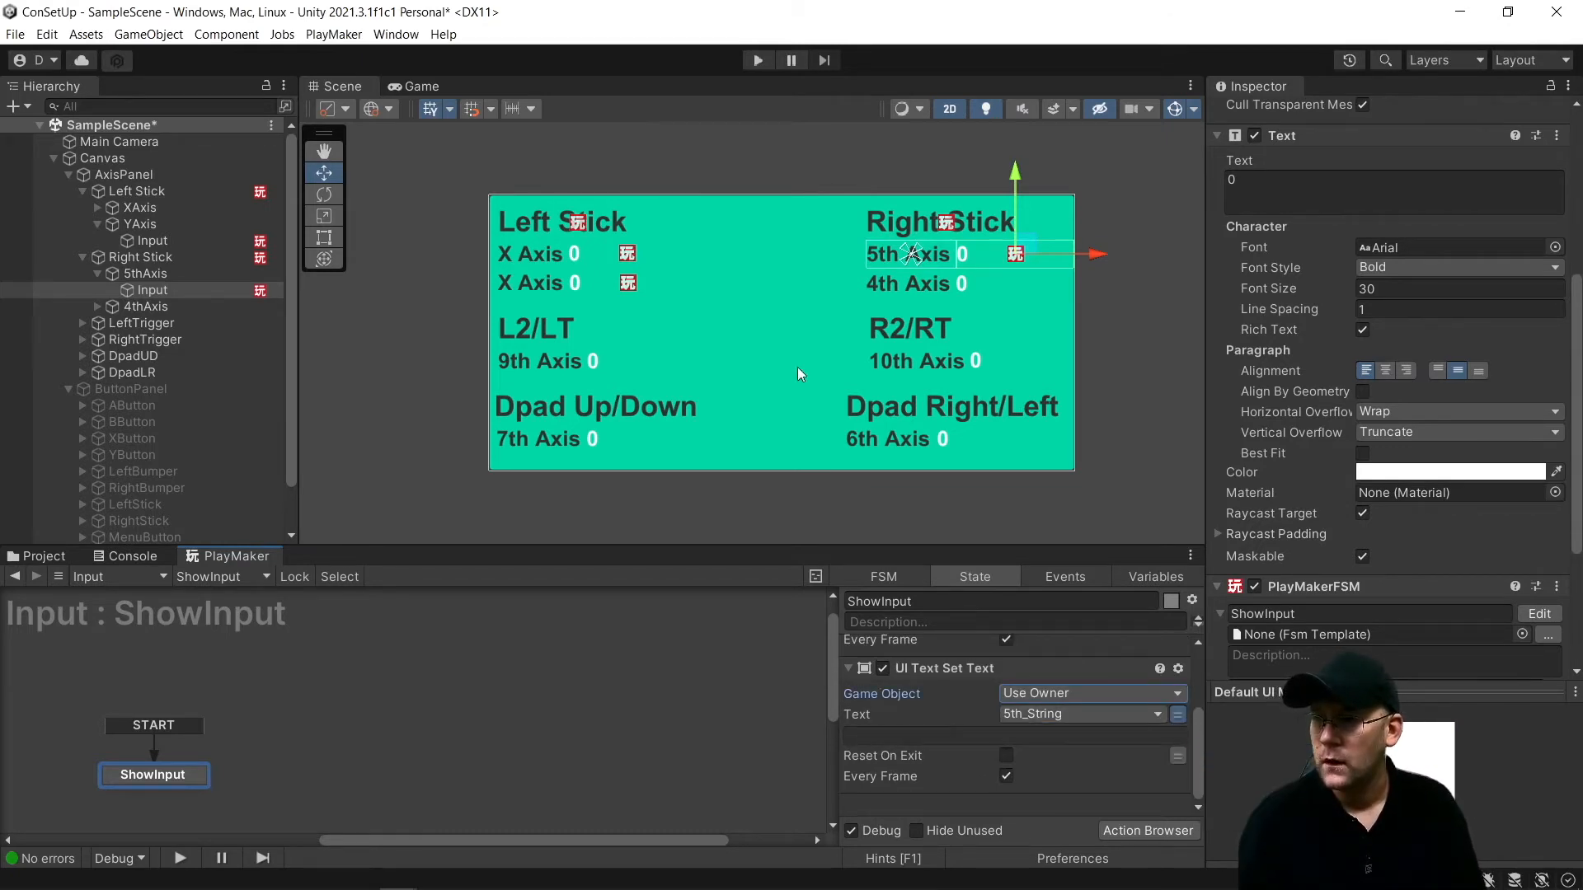
Paste the copied ShowInput PlayMakerFSM as a new component on Right Stick's 4thAxis Input
left_click(92, 305)
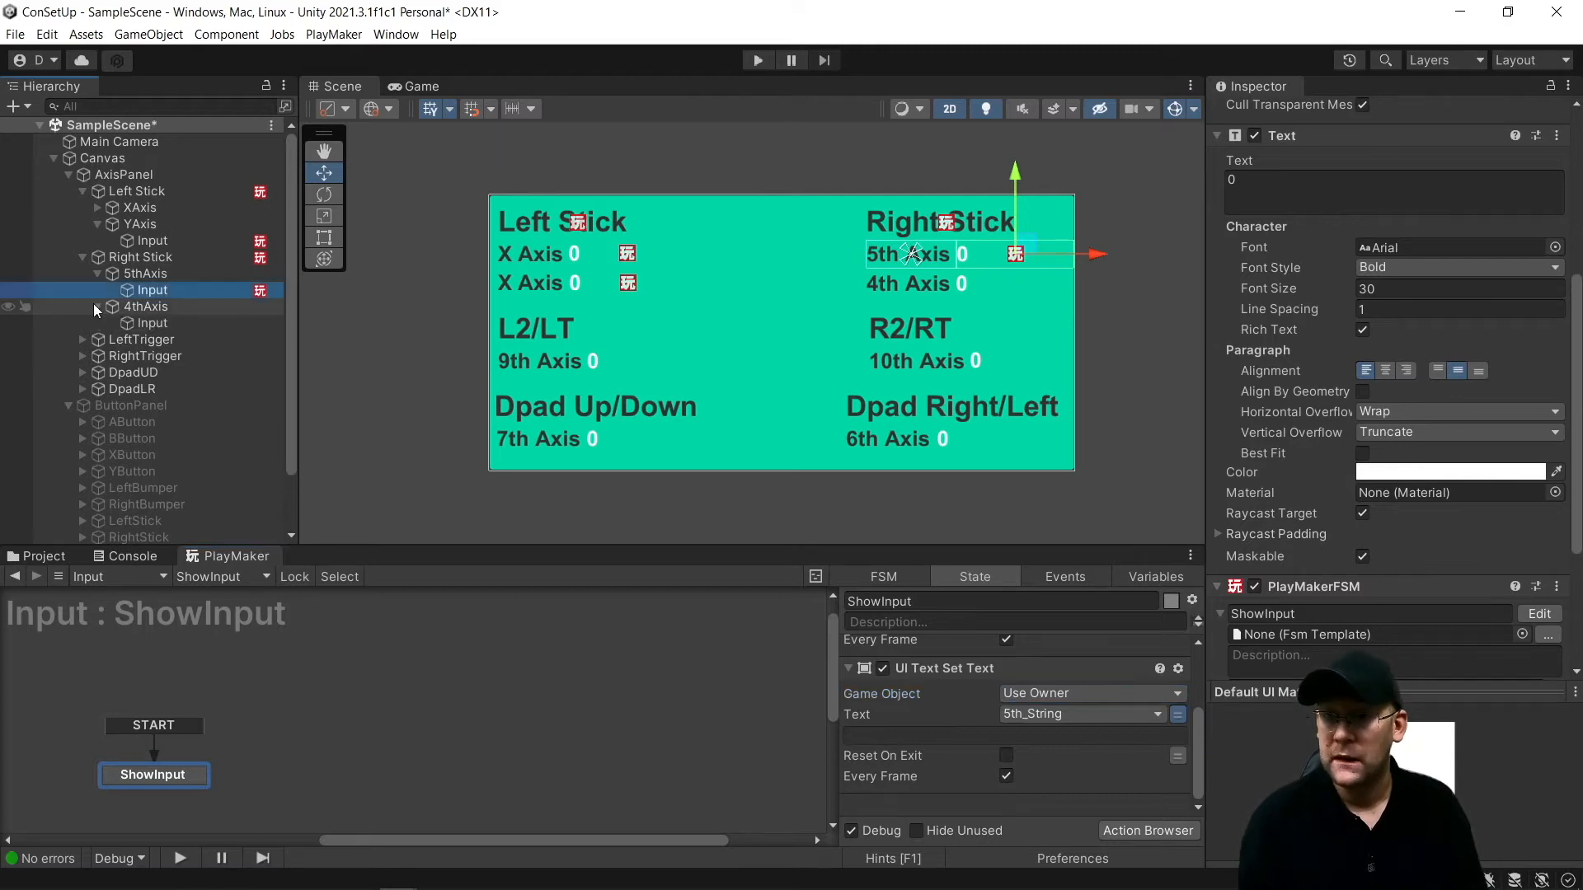
left_click(97, 223)
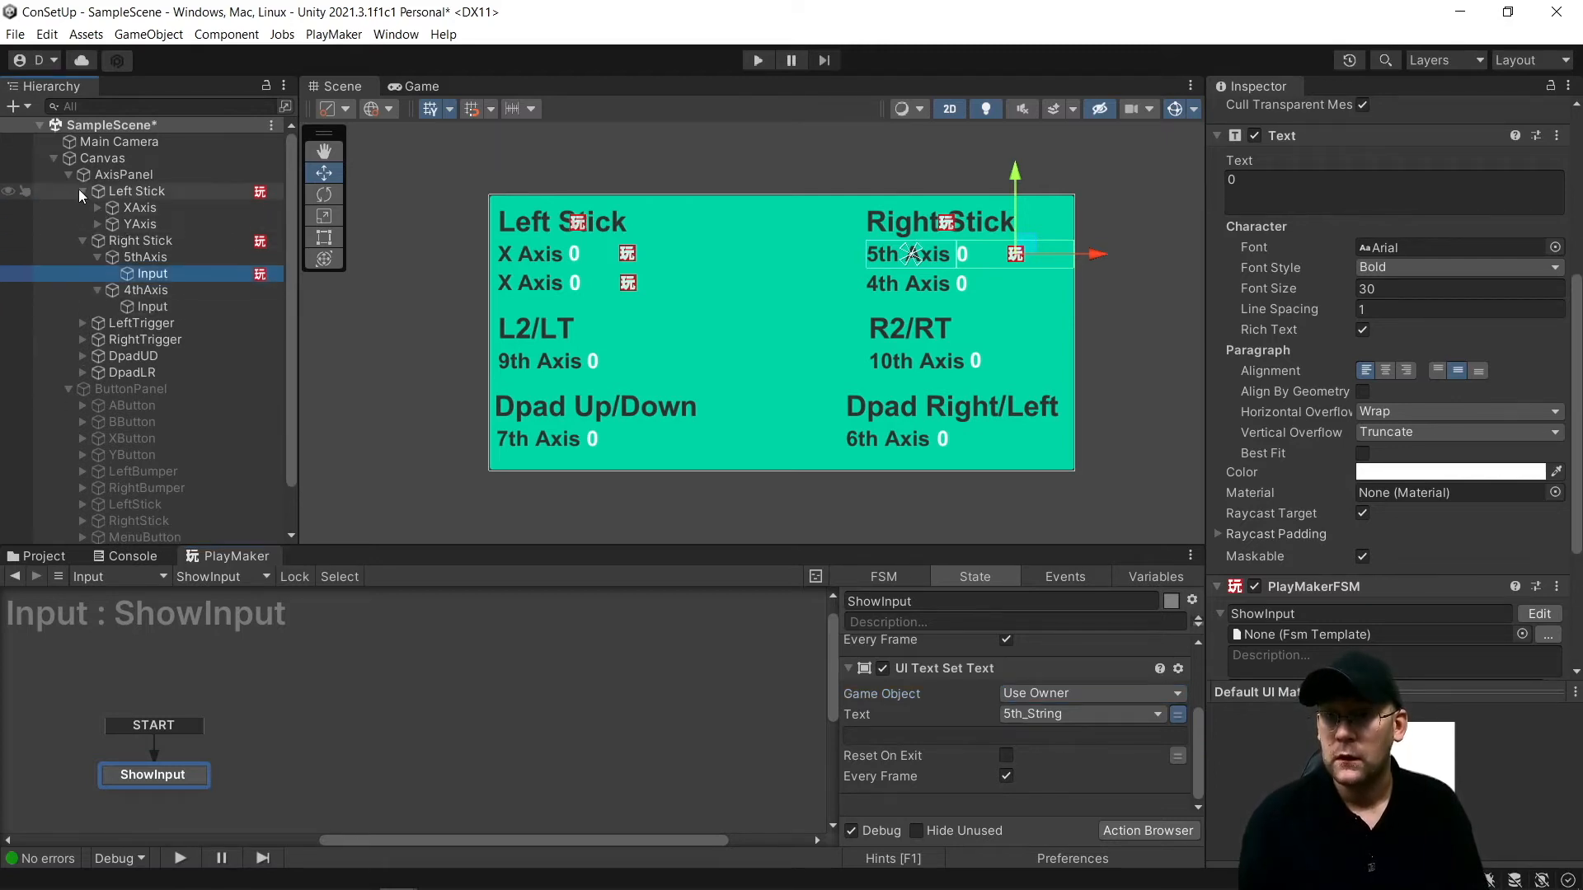
left_click(81, 190)
left_click(152, 273)
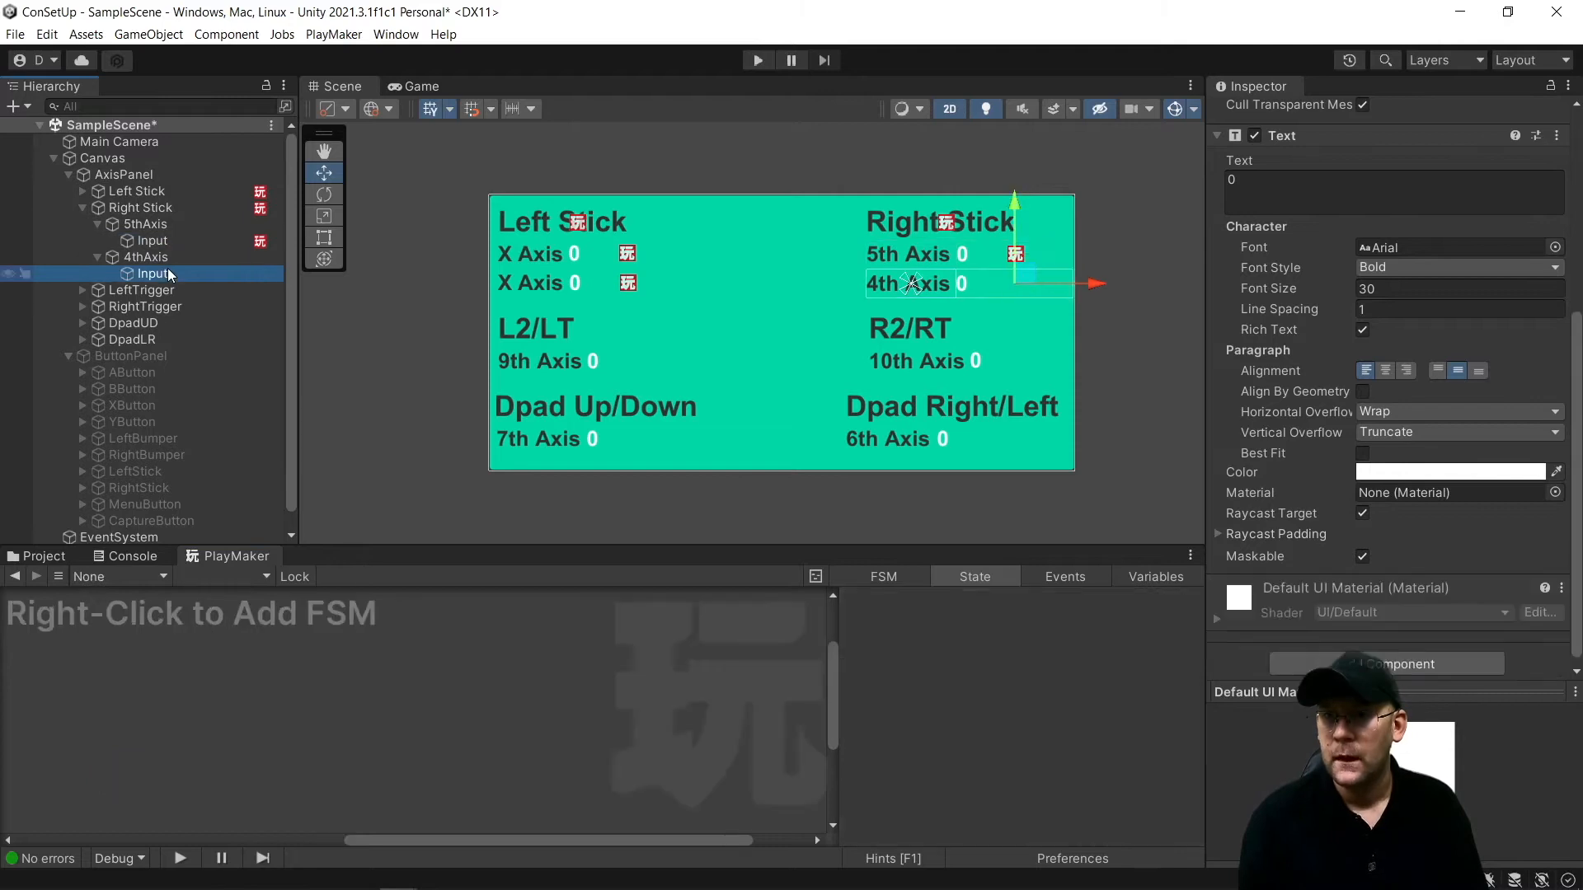
left_click(98, 223)
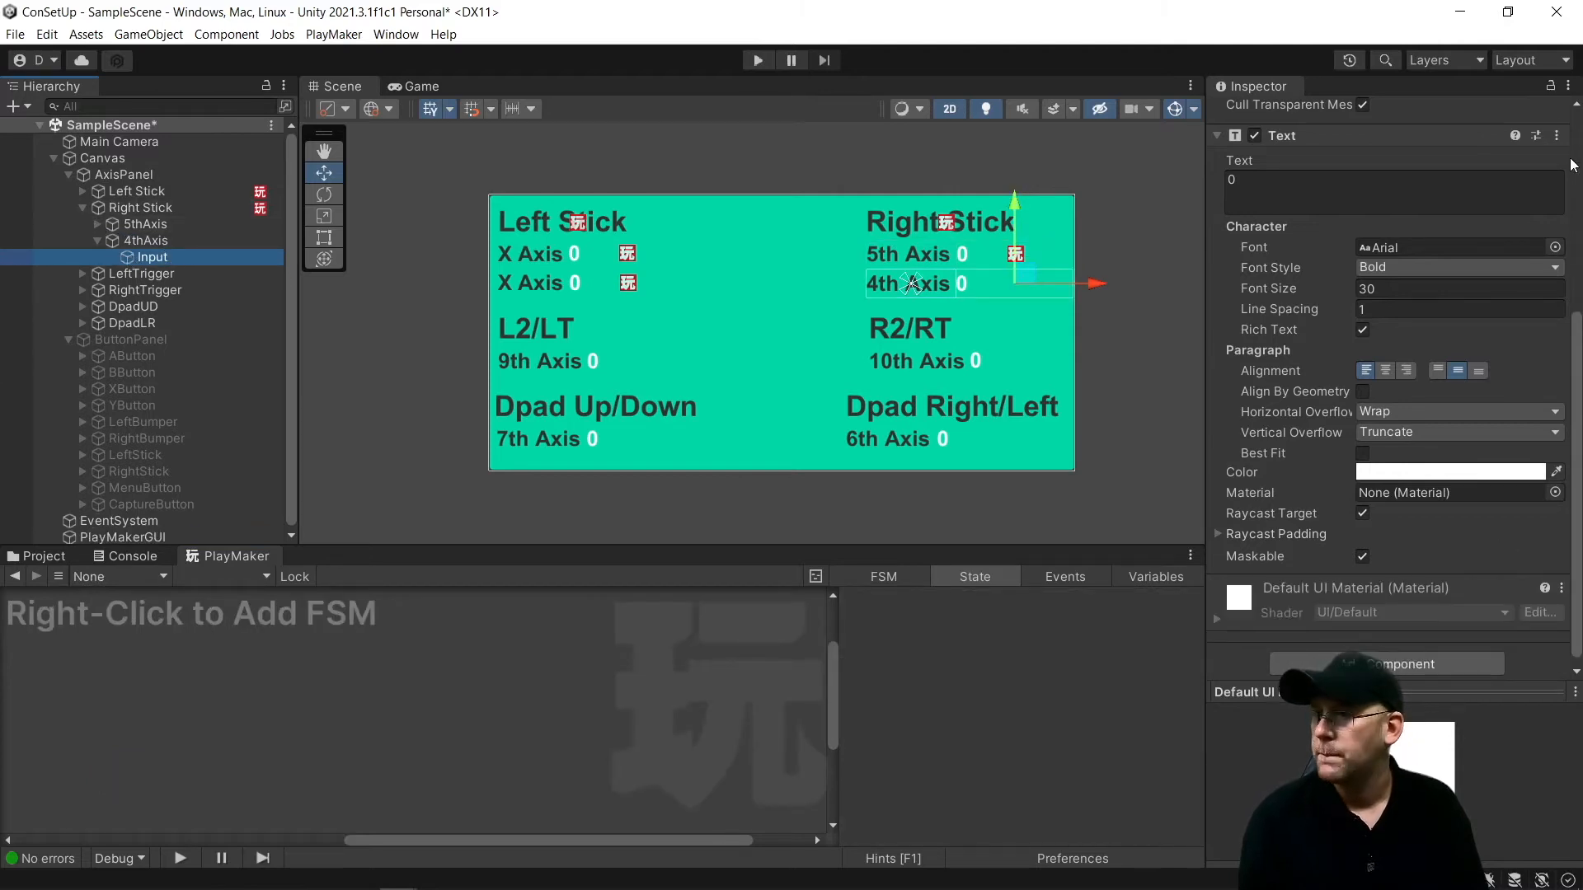
left_click(1557, 135)
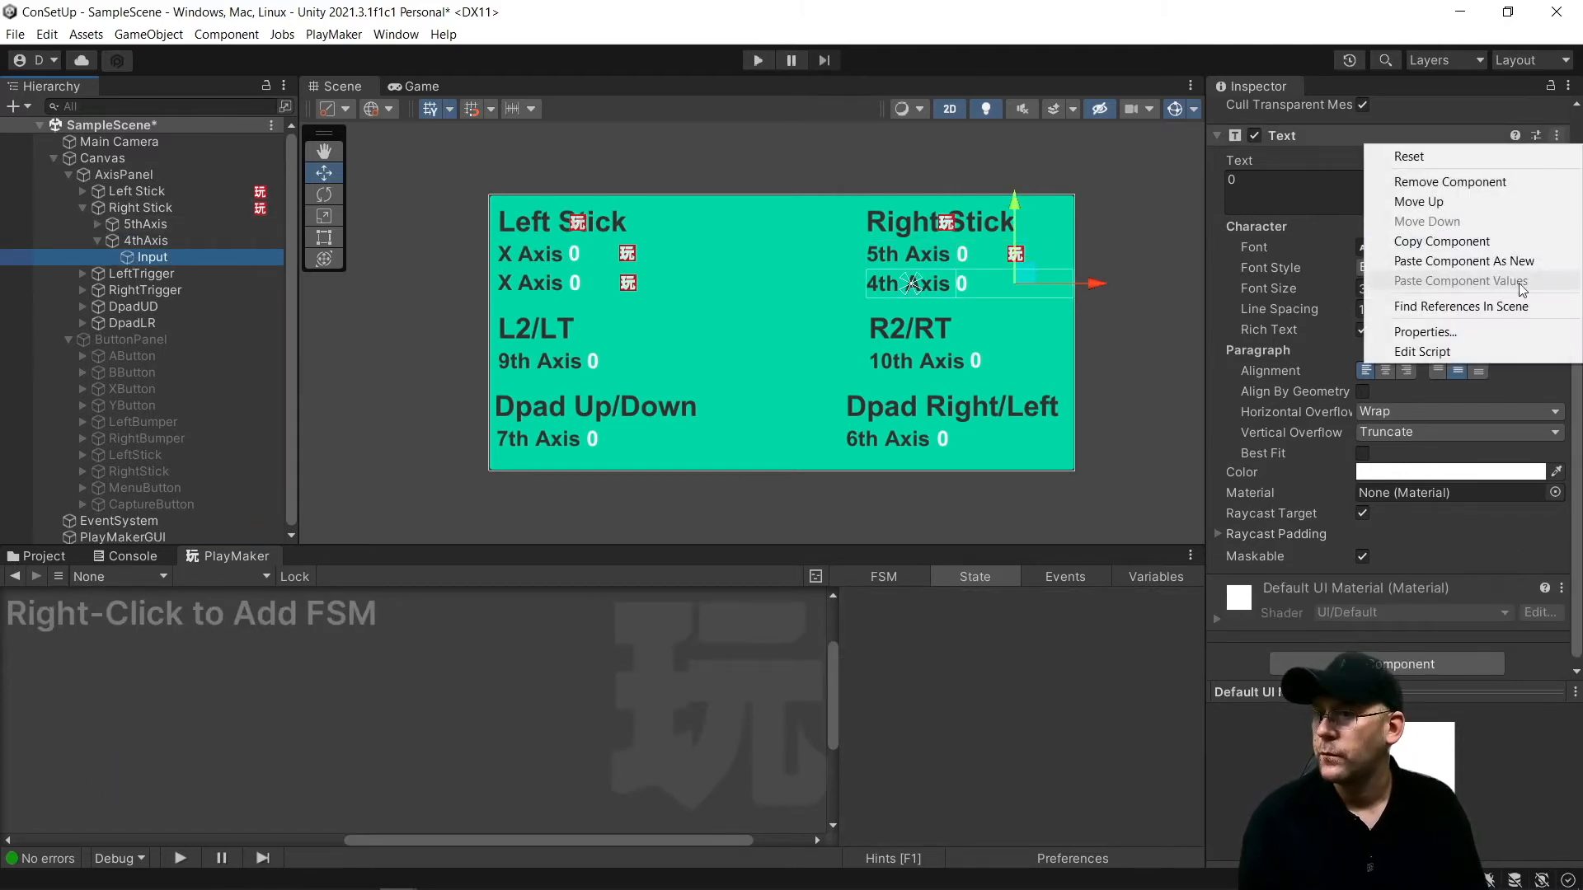
left_click(1464, 261)
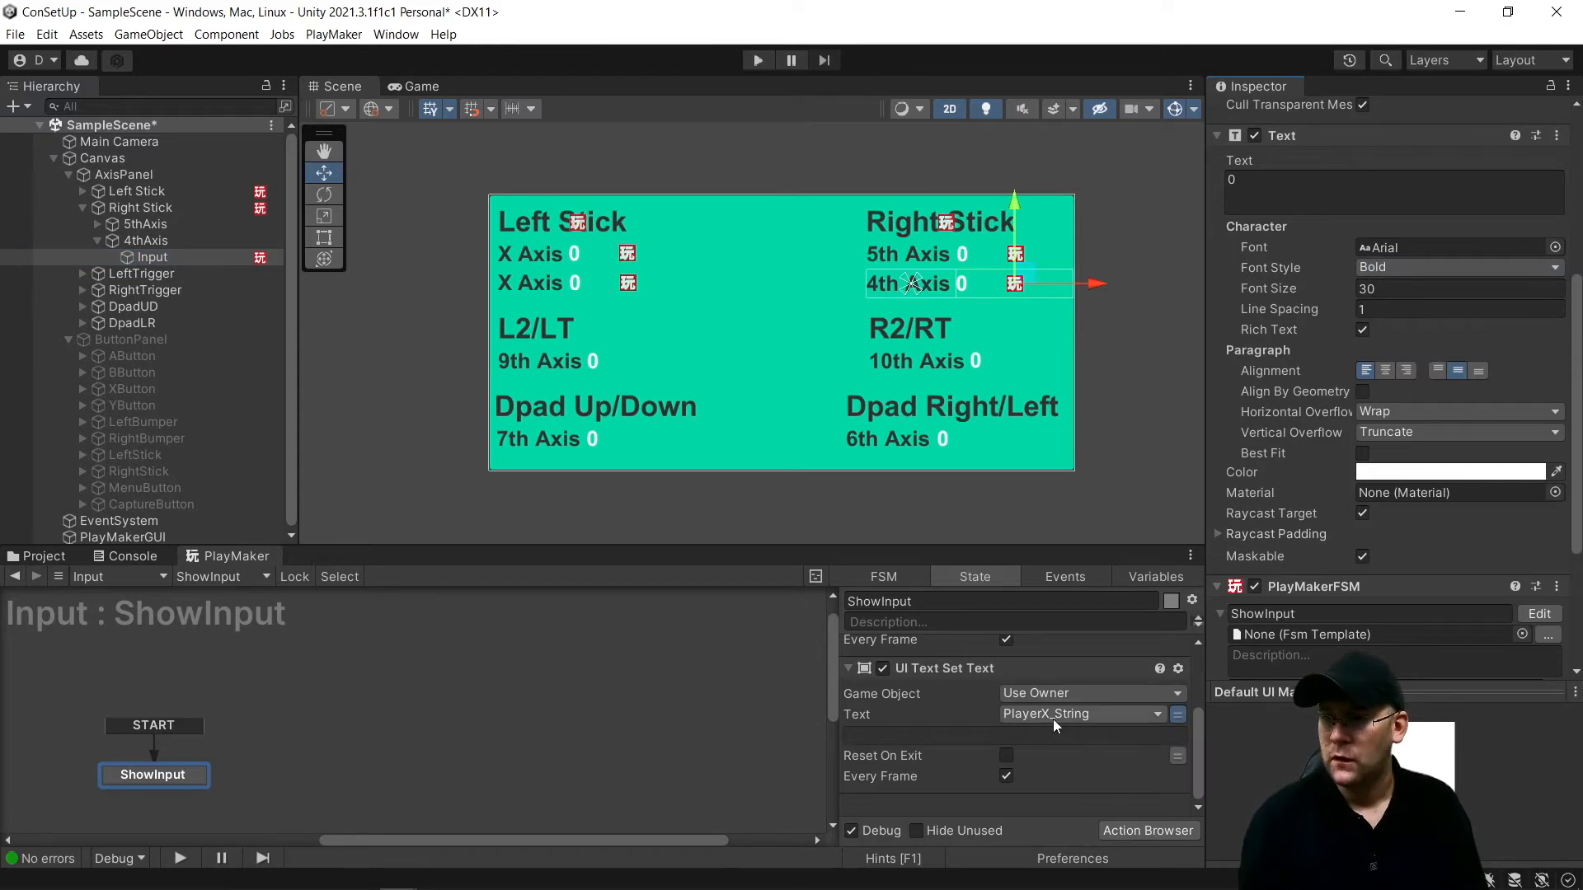
In 4thAxis Input's Convert Float To String action, set the float variable to global 4th and store it in a new global variable named 4th_String
scroll(1052, 719, "up", 3)
left_click(1051, 672)
mouse_move(1069, 717)
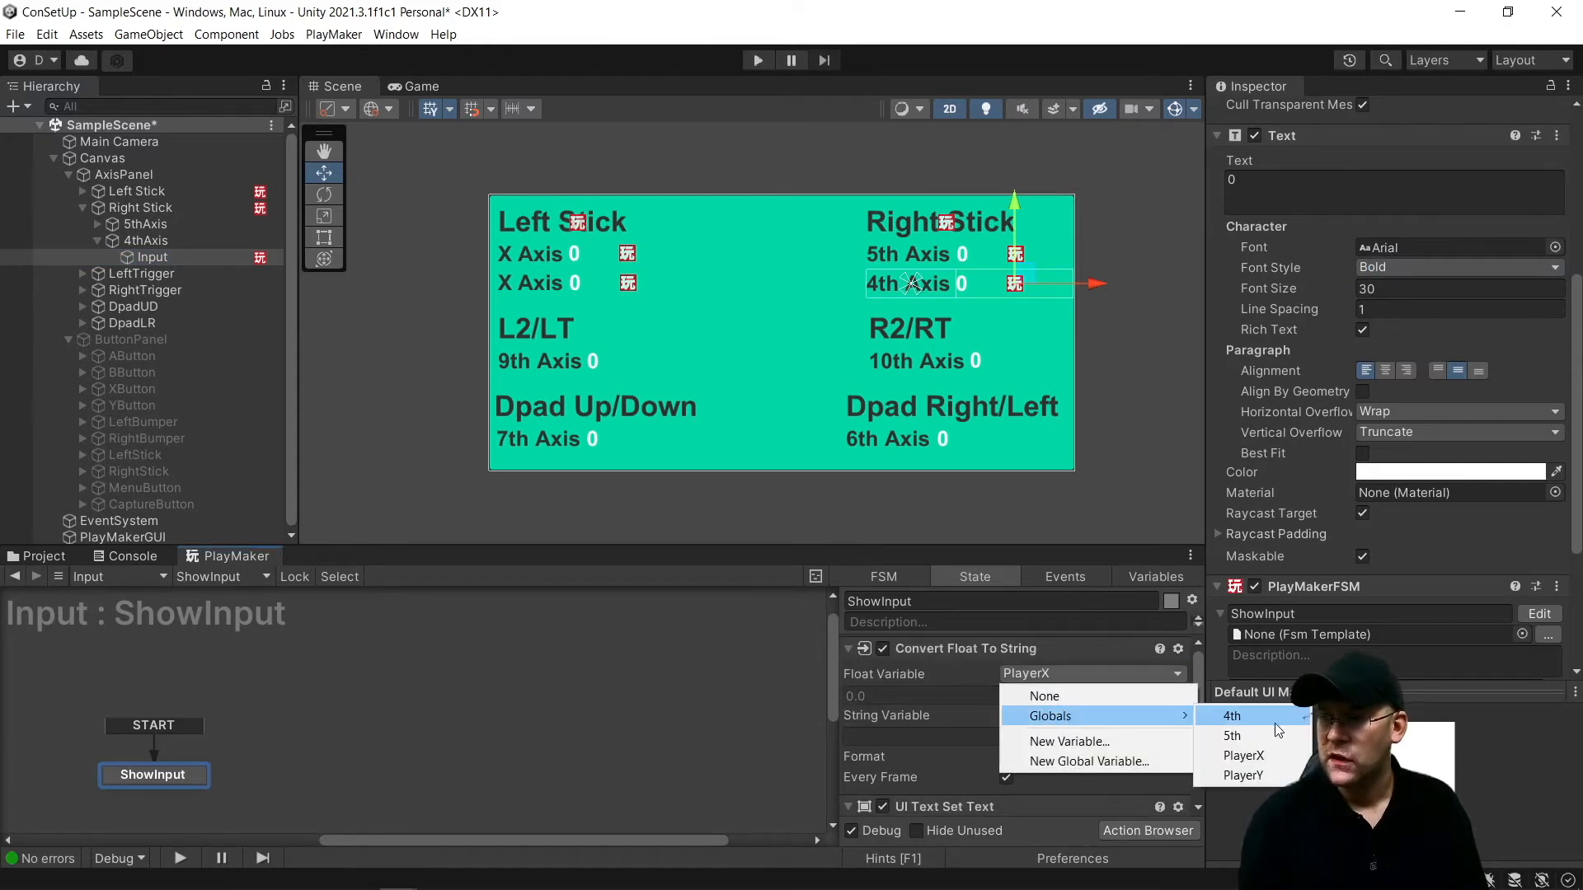
left_click(1275, 721)
left_click(1081, 715)
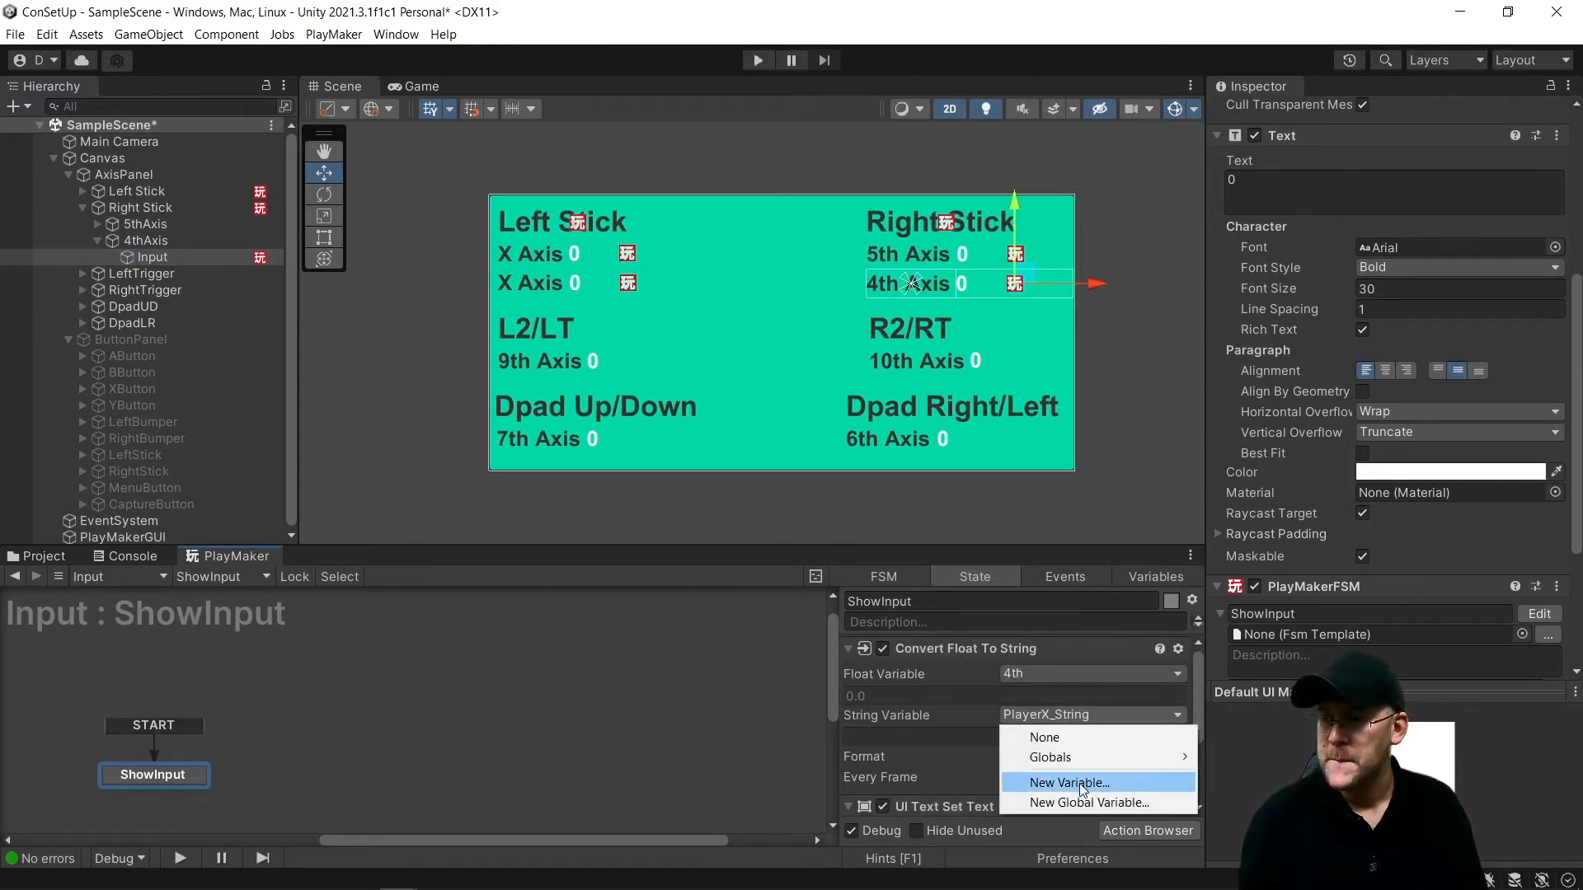
left_click(1081, 795)
type("4th")
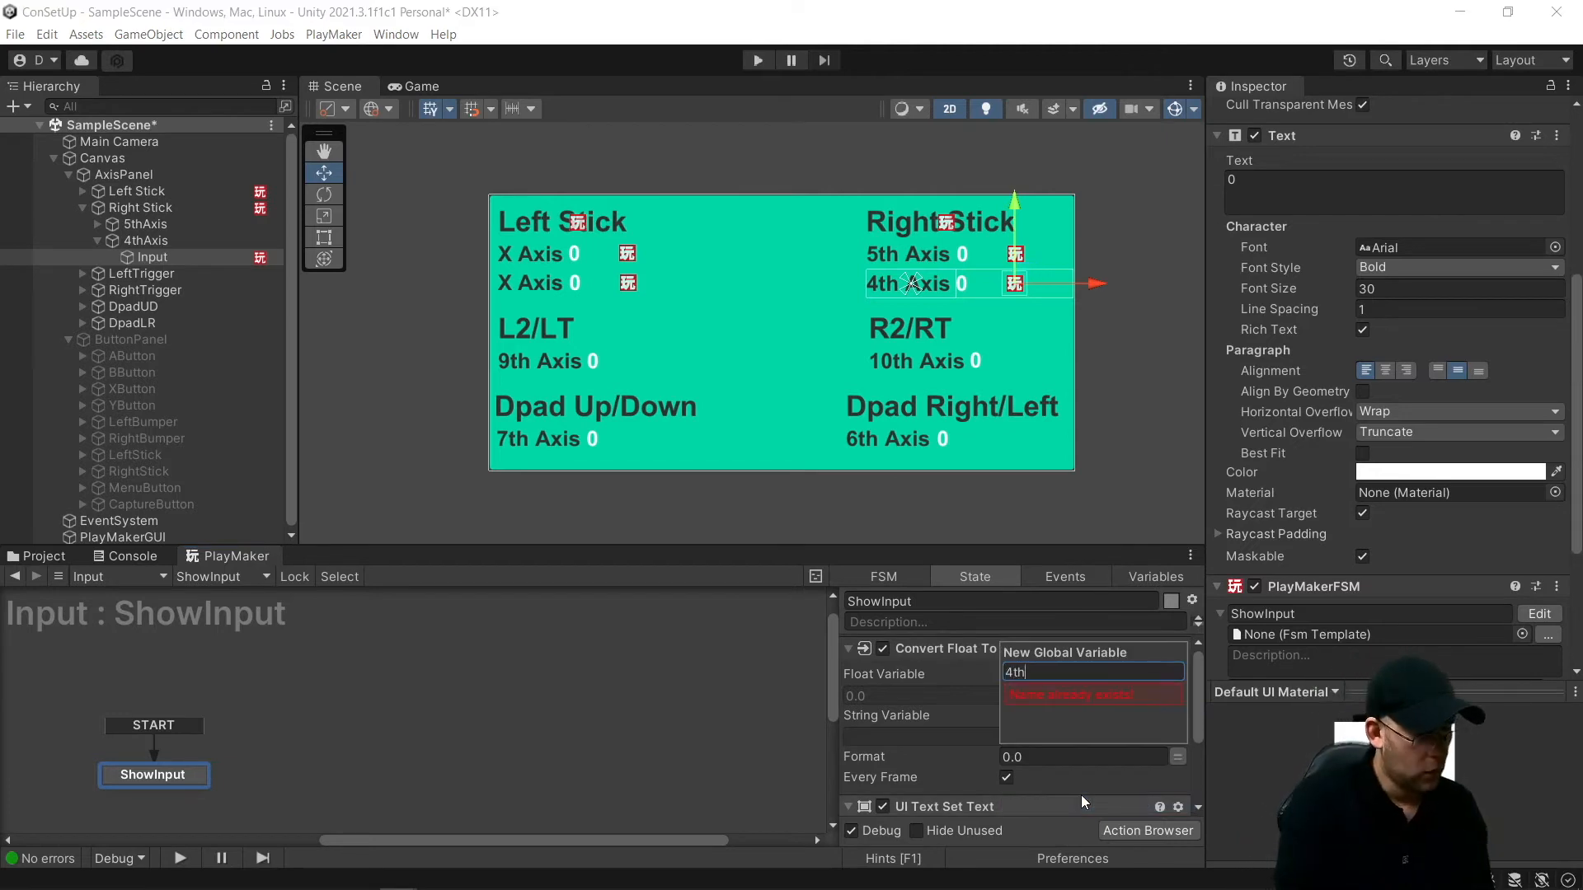
type("_String")
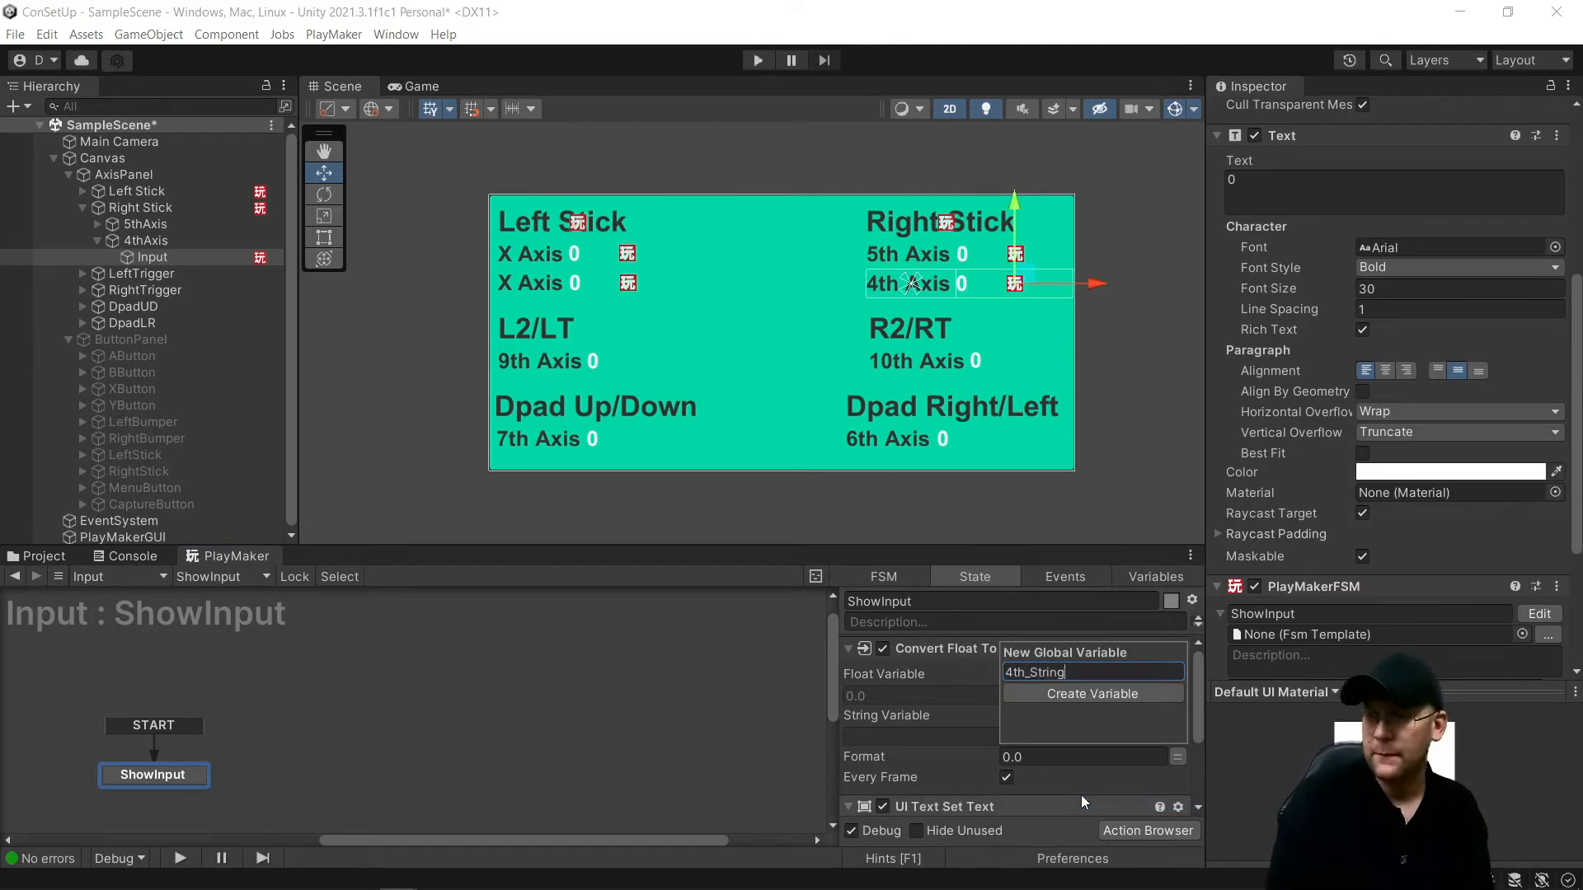
key("Return")
In 4thAxis Input's UI Text Set Text action, set the text to the global variable 4th_String
scroll(1079, 814, "down", 3)
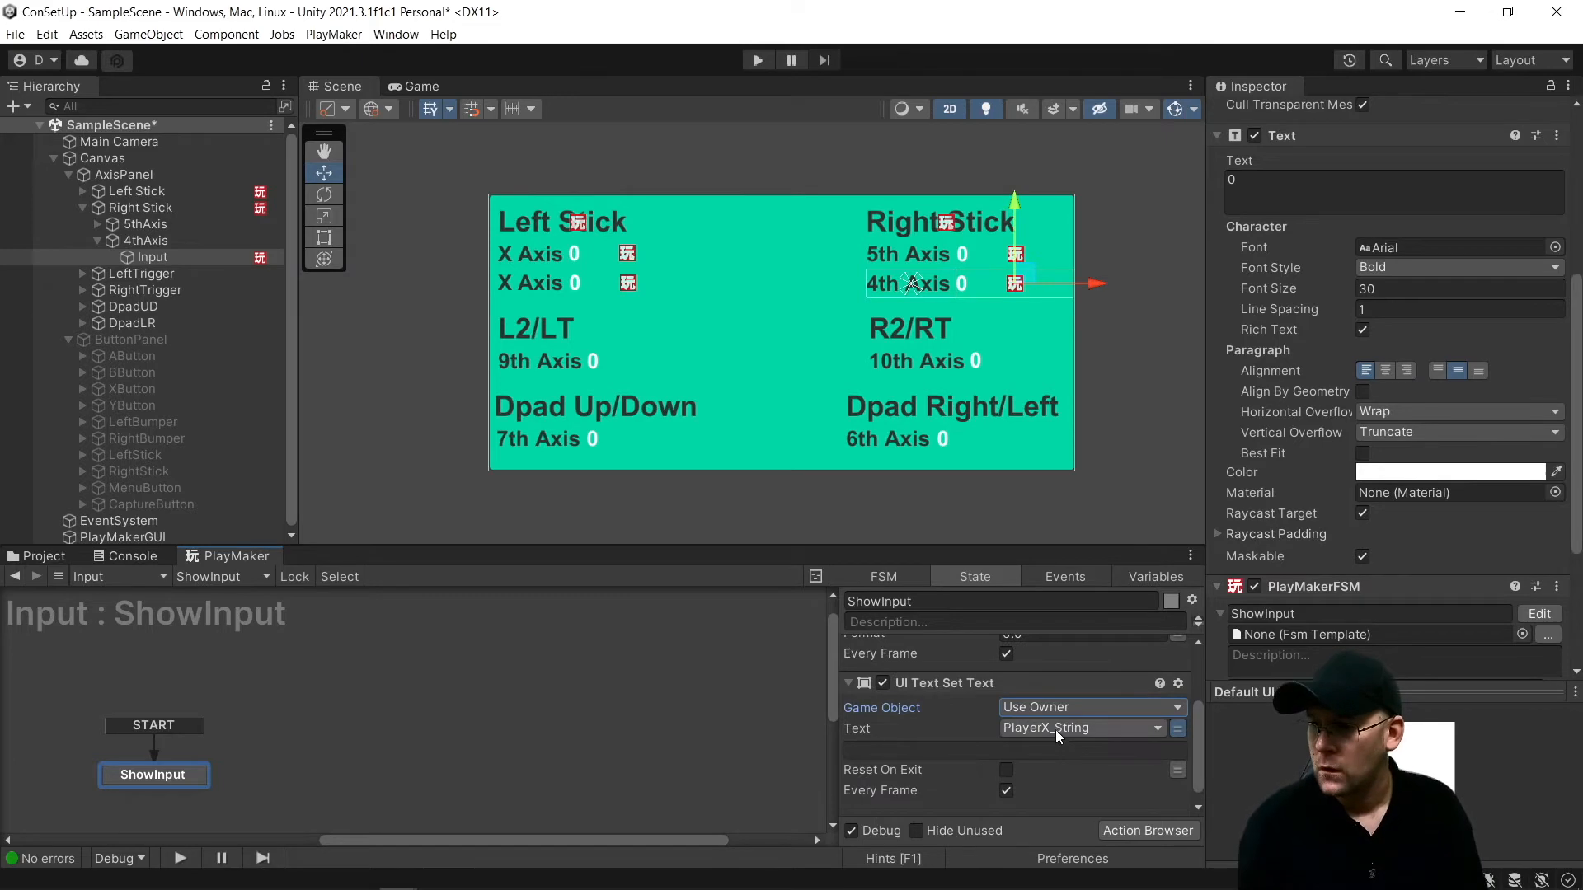
left_click(1056, 733)
mouse_move(1067, 771)
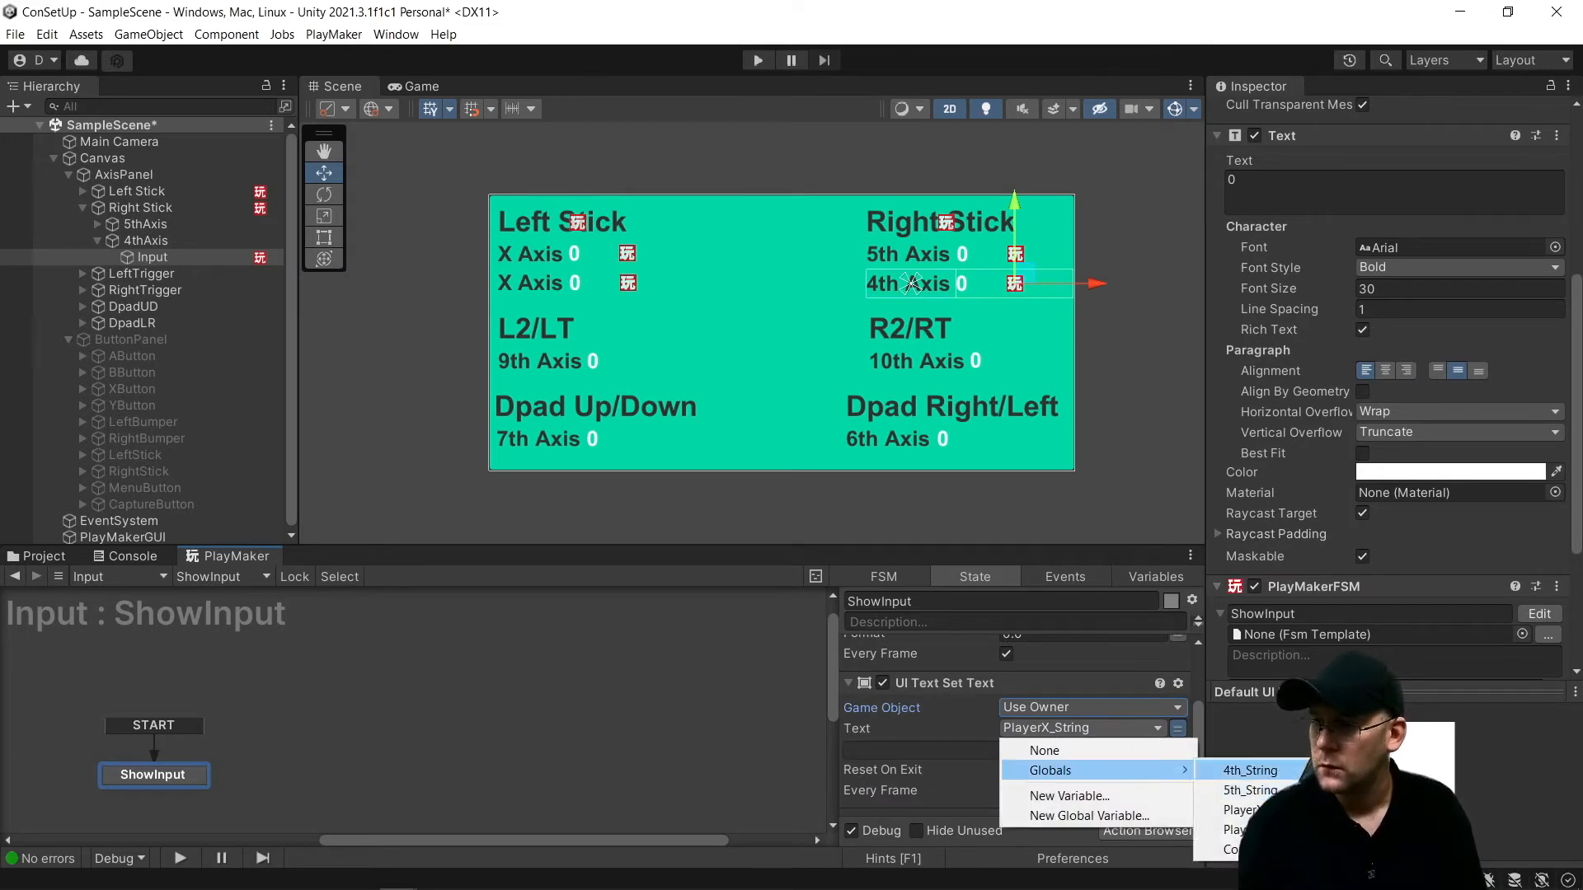
left_click(1249, 770)
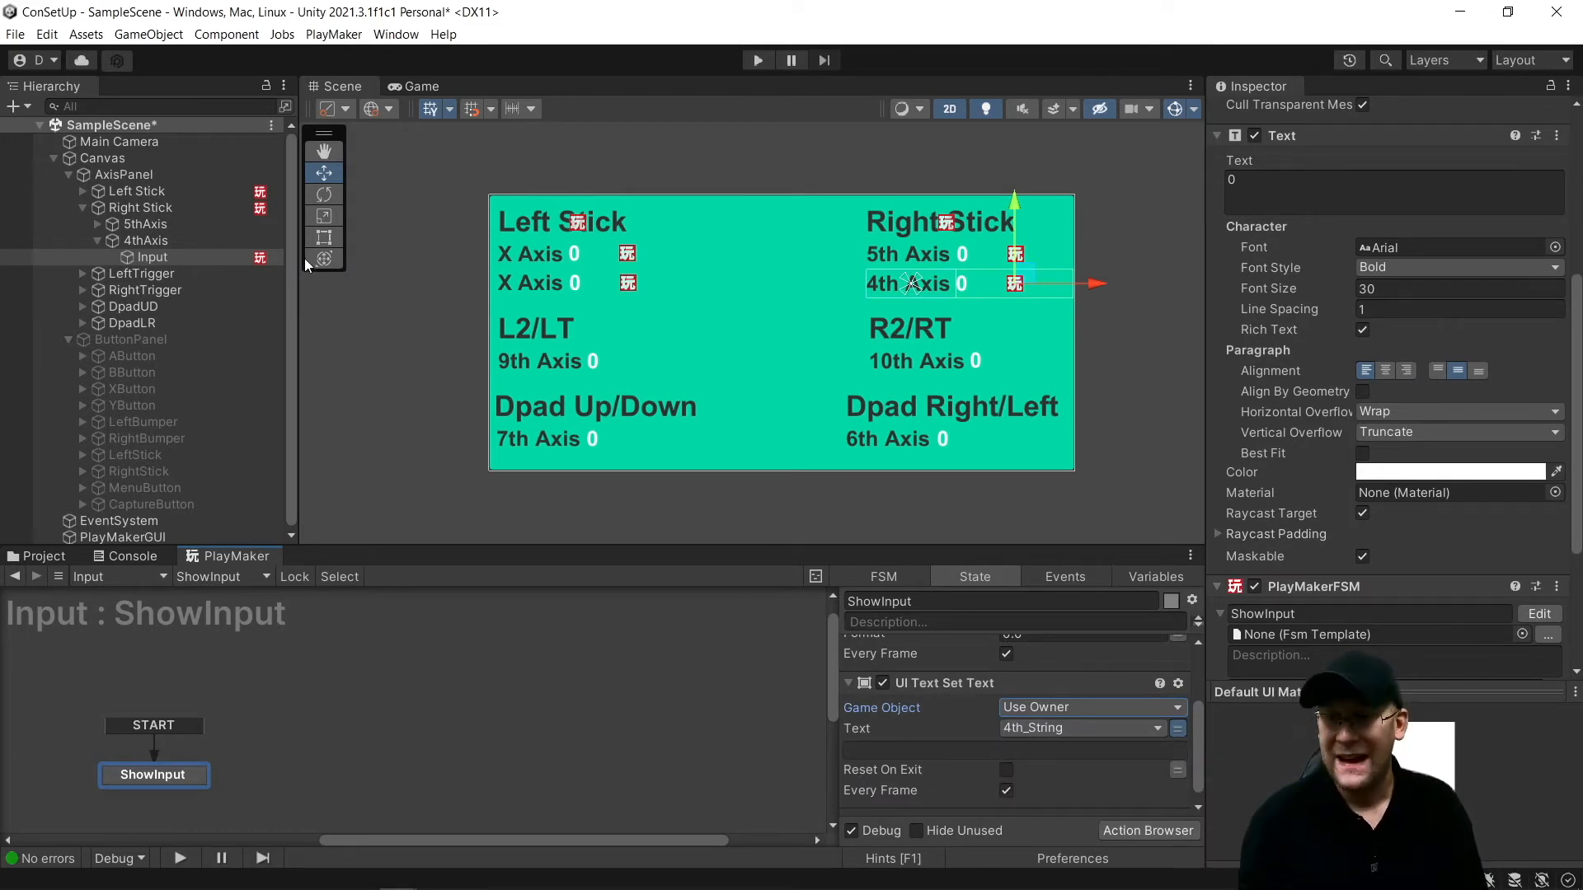
Run the scene to test the right stick's 5th and 4th axis readouts, then stop Play mode
left_click(105, 242)
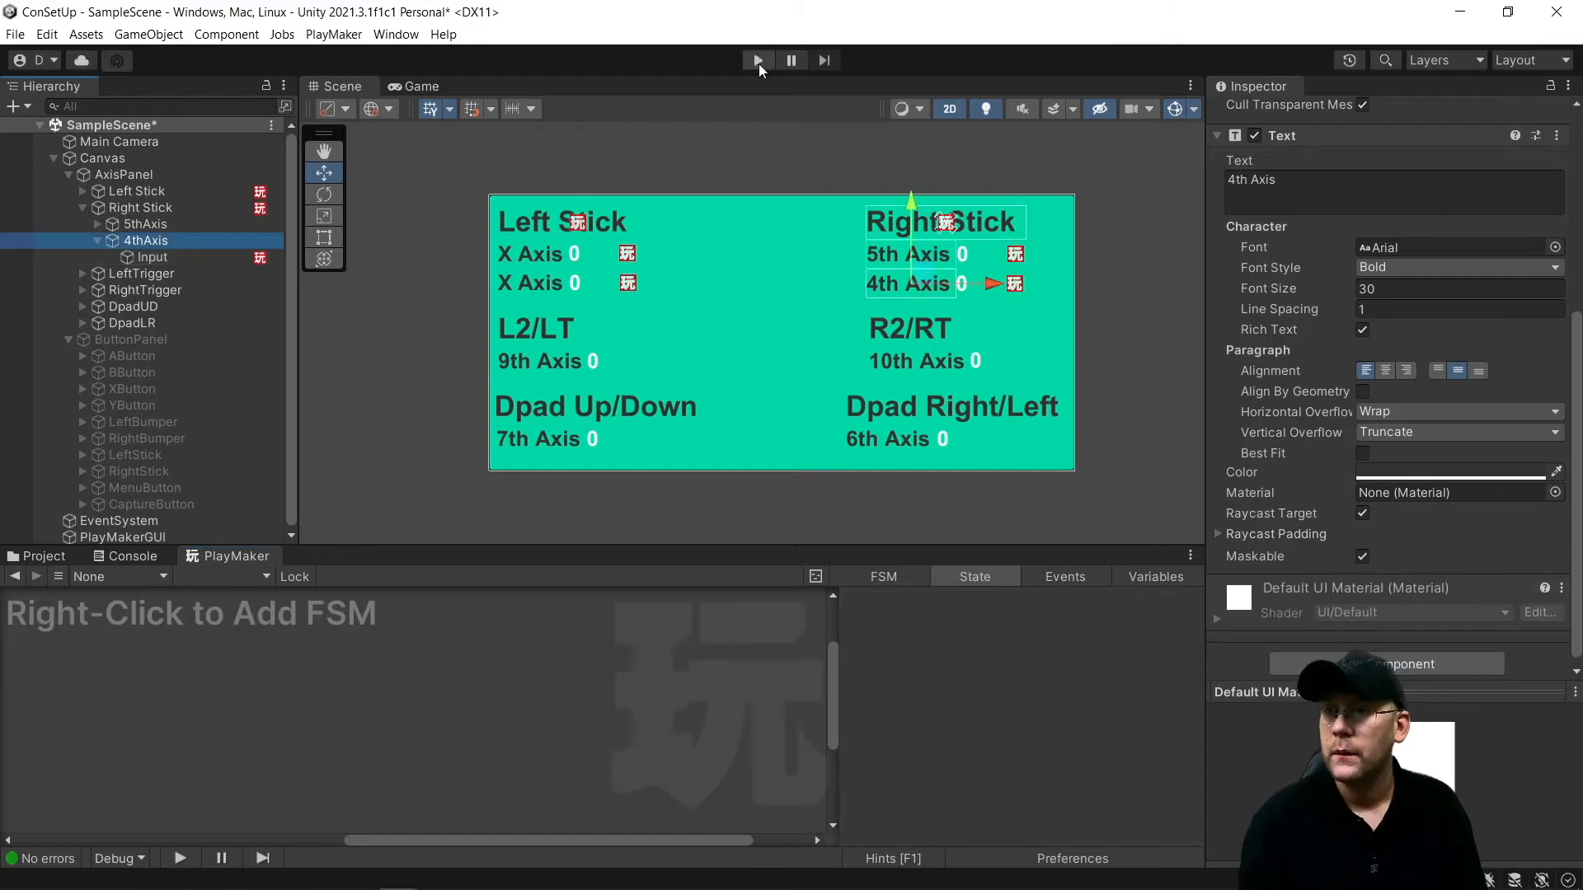
left_click(758, 61)
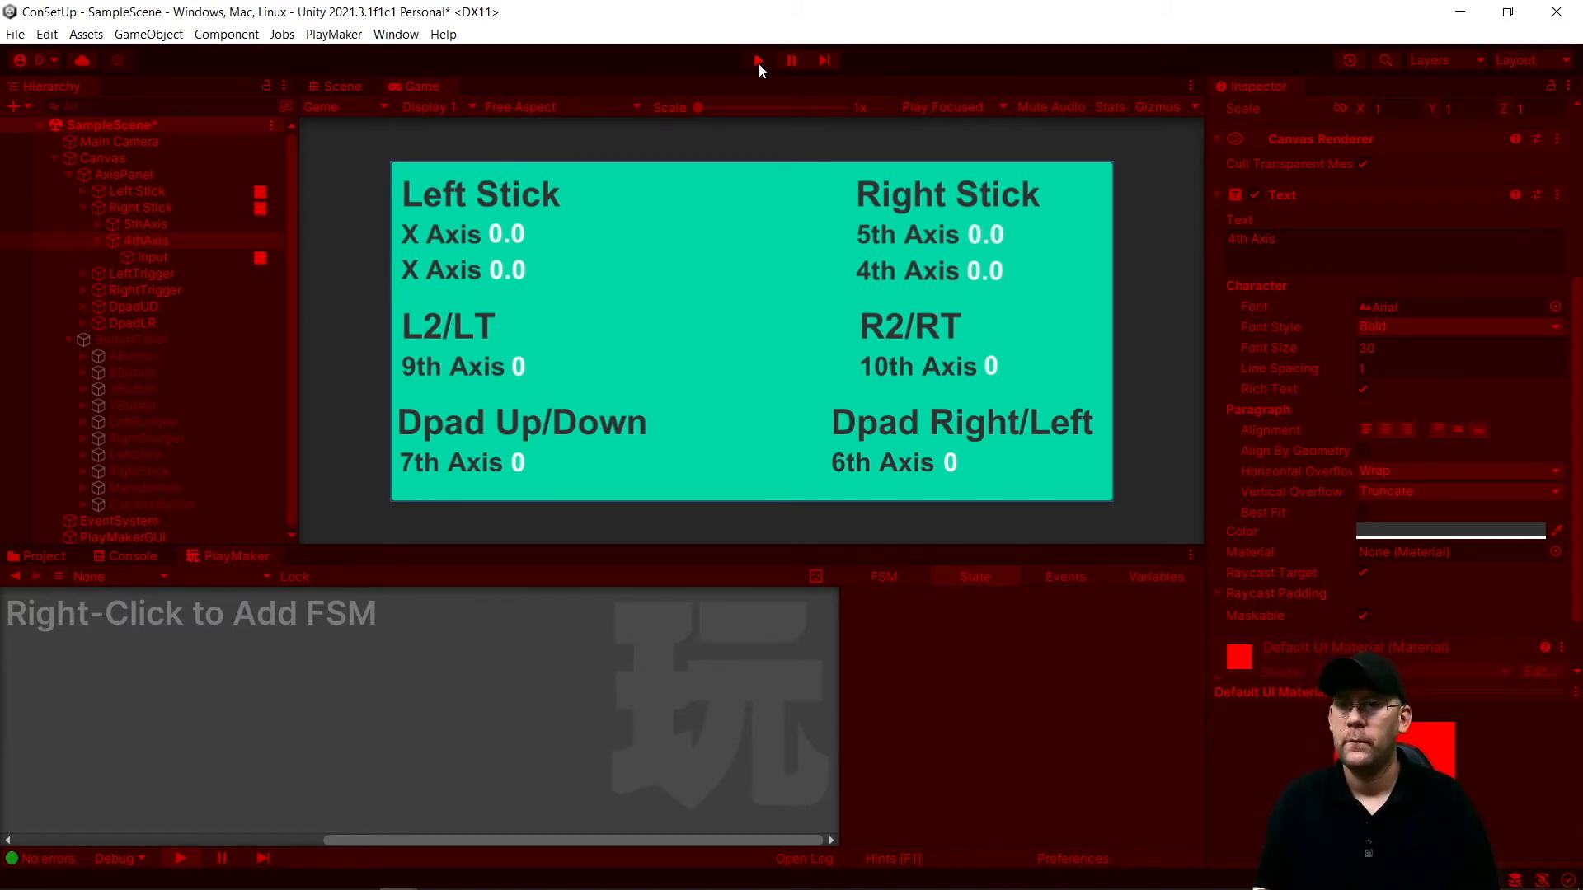
left_click(759, 61)
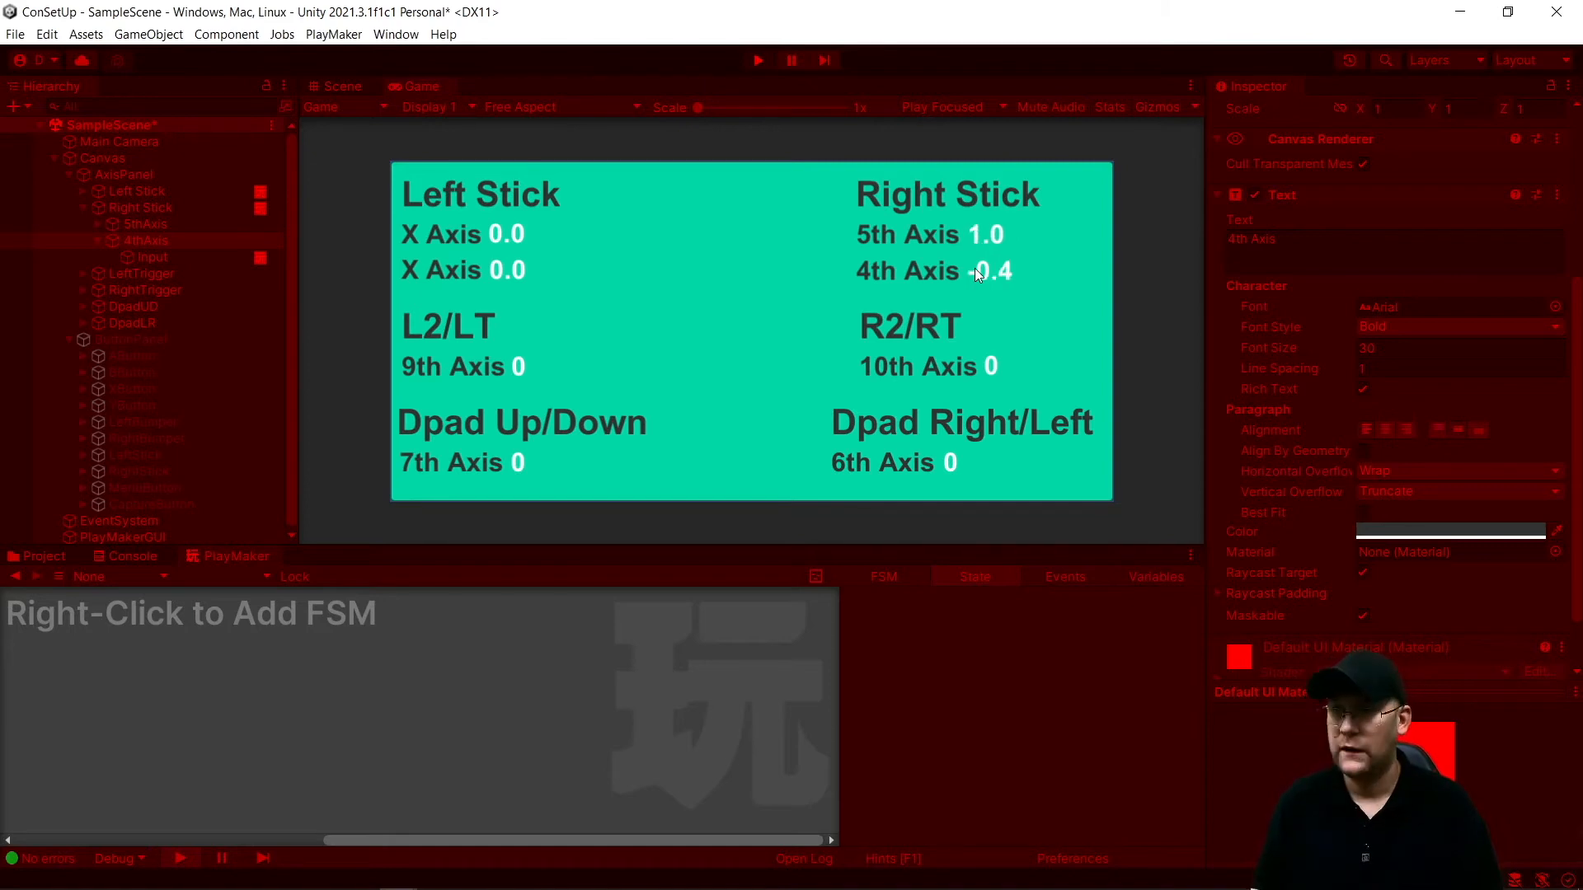
left_click(759, 60)
Check the variables assigned in Right Stick's Get Axis actions and in the 5thAxis Input's ShowInput actions
left_click(156, 211)
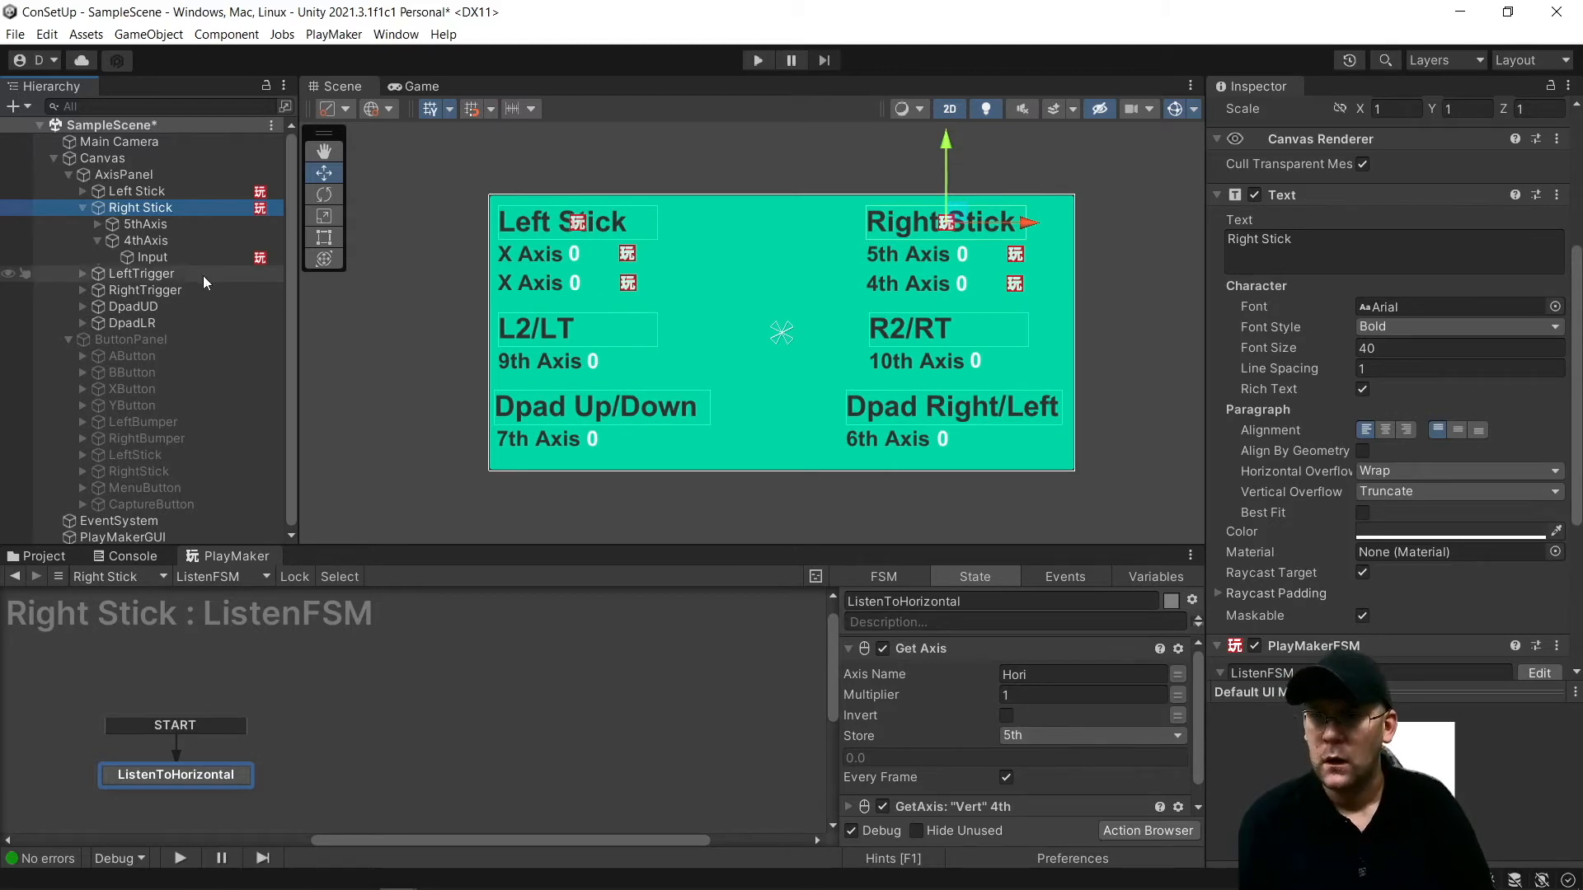
left_click(145, 224)
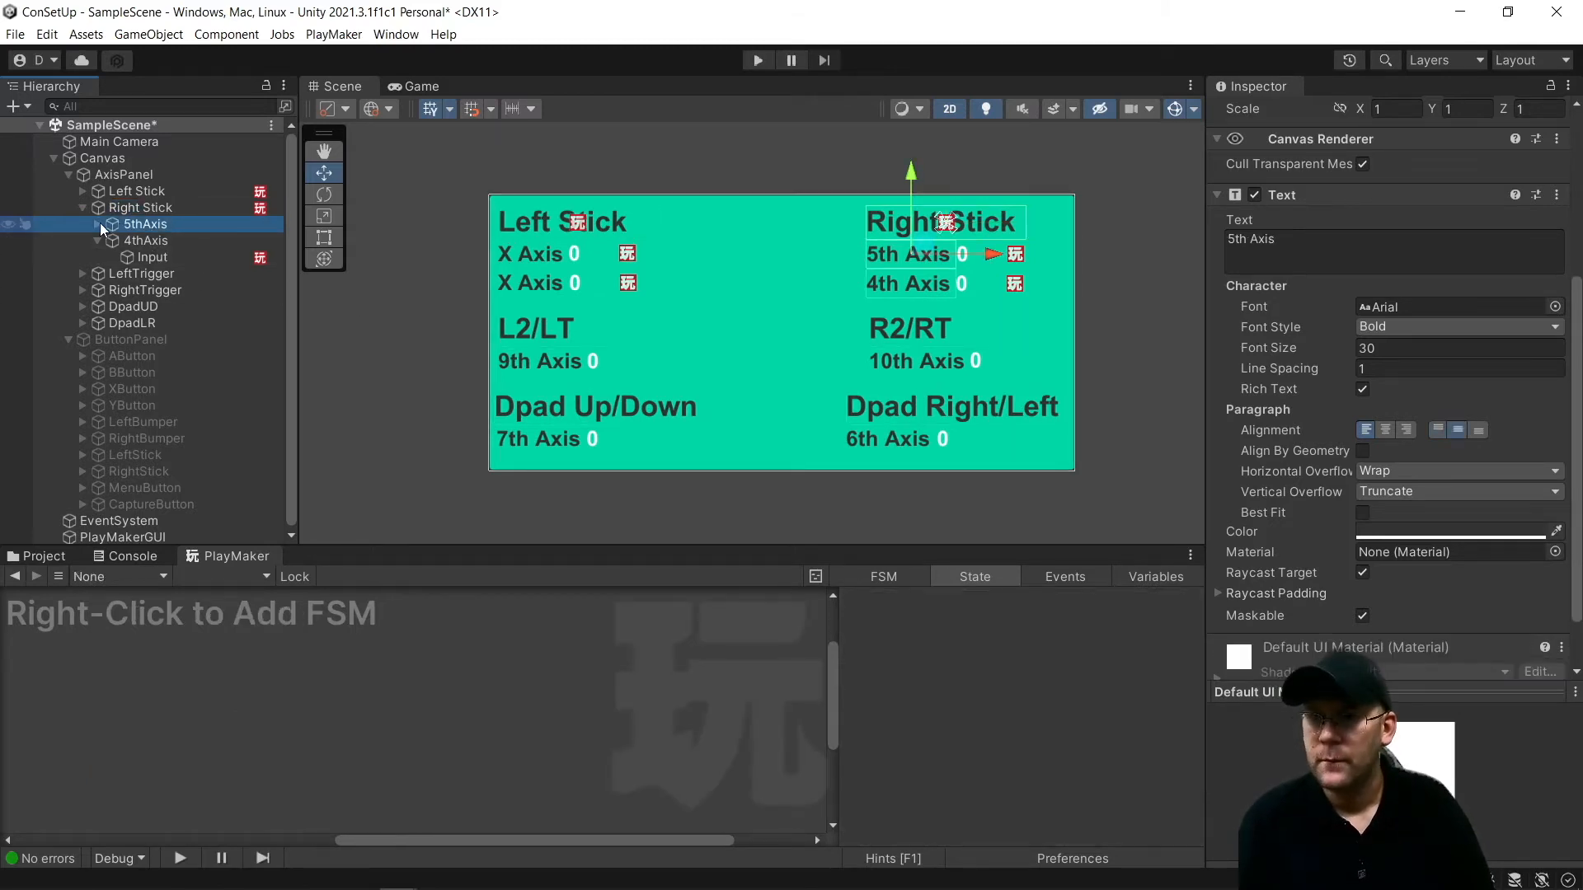
left_click(97, 223)
left_click(149, 240)
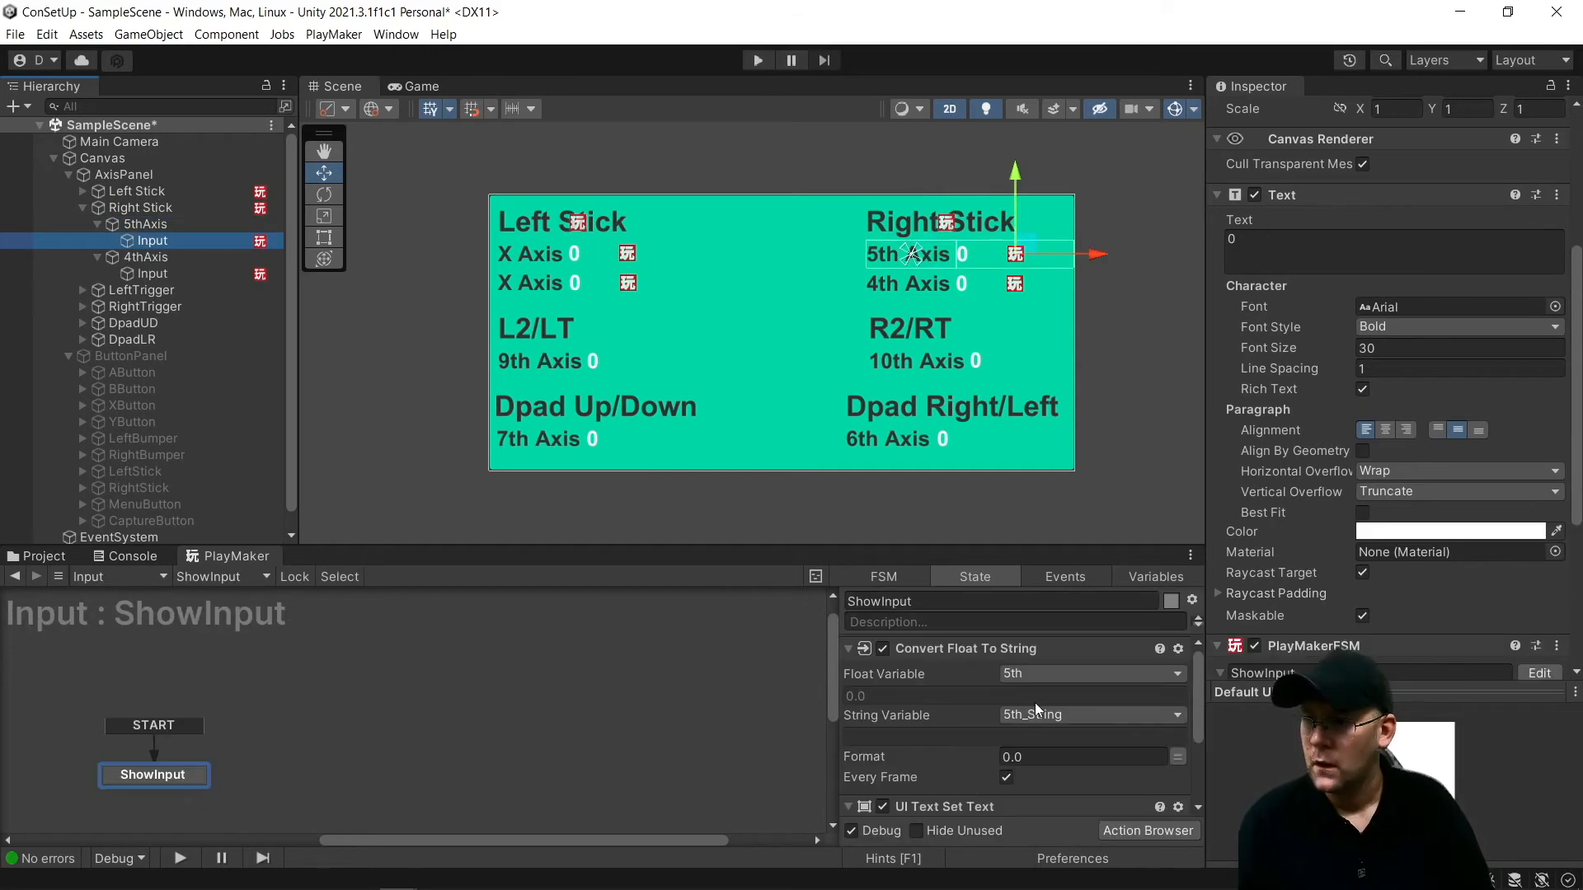
scroll(1036, 736, "down", 1)
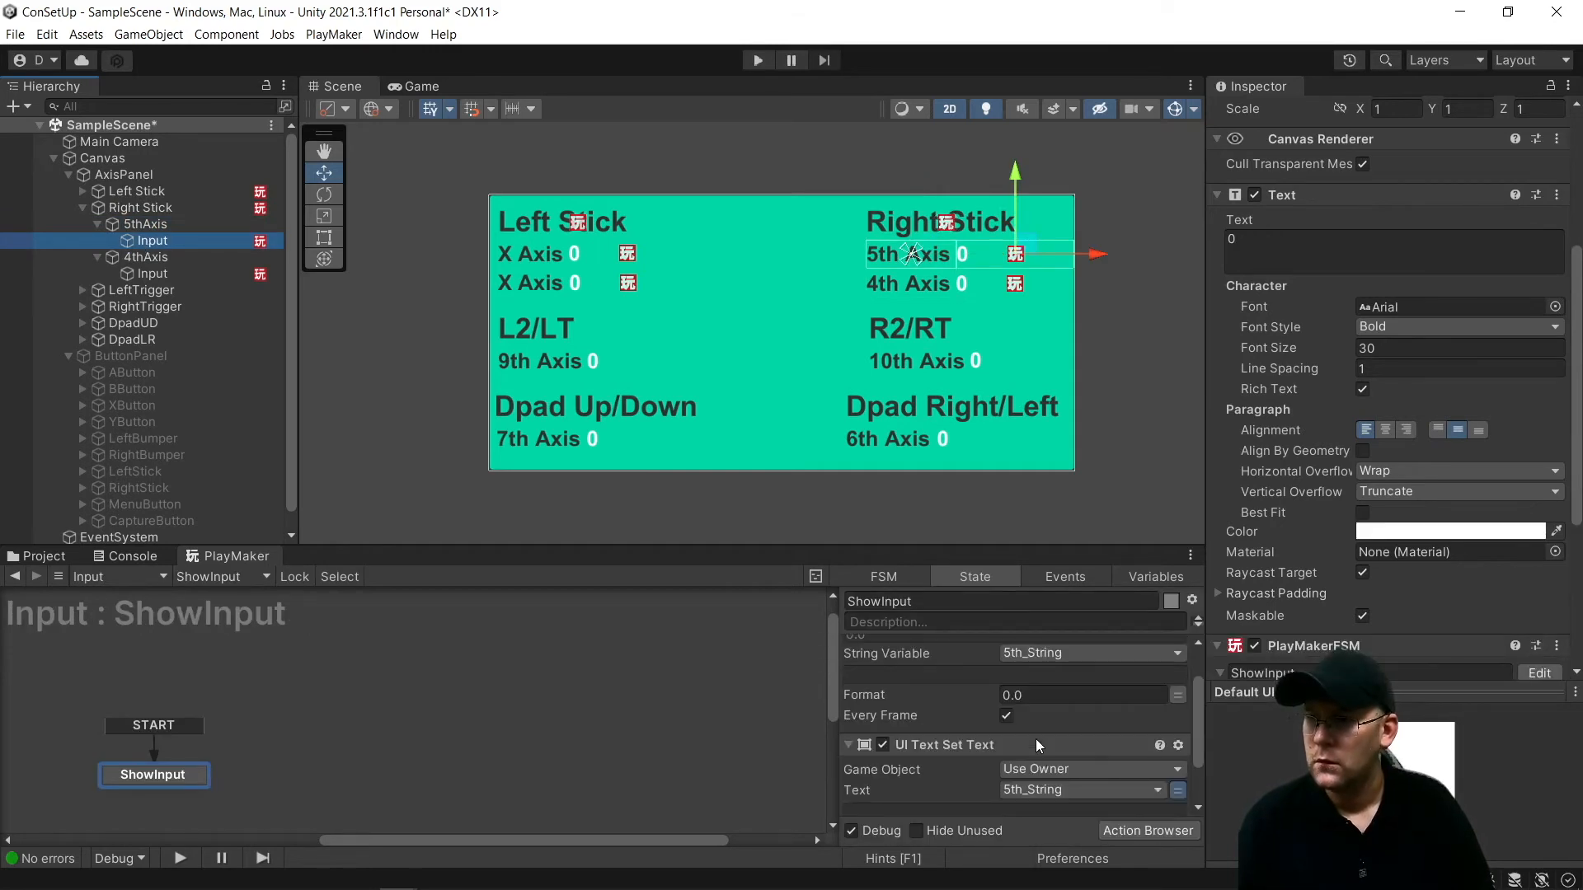
Run the scene to retest the right stick's 5th and 4th axis readouts, then stop Play mode
scroll(1036, 740, "down", 1)
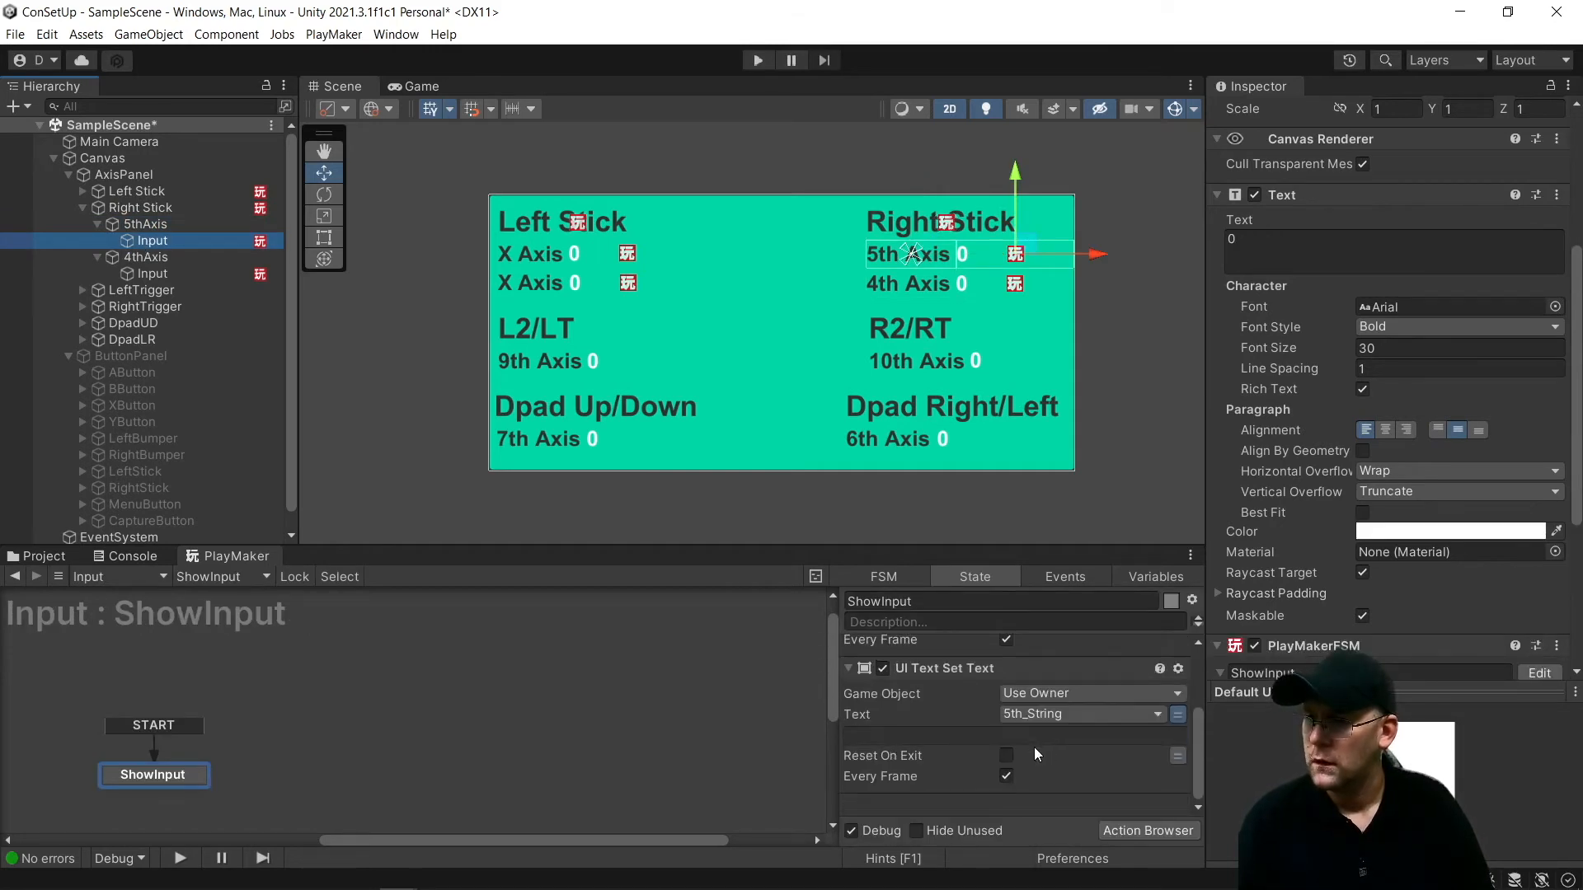
left_click(752, 60)
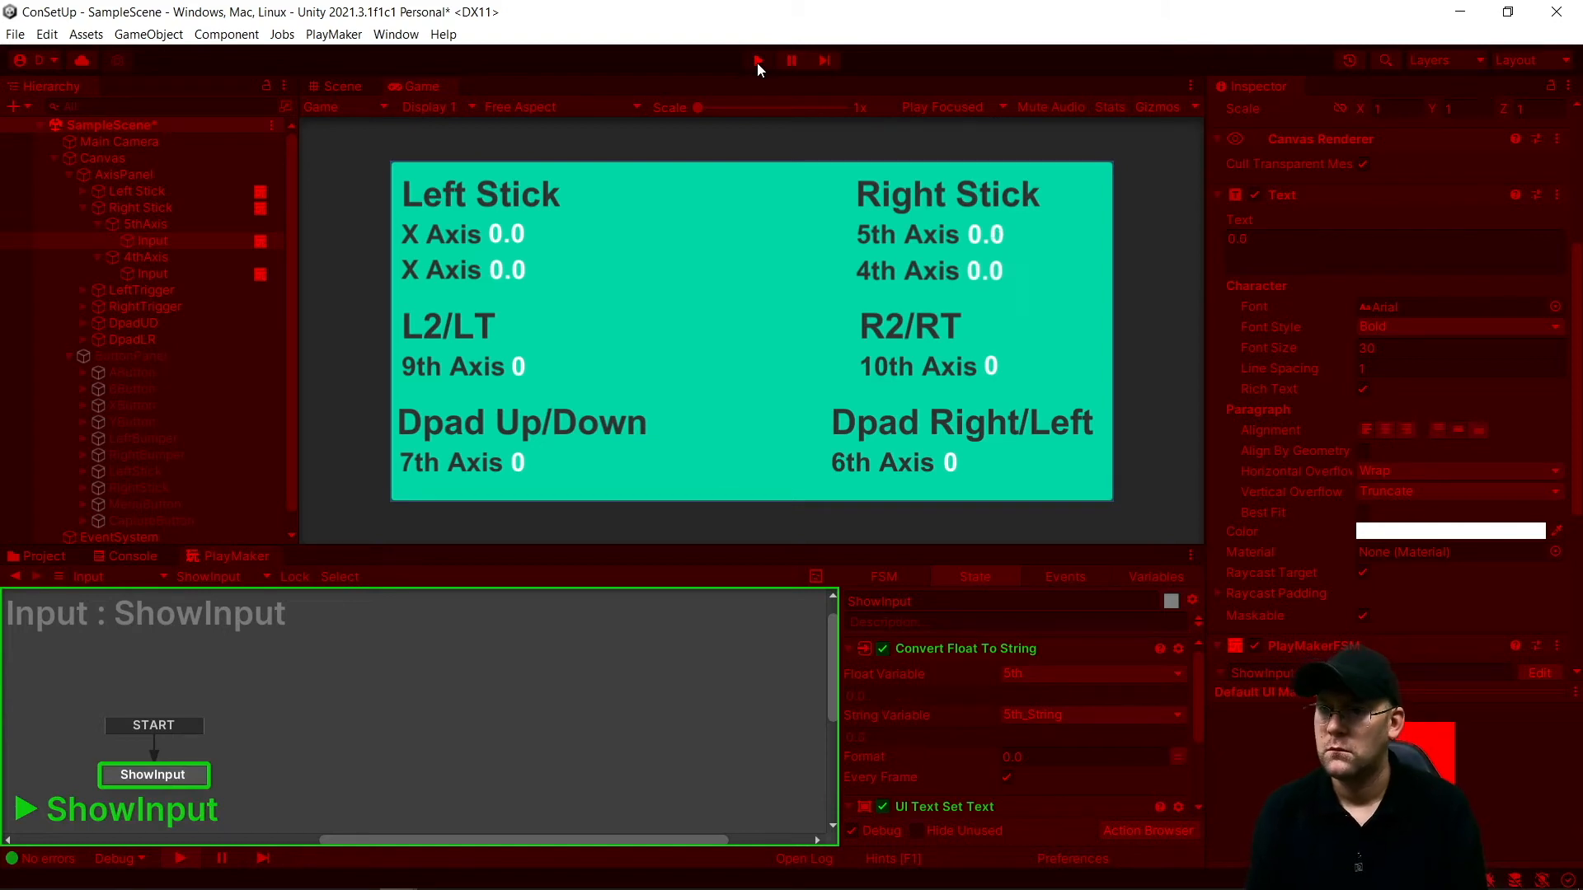
left_click(759, 63)
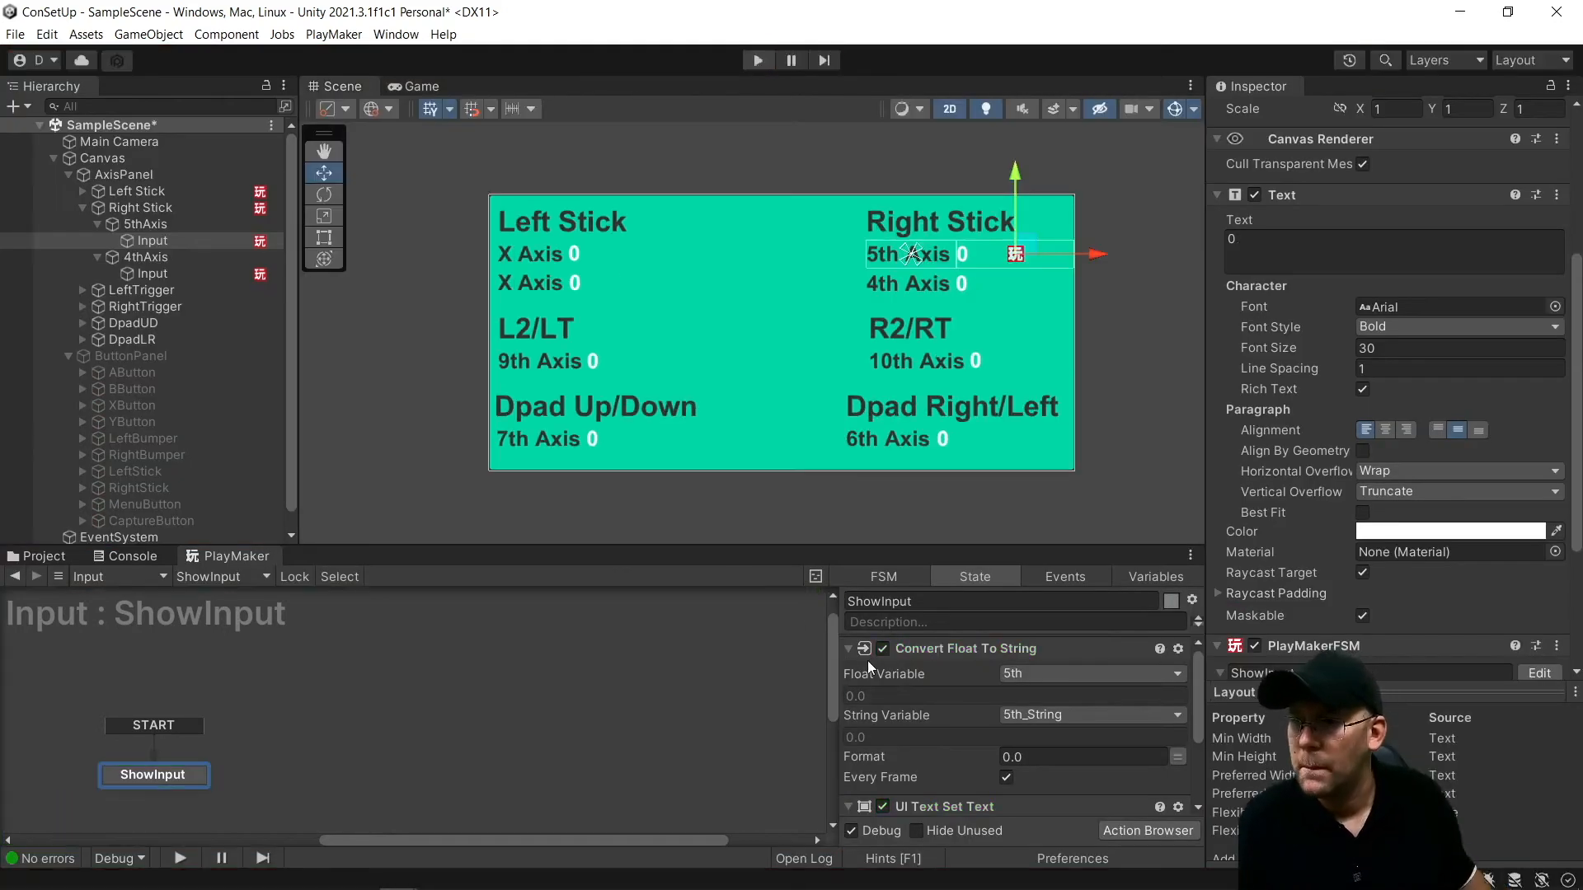
Check the variables assigned in the Convert Float To String and UI Text Set Text actions of 4thAxis Input's ShowInput state
left_click(152, 273)
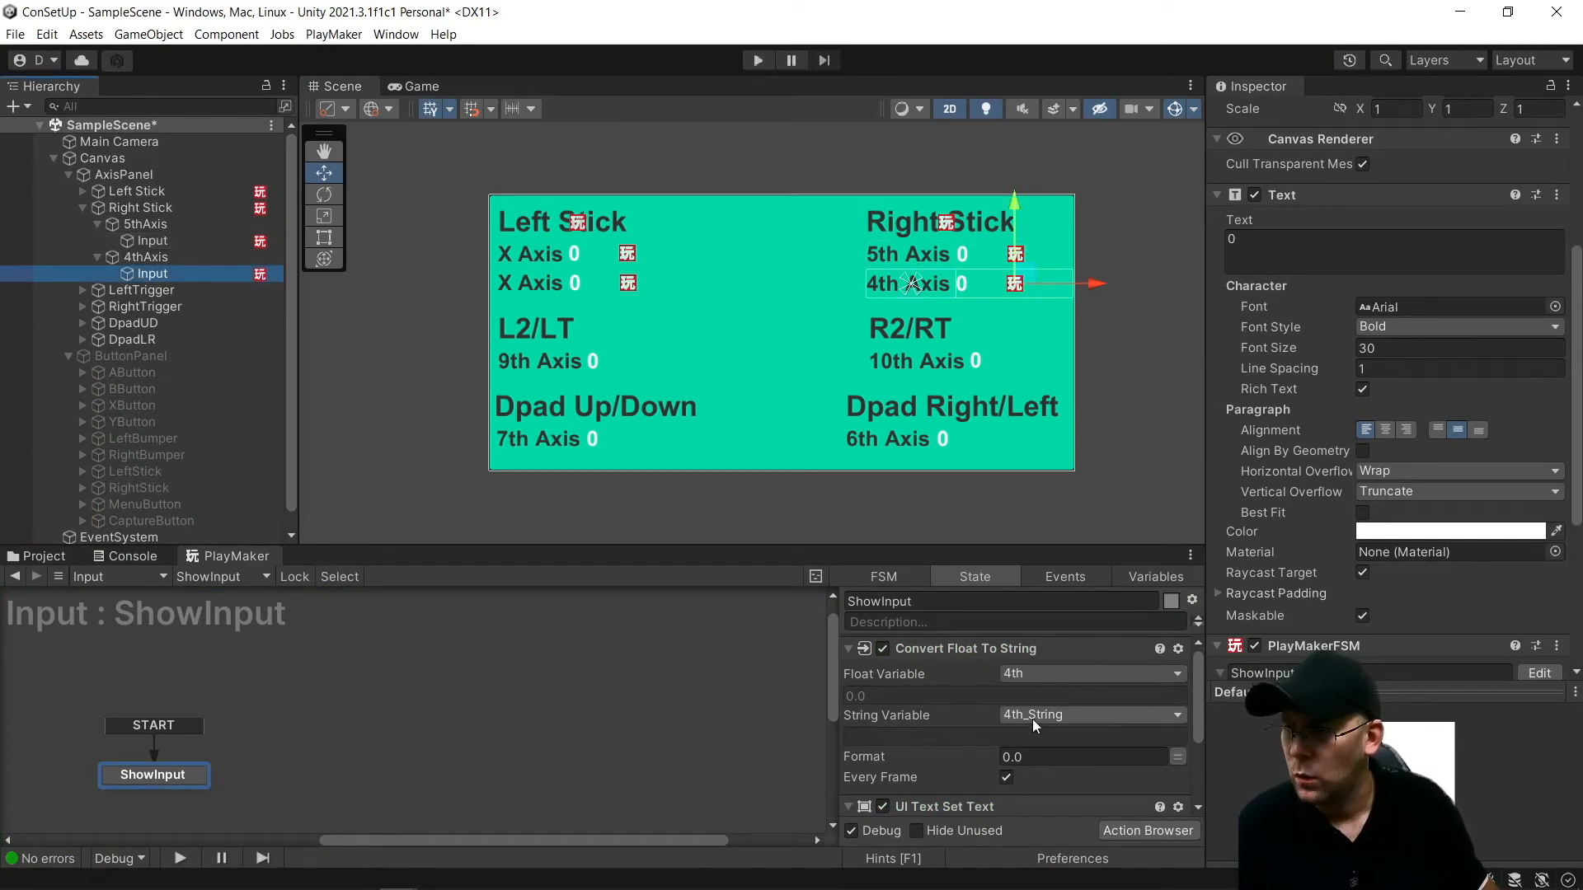
scroll(1032, 719, "down", 3)
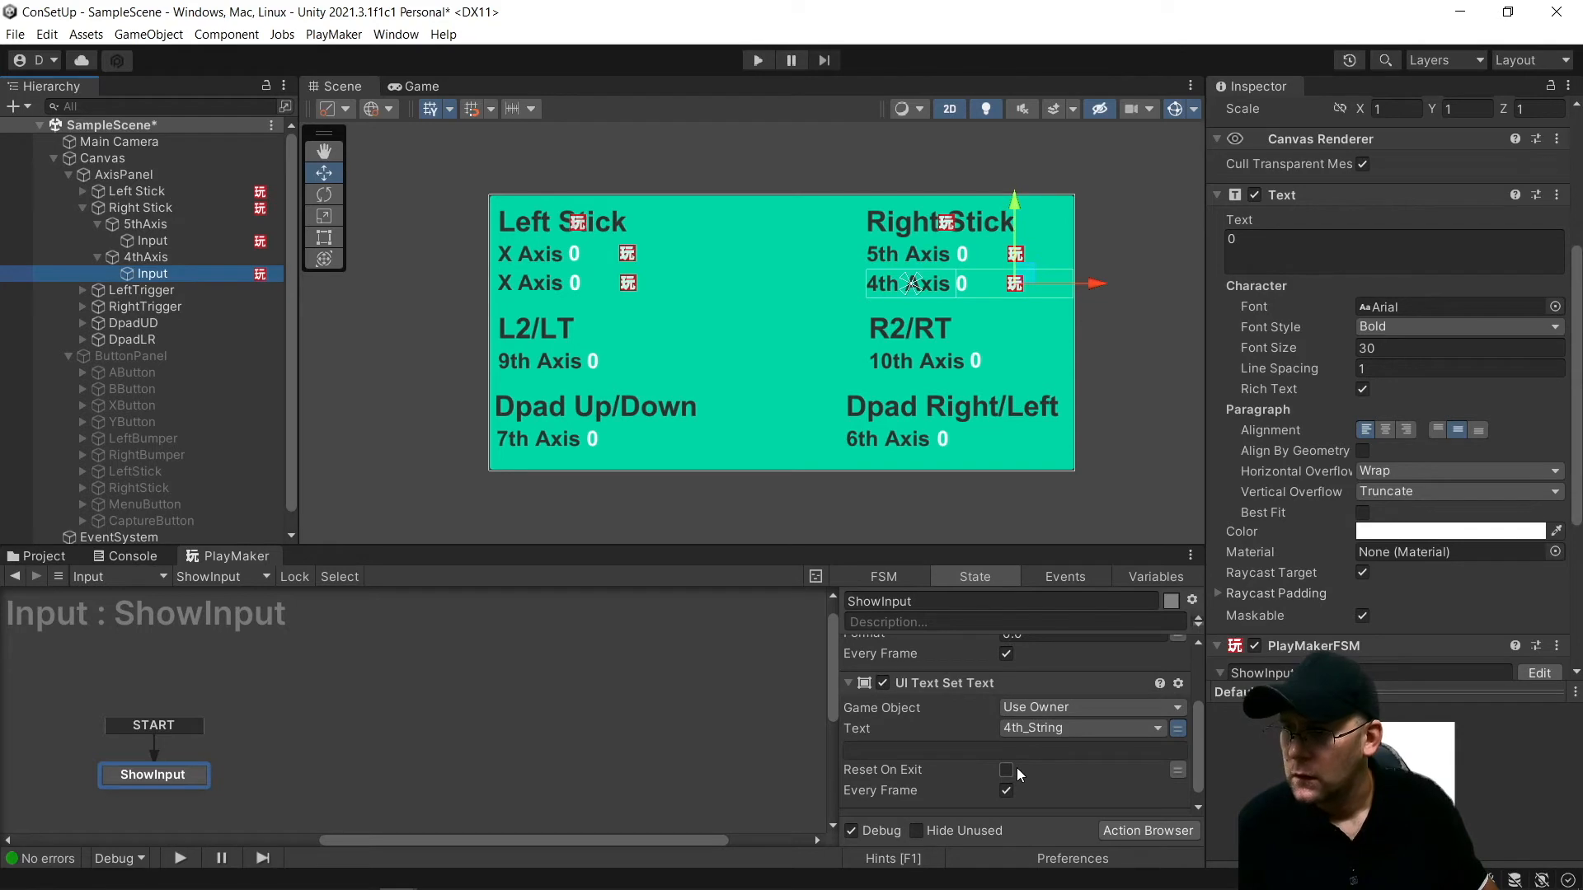
scroll(1016, 750, "up", 2)
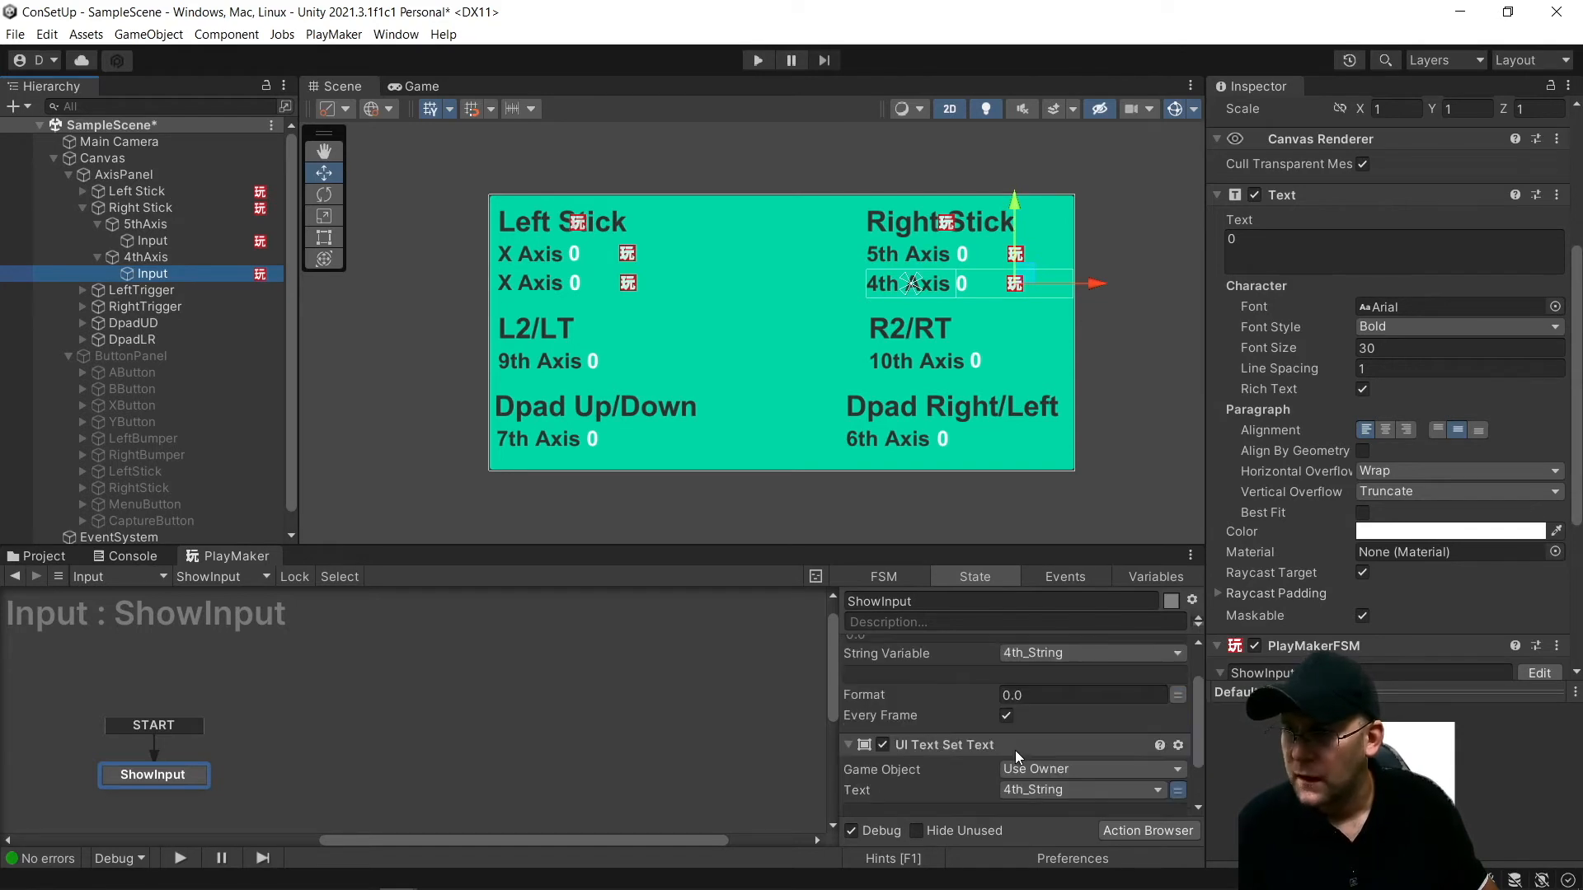
scroll(1028, 709, "up", 2)
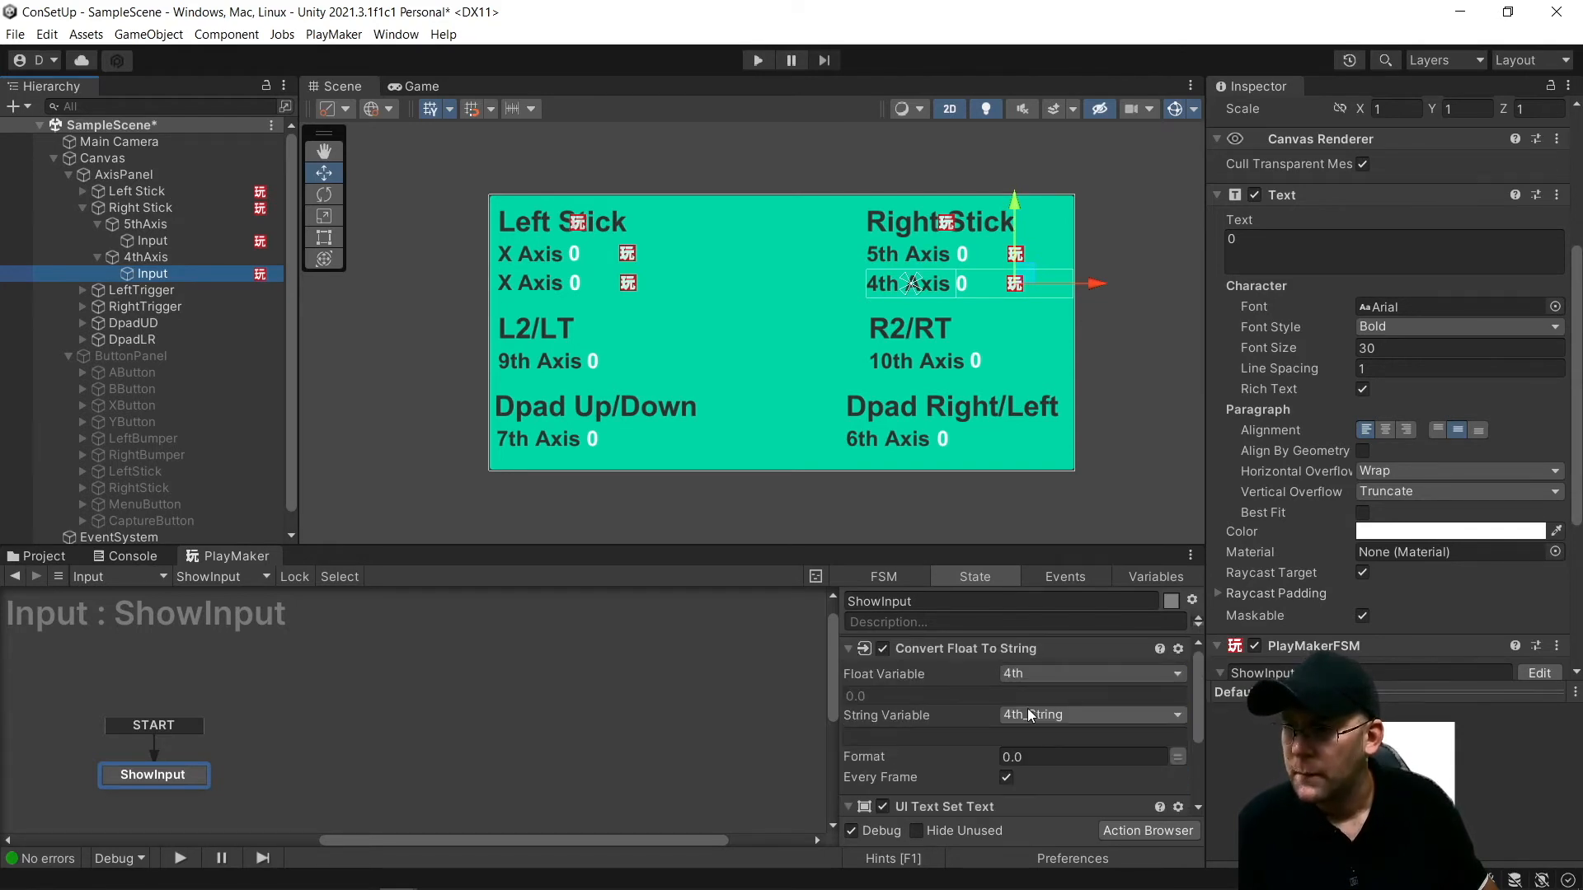
left_click(148, 257)
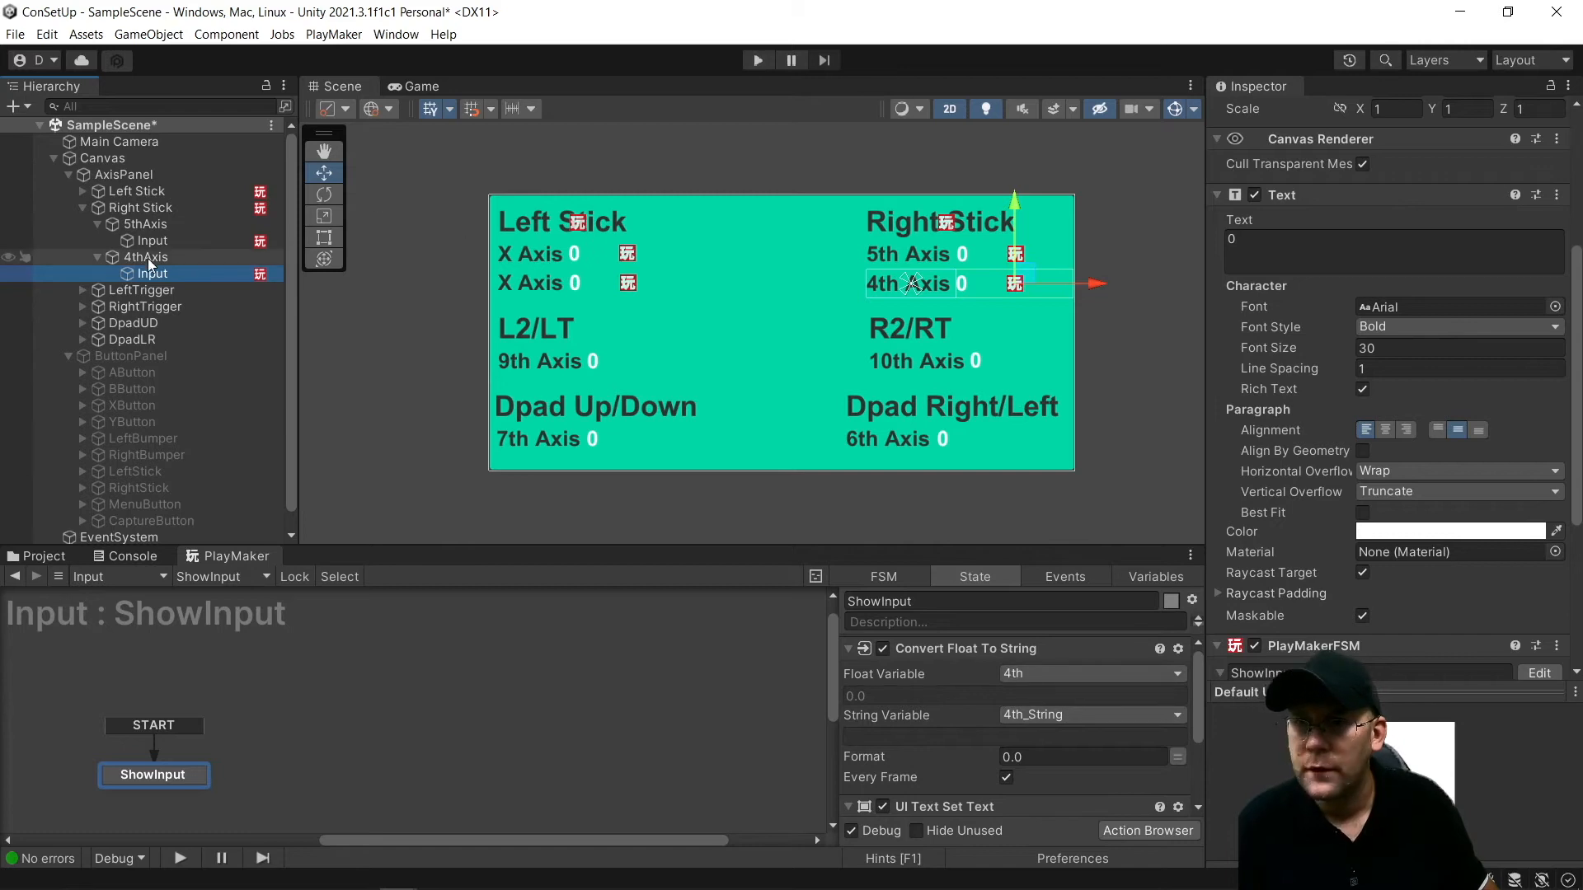
In Right Stick's Hori Get Axis action, store the value in the global variable 4th and collapse the action
left_click(157, 209)
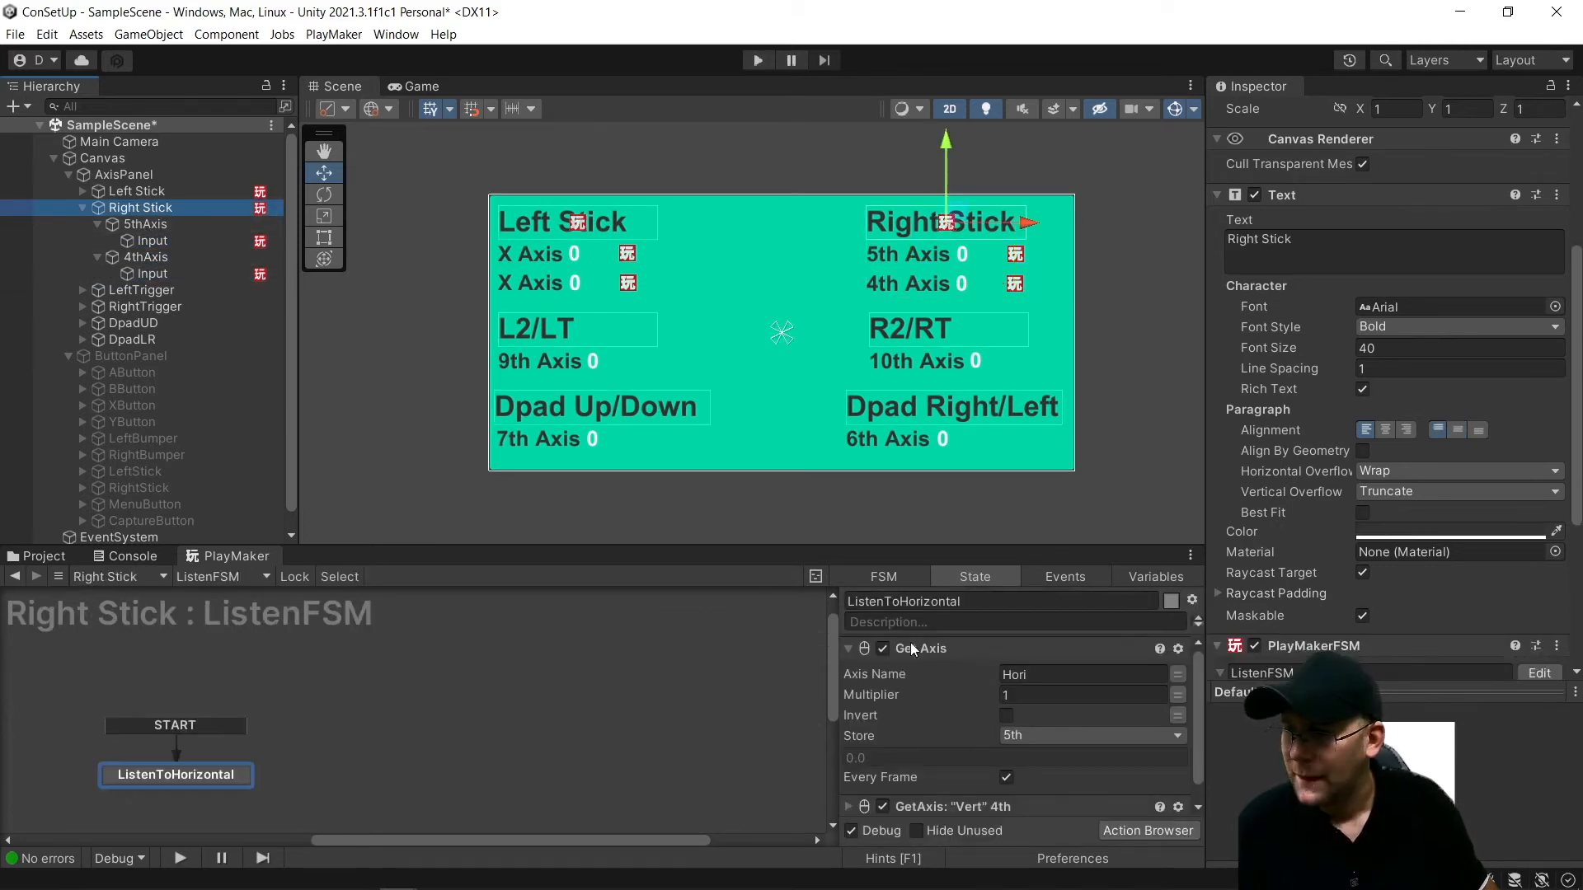
left_click(1075, 733)
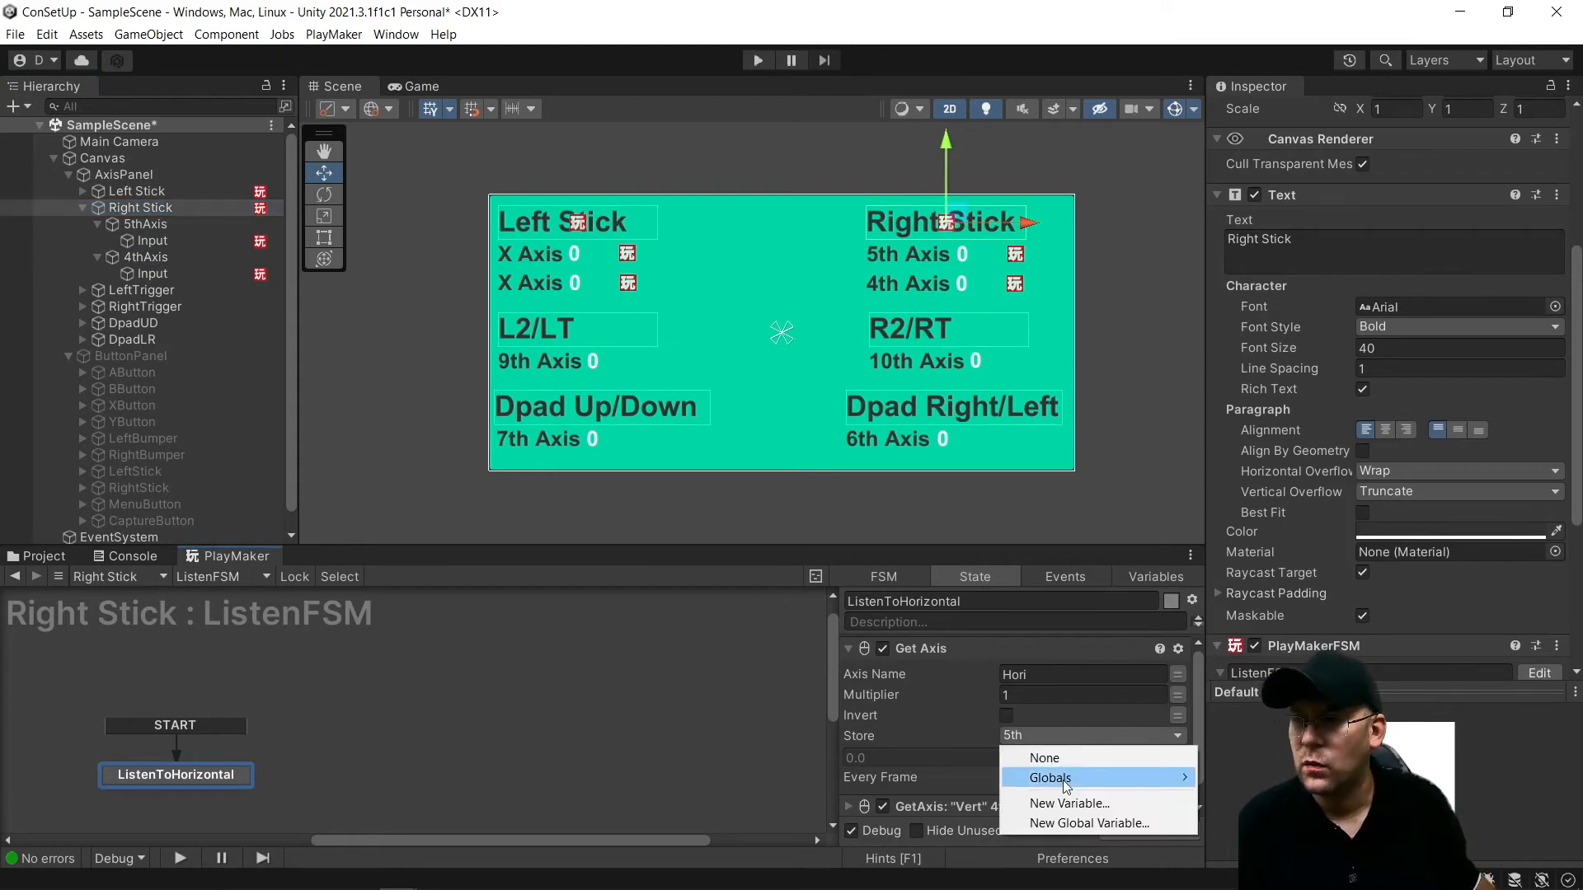
mouse_move(1072, 788)
left_click(1231, 778)
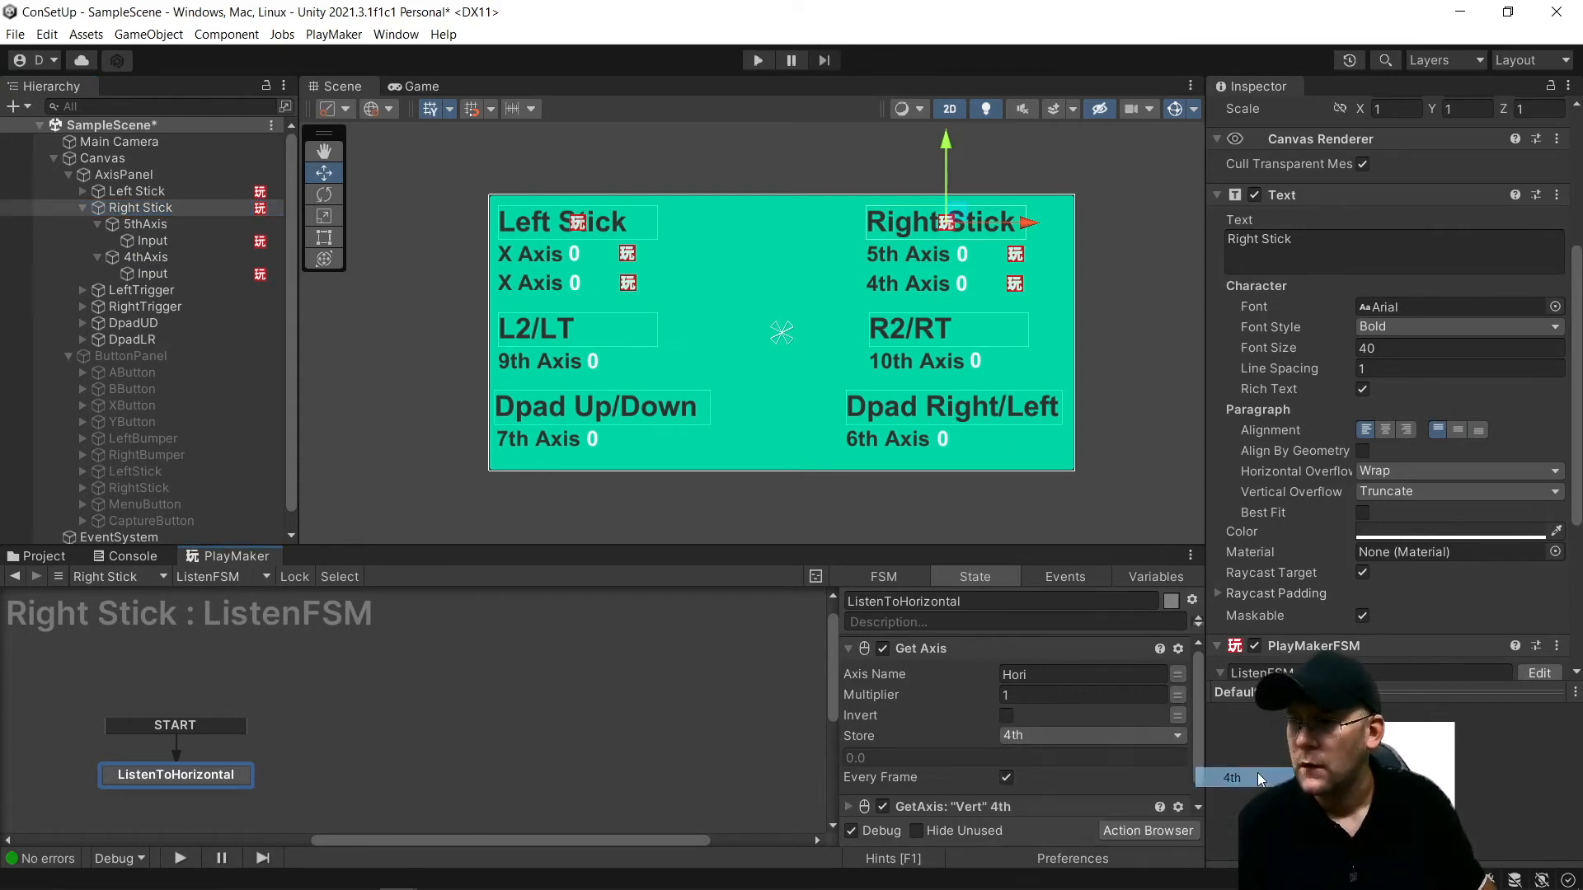
scroll(887, 683, "up", 1)
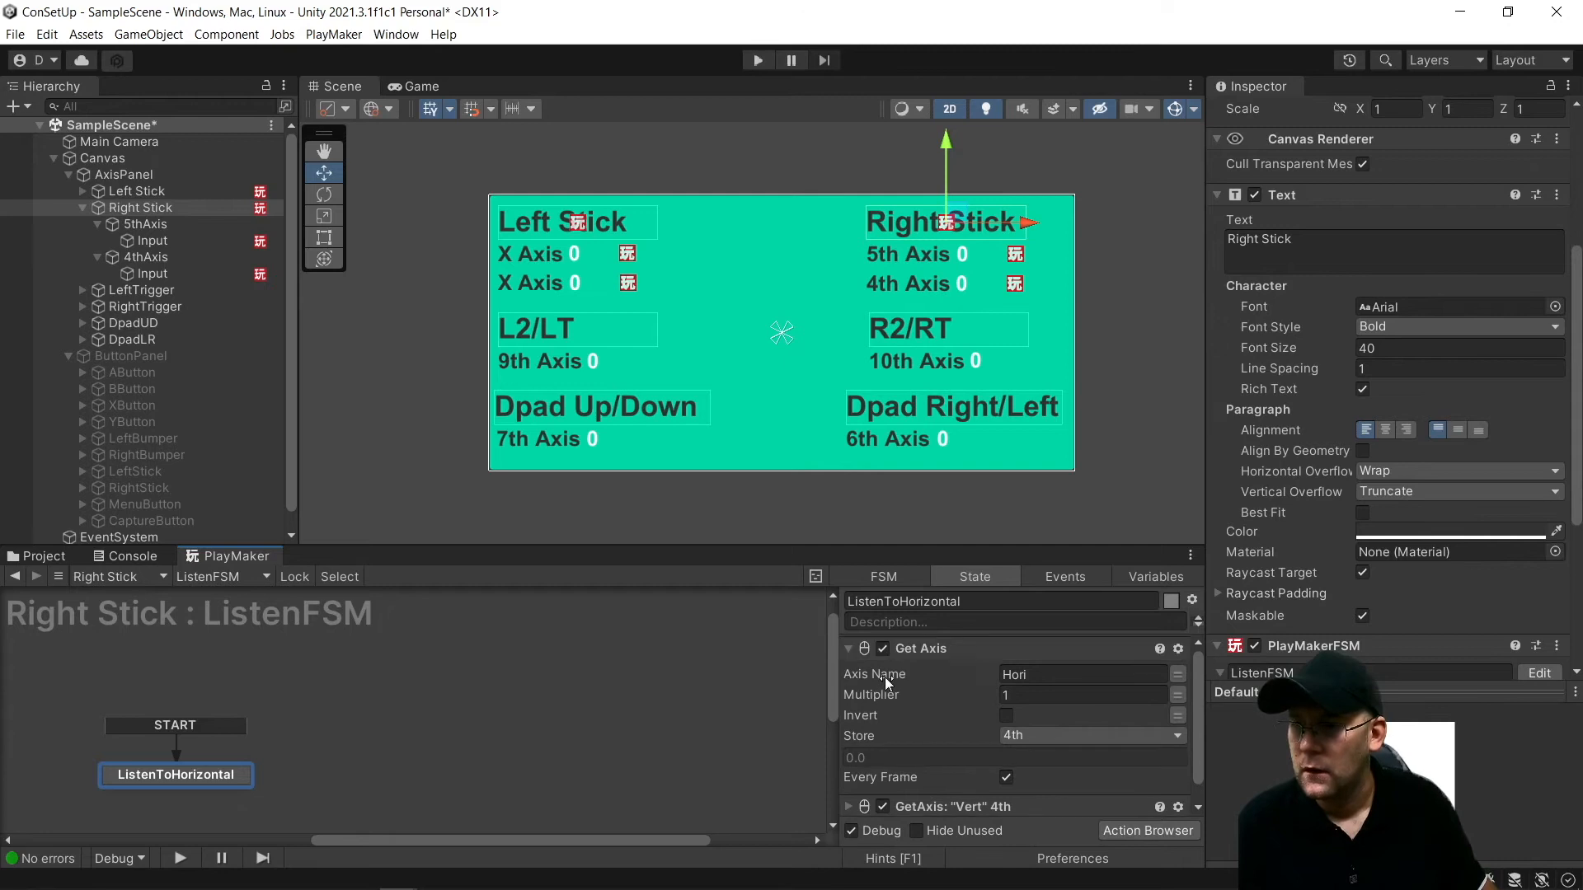
left_click(851, 649)
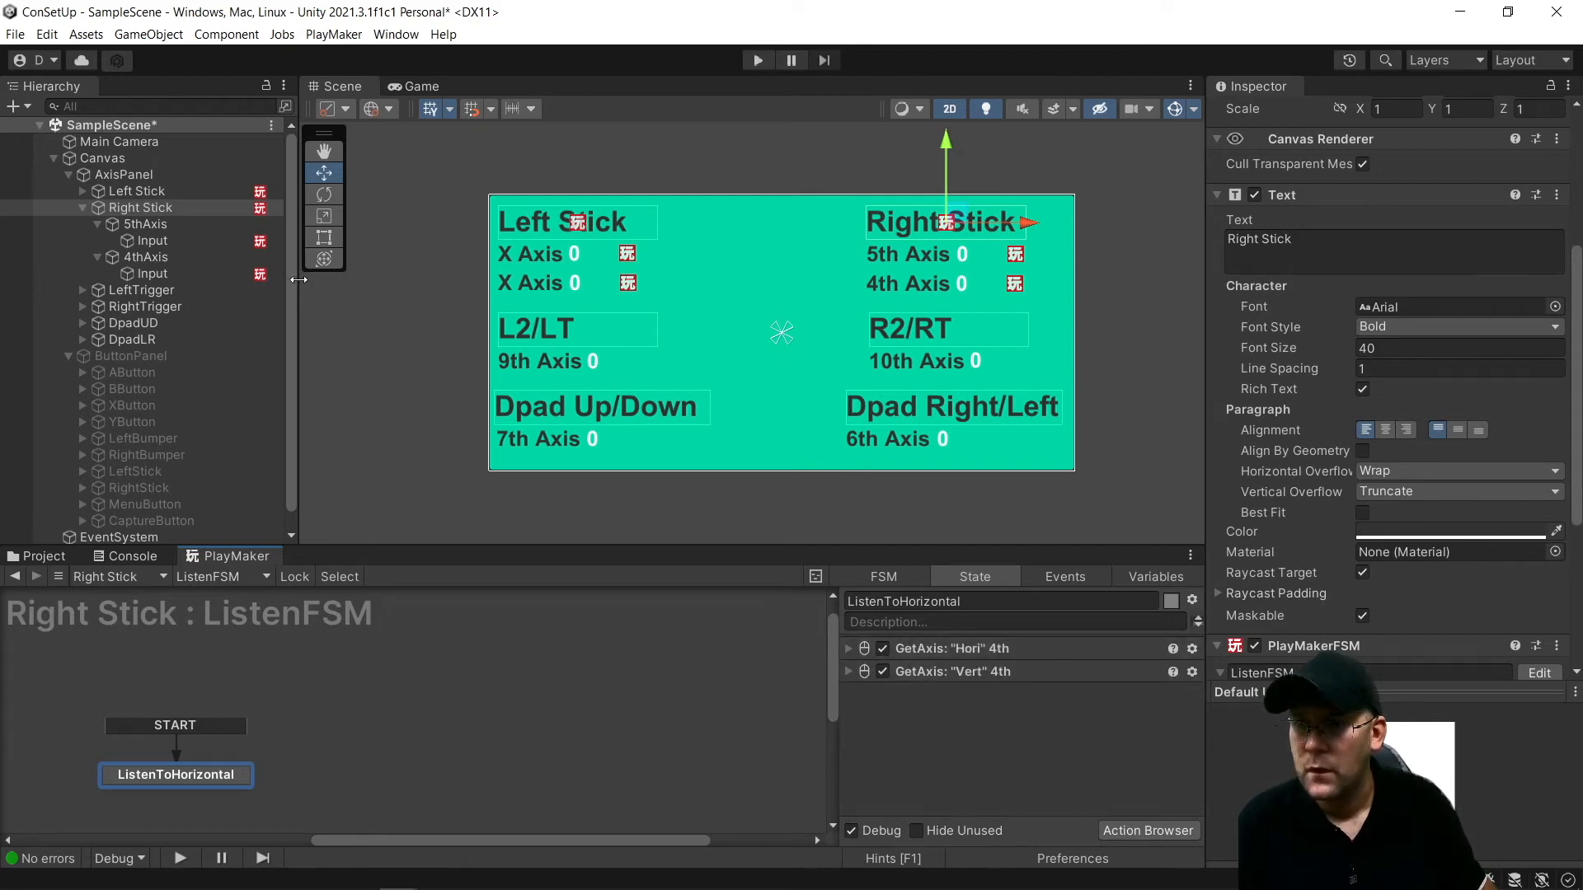
In Right Stick's Vert Get Axis action, store the value in the global variable 5th
left_click(145, 257)
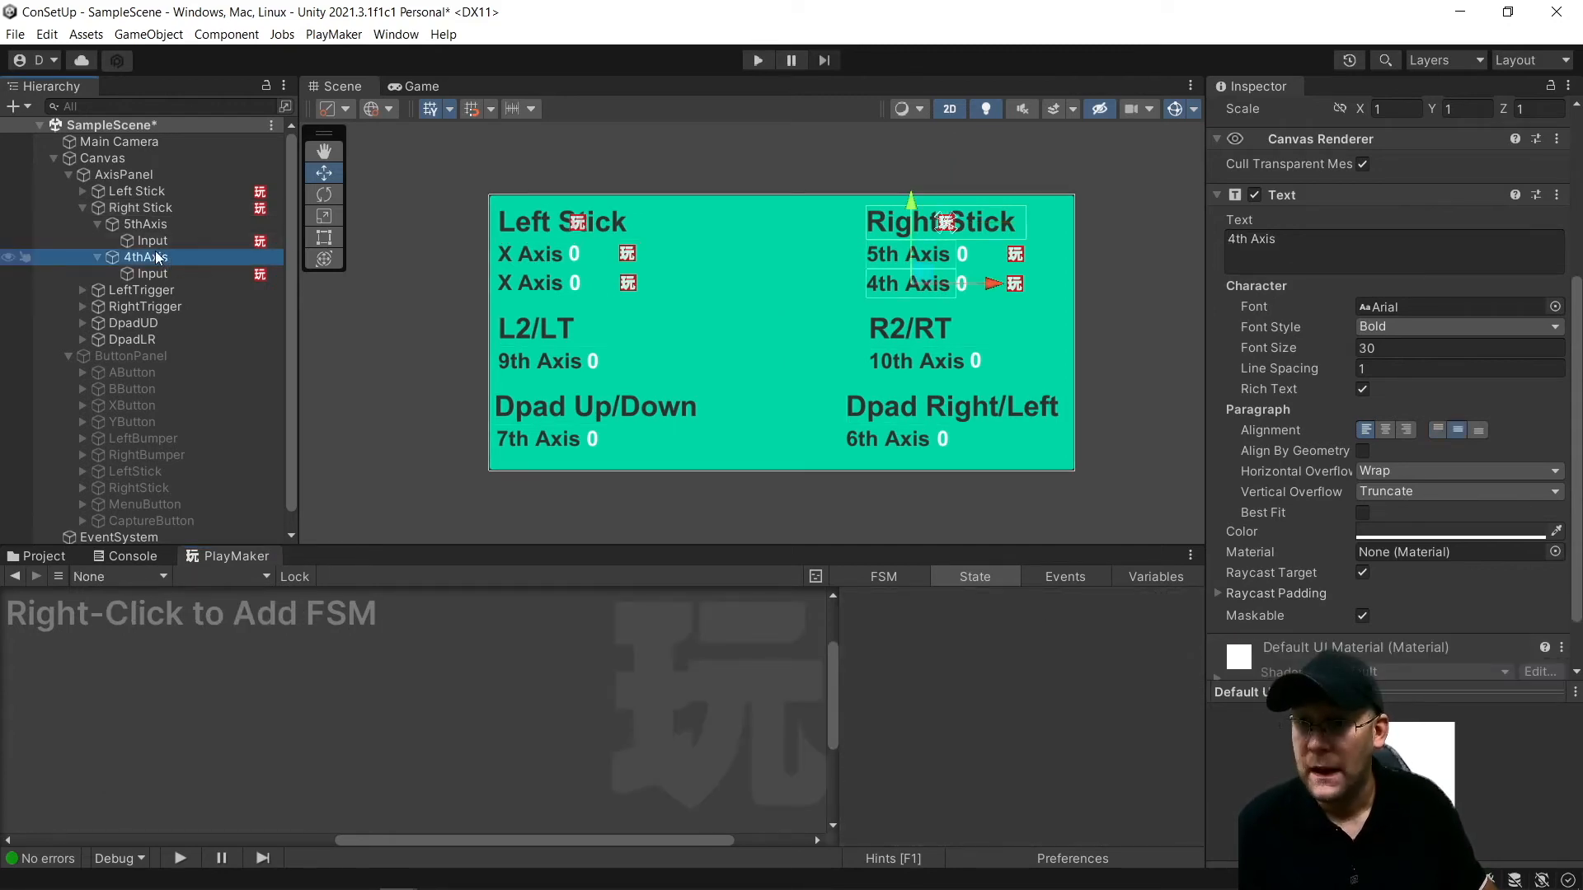
left_click(157, 209)
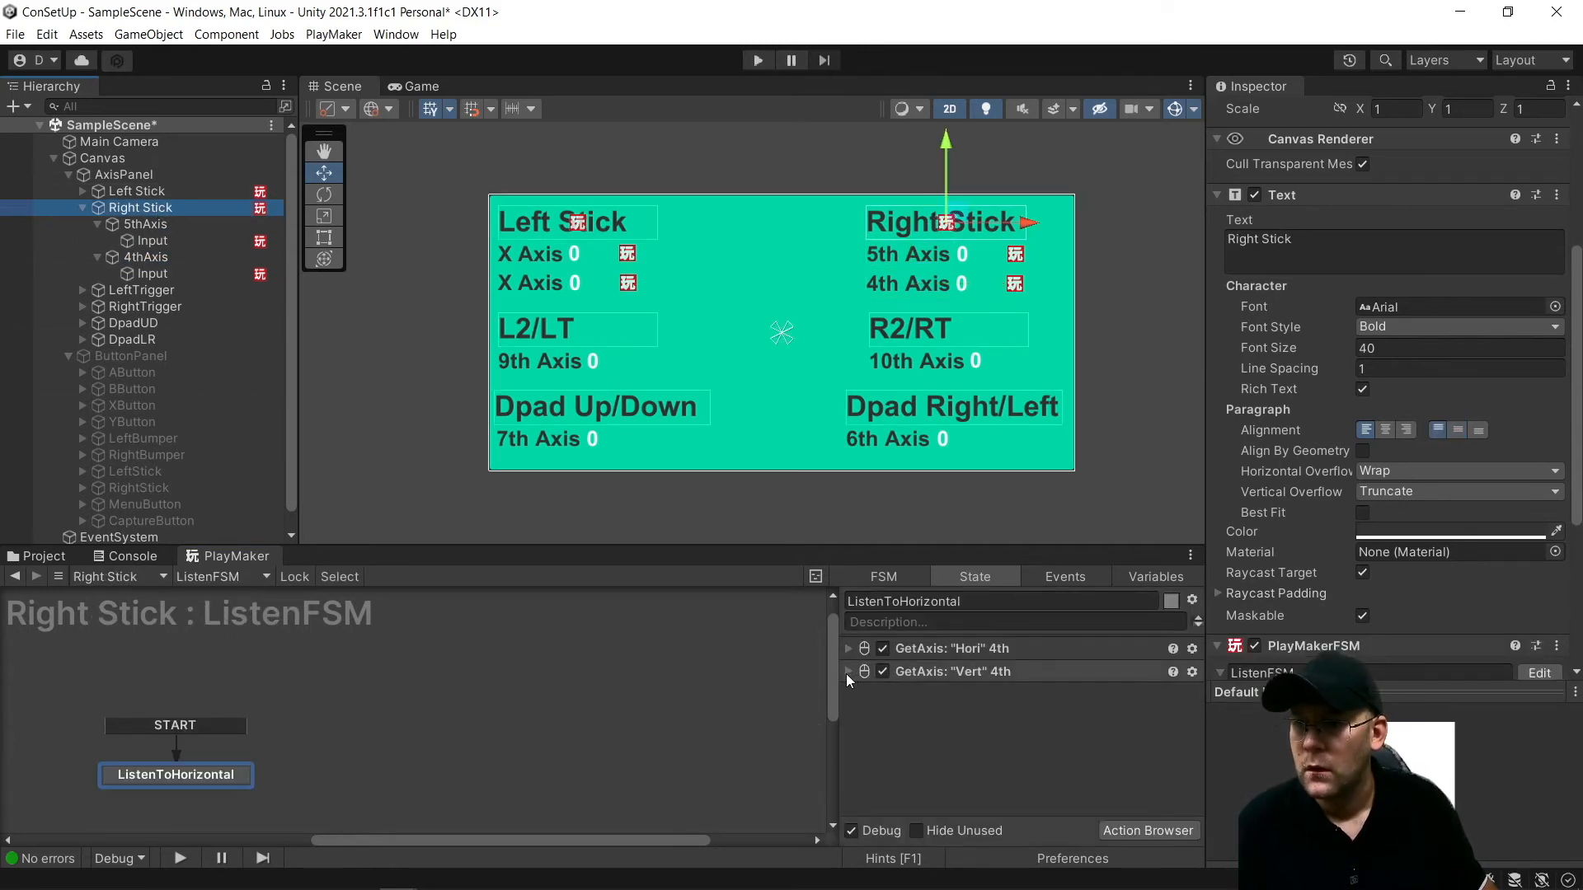
left_click(847, 672)
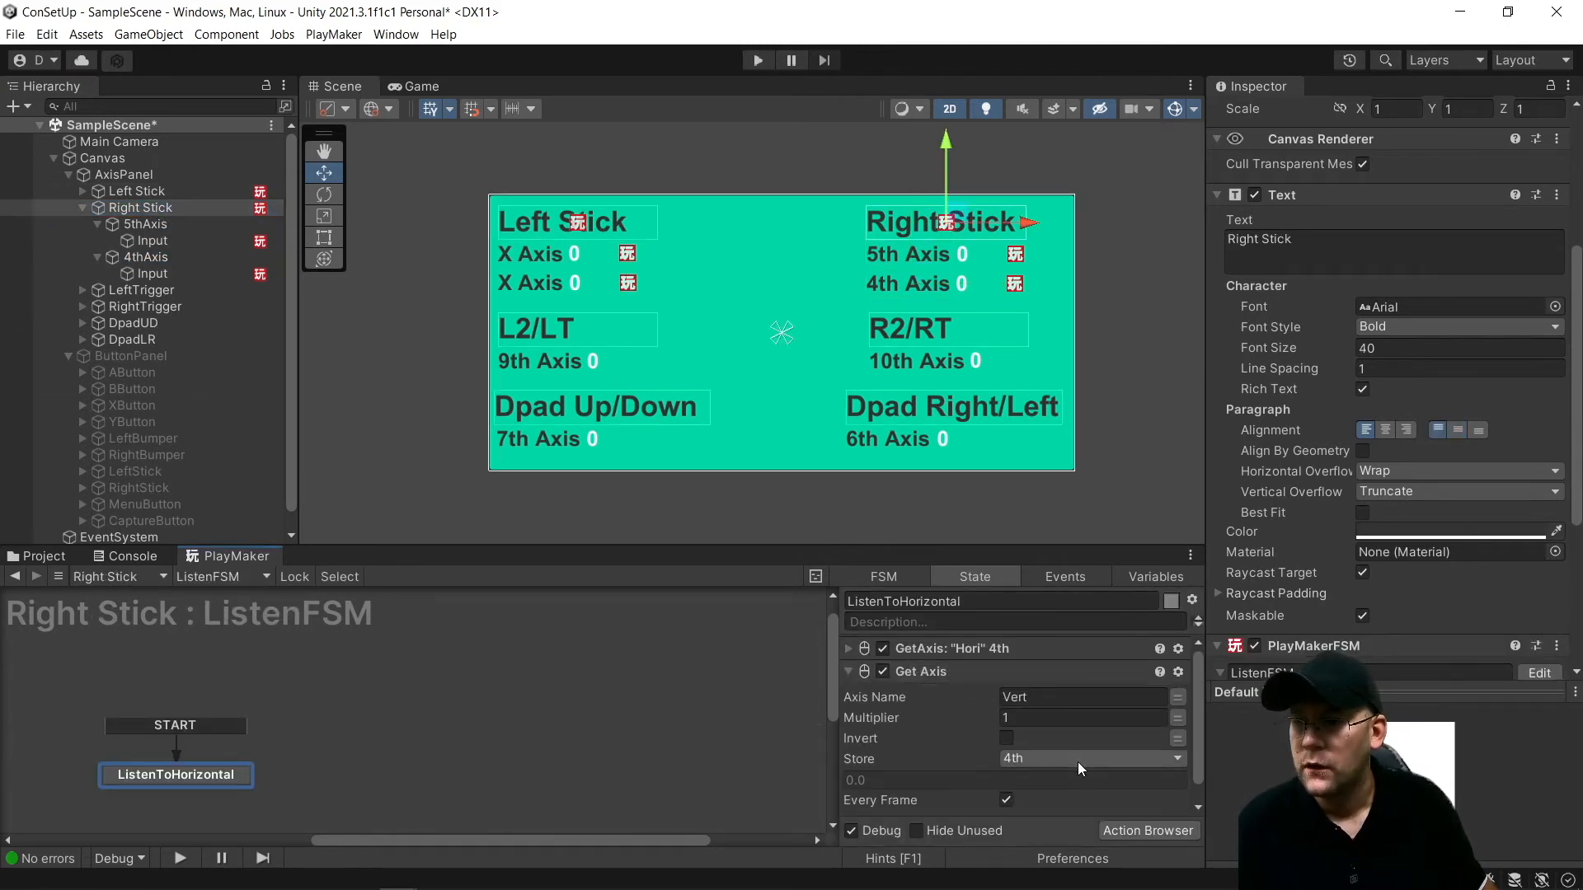
left_click(1077, 758)
mouse_move(1105, 800)
left_click(1210, 820)
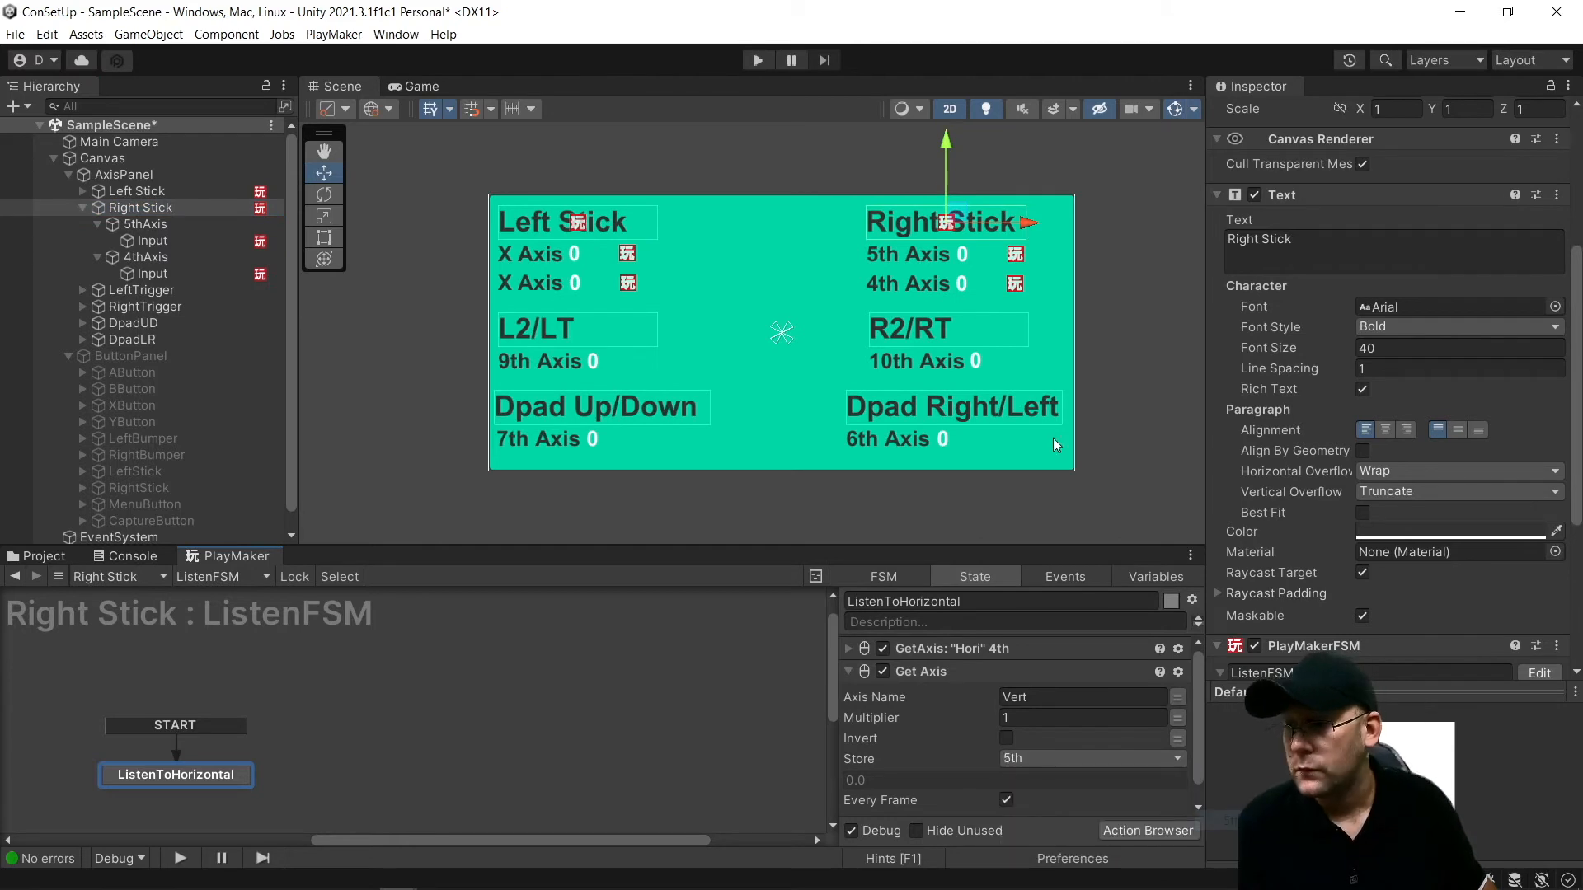
Run the scene to test the swapped axis variables, try Invert on the Vert Get Axis action, and stop Play mode
left_click(756, 60)
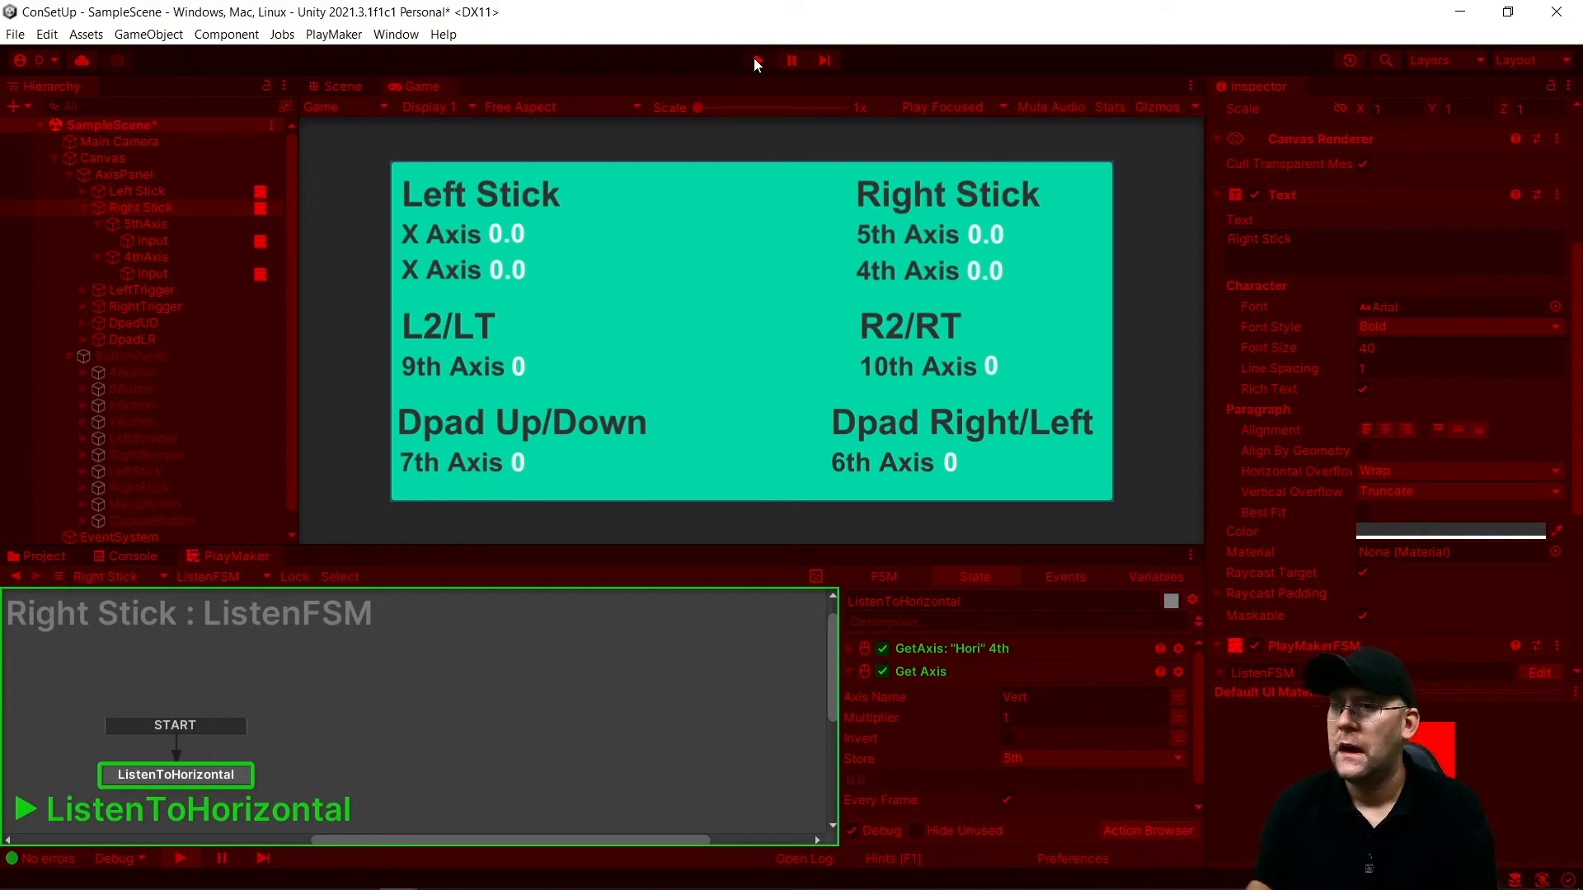
left_click(1004, 738)
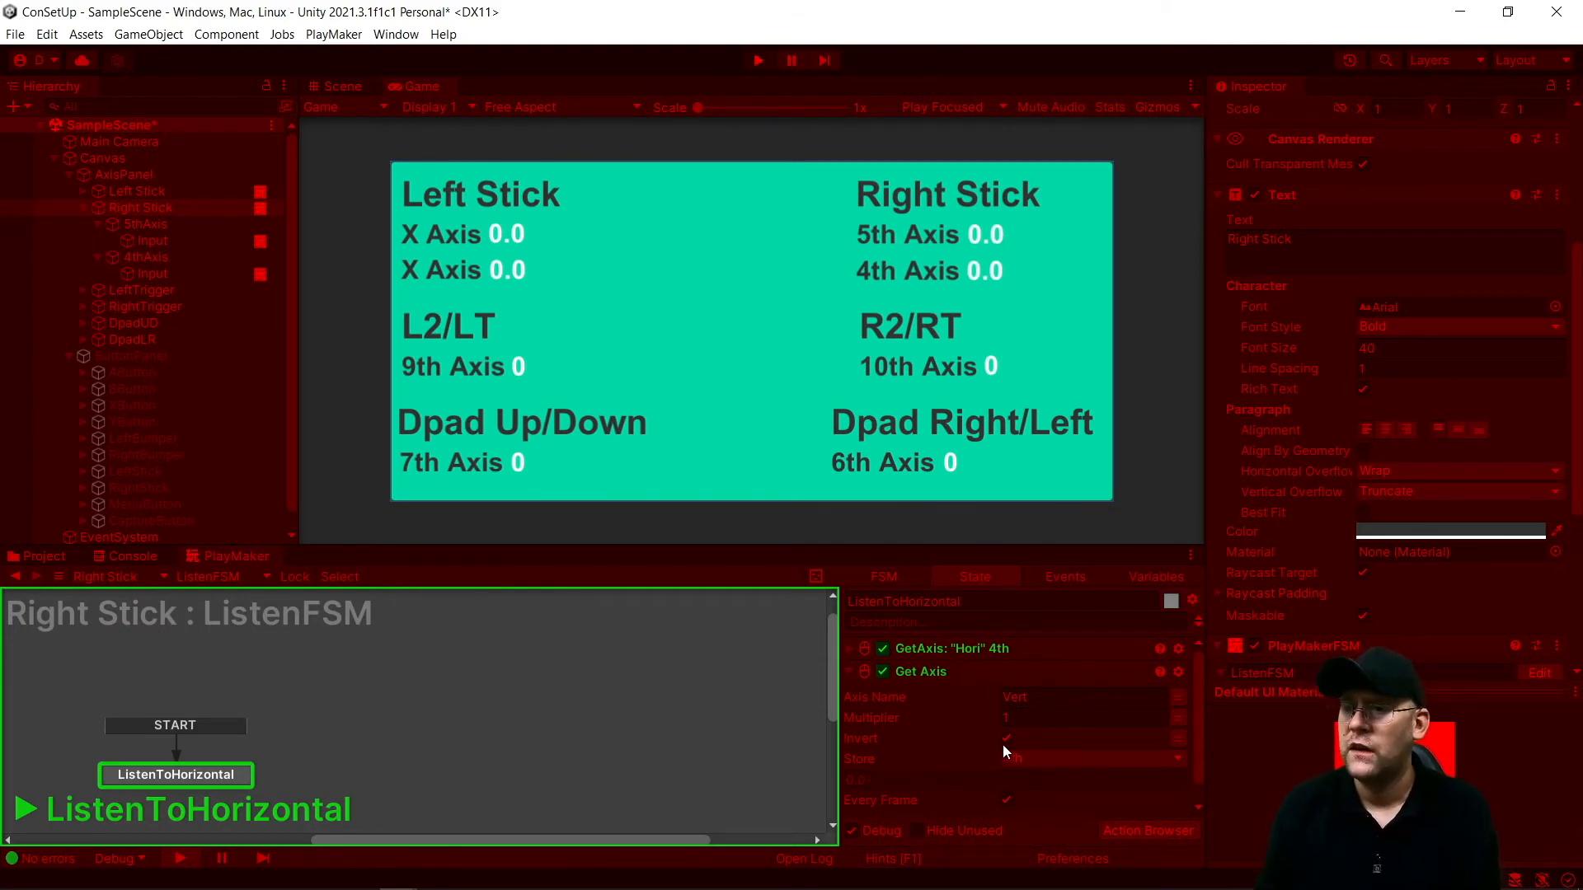
left_click(760, 57)
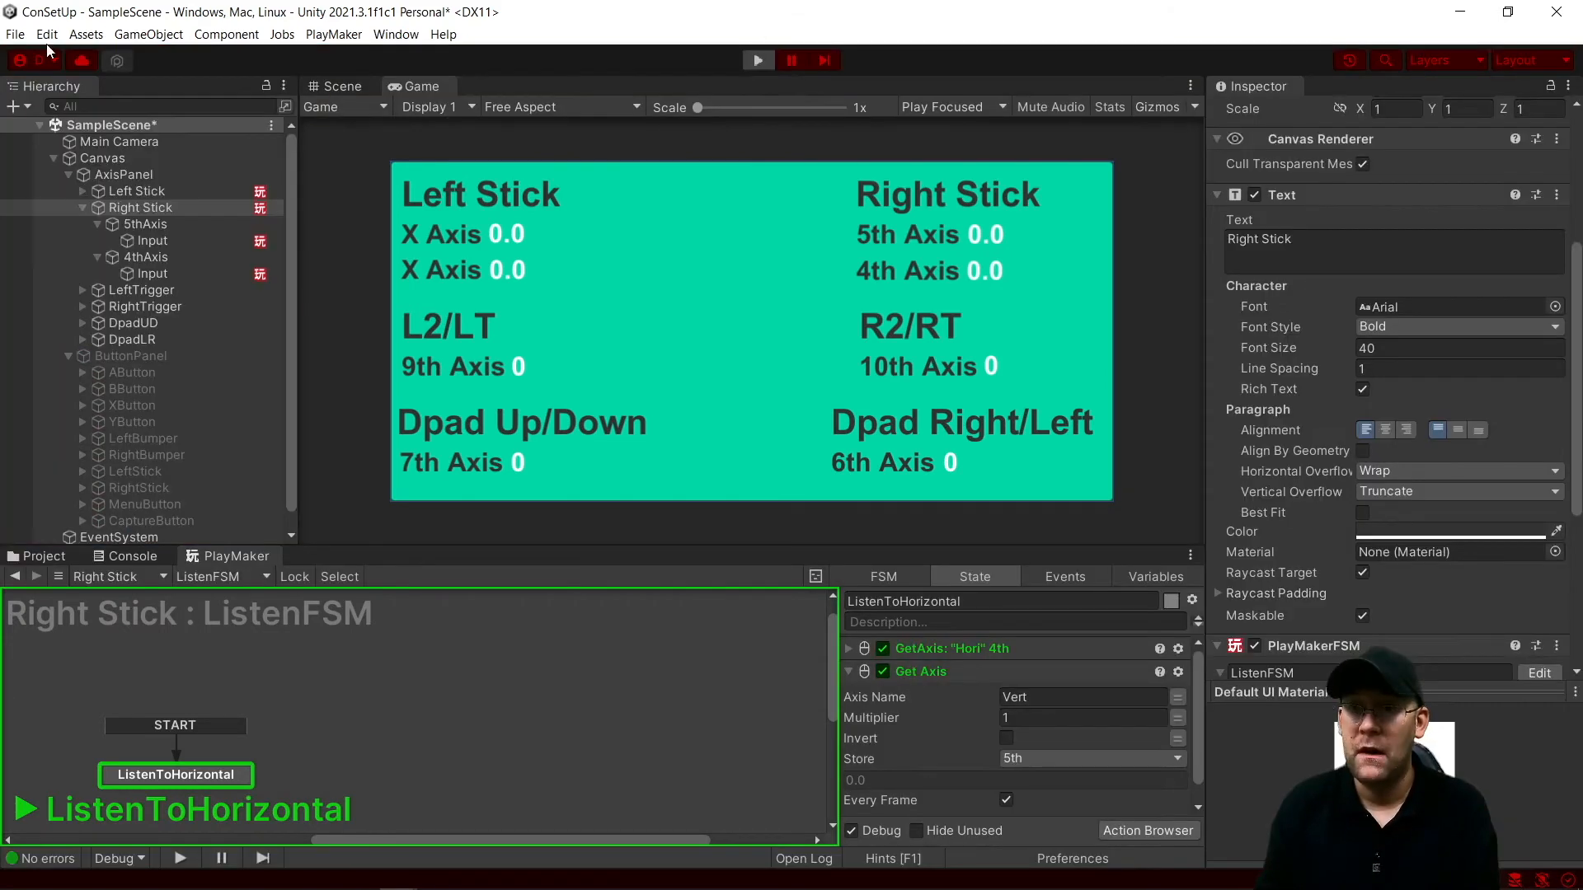
Enable Invert on the Vert axis in the Input Manager project settings and close the settings
left_click(47, 34)
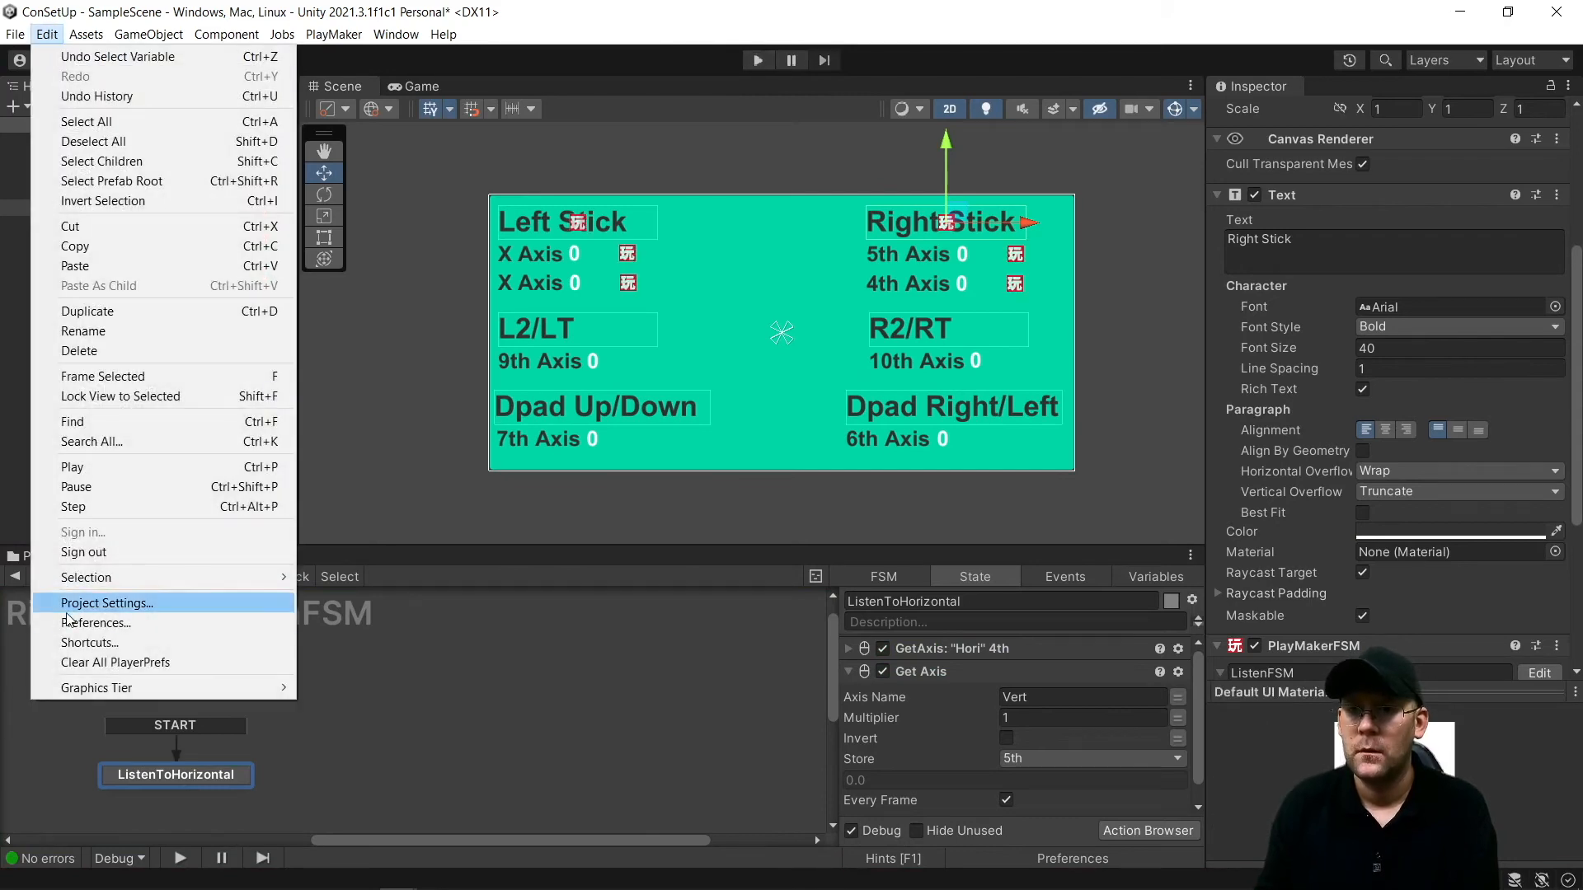
left_click(67, 605)
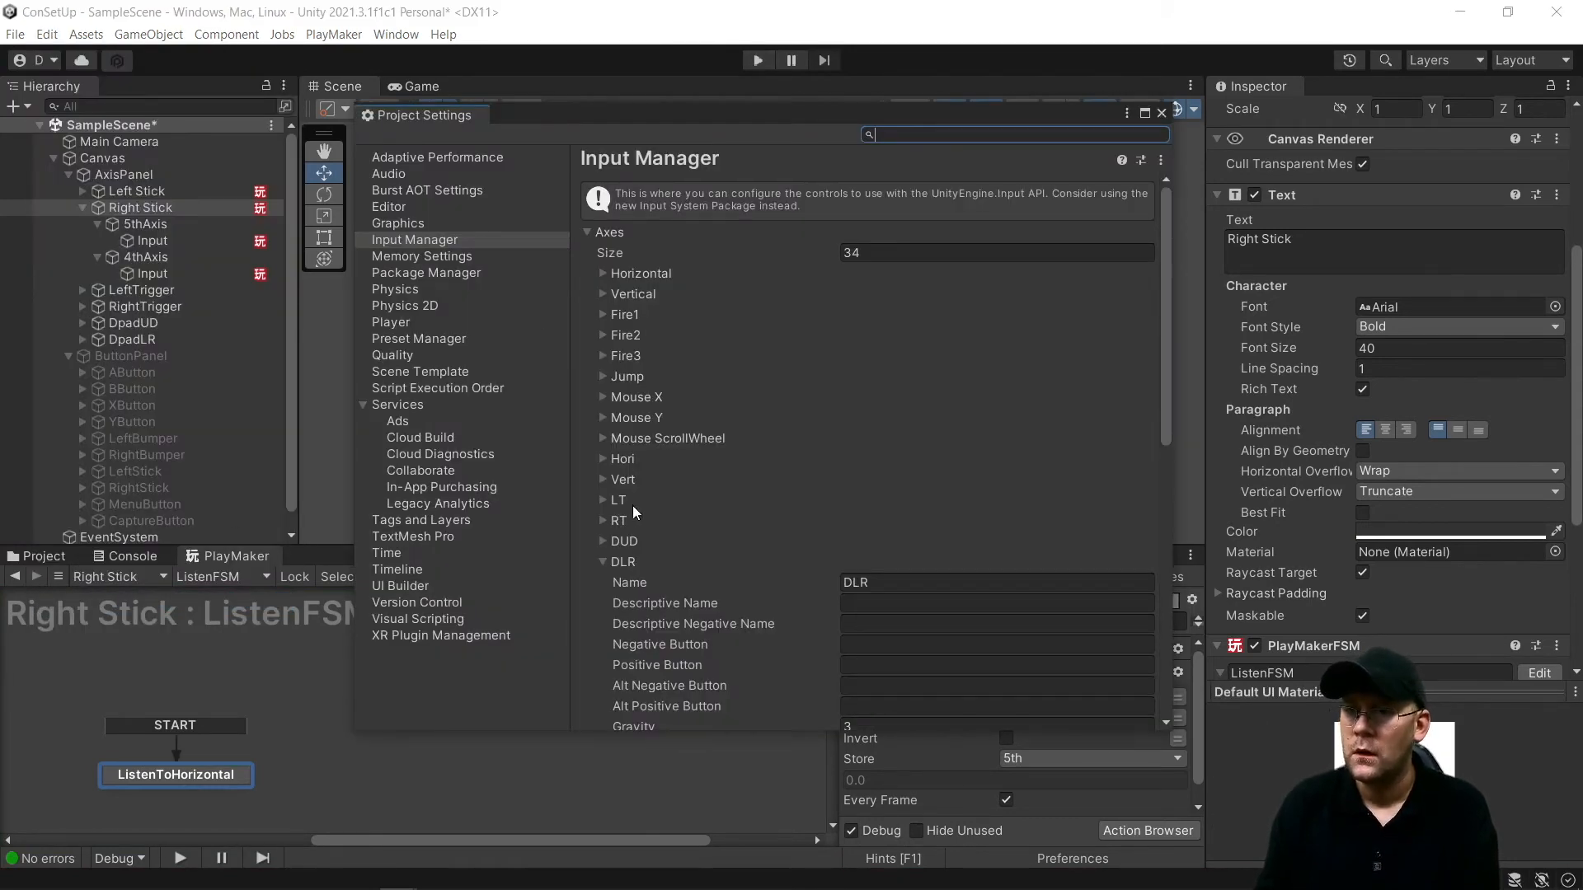
left_click(602, 478)
scroll(773, 512, "down", 3)
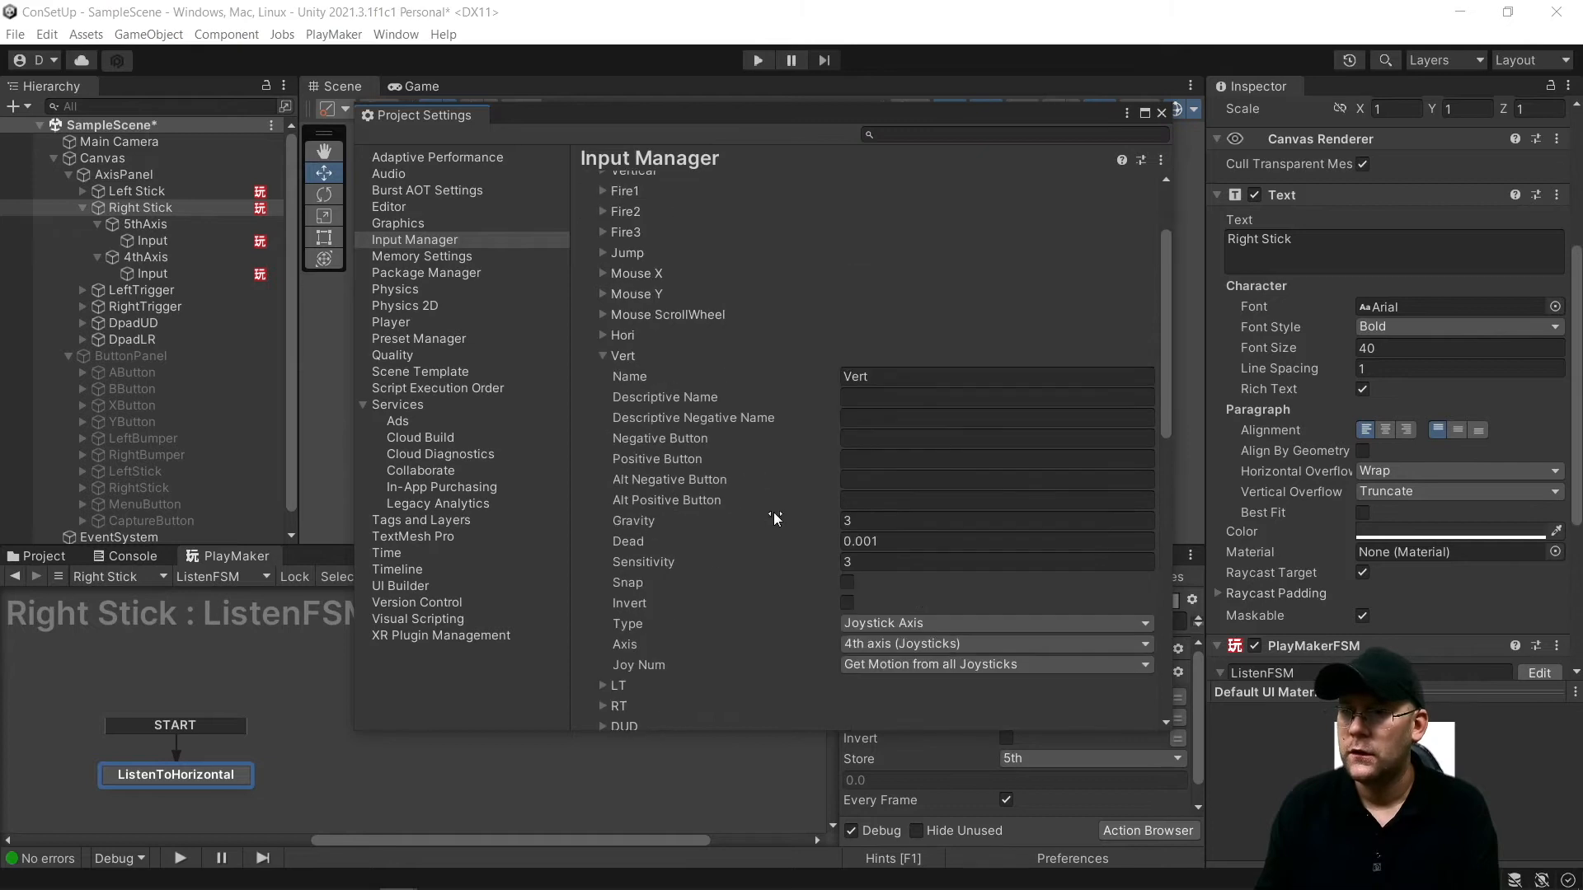
left_click(845, 603)
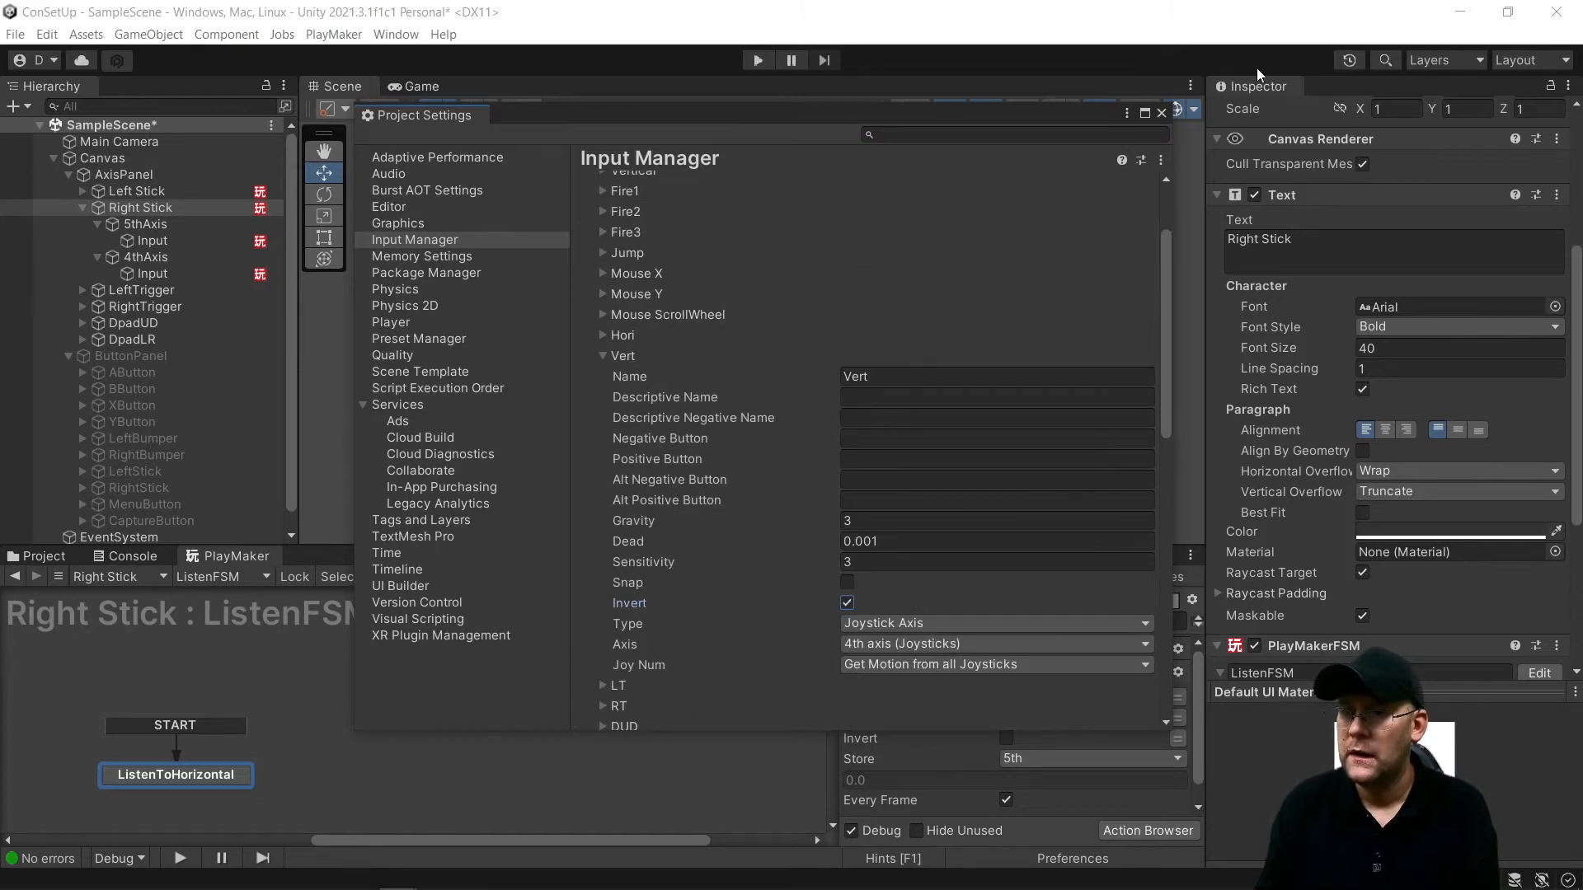
left_click(1162, 113)
Run the scene to test the right stick with the Vert axis inverted, then stop Play mode
left_click(758, 61)
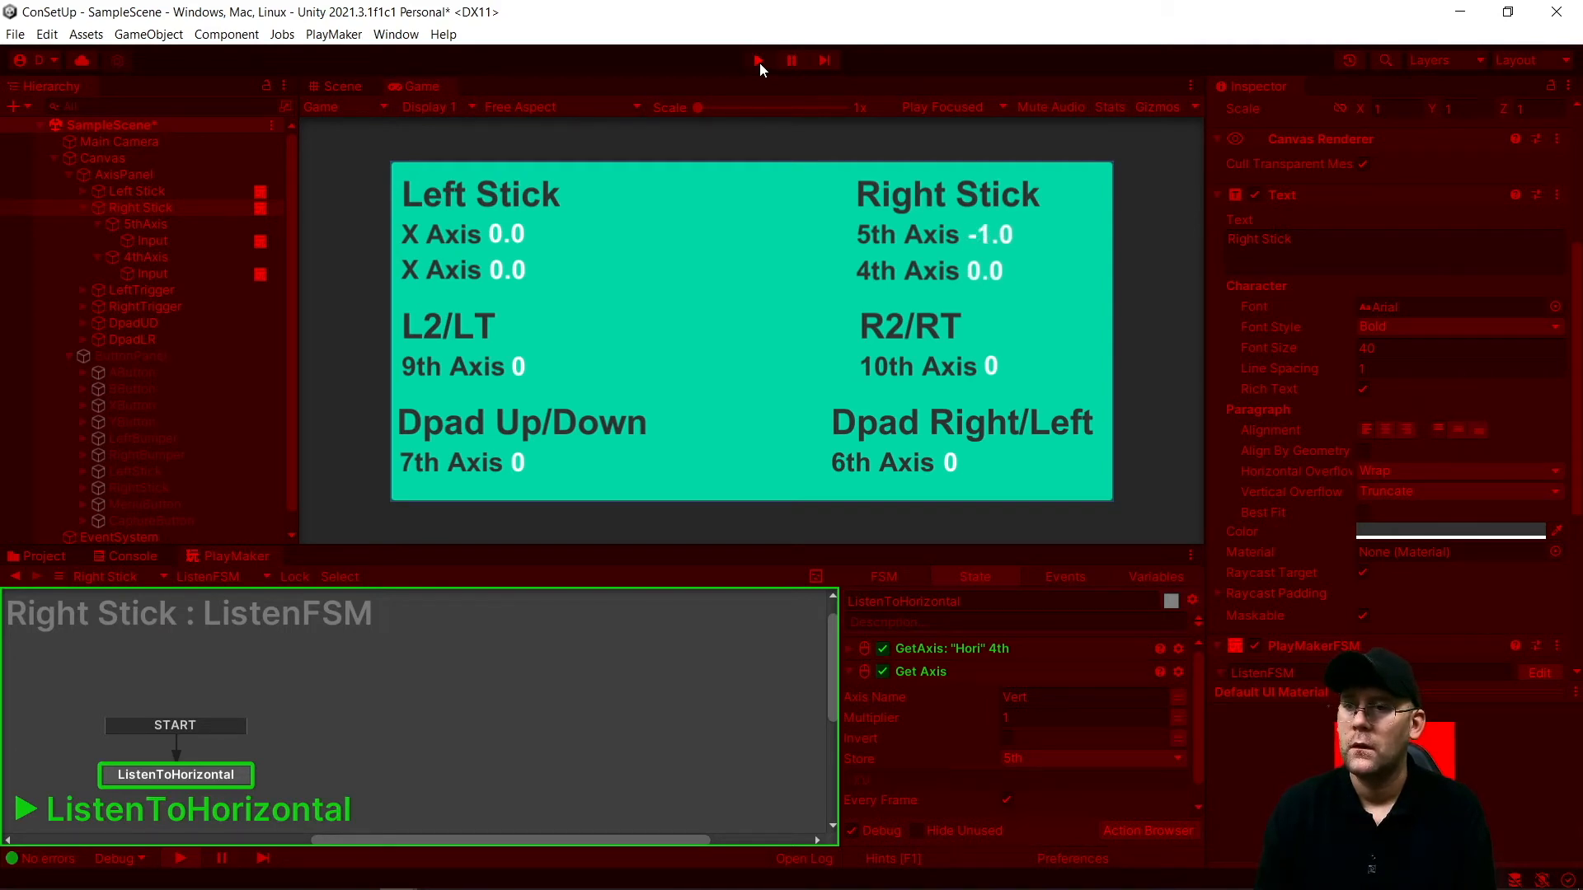
left_click(759, 62)
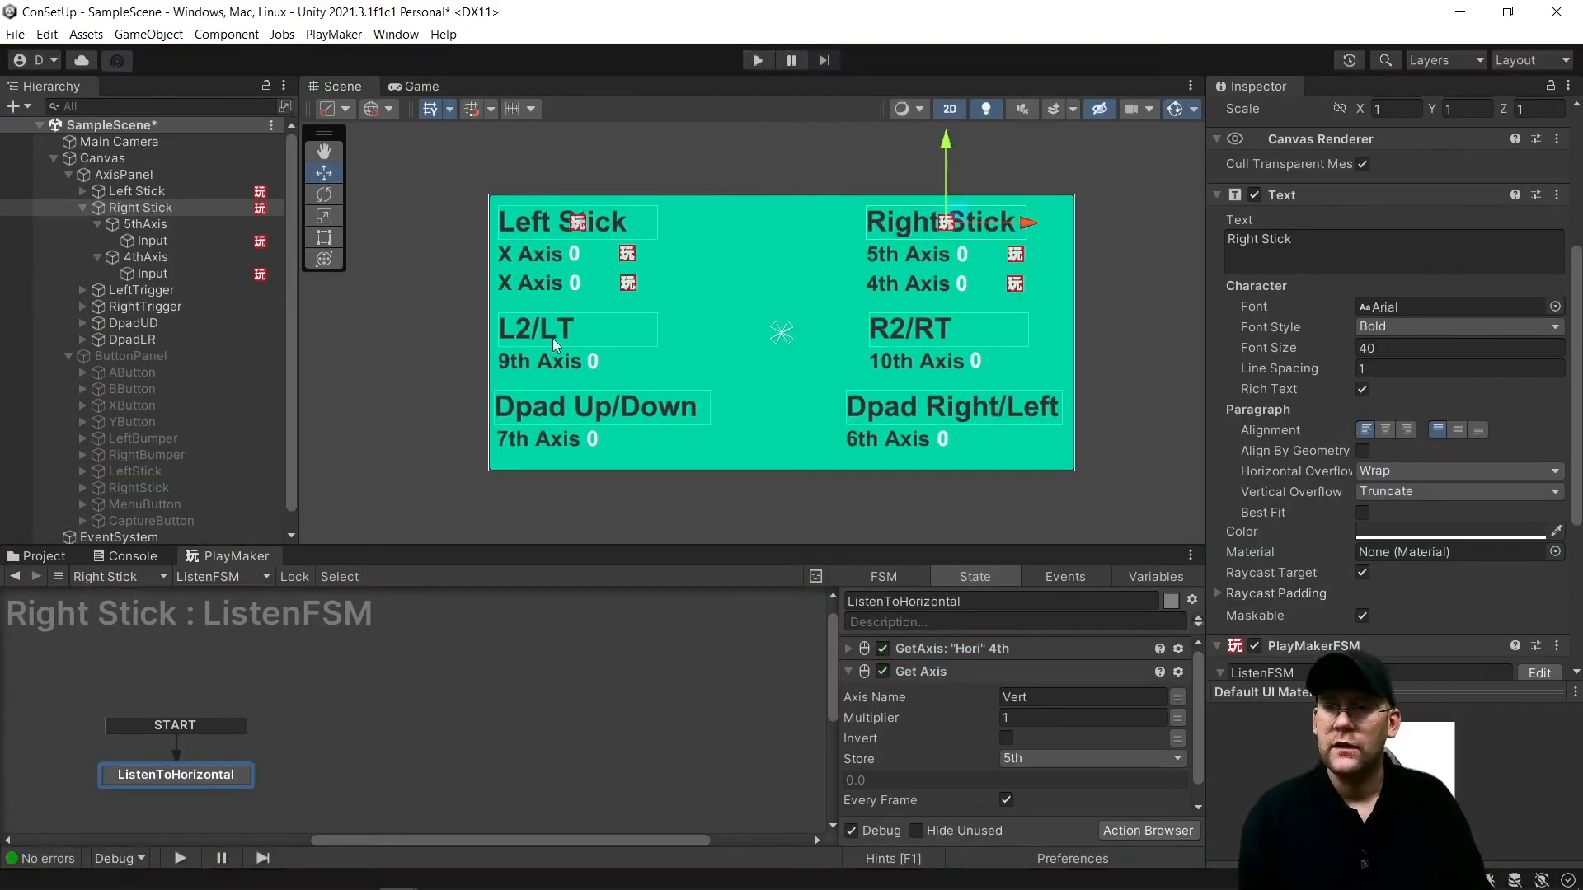
left_click(544, 324)
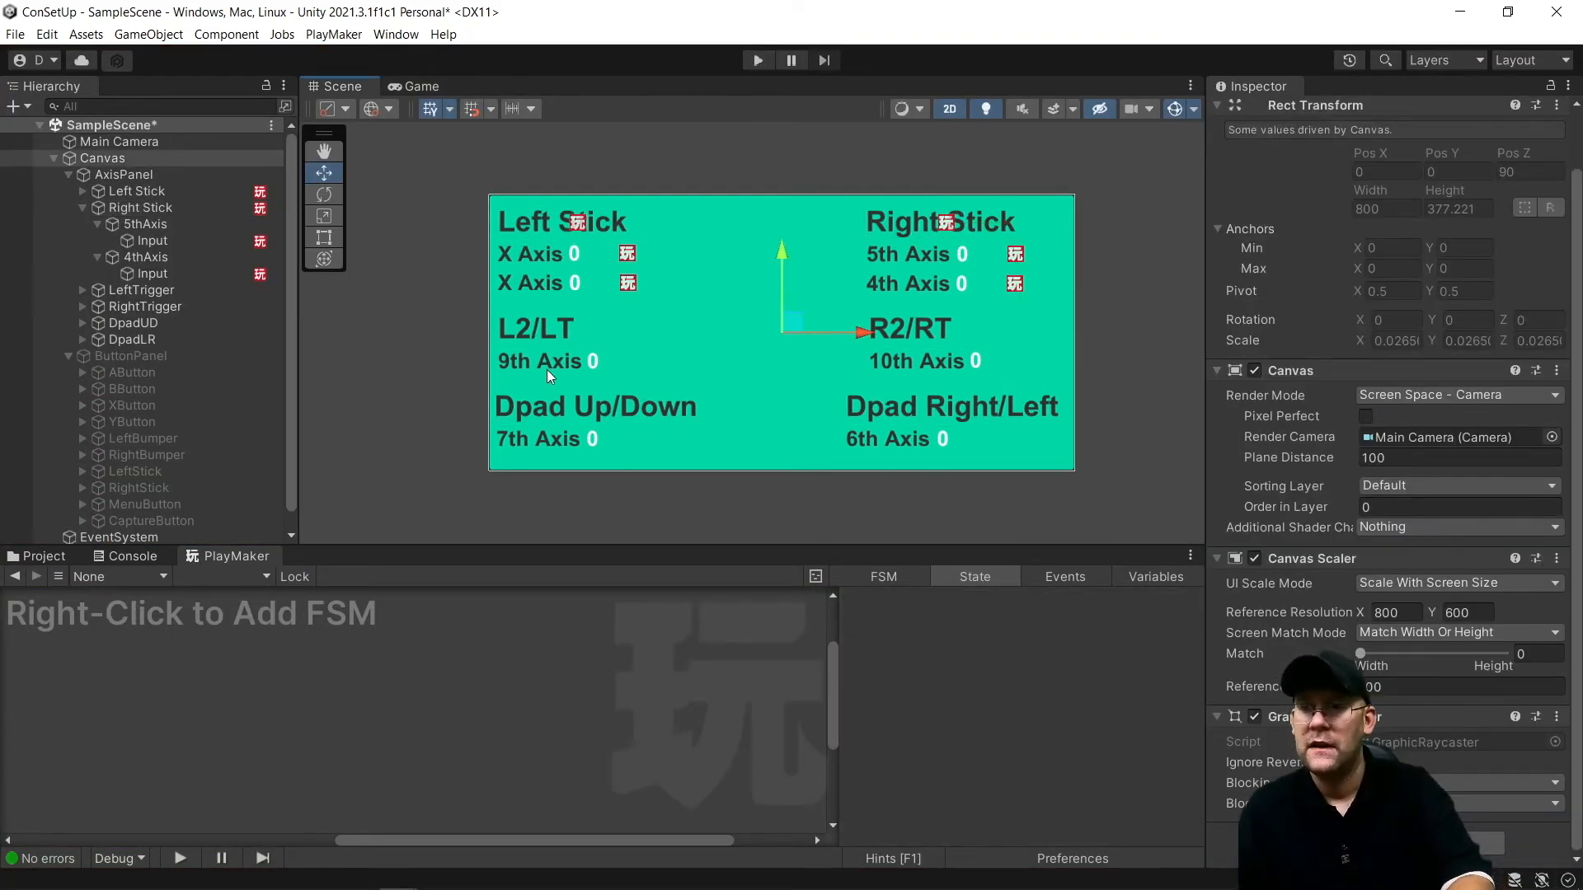
Copy Right Stick's PlayMakerFSM component and paste it as a new component onto LeftTrigger
left_click(73, 206)
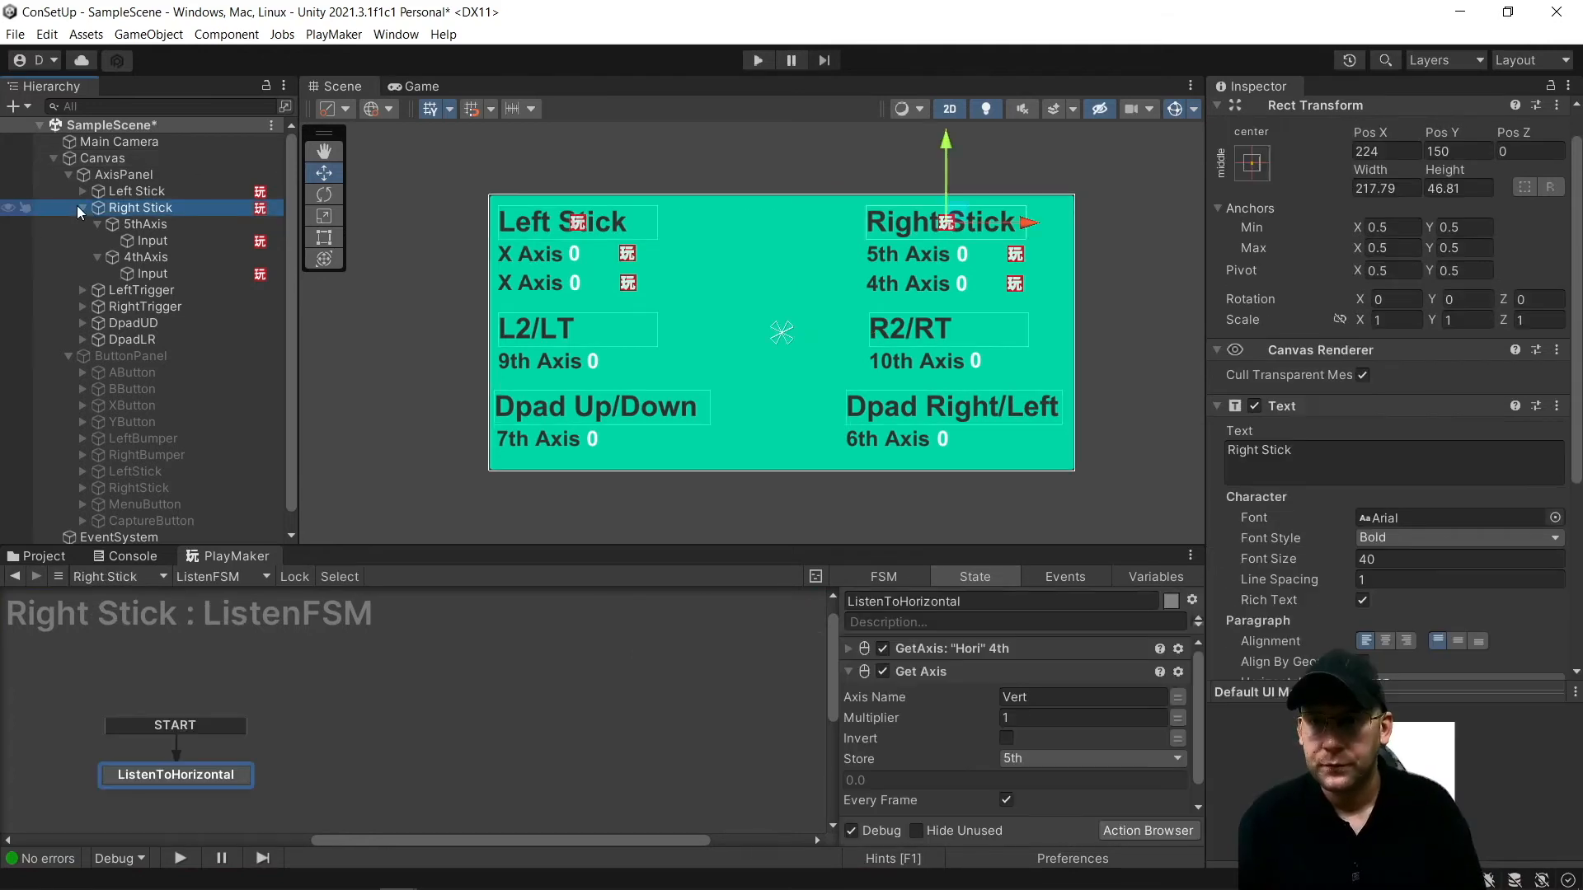
left_click(82, 207)
left_click(81, 224)
left_click(117, 230)
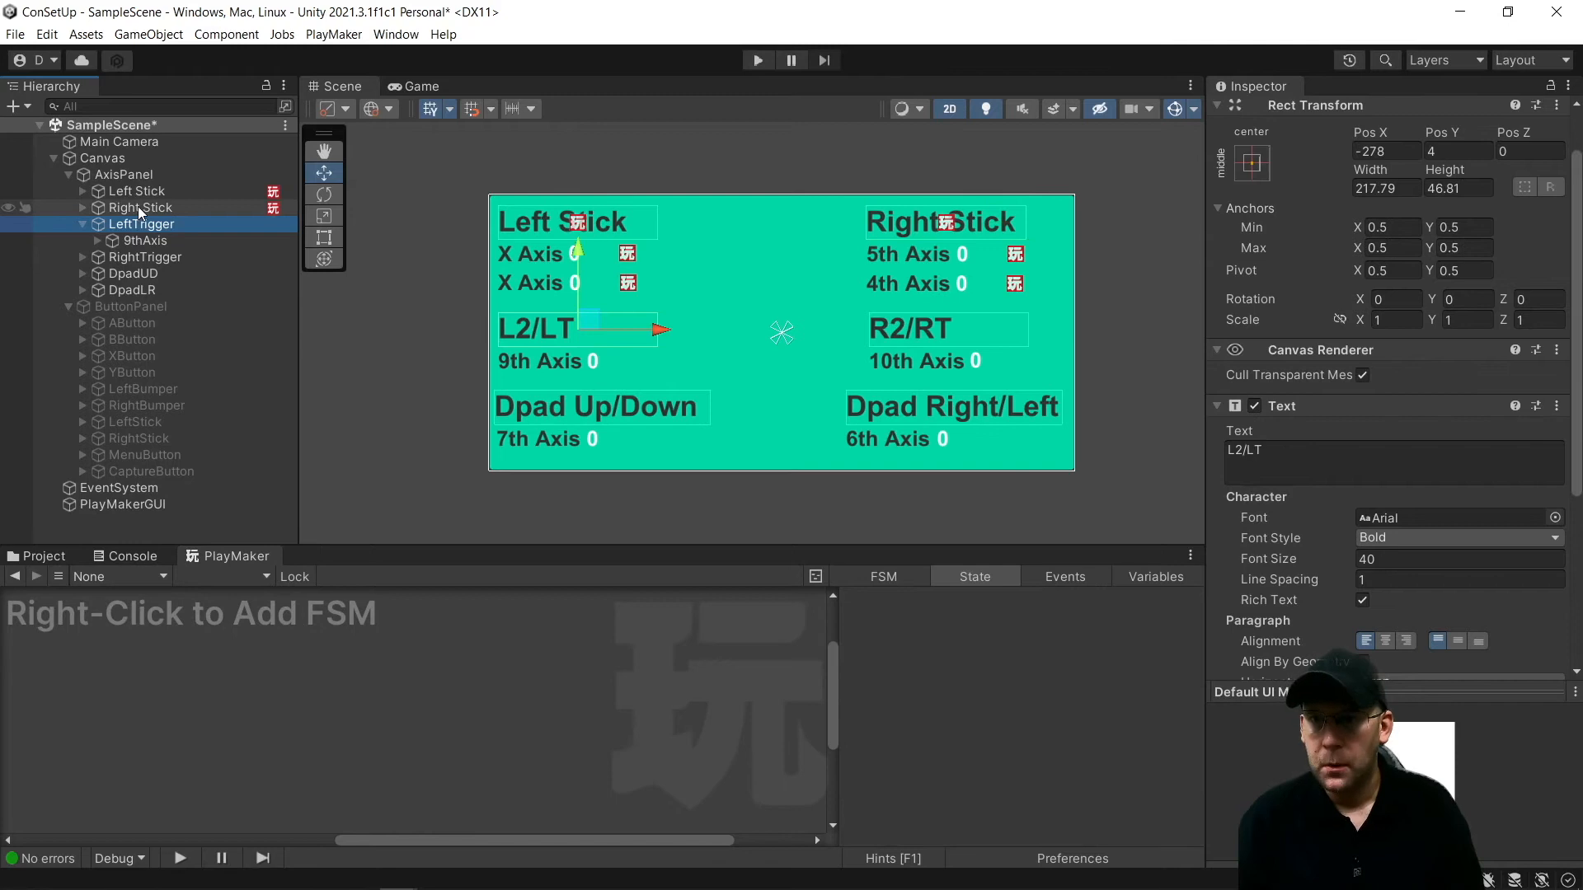
left_click(137, 207)
scroll(1502, 525, "down", 3)
scroll(1531, 389, "down", 2)
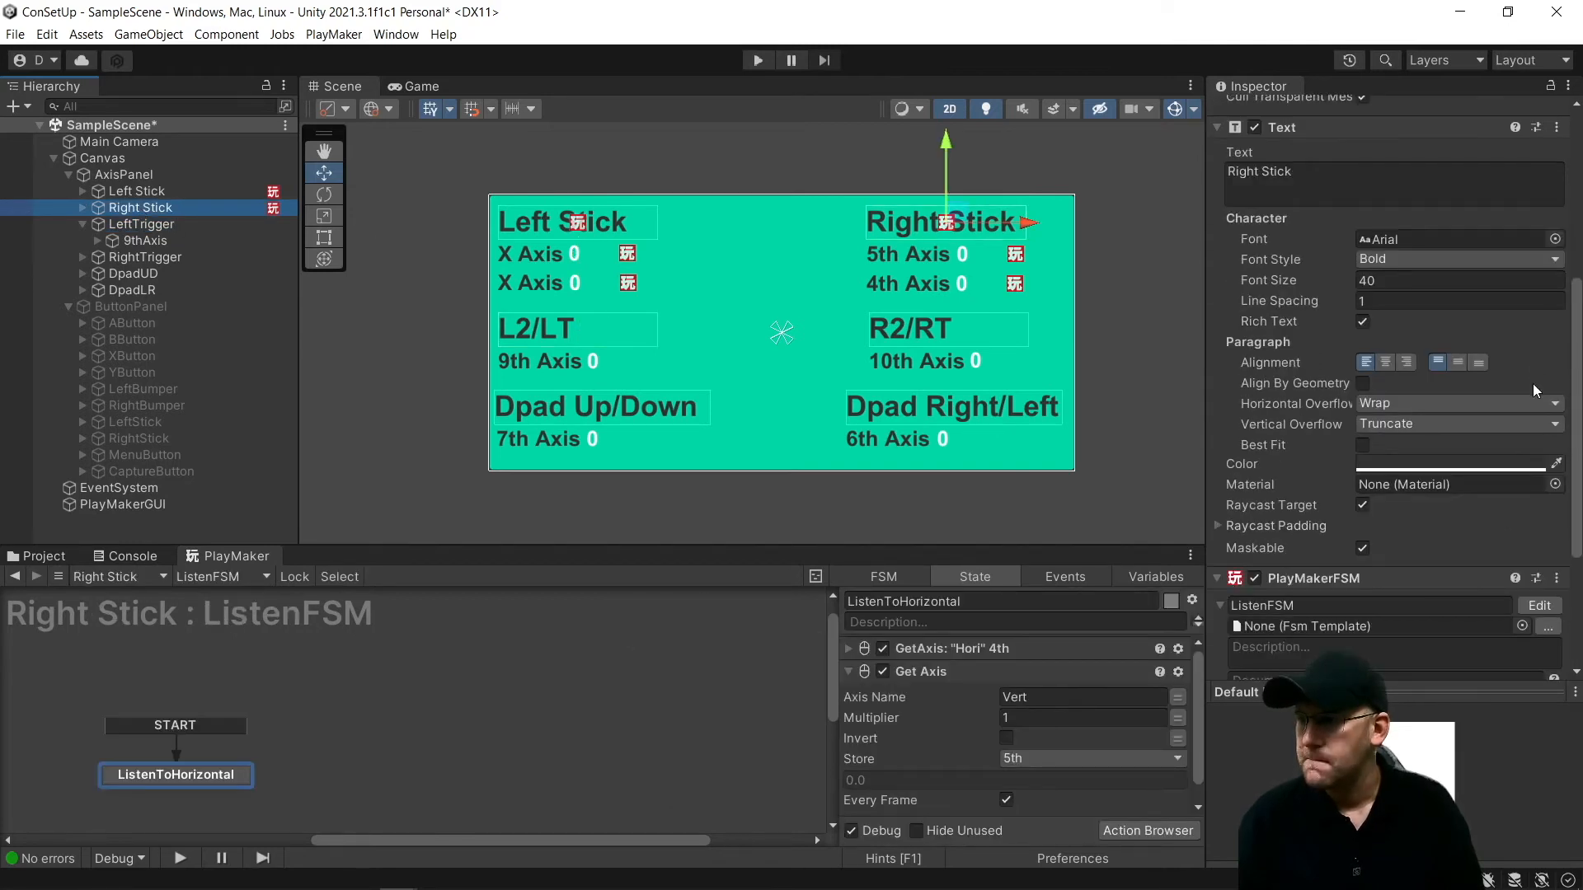
left_click(1556, 578)
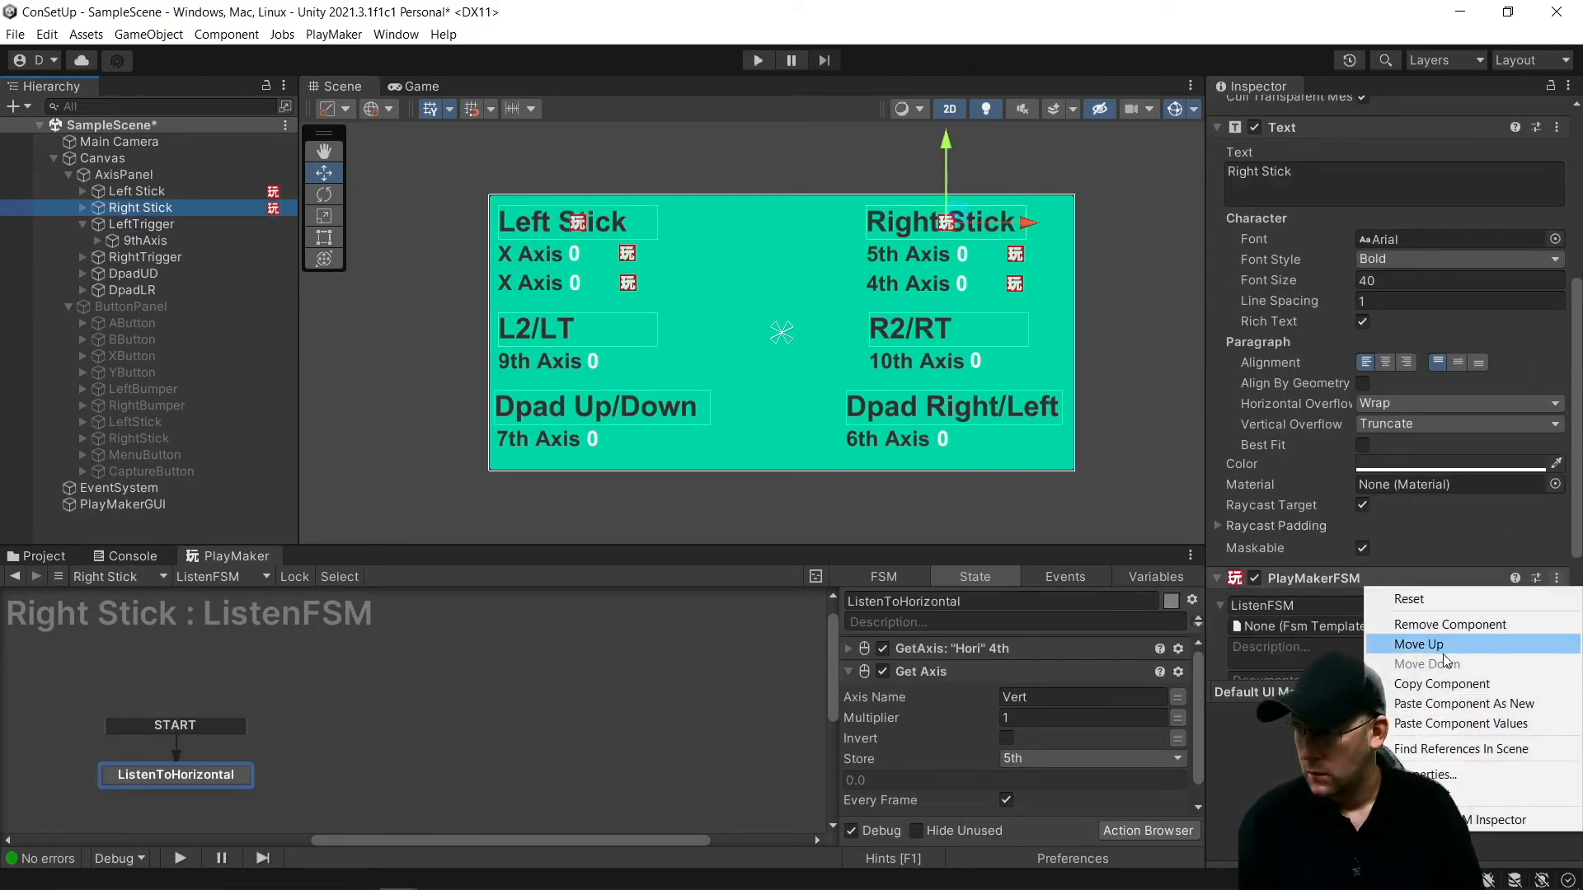
left_click(1432, 684)
left_click(125, 225)
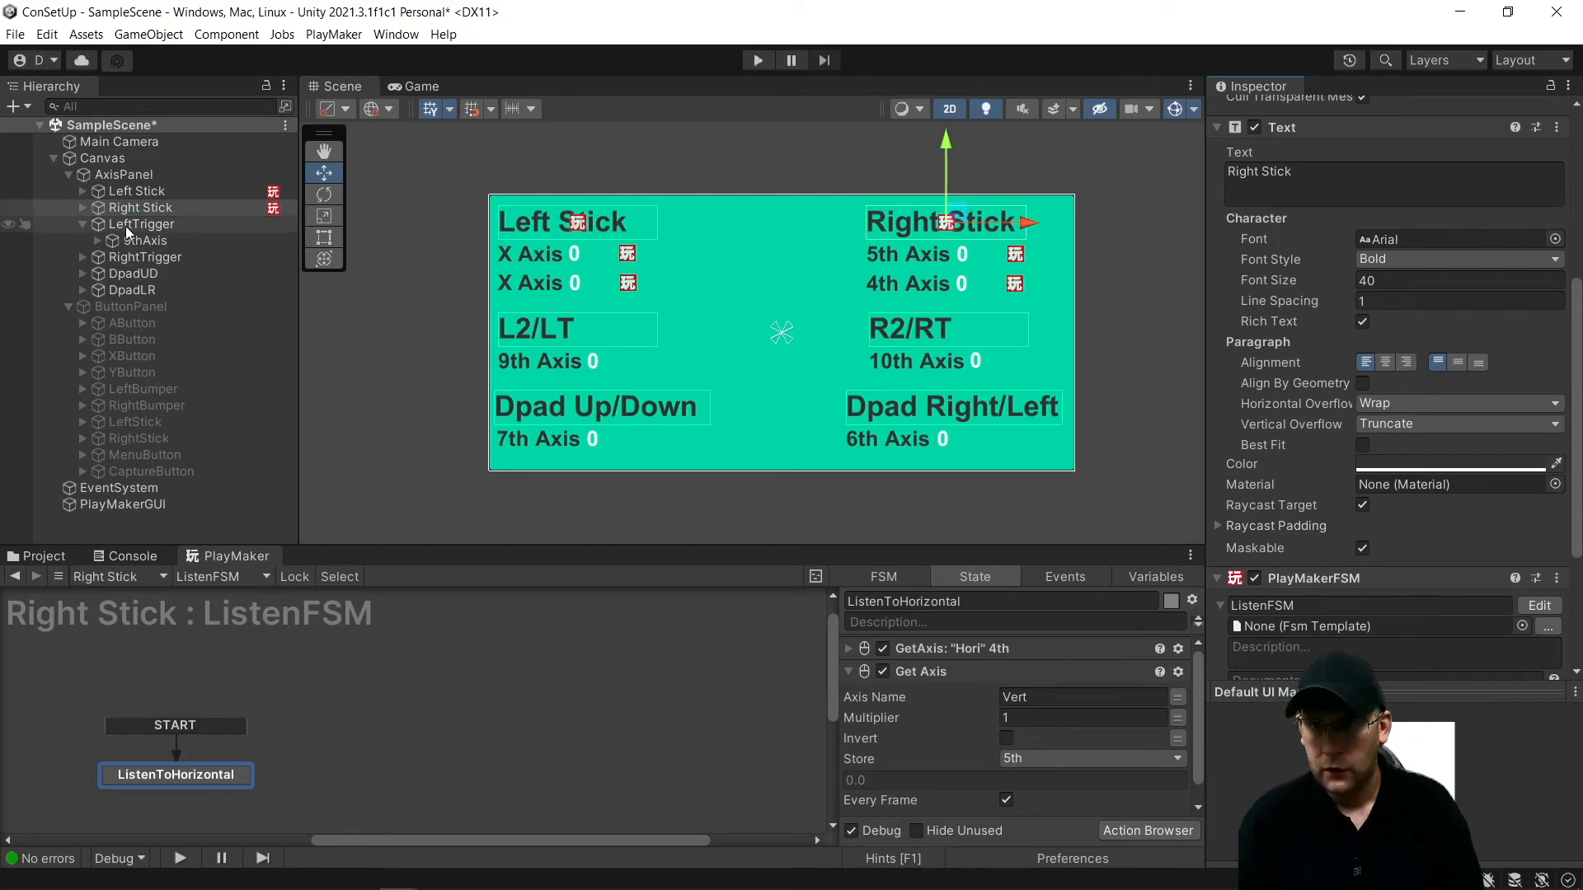
left_click(1557, 127)
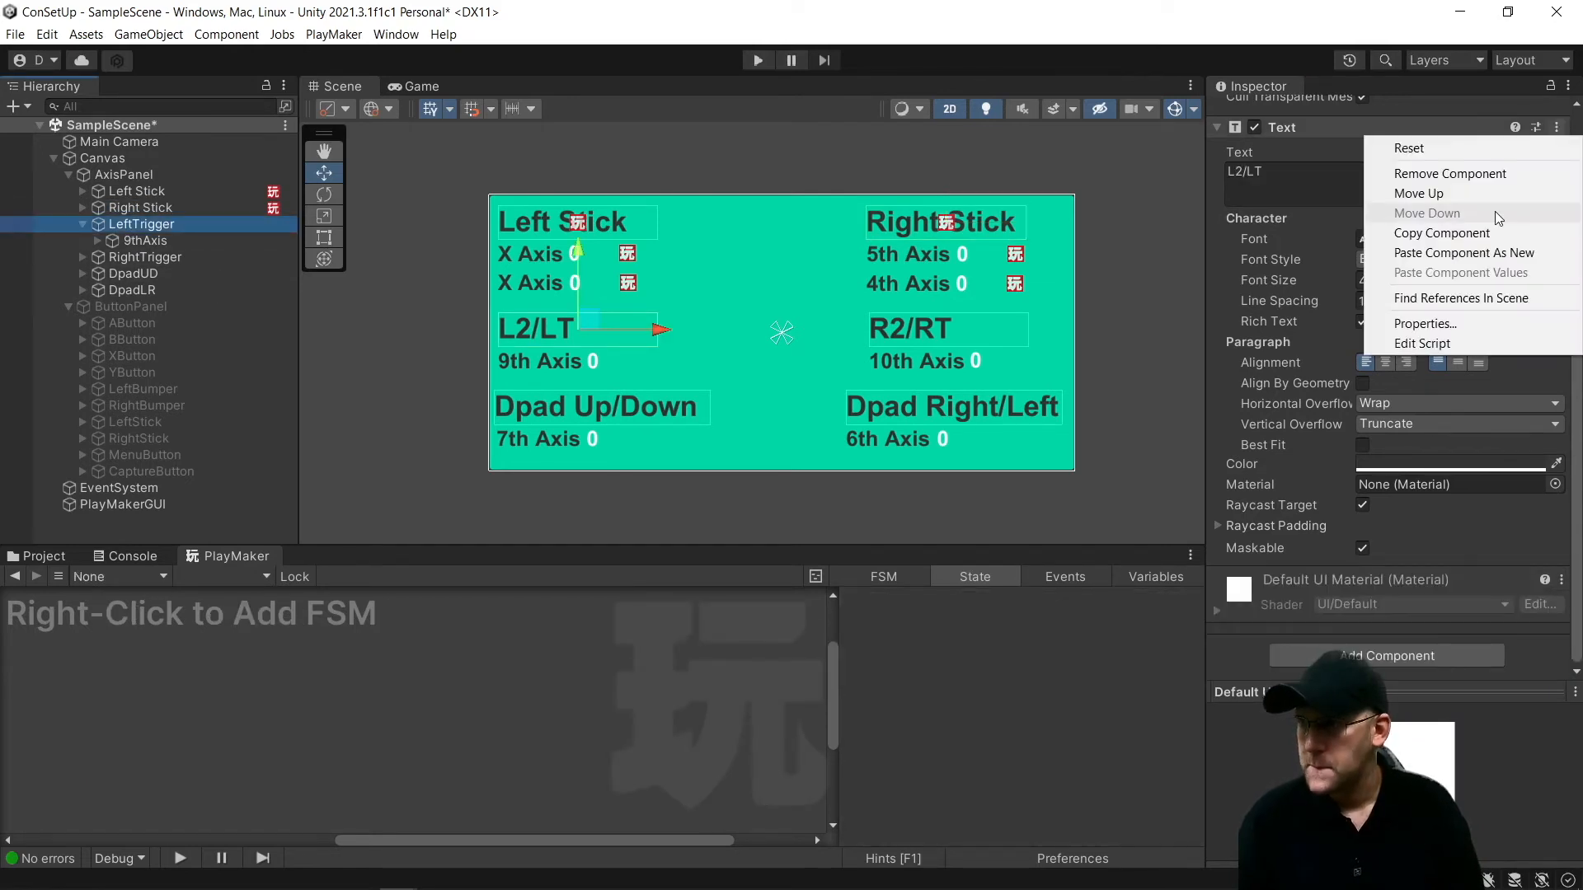
left_click(1464, 253)
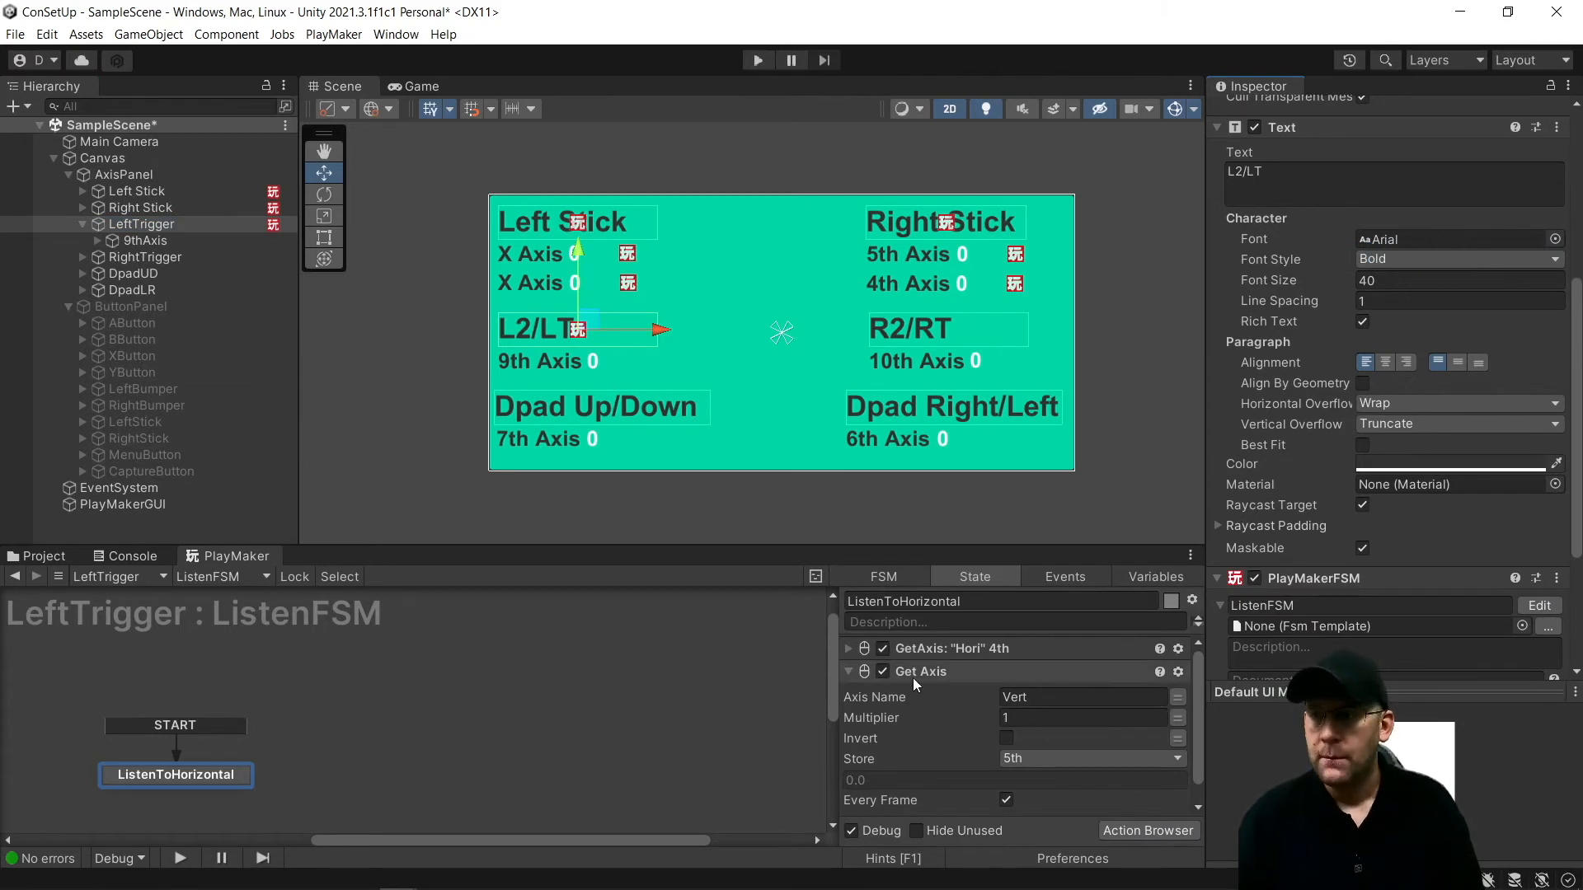
Delete the Vert Get Axis action from the ListenToHorizontal state of LeftTrigger's ListenFSM
left_click(947, 673)
key("Delete")
left_click(854, 648)
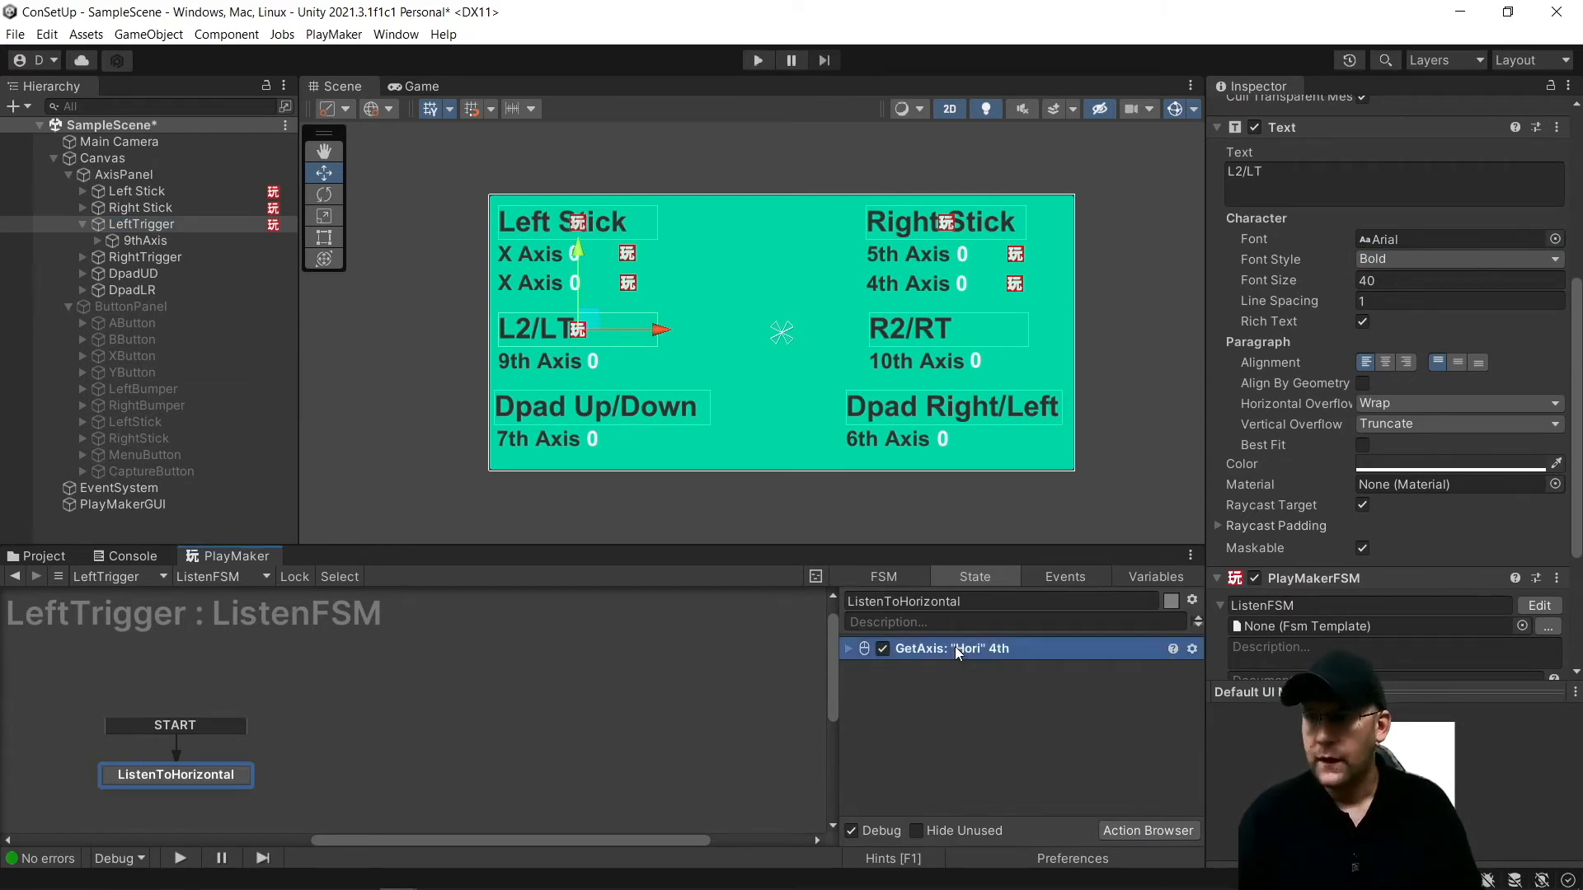
Set LeftTrigger's Get Axis action to axis name LT and store its value in a new global variable named 9th
left_click(848, 649)
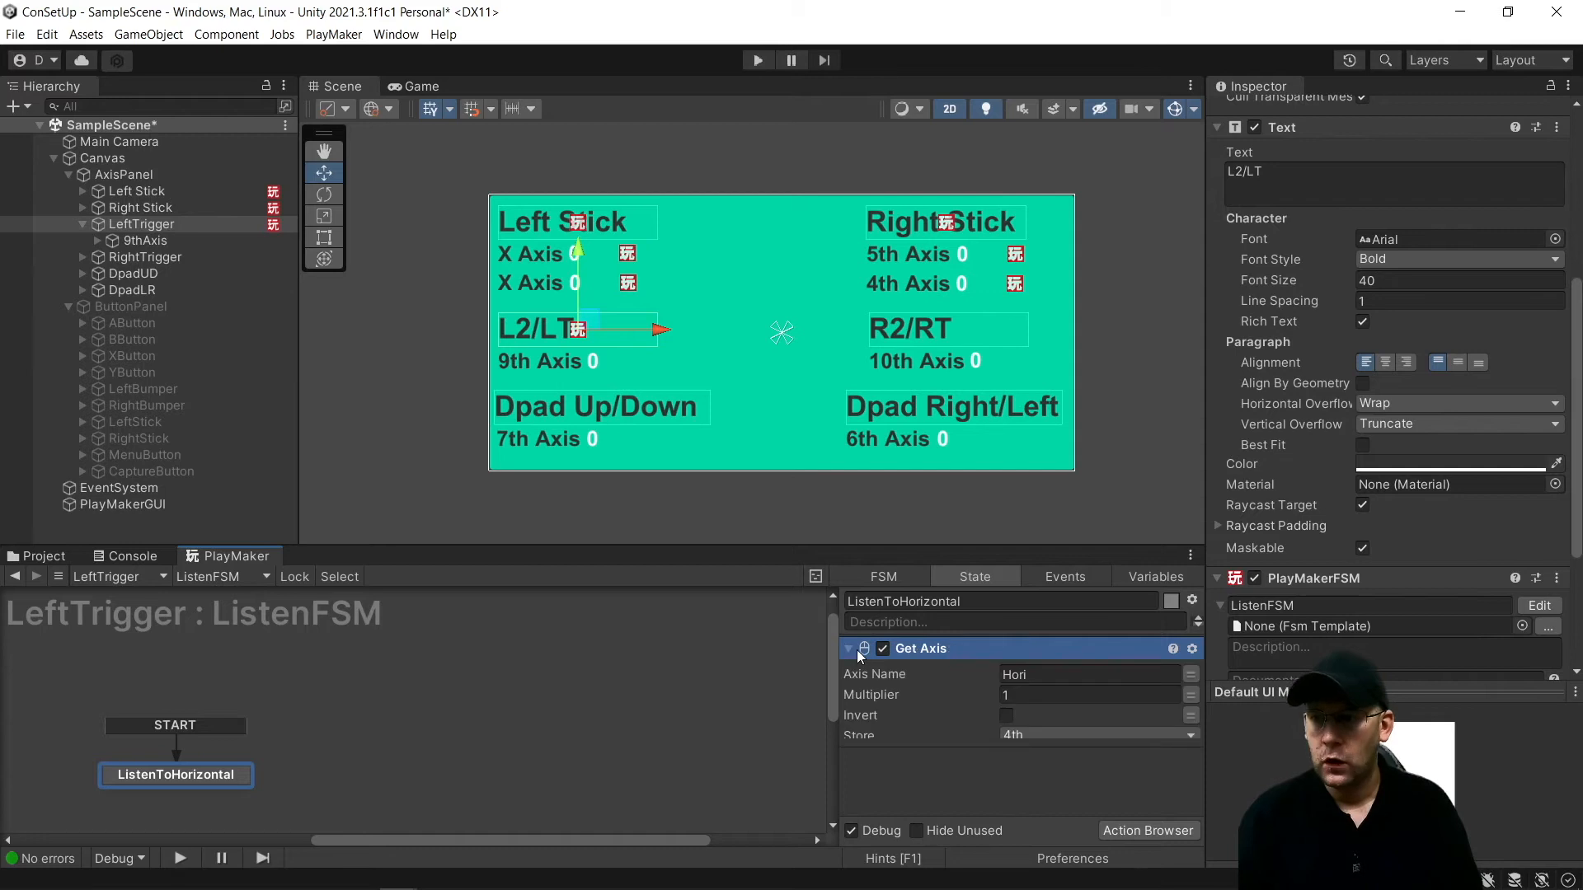
type("LT")
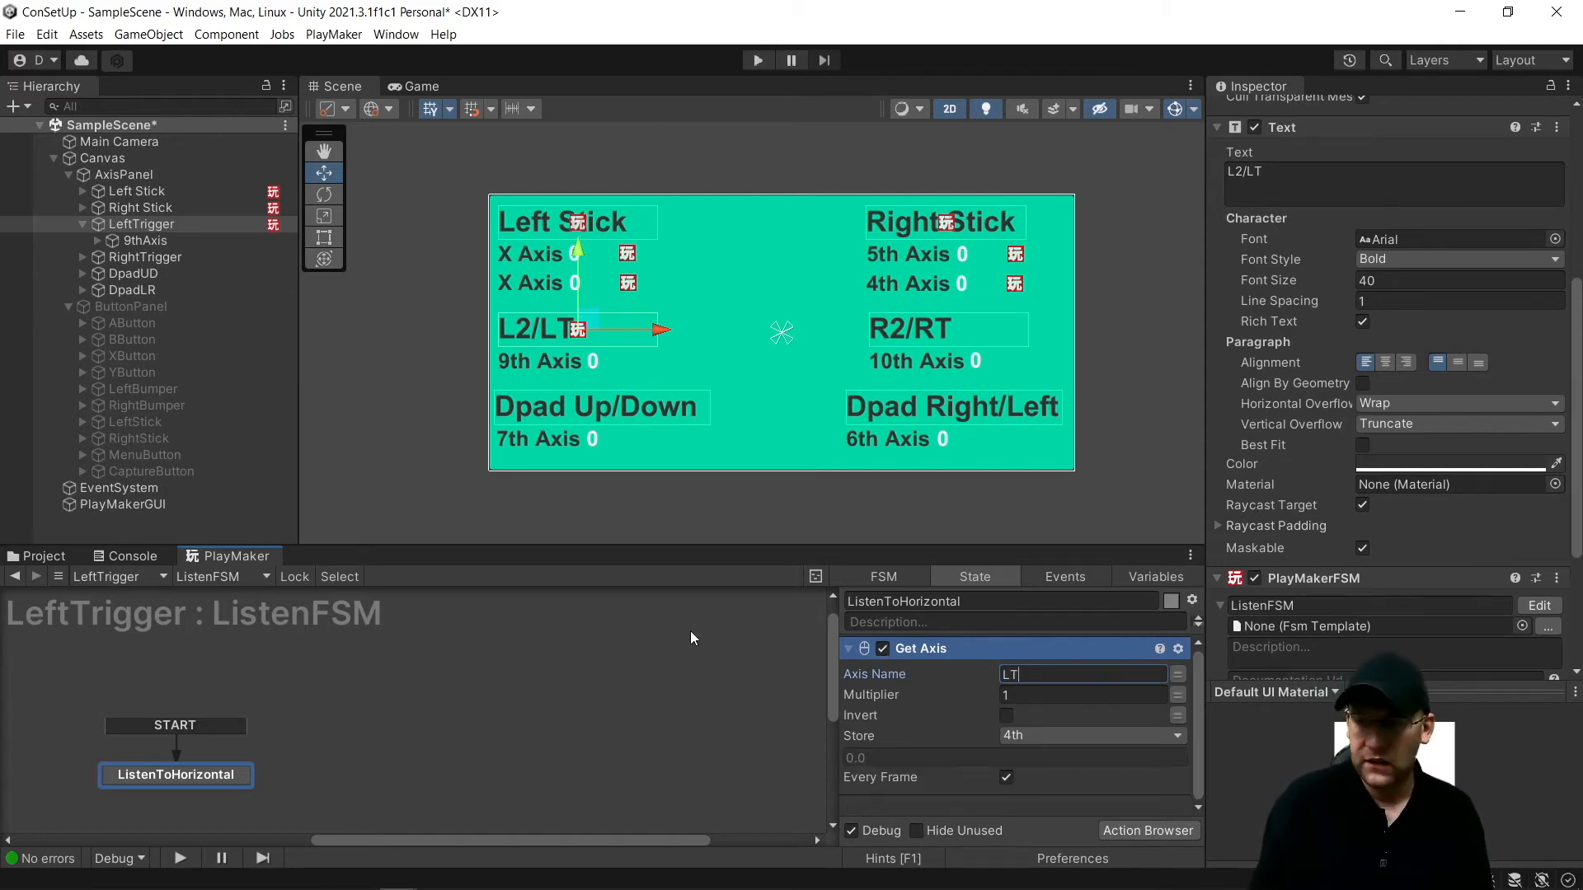
left_click(1075, 735)
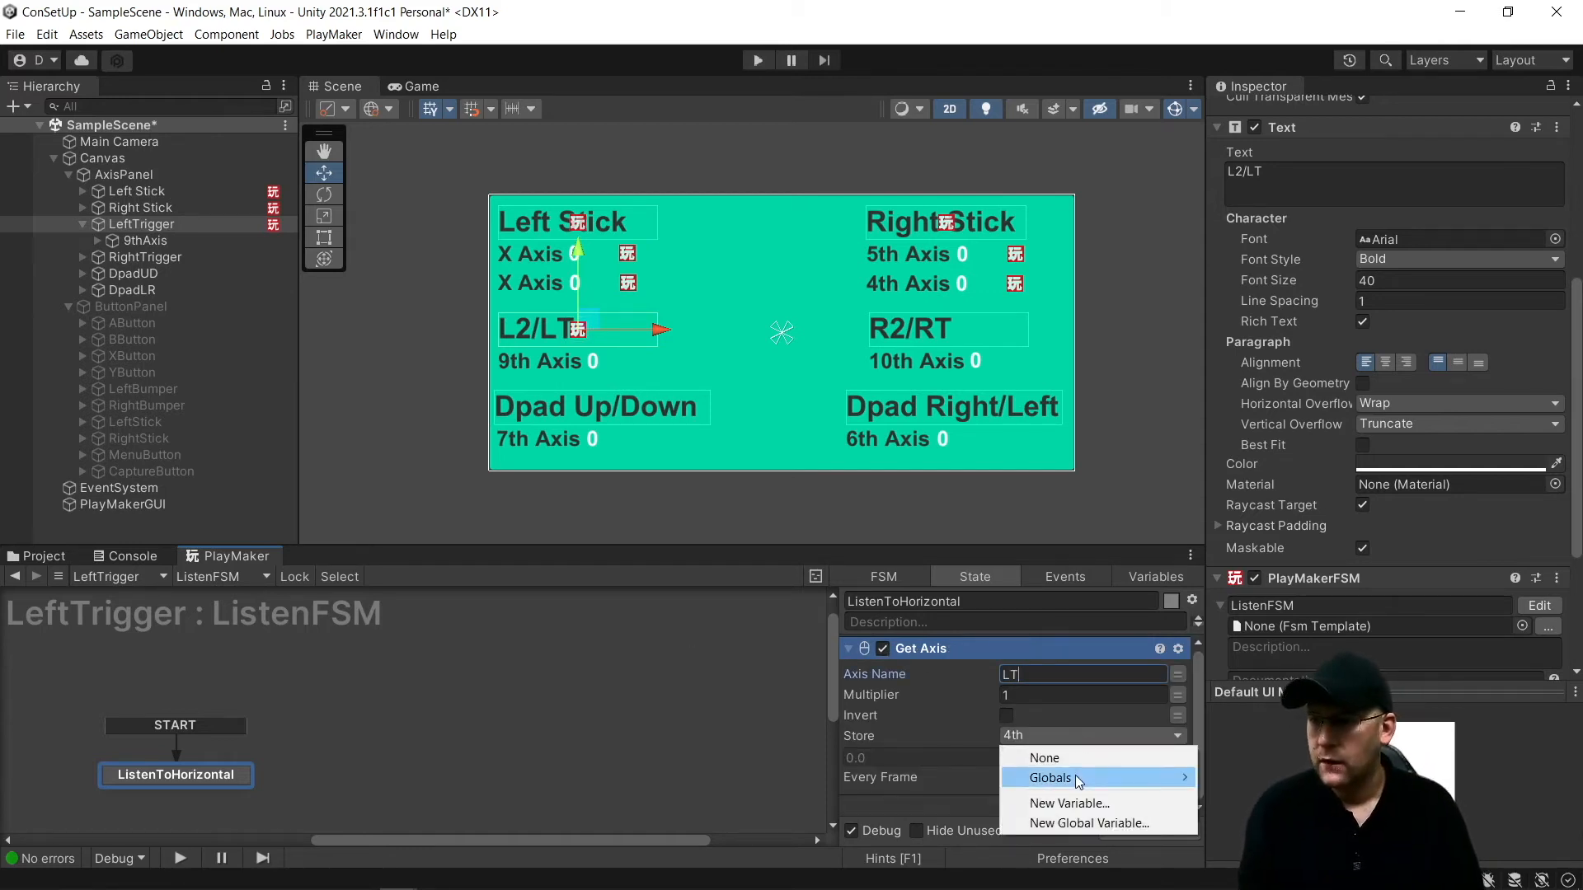
left_click(1064, 822)
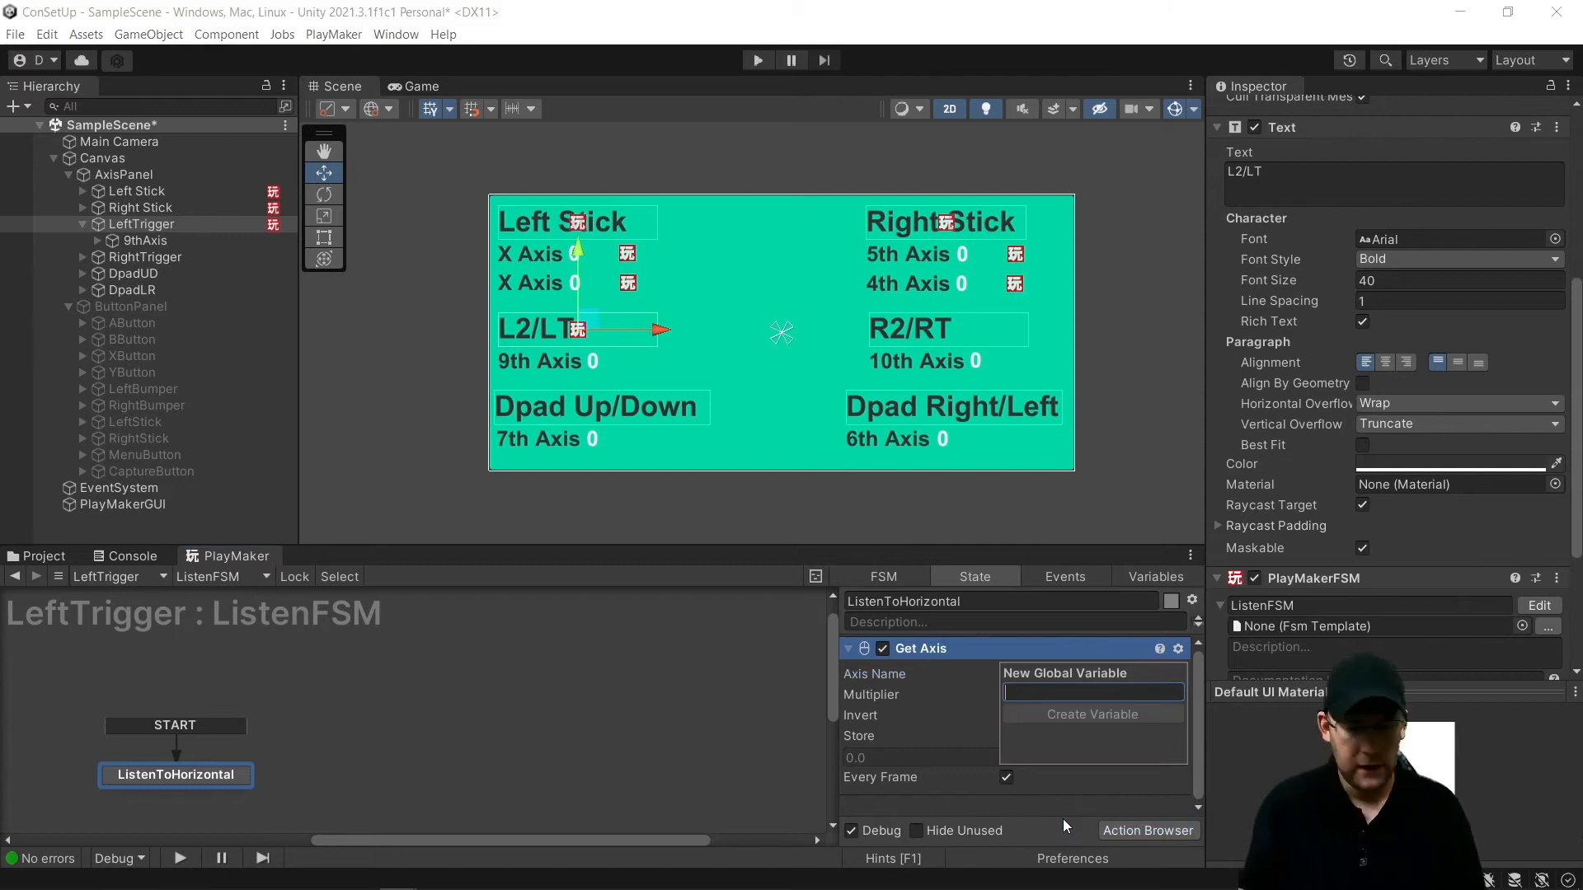
type("9th")
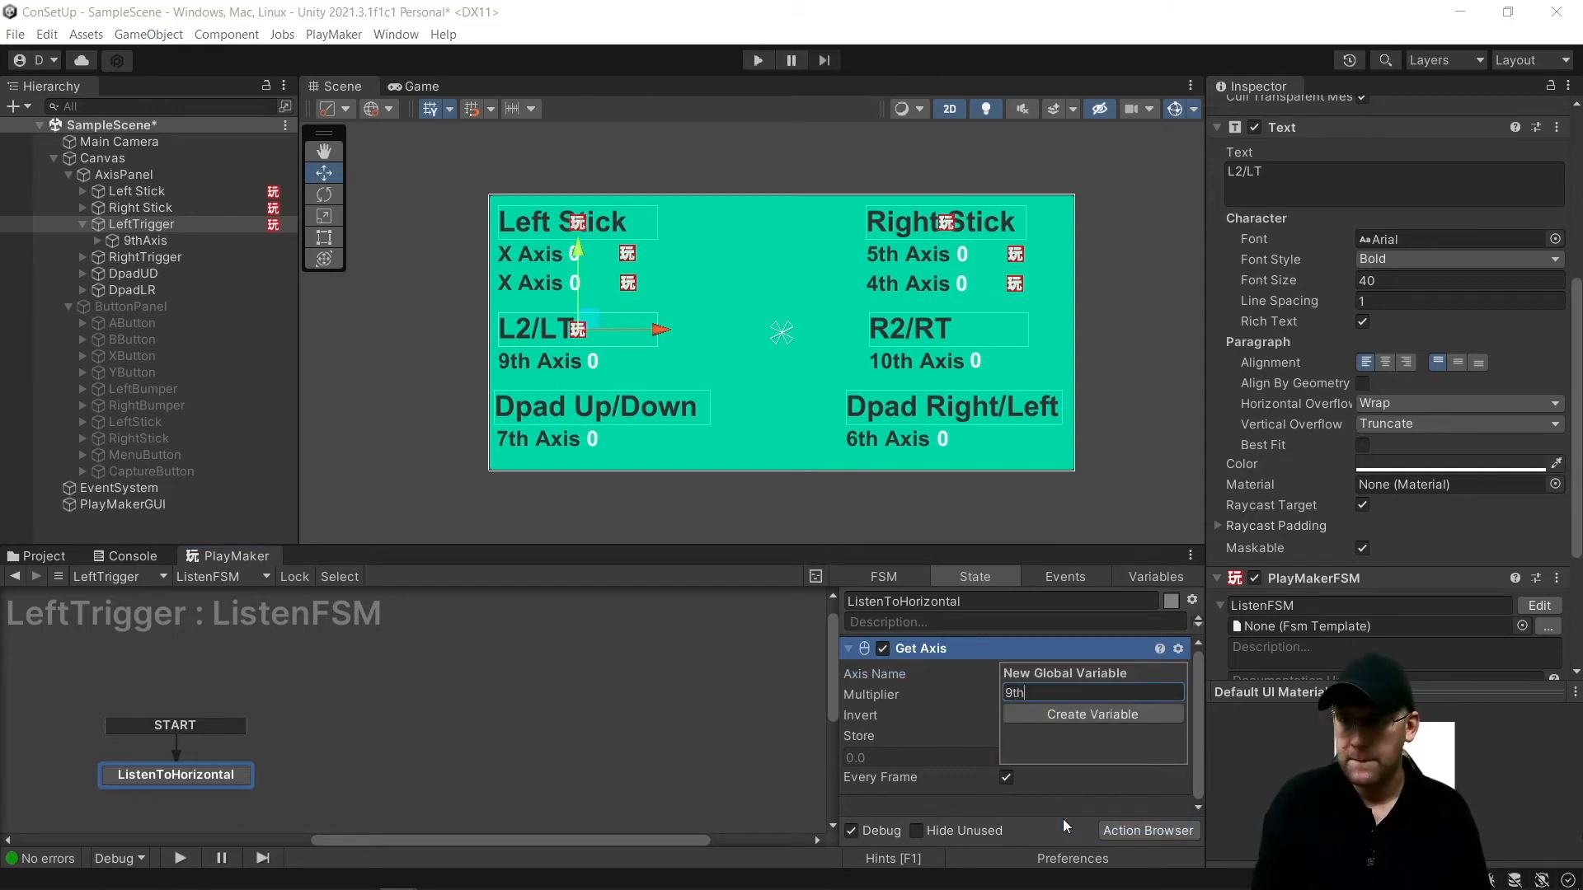
key("Return")
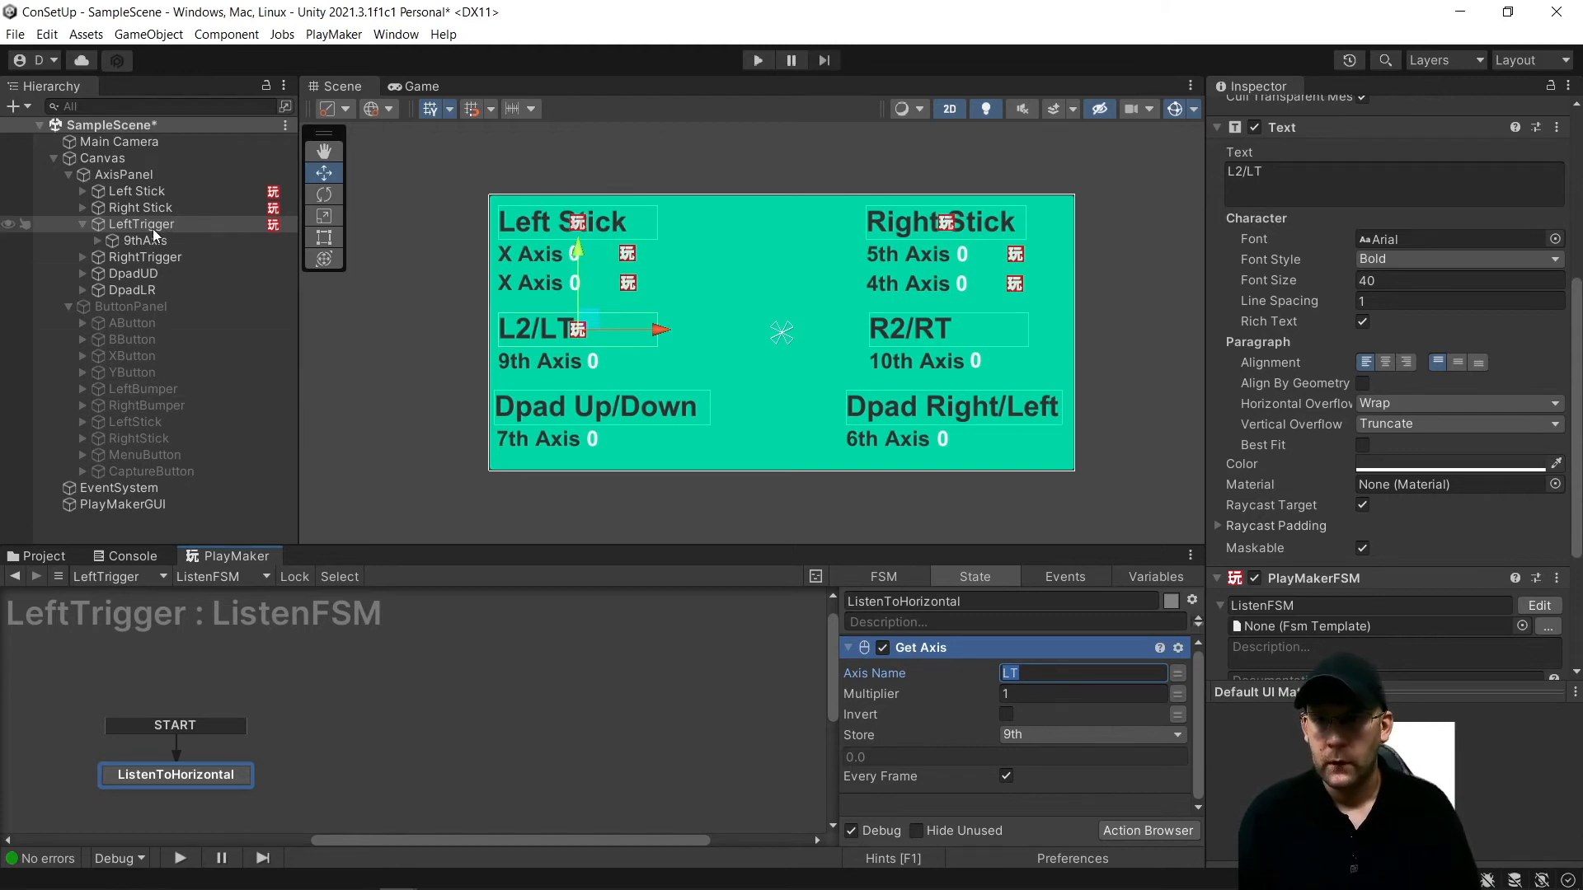
Copy the ShowInput PlayMakerFSM component from 5thAxis's Input and paste it as a new component onto 9thAxis's Input
left_click(83, 207)
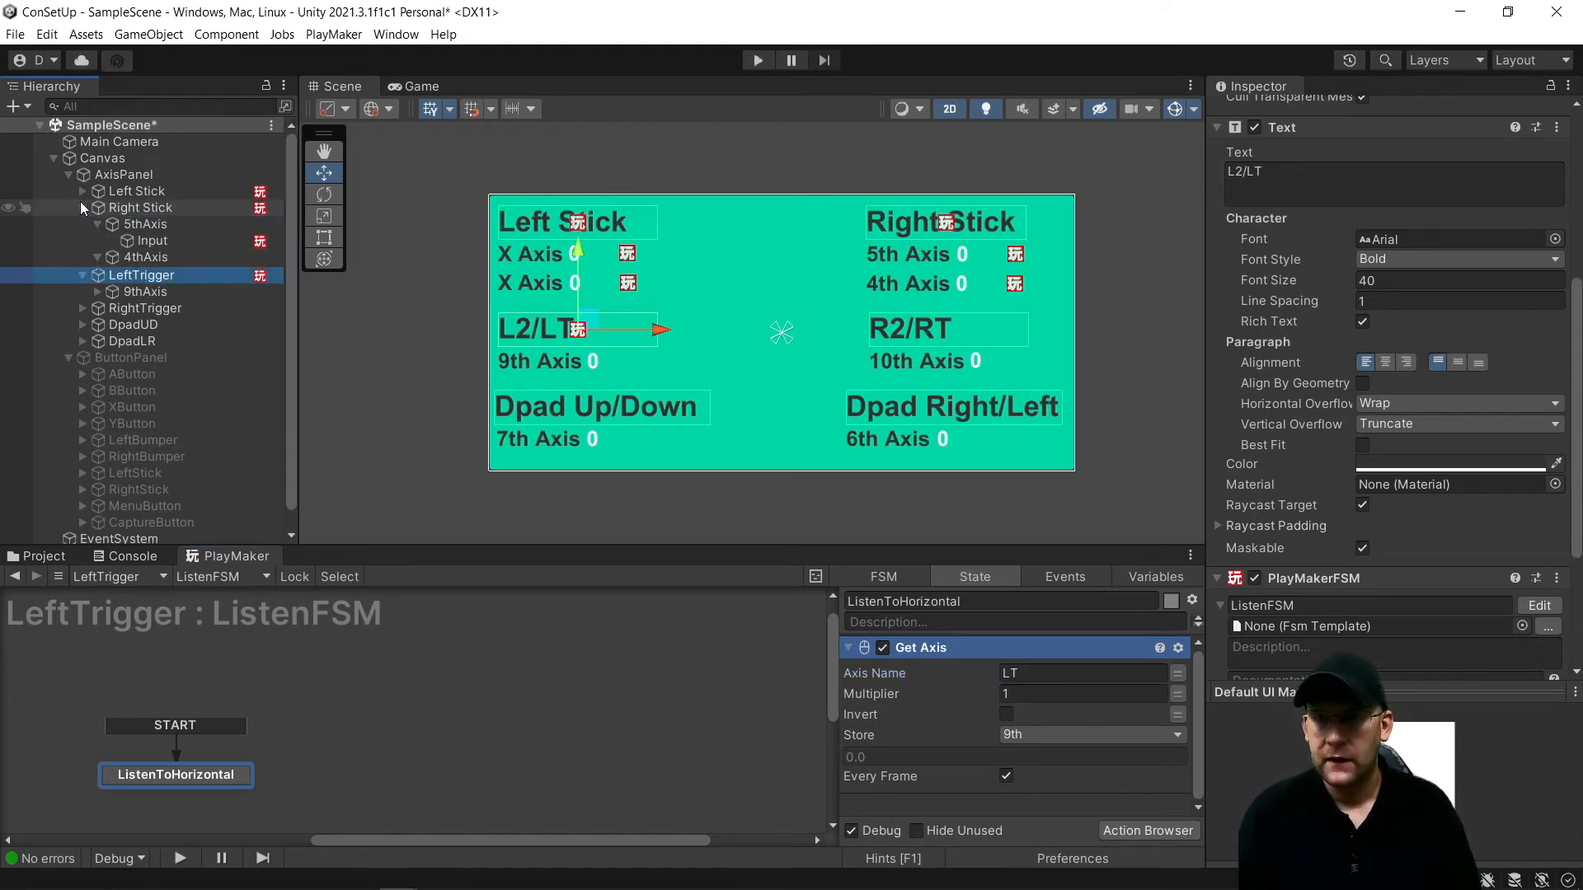
left_click(175, 238)
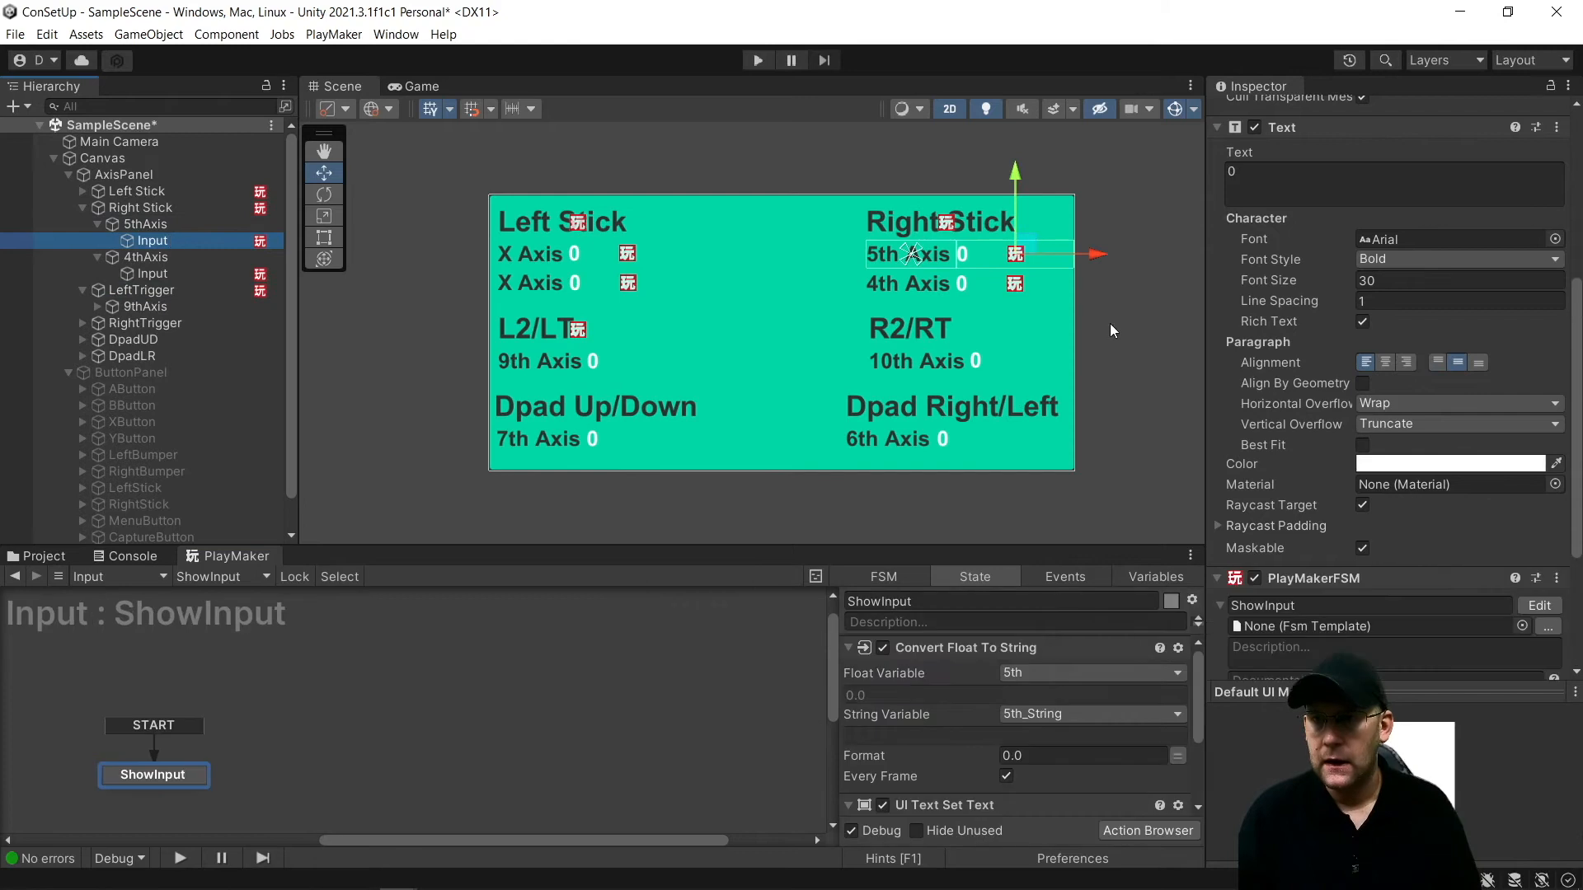
left_click(1557, 579)
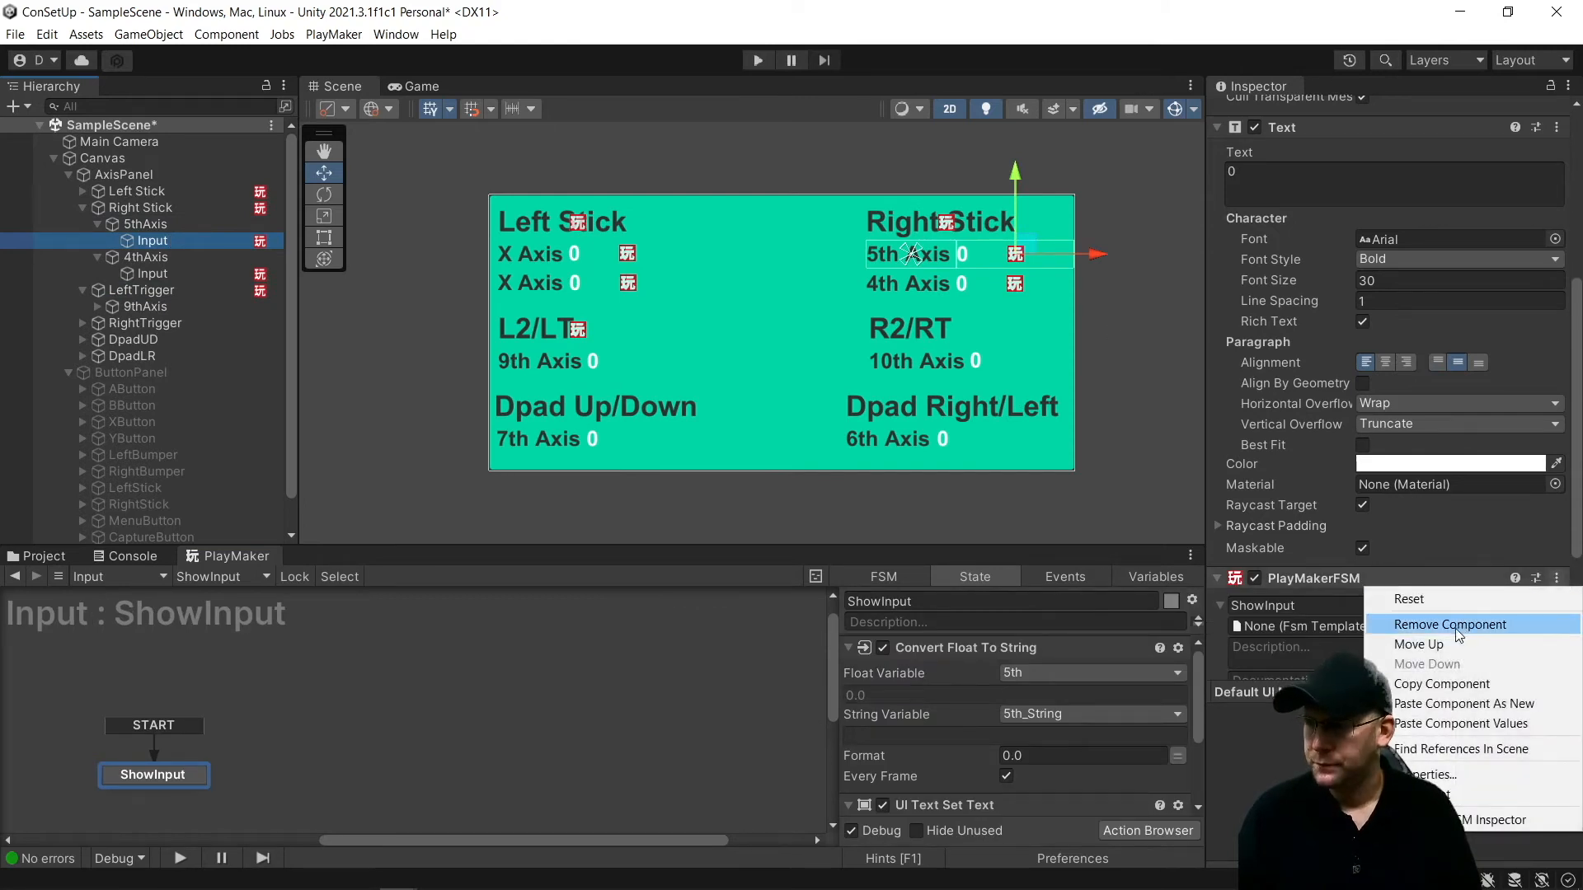
left_click(1439, 683)
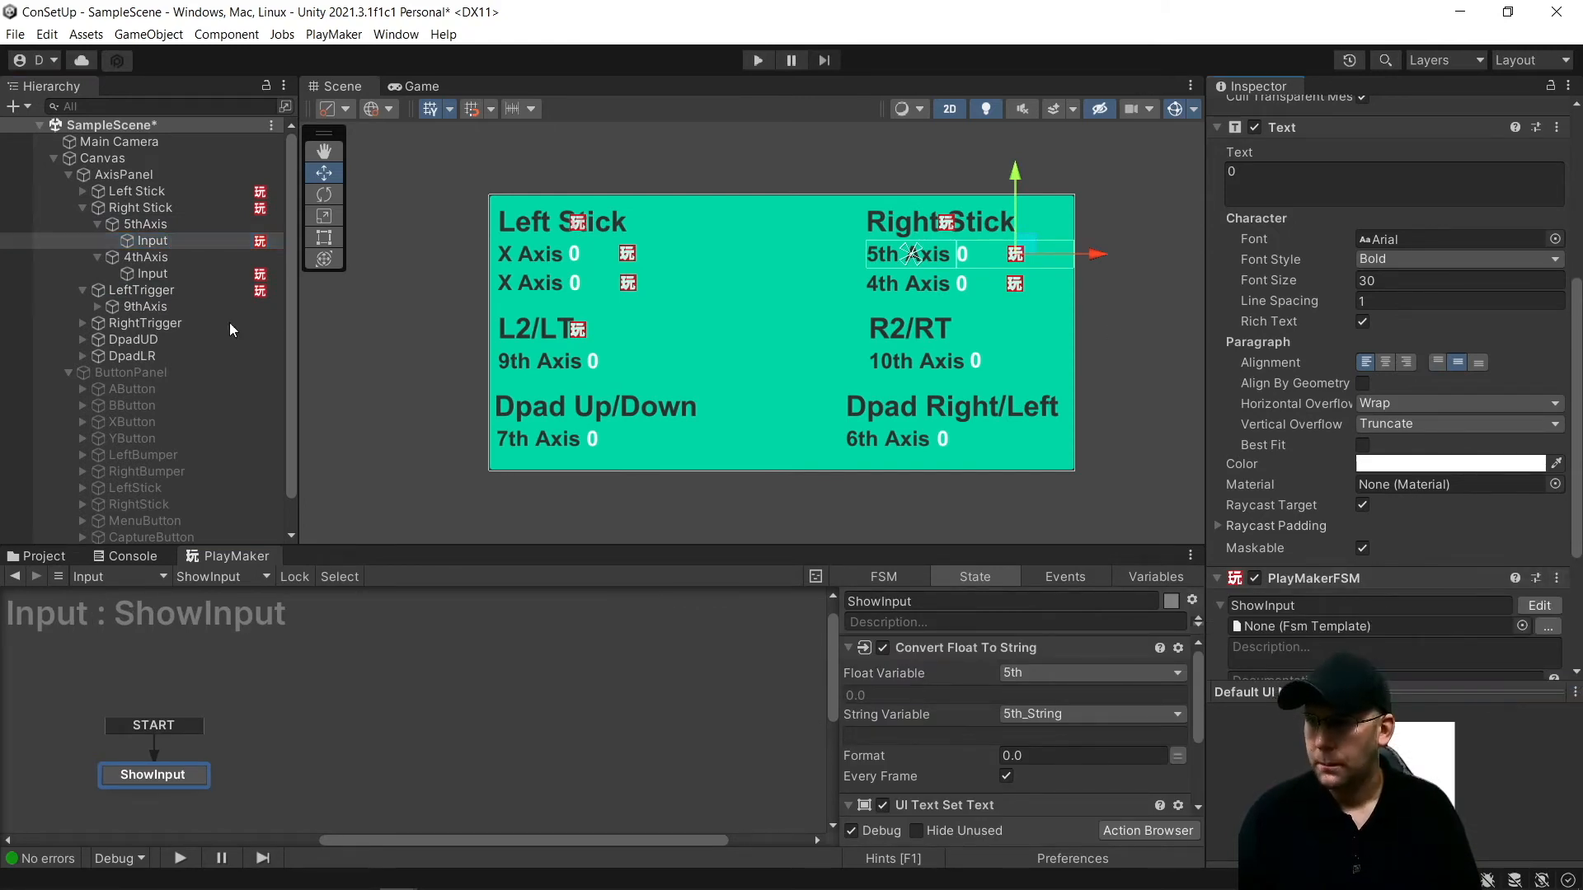
left_click(142, 306)
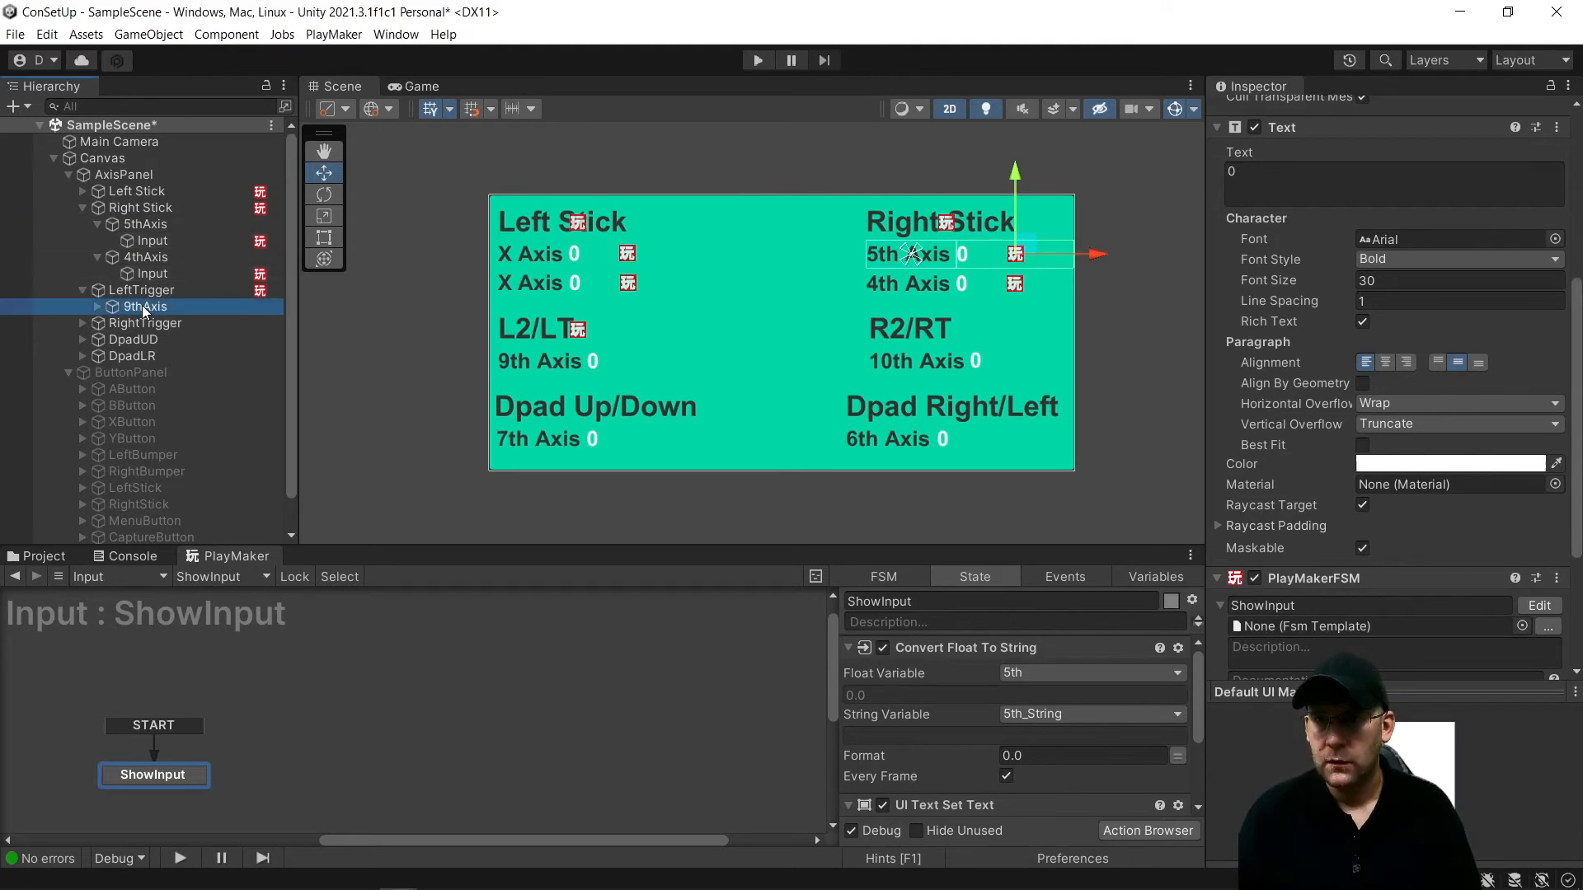
left_click(97, 307)
left_click(150, 322)
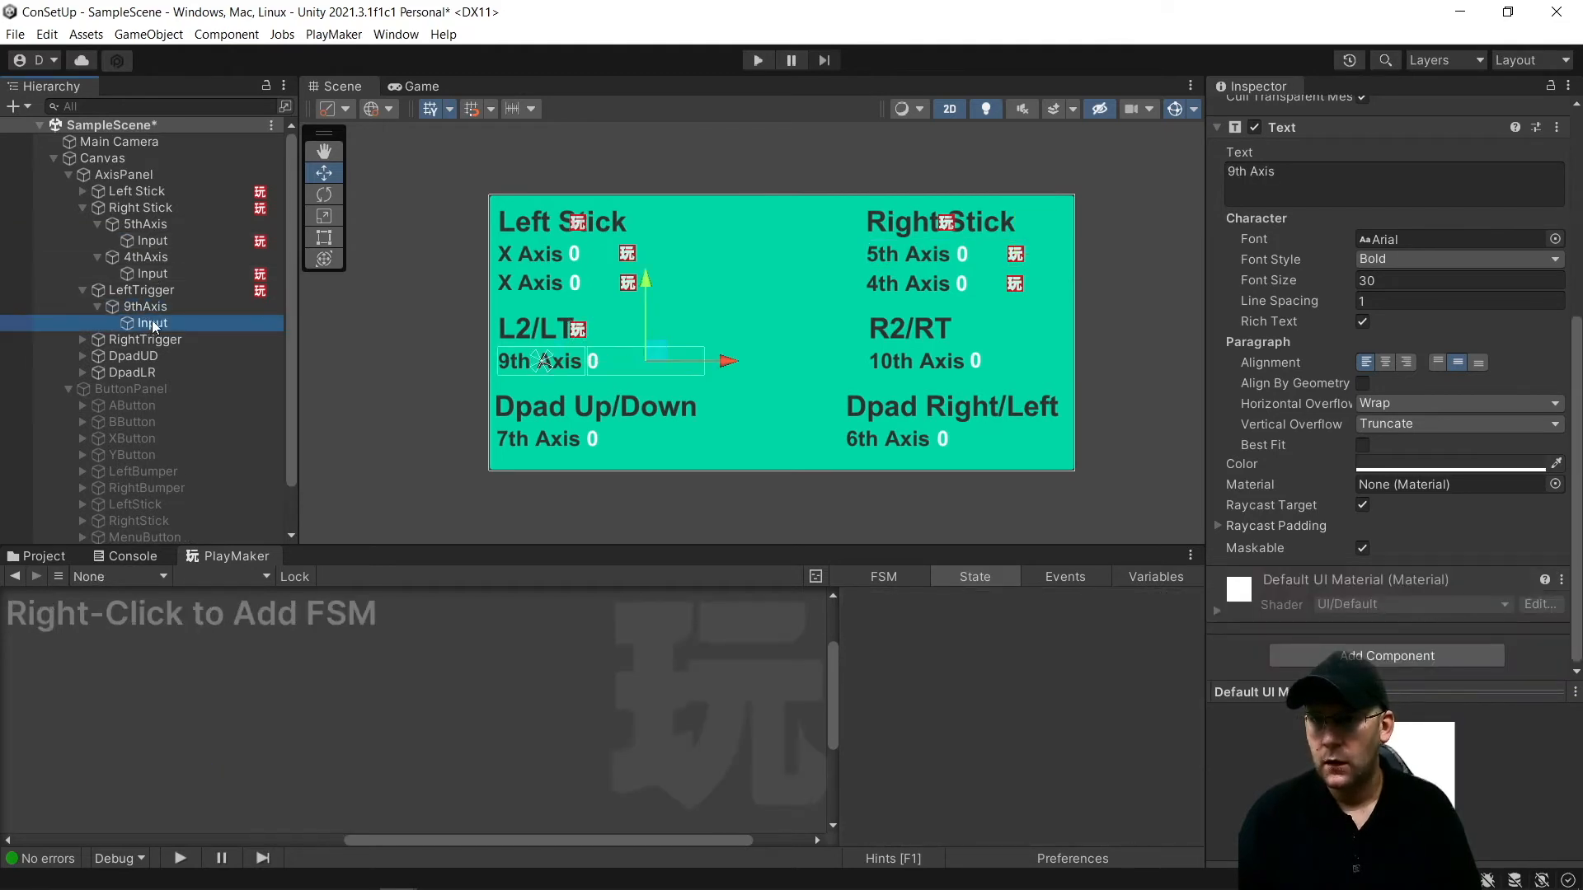
left_click(1557, 127)
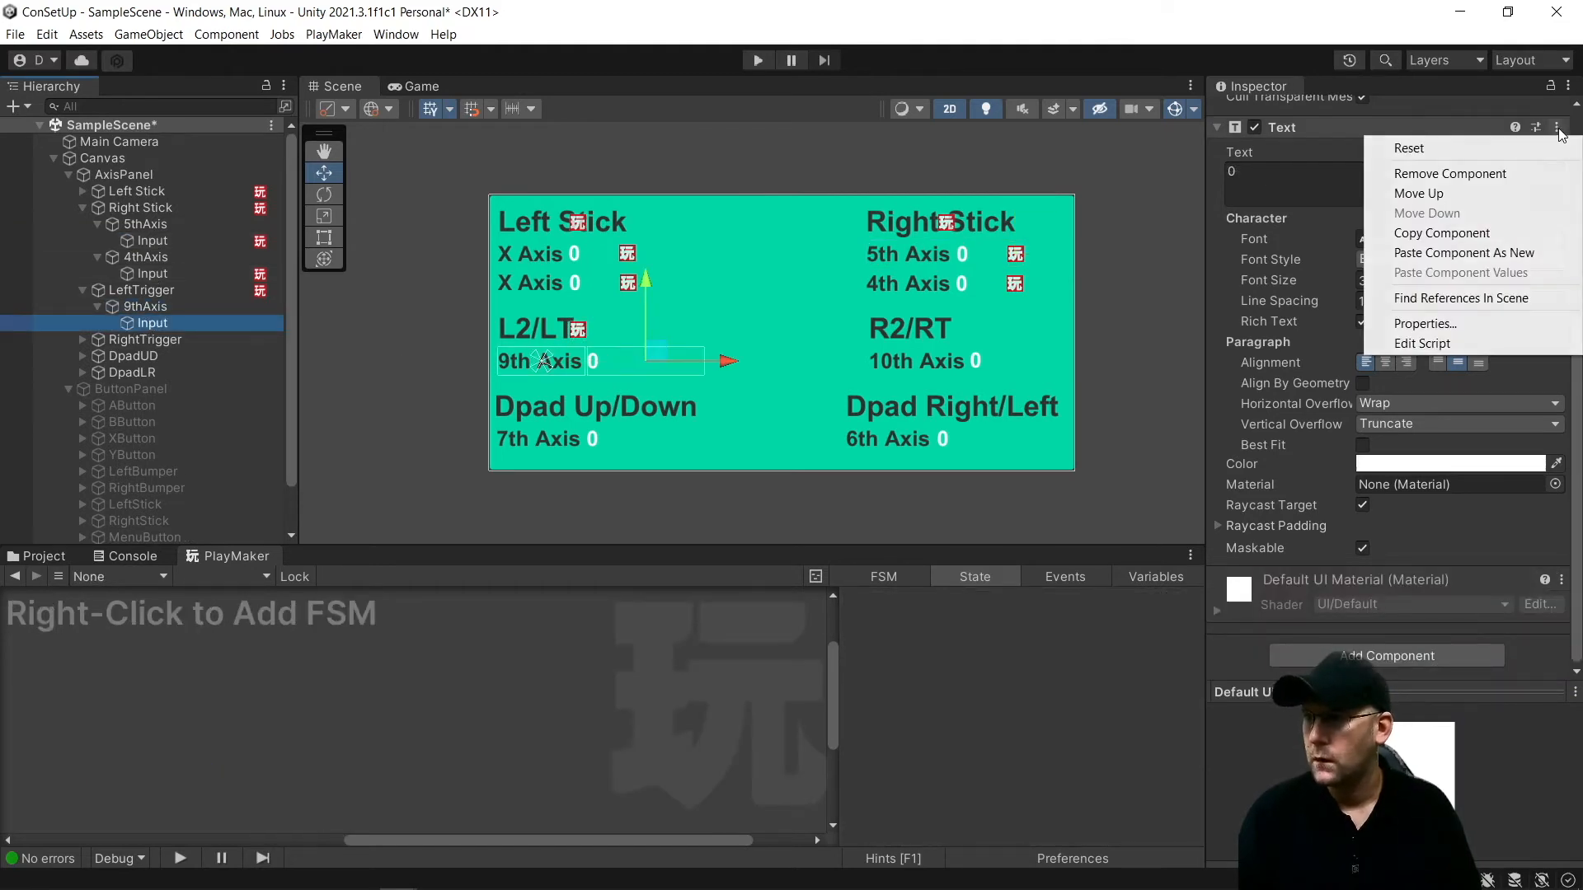
left_click(1476, 252)
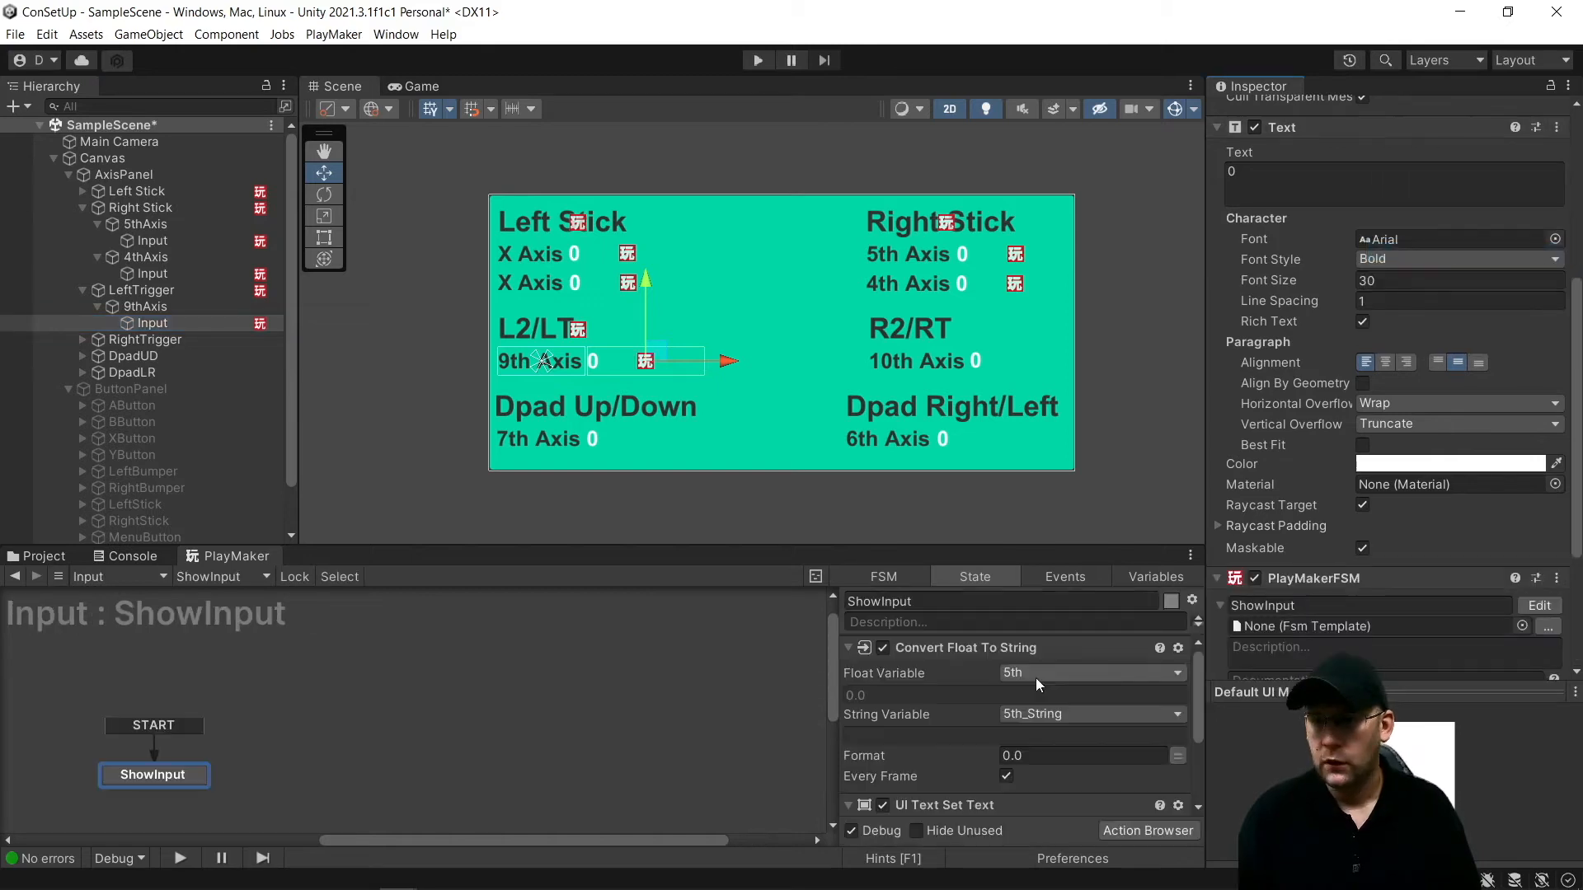
In 9thAxis's Convert Float To String action, use global float 9th and a new global string variable named 9th_String
left_click(1060, 670)
mouse_move(1062, 715)
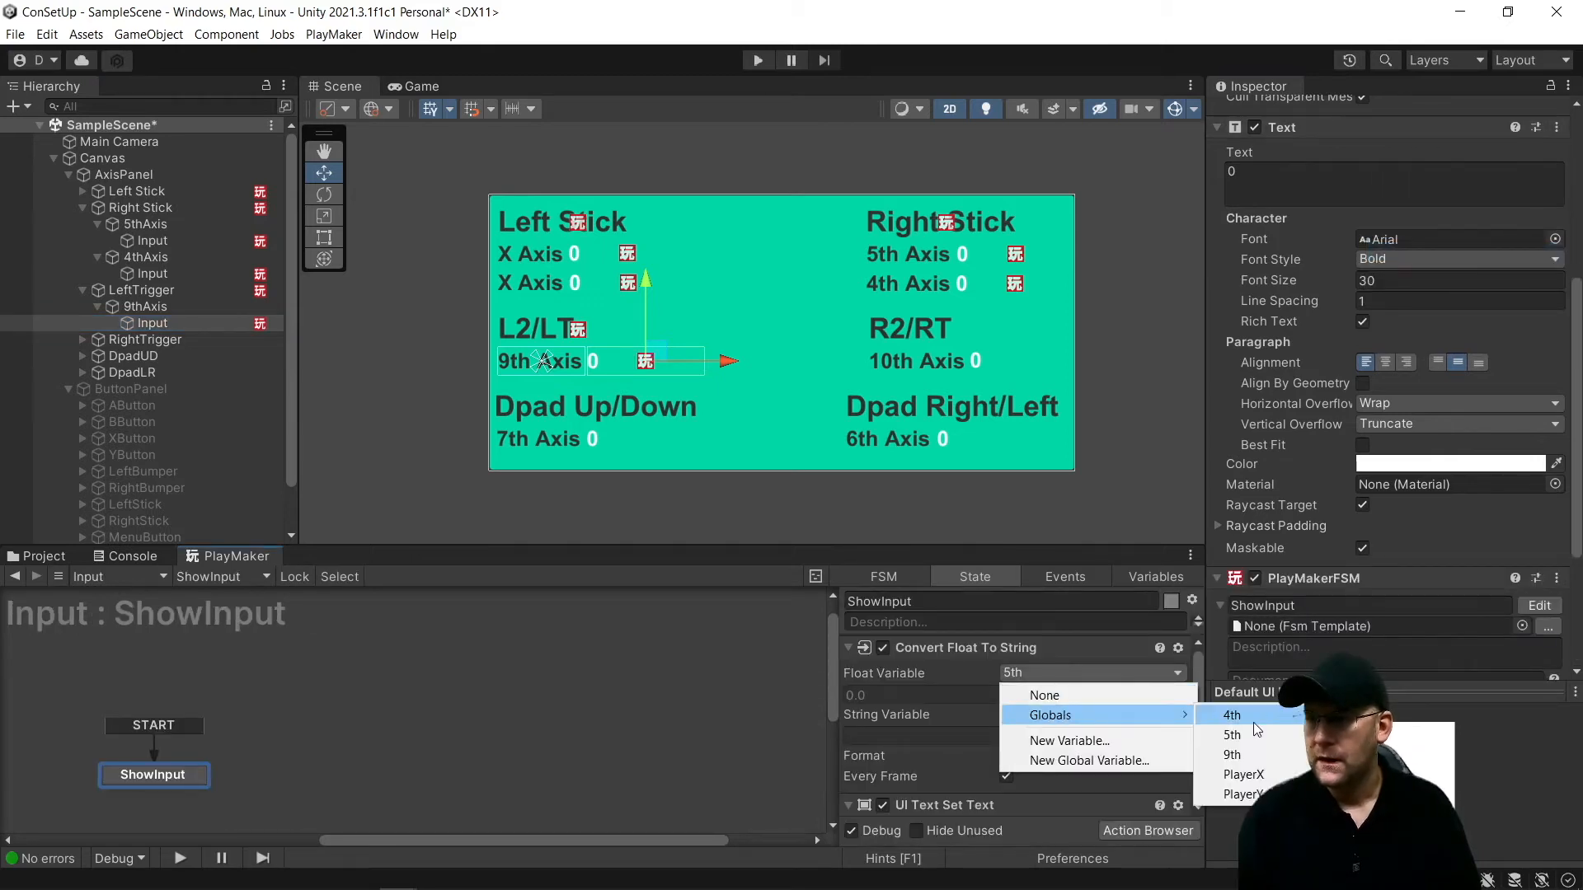
left_click(1243, 755)
left_click(1091, 714)
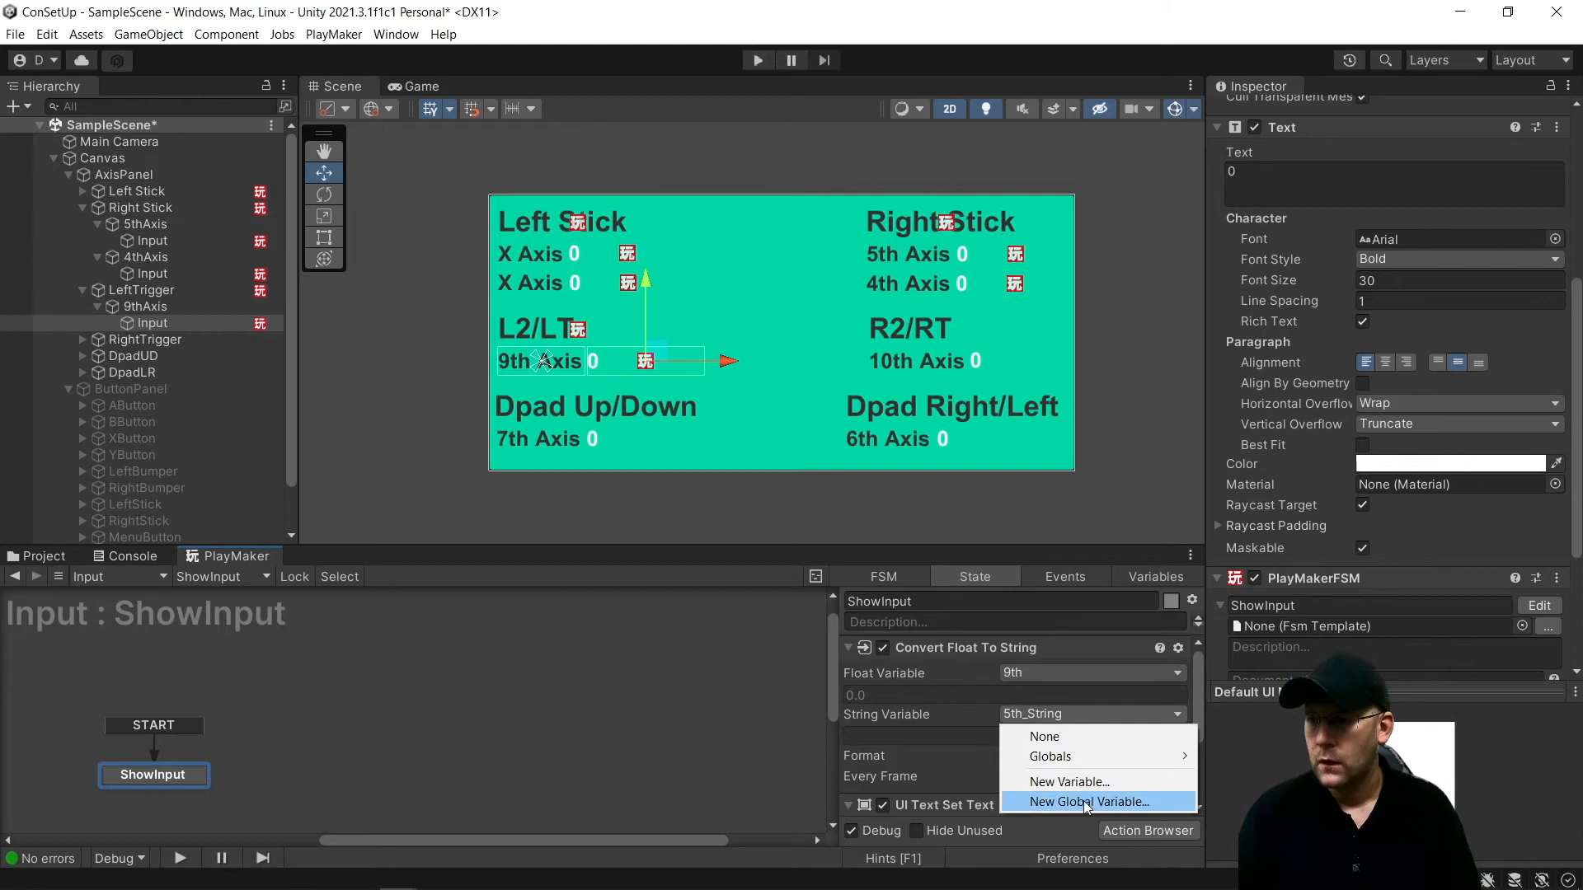
left_click(1083, 801)
type("9th_")
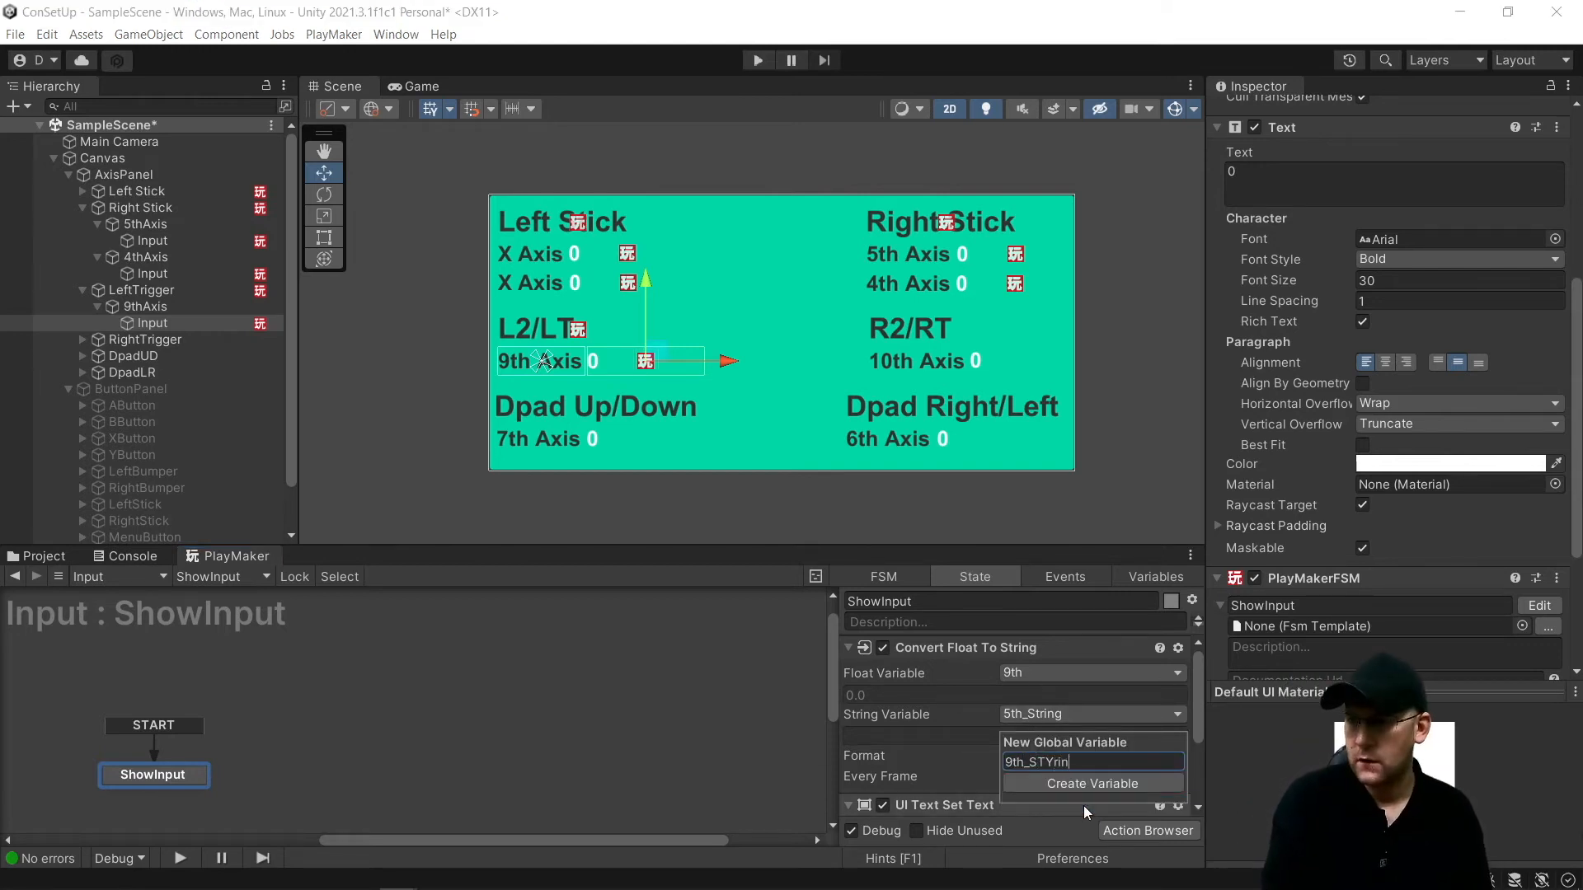
type("String")
key("Return")
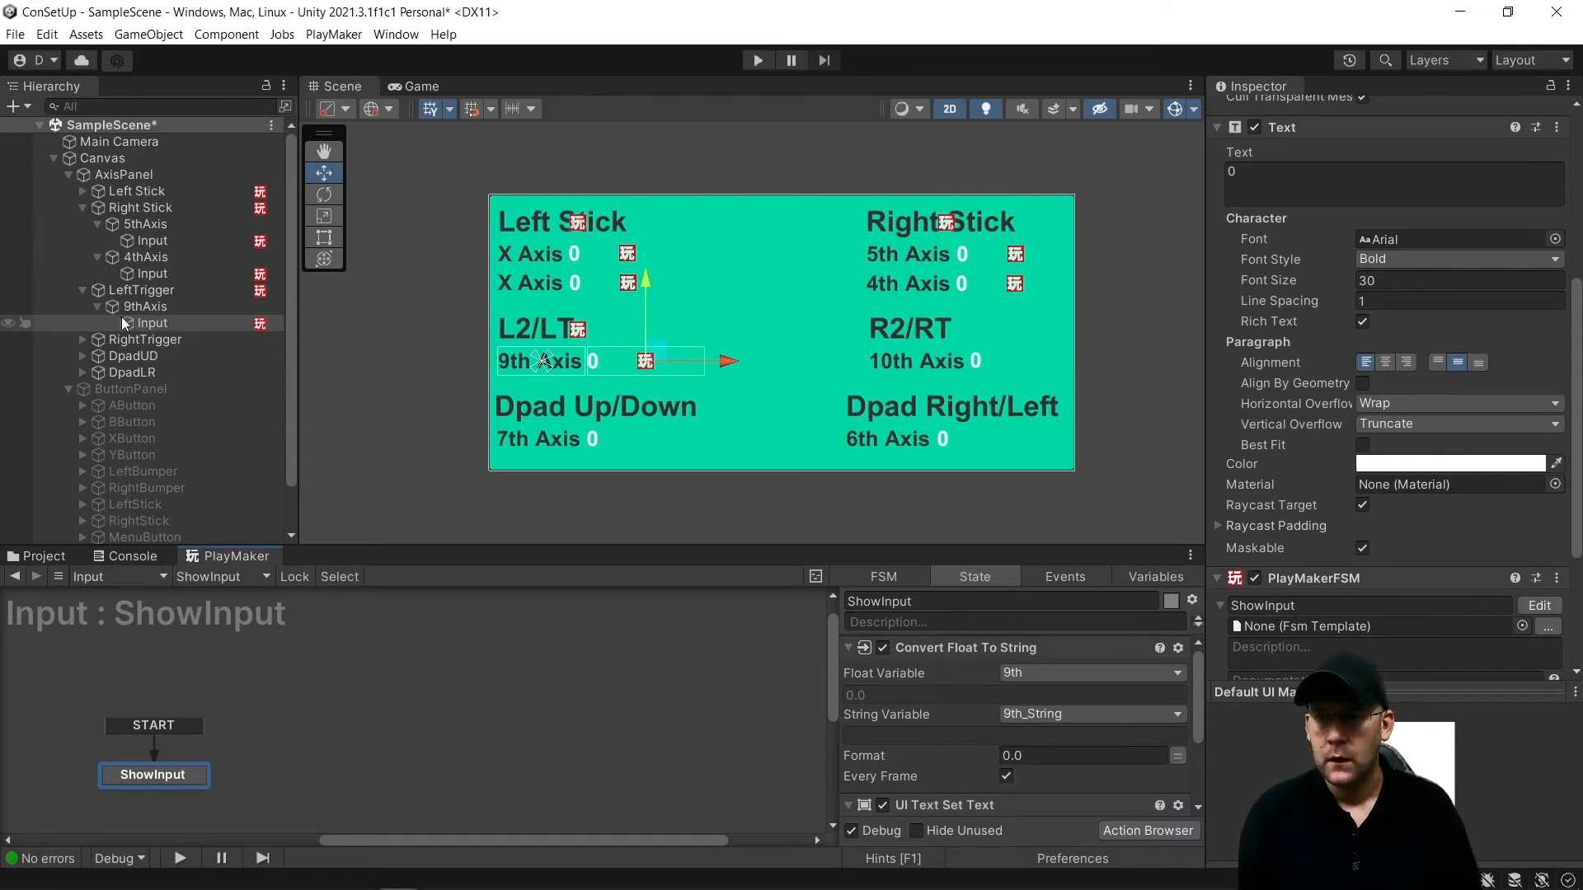
Paste the copied ShowInput PlayMakerFSM component as new onto the Input object under RightTrigger's 10thAxis
left_click(82, 339)
left_click(97, 356)
left_click(152, 373)
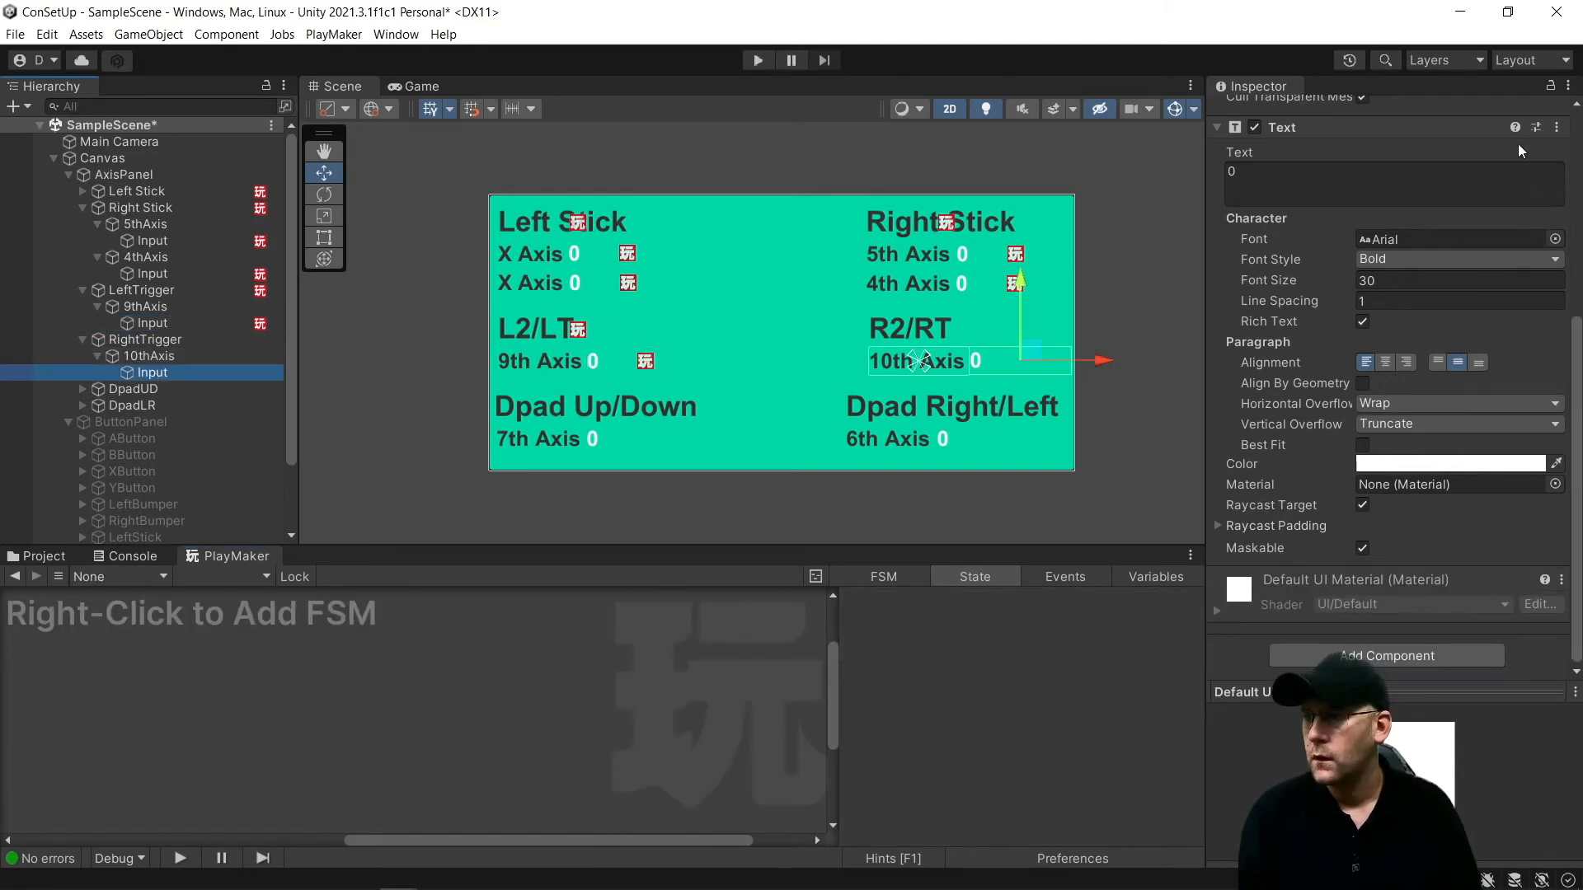
left_click(1557, 127)
left_click(1459, 252)
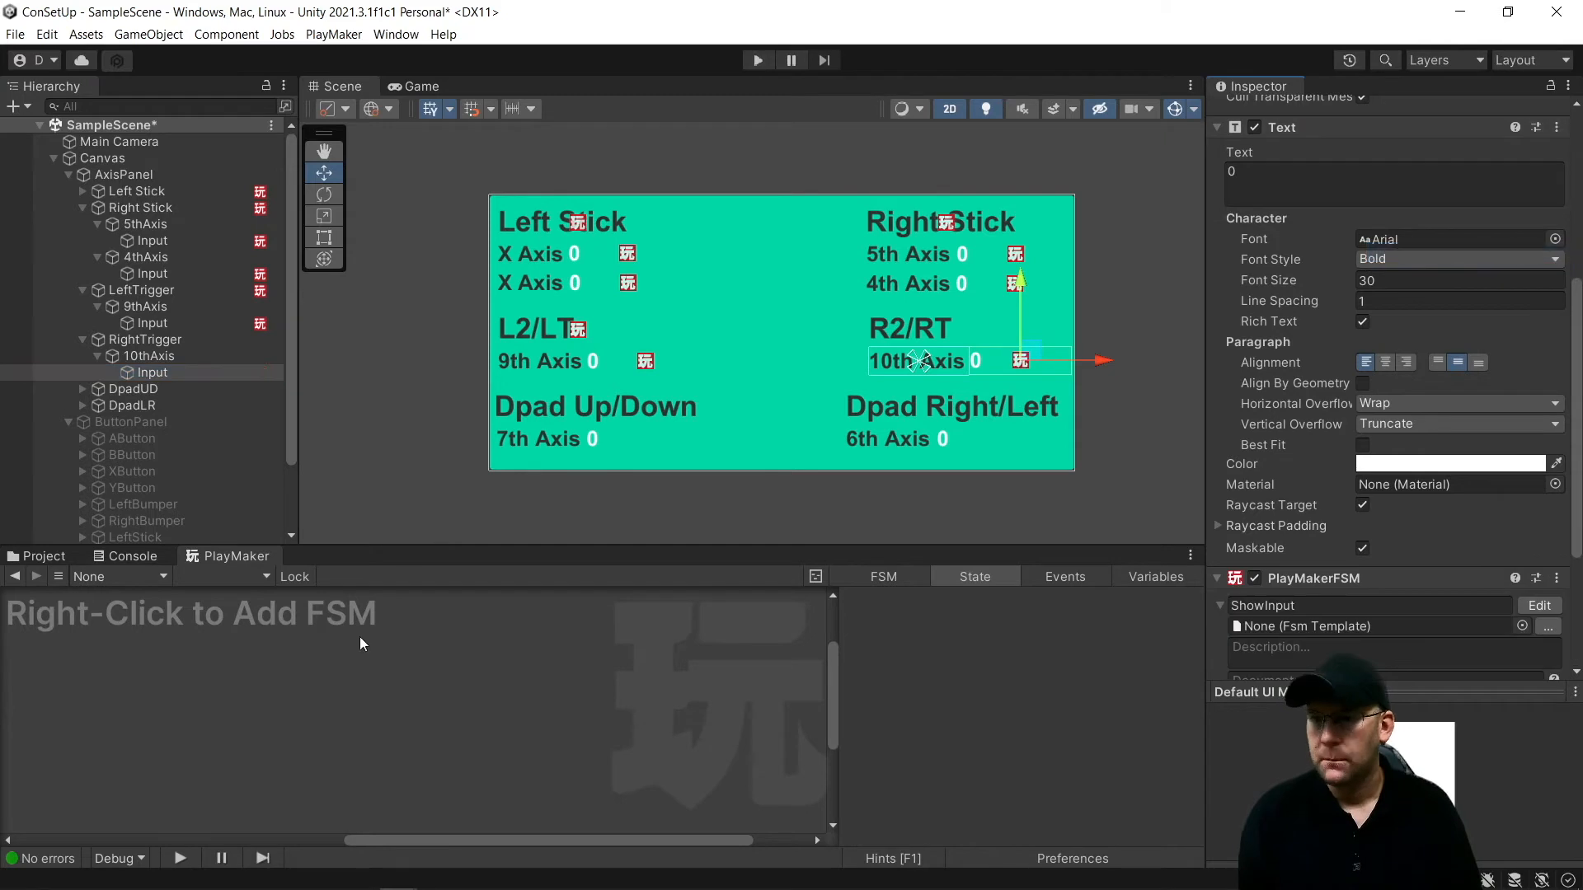
Start a new global variable for the Float Variable of Convert Float To String on 10thAxis's Input
left_click(1020, 673)
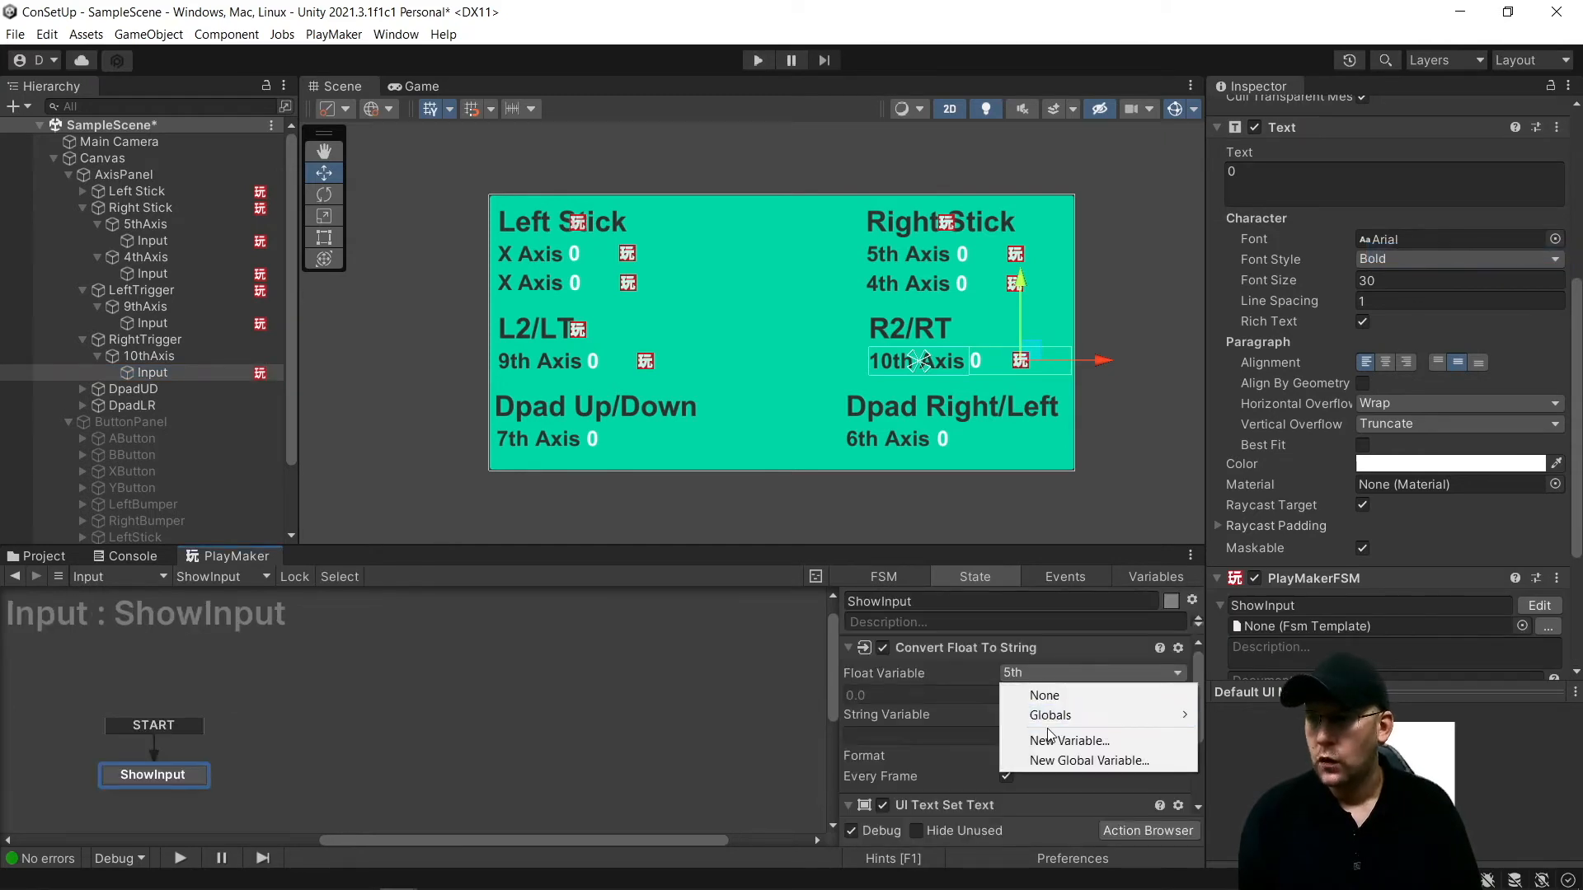
left_click(1050, 760)
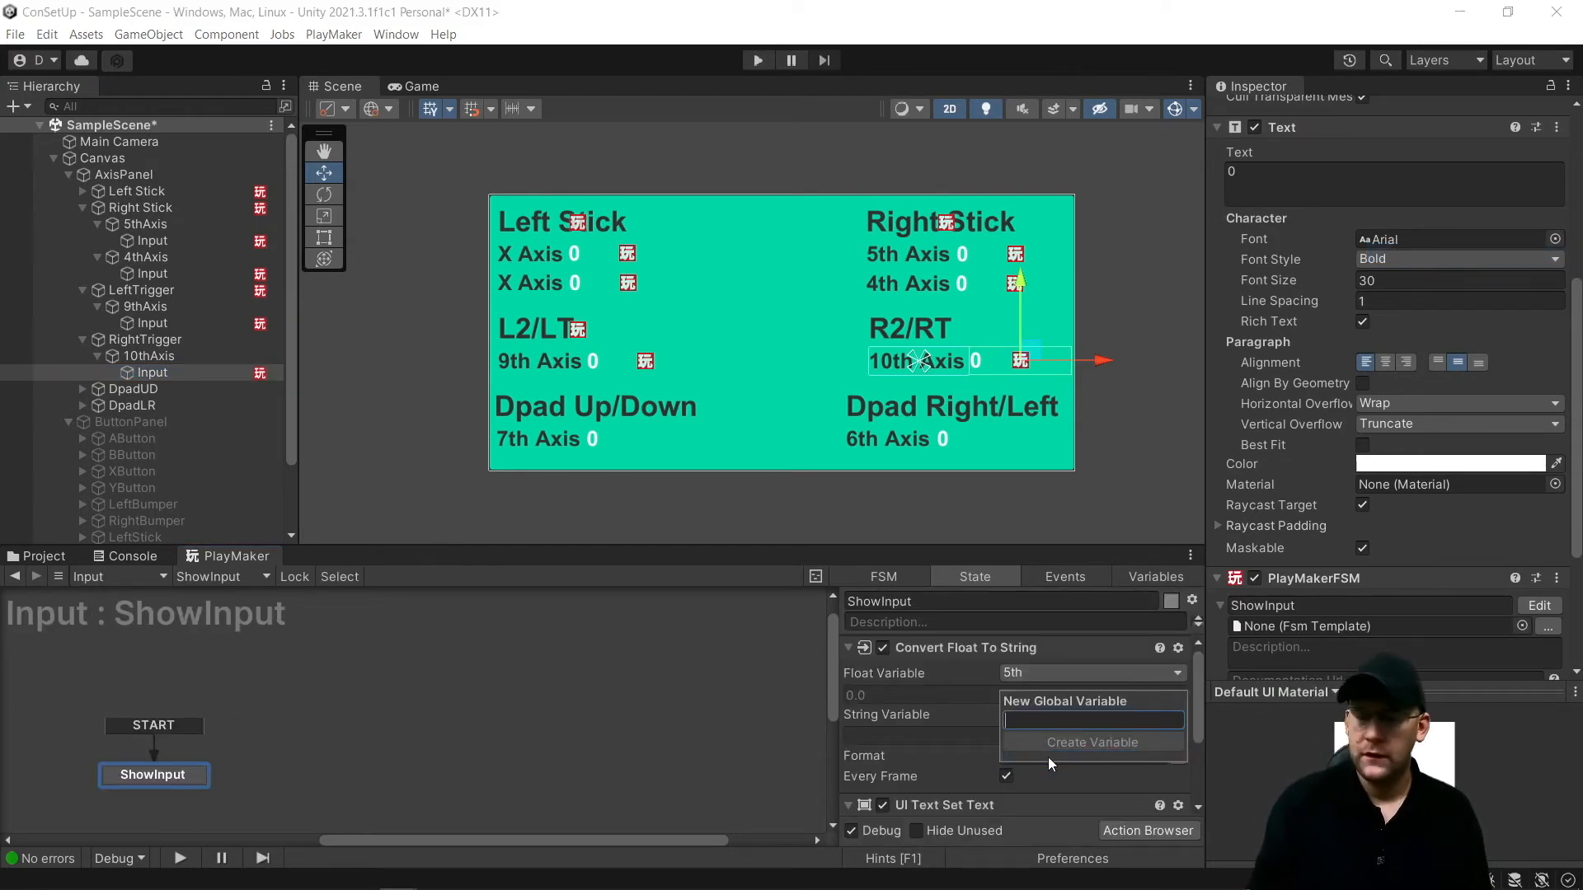
In the 10thAxis Input's Convert Float To String action, assign new global variables 10th as the float and 10th_String as the string
type("10th")
key("Return")
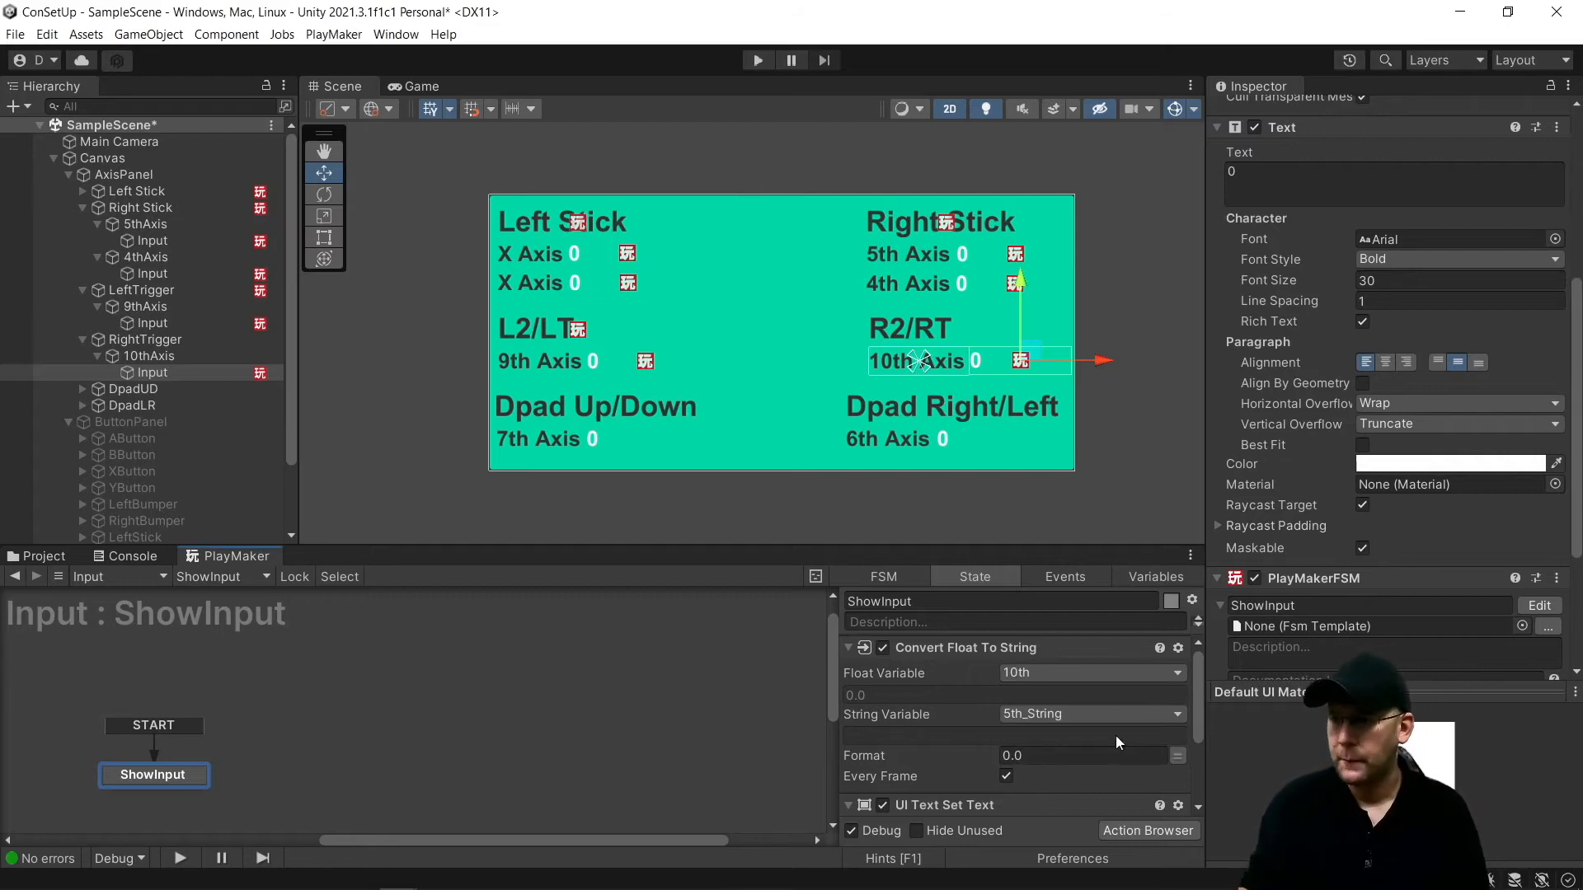
left_click(1085, 716)
left_click(1073, 801)
type("10th_String")
key("Return")
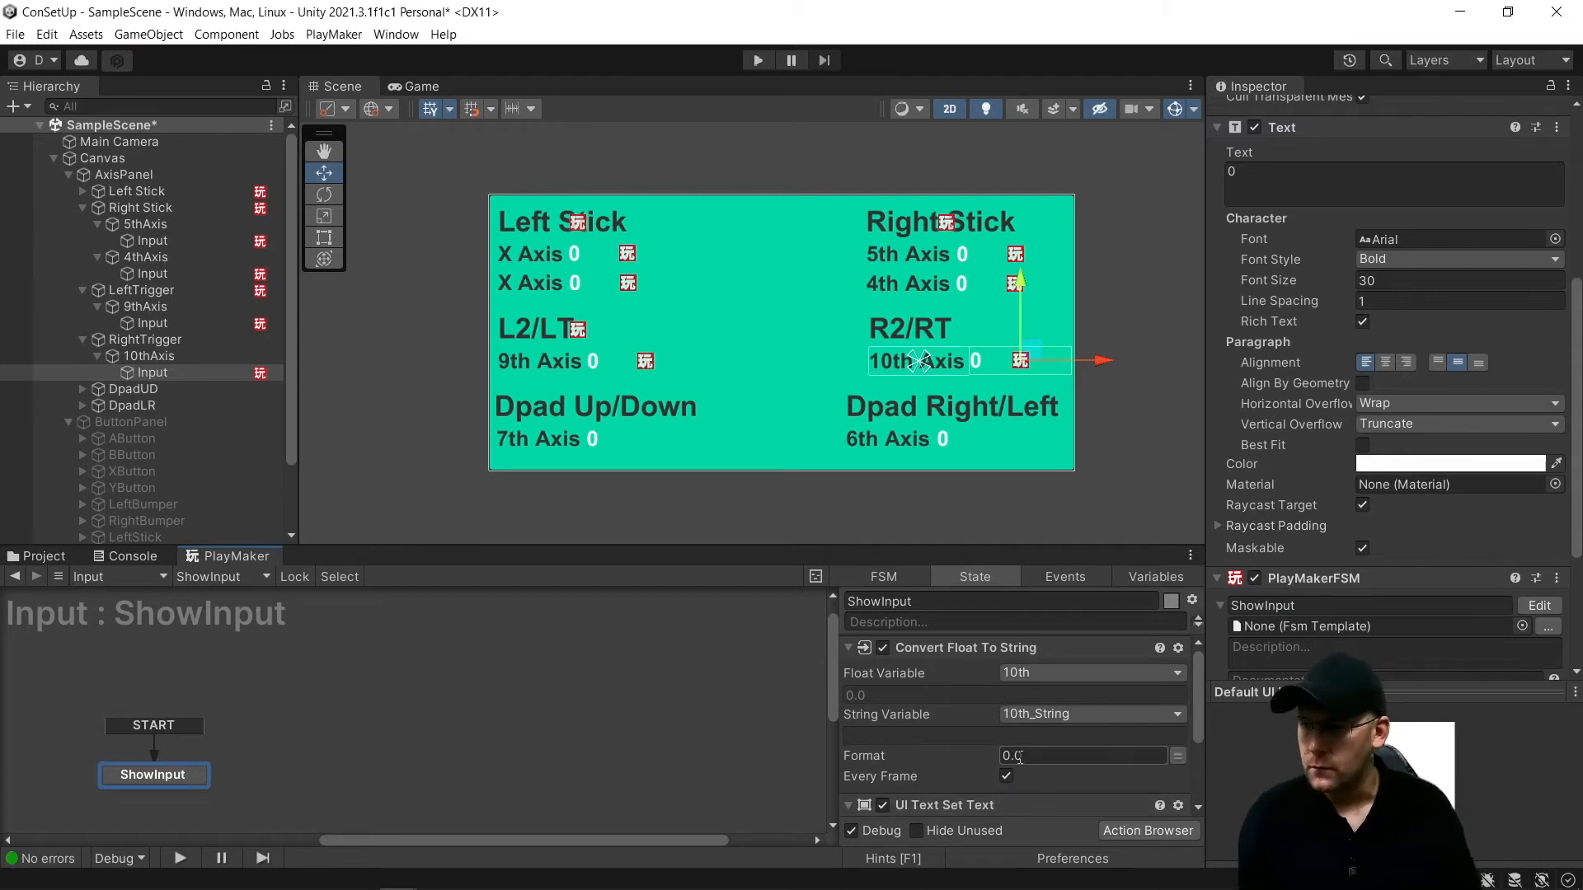
Set the text of the 10thAxis Input's UI Text Set Text action to the global variable 10th_String
scroll(1020, 756, "down", 1)
left_click(1026, 790)
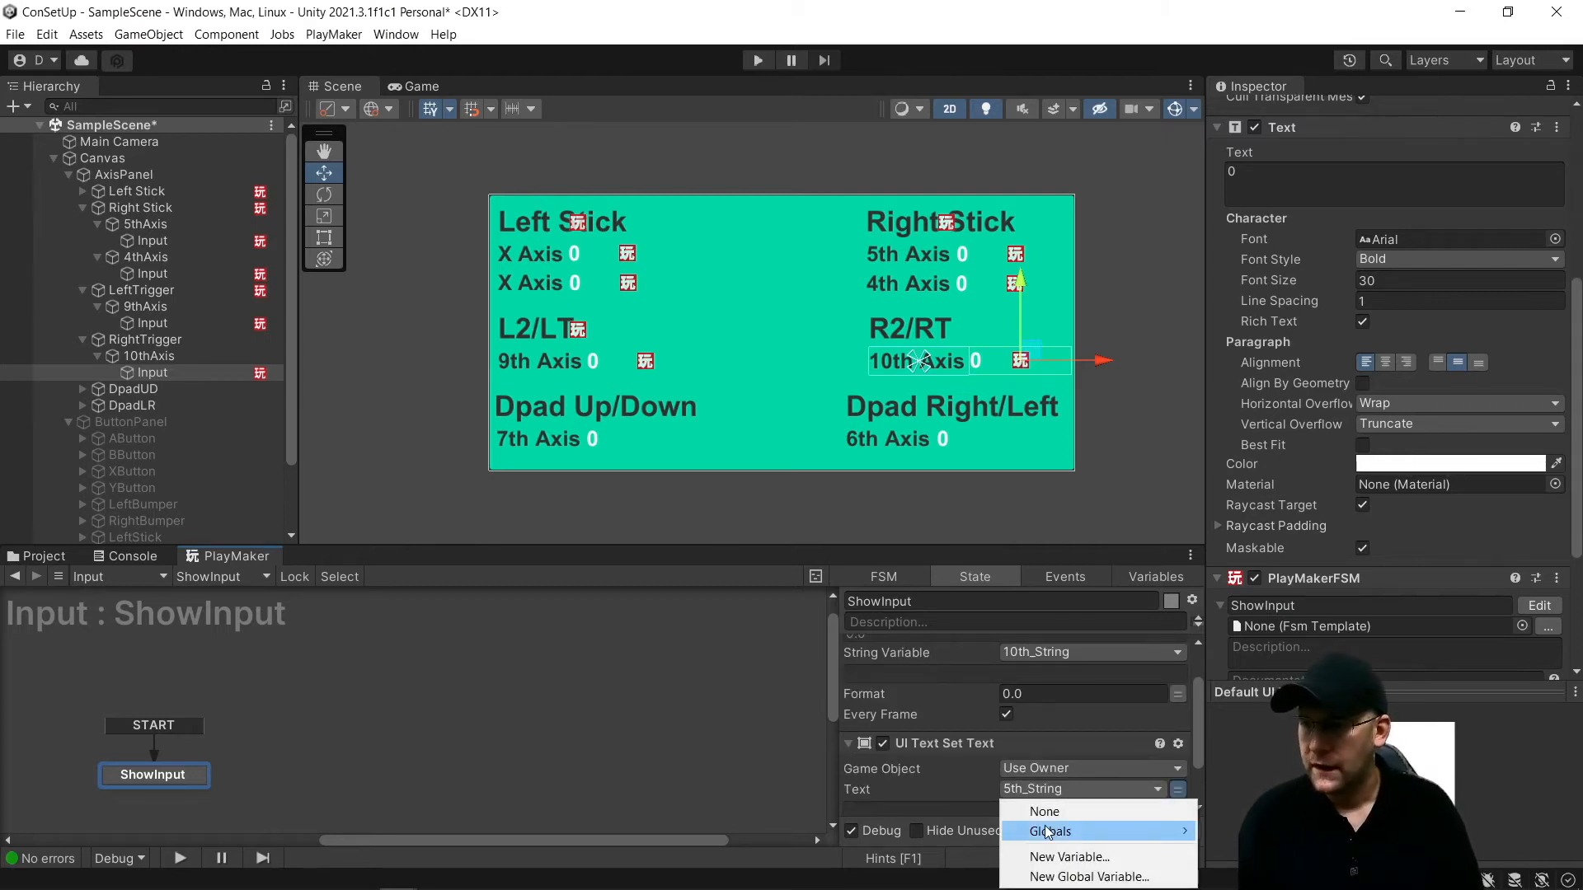
mouse_move(1060, 833)
left_click(1253, 713)
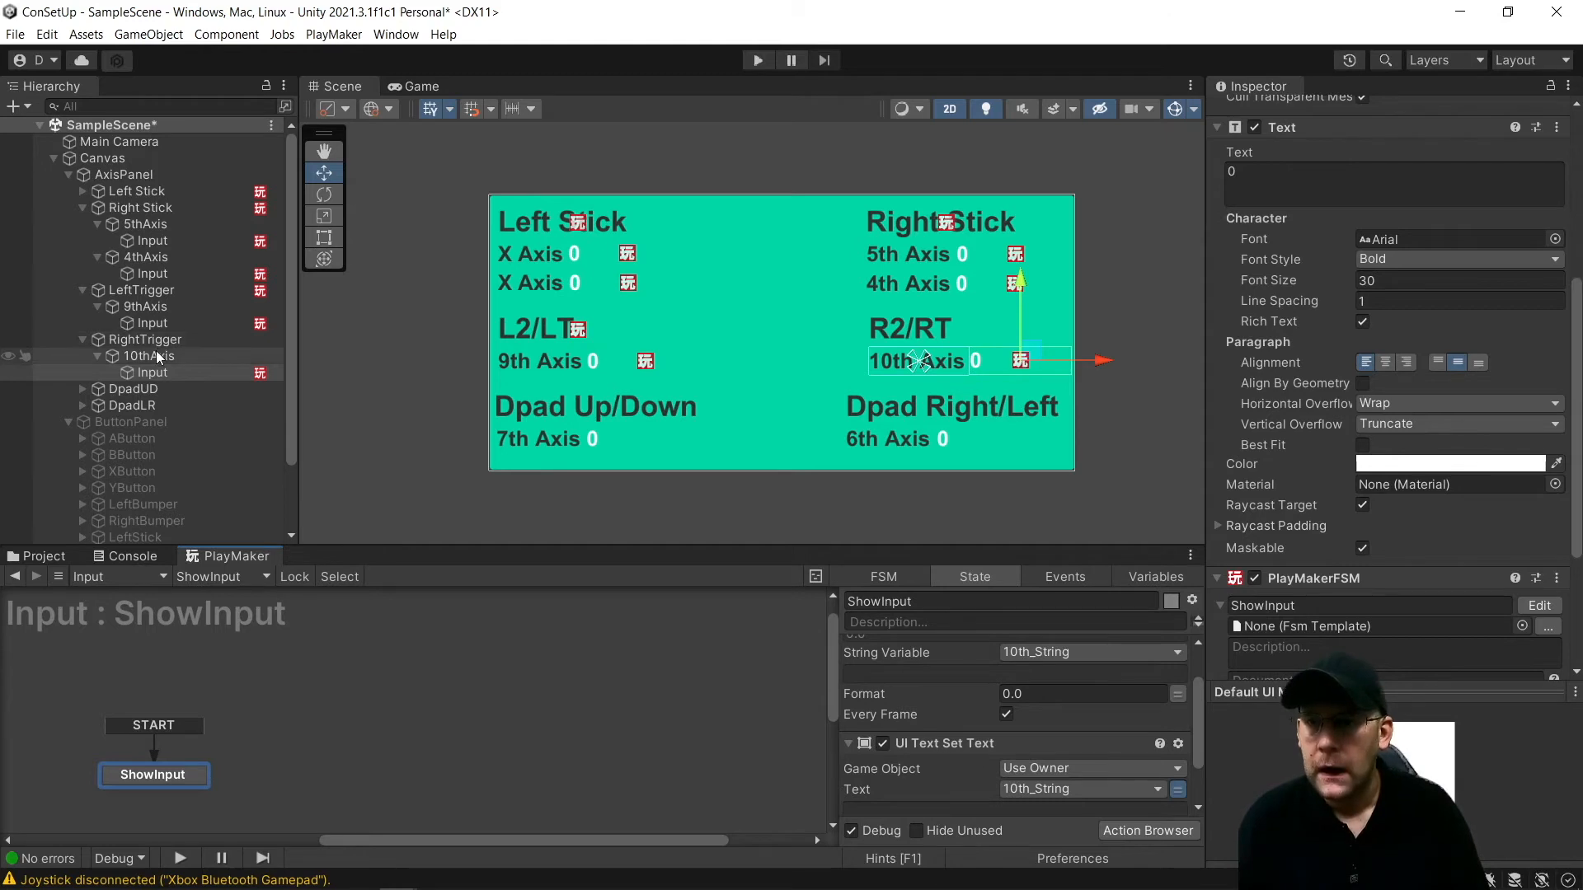
Set the text of the 9thAxis Input's UI Text Set Text action to the global variable 9th_String
left_click(153, 323)
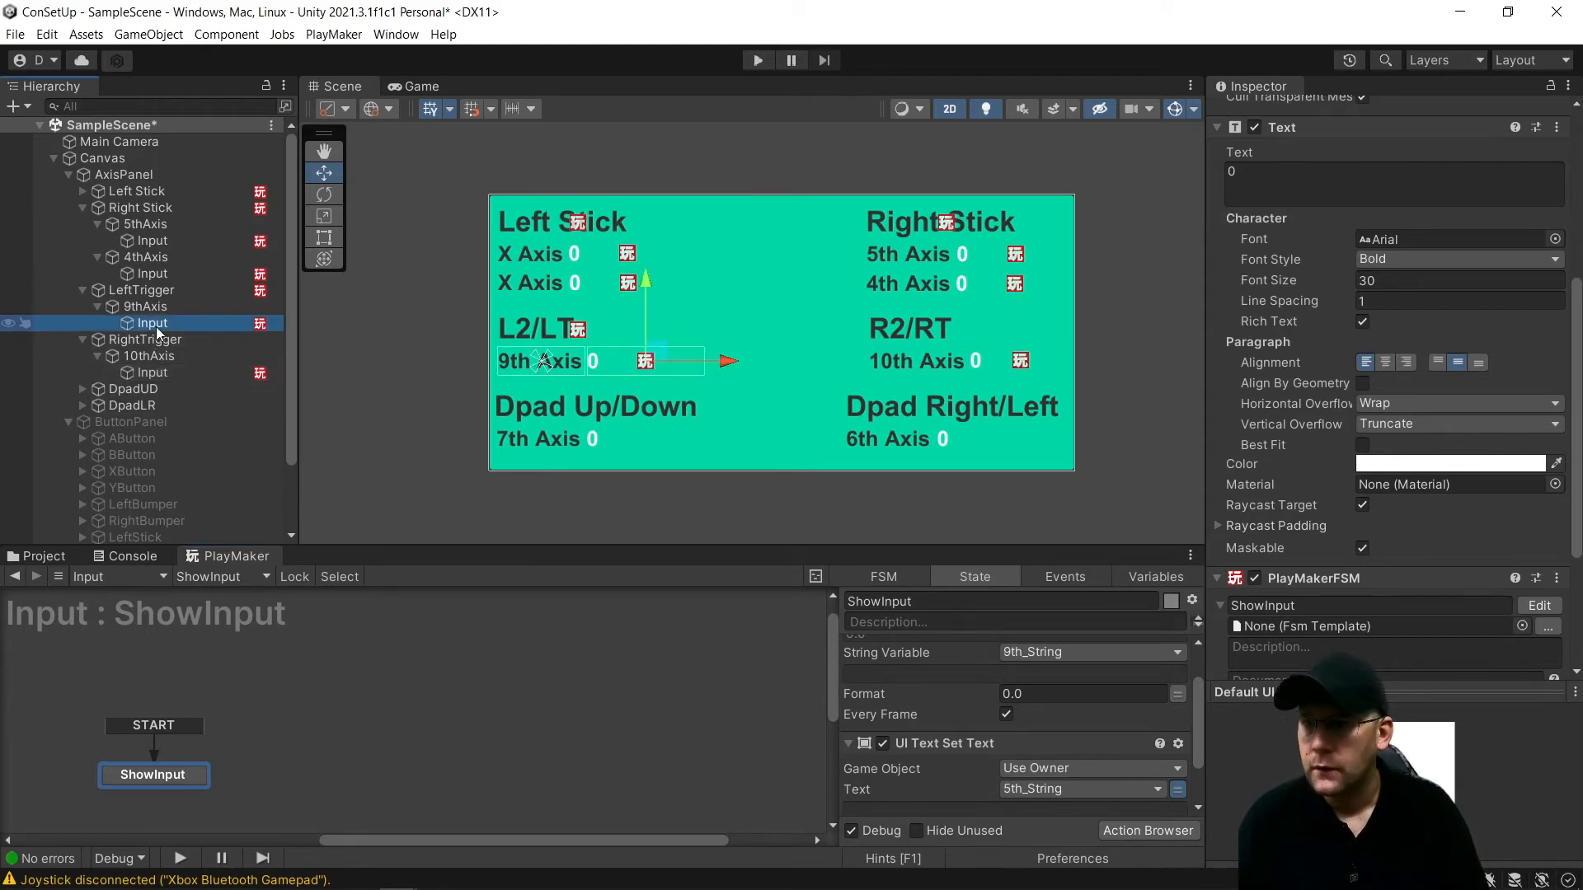
left_click(1040, 789)
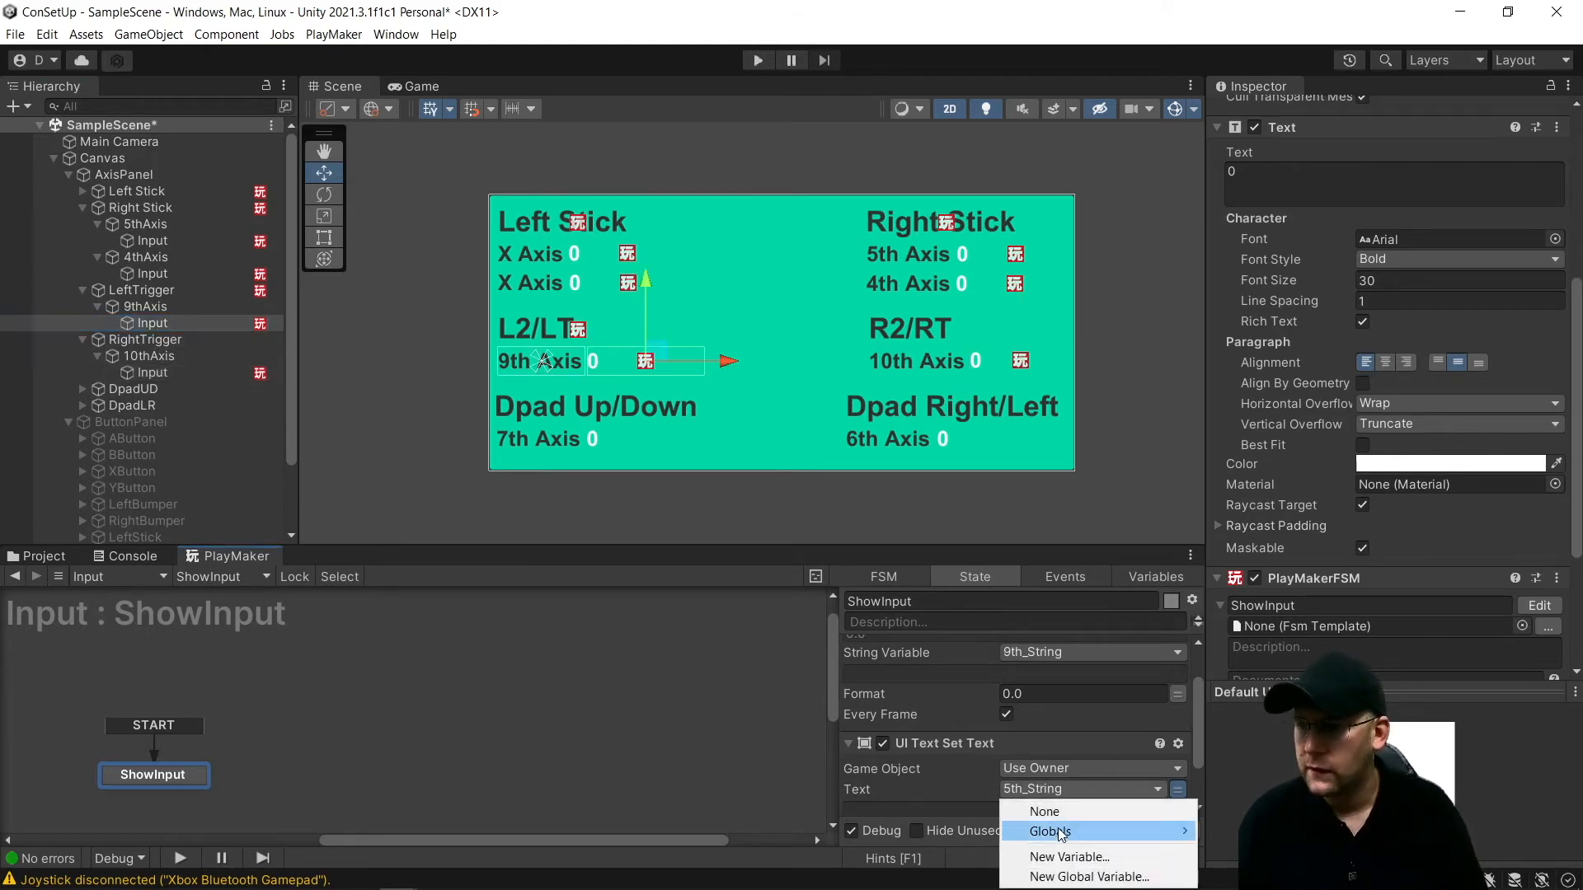
mouse_move(1062, 834)
left_click(1251, 772)
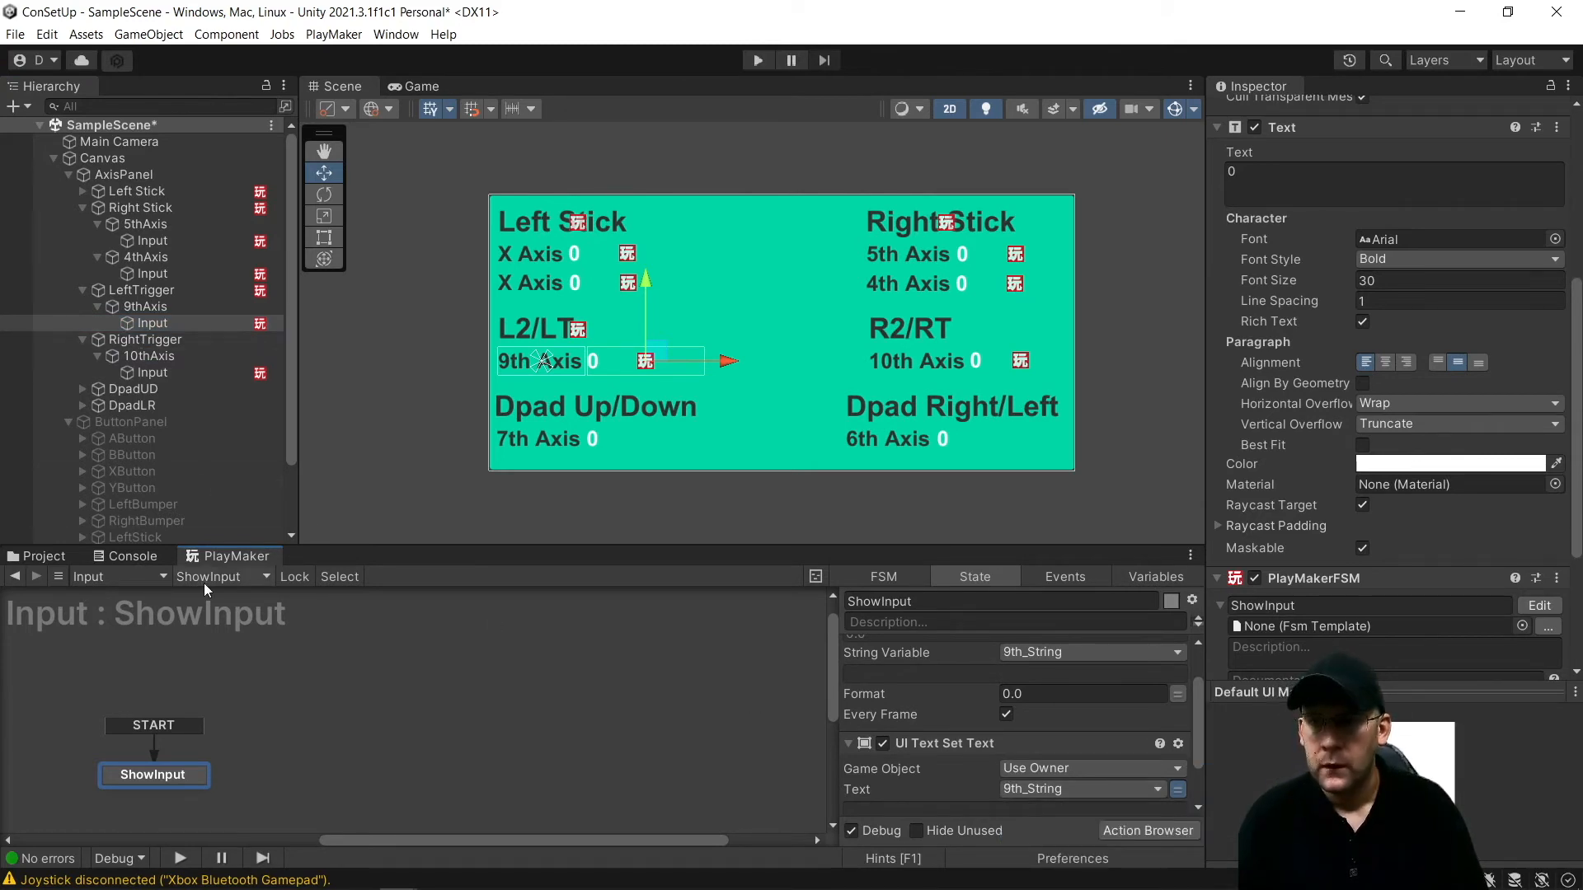
Copy the PlayMakerFSM component from LeftTrigger and paste it as a new component on RightTrigger
left_click(98, 307)
left_click(93, 337)
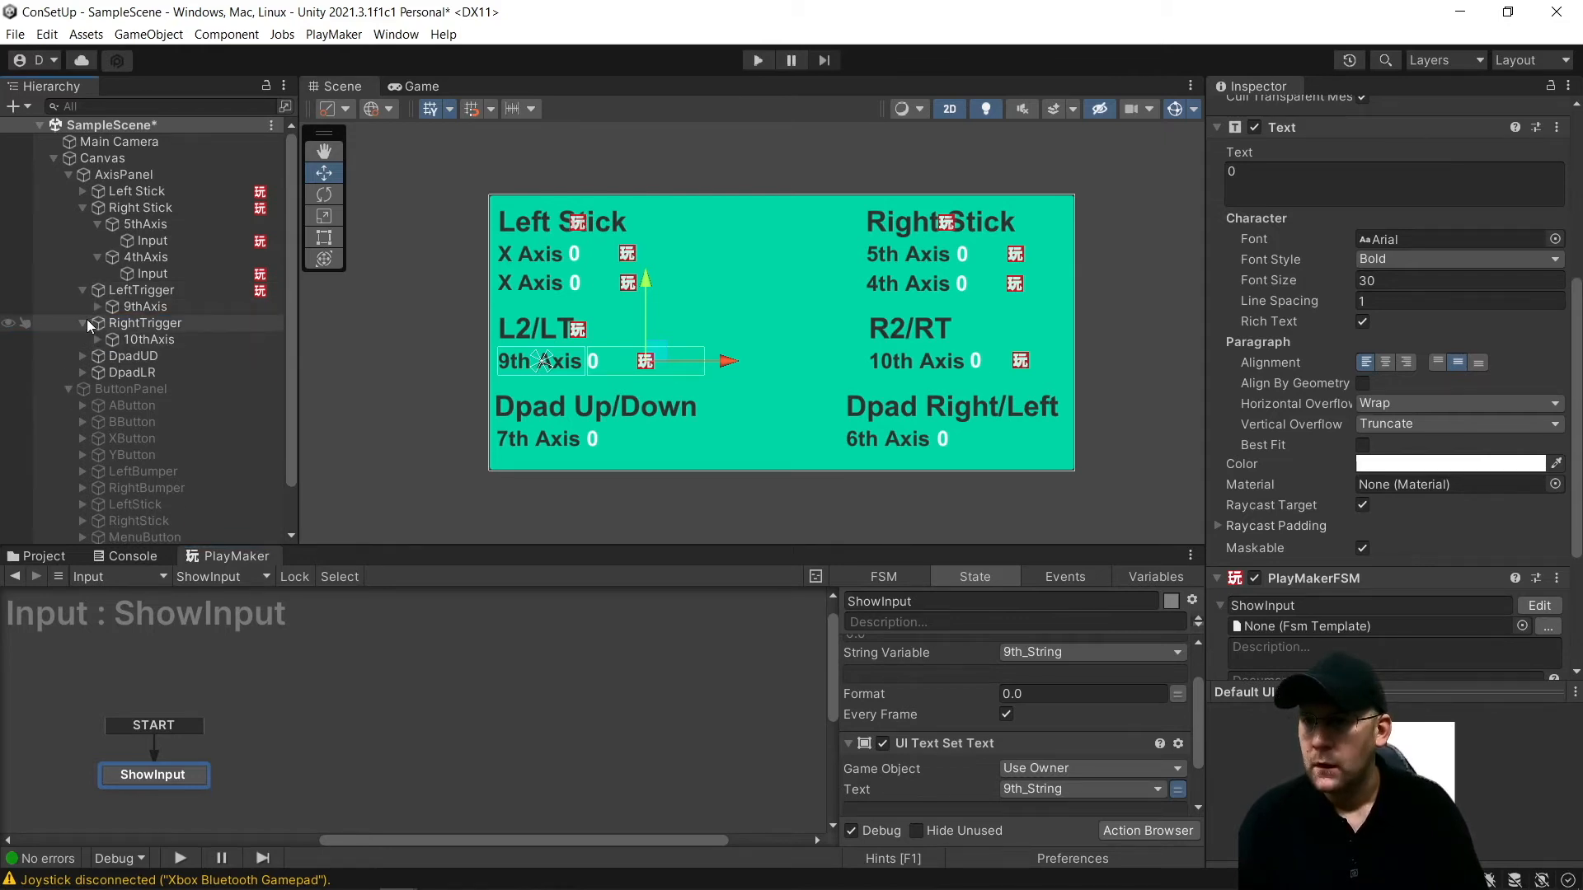
left_click(142, 290)
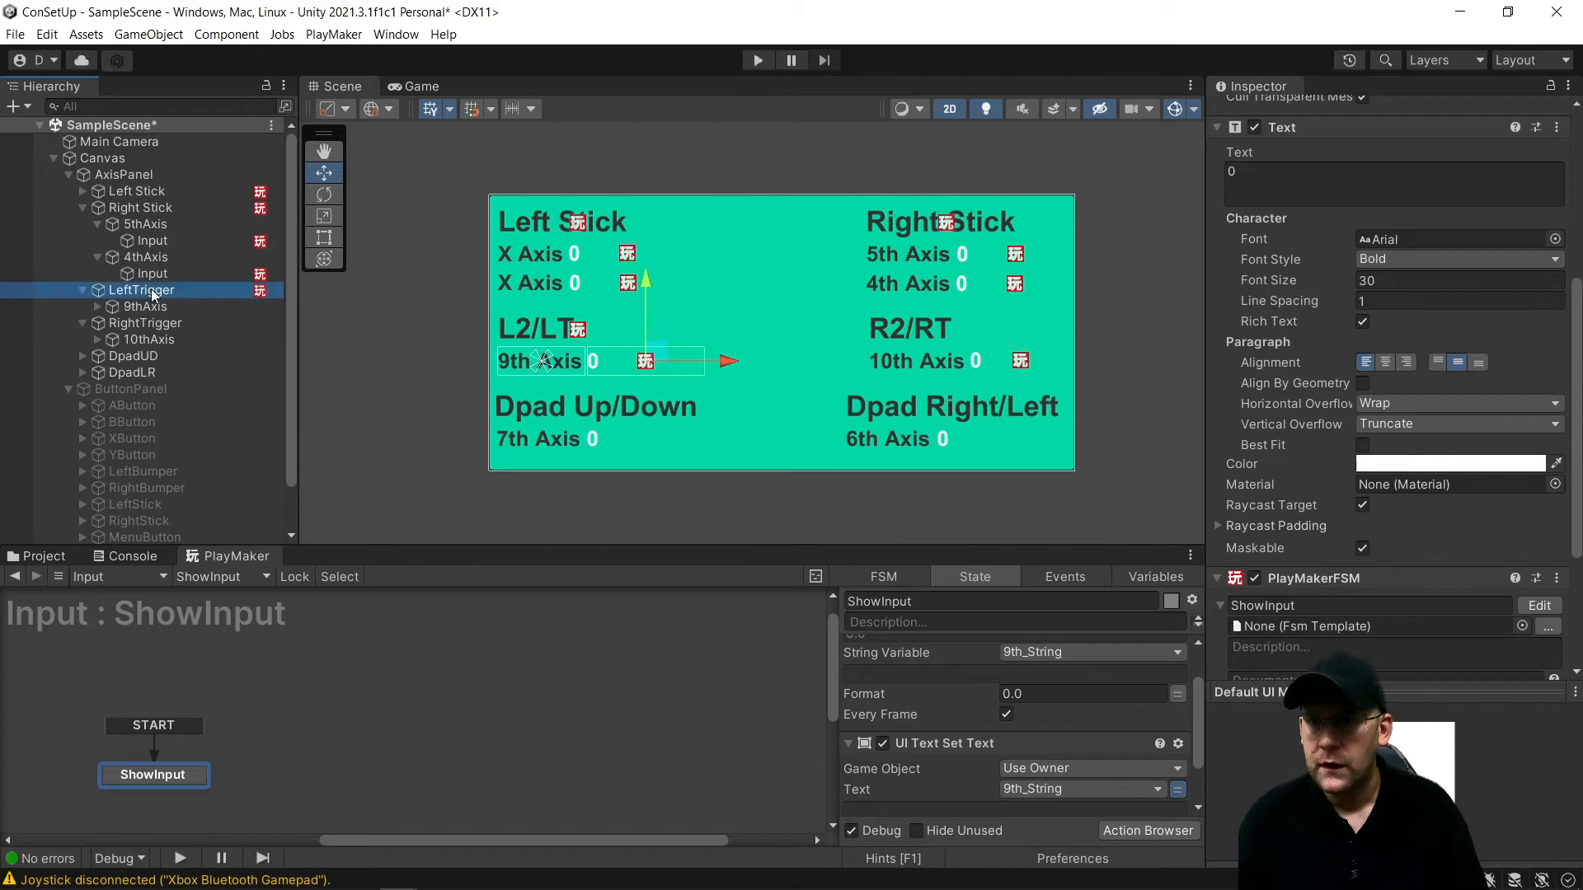
left_click(1557, 578)
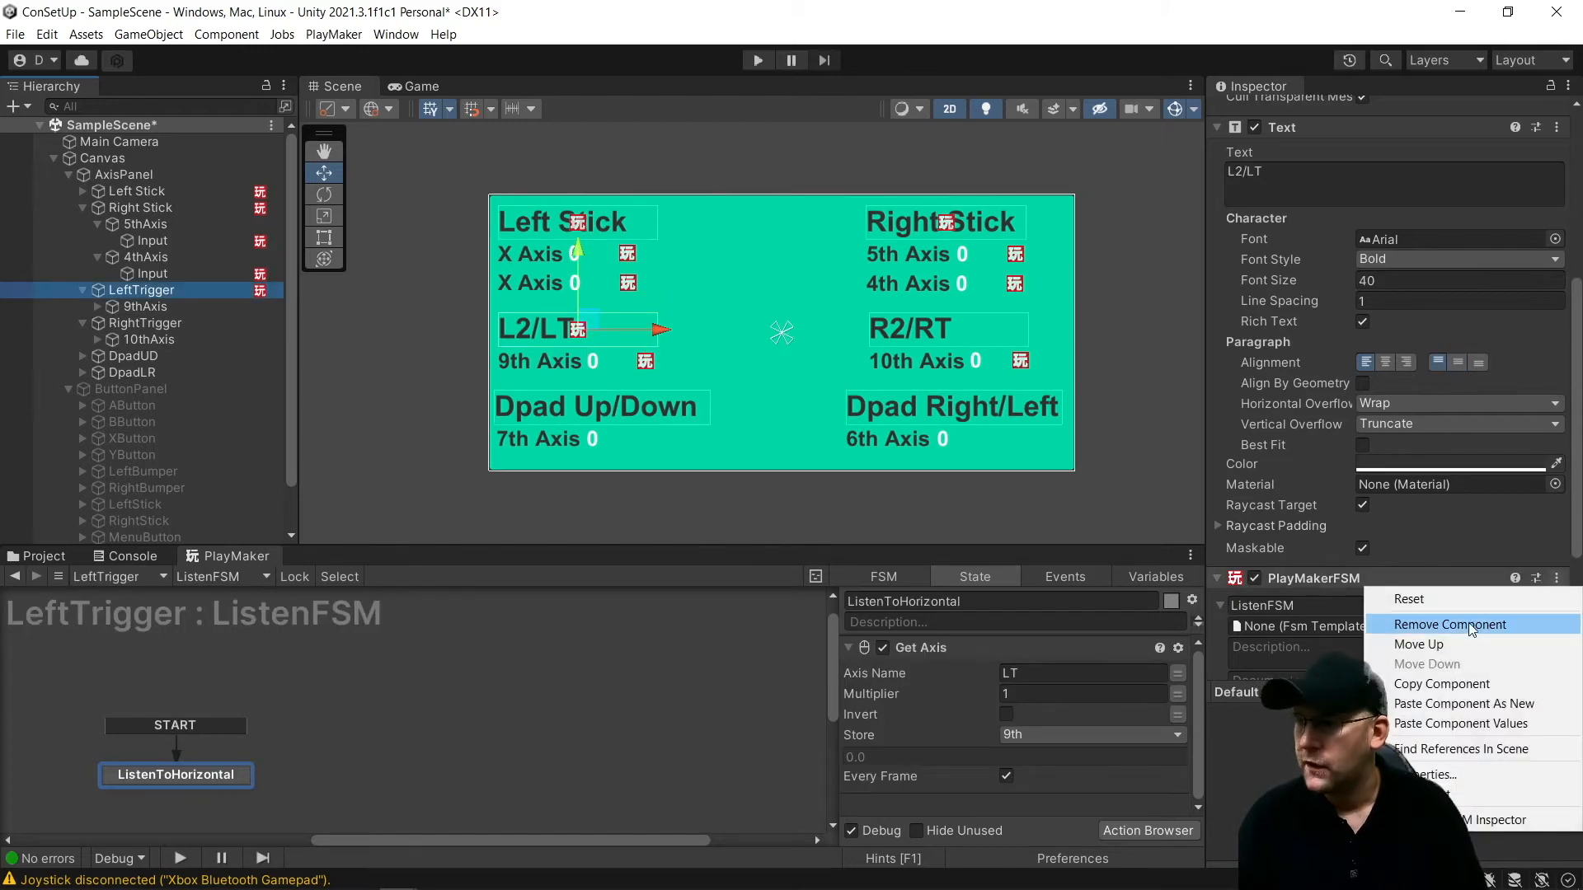
left_click(1441, 684)
left_click(144, 325)
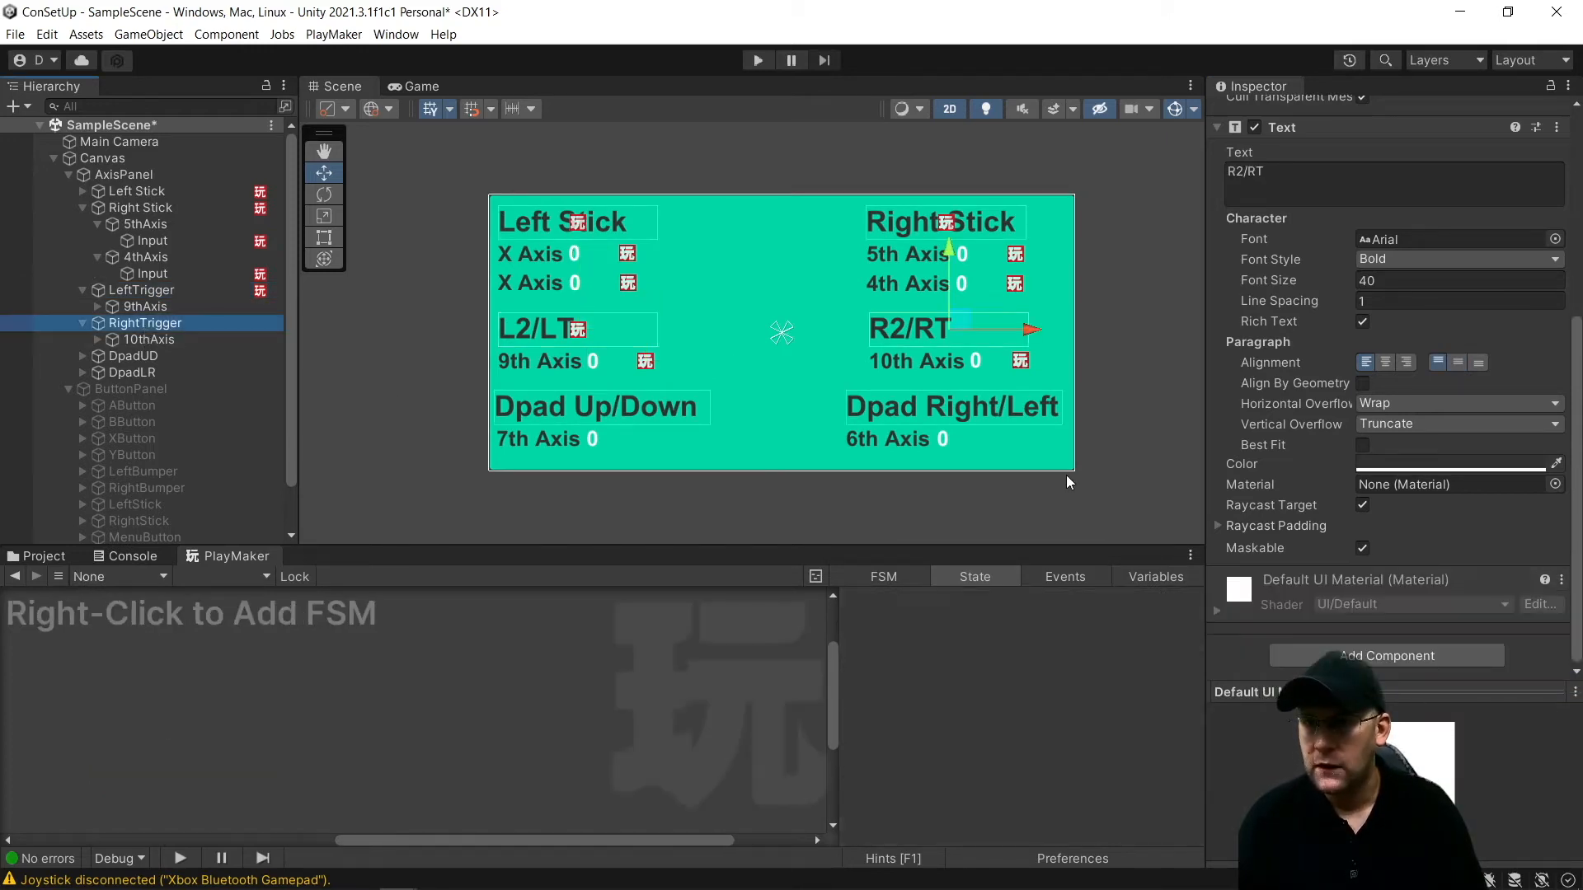
left_click(1556, 127)
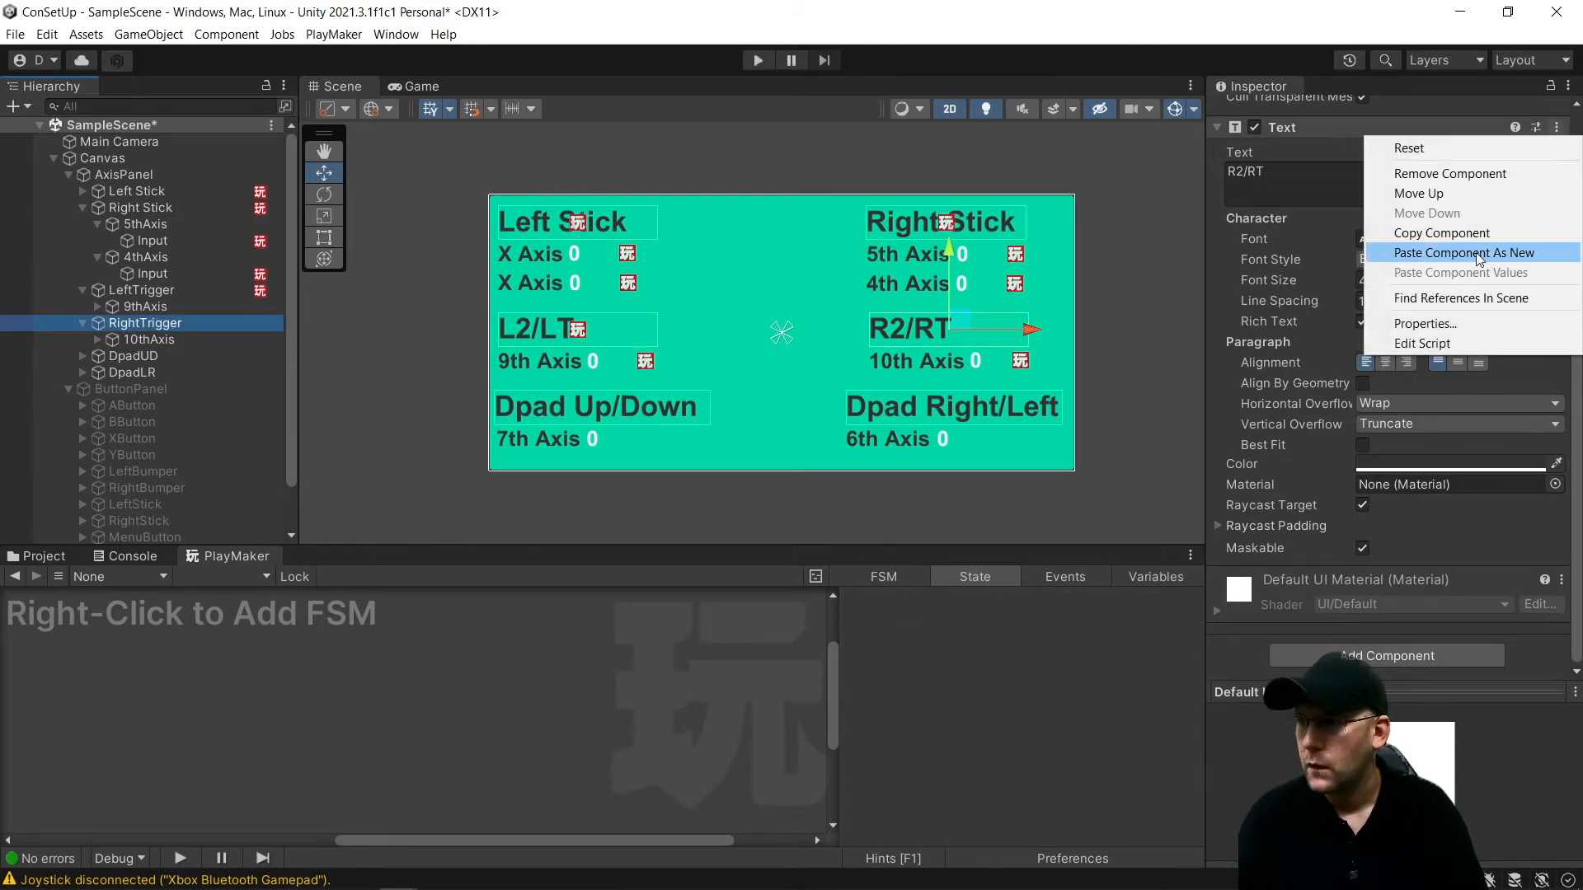
left_click(1478, 253)
In RightTrigger's Get Axis action, set the axis name to RT and store the result in the global variable 10th
left_click(1086, 674)
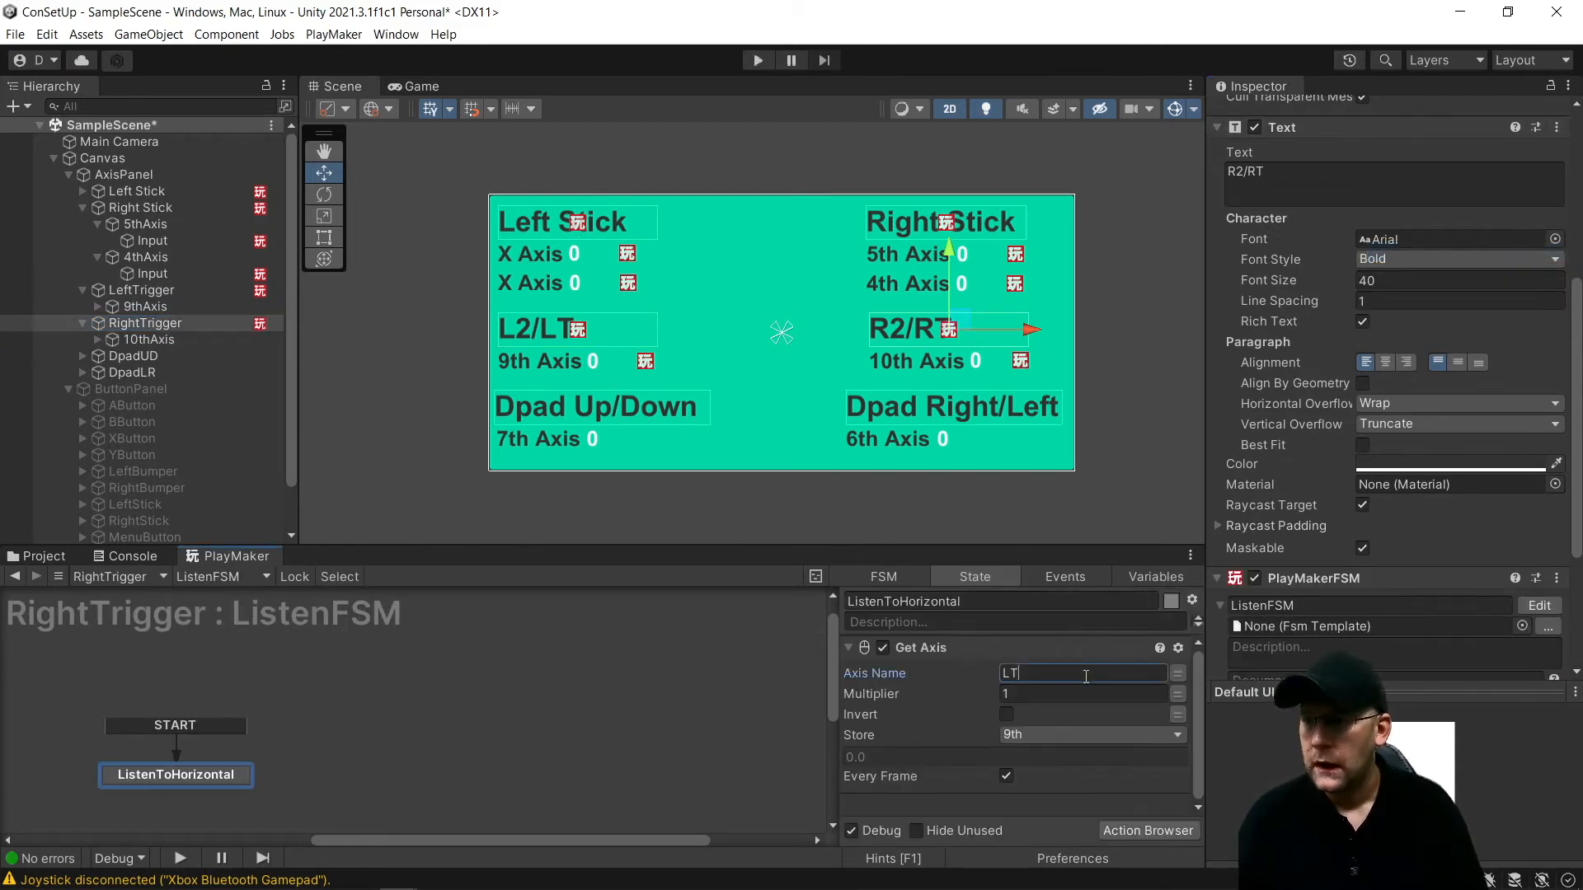
key("BackSpace")
key("BackSpace")
type("RT")
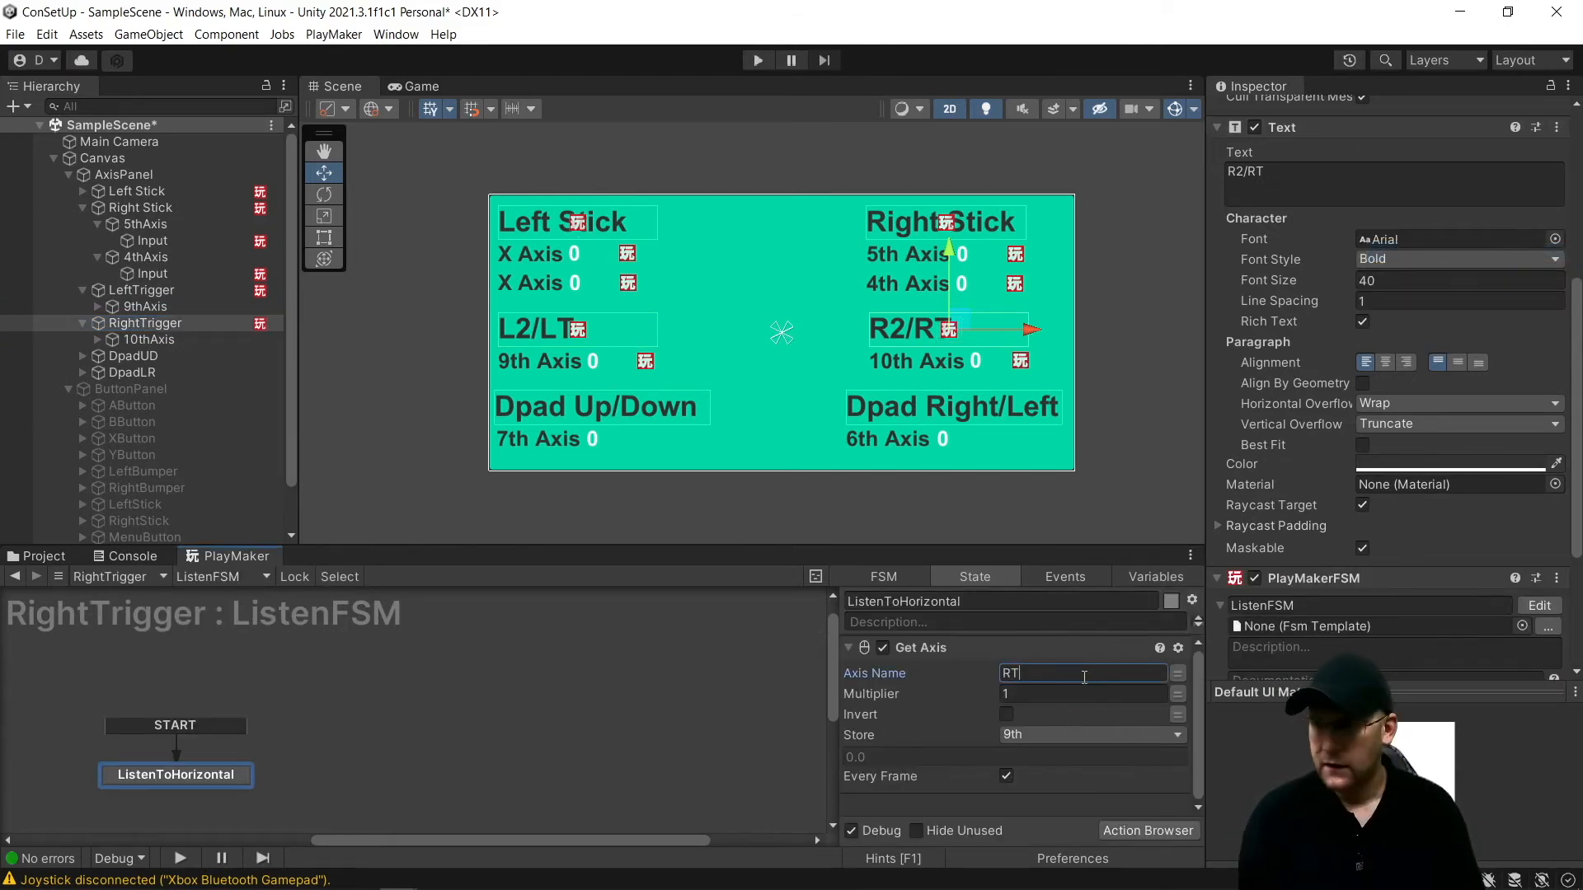
left_click(1062, 730)
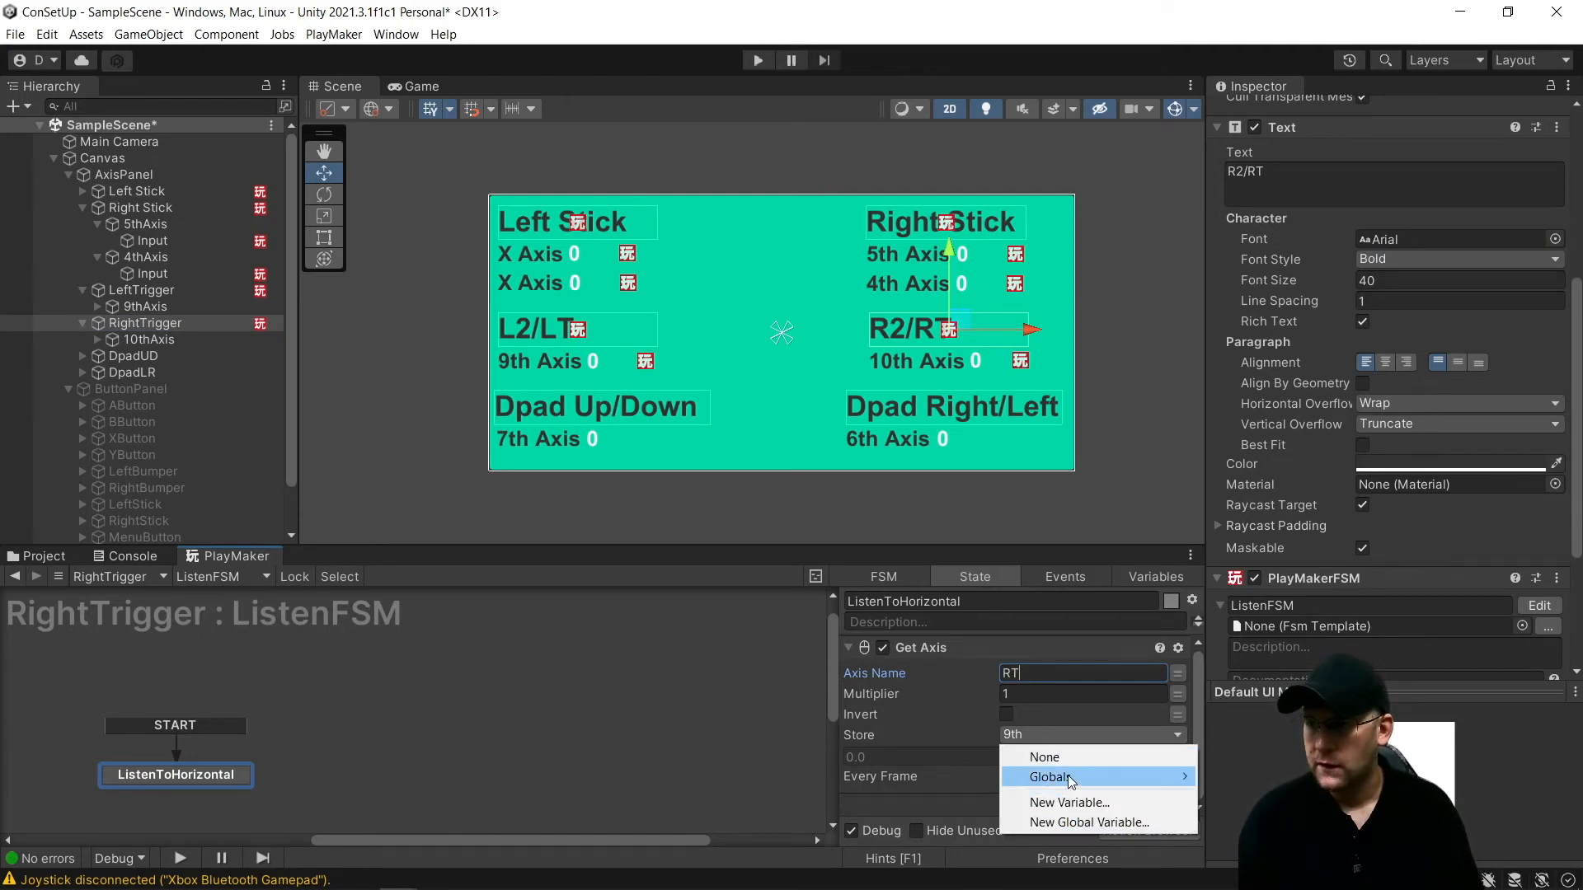
mouse_move(1070, 777)
left_click(1250, 777)
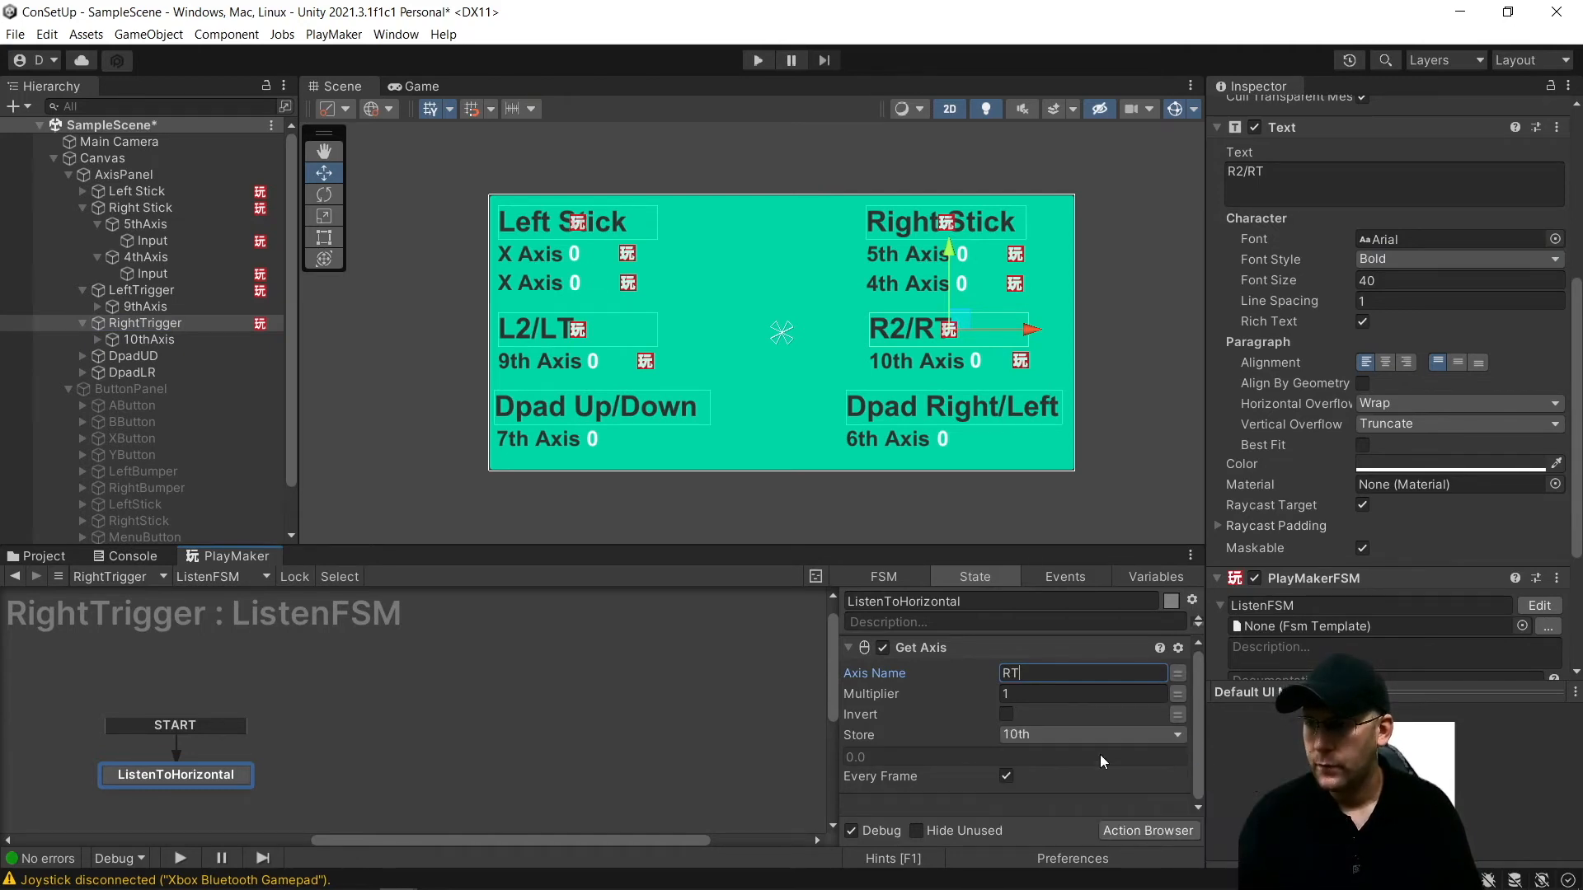
Run the scene in play mode to check the trigger axis readouts, and stop it again
left_click(595, 750)
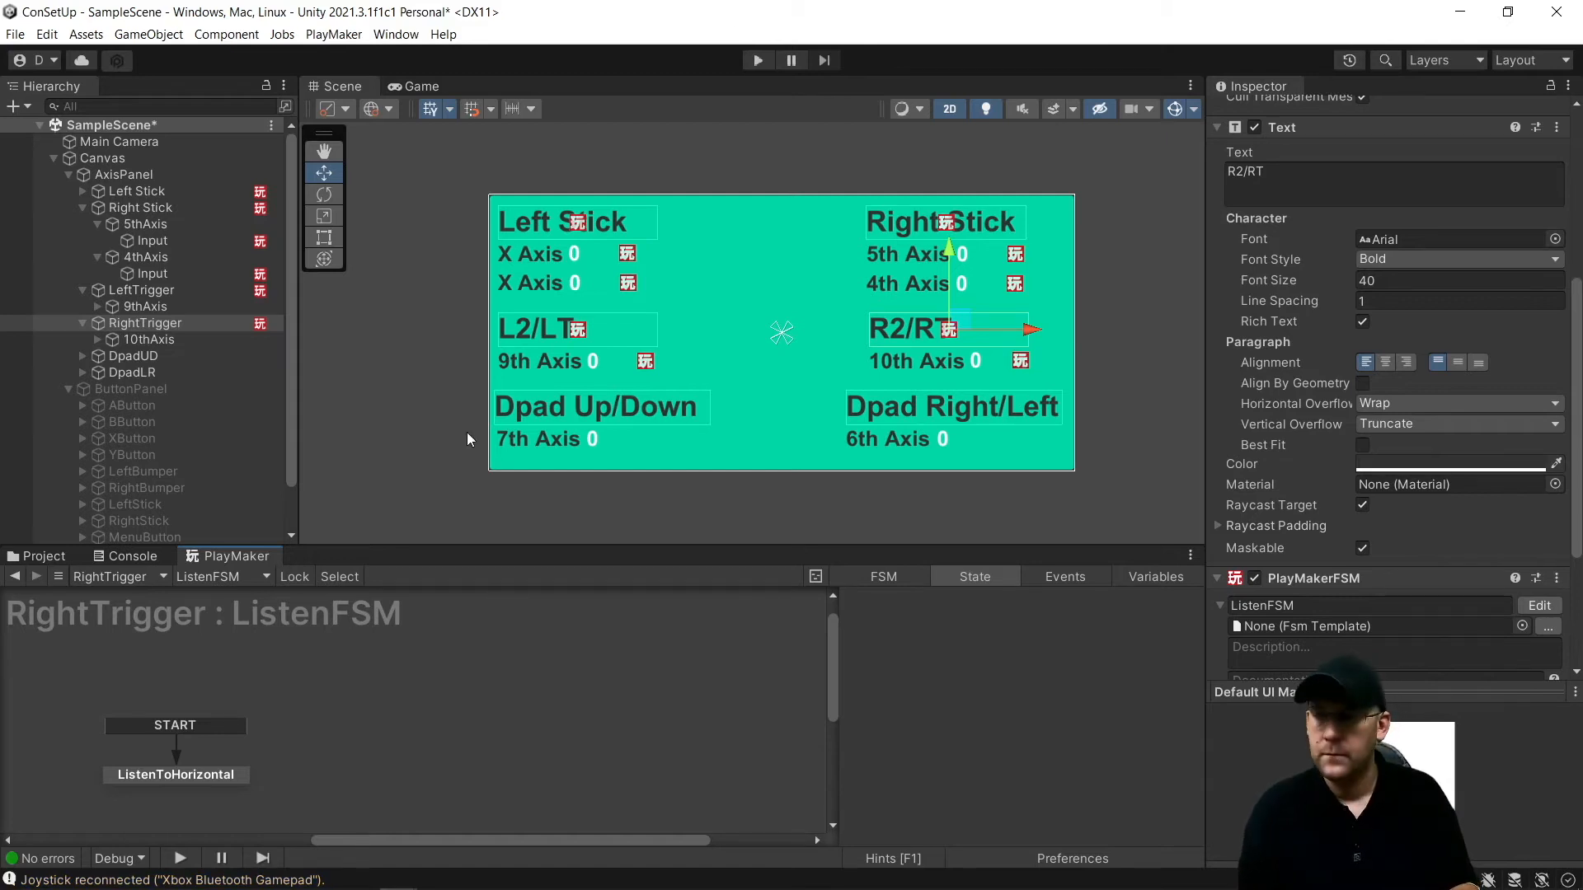
left_click(758, 60)
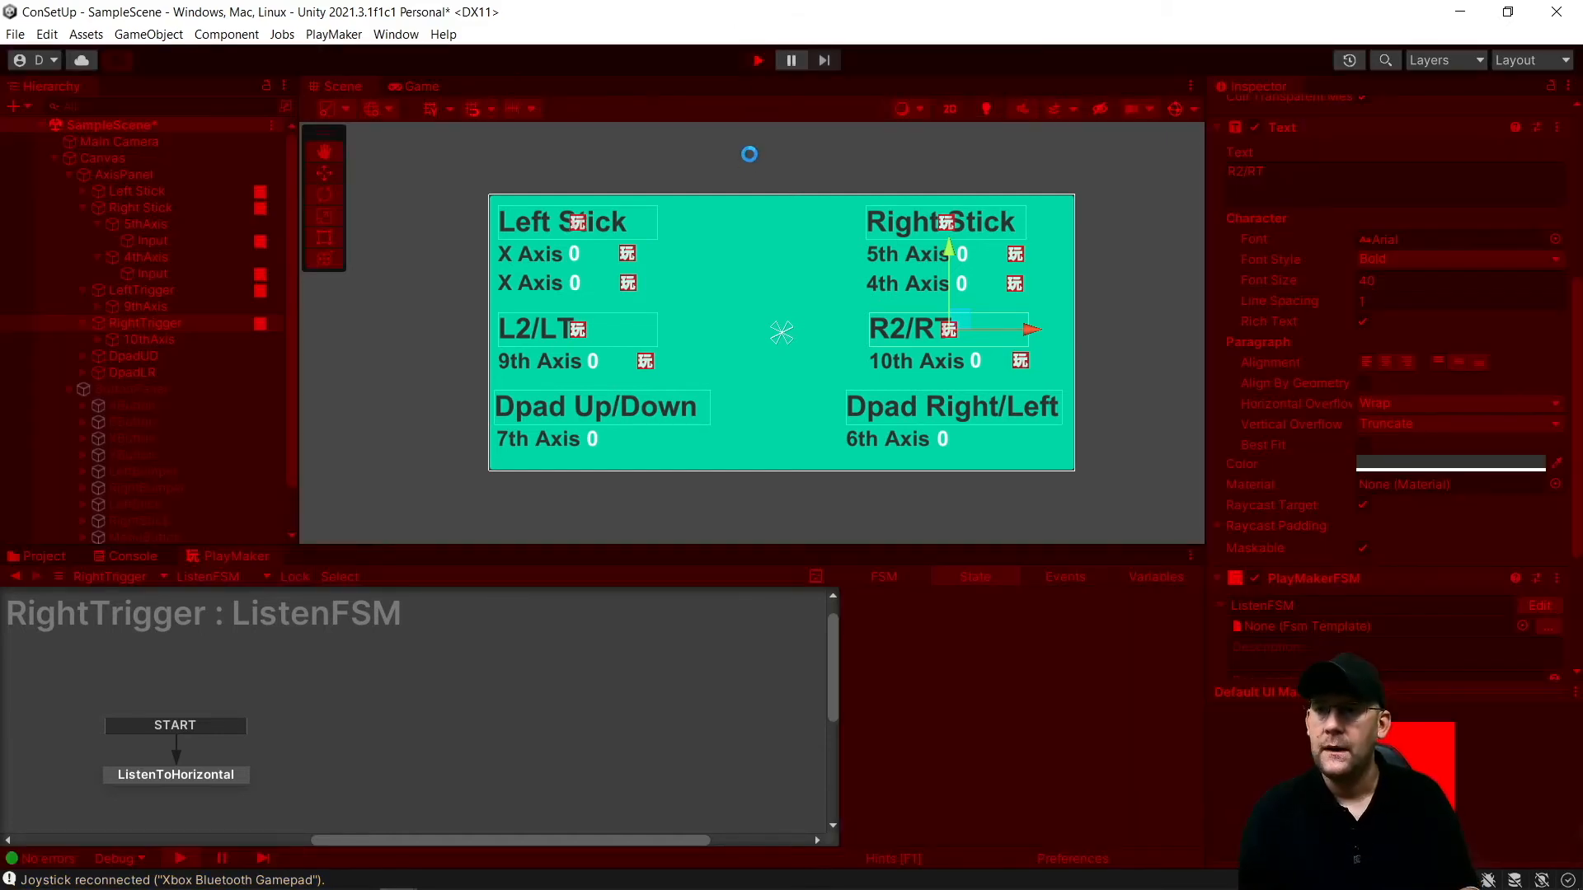
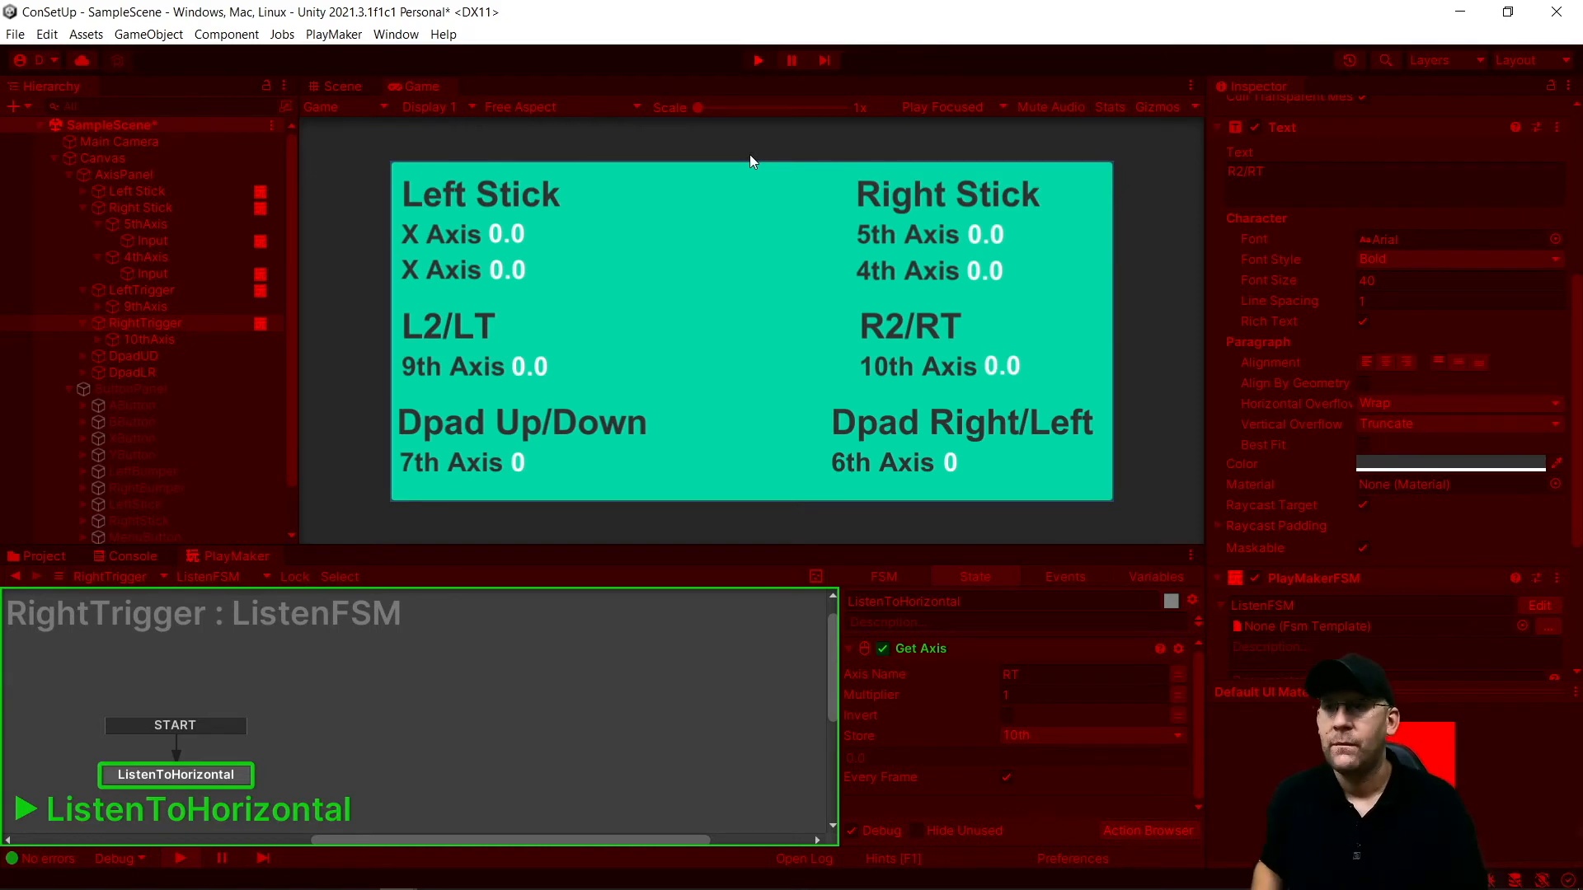
left_click(764, 59)
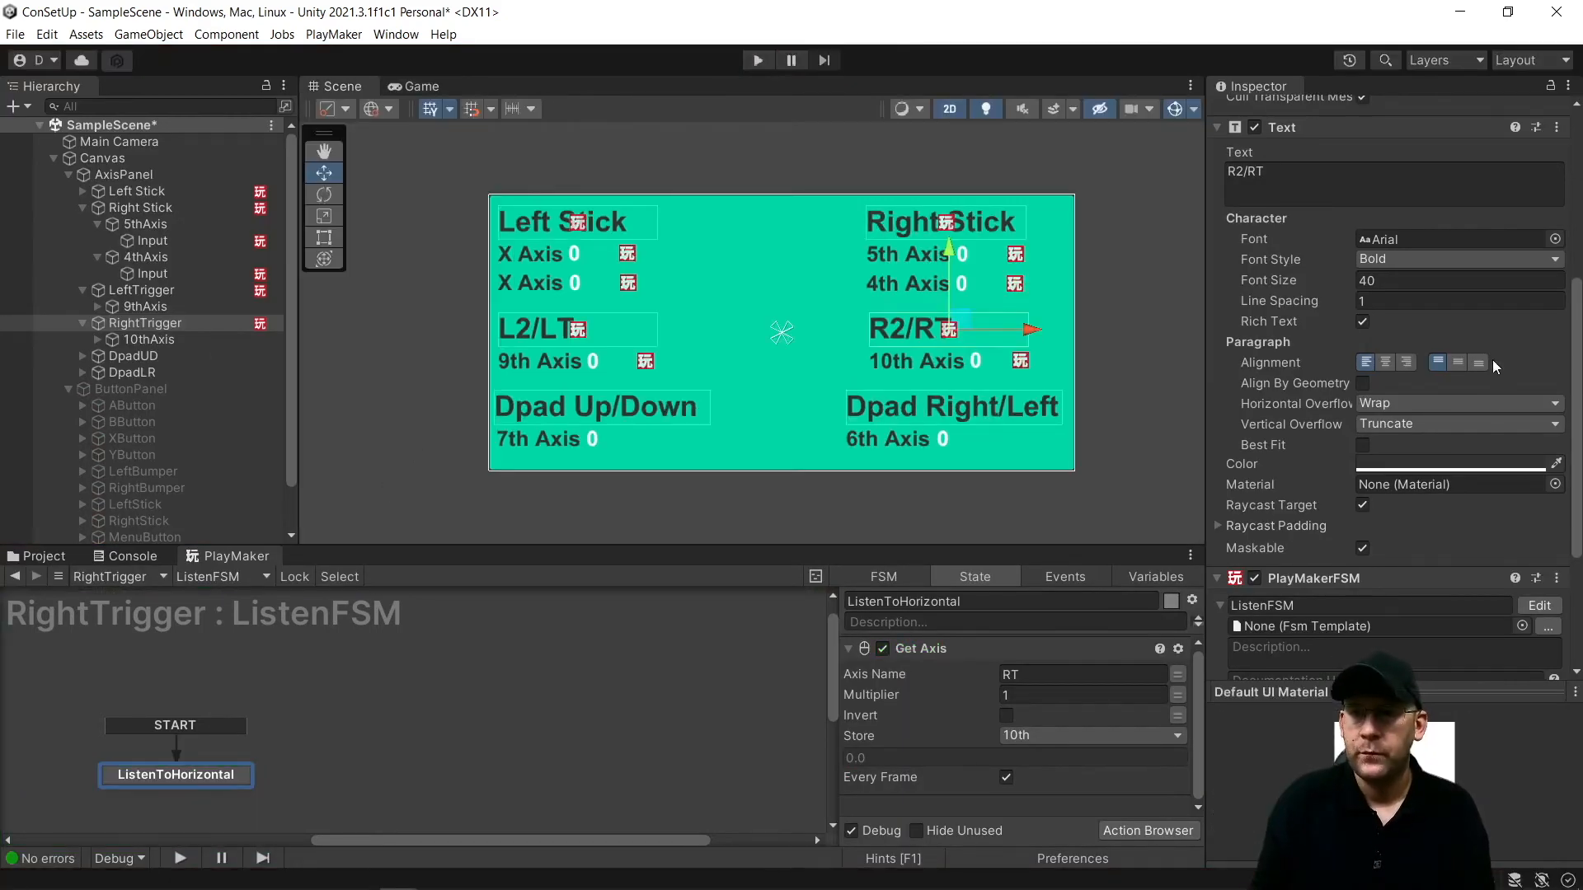
Paste the copied PlayMakerFSM component as new onto both DpadUD and DpadLR
left_click(132, 355)
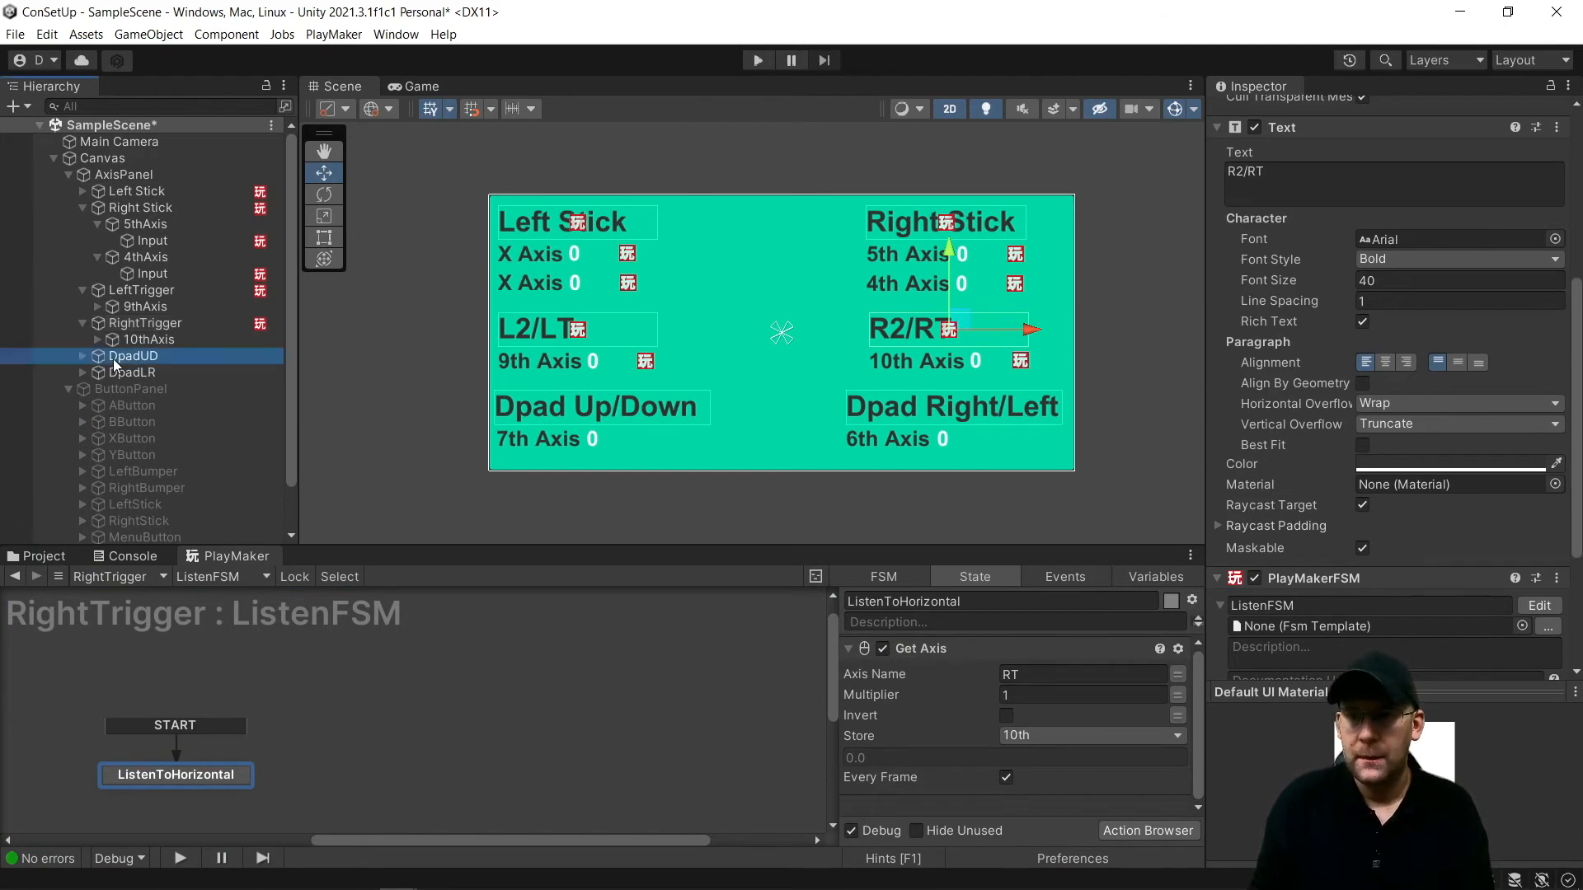
left_click(1557, 127)
left_click(1488, 254)
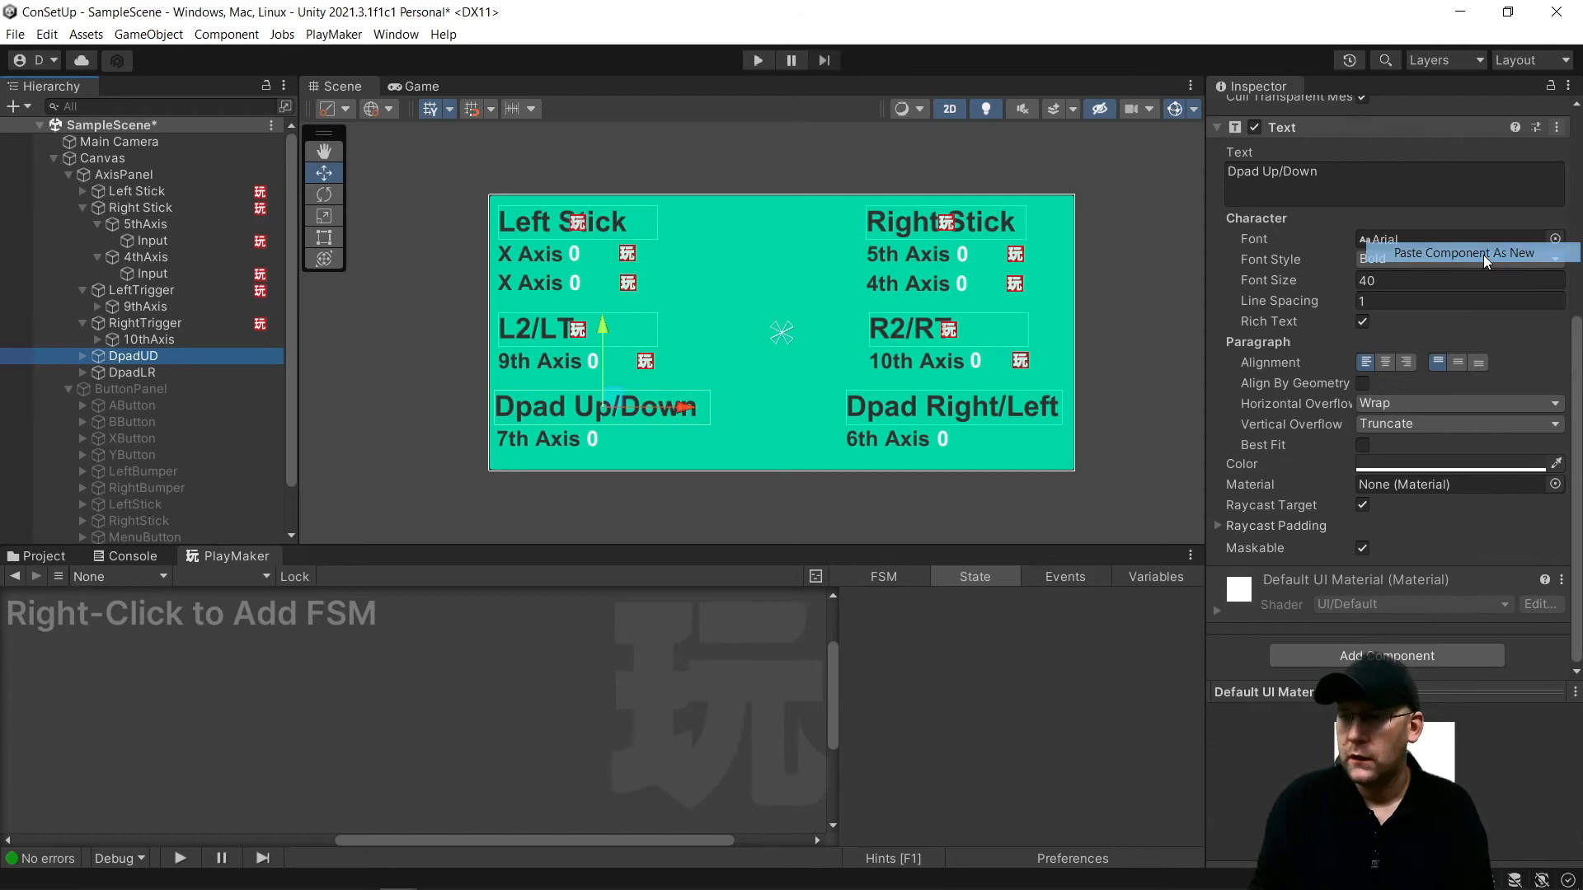
left_click(134, 373)
left_click(1557, 127)
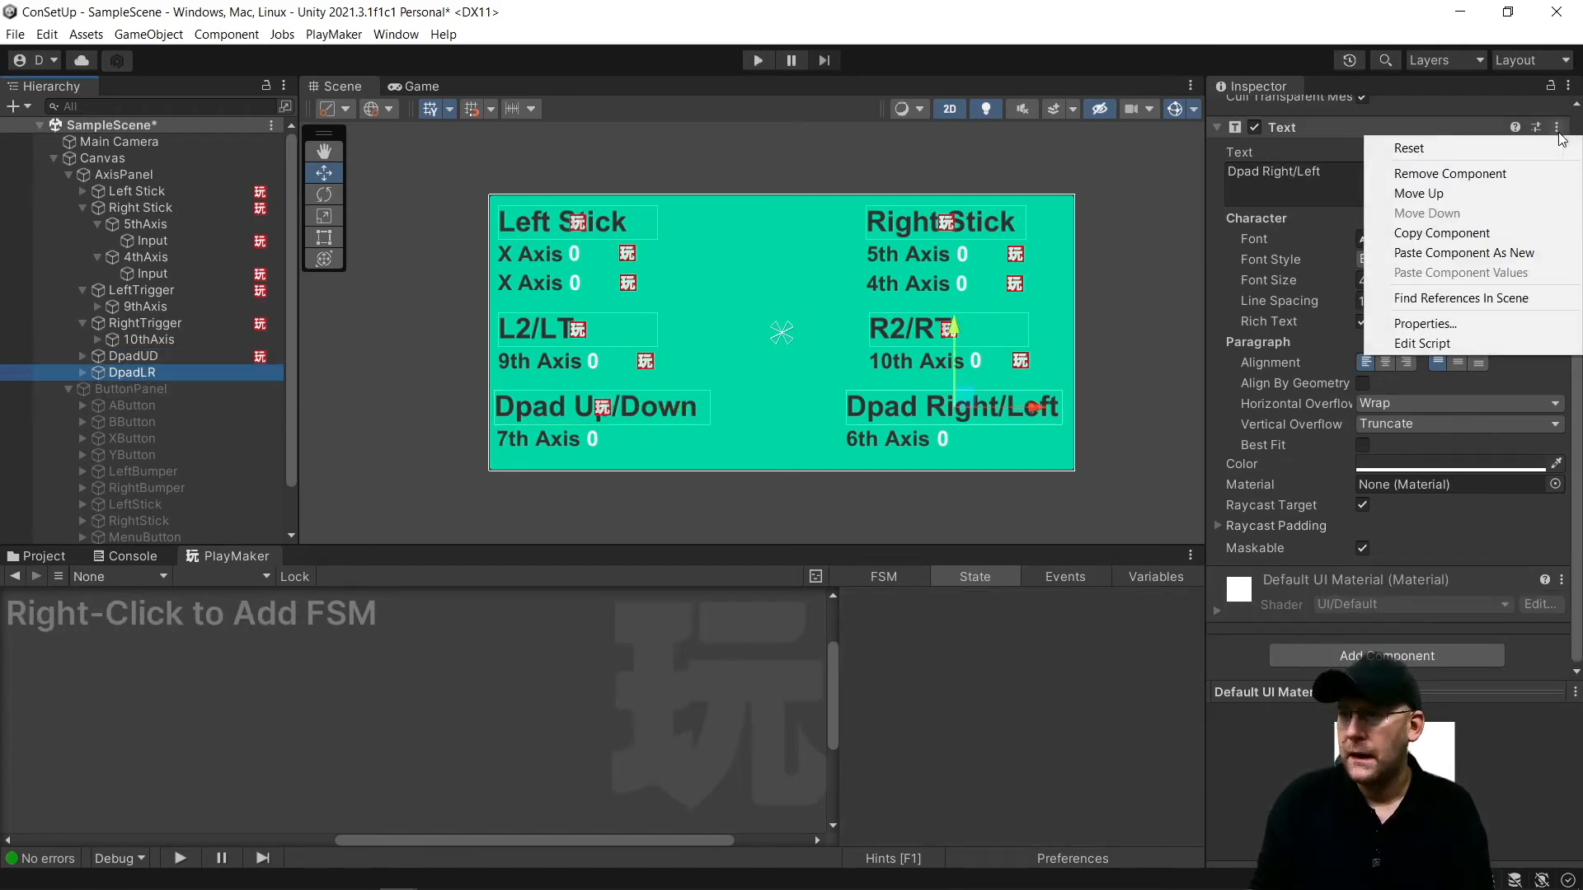
left_click(1491, 252)
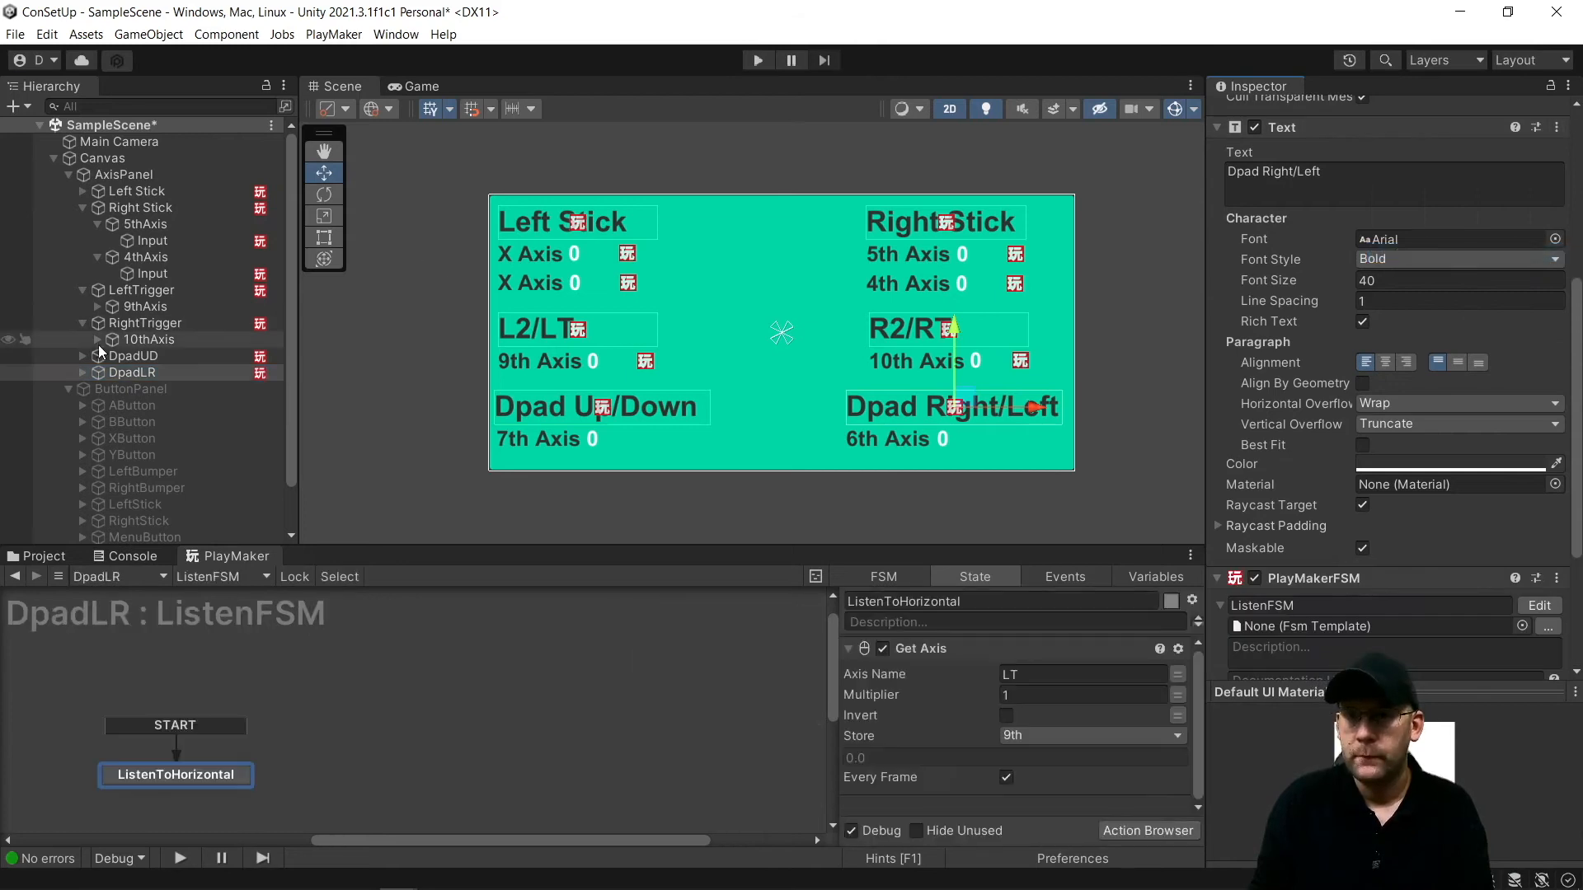
In DpadUD's Get Axis action, set the axis name to DUD and store the result in a new global variable 7th
left_click(133, 356)
left_click(1055, 675)
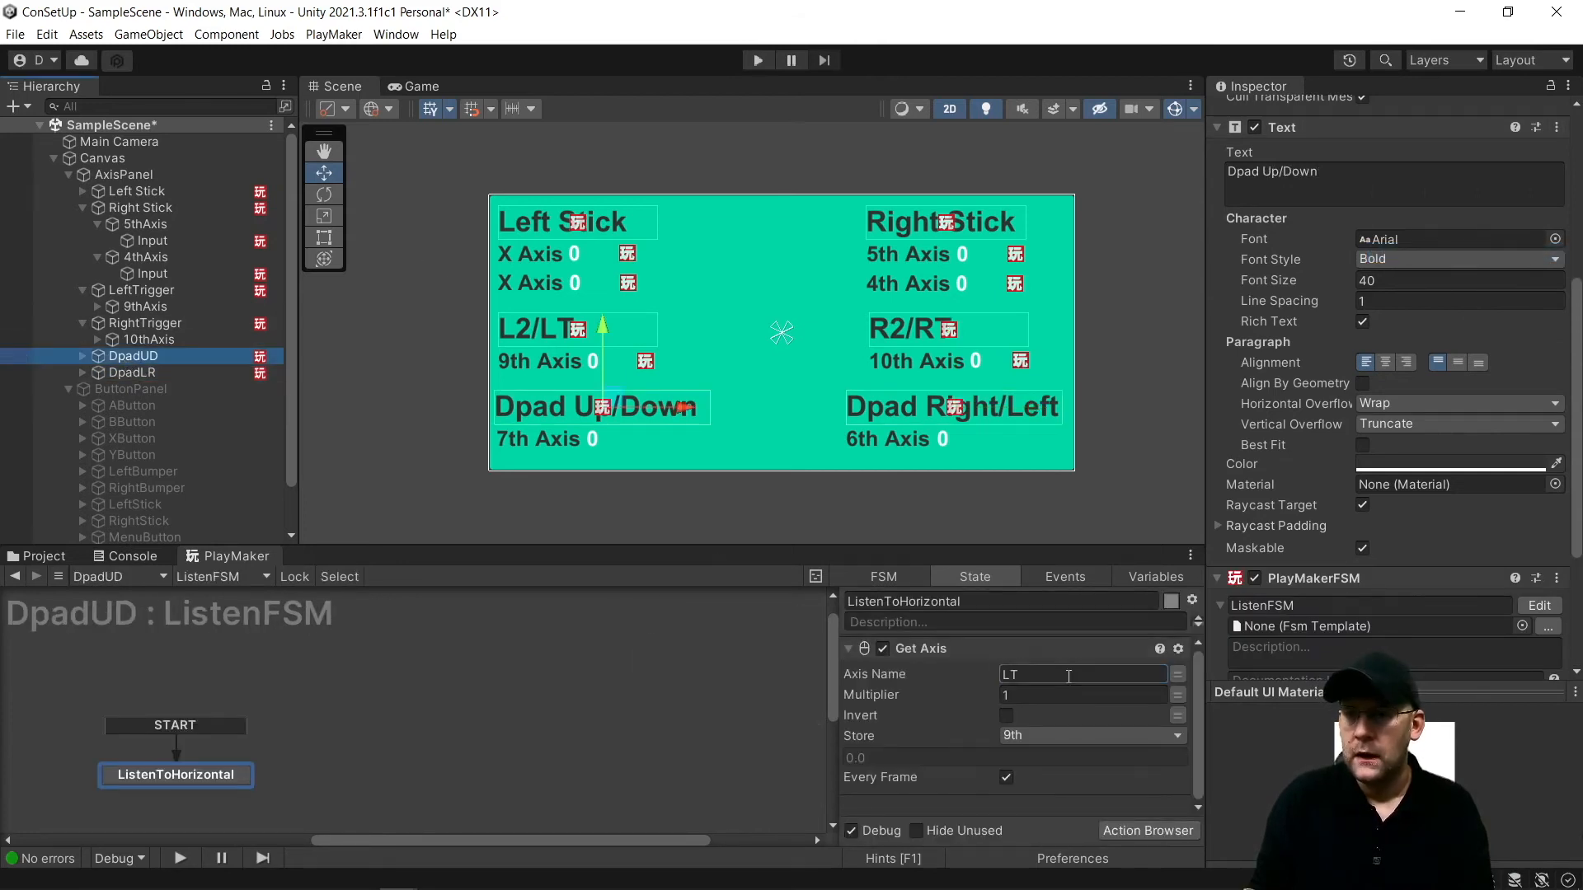
type("DUD")
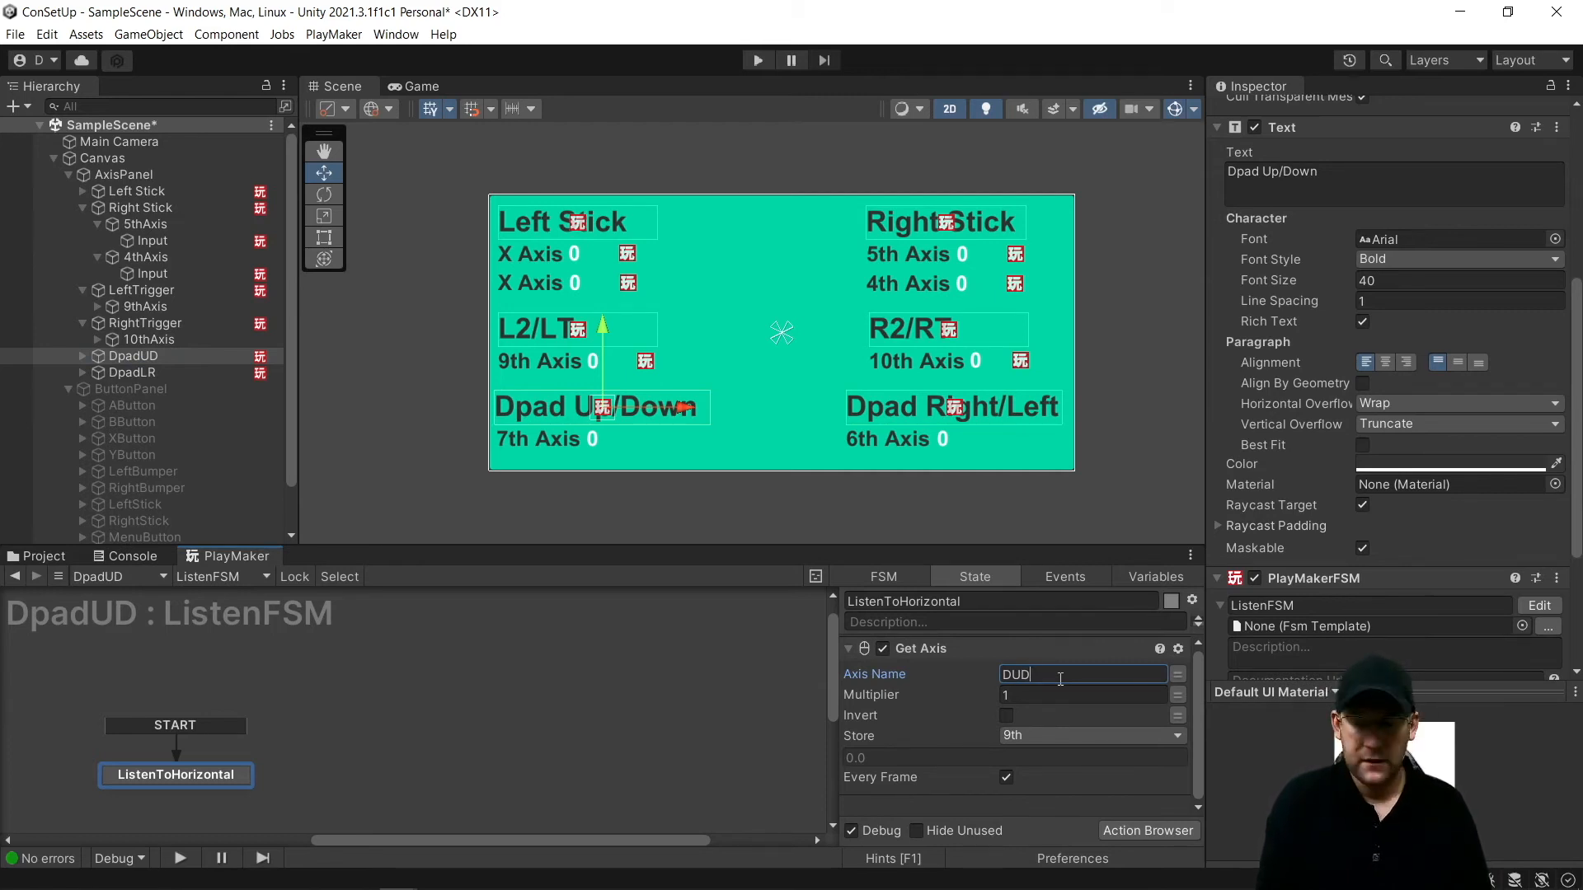
left_click(1054, 733)
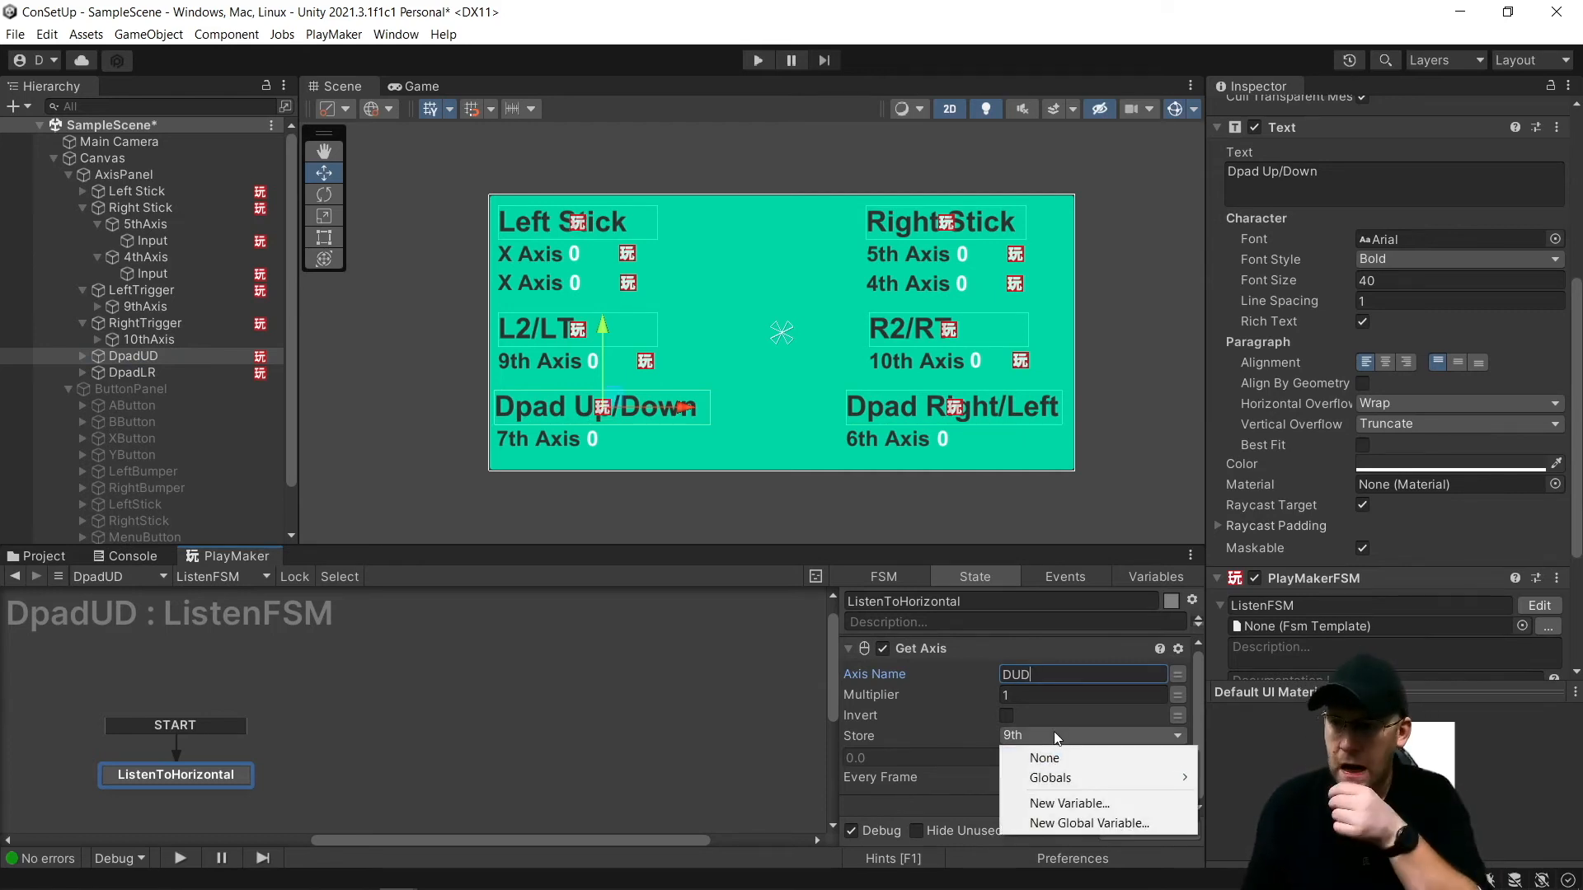
left_click(1061, 824)
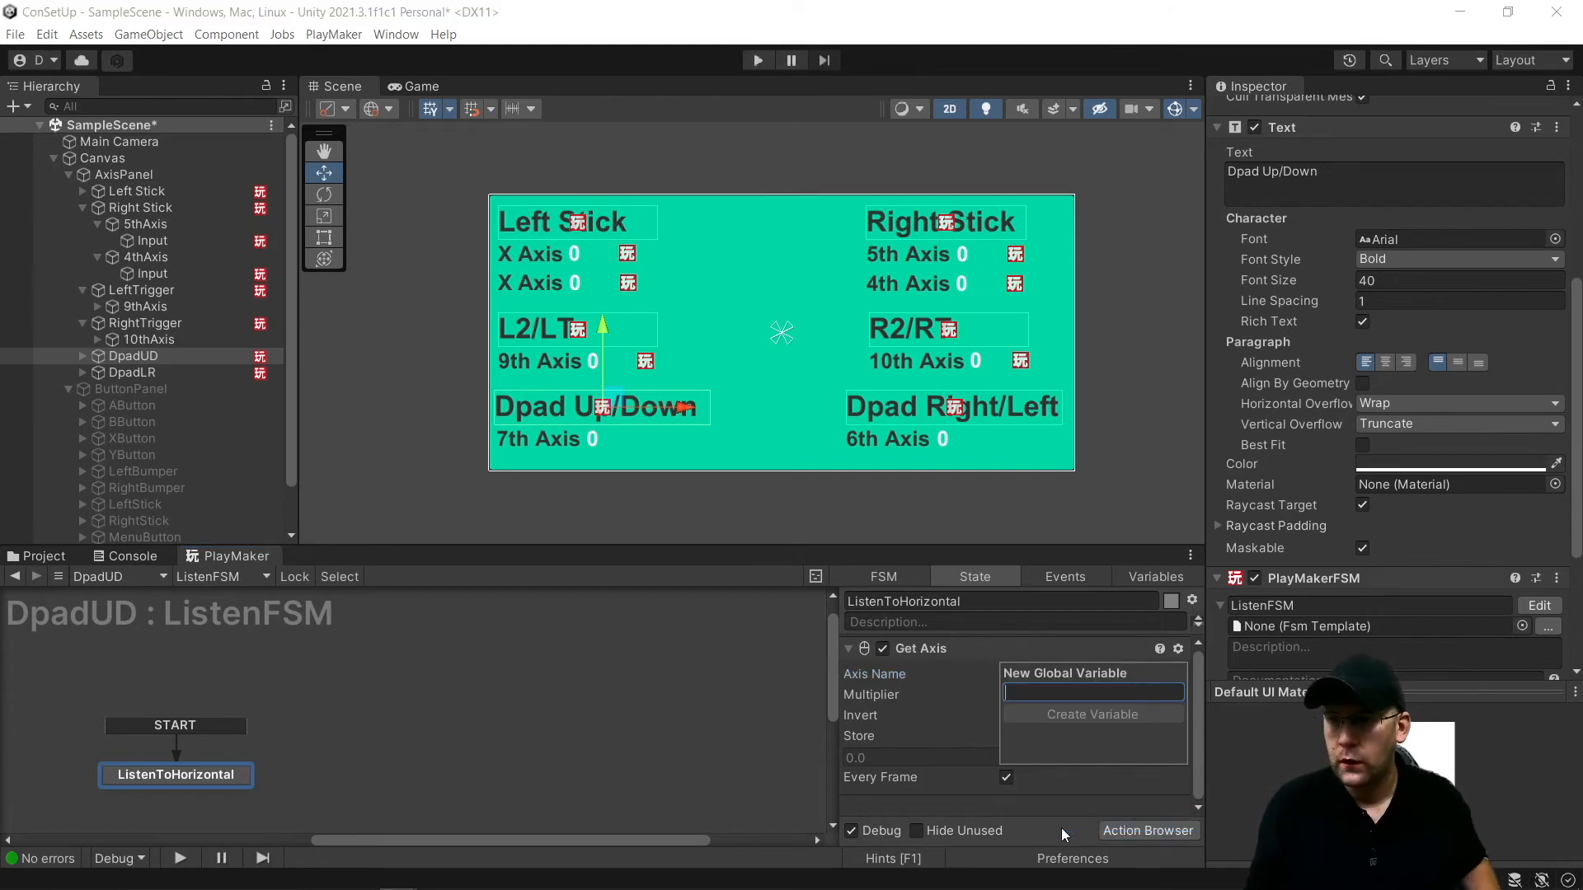
type("7th")
key("Return")
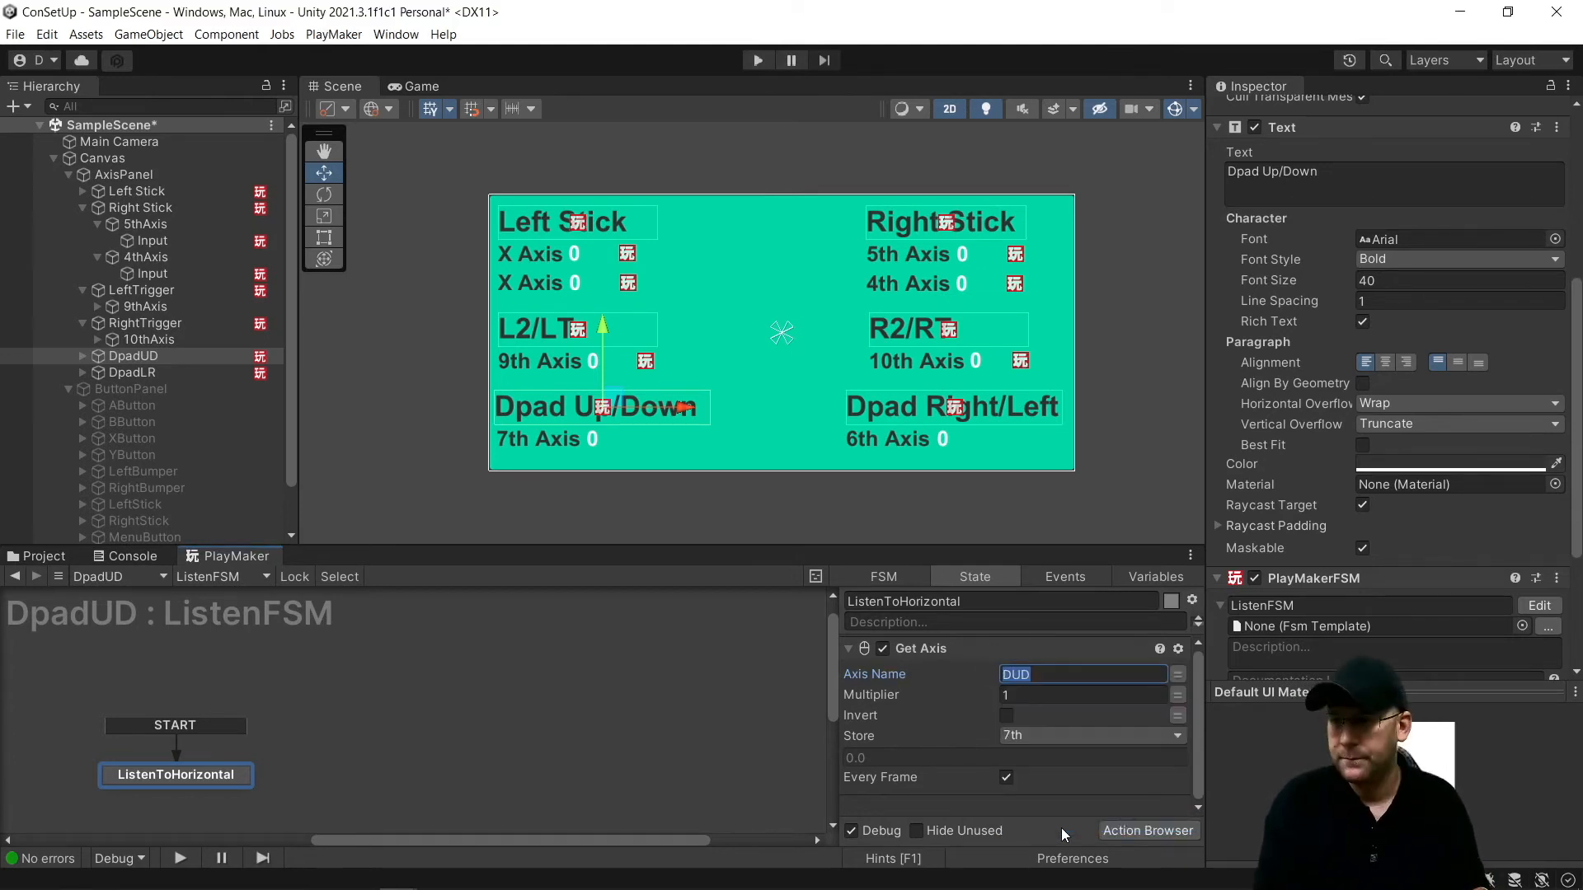
In DpadLR's Get Axis action, set the axis name to DLR and store the result in a new global variable 6th
left_click(132, 372)
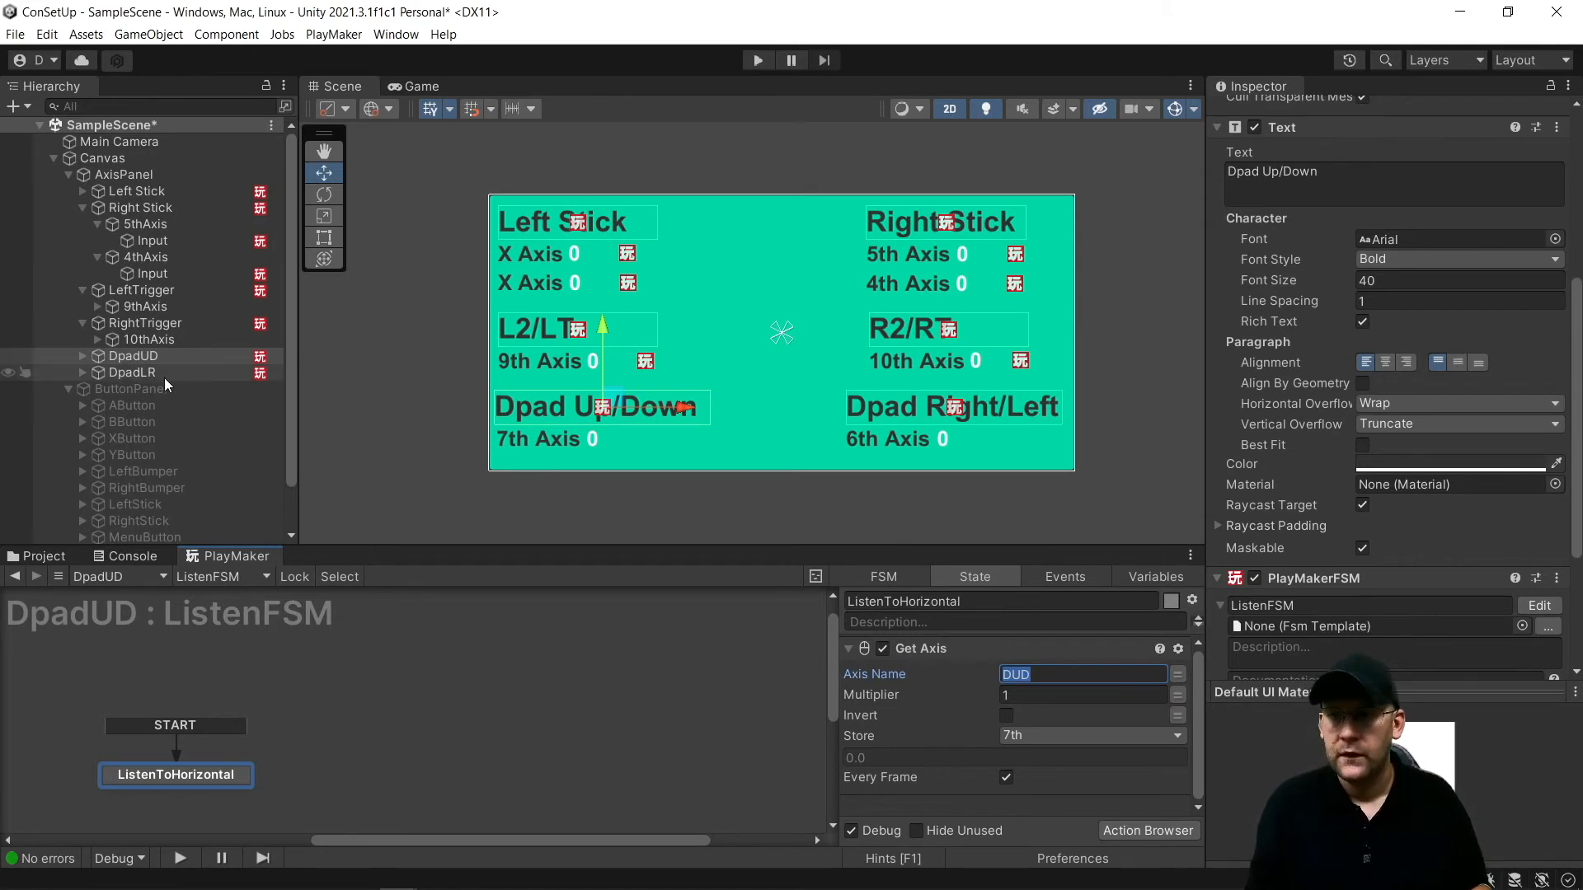
left_click(1050, 676)
type("DLR")
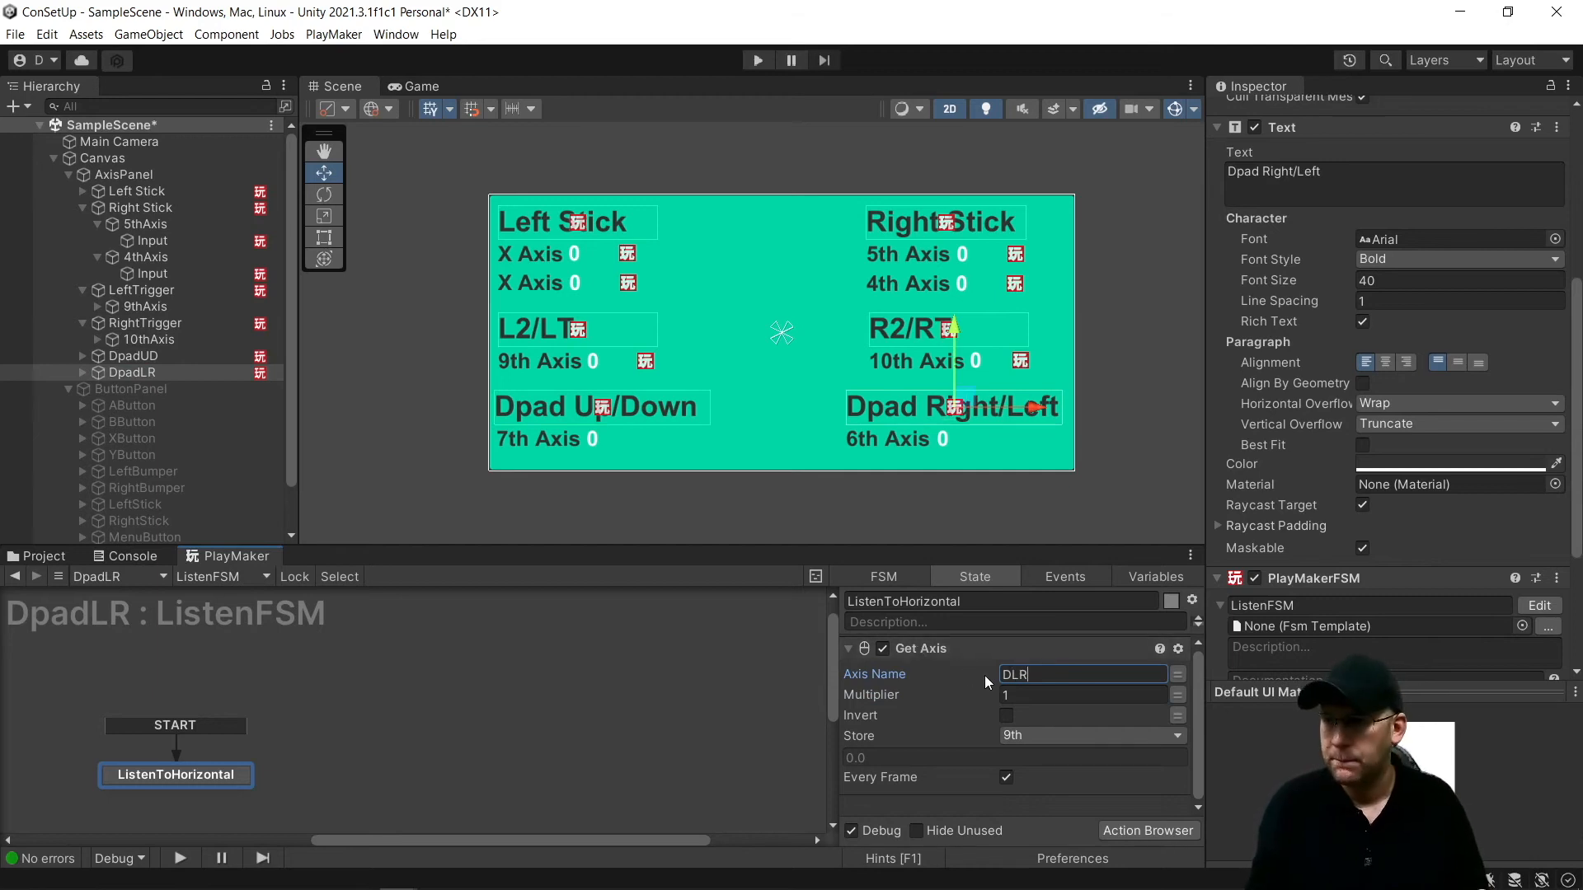
left_click(1051, 736)
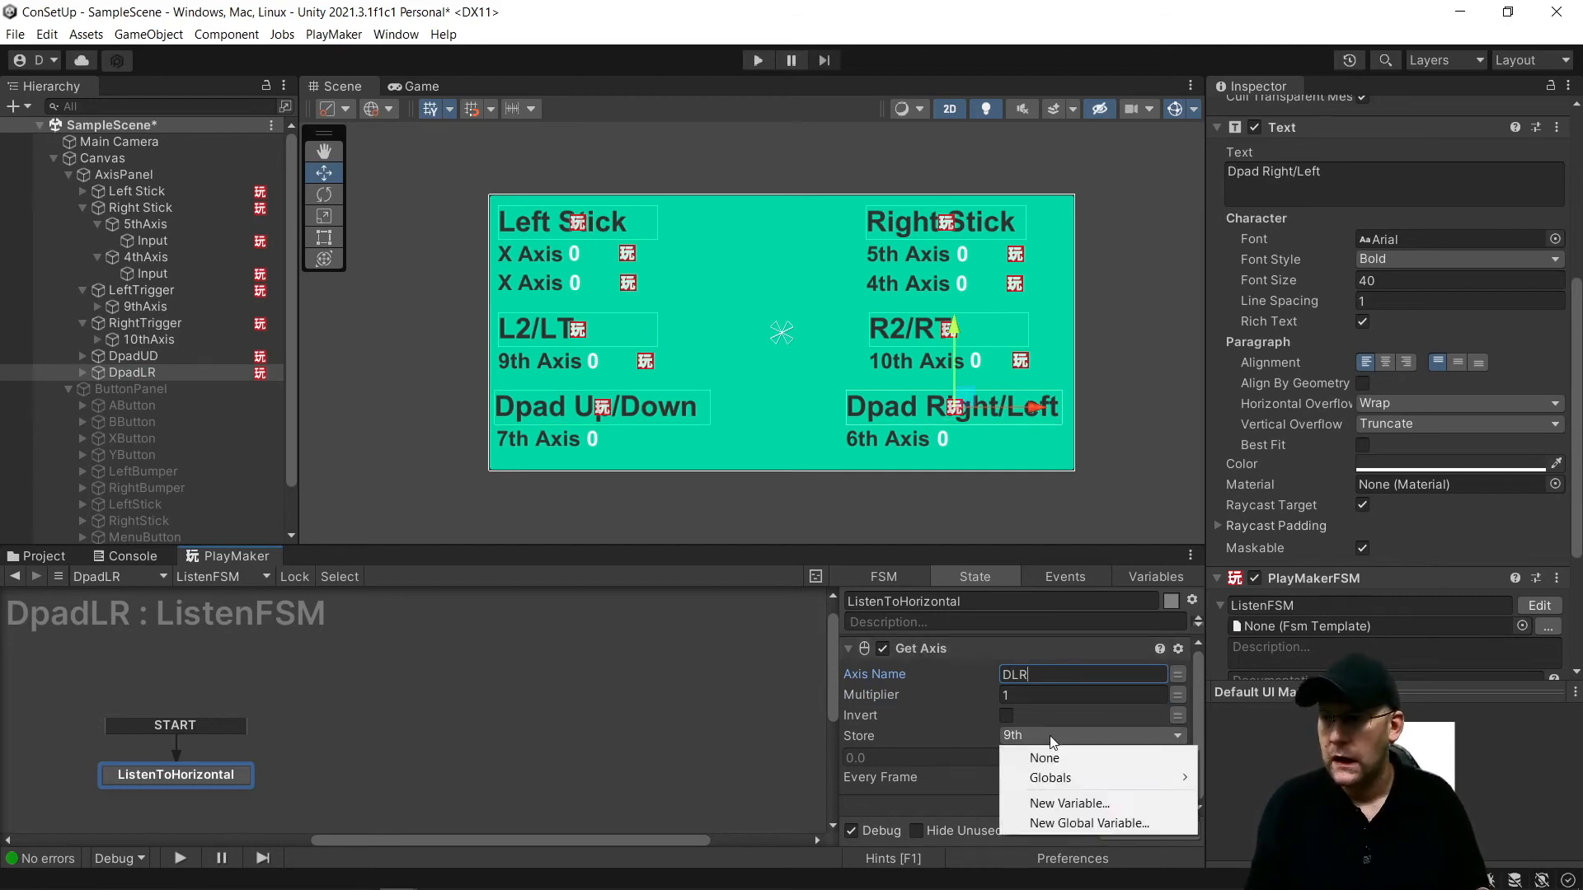
left_click(1065, 828)
type("6th")
key("Return")
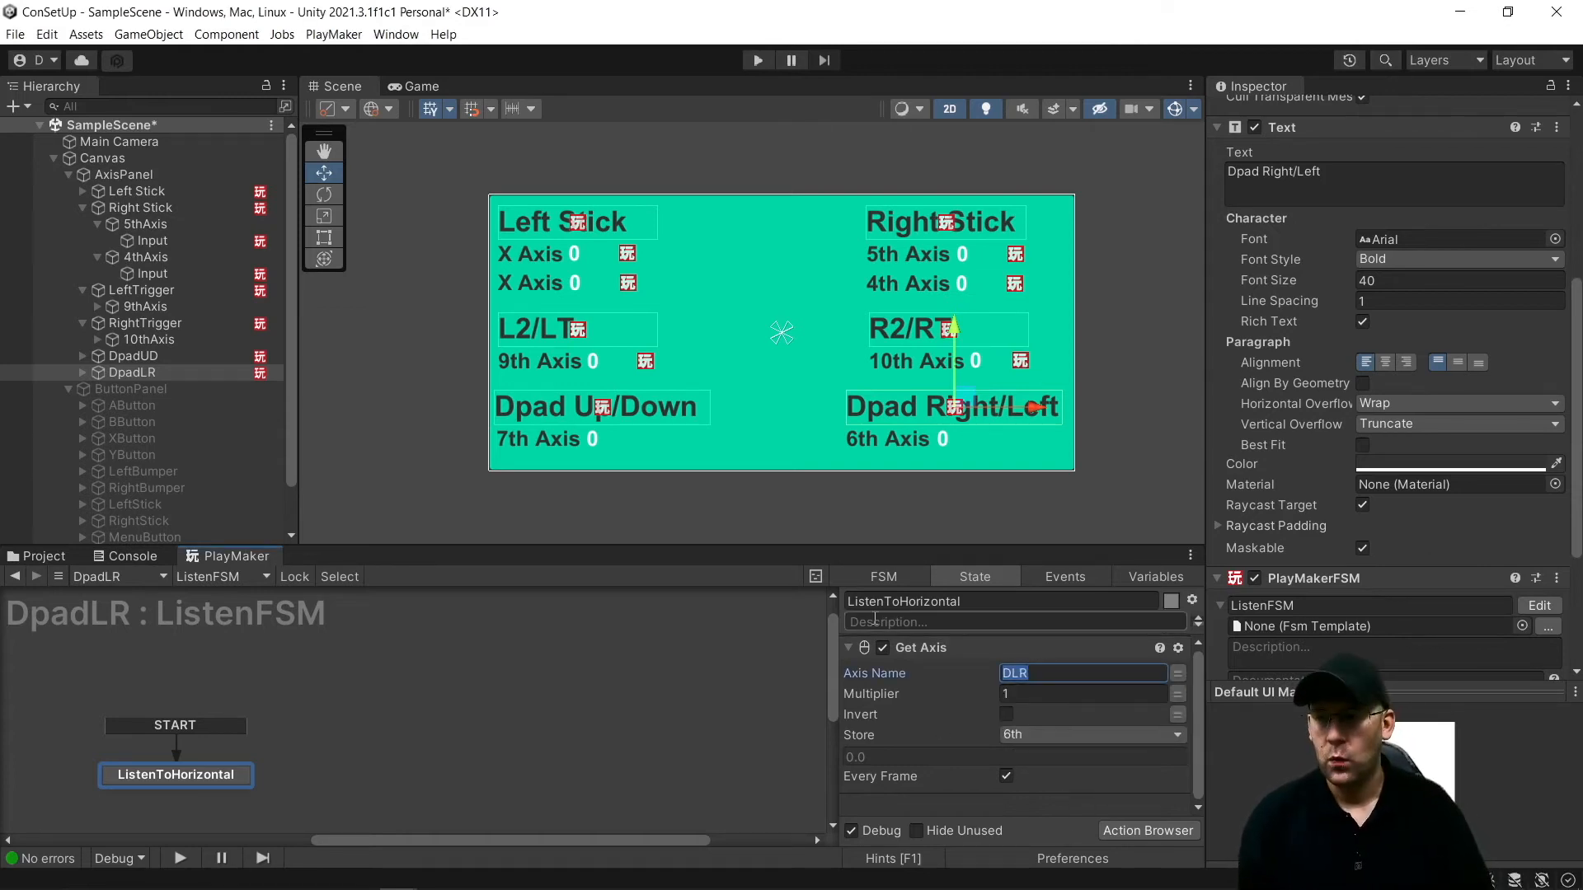
left_click(846, 649)
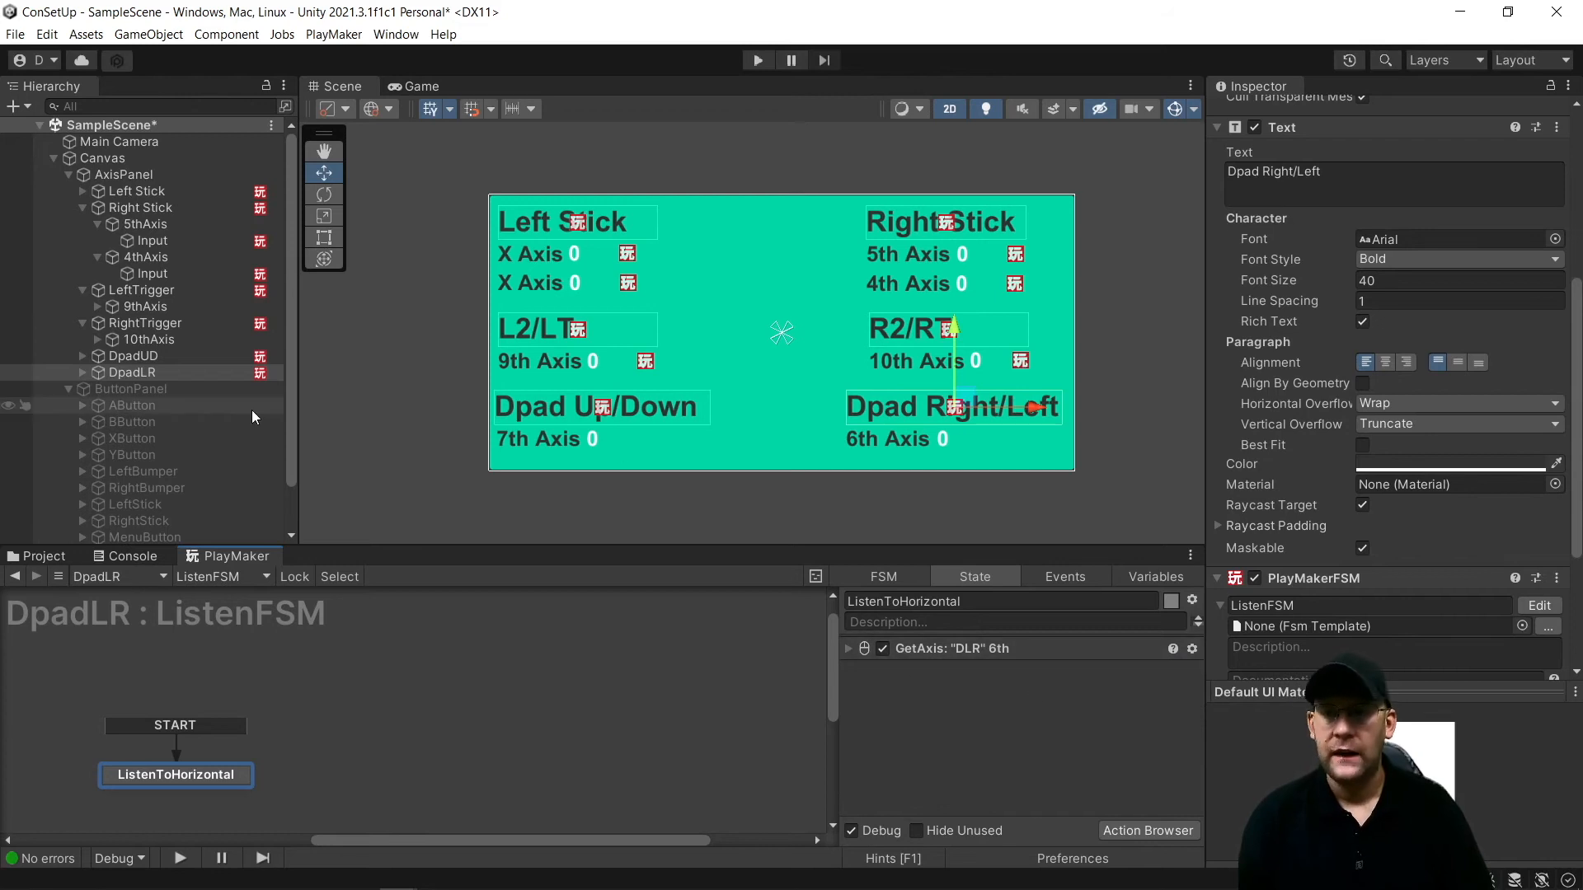
Copy the ShowInput PlayMakerFSM component from 4thAxis's Input and paste it as new onto the Input under DpadUD's 7thAxis
left_click(83, 357)
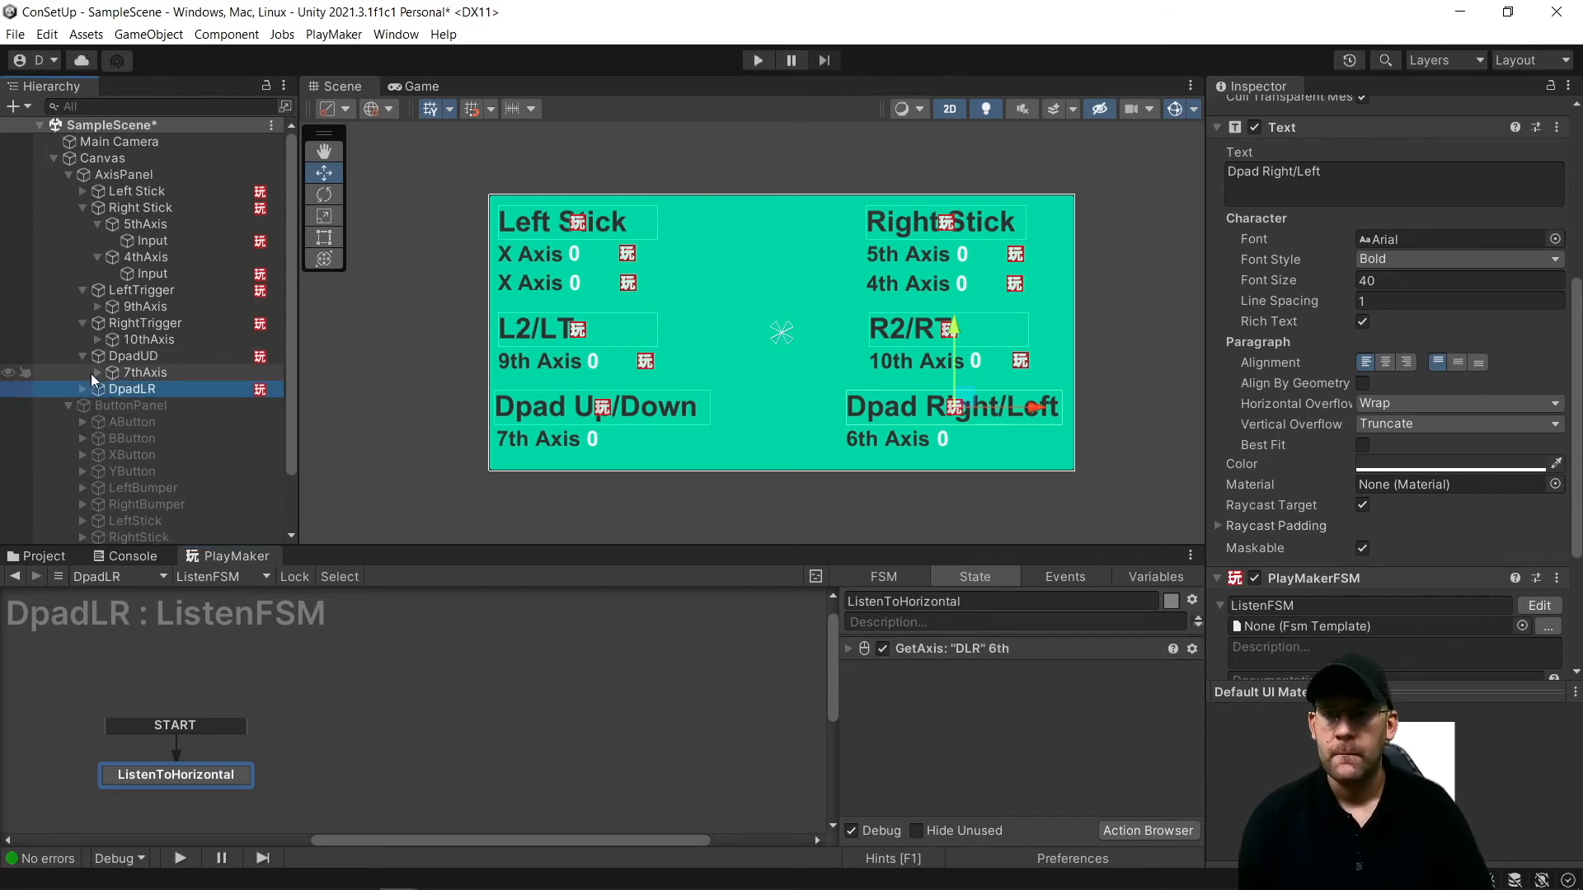
left_click(152, 273)
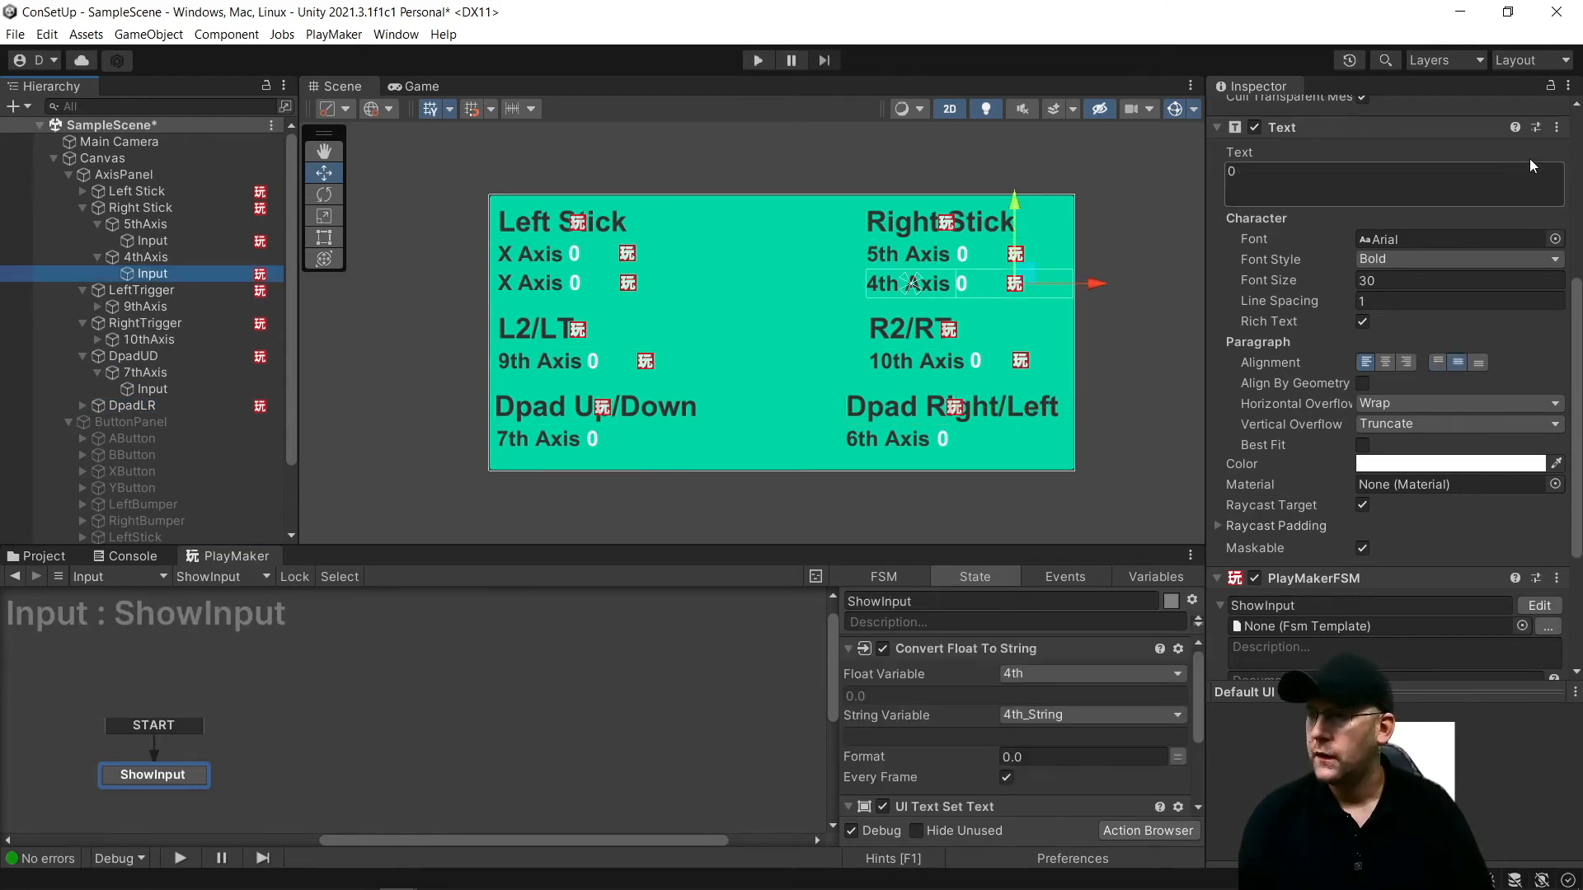
left_click(1558, 127)
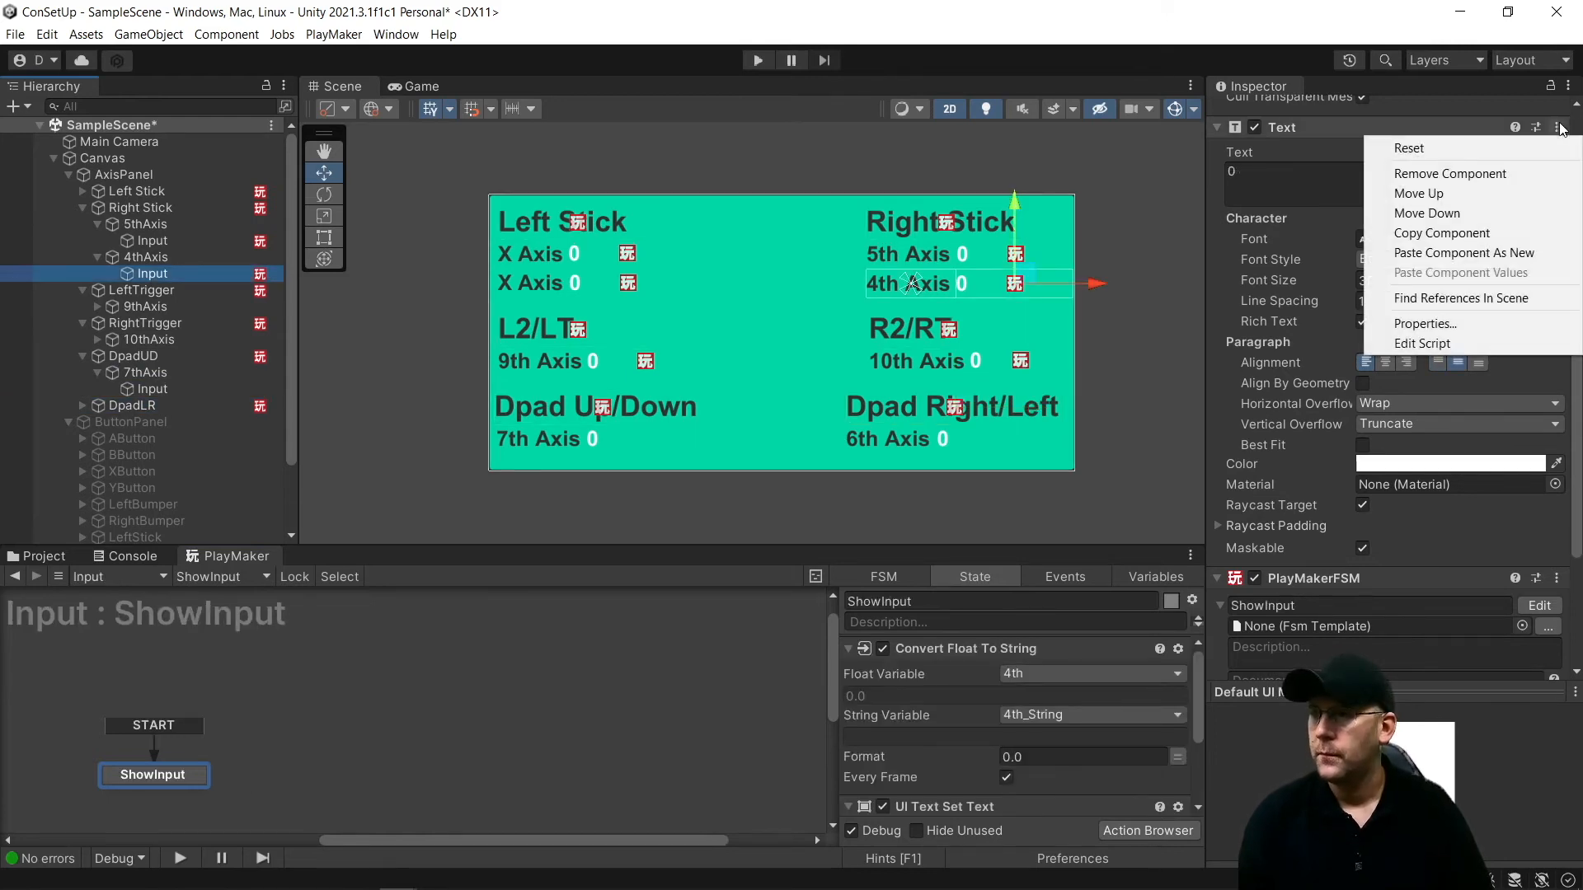
left_click(1557, 579)
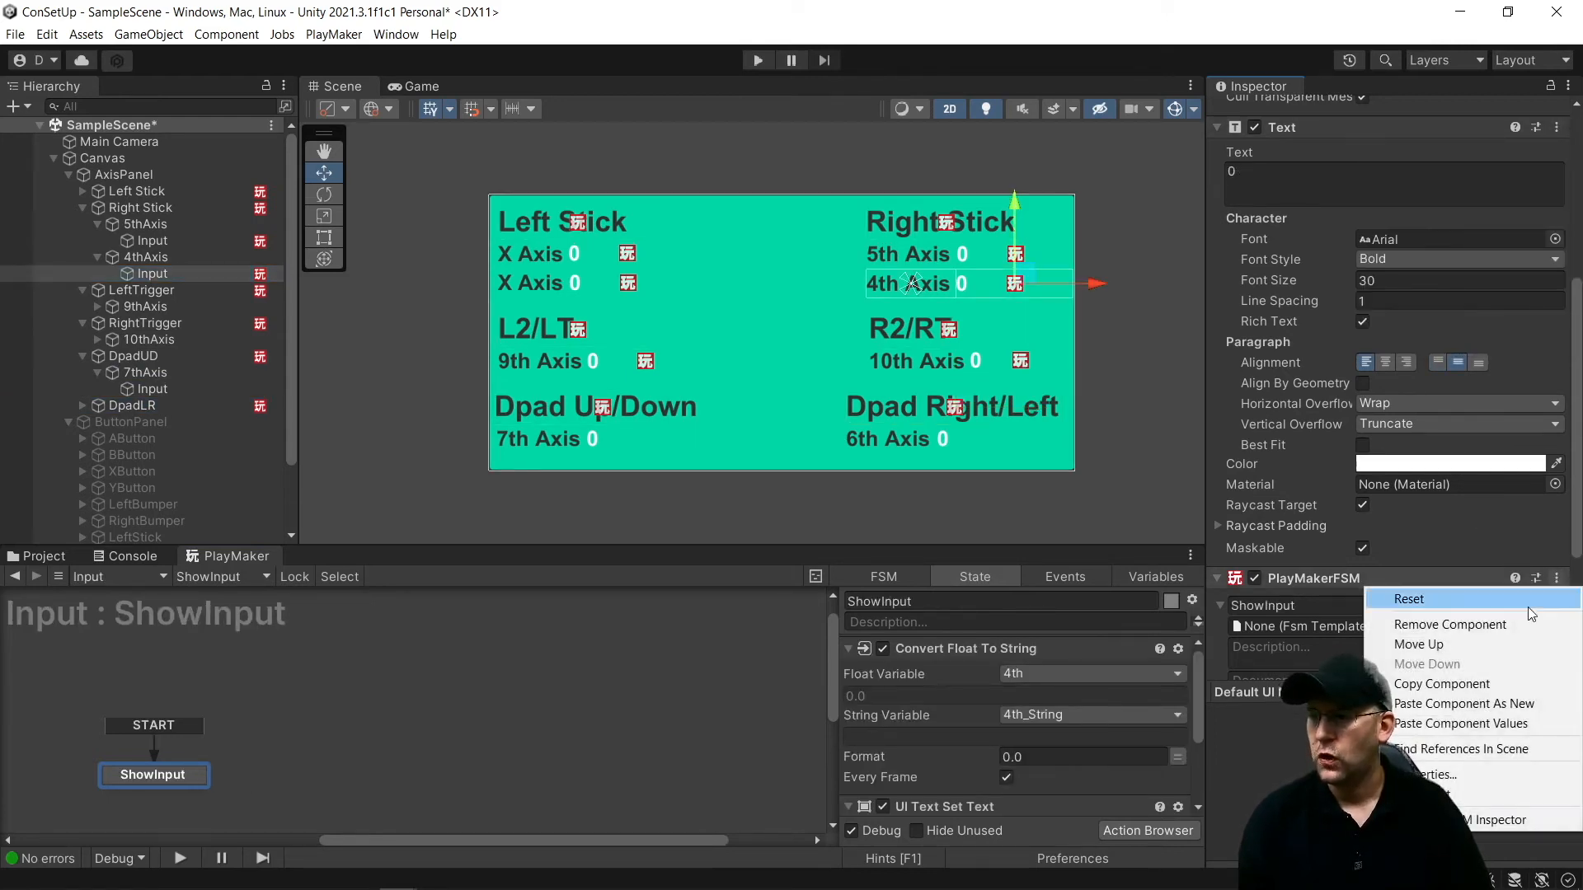
left_click(1430, 684)
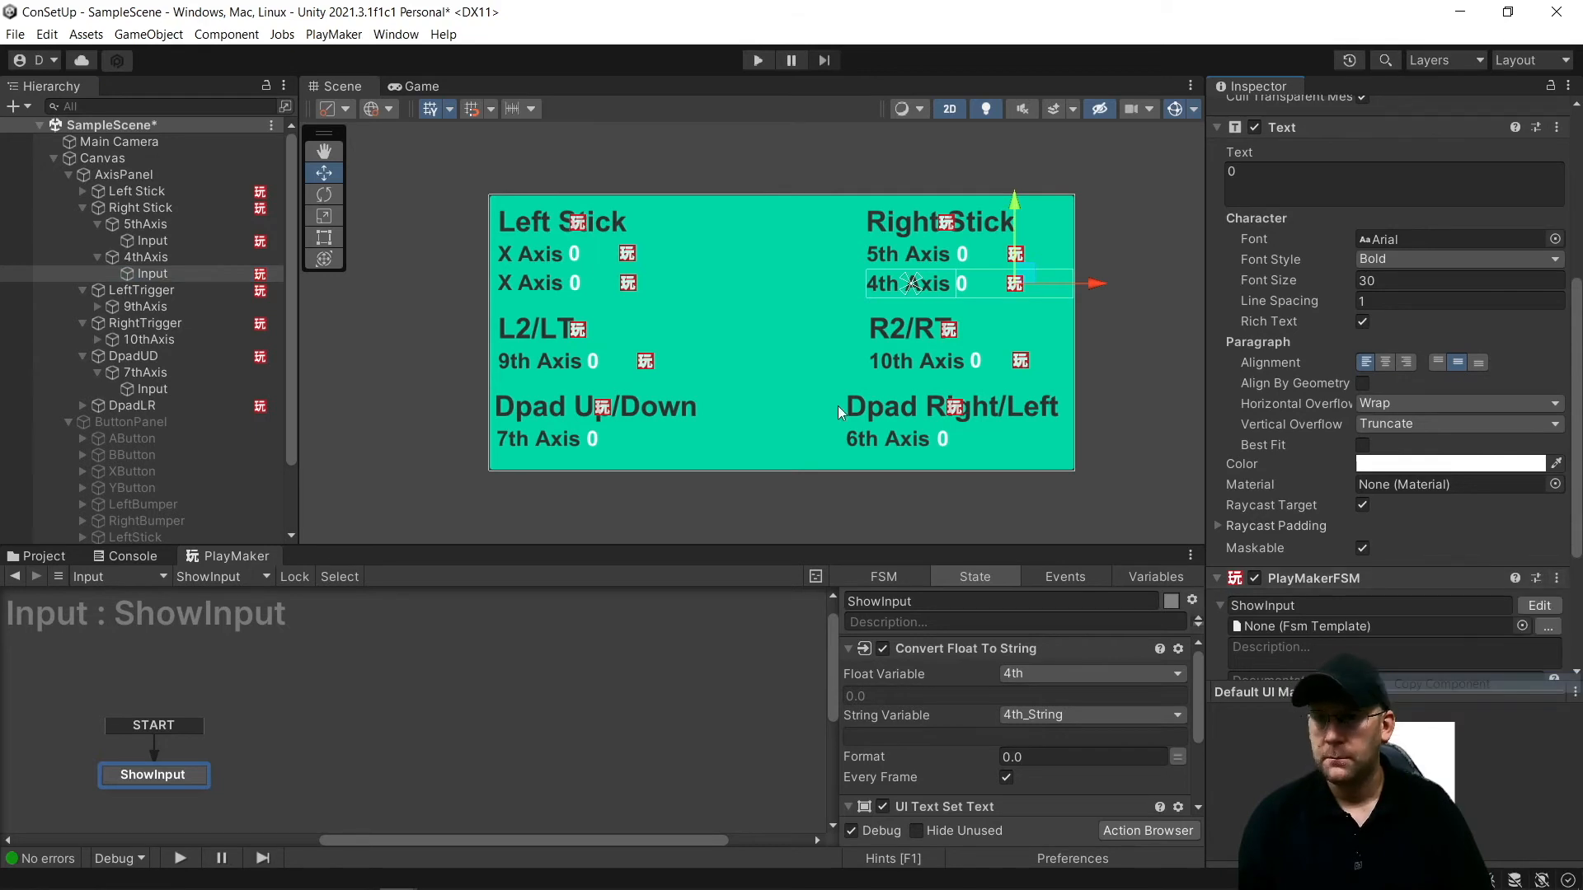
left_click(151, 390)
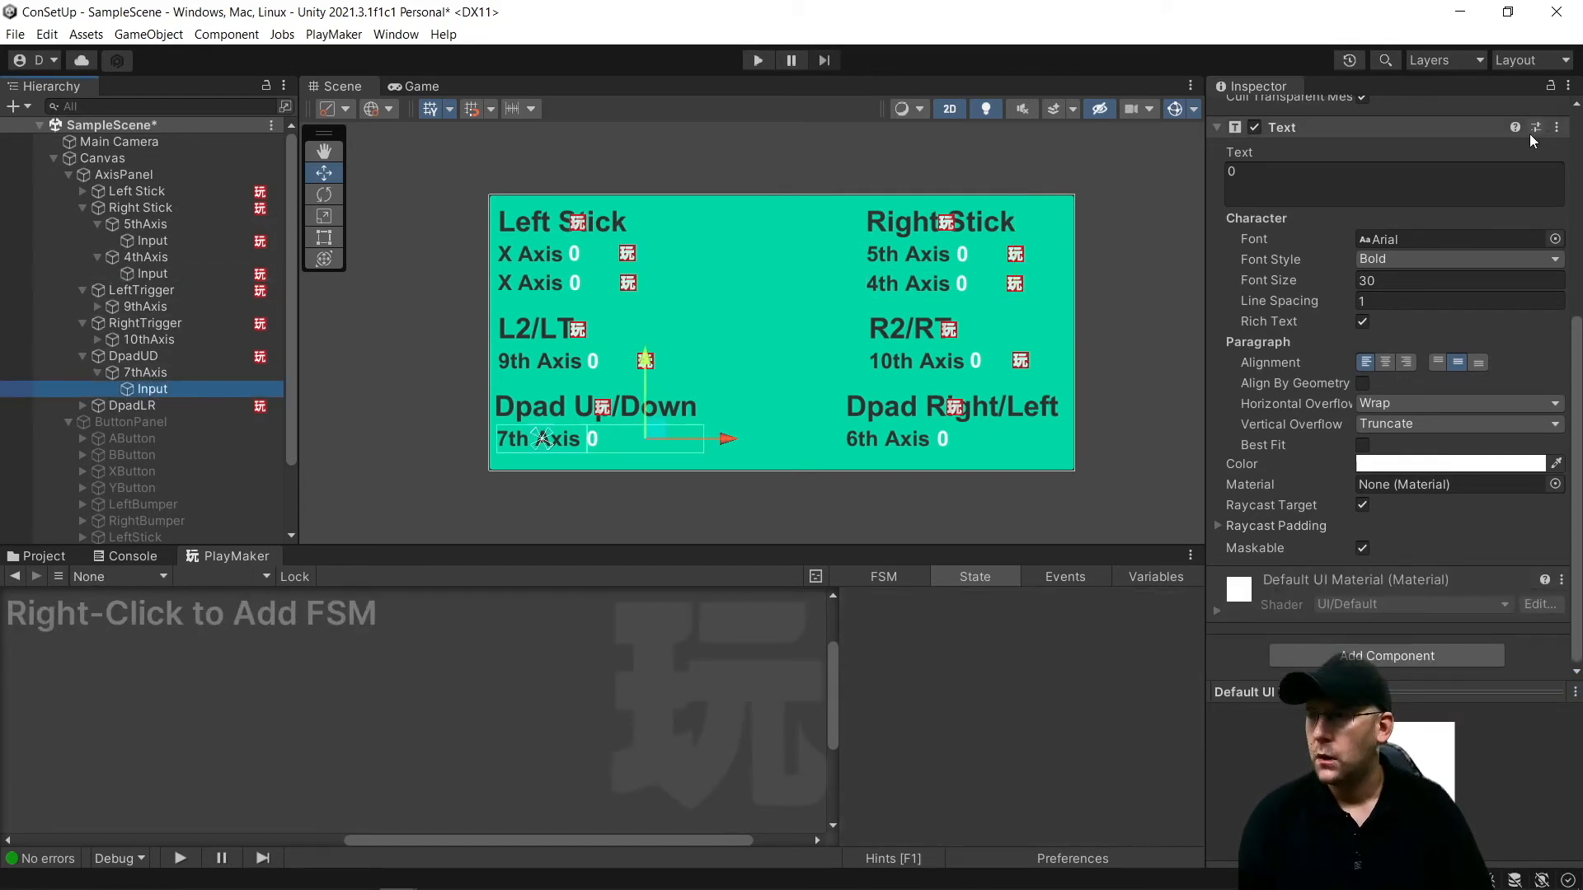
left_click(1556, 128)
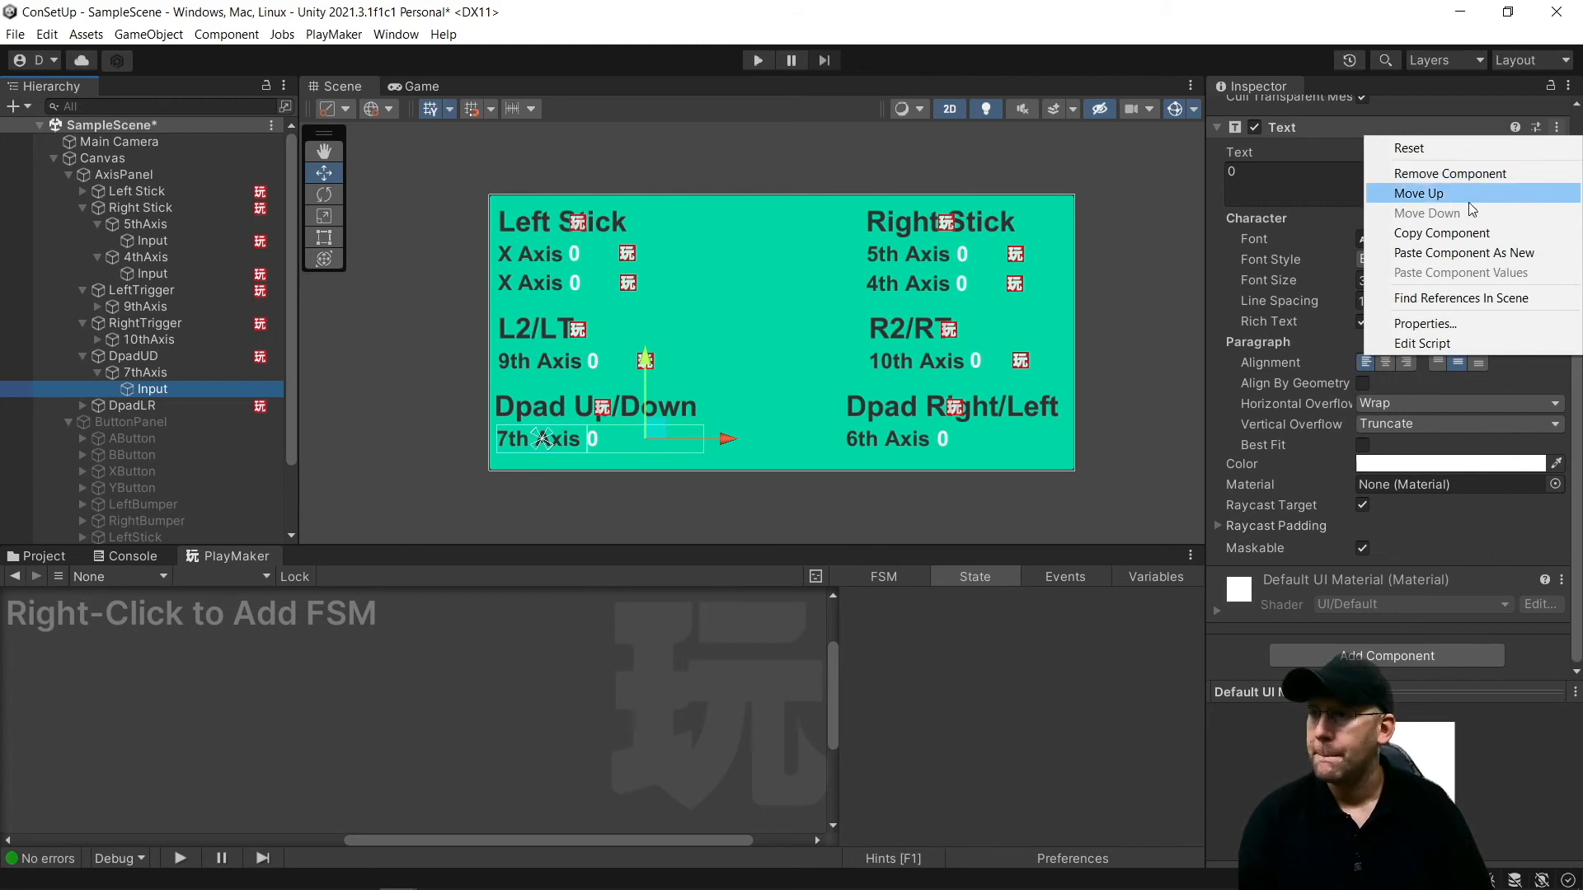
left_click(1449, 253)
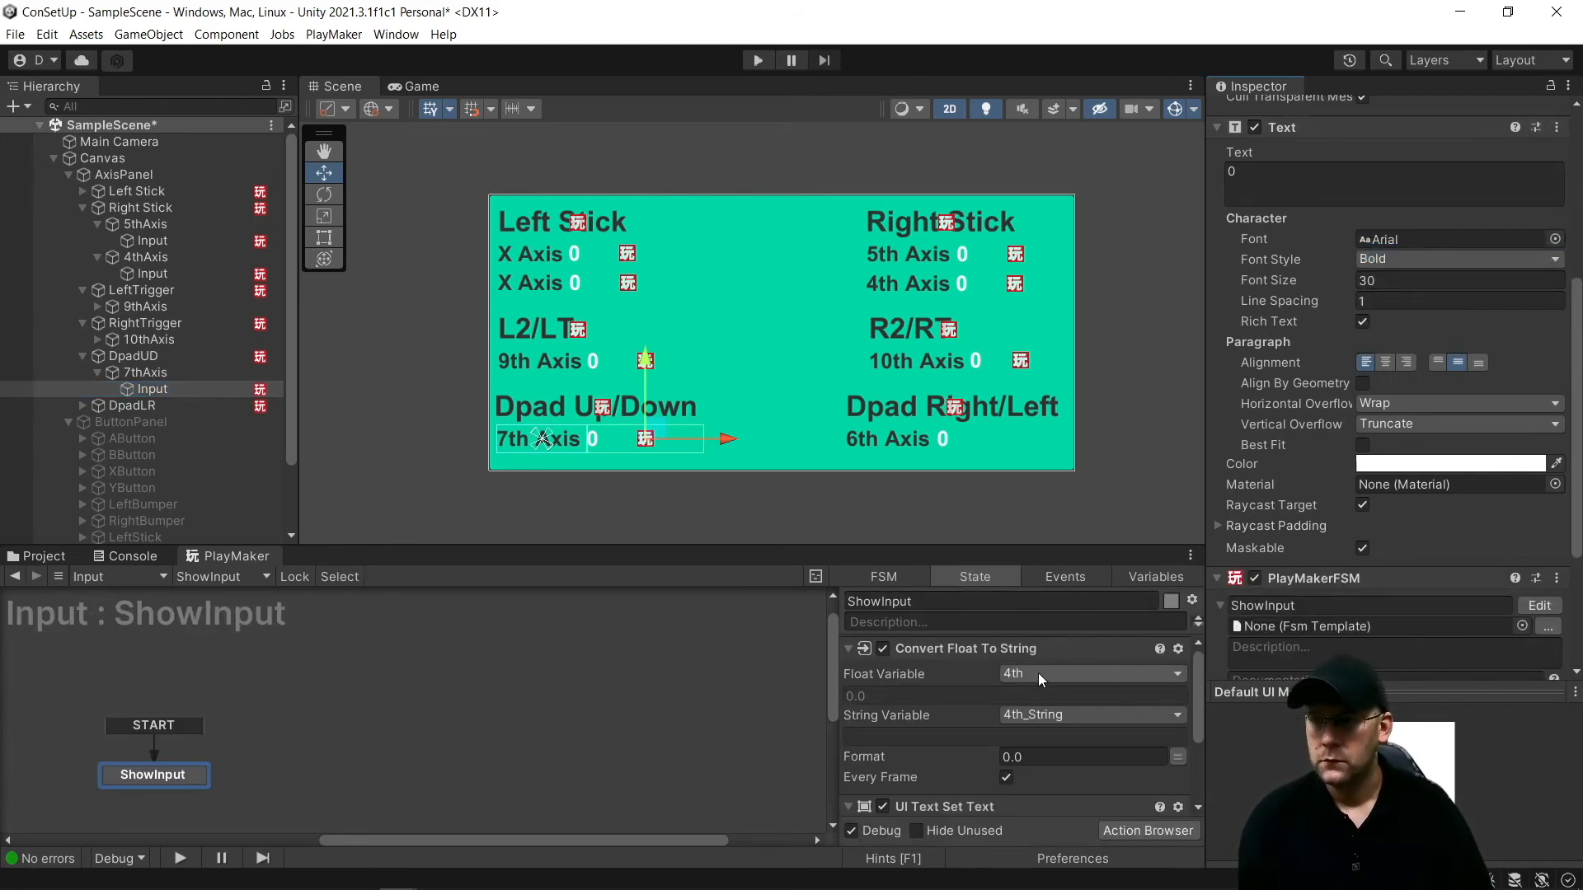
In the 7thAxis Input's Convert Float To String action, set the float variable to global 7th and the string variable to a new global 7th_String
left_click(1037, 672)
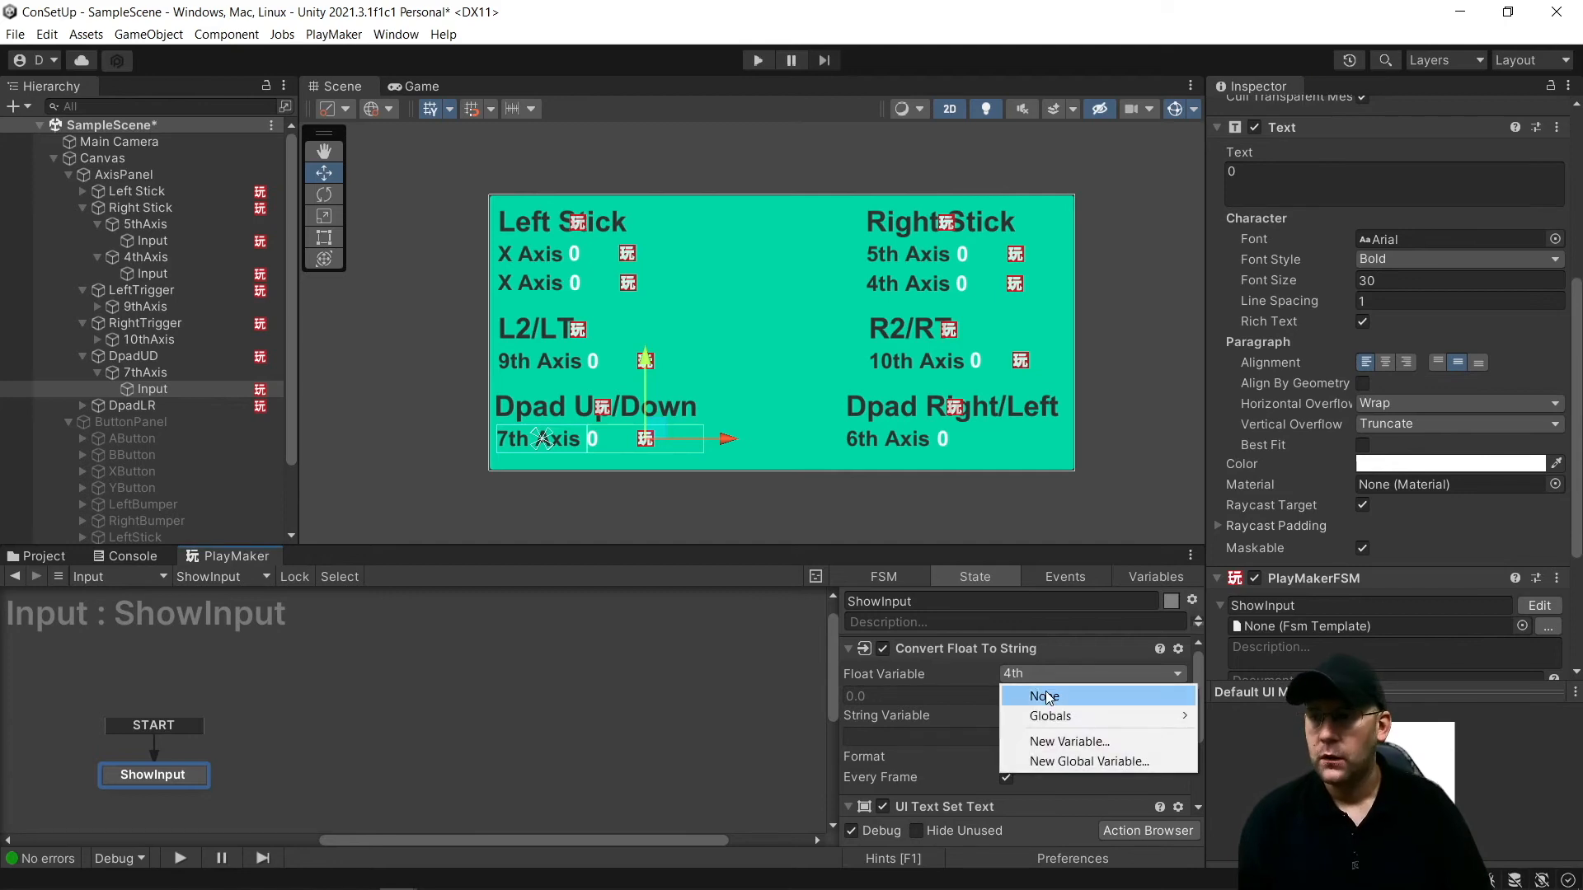
mouse_move(1061, 719)
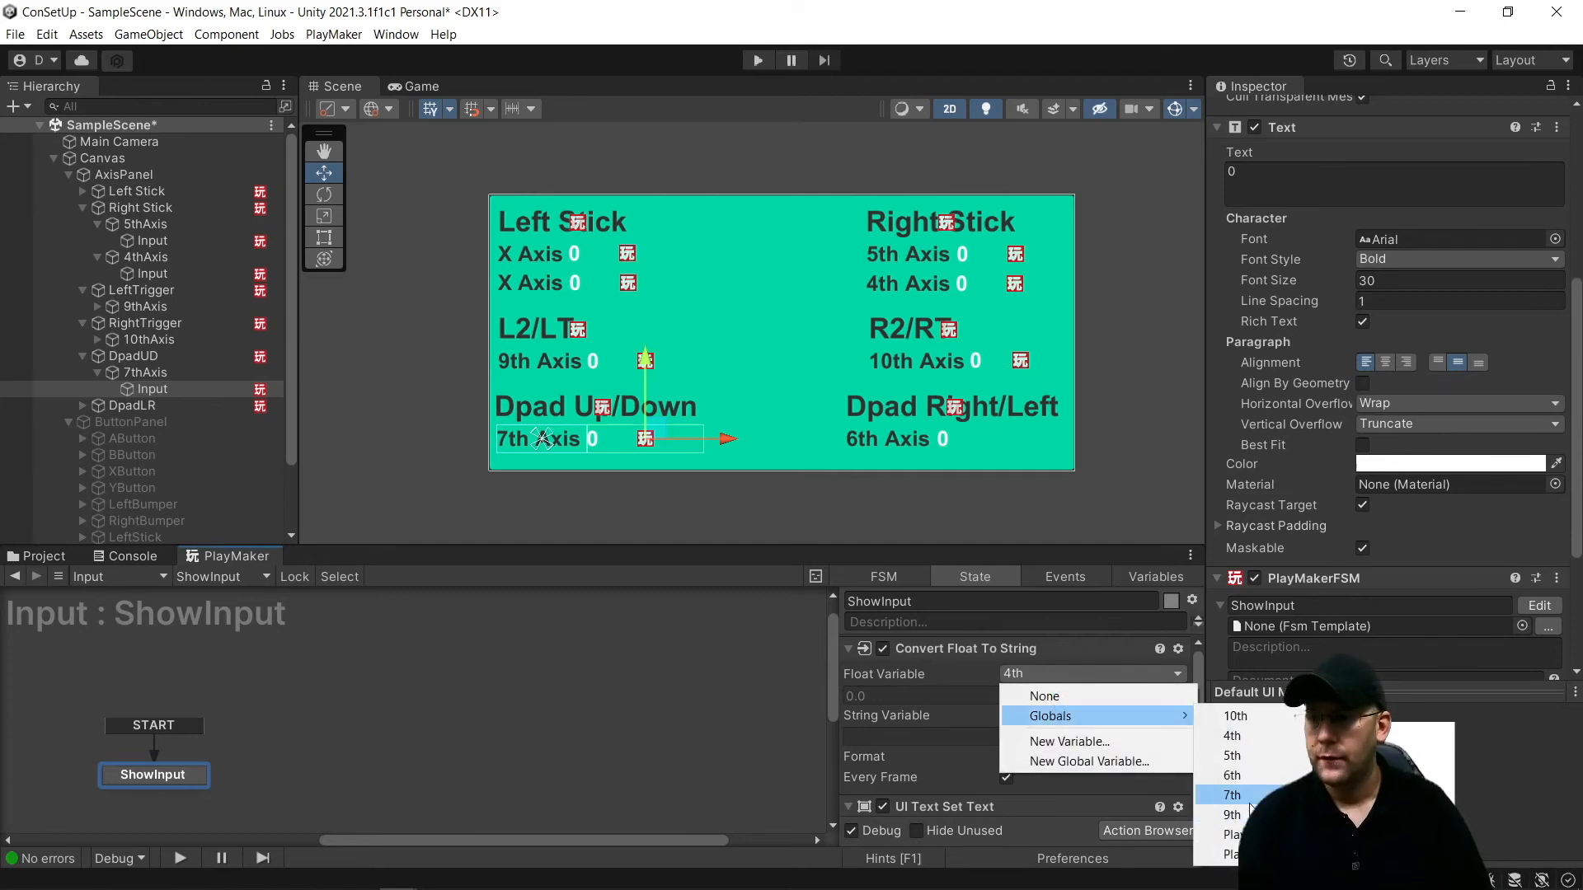
left_click(1232, 794)
left_click(1091, 714)
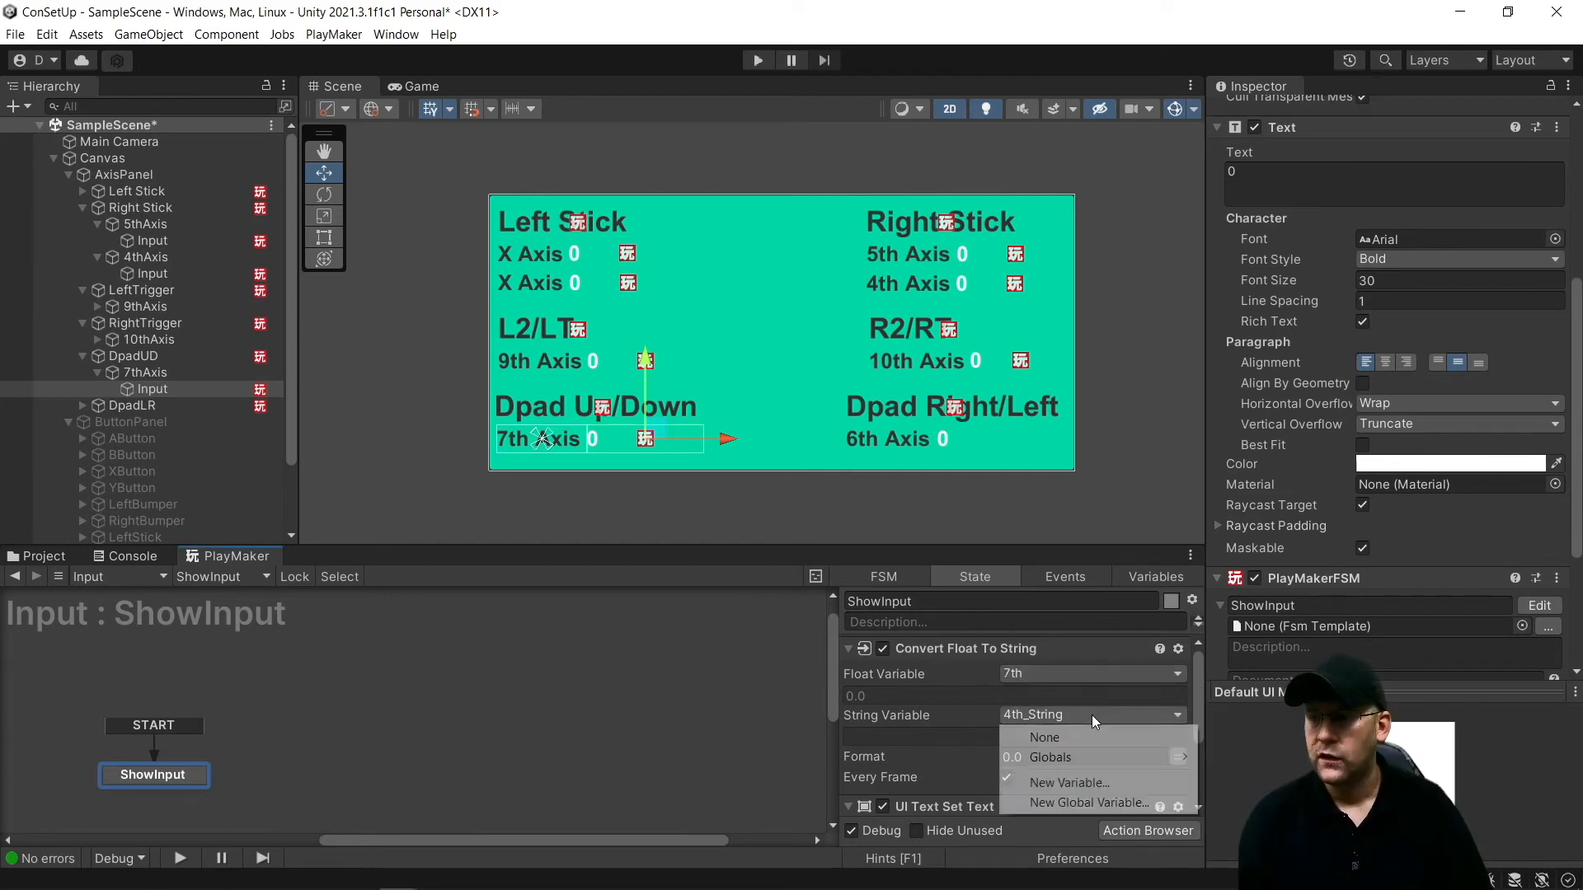
left_click(1090, 801)
type("7thS")
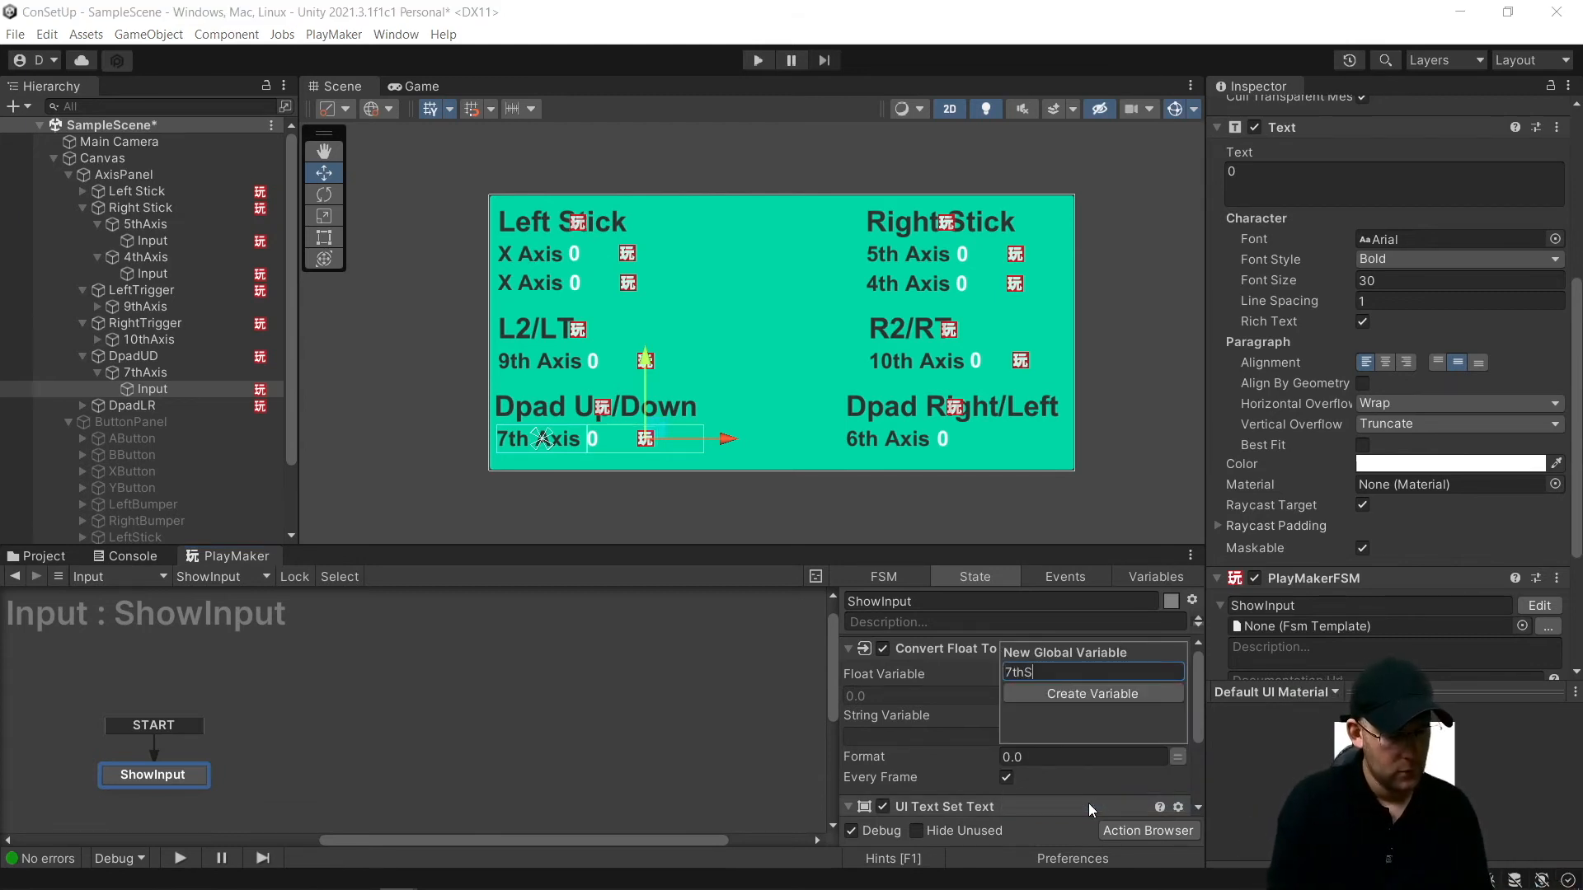
key("BackSpace")
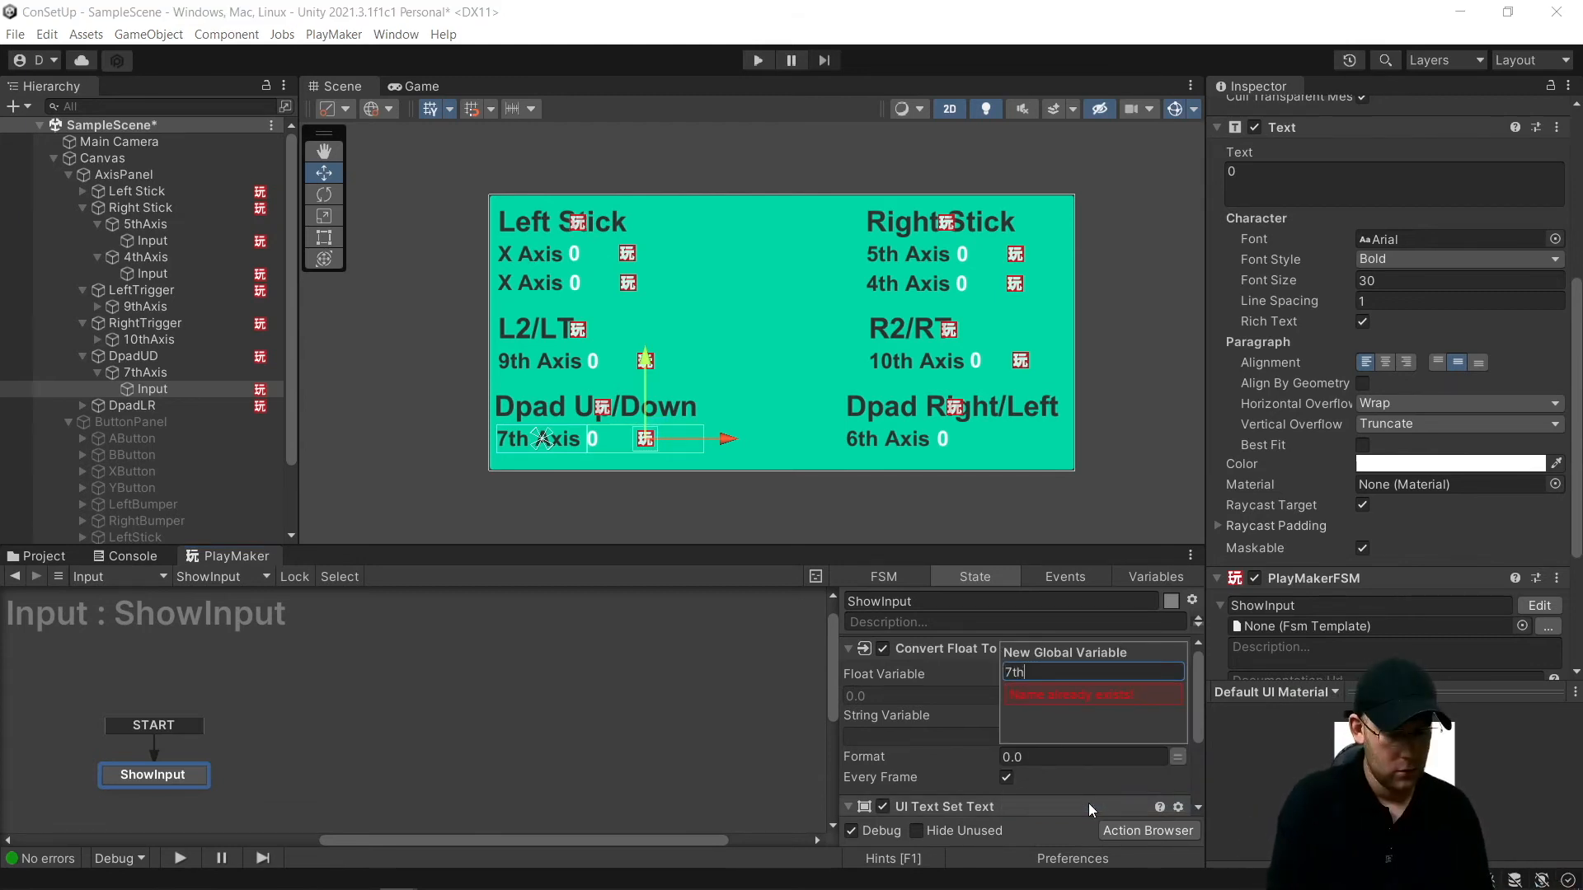
type("_String")
key("Return")
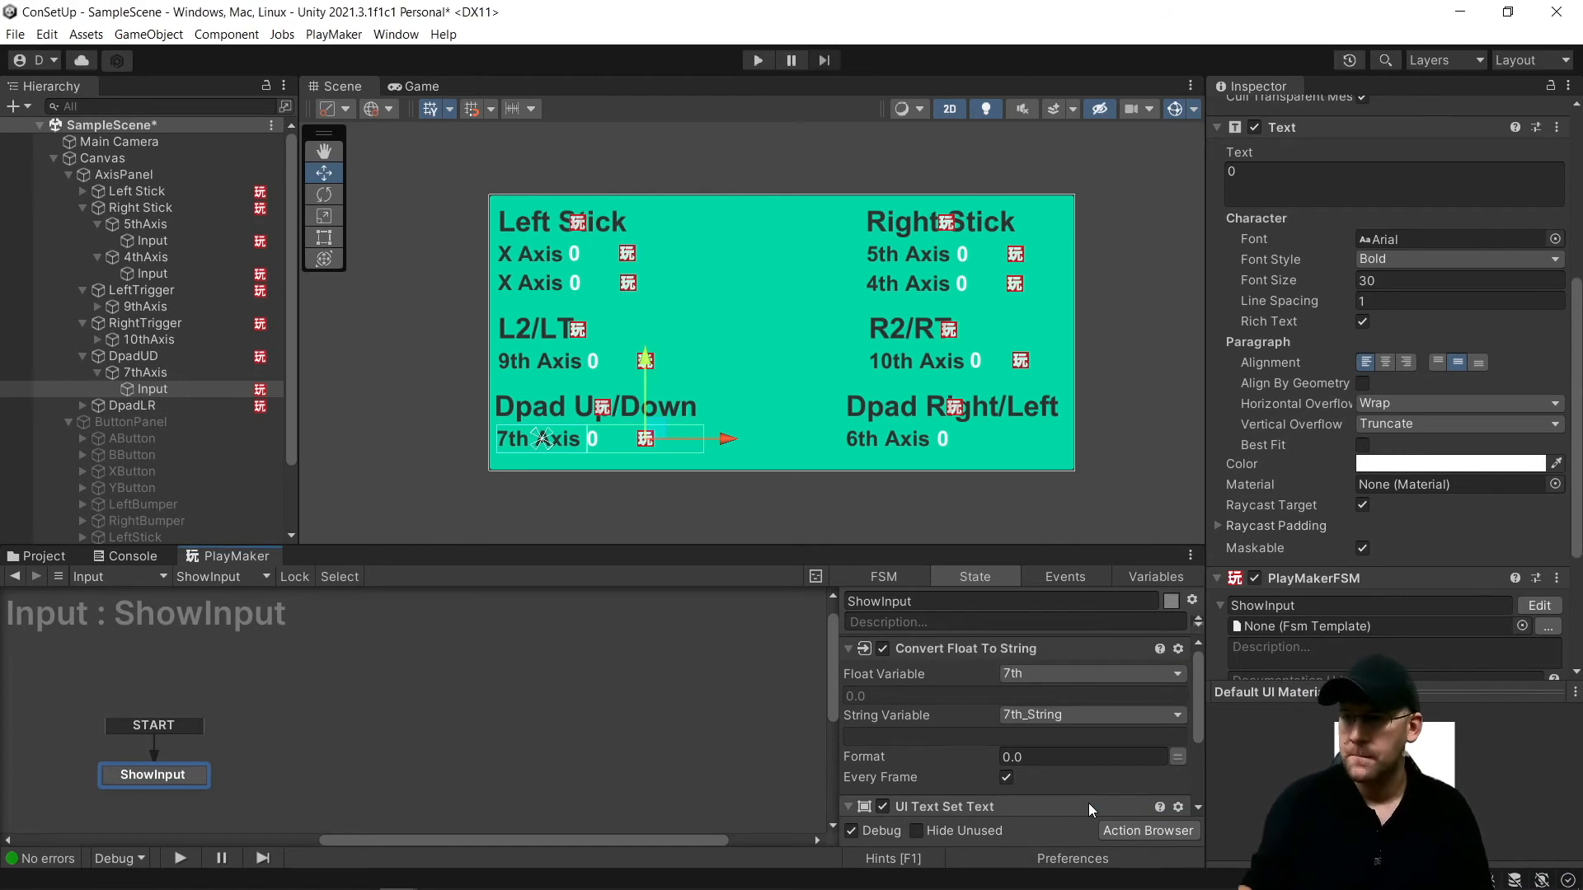
Set the text of the 7thAxis Input's UI Text Set Text action to the global variable 7th_String
scroll(1046, 750, "down", 3)
left_click(1045, 730)
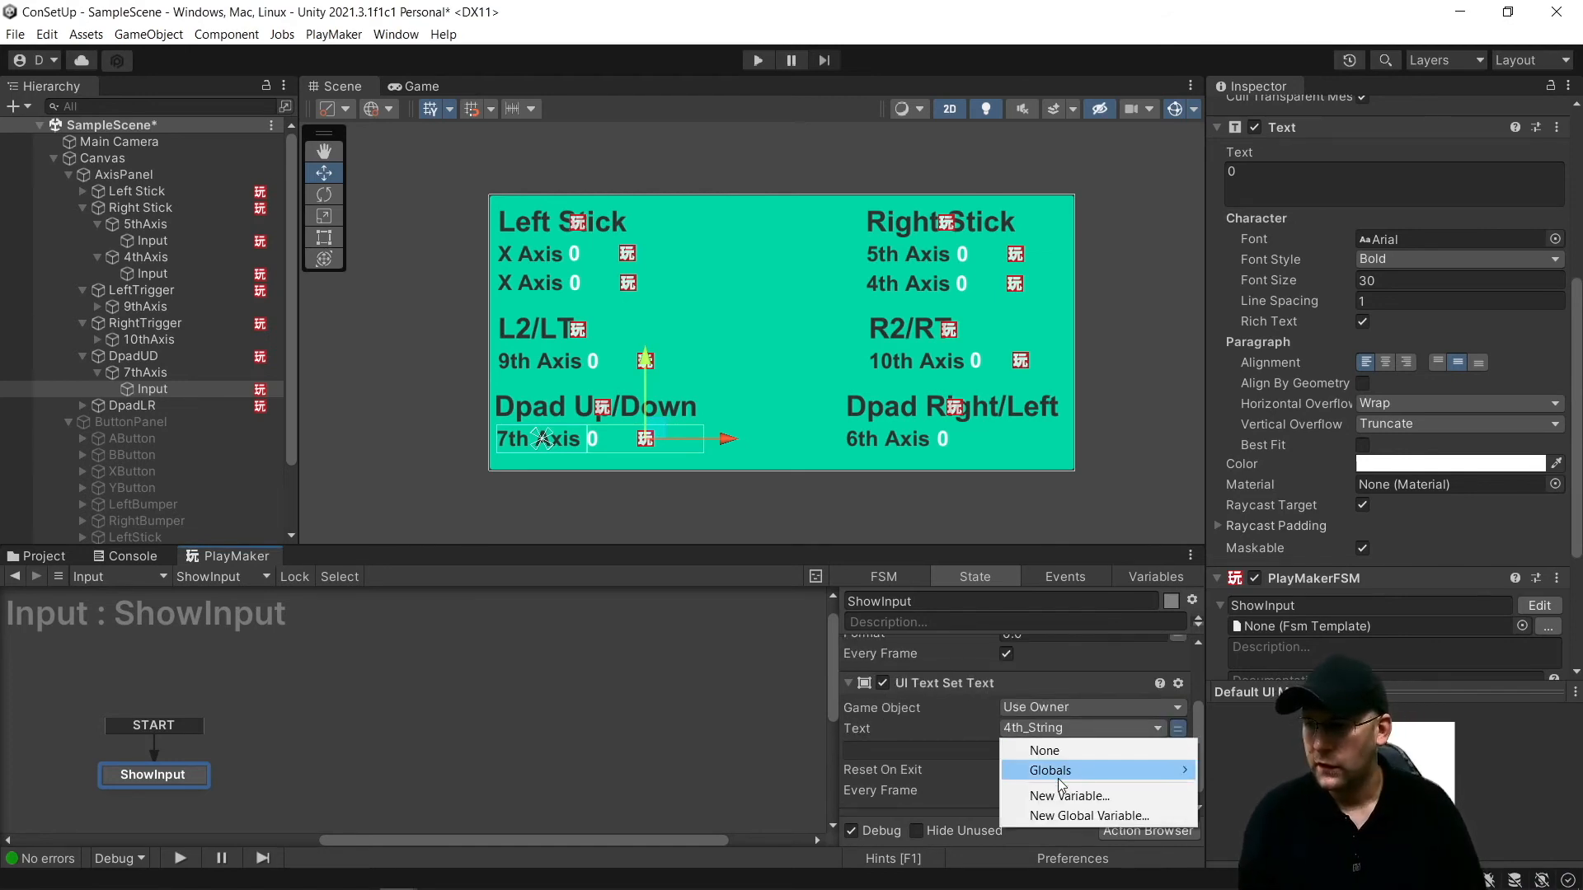
mouse_move(1059, 775)
left_click(1249, 692)
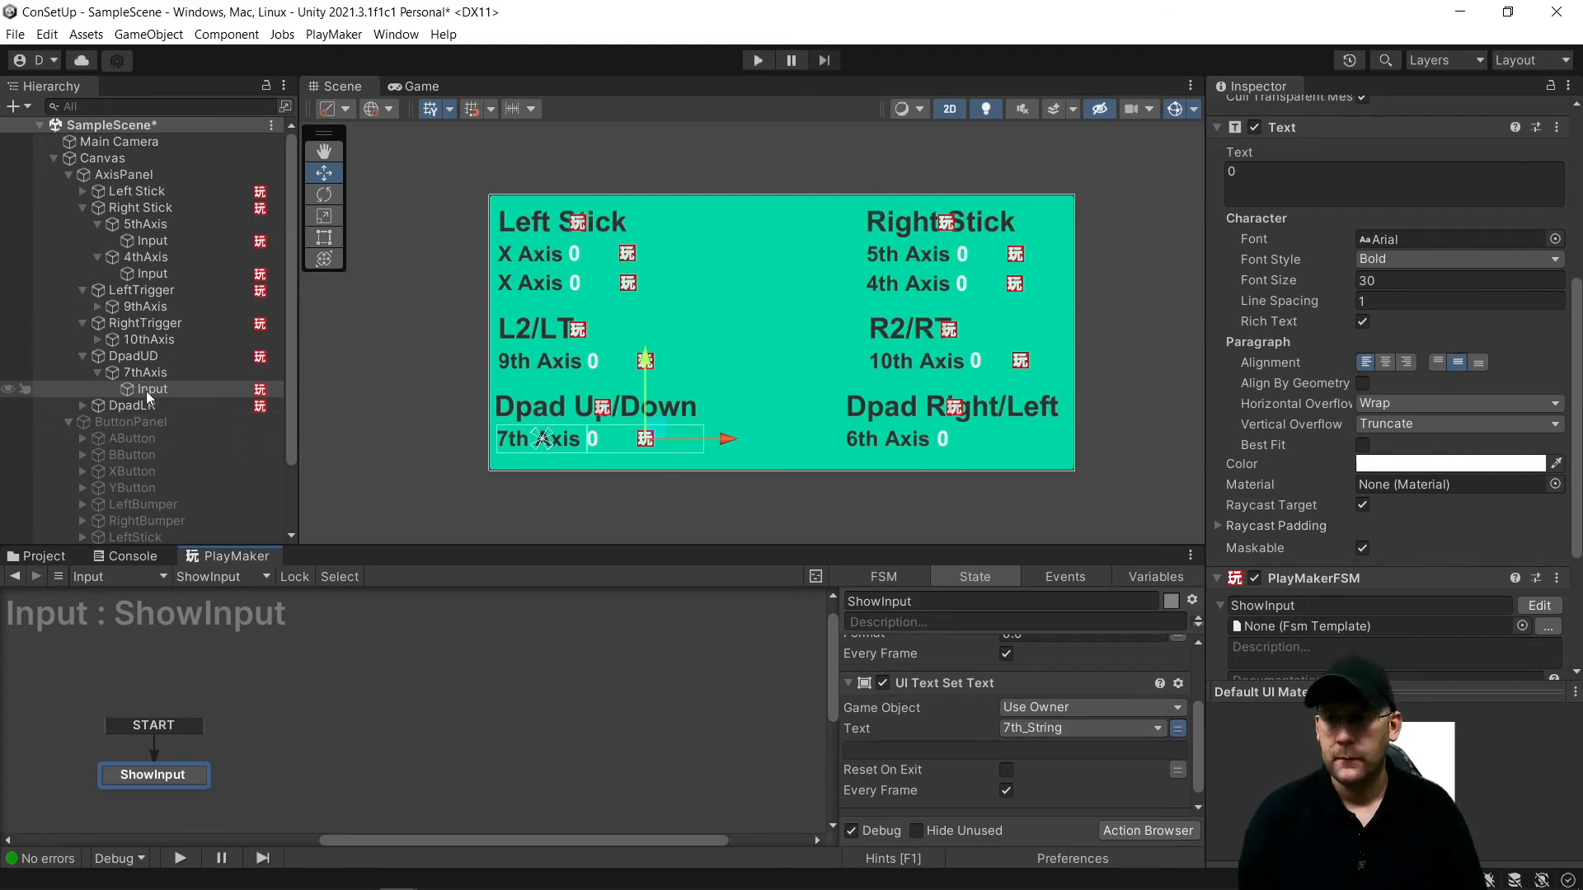
Paste the copied ShowInput PlayMakerFSM component as new onto the Input object nested under DpadLR
left_click(84, 405)
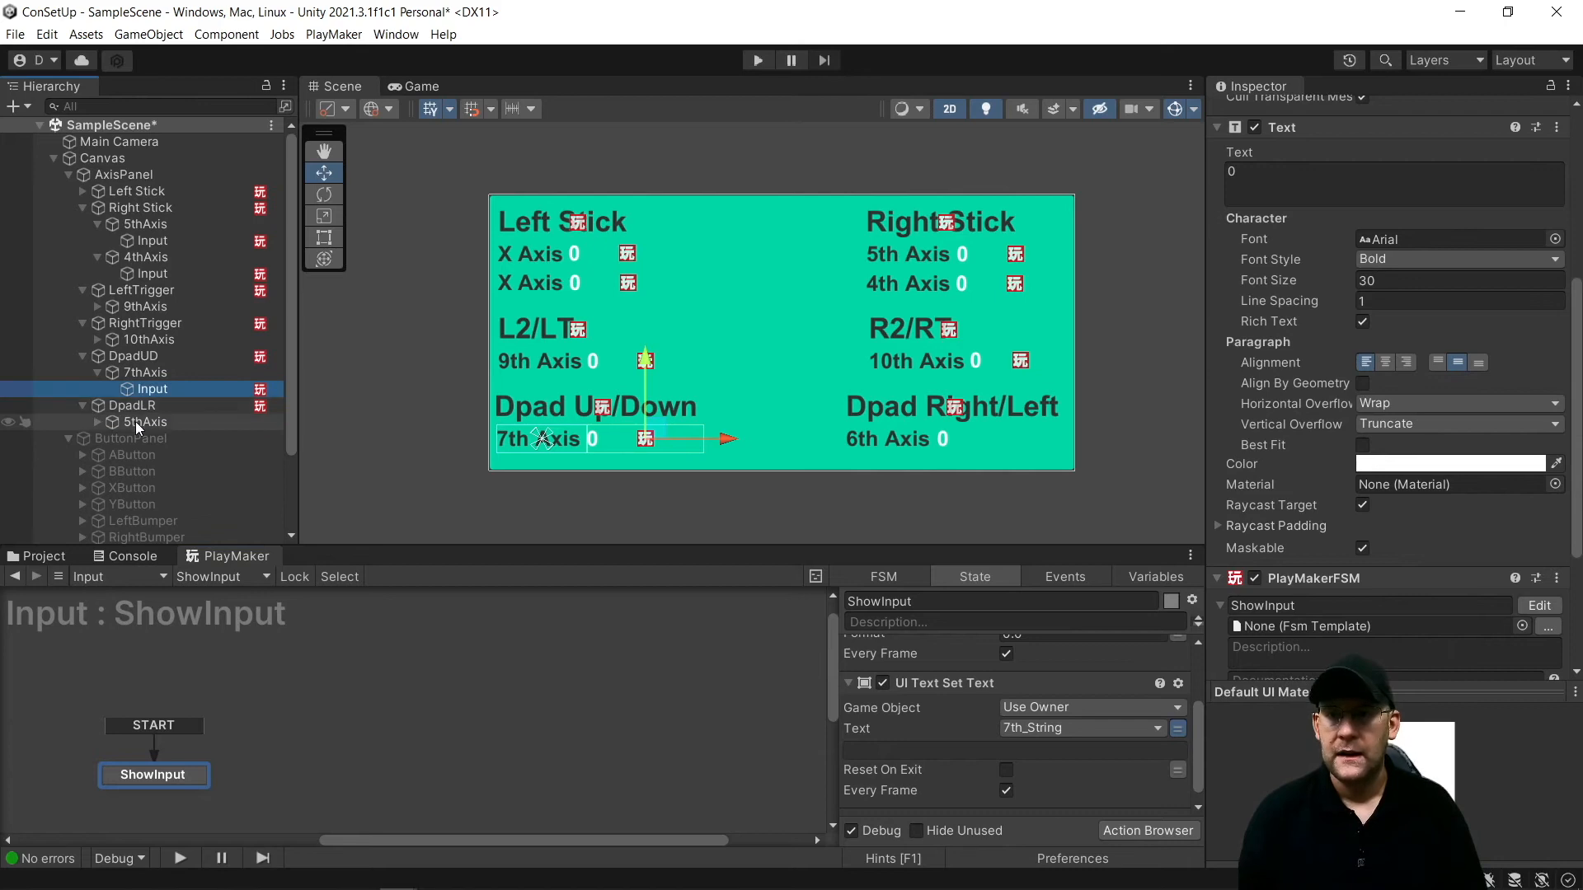
left_click(135, 422)
left_click(97, 422)
left_click(142, 438)
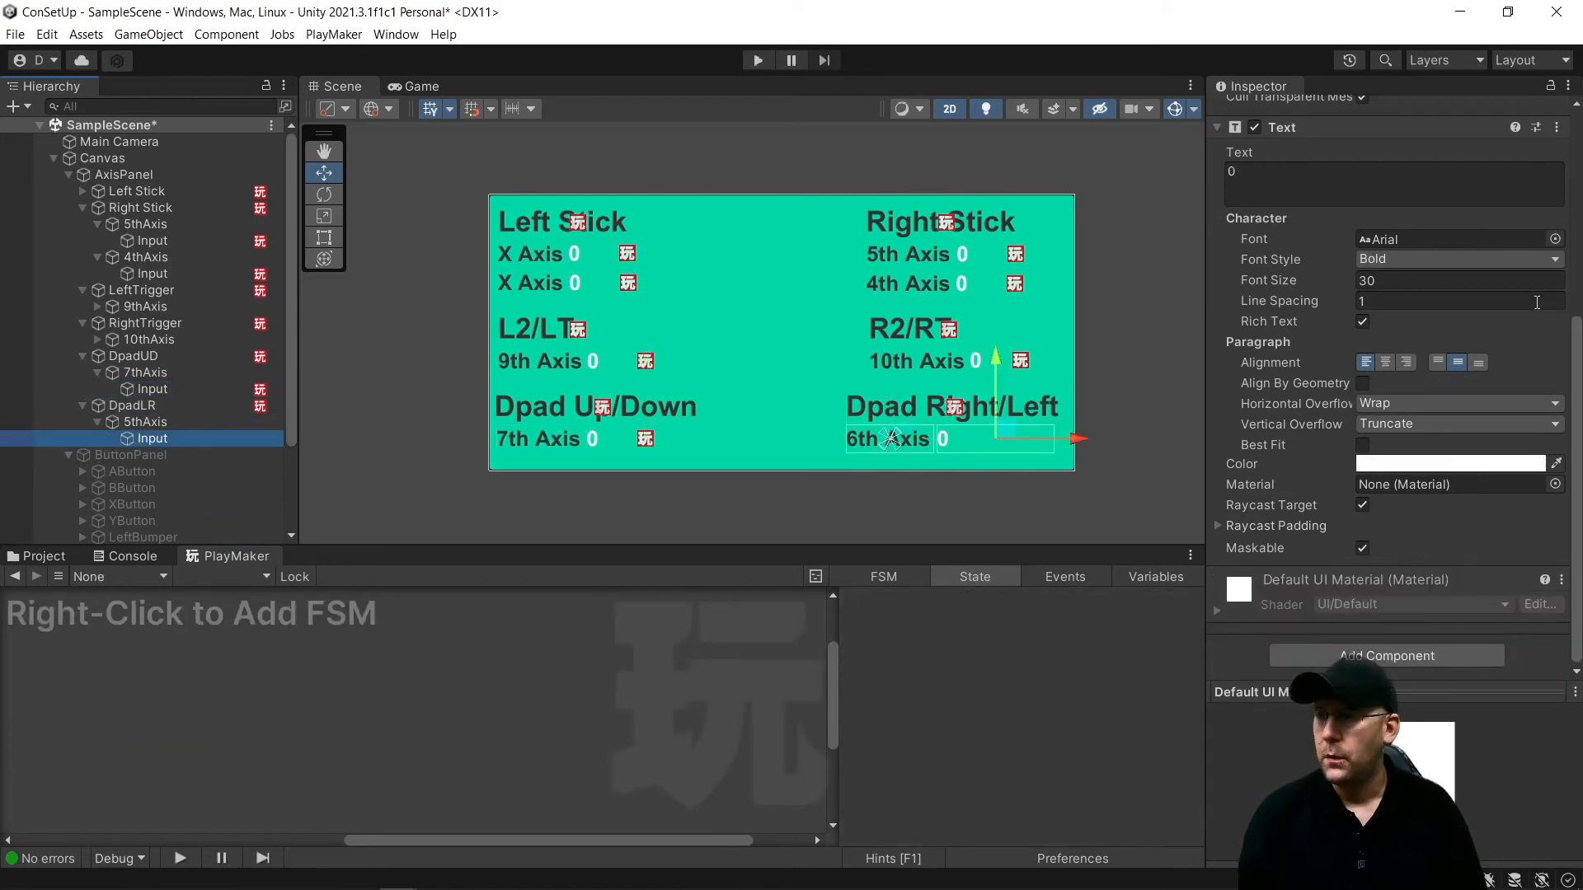
left_click(1556, 127)
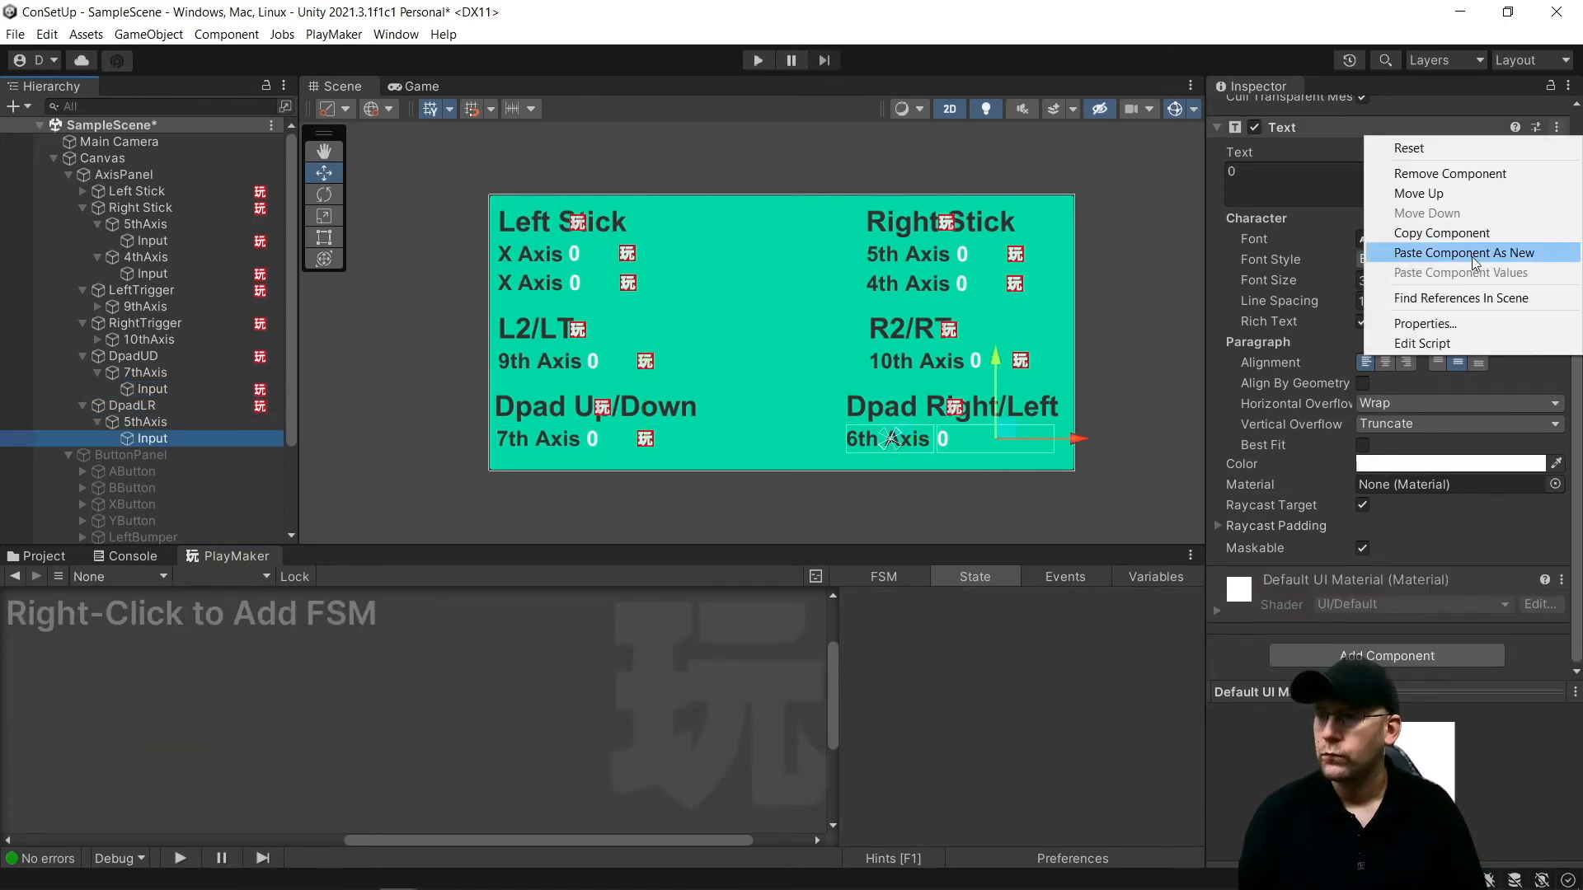
left_click(1465, 253)
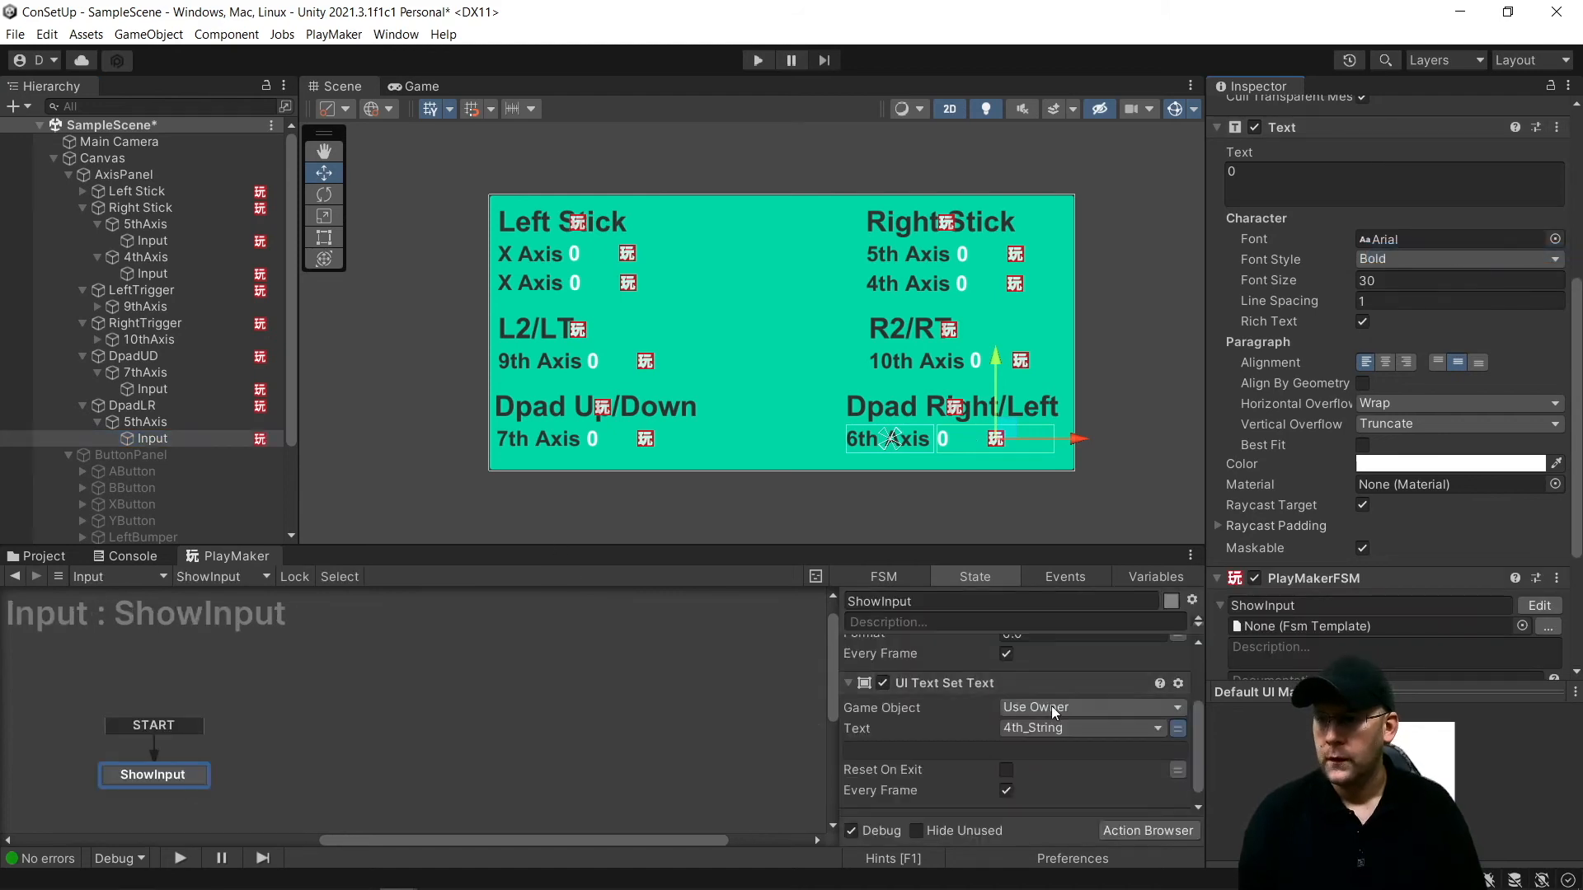
In the DpadLR Input's Convert Float To String action, set the float variable to global 6th and the string variable to a new global 6th_String
left_click(1045, 676)
mouse_move(1097, 715)
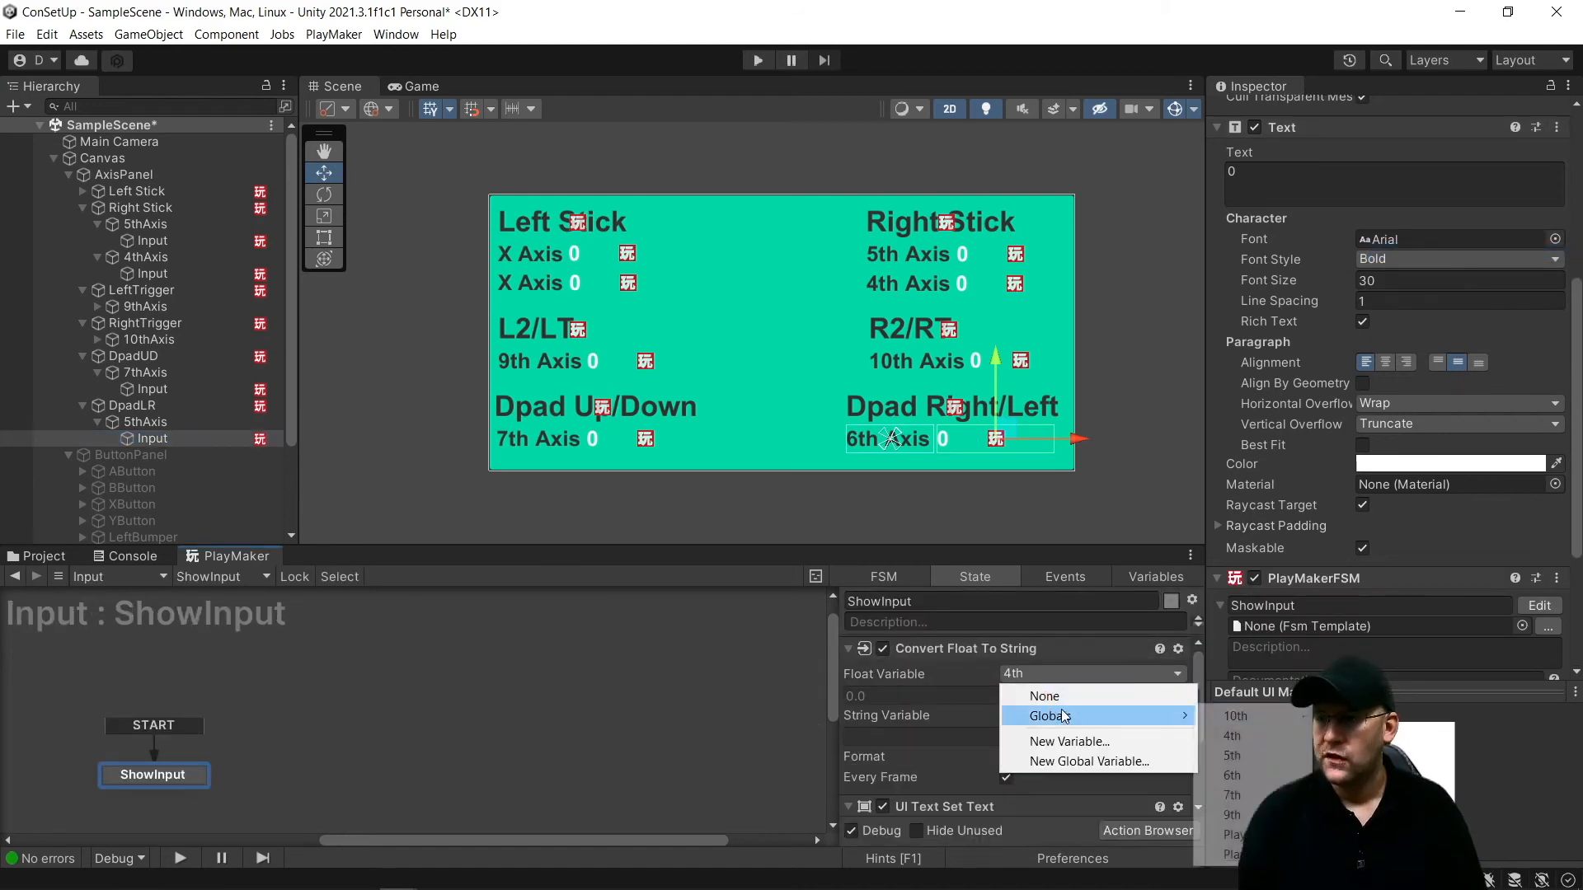
left_click(1249, 755)
left_click(1084, 713)
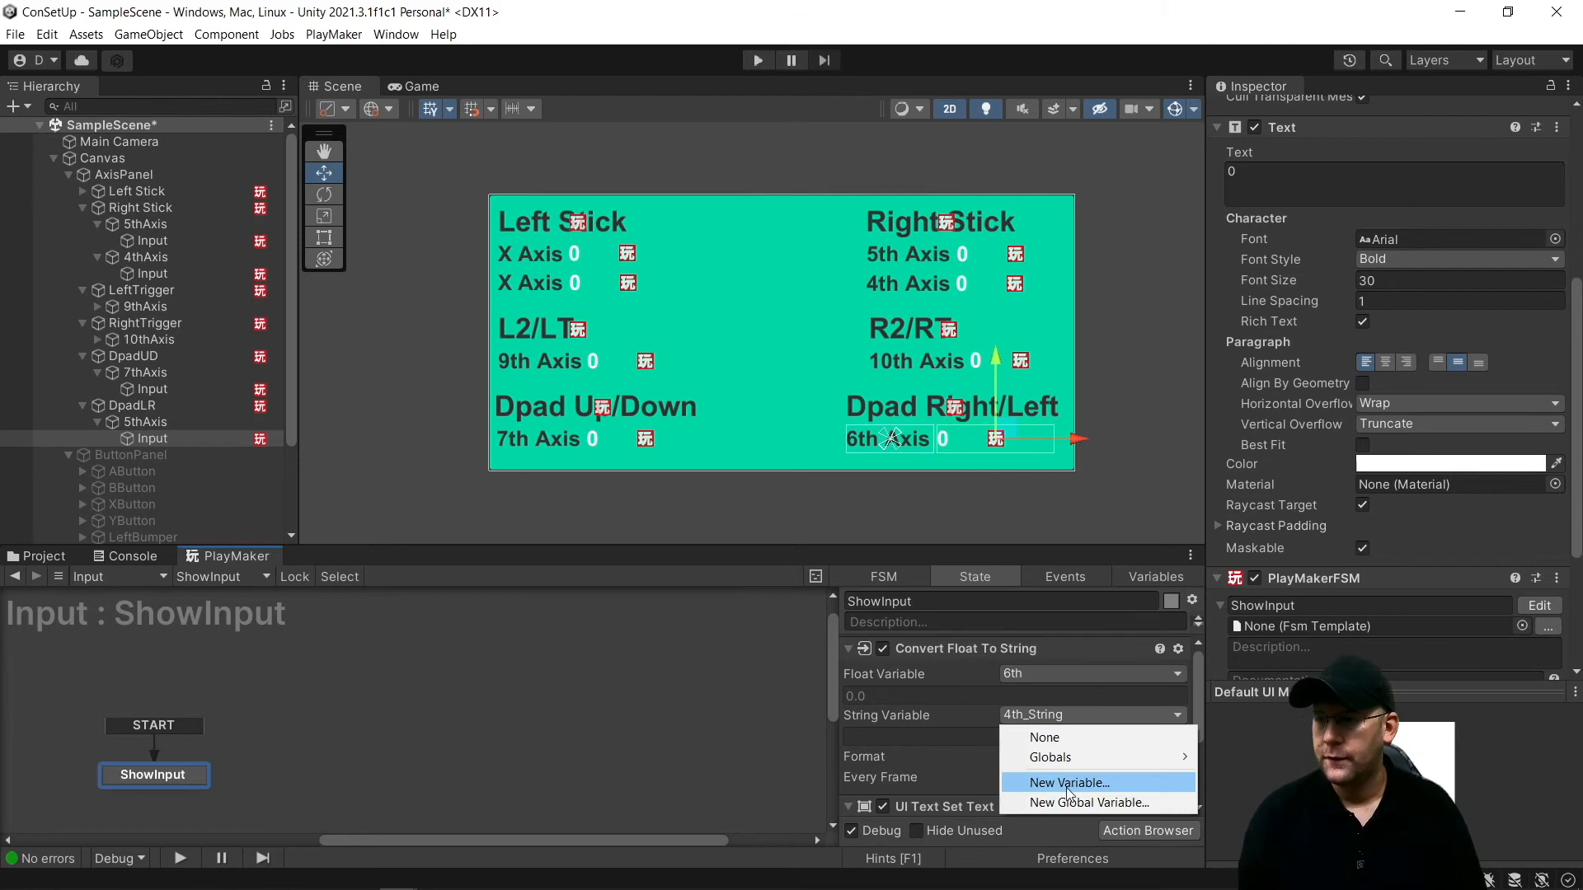
left_click(1065, 798)
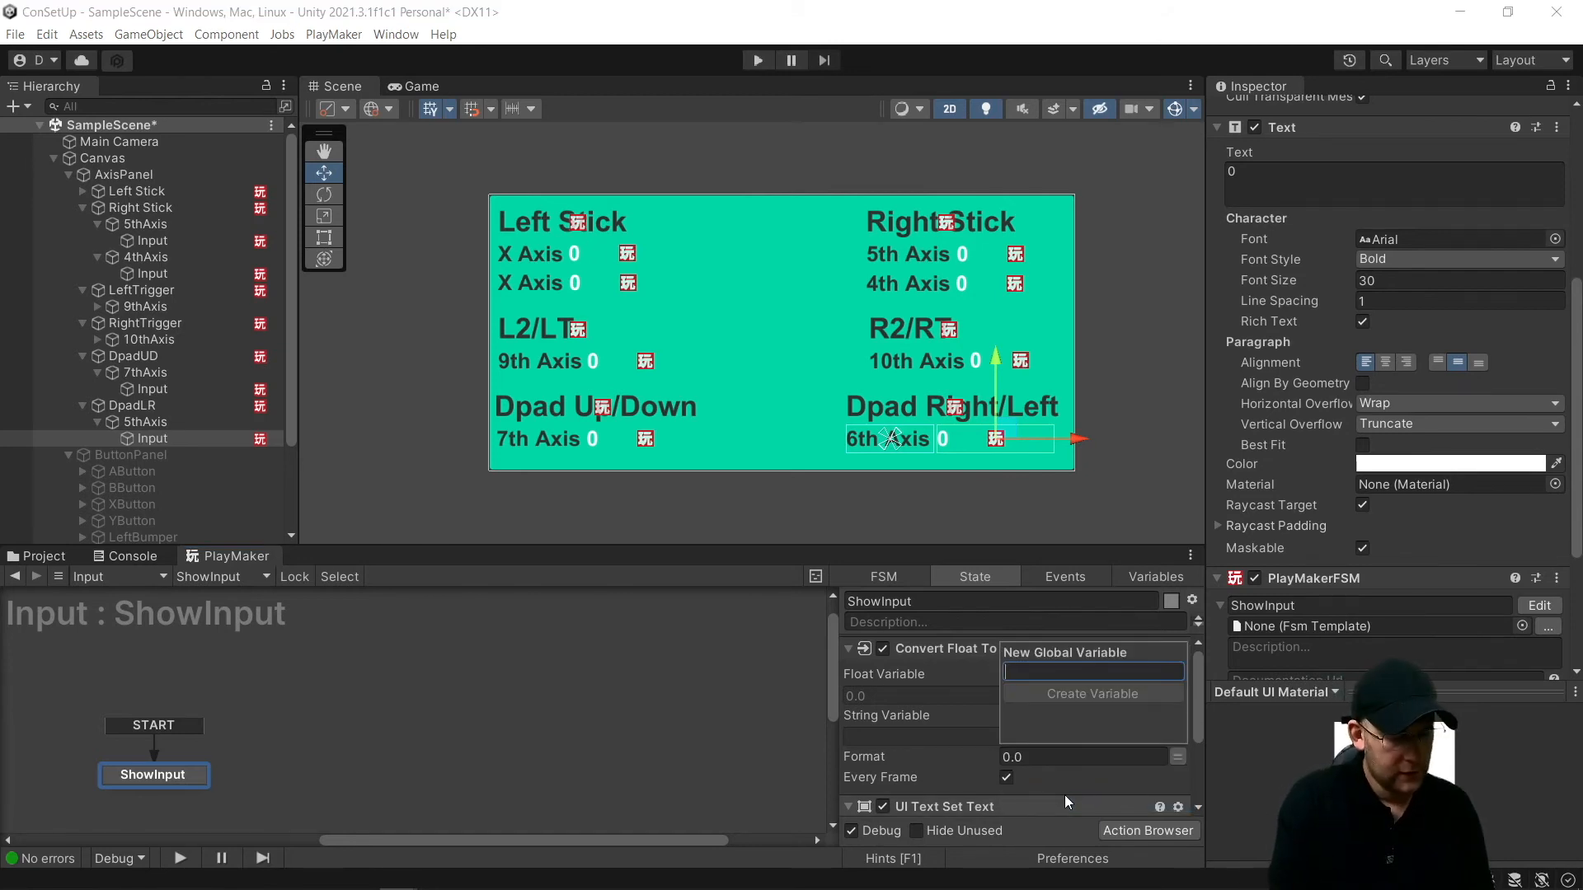
type("6th_S")
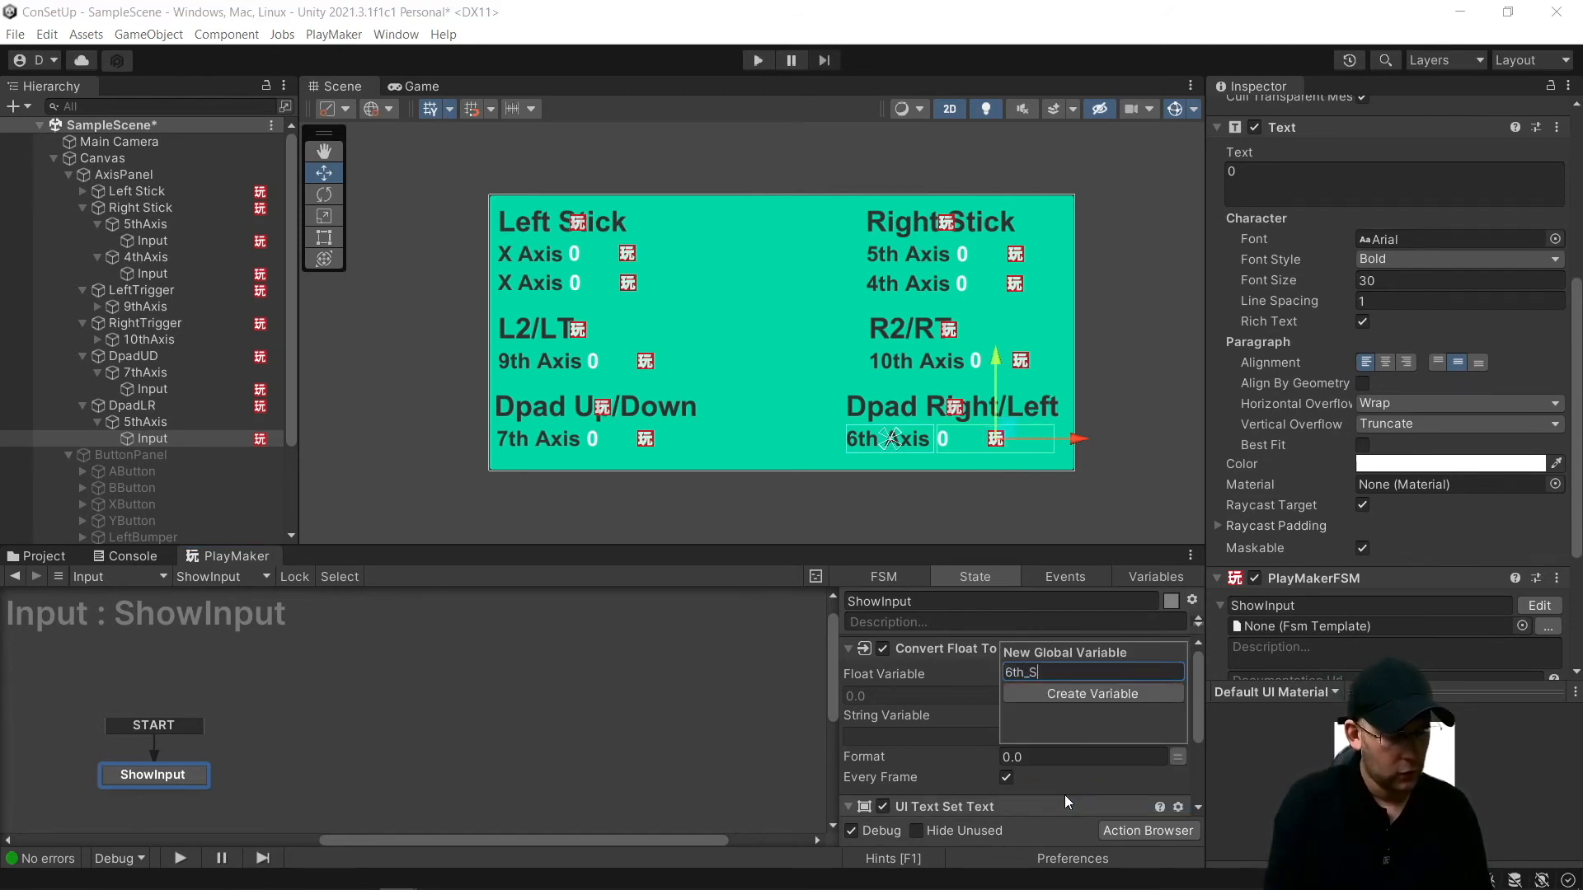
type("tring")
key("Return")
Set the text of the DpadLR Input's UI Text Set Text action to the global variable 6th_String
scroll(1012, 743, "down", 3)
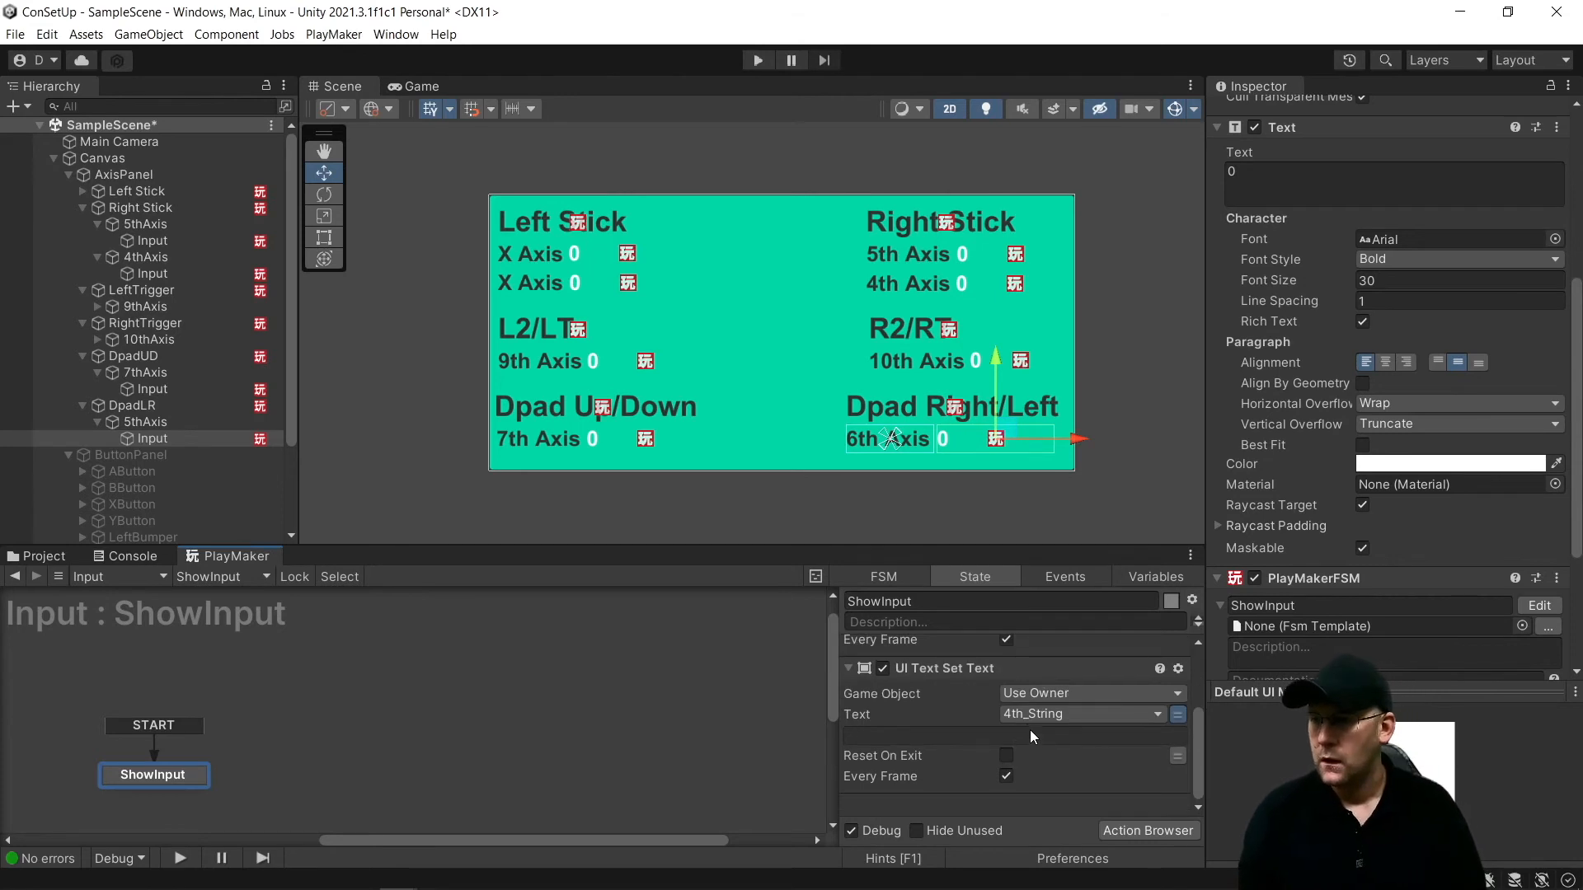
left_click(1026, 717)
mouse_move(1071, 756)
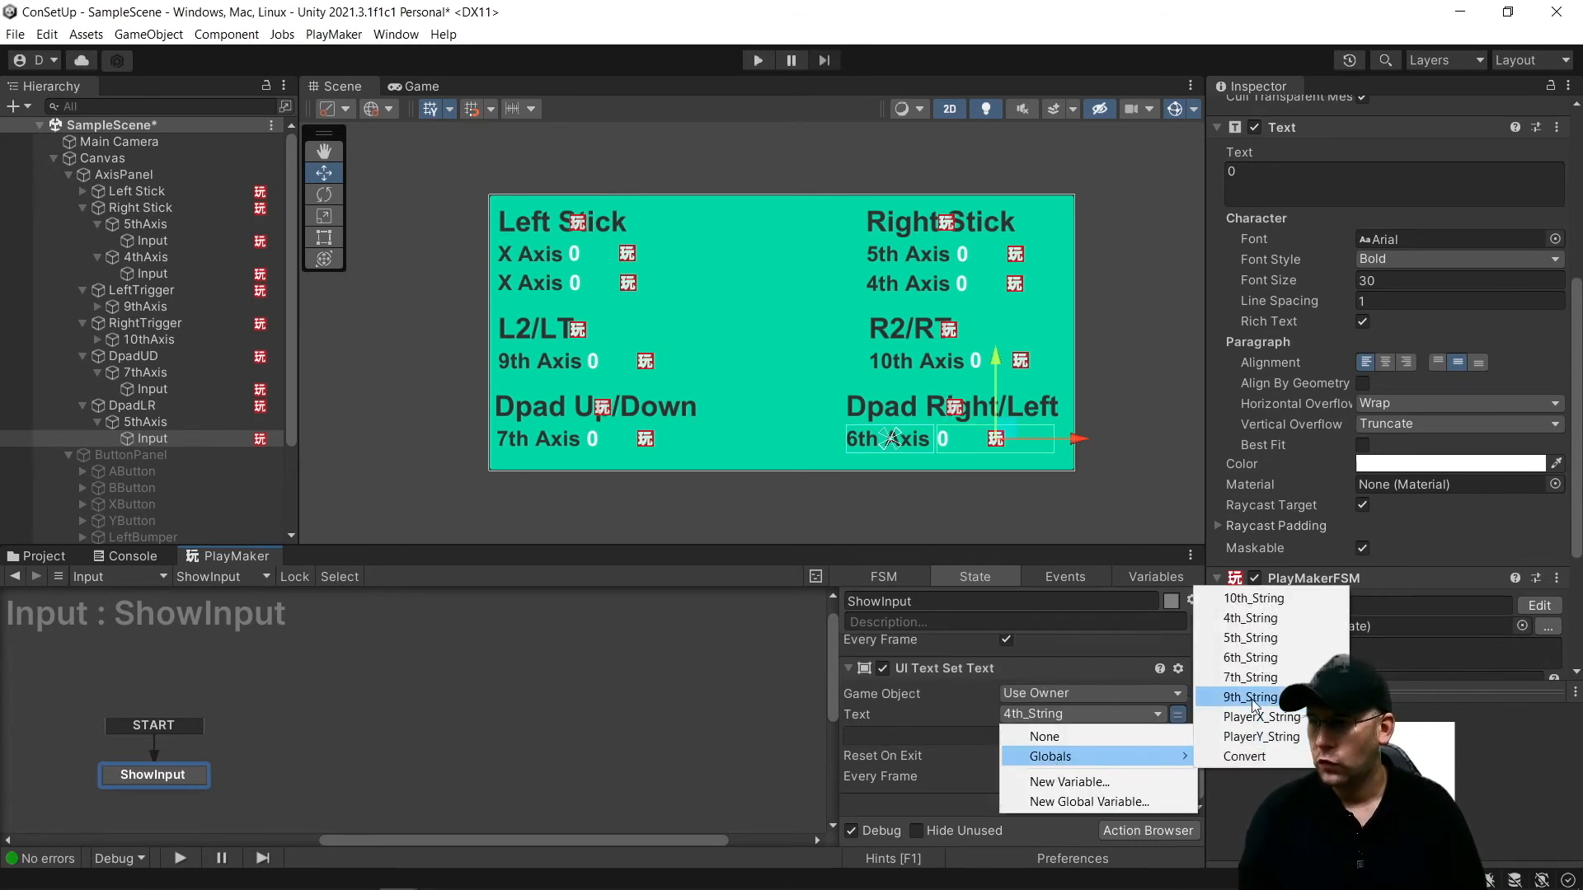
left_click(1251, 658)
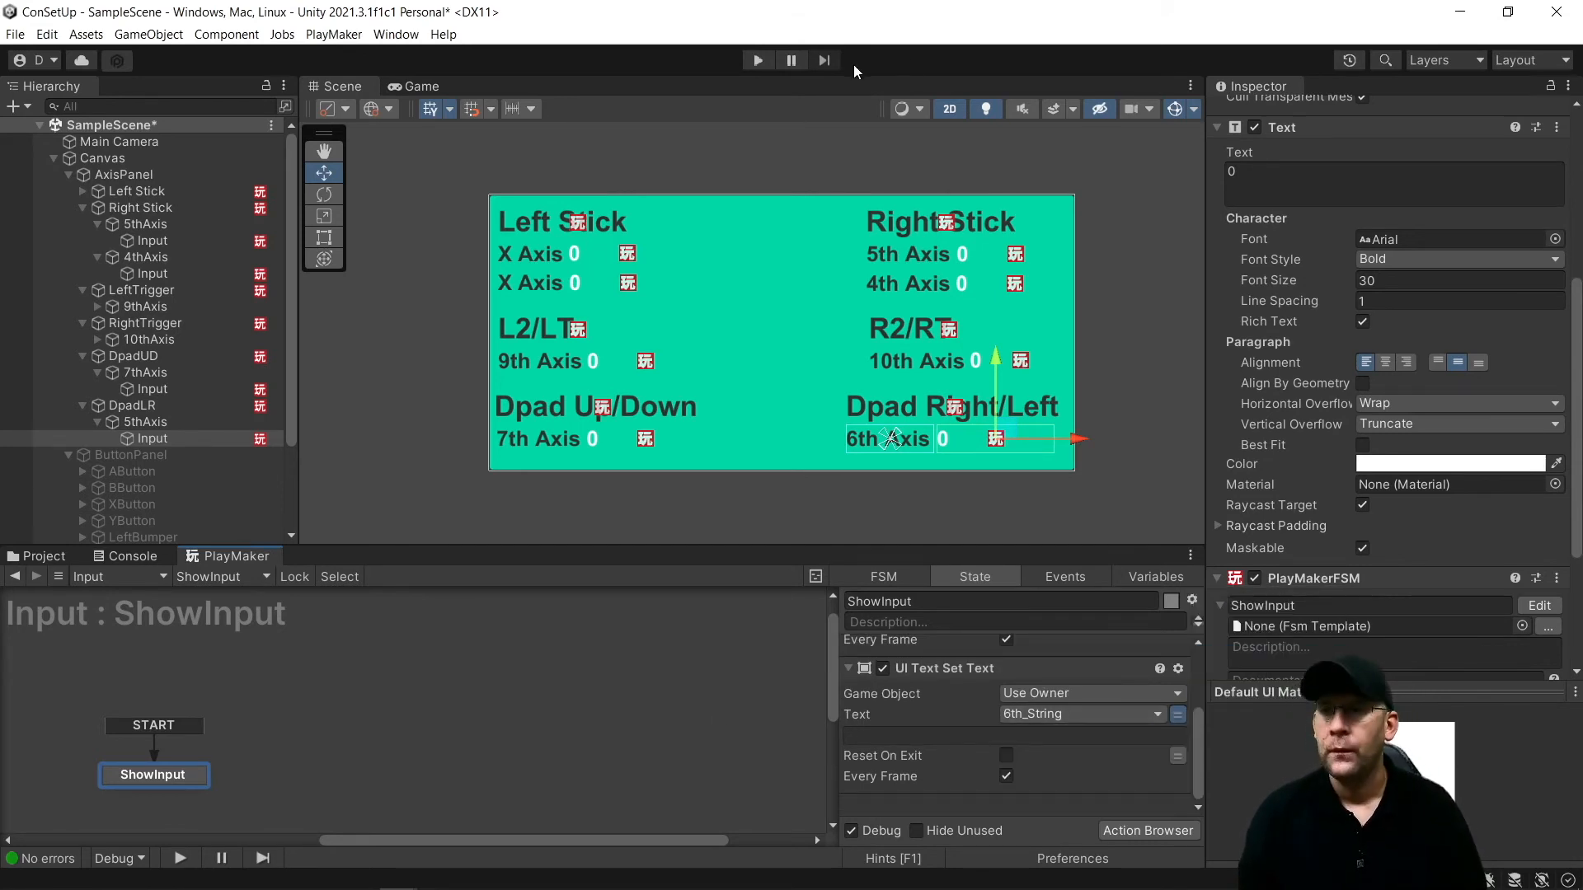
Run the scene in play mode to check all the stick, trigger and D-pad axis readouts, and stop it again
left_click(763, 62)
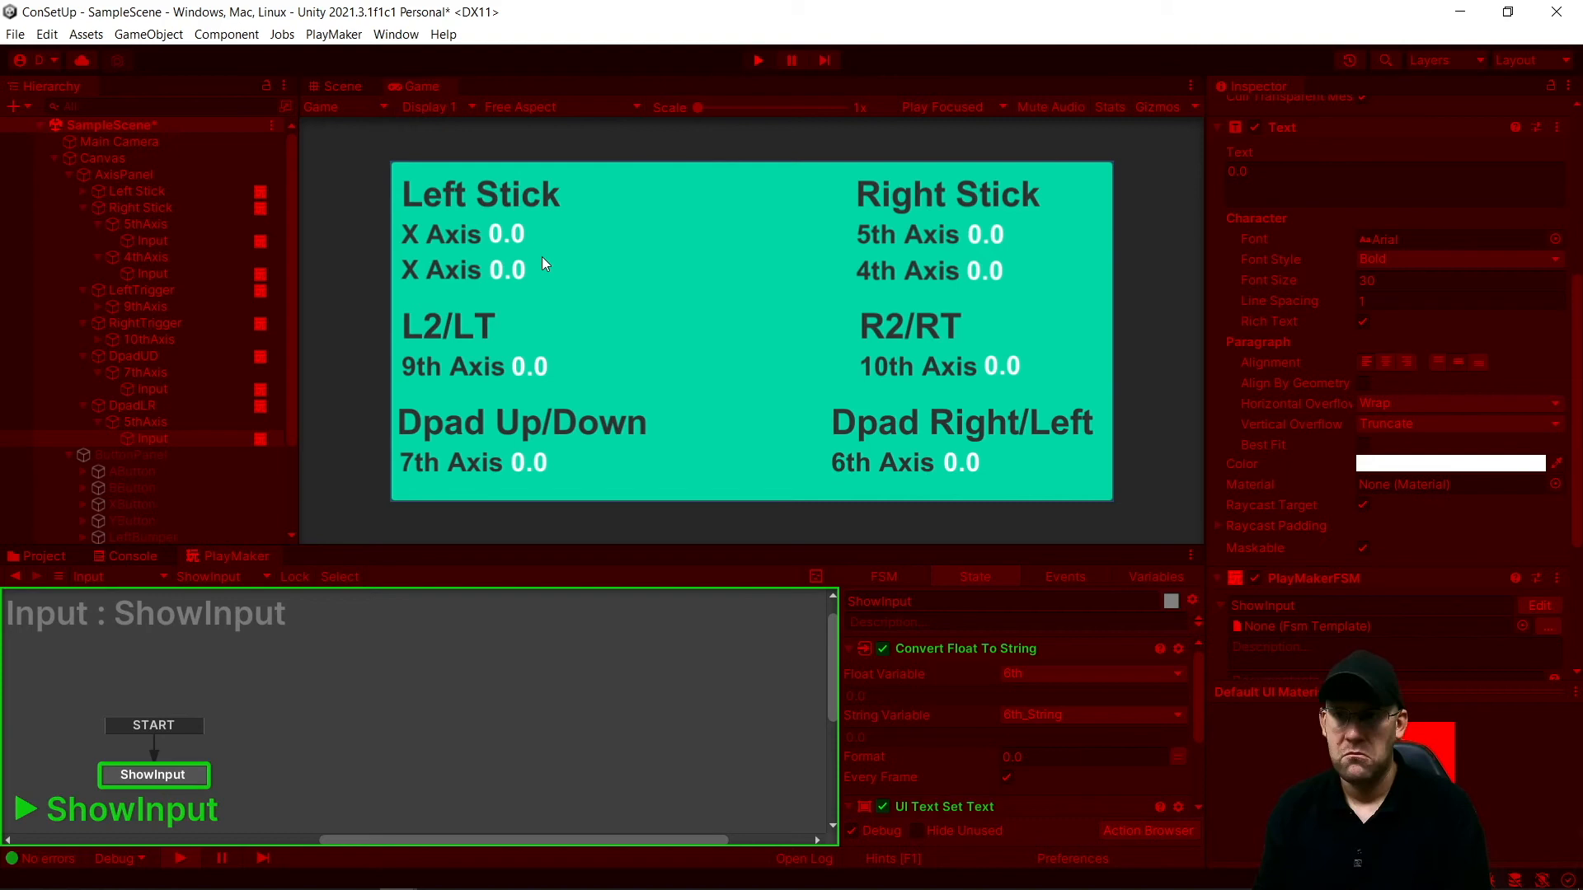
left_click(756, 61)
In the project's Input Manager settings, change the first Horizontal axis's type to Joystick Axis
left_click(47, 34)
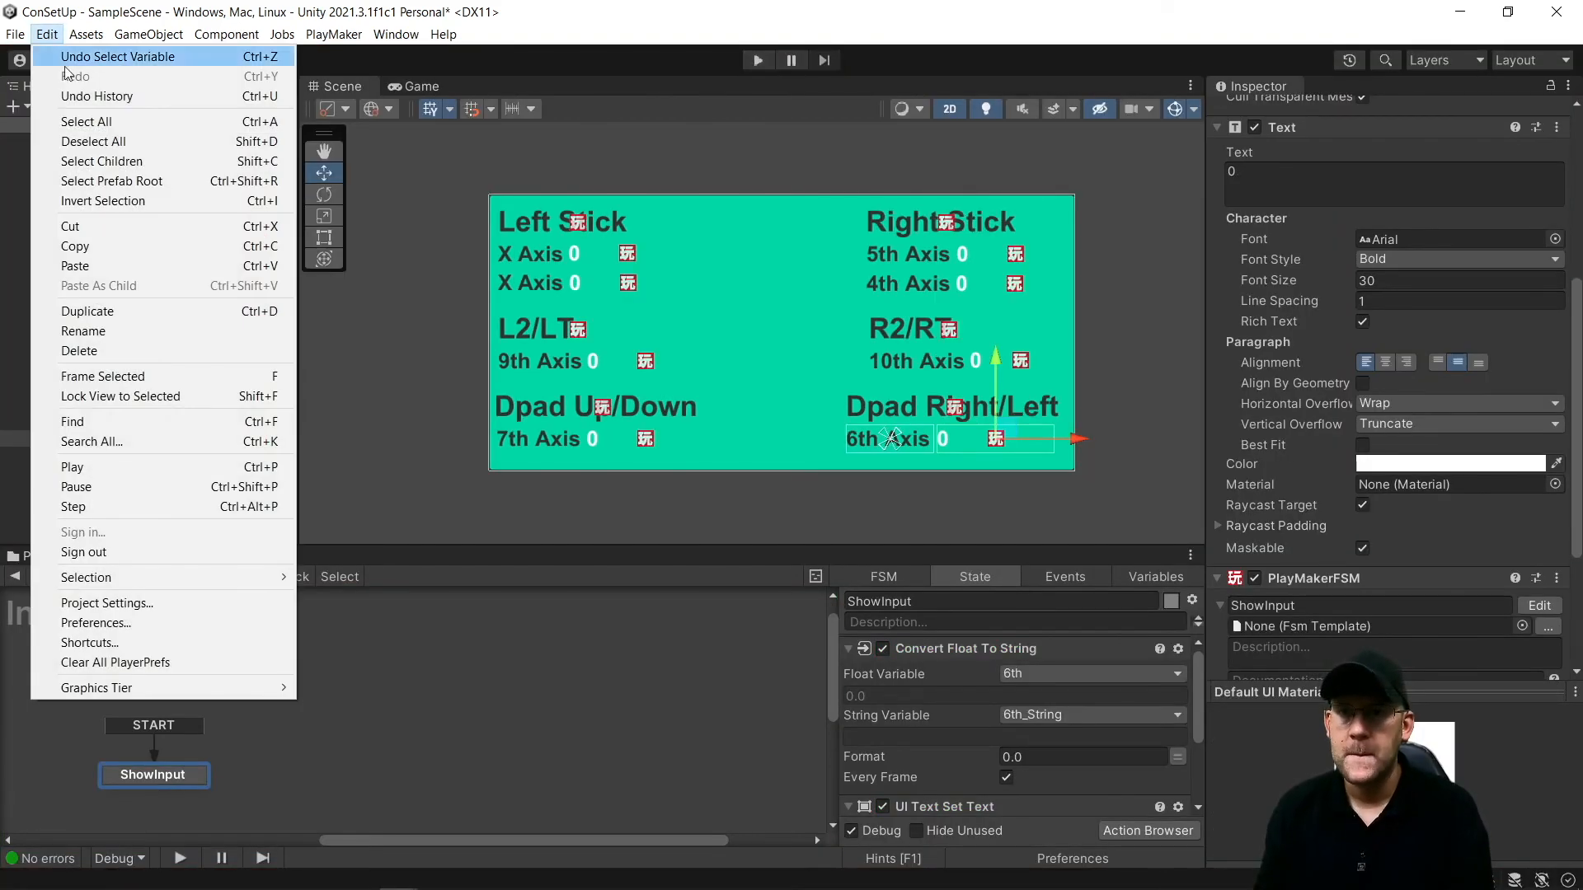
left_click(100, 602)
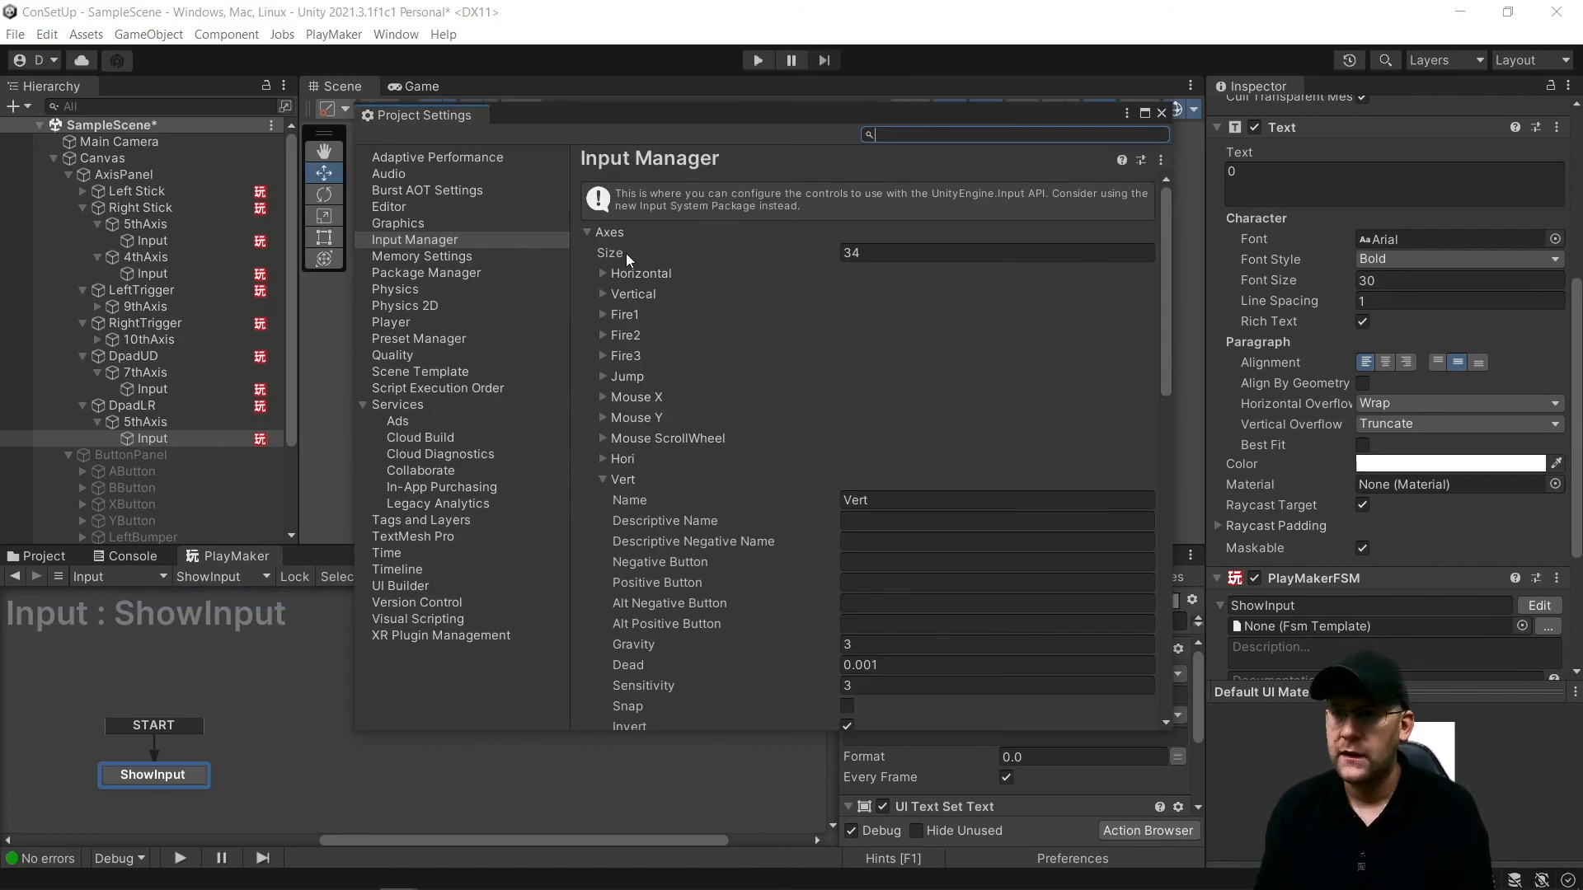
left_click(603, 274)
left_click(901, 541)
left_click(897, 600)
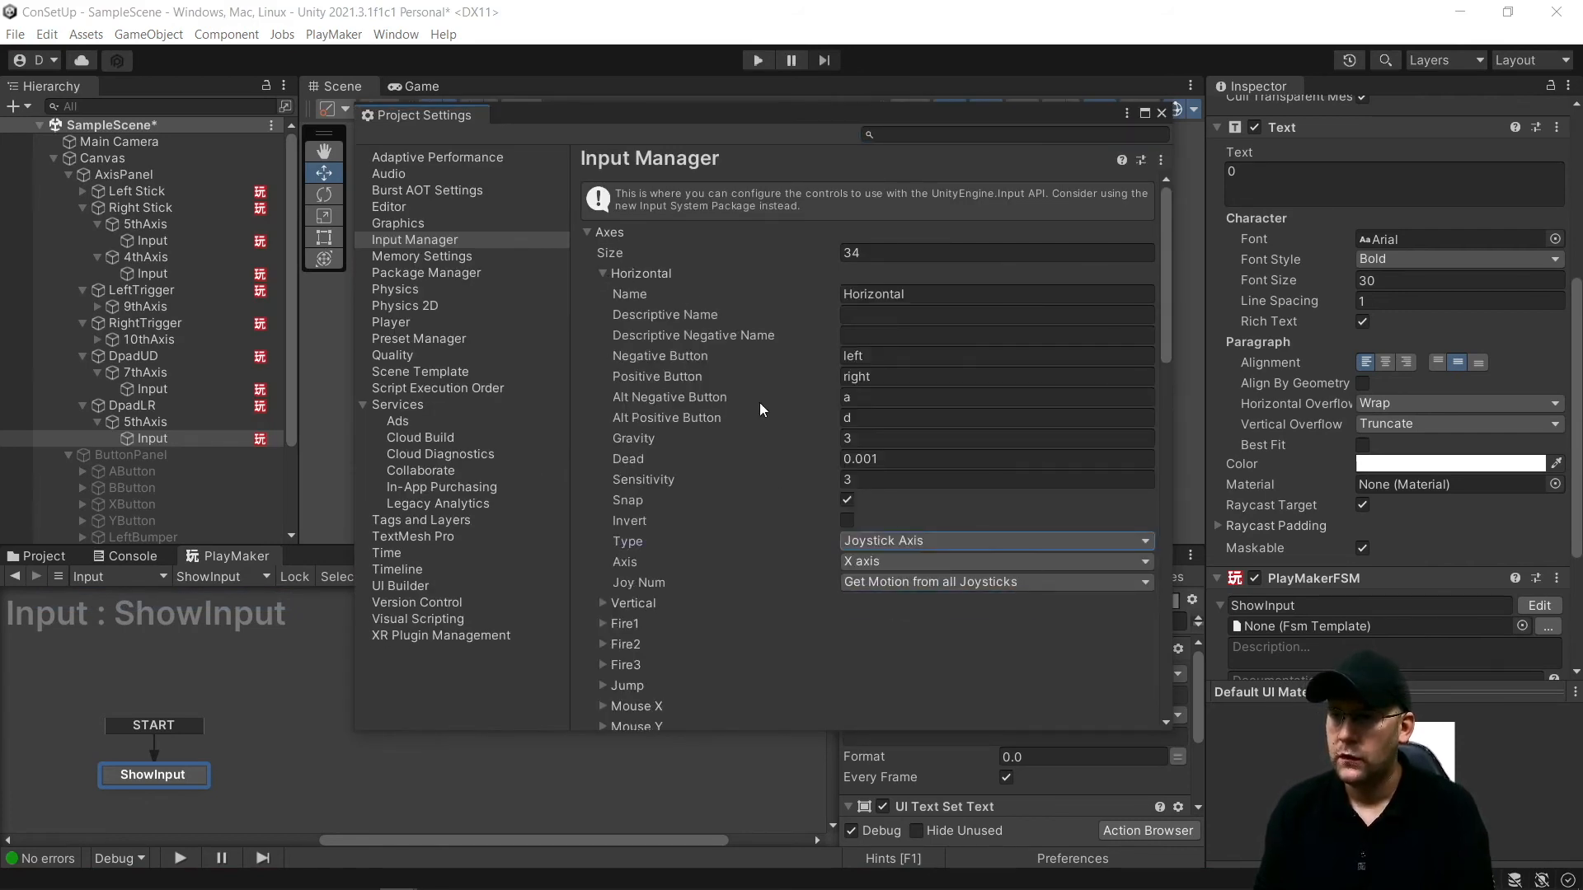
left_click(604, 275)
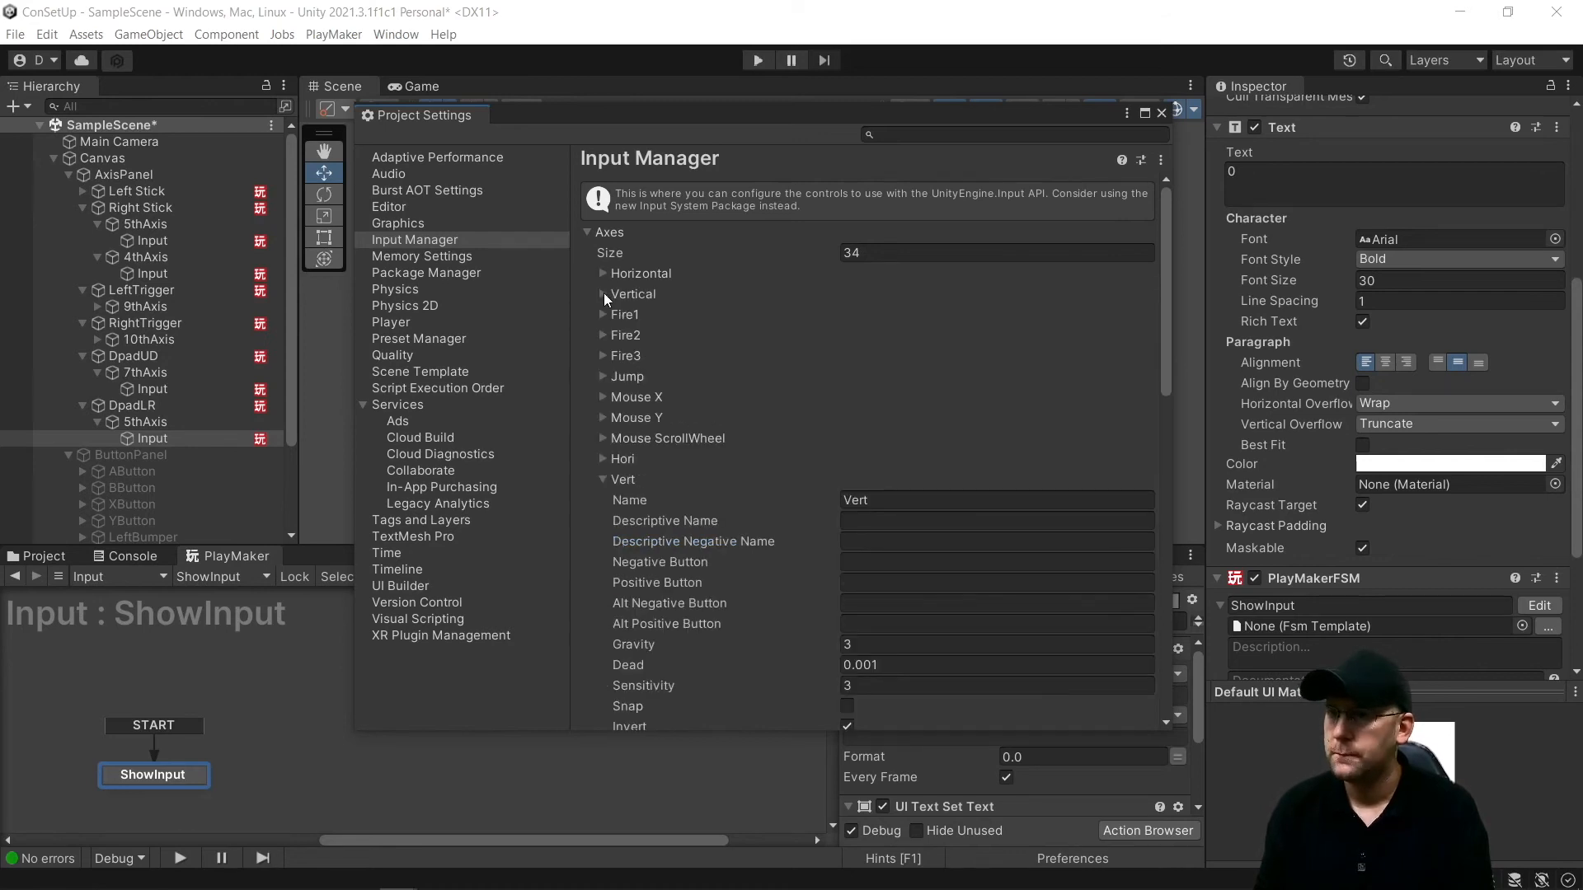
Change the first Vertical axis's type to Joystick Axis in the Input Manager
left_click(603, 294)
left_click(850, 559)
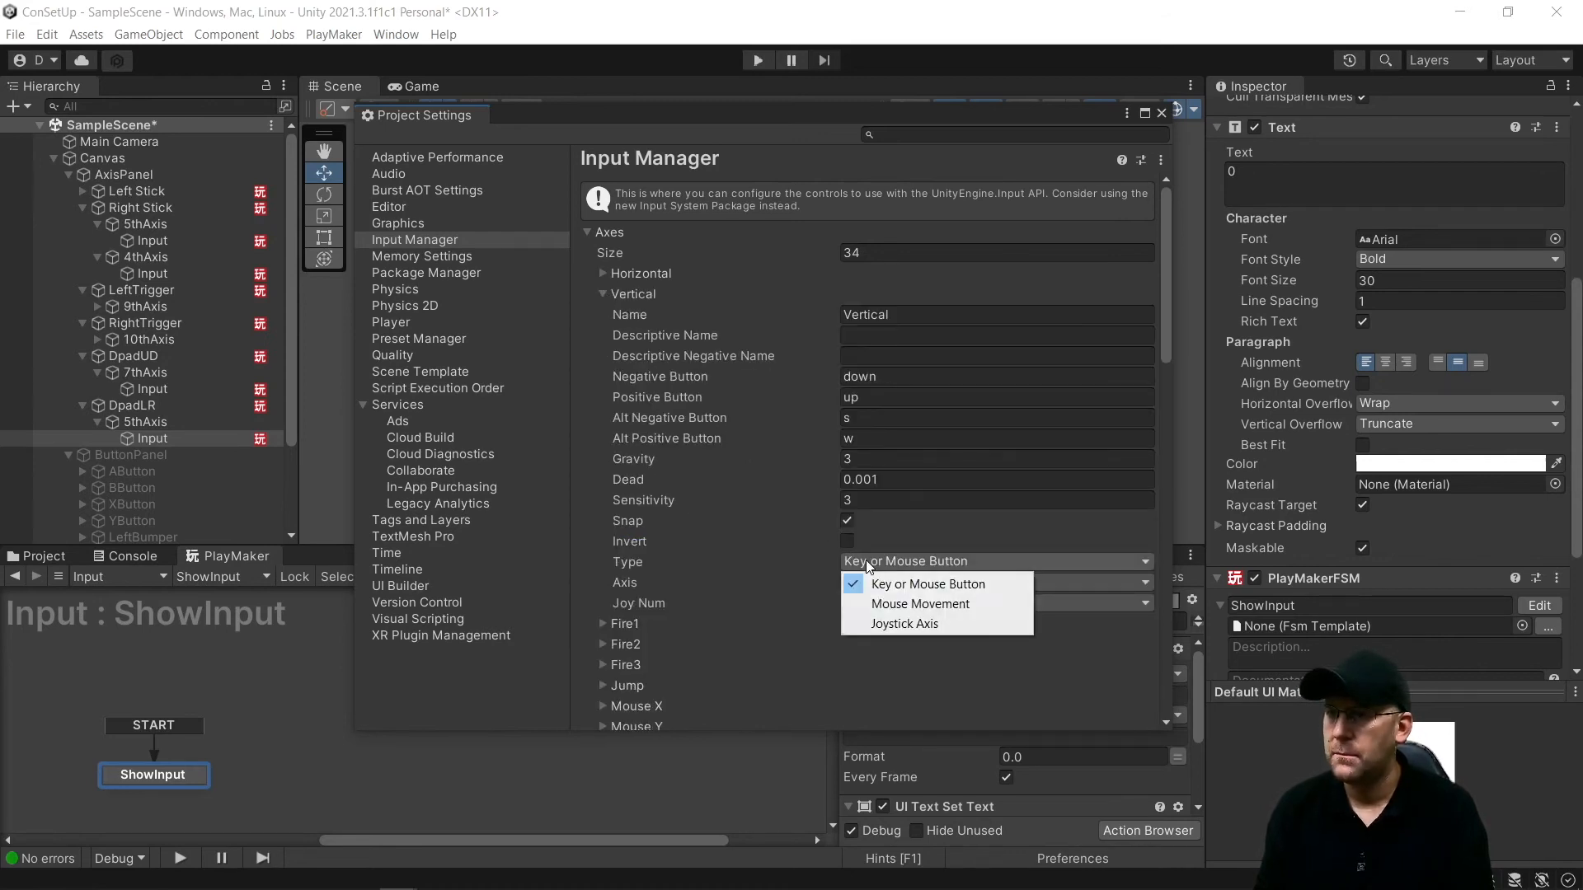
left_click(884, 625)
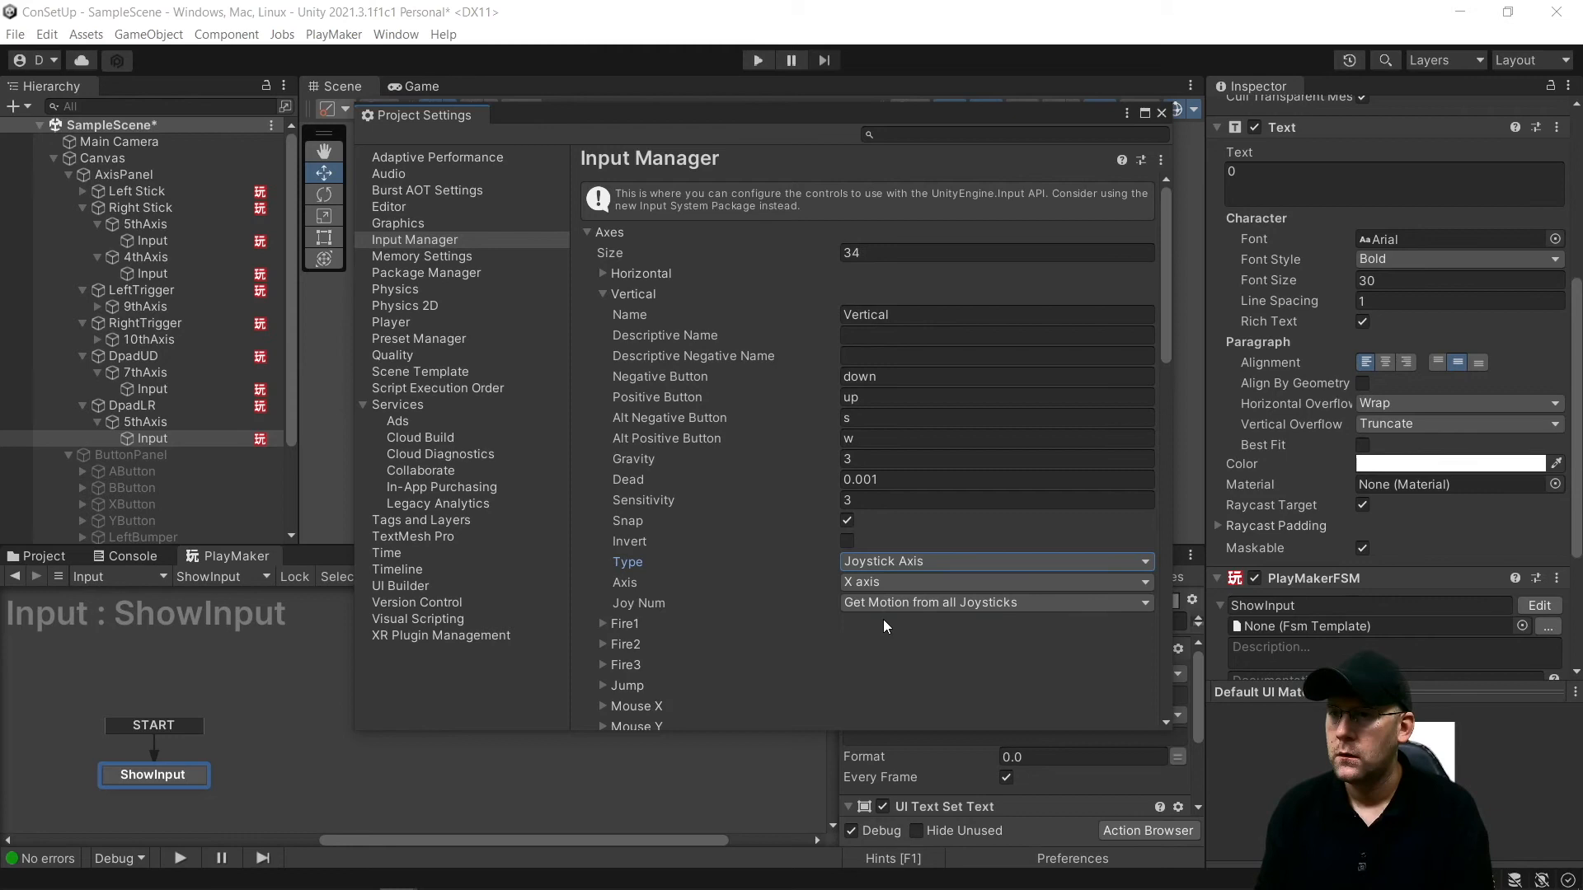
left_click(603, 293)
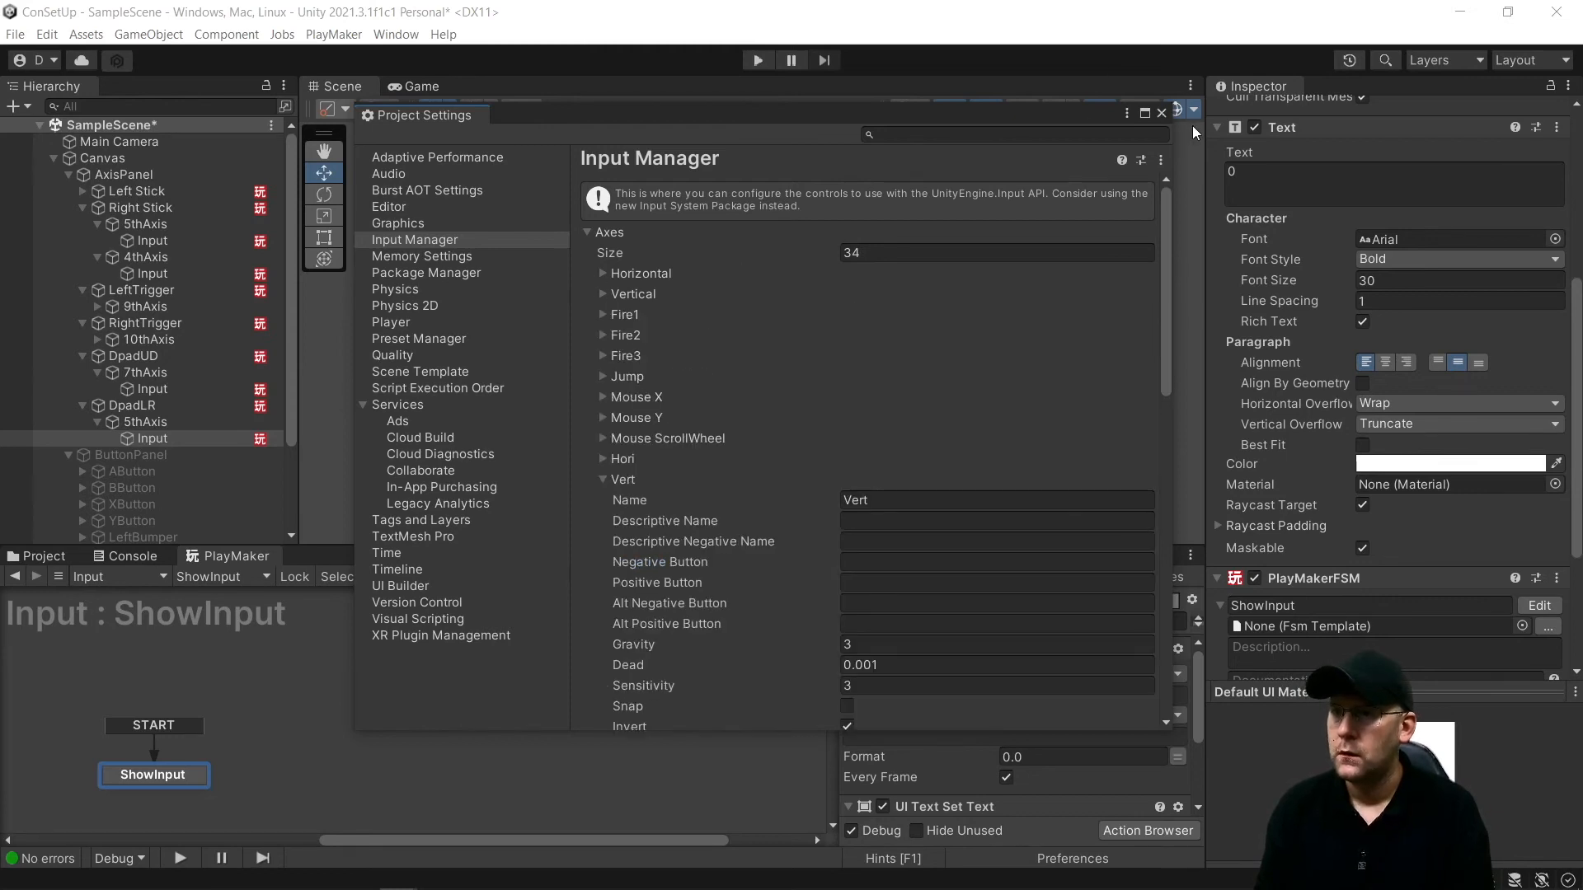
Close the project settings and run the scene in play mode to check the Left Stick readouts, stopping it again
left_click(1162, 113)
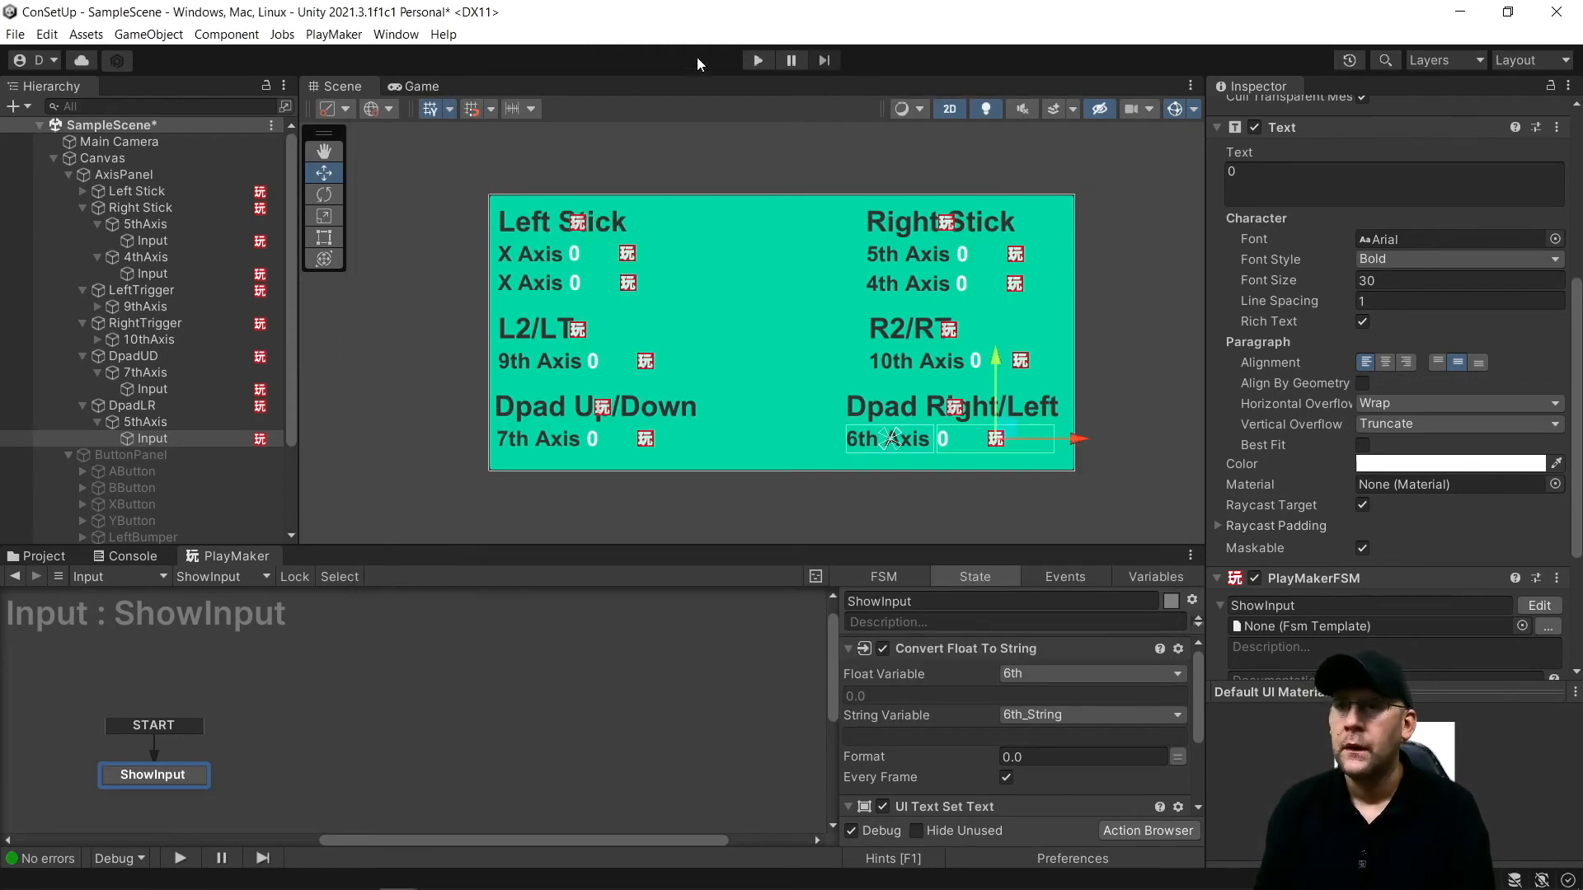
left_click(758, 60)
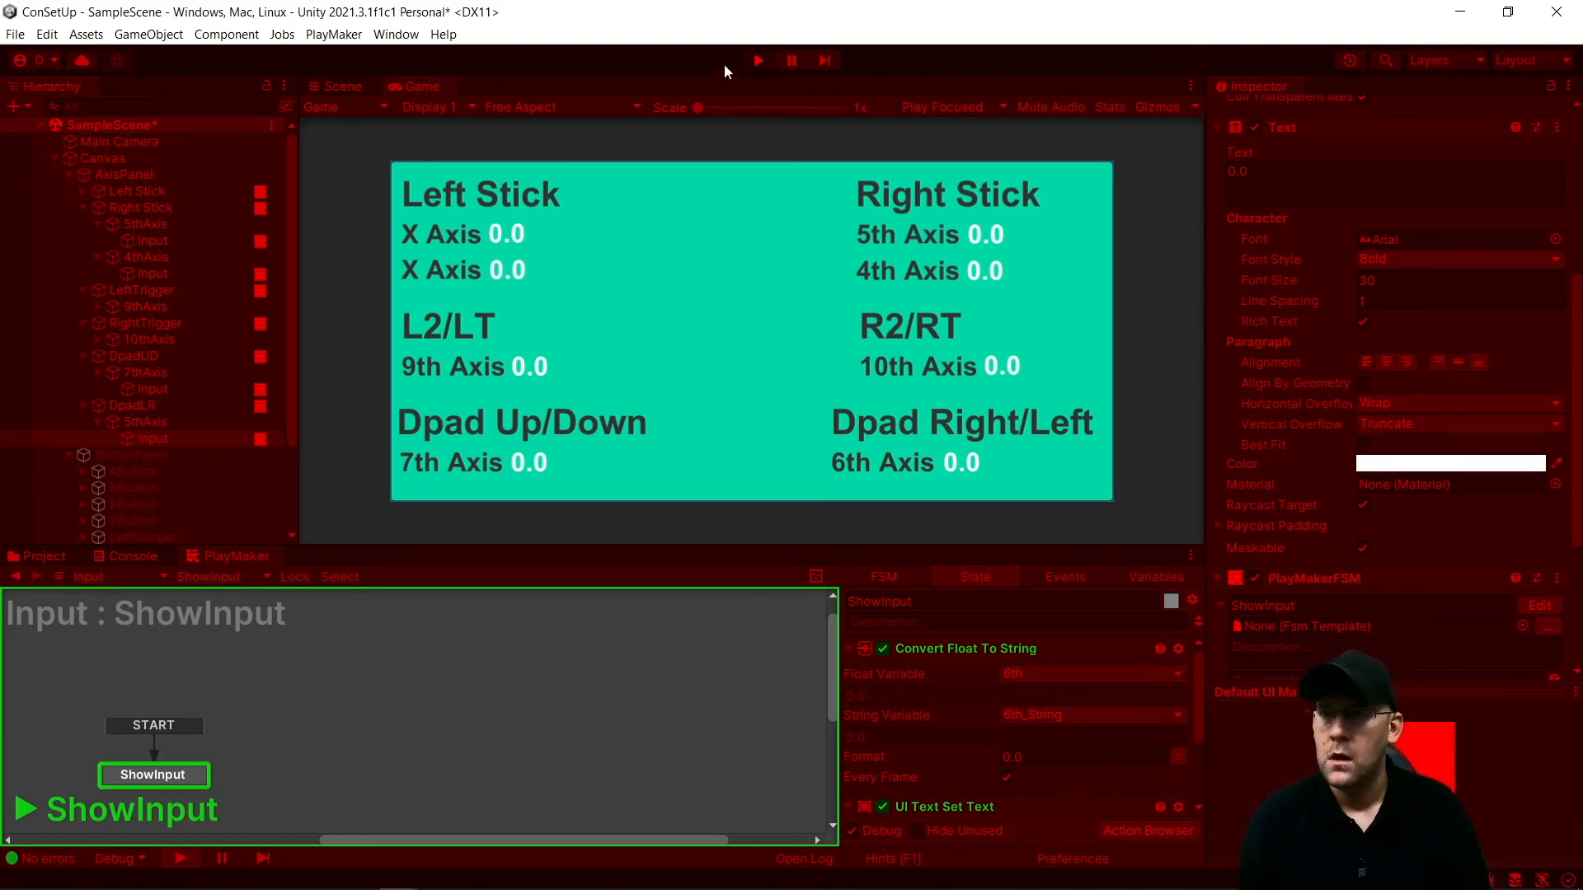
left_click(763, 57)
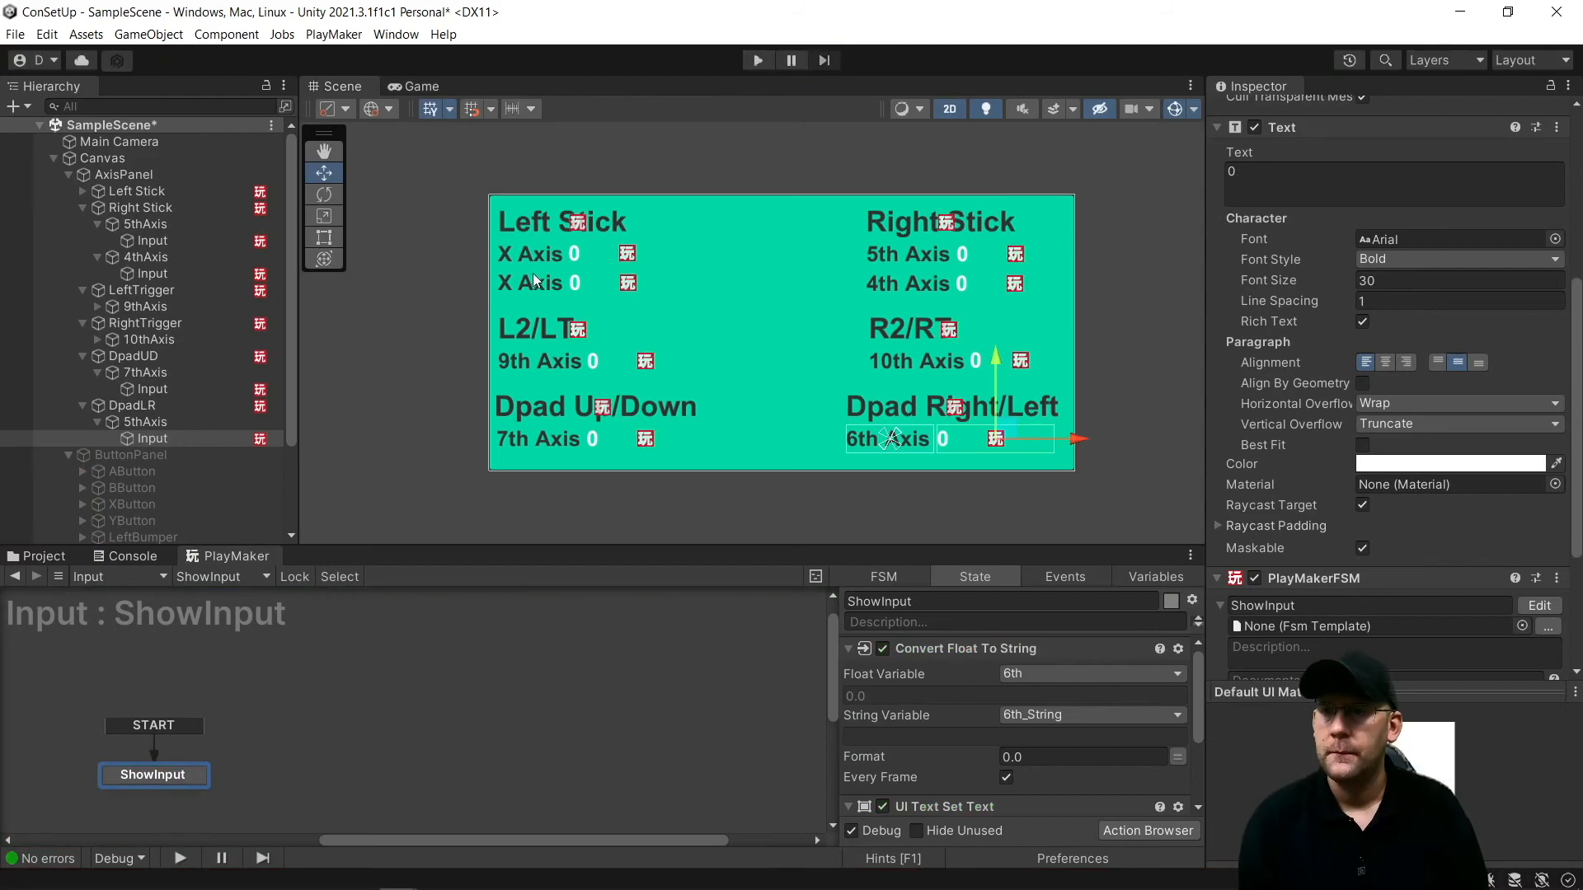
In the project's Input Manager settings, set the first Vertical entry's joystick axis to Y axis and close the settings
left_click(507, 280)
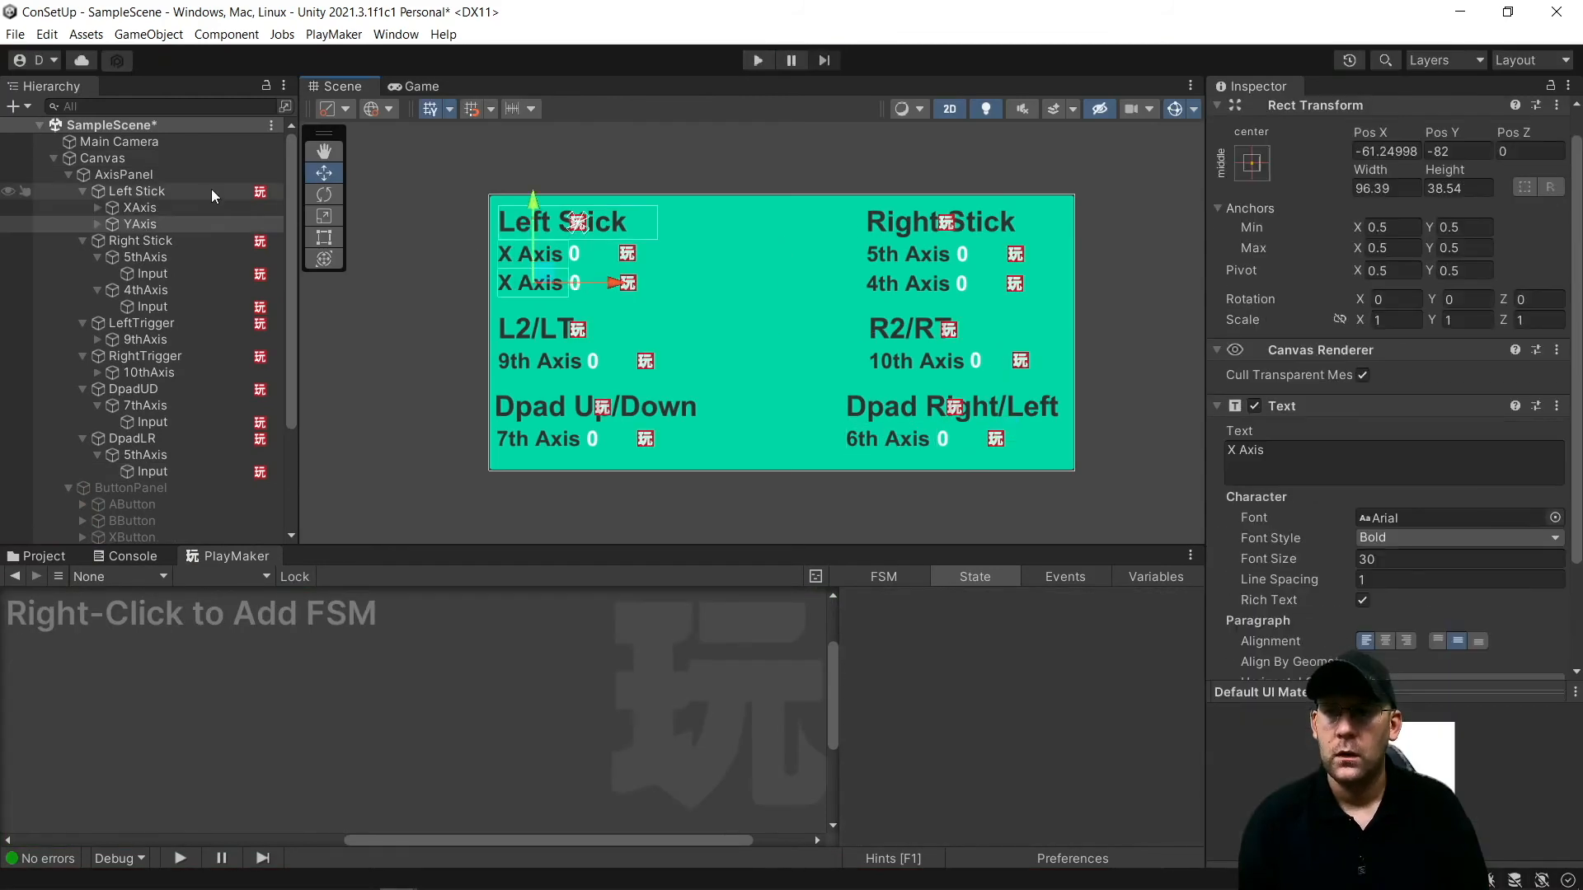
left_click(101, 225)
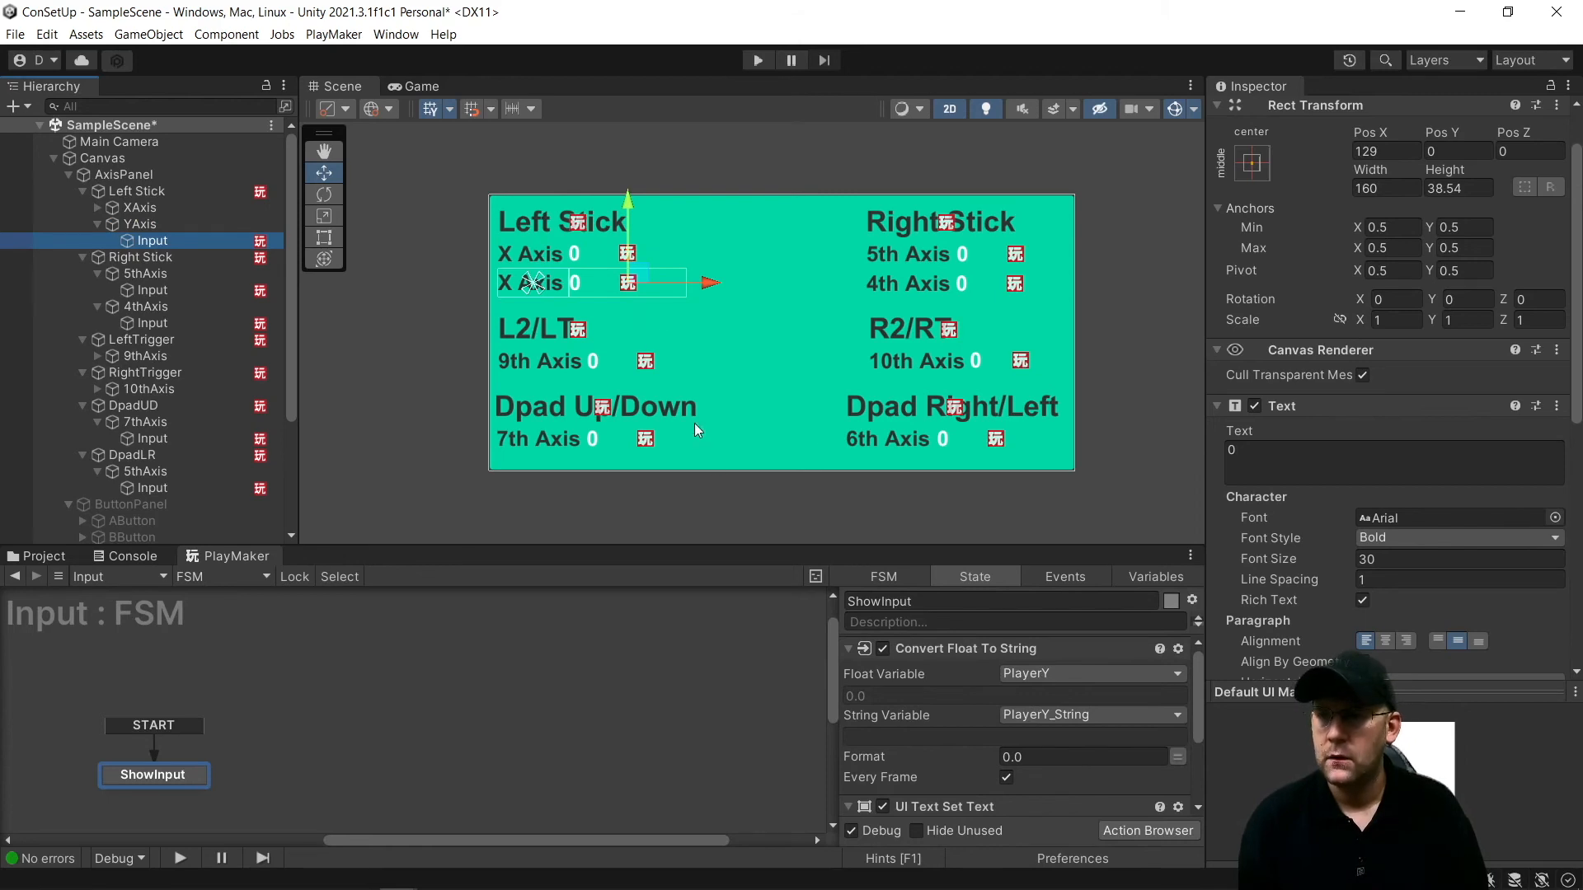
left_click(57, 35)
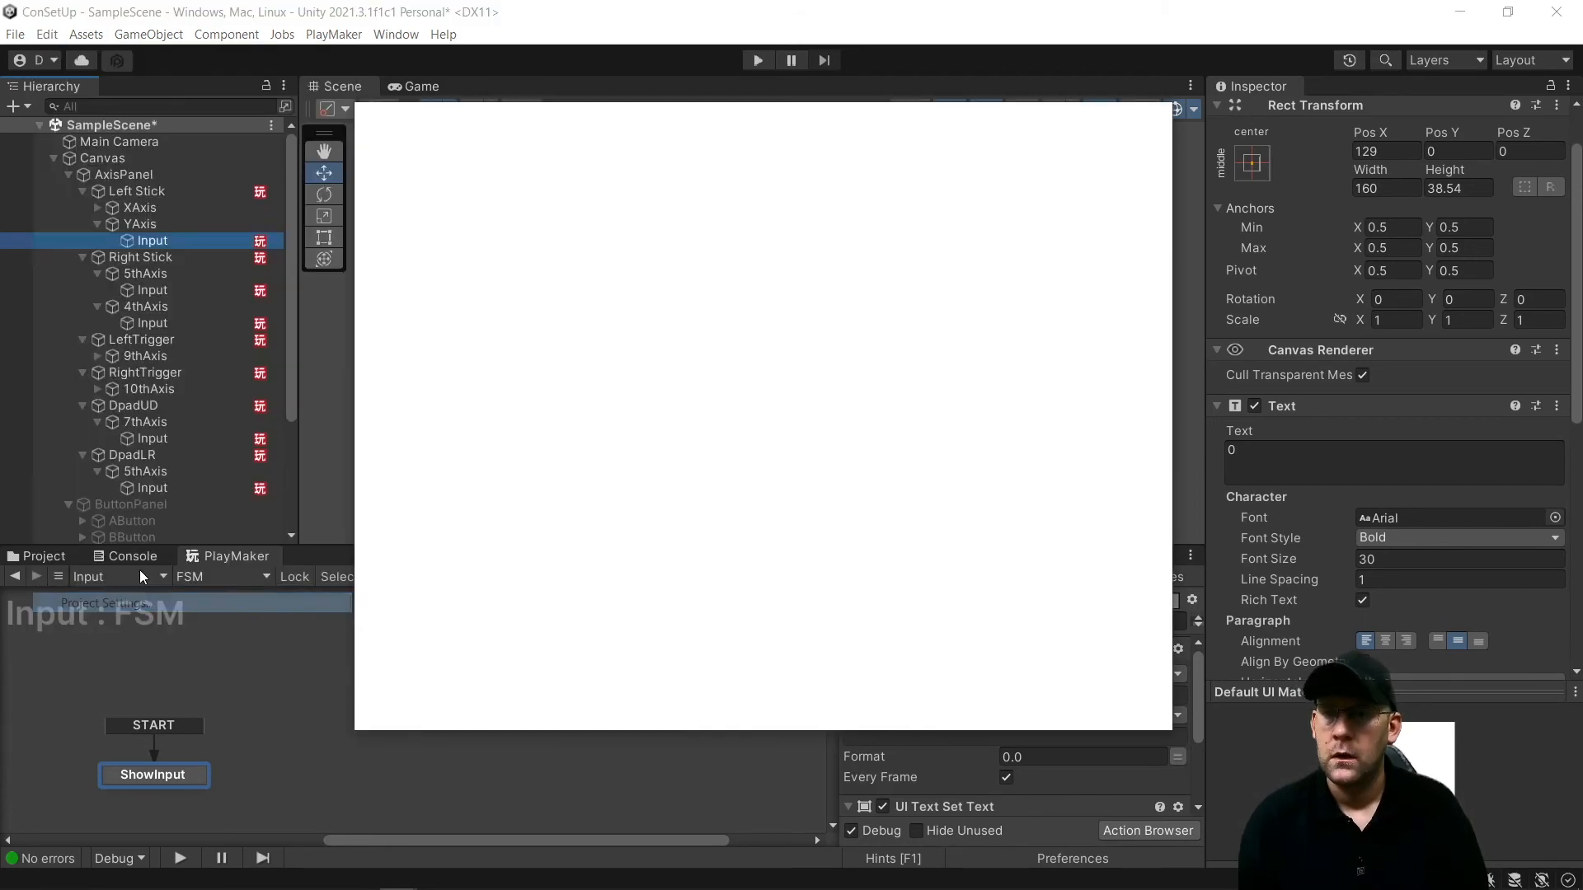
left_click(84, 608)
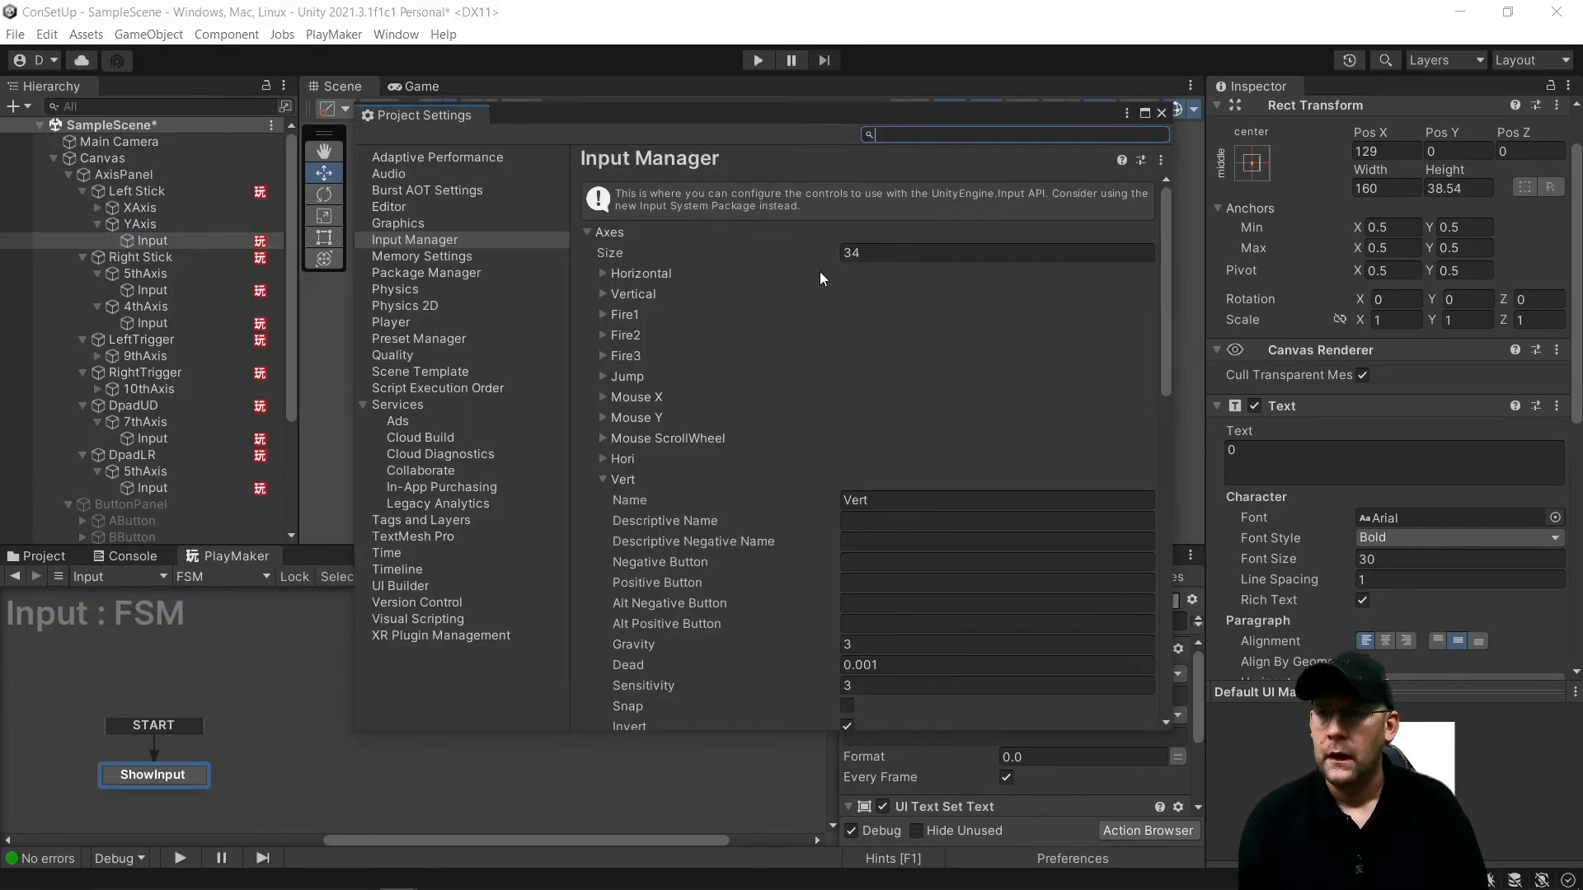
scroll(709, 483, "down", 5)
scroll(636, 299, "up", 5)
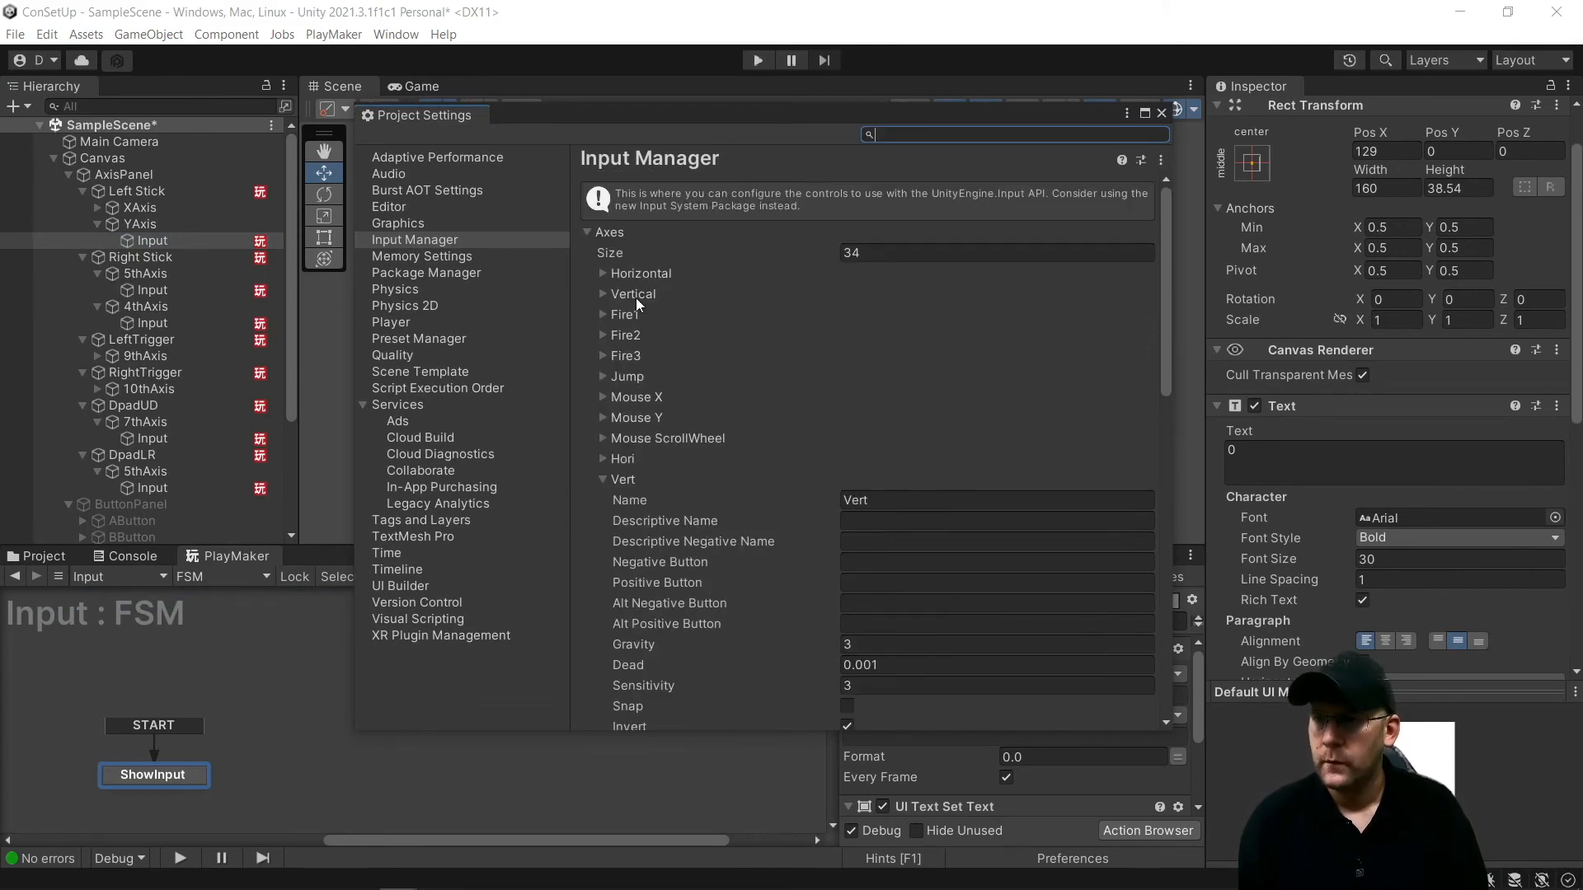
left_click(602, 294)
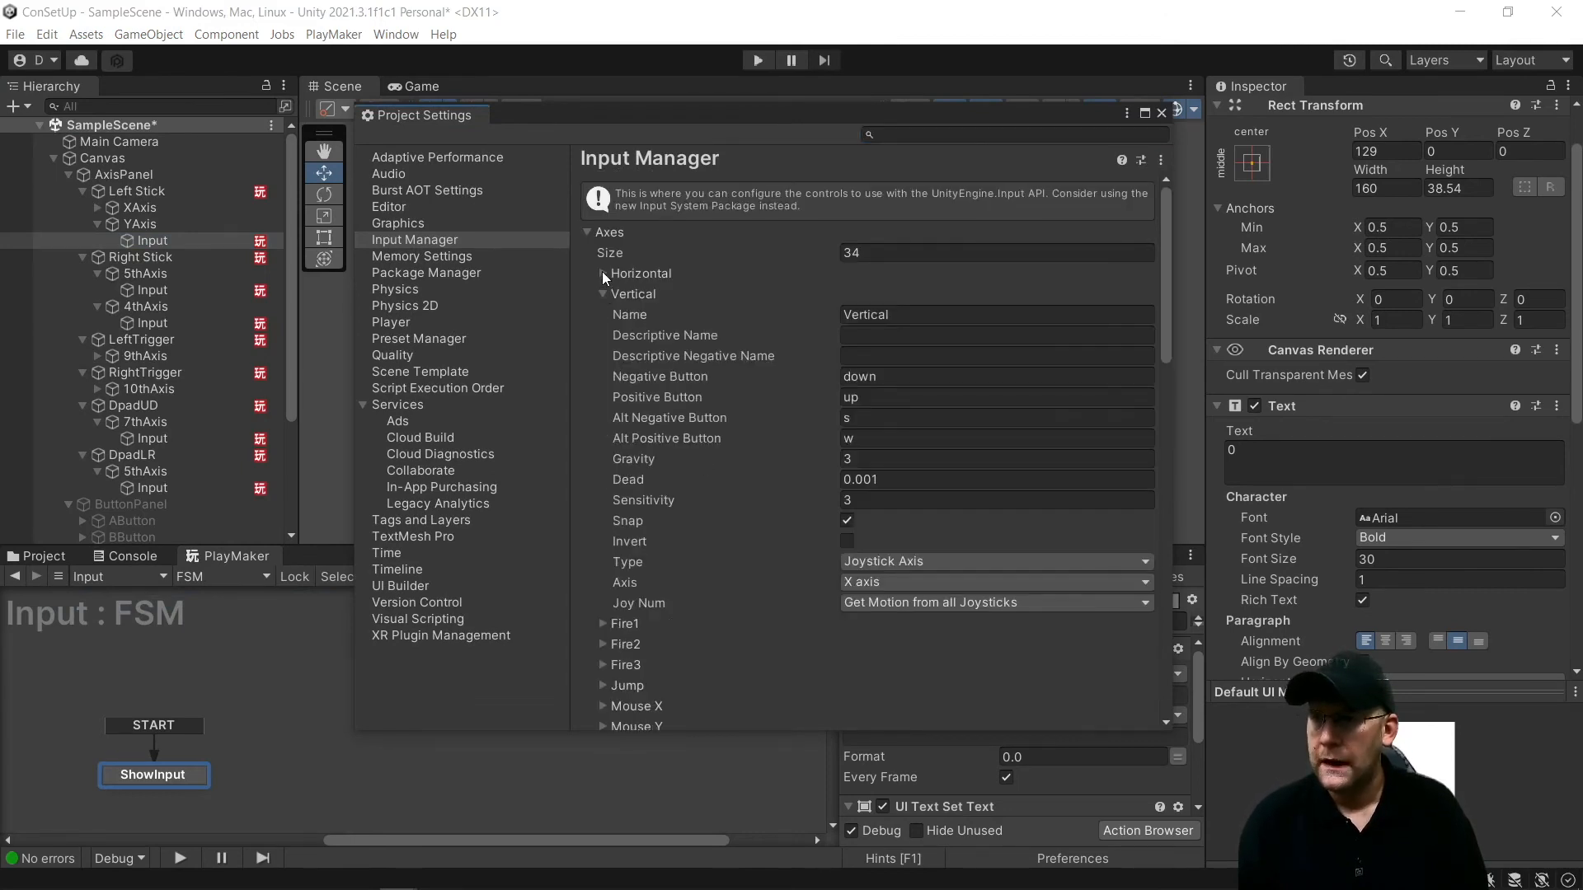
left_click(603, 274)
left_click(602, 273)
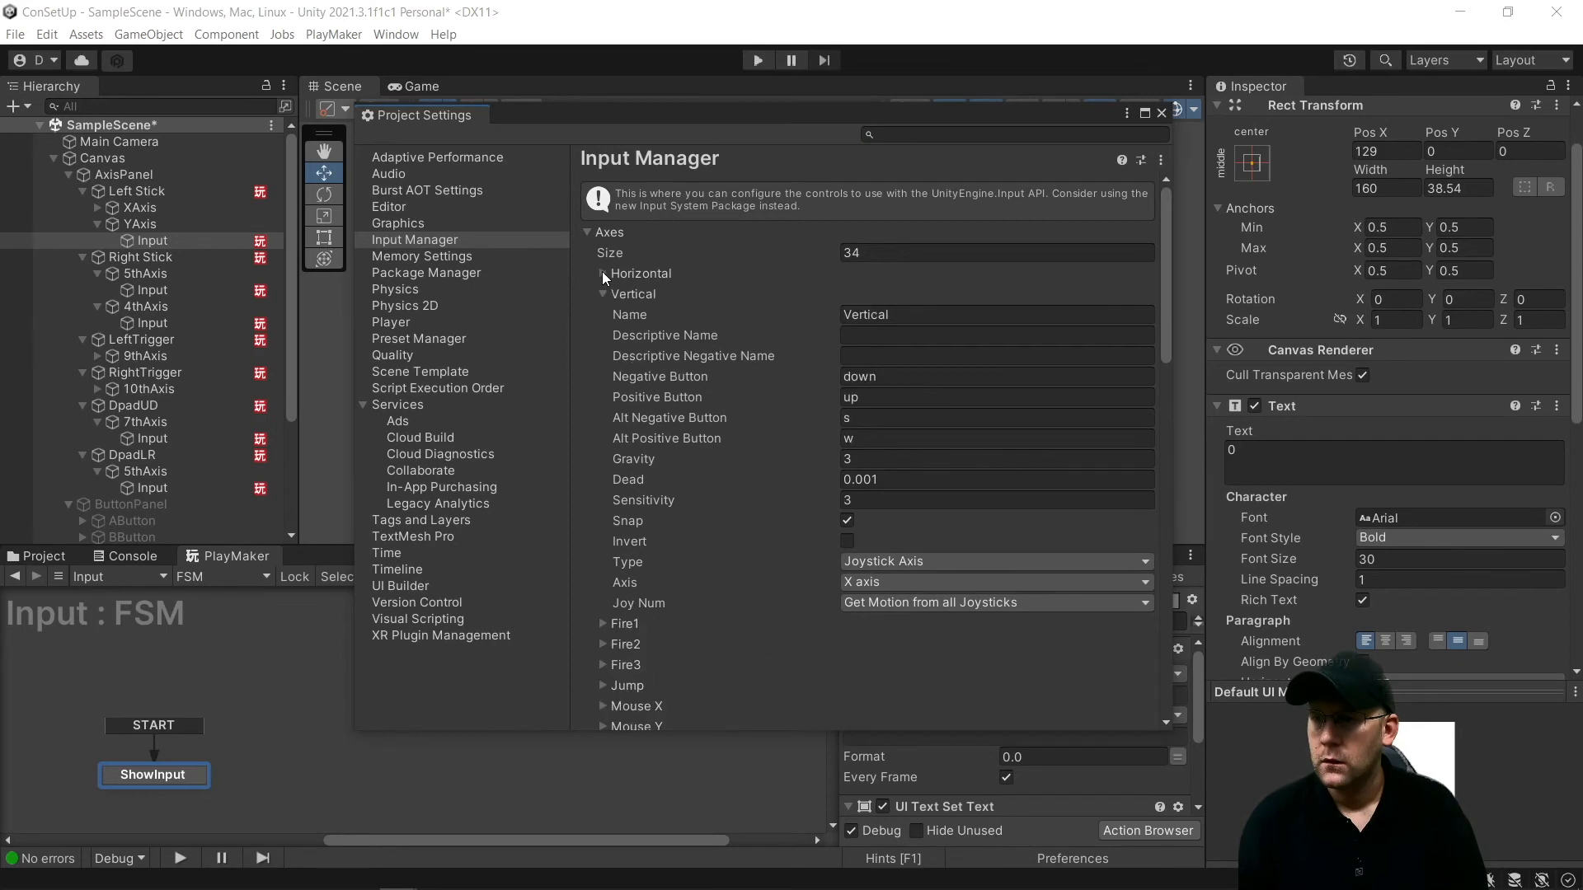
left_click(887, 581)
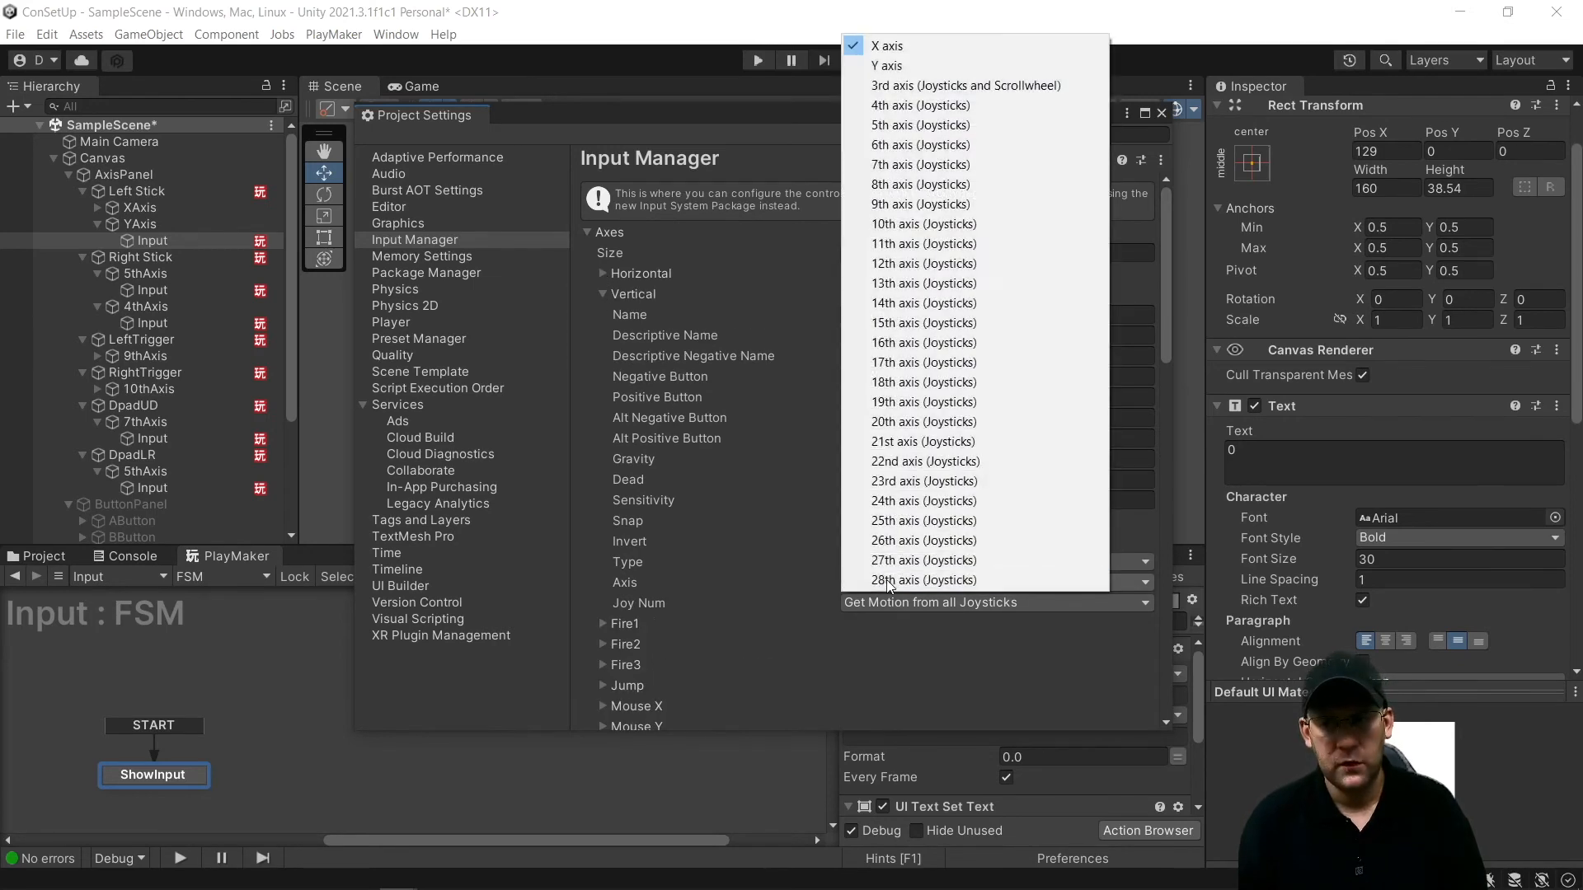
left_click(888, 66)
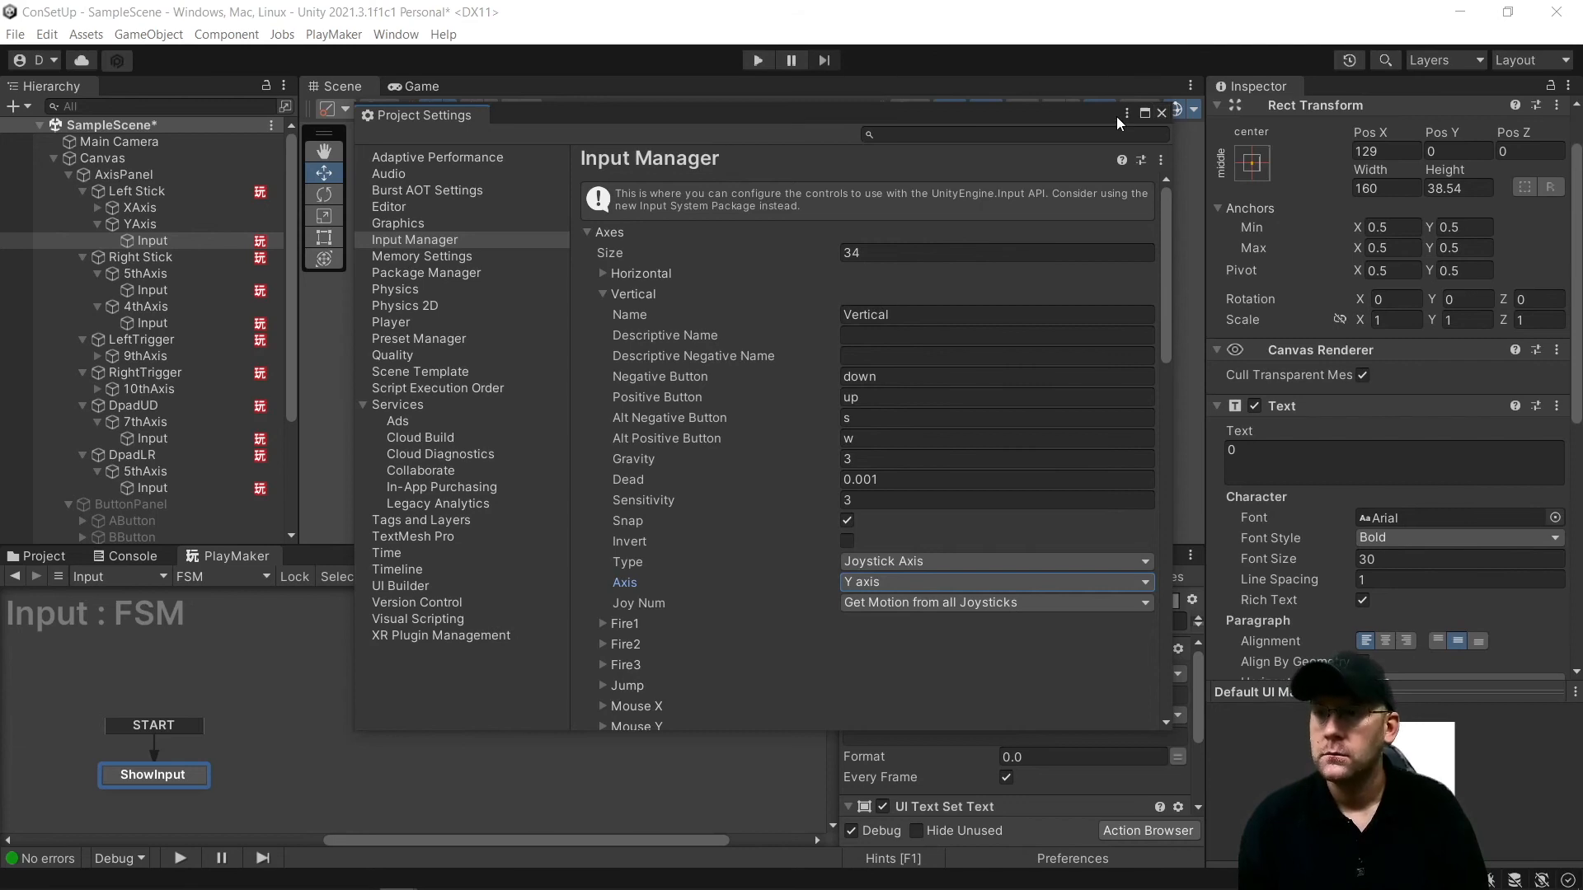
left_click(1159, 114)
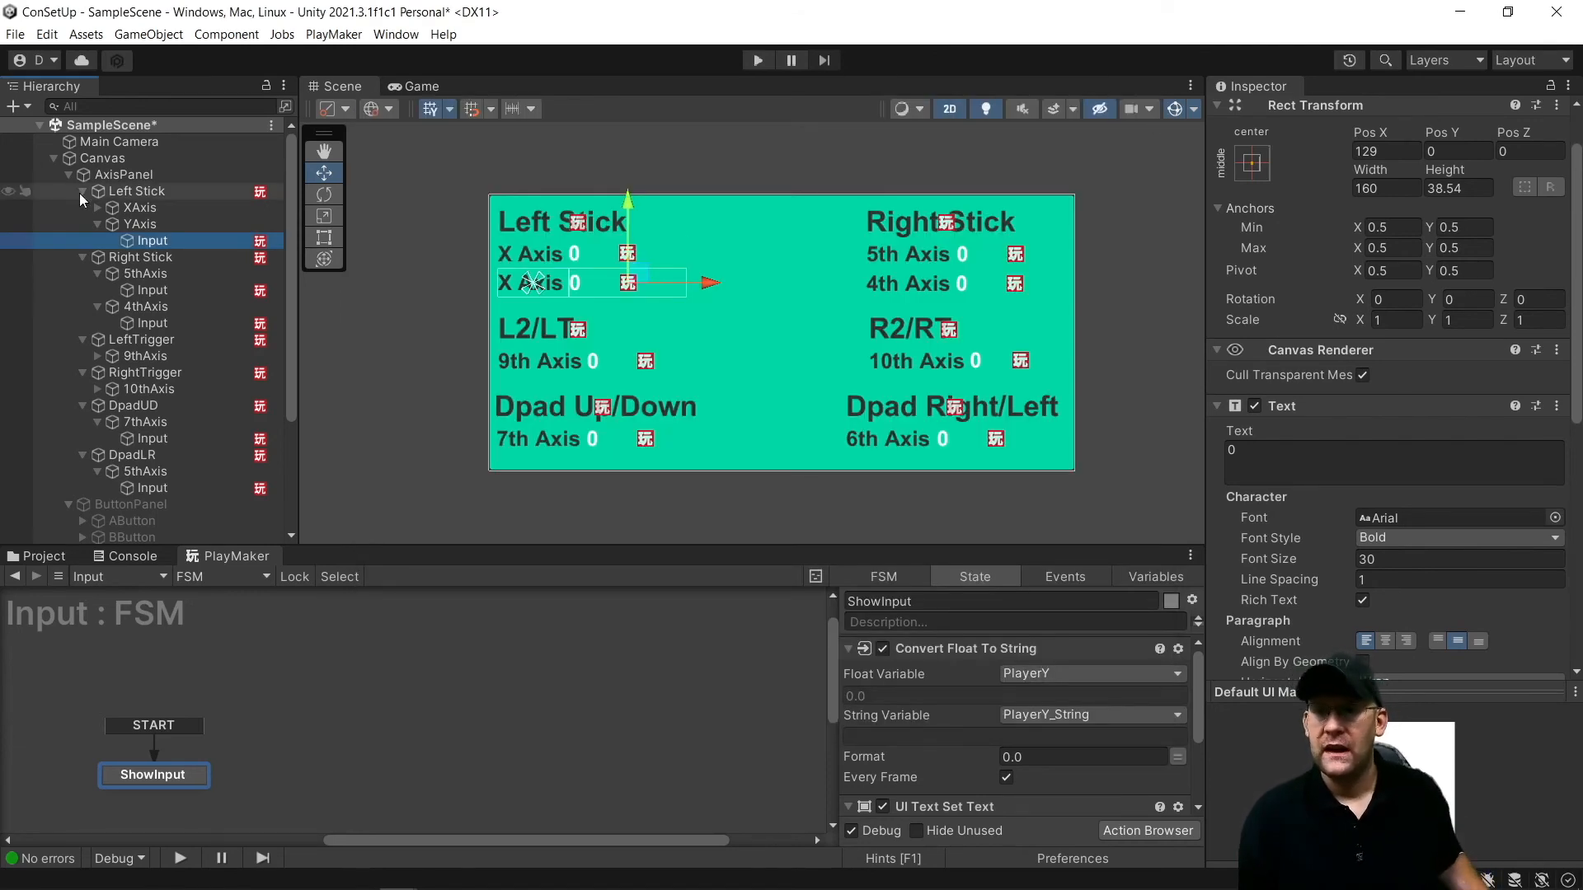
Change the label text of the Left Stick's YAxis object to "Y Axis"
left_click(140, 223)
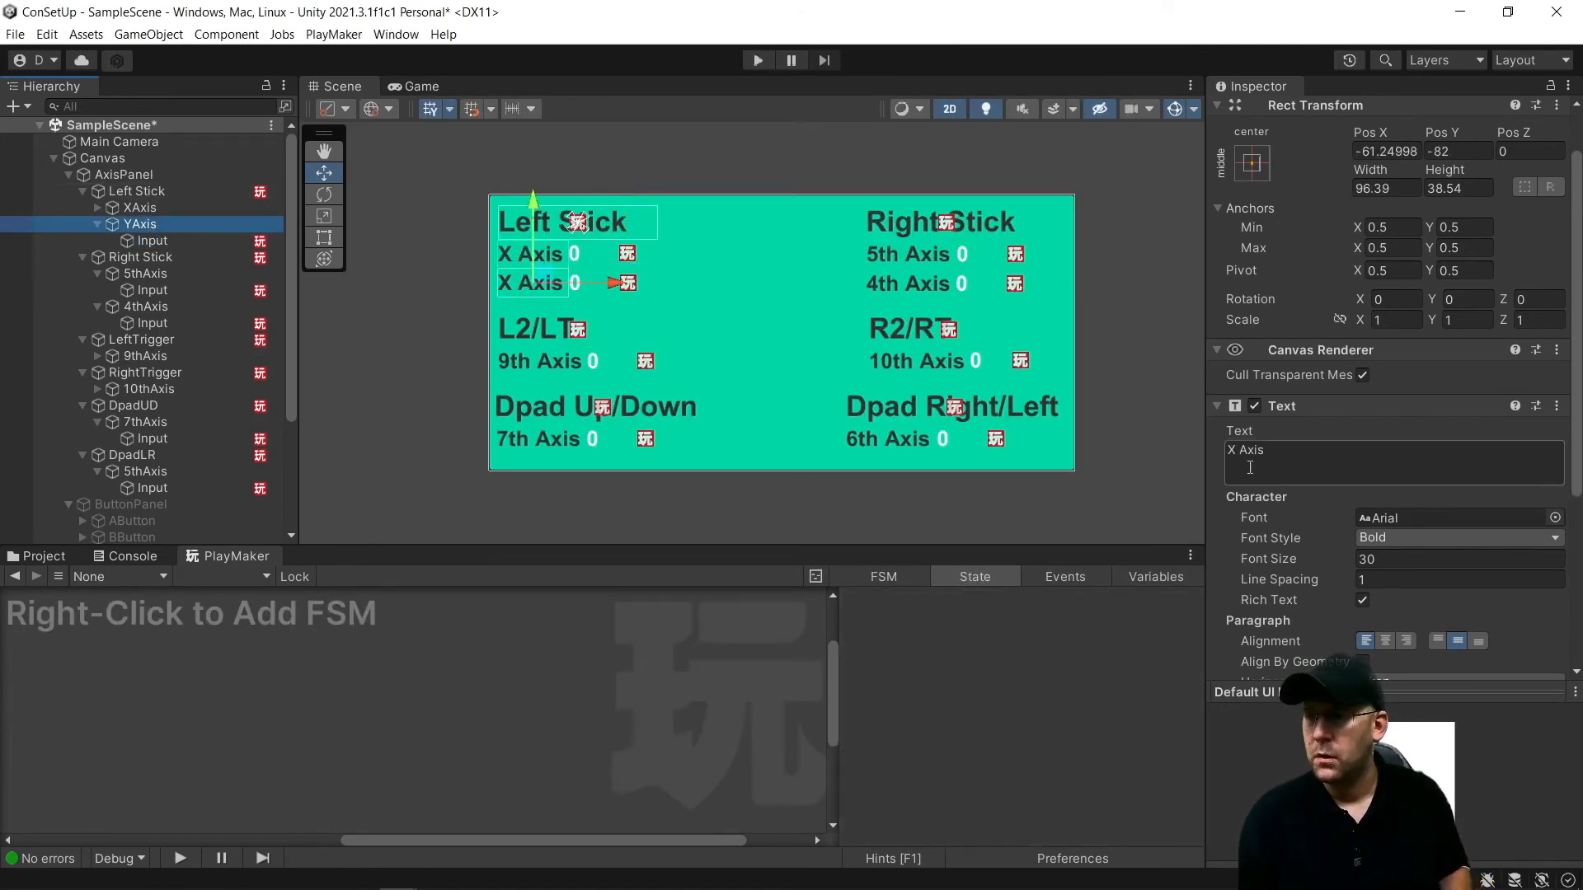
left_click(1231, 450)
key("BackSpace")
type("T")
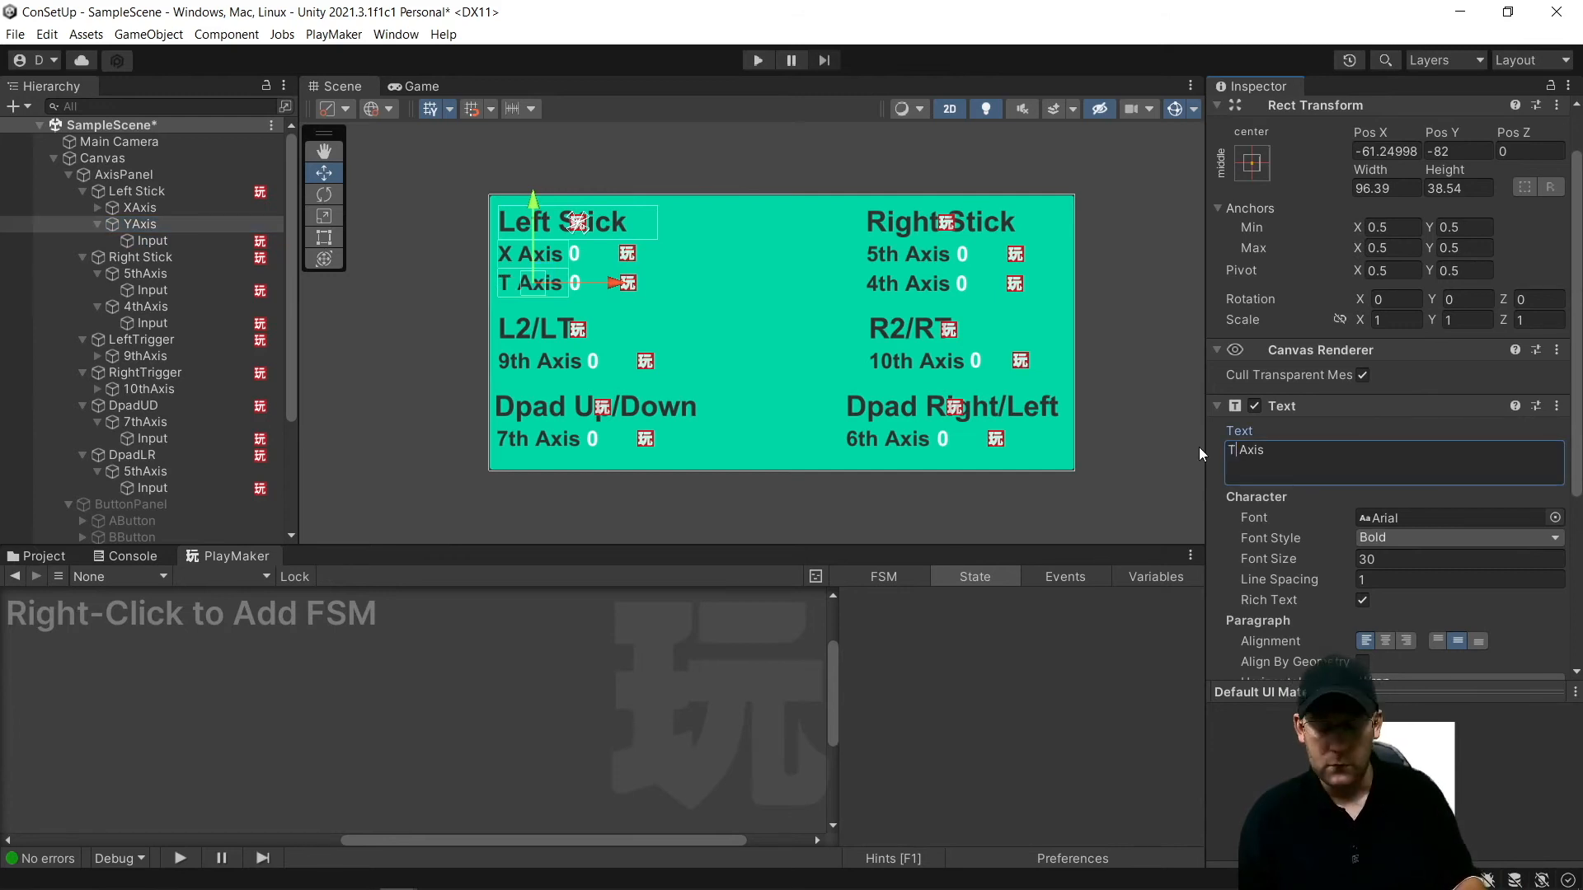
key("BackSpace")
type("Y")
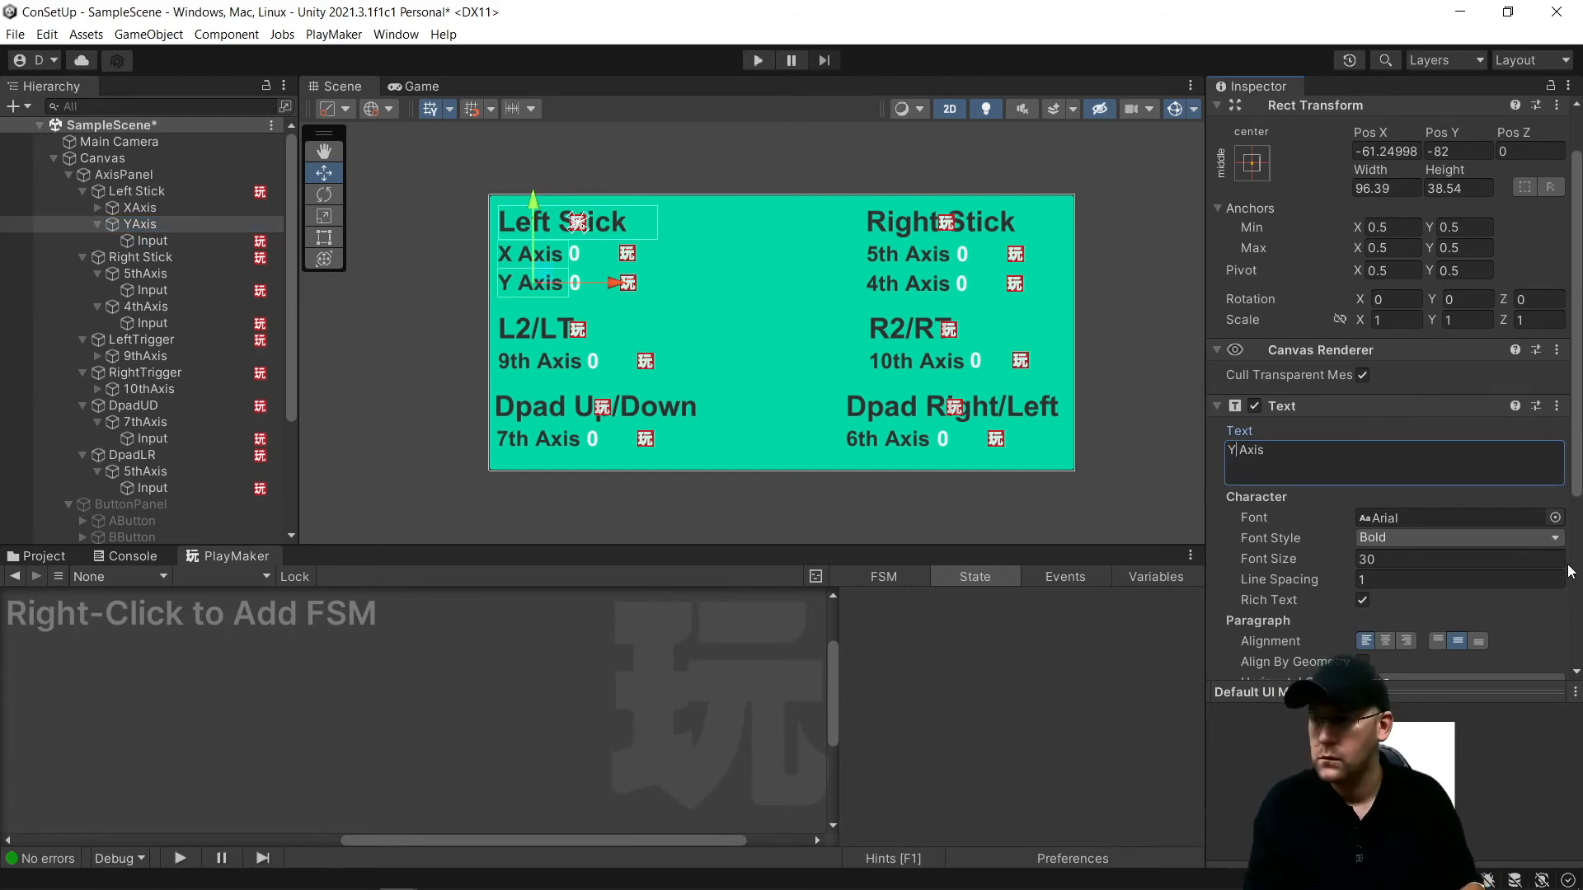
Save the scene and test the axis readouts in play mode, stopping it again
key("ctrl+s")
left_click(758, 59)
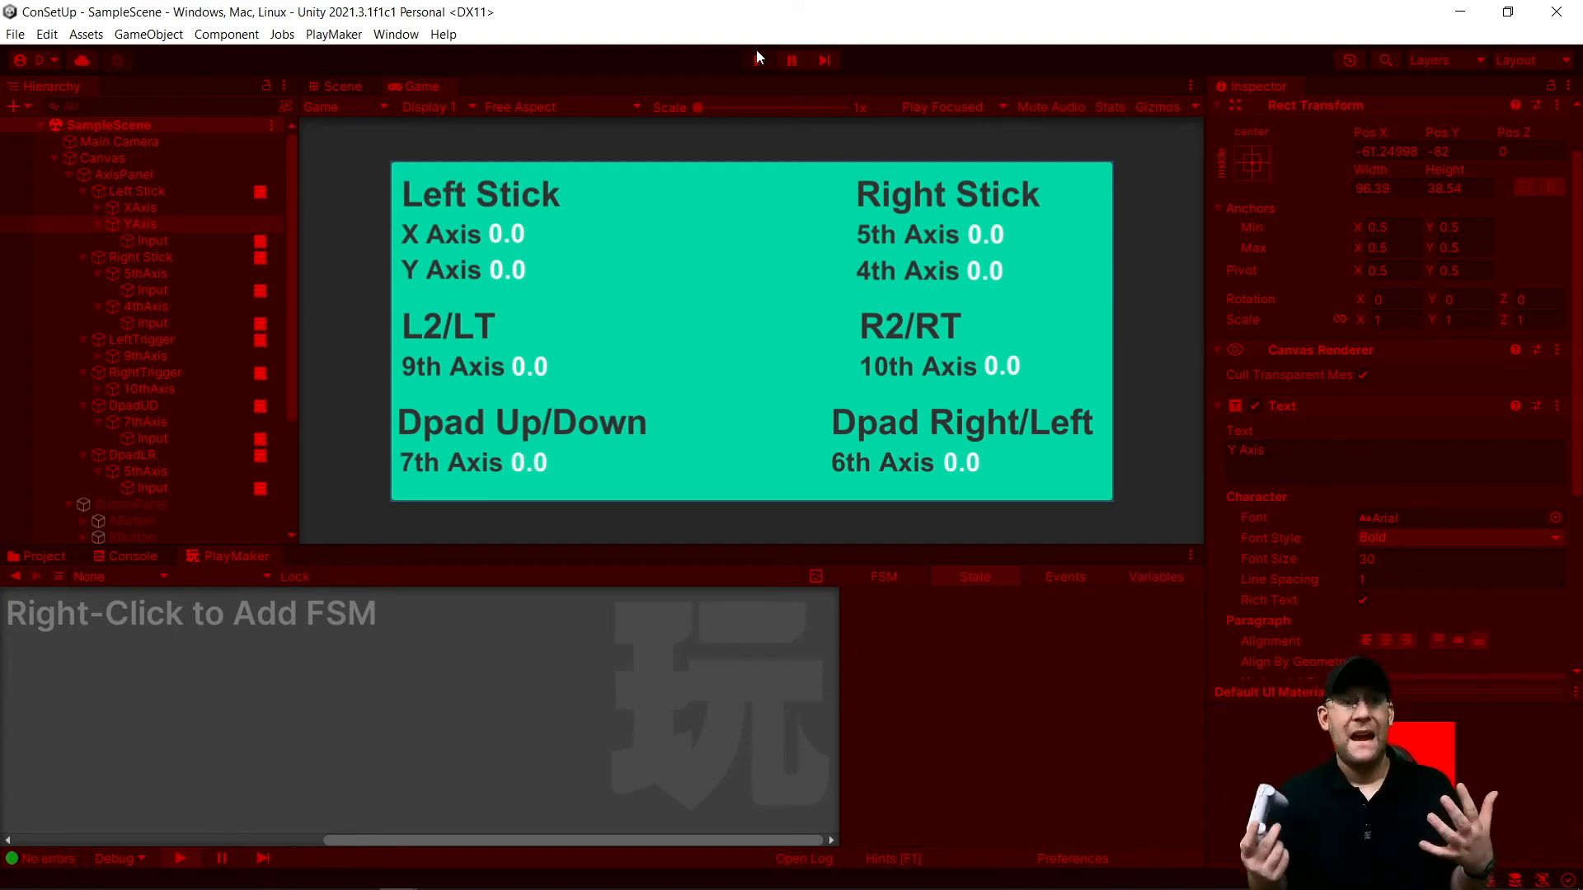
left_click(757, 53)
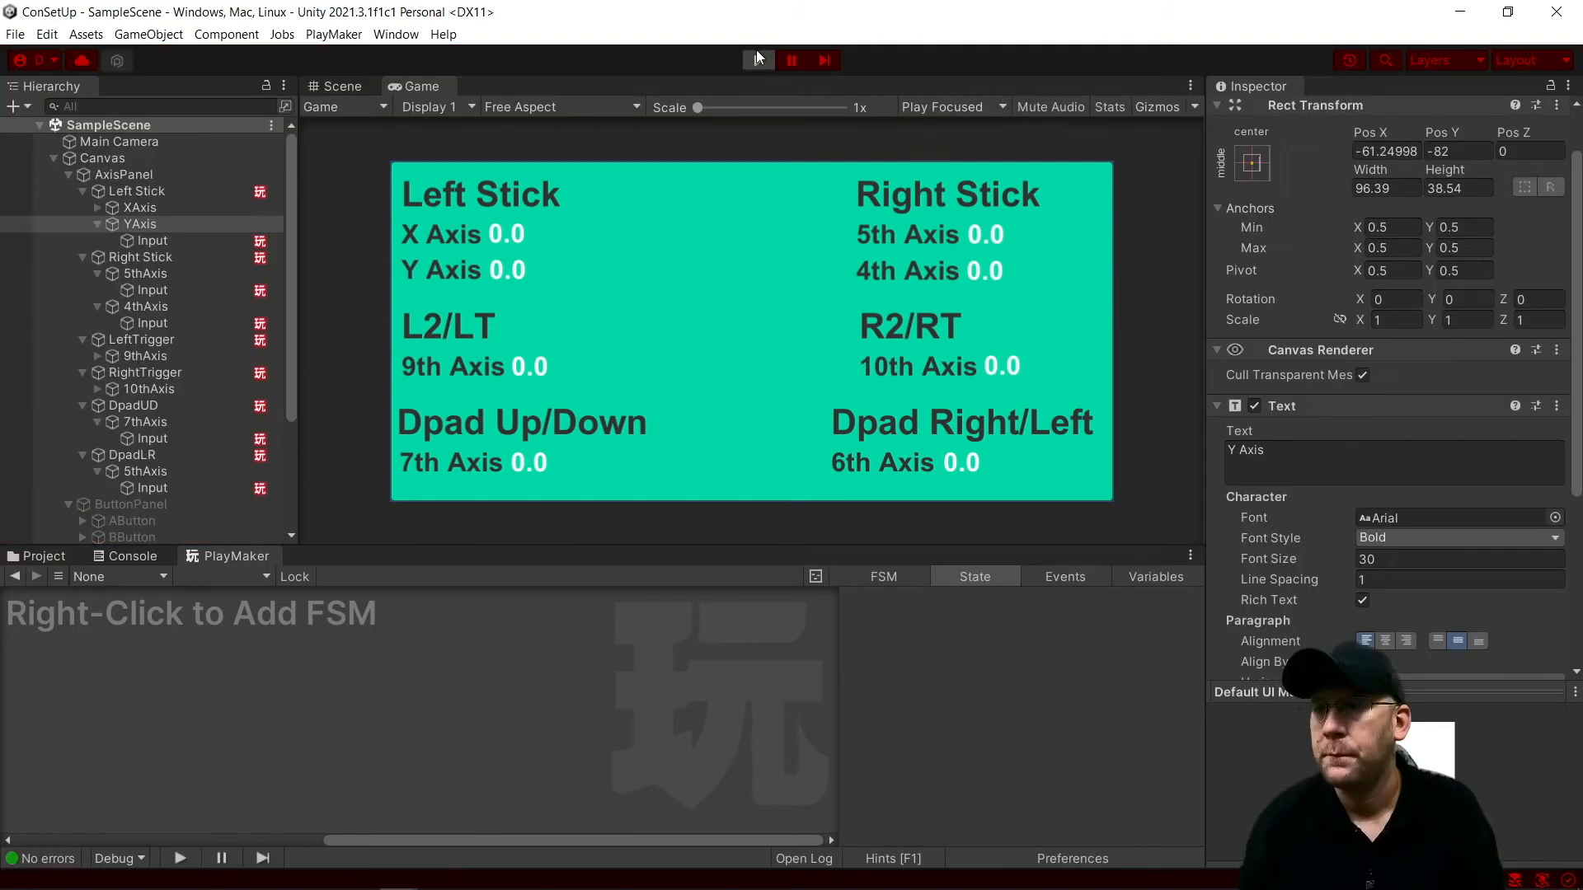
Collapse AxisPanel in the scene hierarchy, activate ButtonPanel and deactivate AxisPanel
left_click(61, 175)
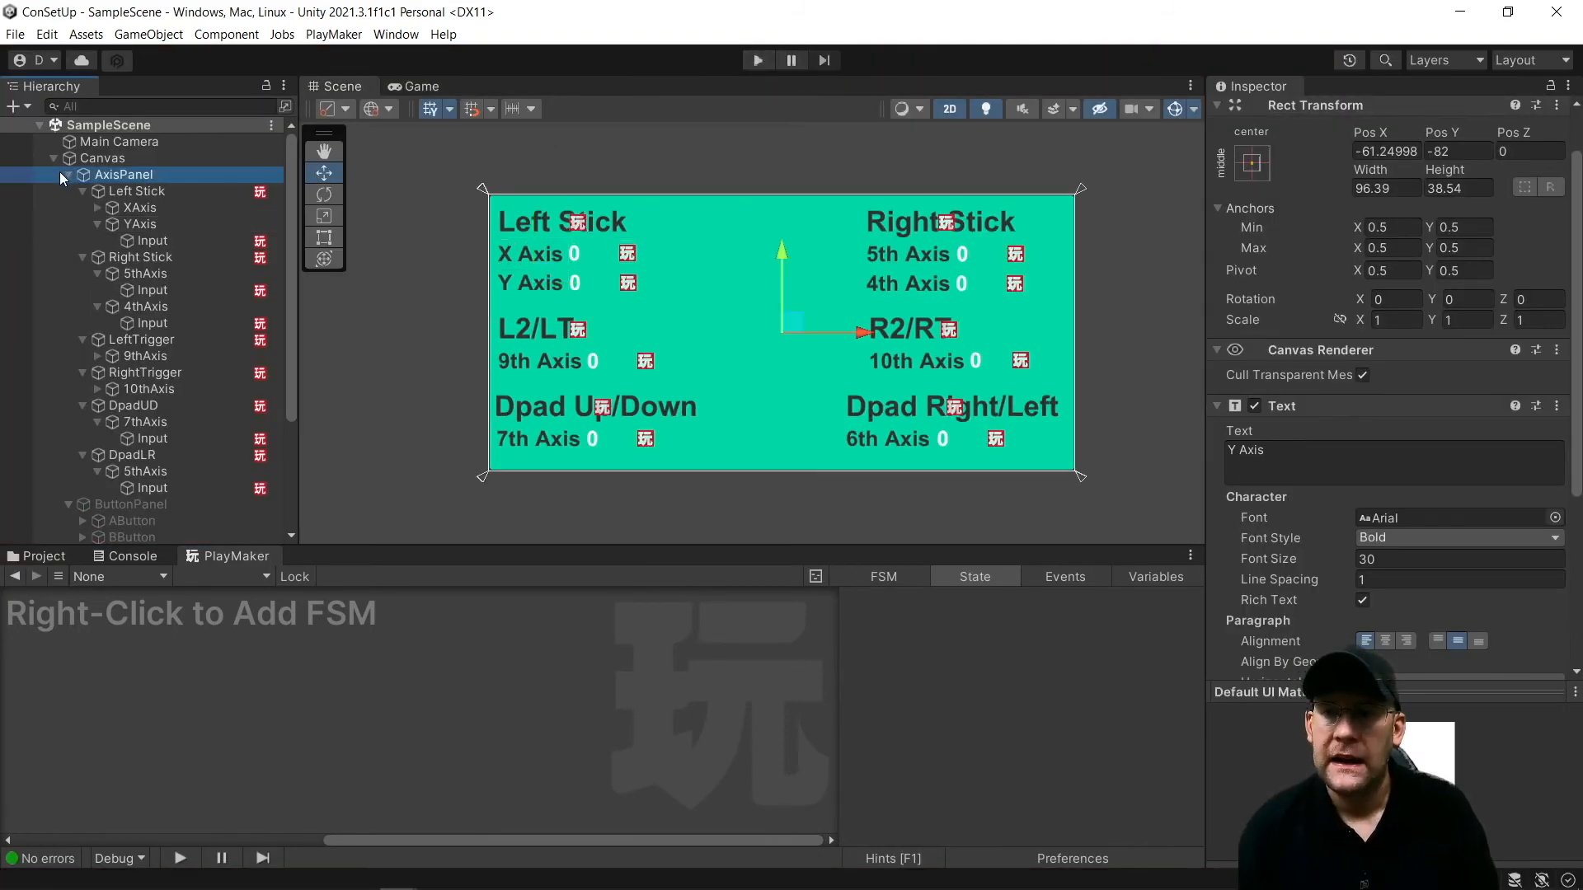
left_click(63, 175)
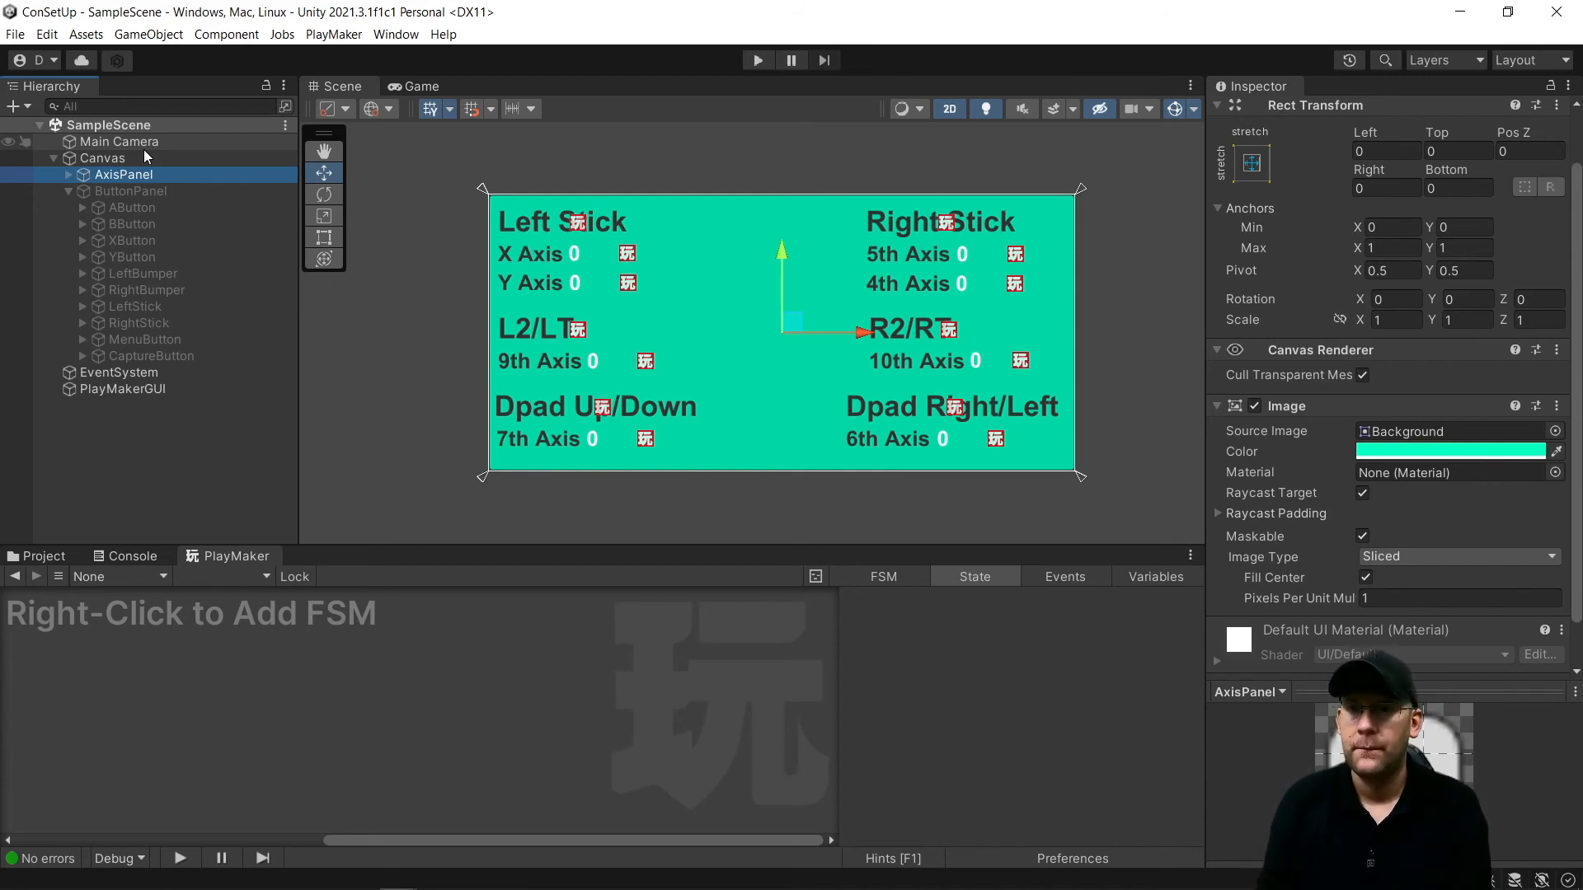
left_click(106, 191)
scroll(1278, 149, "up", 2)
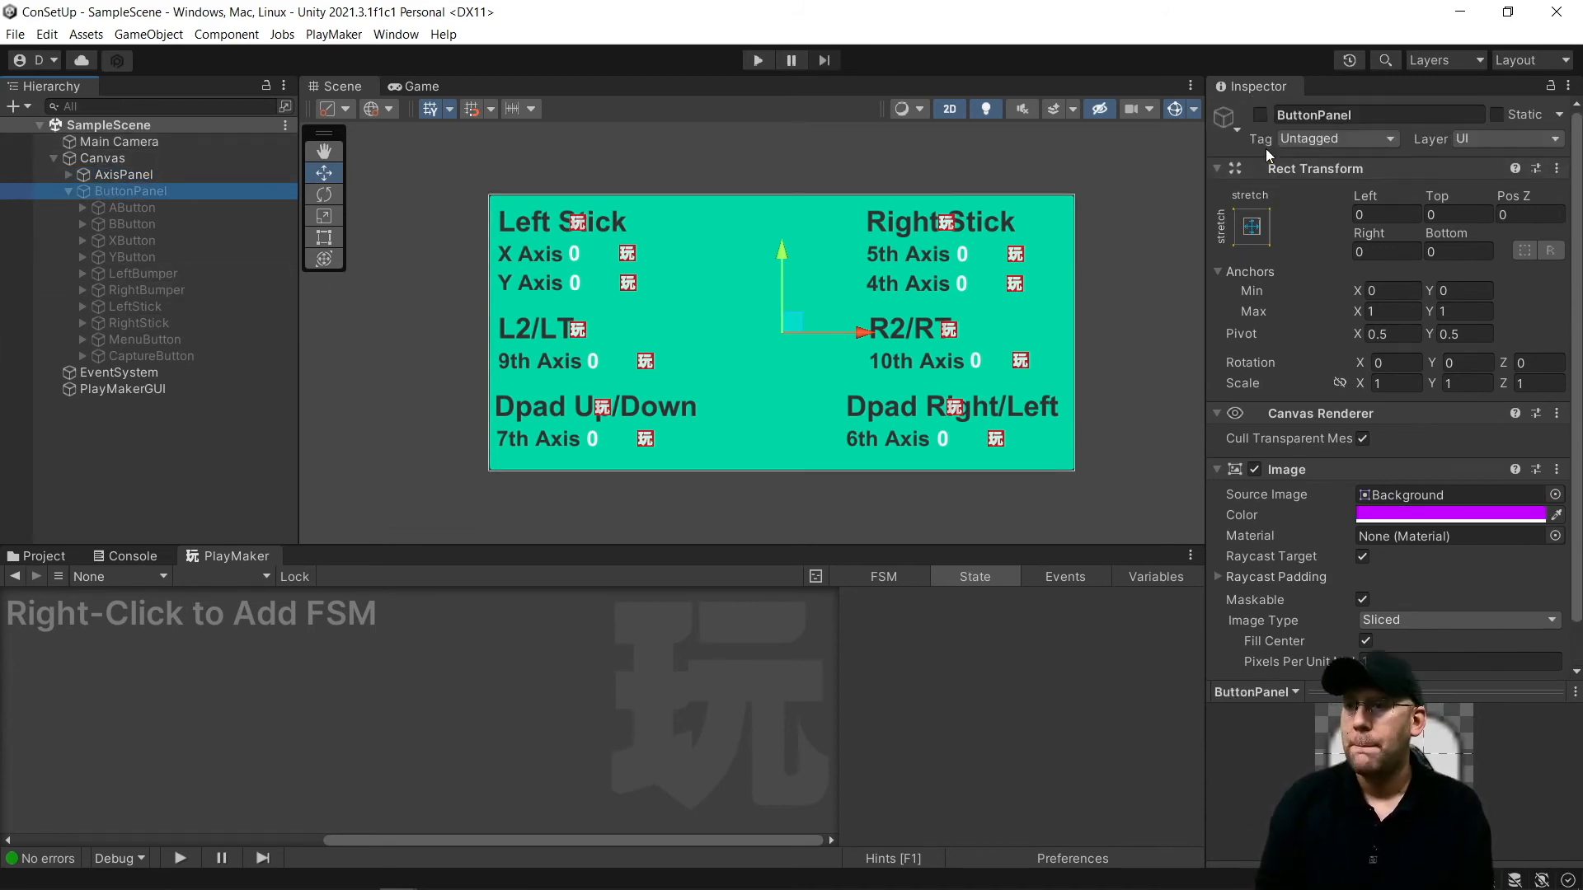
left_click(1260, 115)
left_click(135, 175)
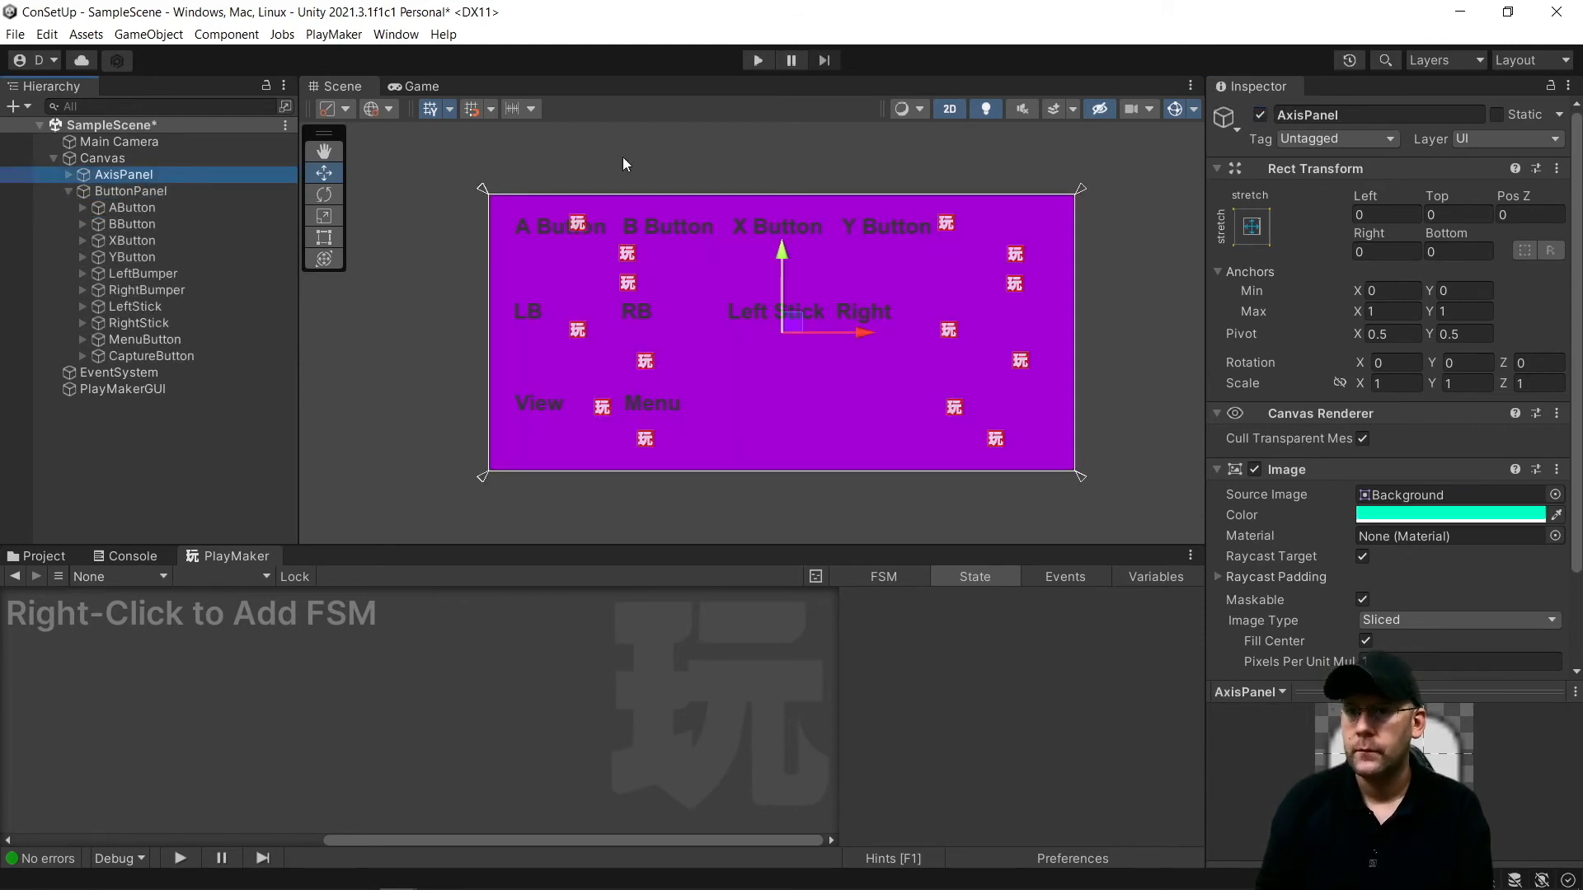
left_click(1265, 116)
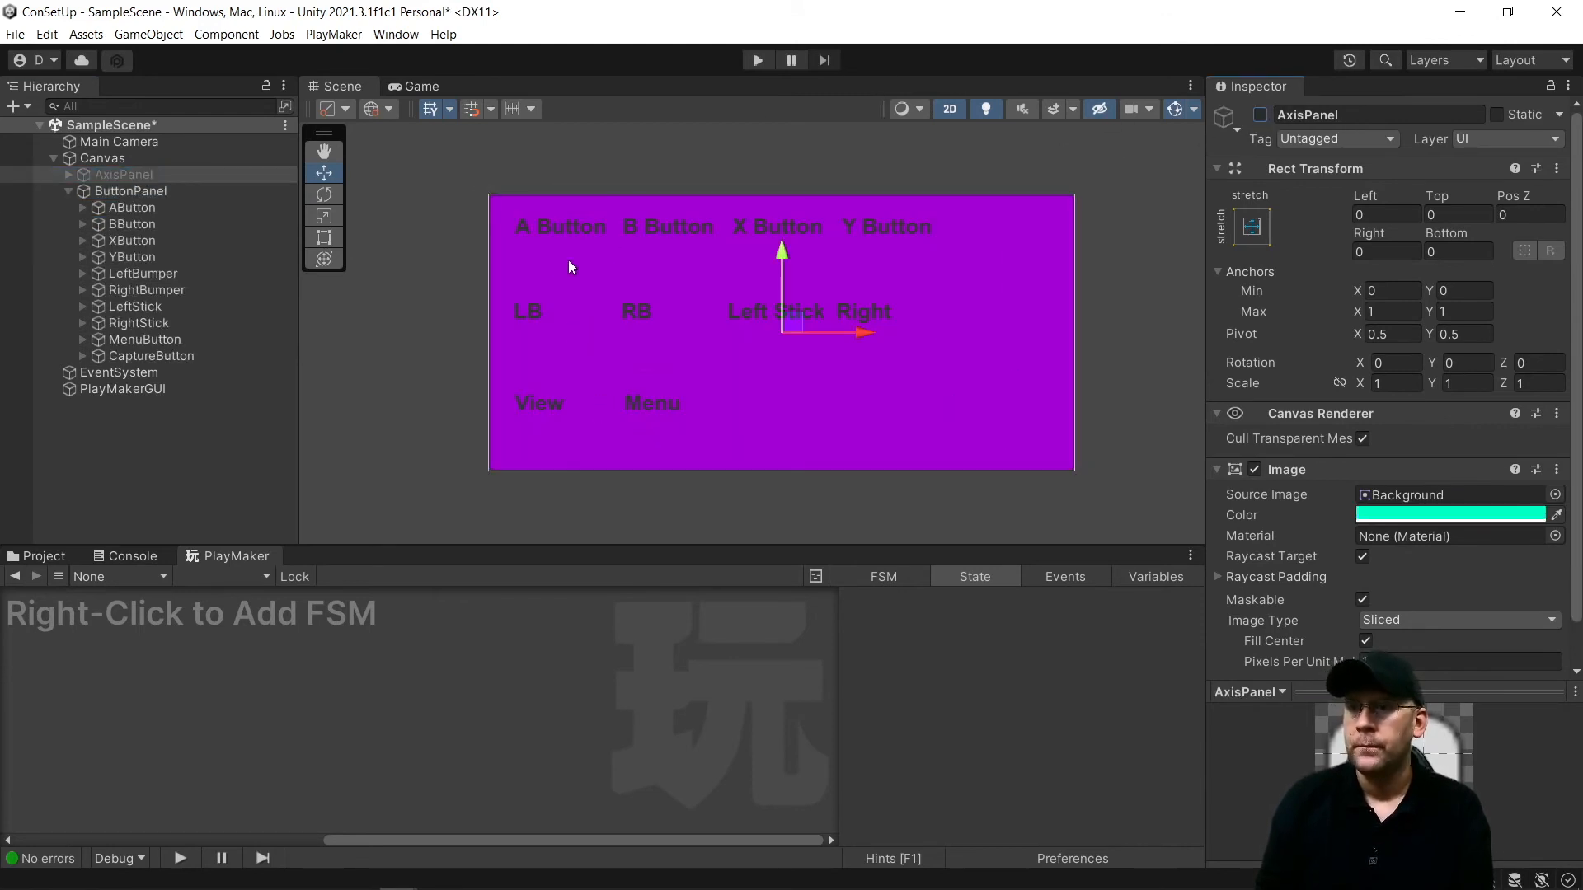
Add a PlayMaker FSM to the AButton object under ButtonPanel
left_click(570, 231)
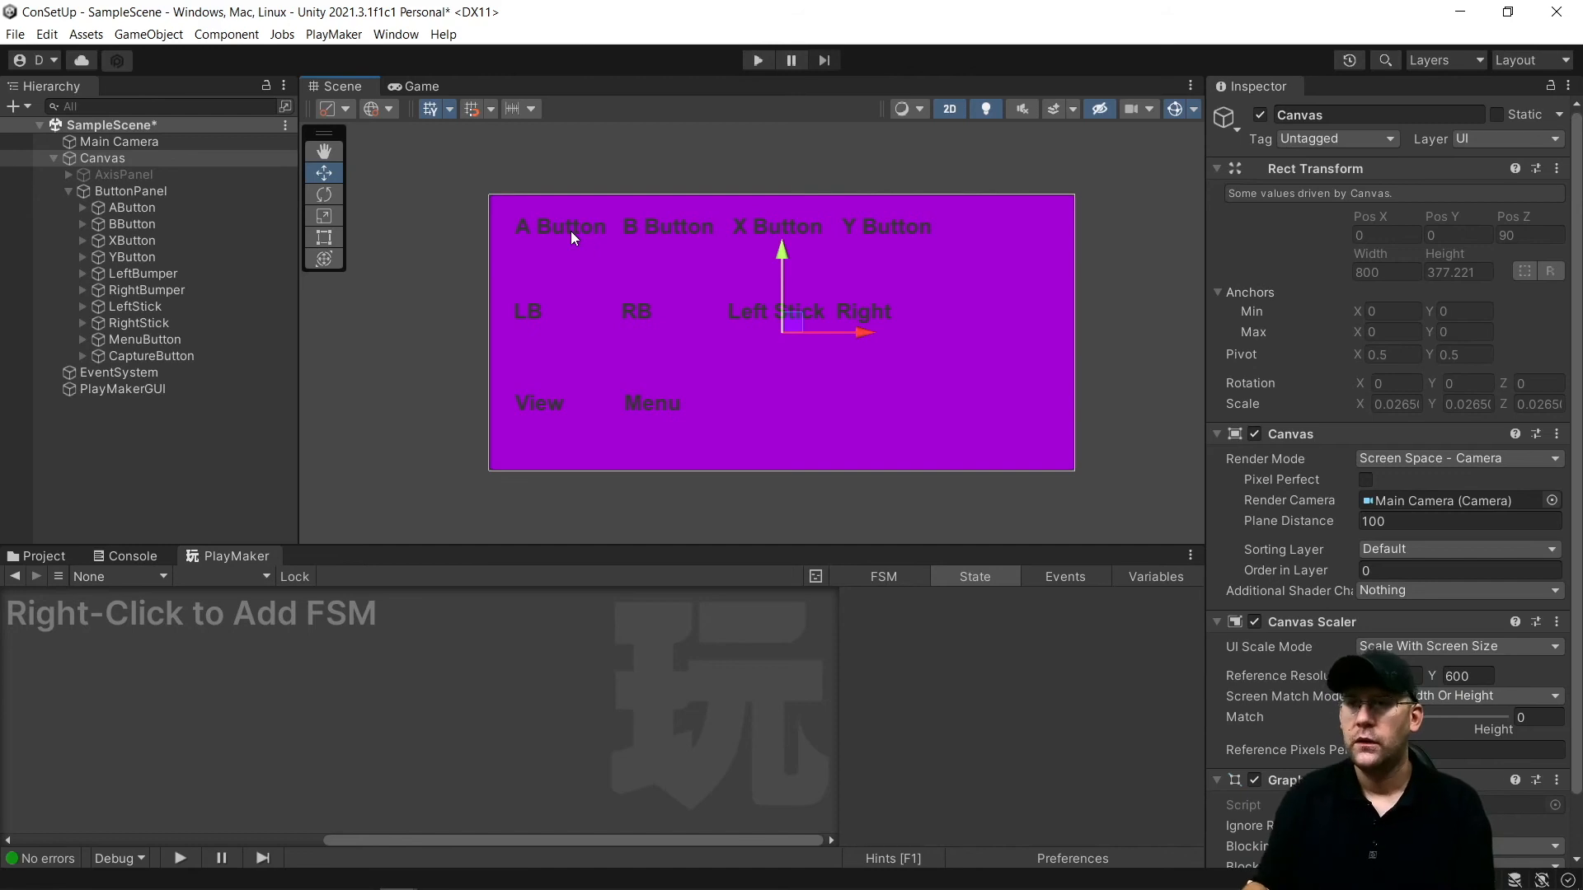
left_click(571, 231)
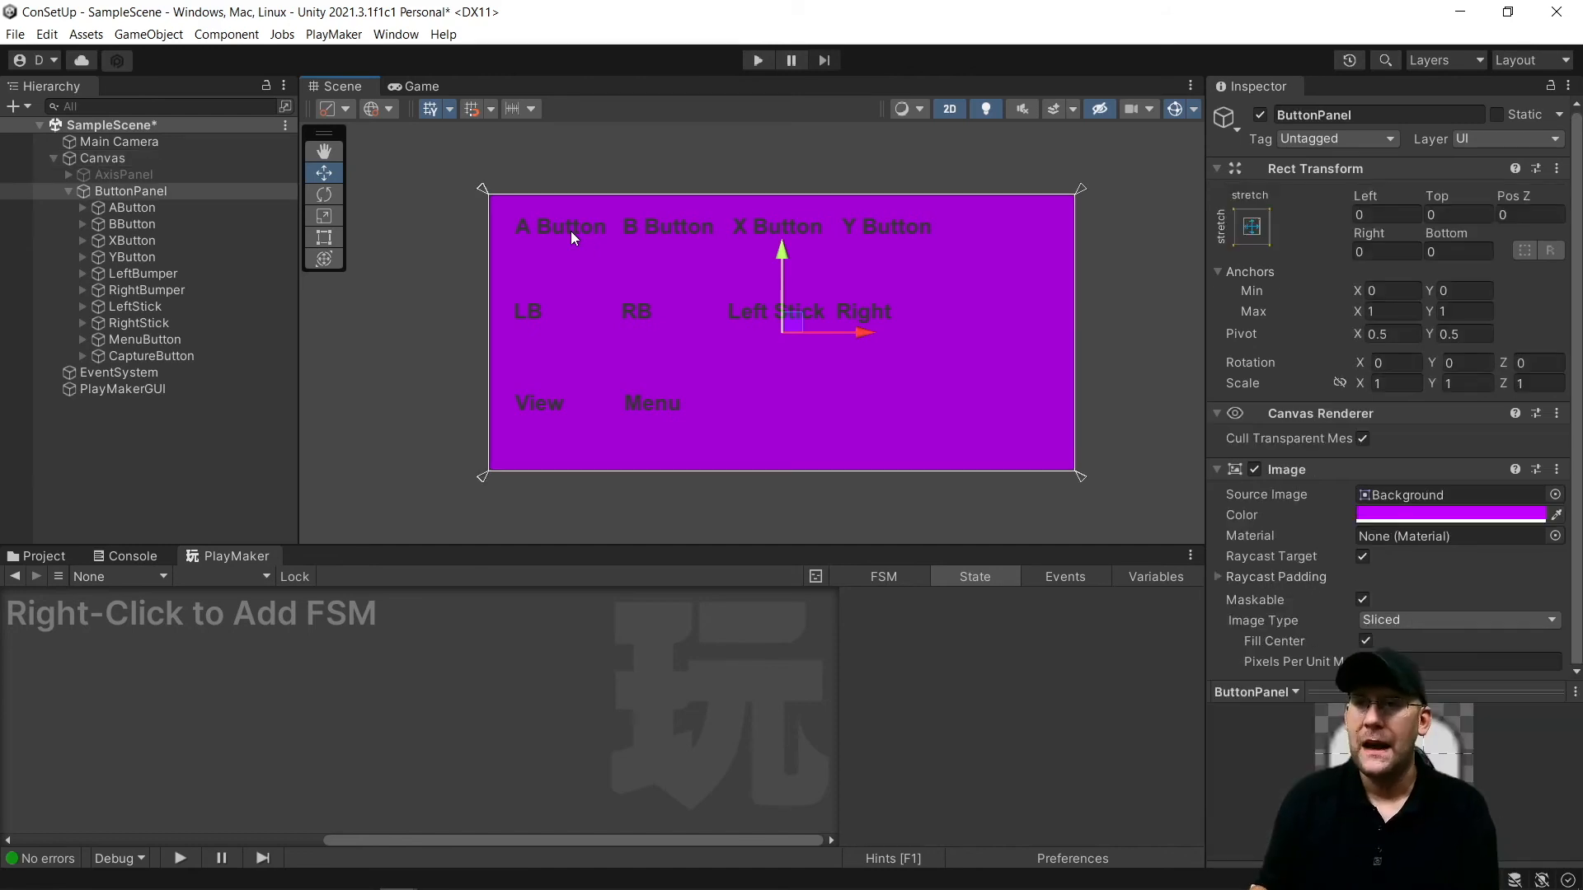
left_click(83, 207)
left_click(128, 208)
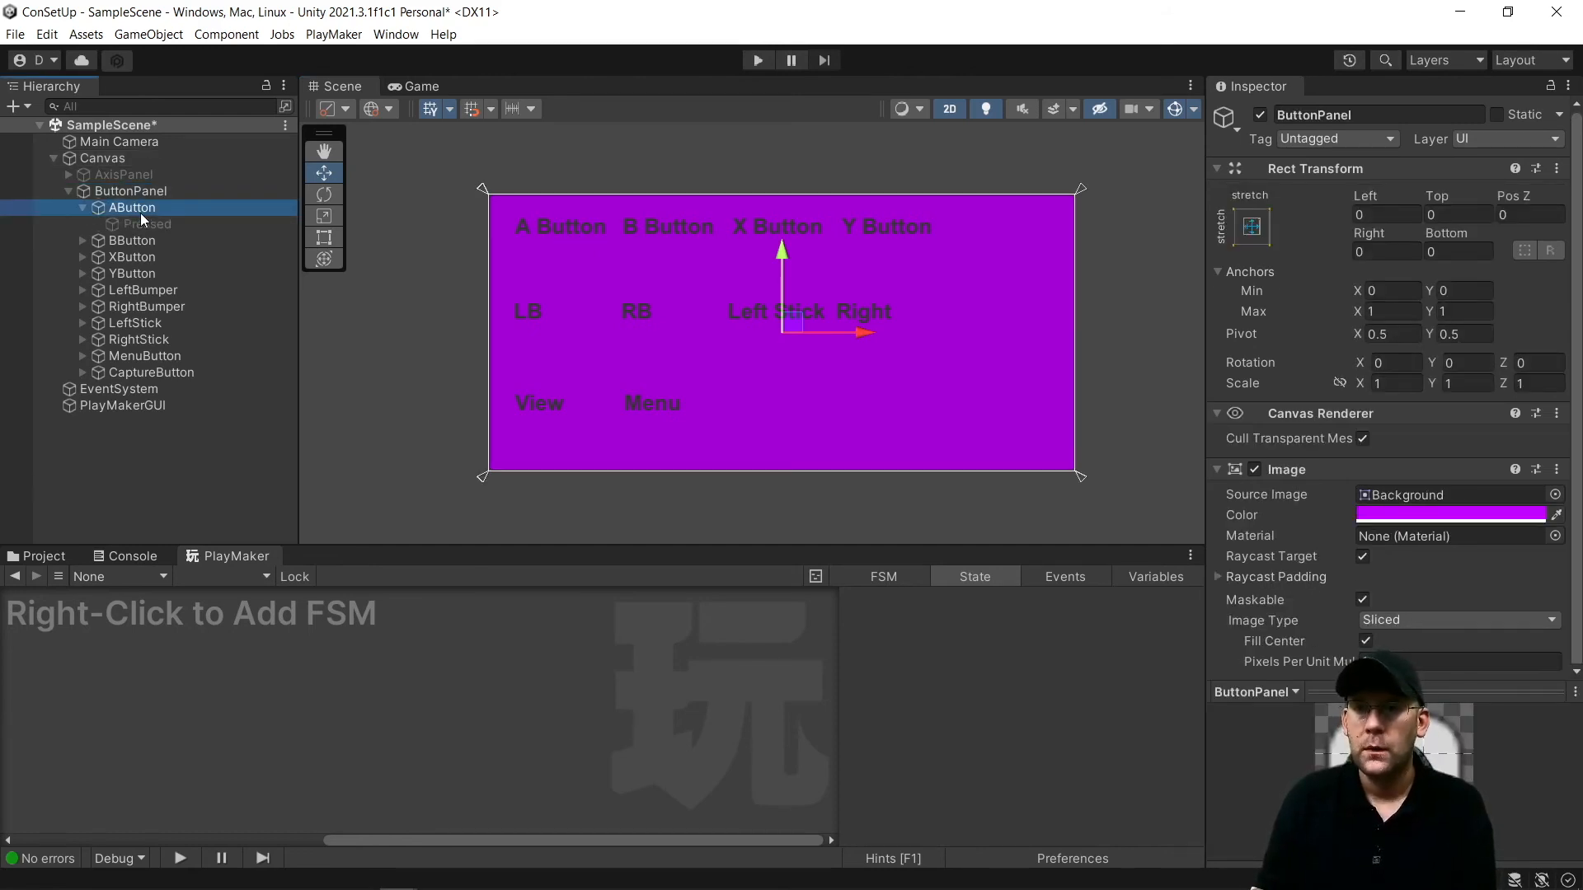
right_click(197, 611)
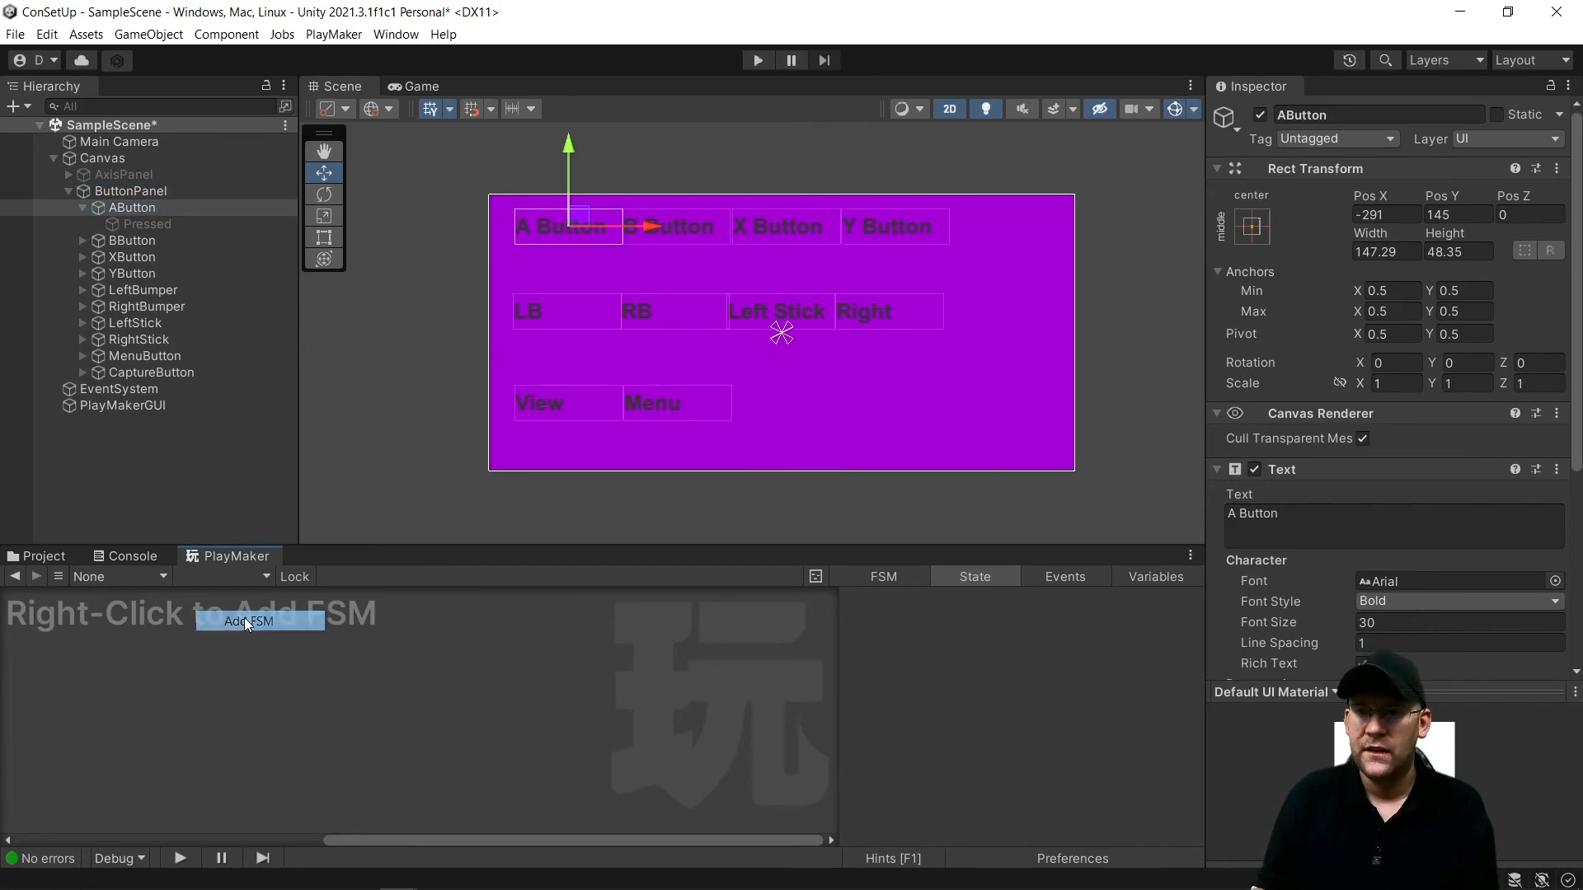
left_click(244, 618)
Add two more states to the AButton FSM, placed beside its start state
right_click(323, 739)
left_click(432, 524)
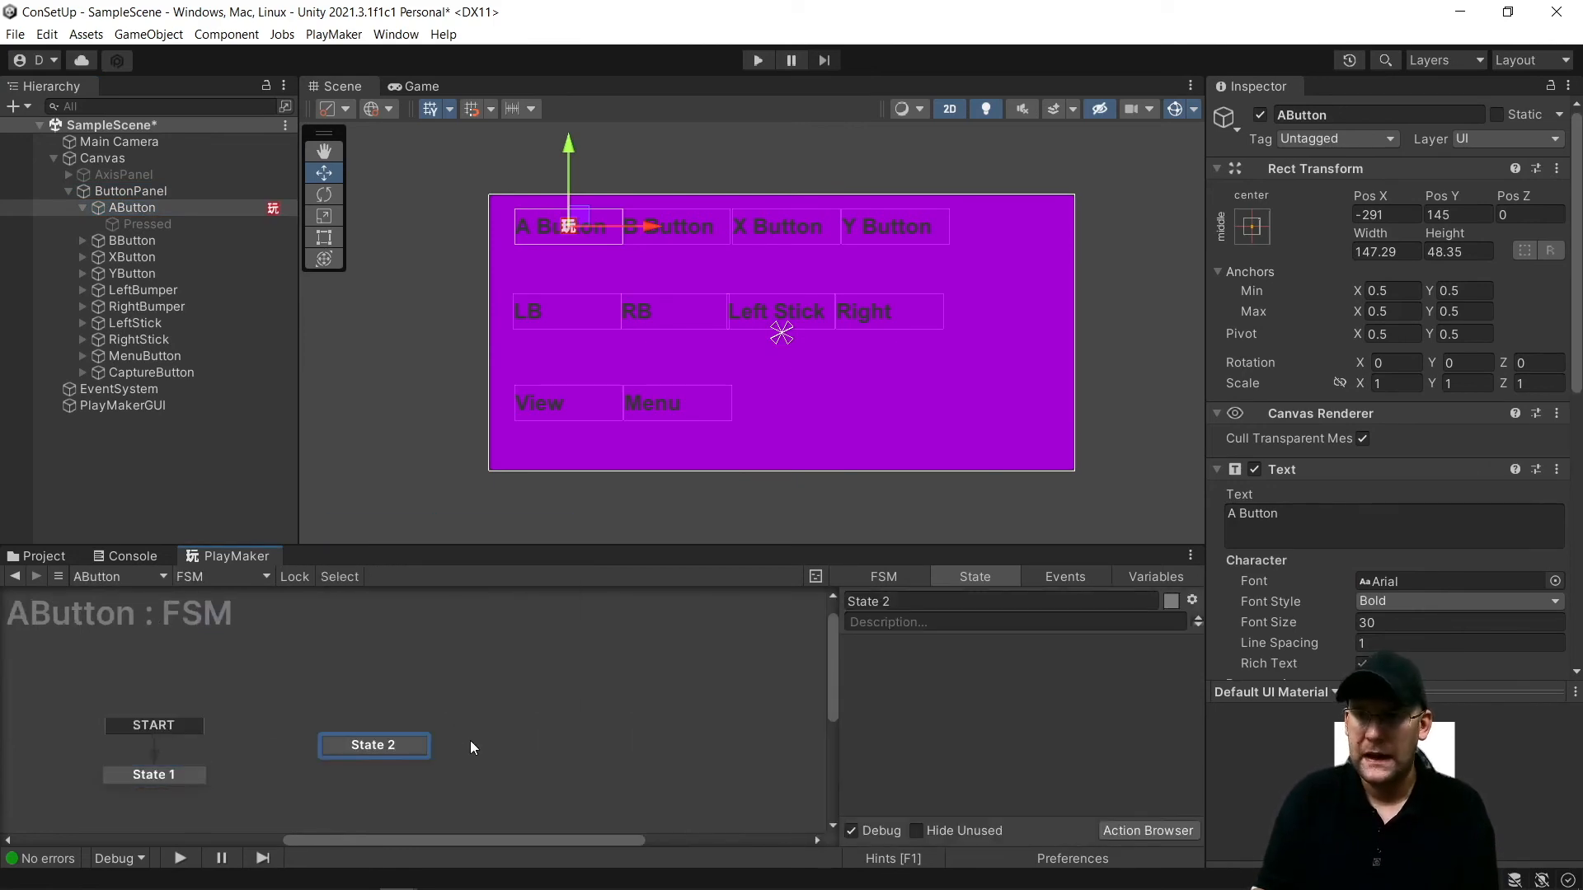
right_click(486, 758)
left_click(529, 546)
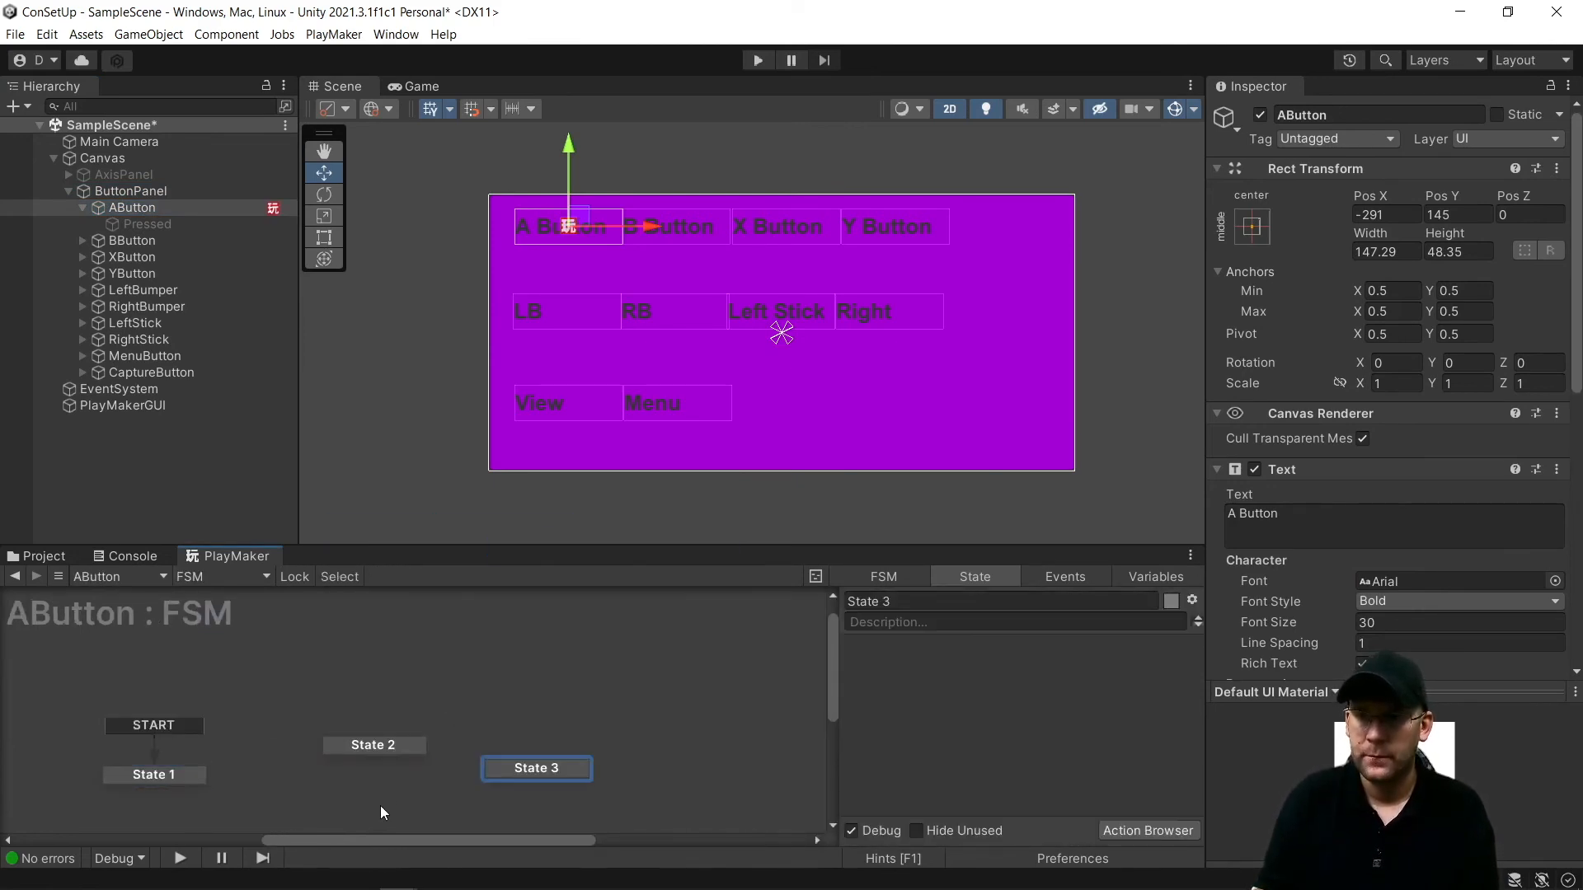
left_click_drag(512, 777, 485, 793)
left_click(350, 673)
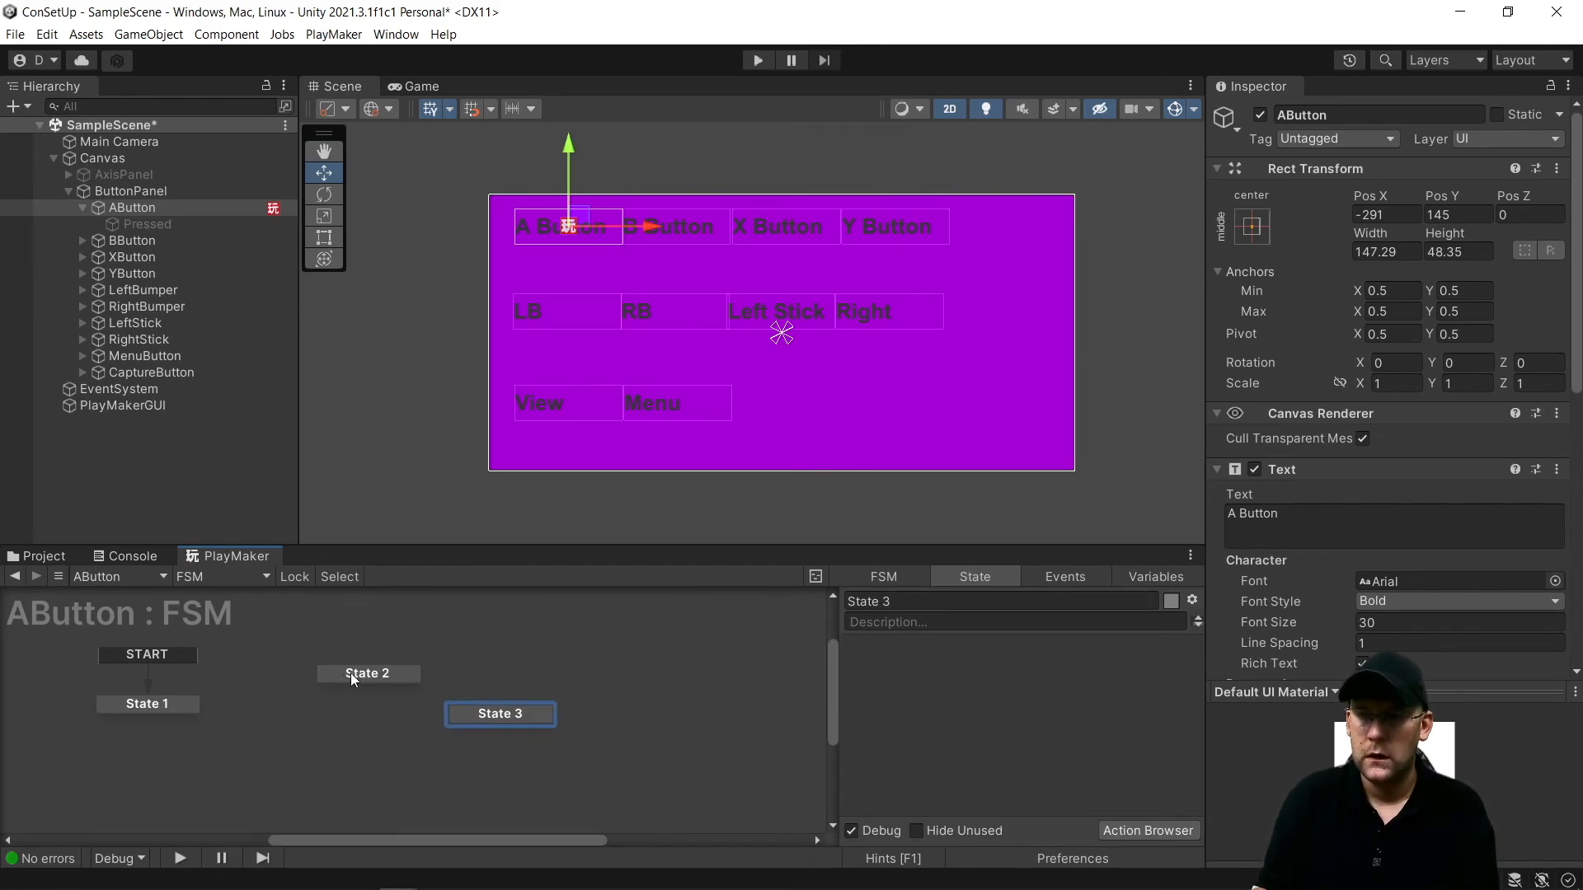
Add a FINISHED transition to each of State 1, State 2 and State 3 in the AButton FSM
left_click(170, 704)
right_click(188, 711)
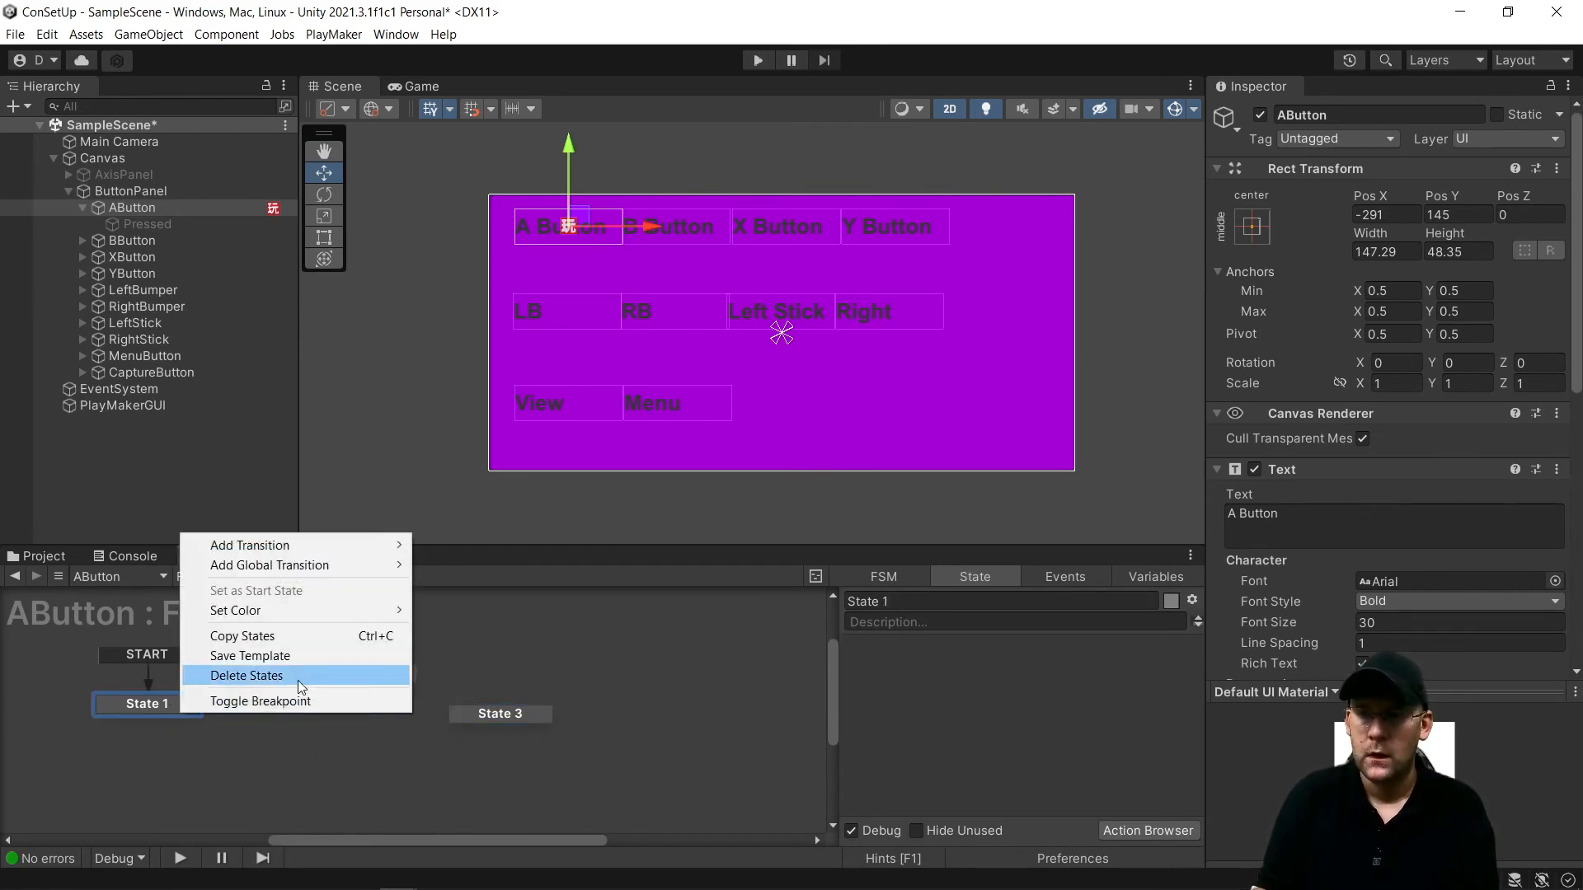
mouse_move(322, 549)
left_click(460, 563)
left_click(363, 673)
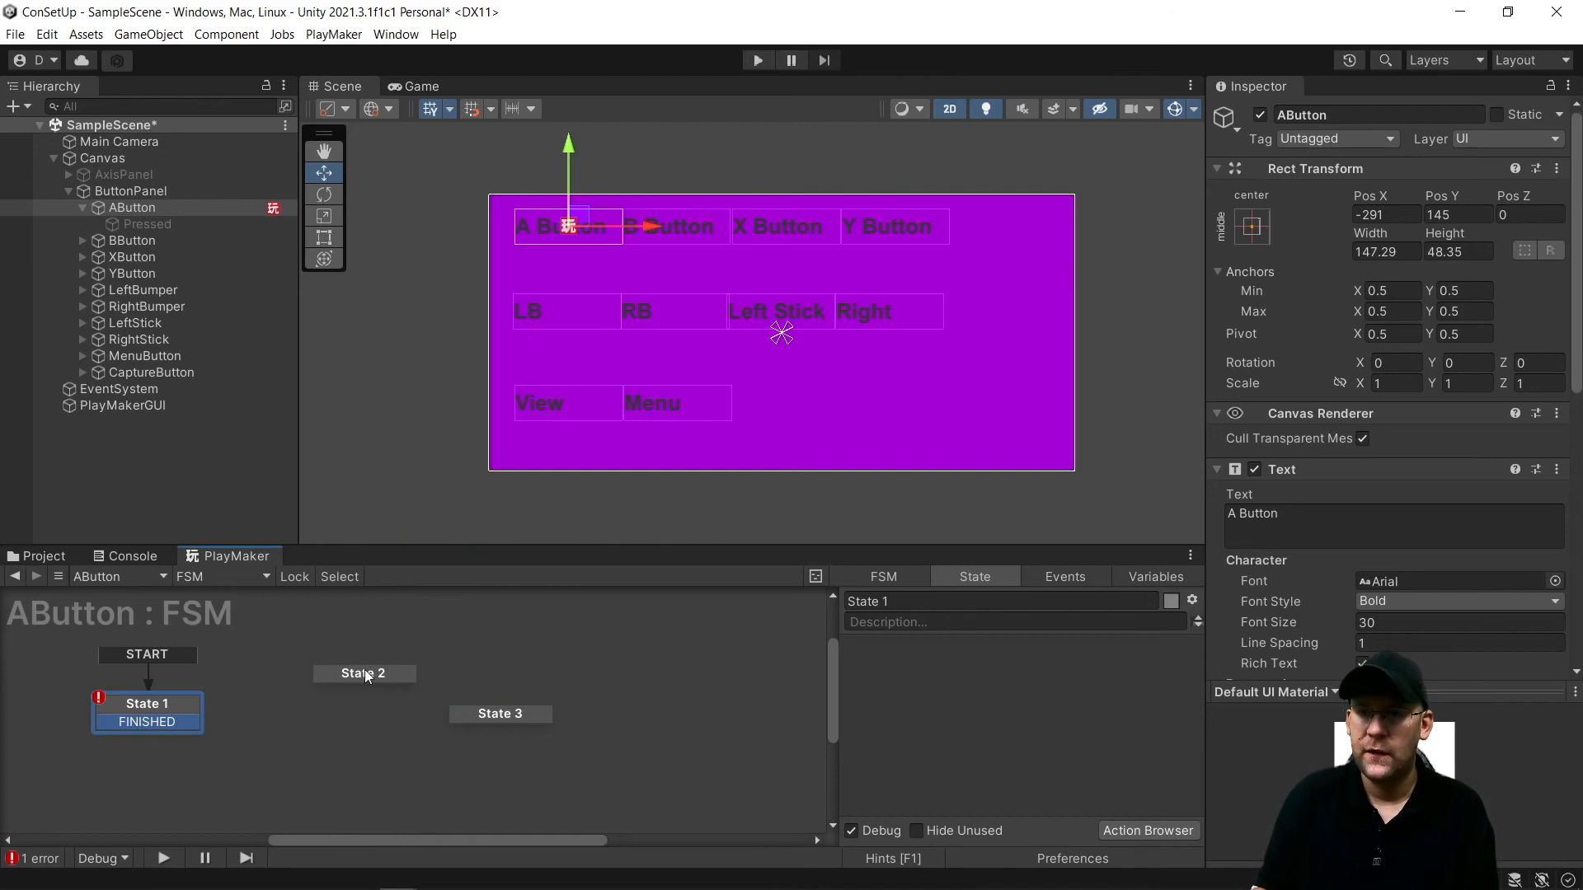
right_click(372, 681)
mouse_move(524, 694)
left_click(635, 688)
left_click(491, 715)
right_click(491, 715)
mouse_move(527, 541)
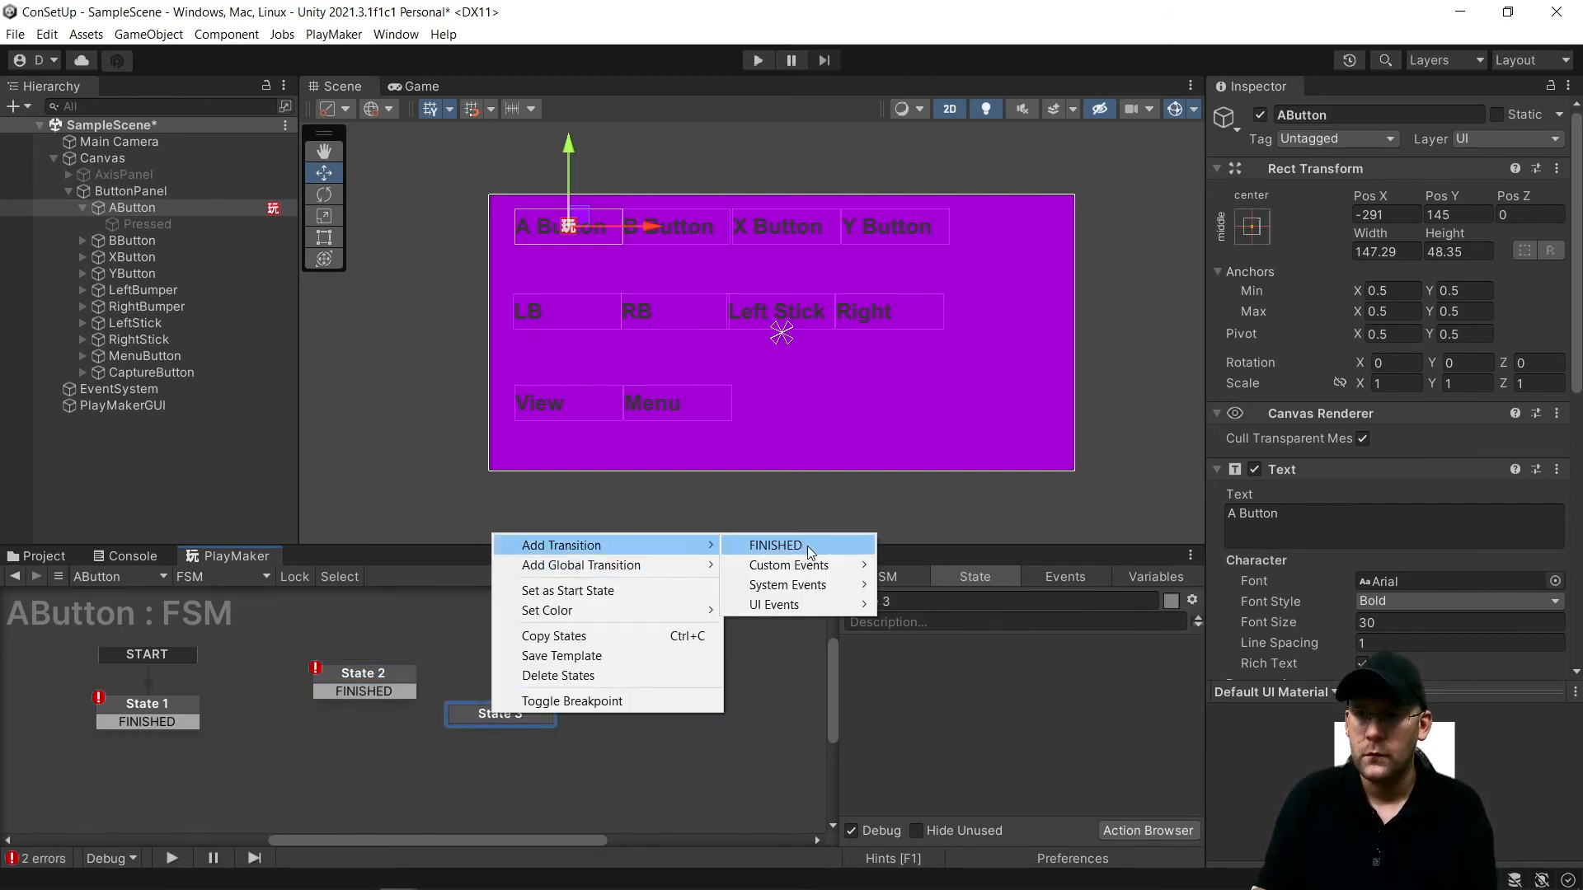
left_click(792, 542)
Link the FINISHED transitions in a loop from State 1 to State 2 to State 3 and back to State 1, with State 3 placed below State 2
mouse_move(182, 722)
left_mouse_down()
mouse_move(367, 680)
mouse_move(483, 714)
mouse_move(215, 744)
mouse_move(194, 711)
left_mouse_up()
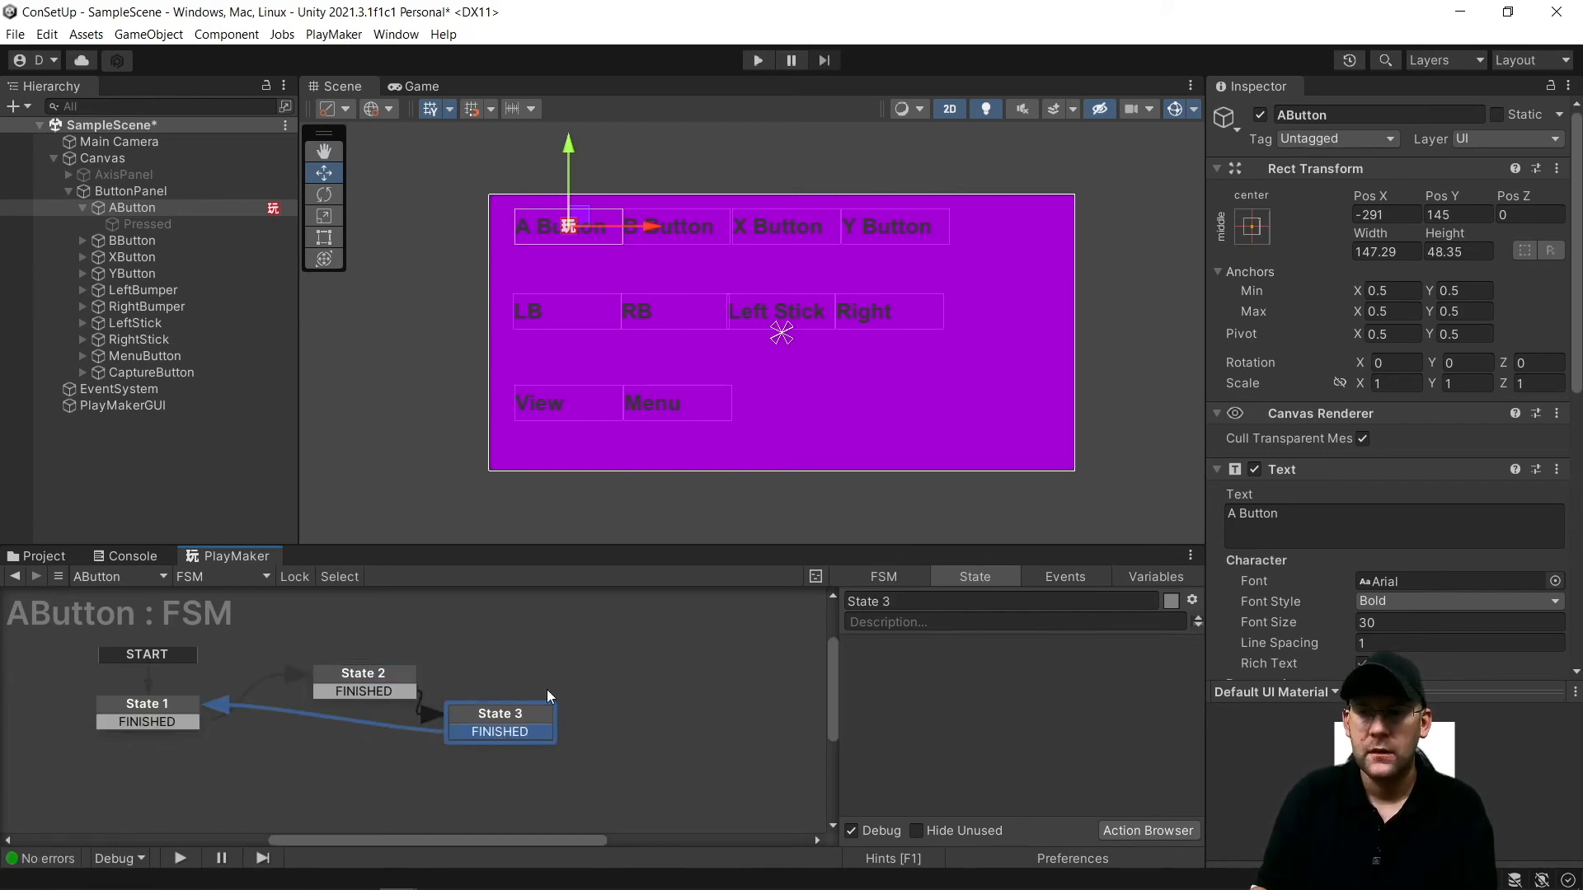
left_click_drag(489, 722, 313, 780)
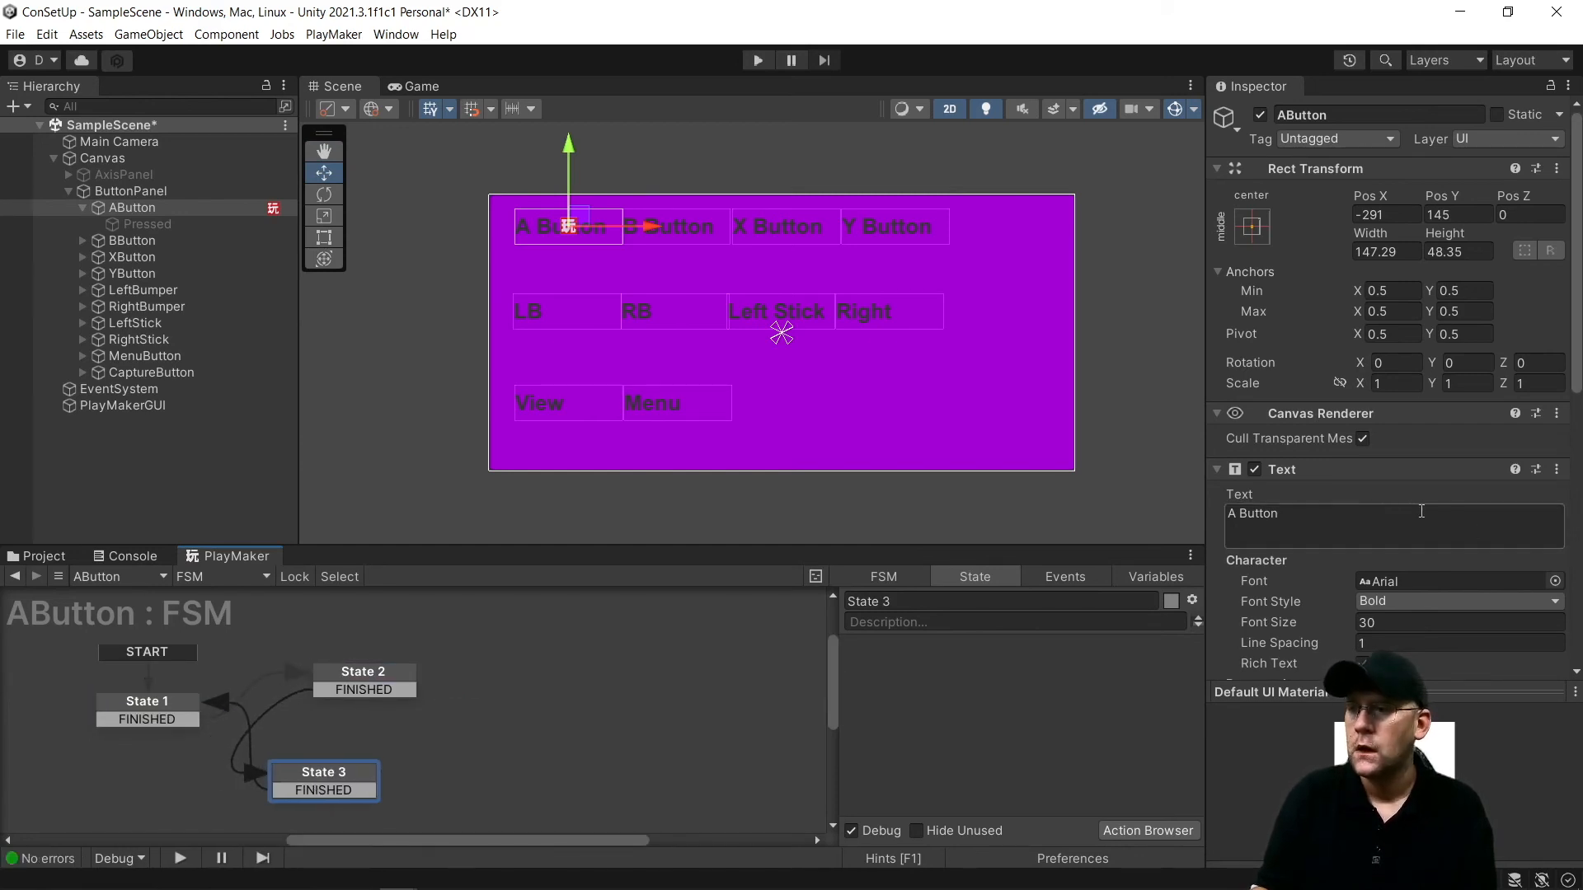
Rename the AButton object's PlayMaker FSM as ButtonInput
scroll(1386, 520, "down", 5)
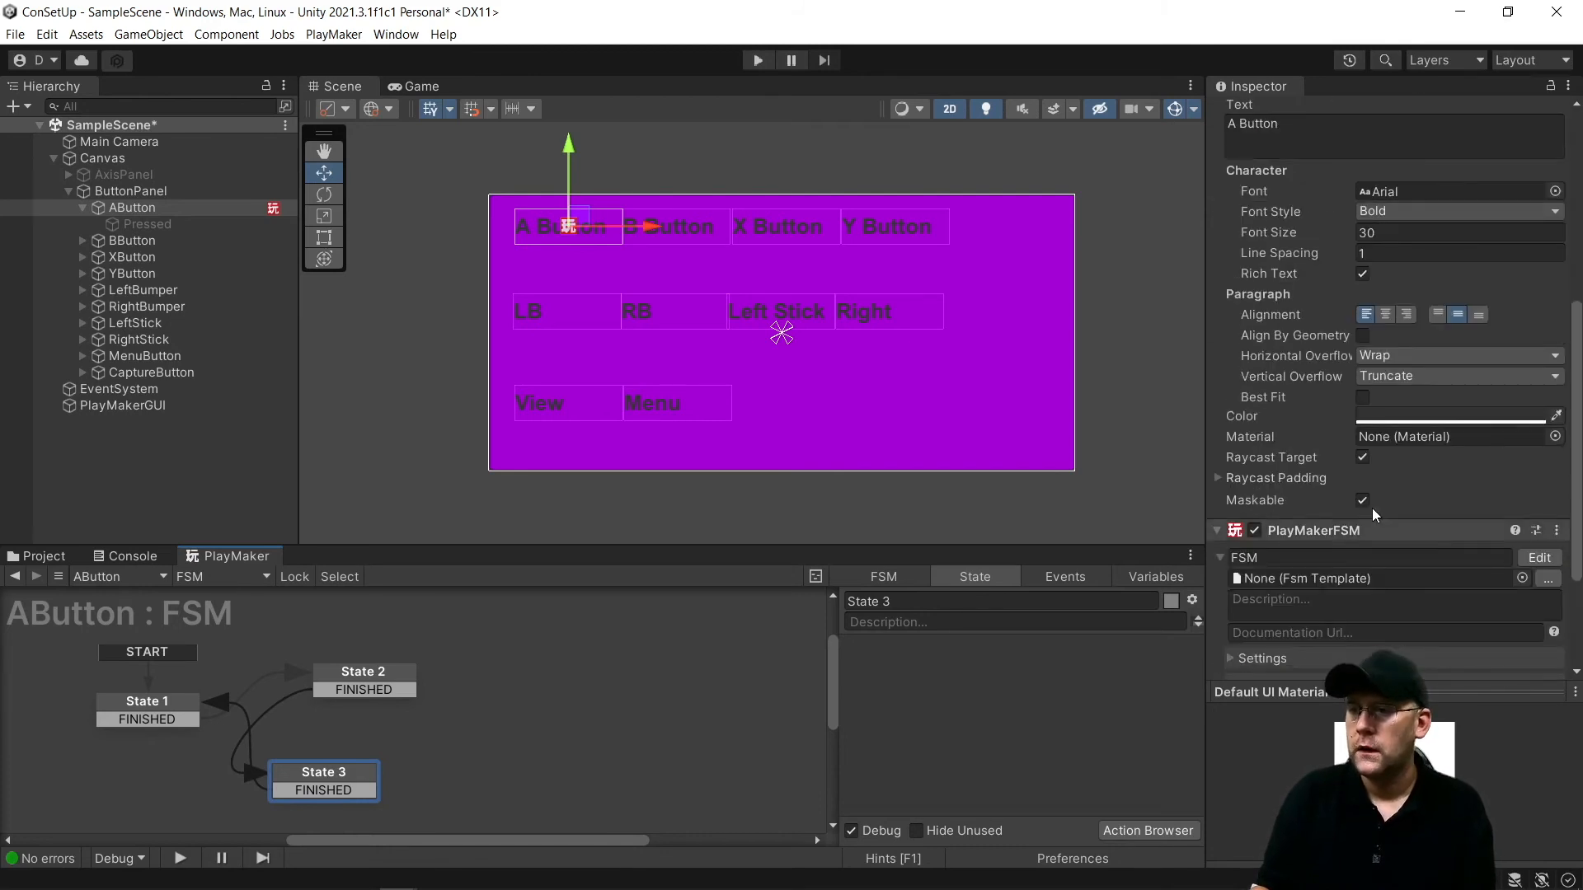
left_click(1338, 558)
type("Bu")
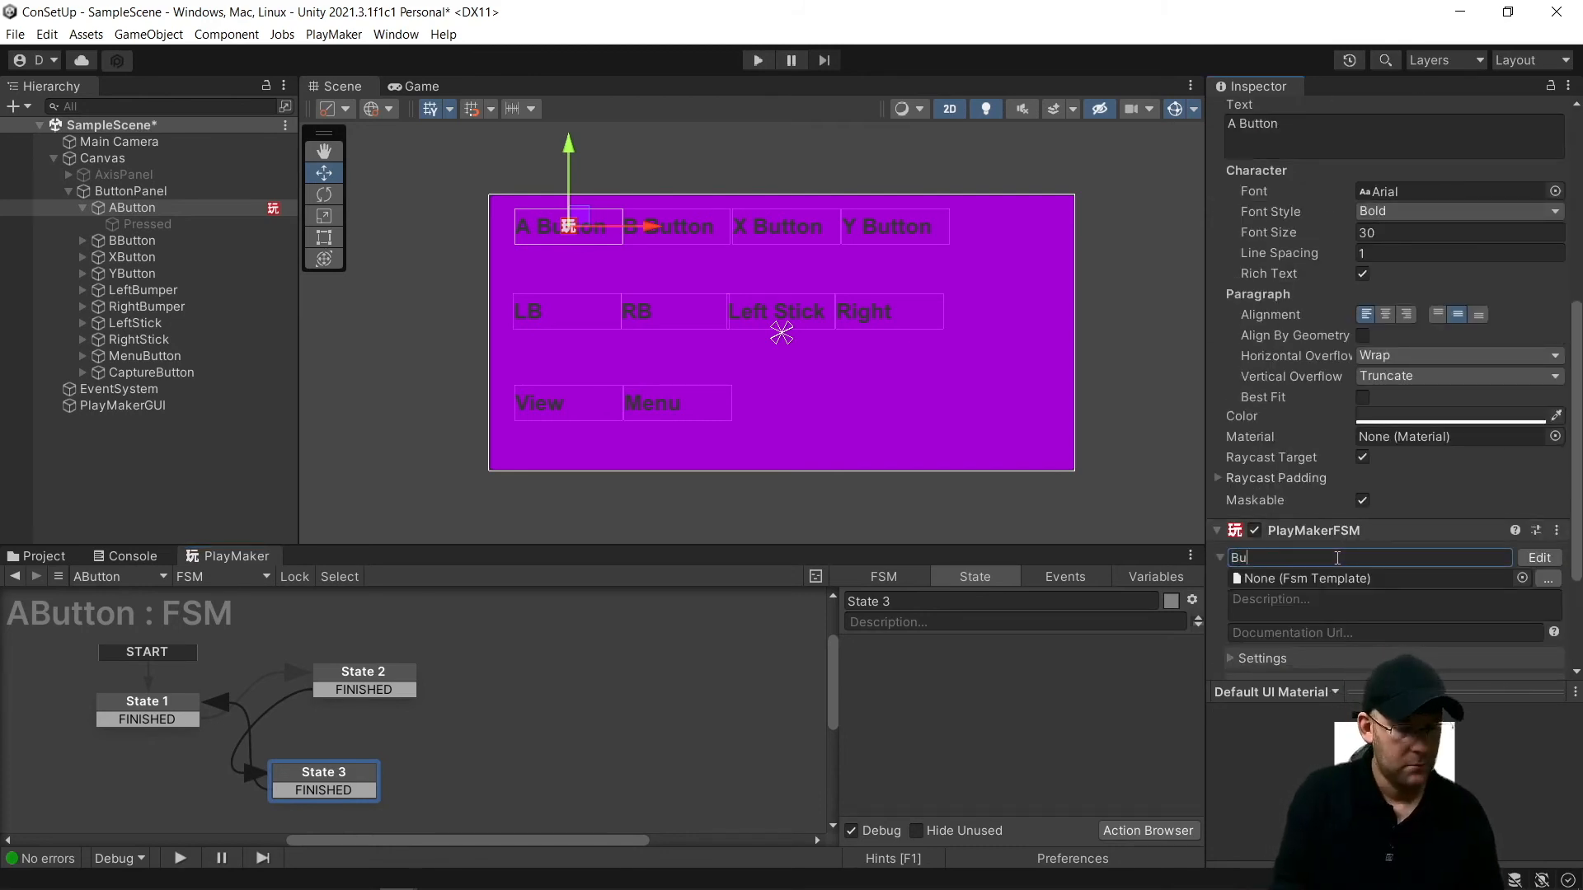
type("ttonInput")
key("Return")
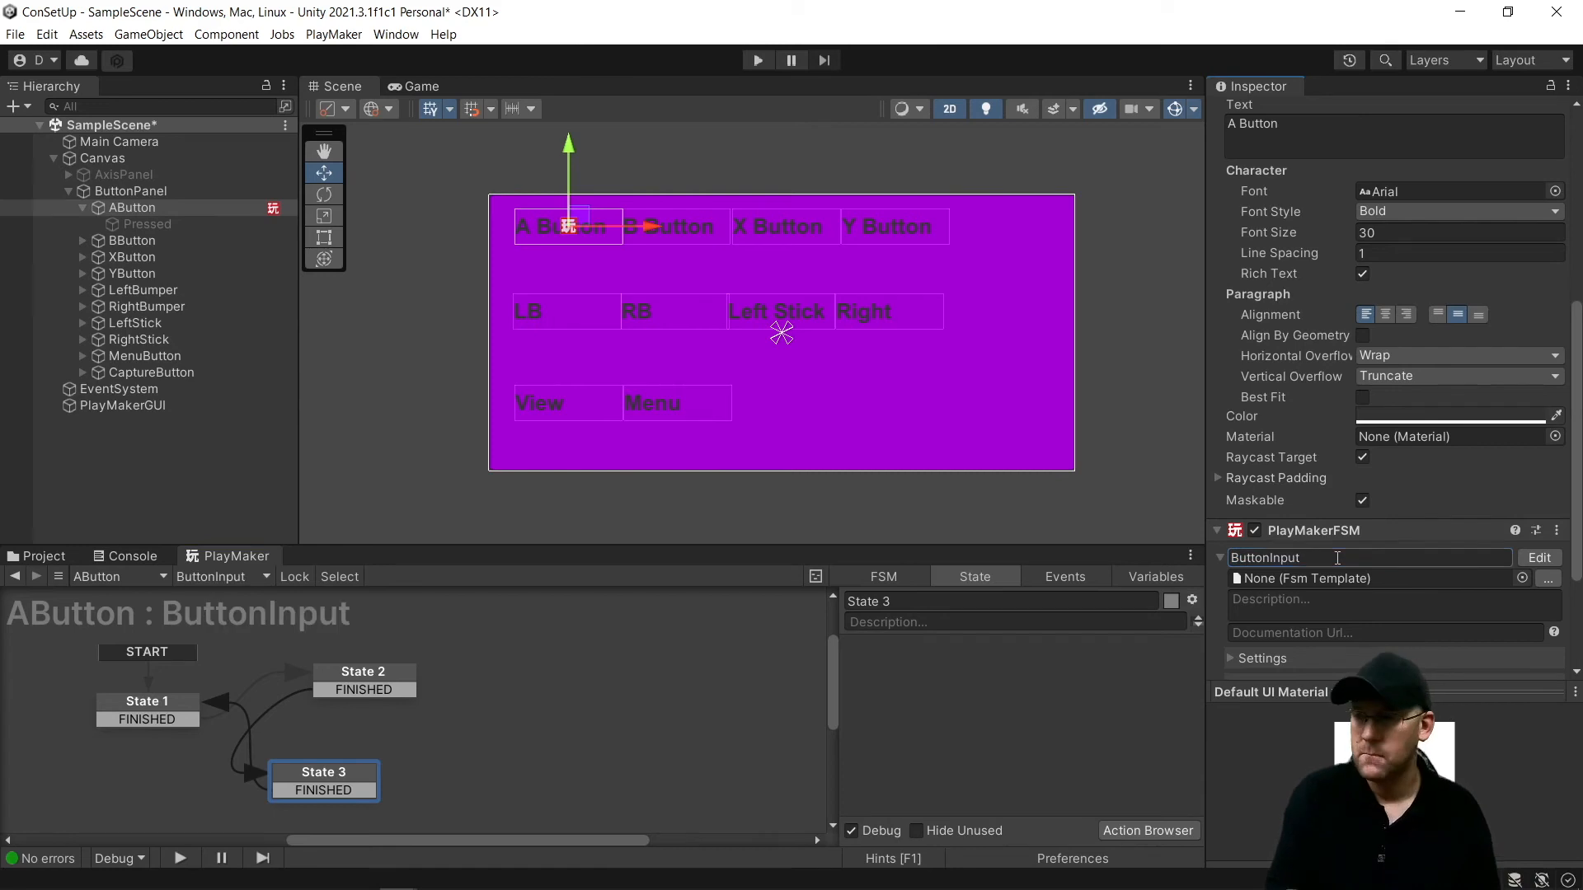
Rename the FSM's State 1 as PressA, State 2 as ShowText and State 3 as TurnOff
double_click(132, 700)
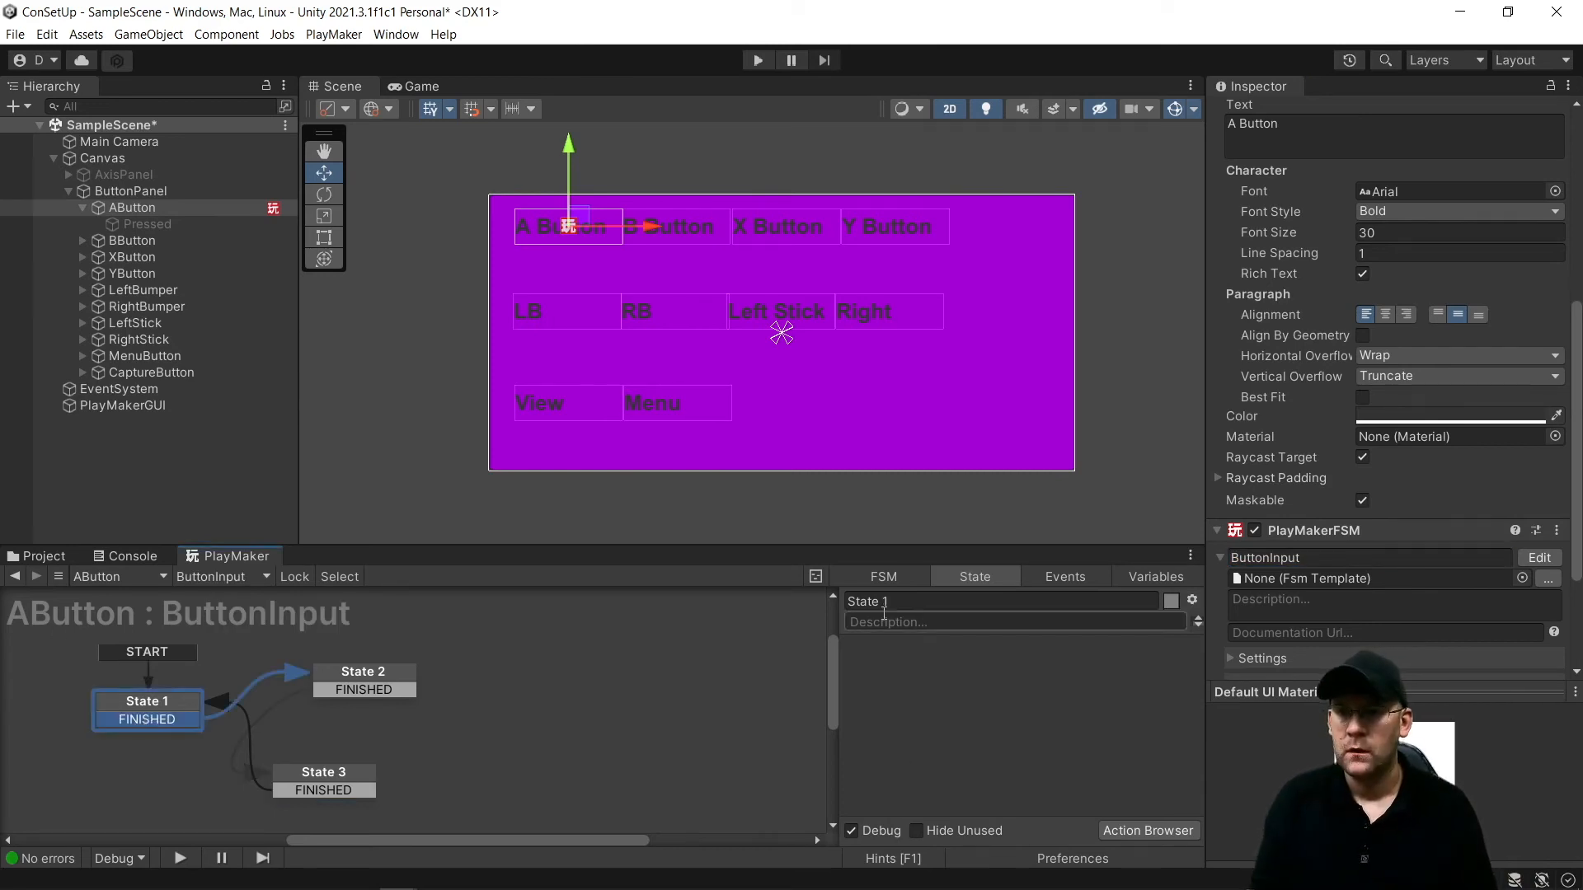
type("PressA")
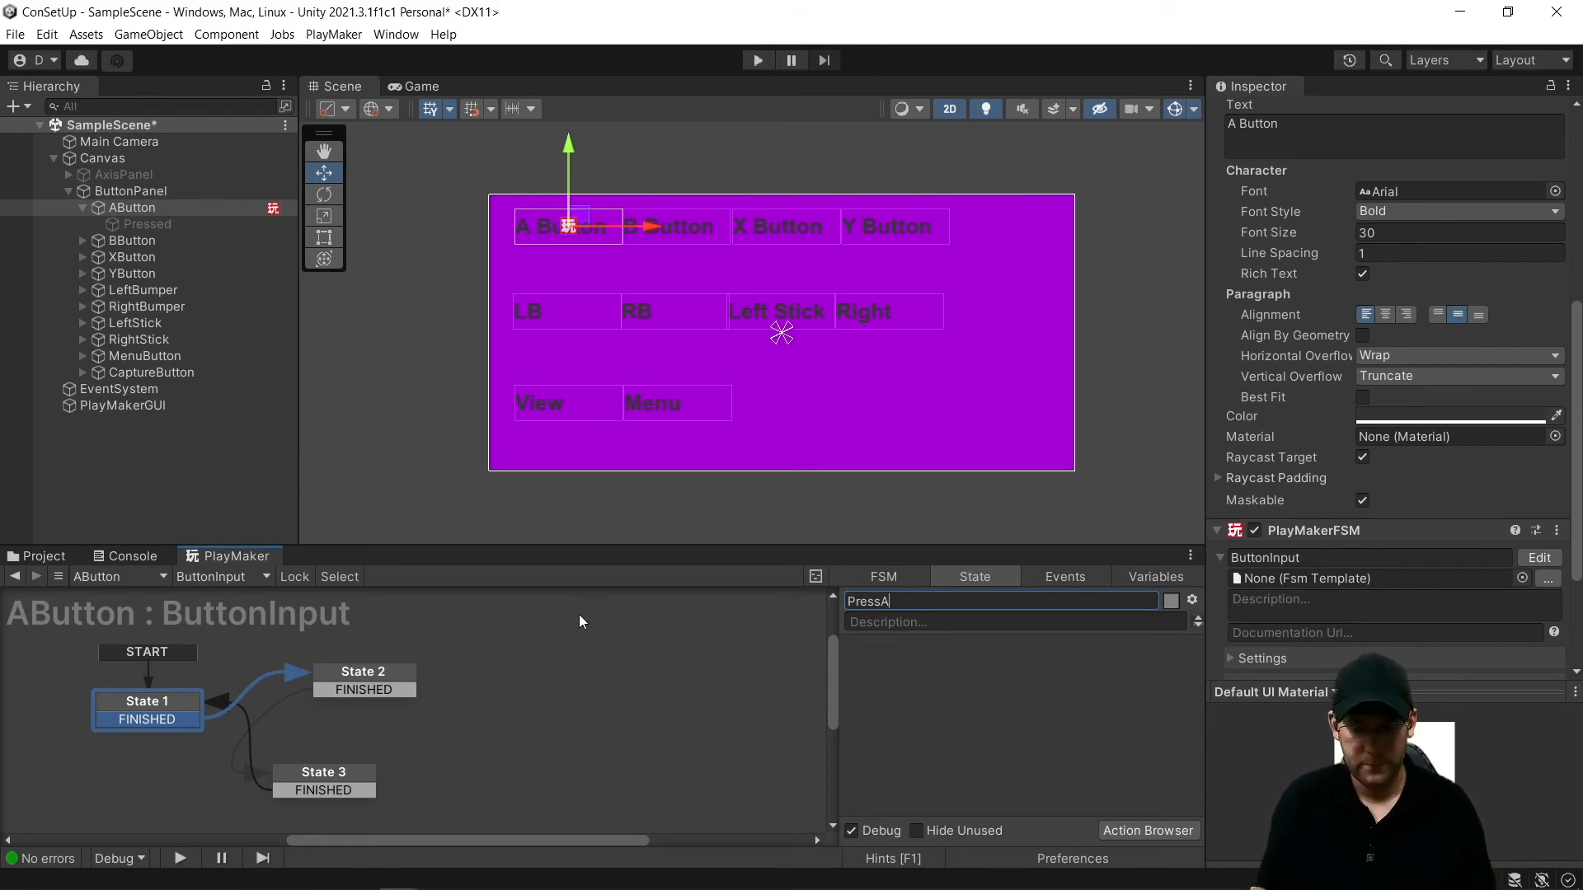
key("Return")
left_click(364, 672)
left_click(1012, 598)
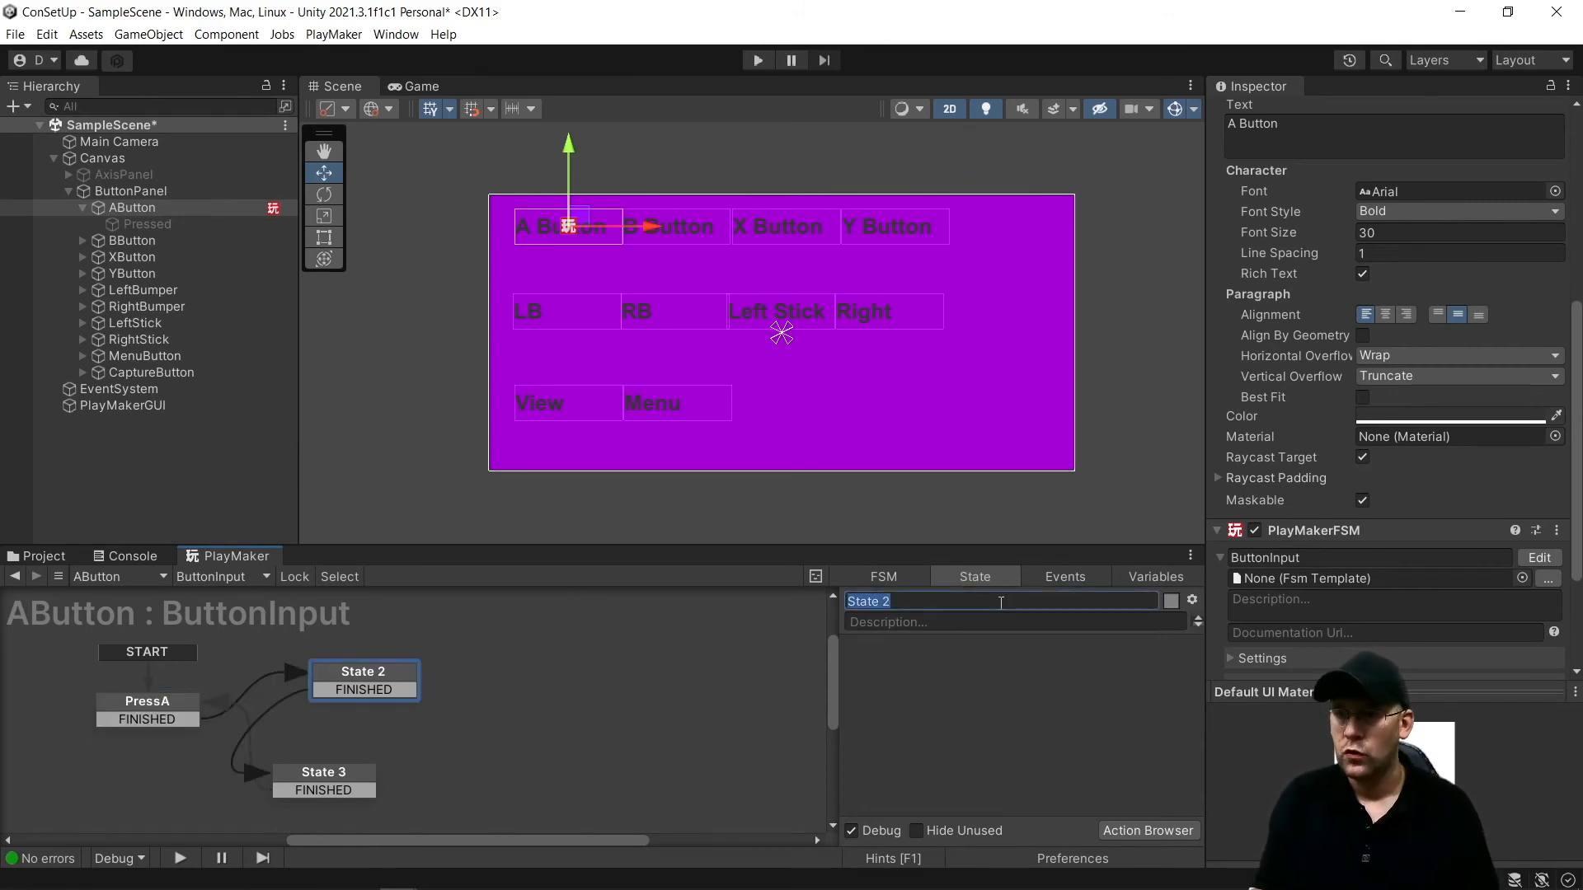
type("ShowText")
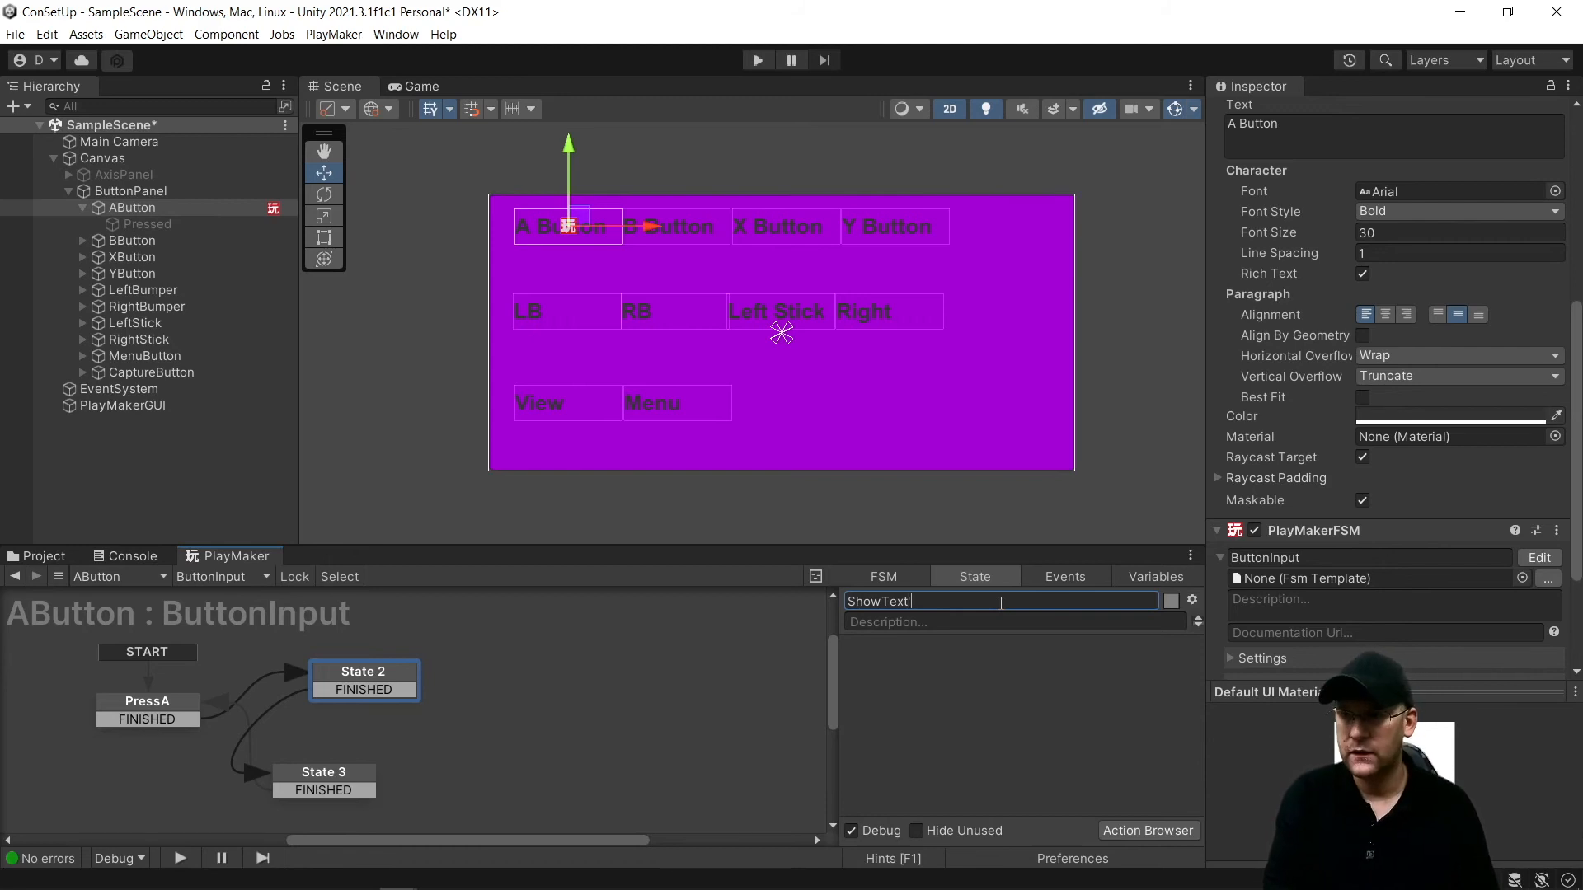
key("Return")
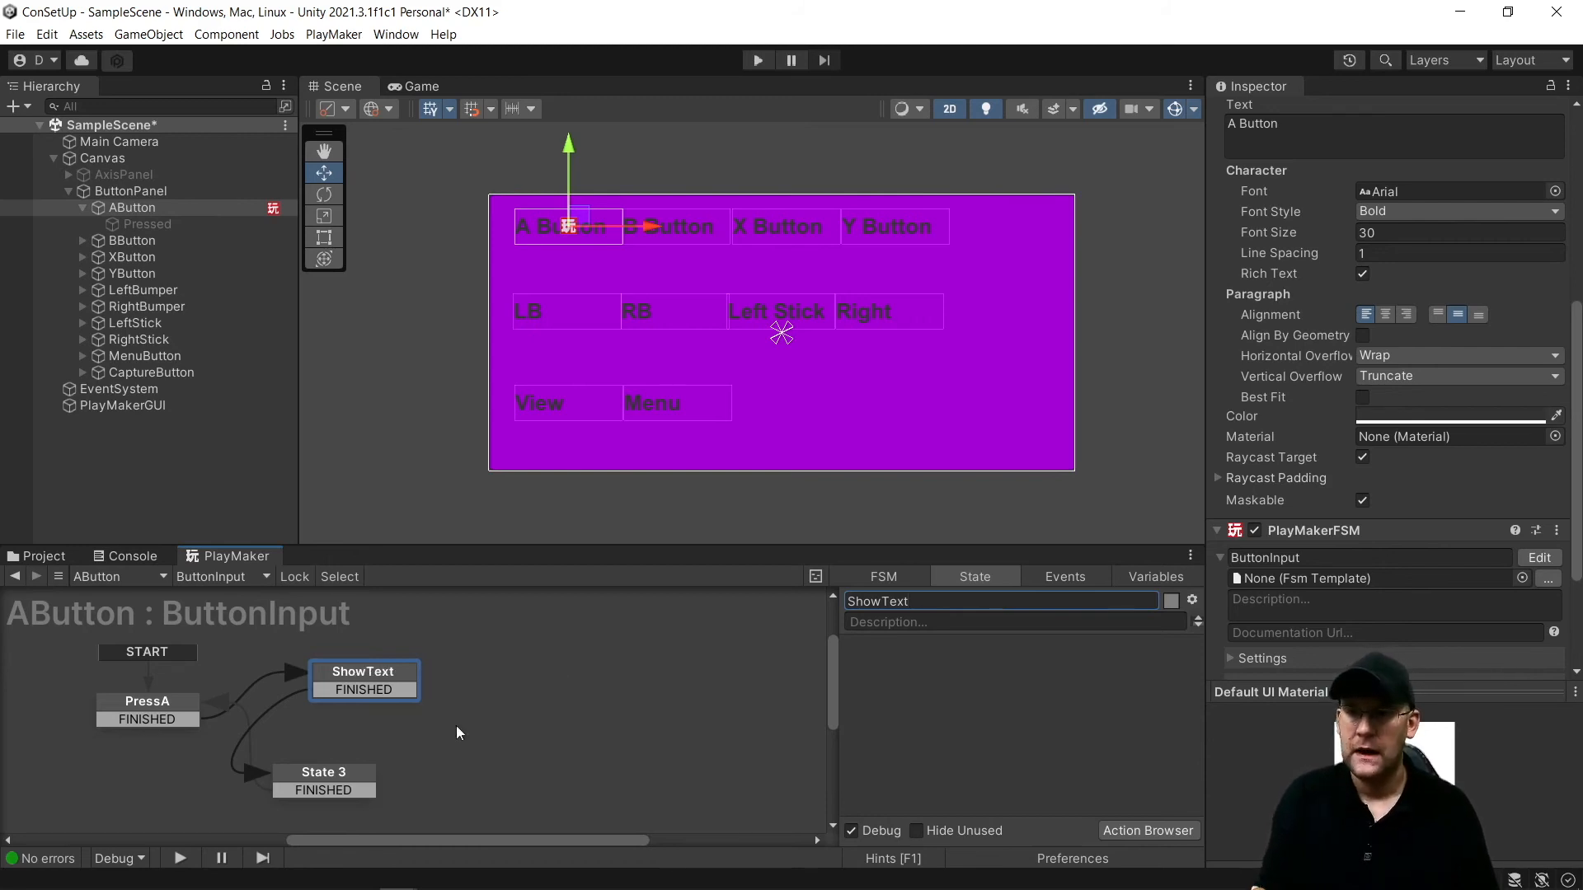
left_click(356, 779)
left_click(947, 601)
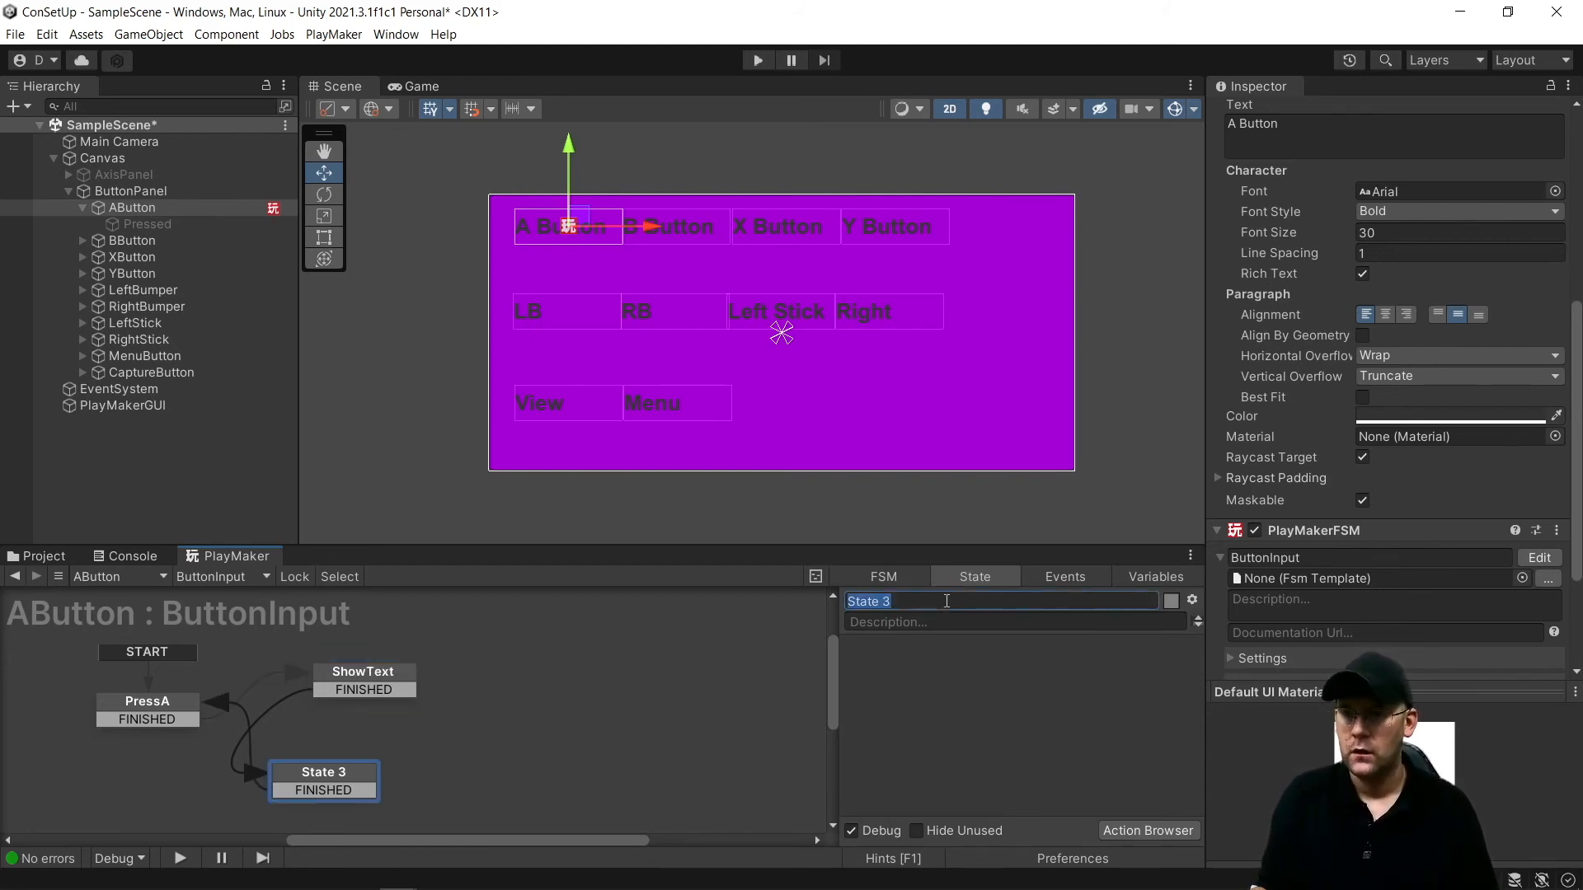
type("TurnOff")
key("Return")
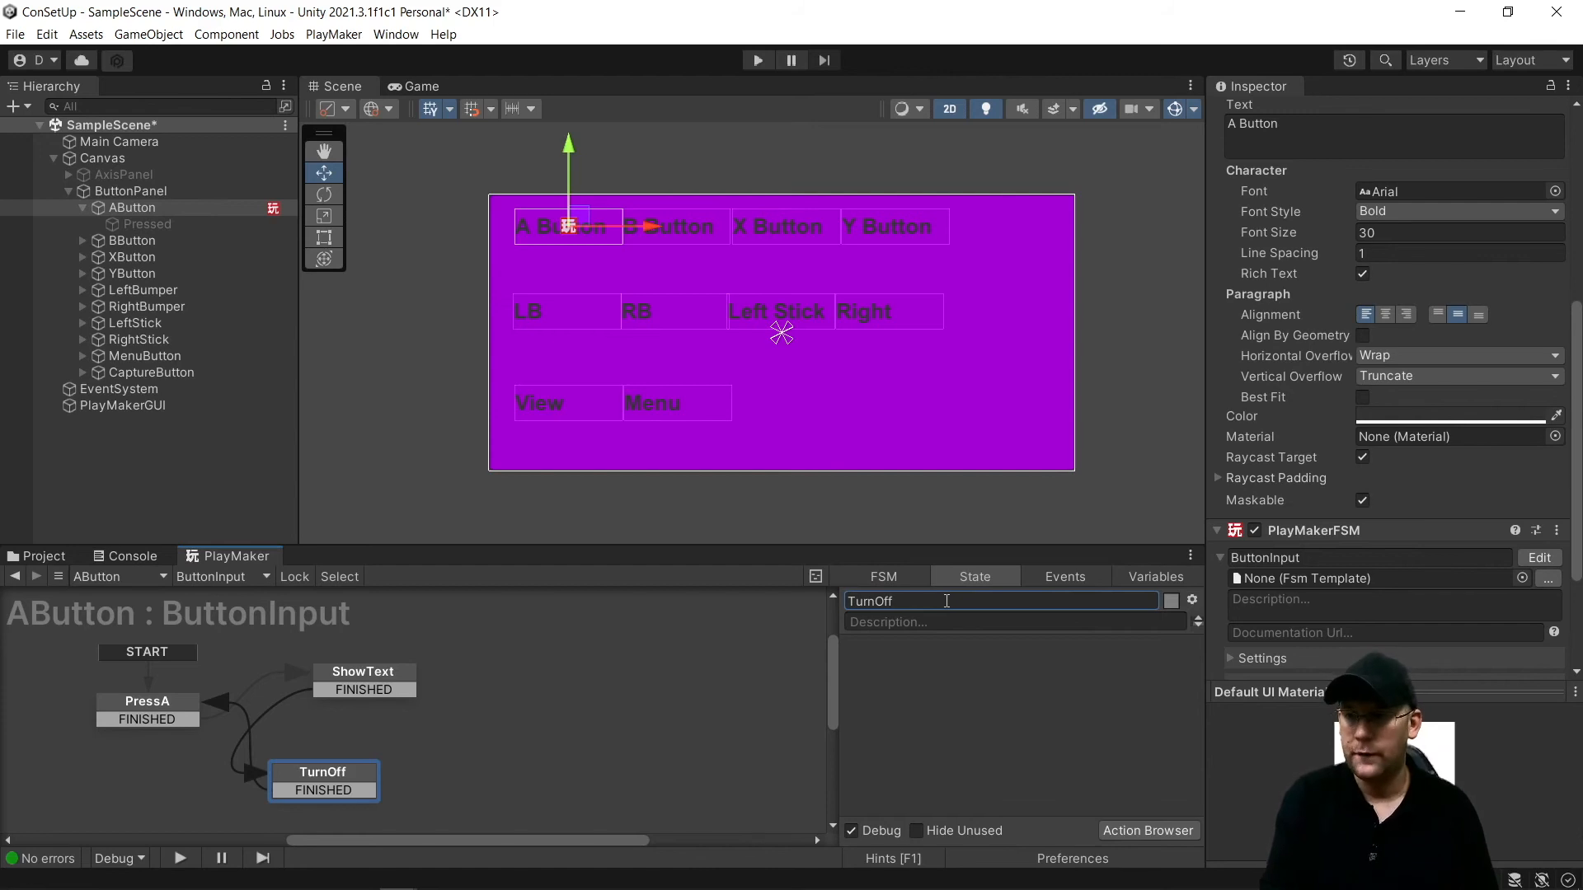
Add a Get Key Down action to the PressA state
left_click(119, 722)
left_click(1140, 827)
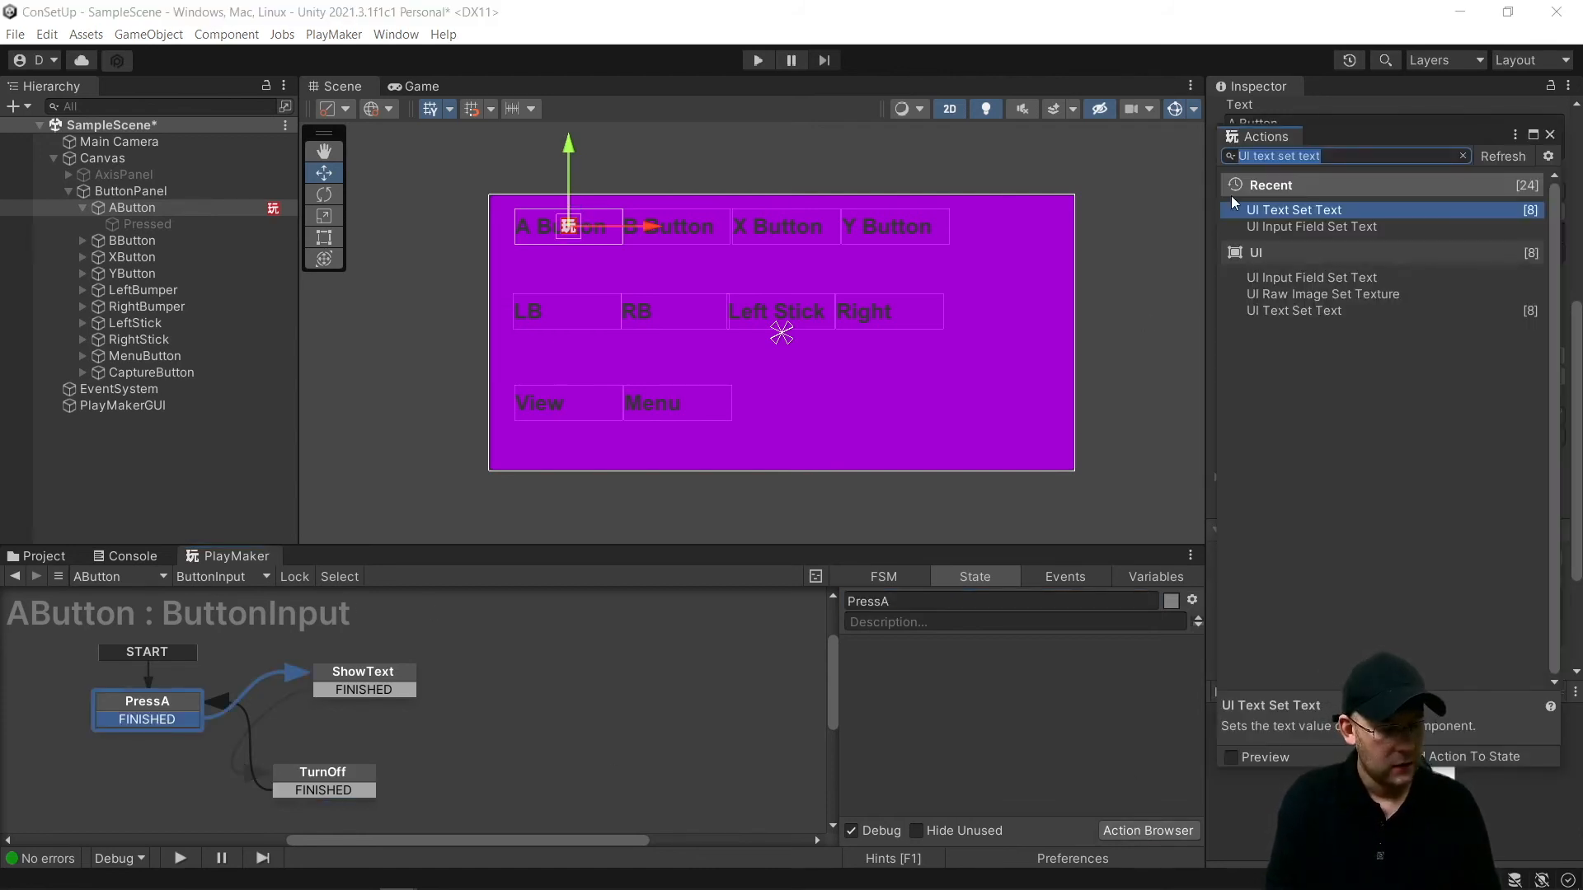
type("Get key down")
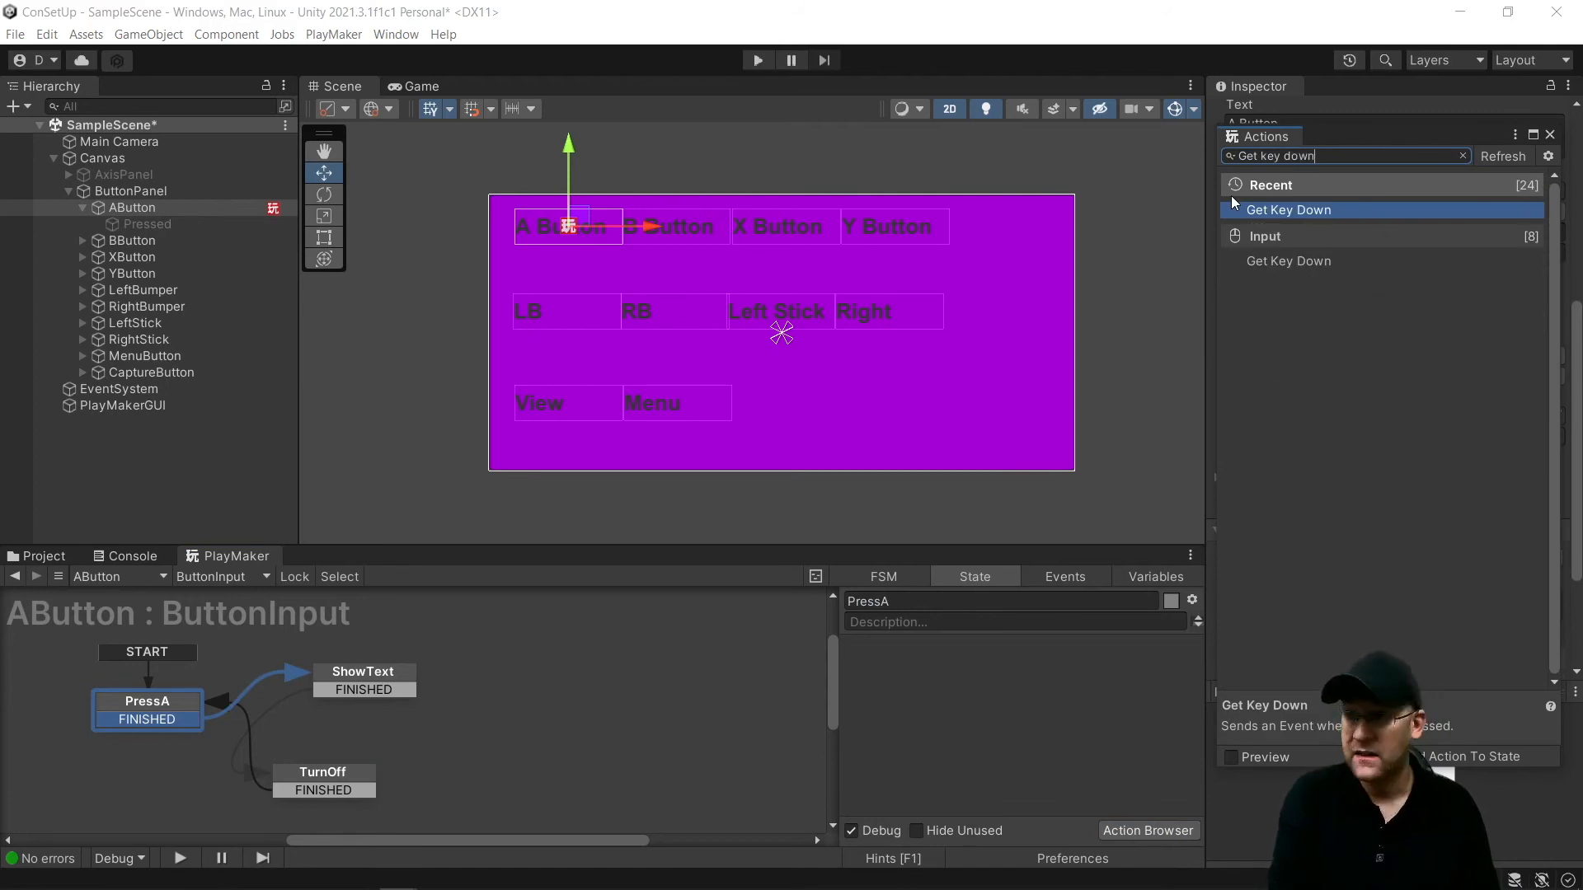
key("Return")
Add an Activate Game Object action to the ShowText state
left_click(379, 661)
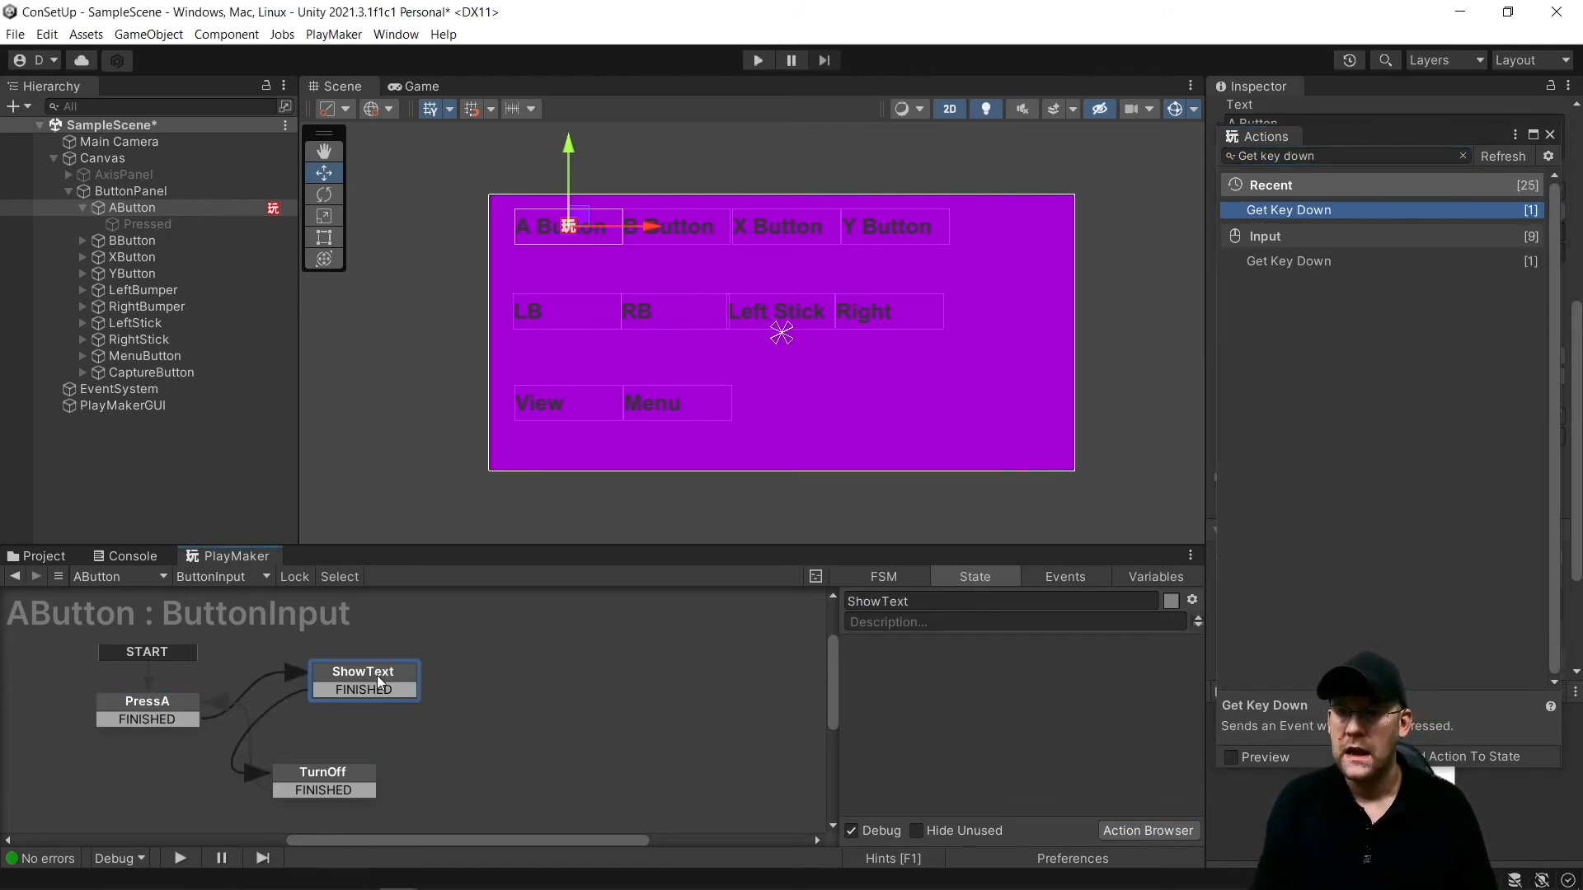
left_click(1230, 157)
type("activate gam")
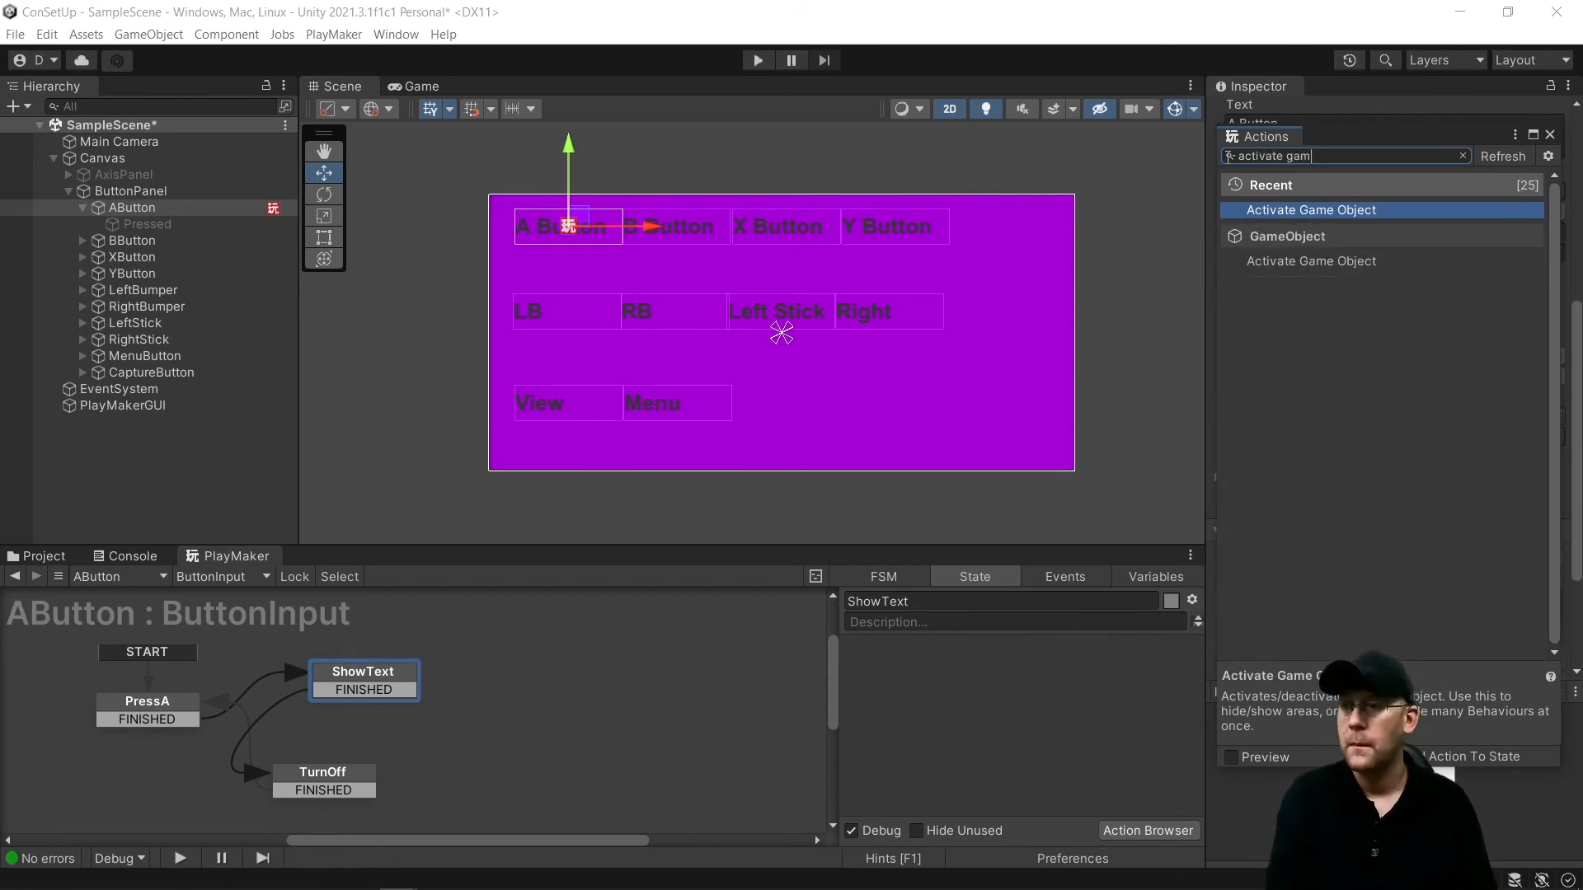
type("e")
key("Return")
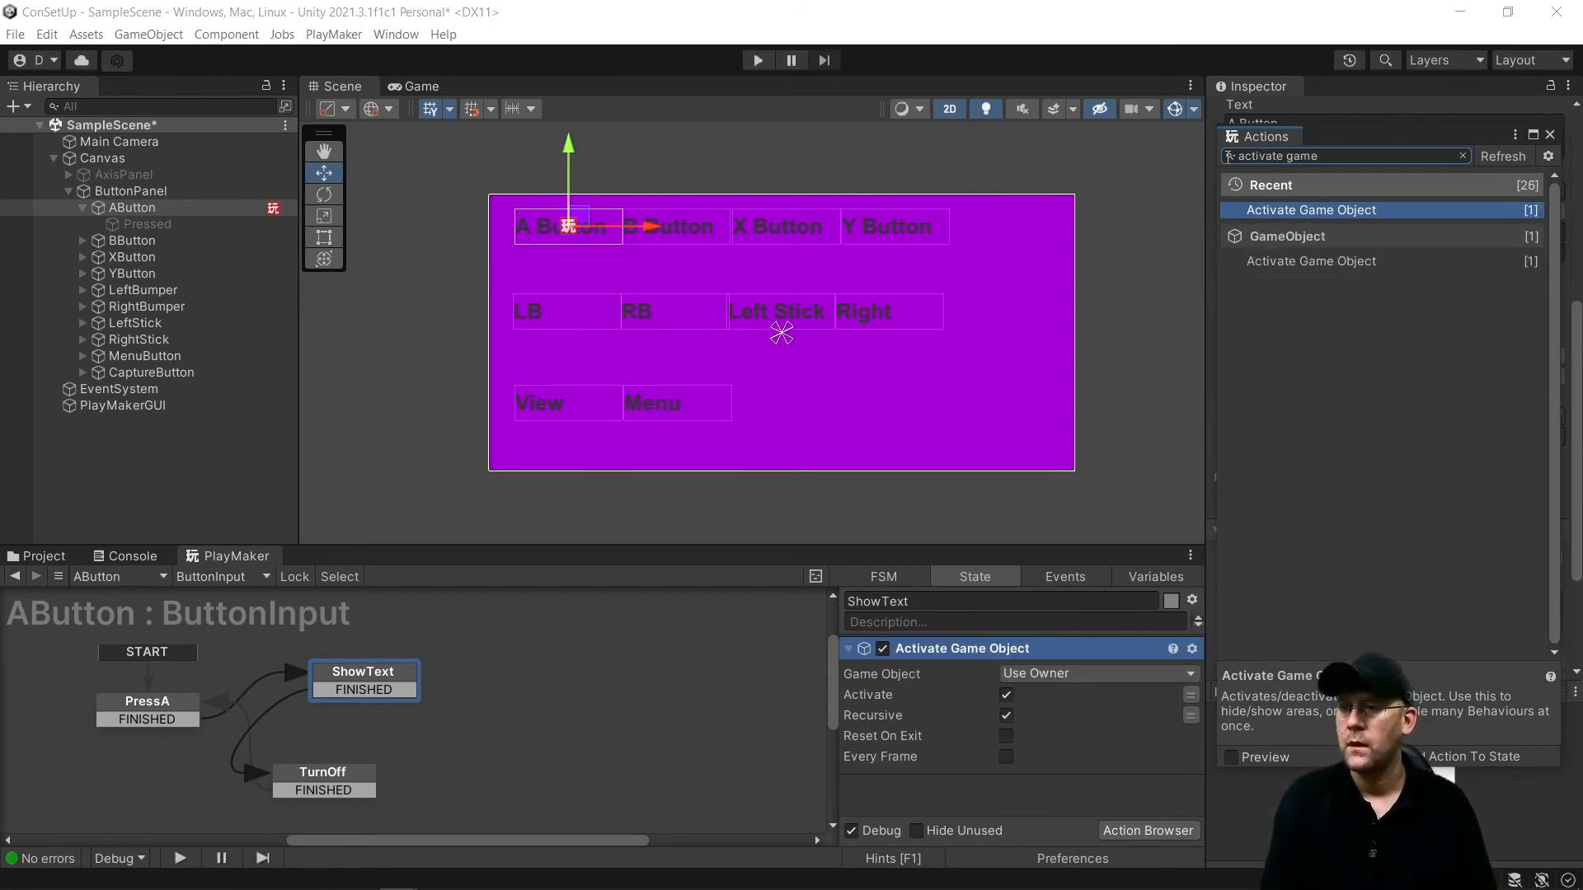
Enable the Pressed object under AButton to preview its text in the scene and disable it again
left_click(183, 221)
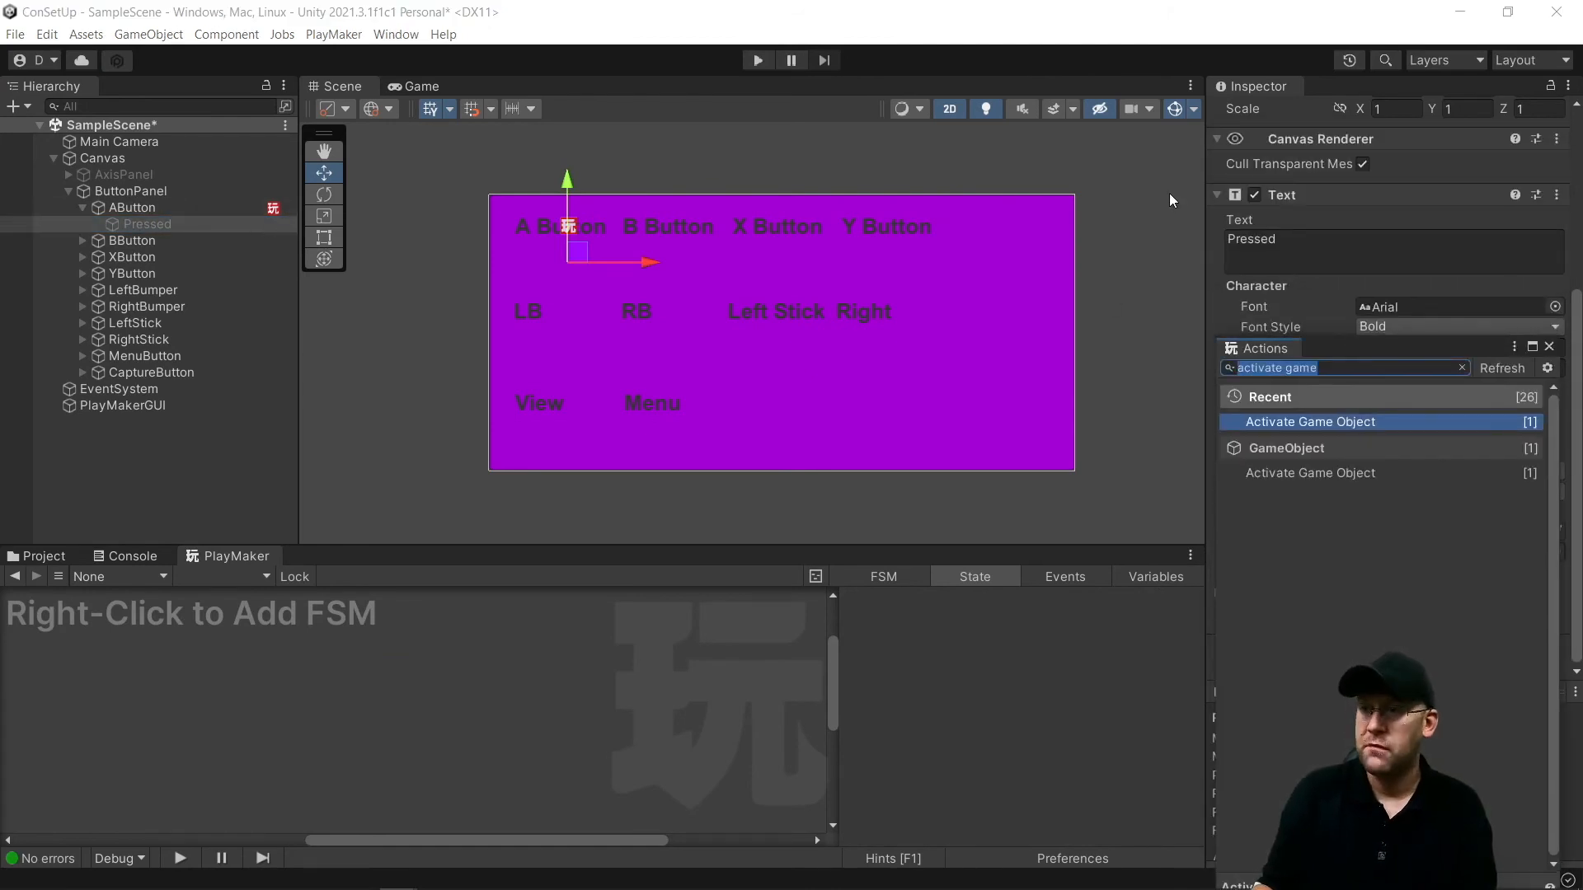
scroll(1259, 188, "up", 5)
left_click(1260, 116)
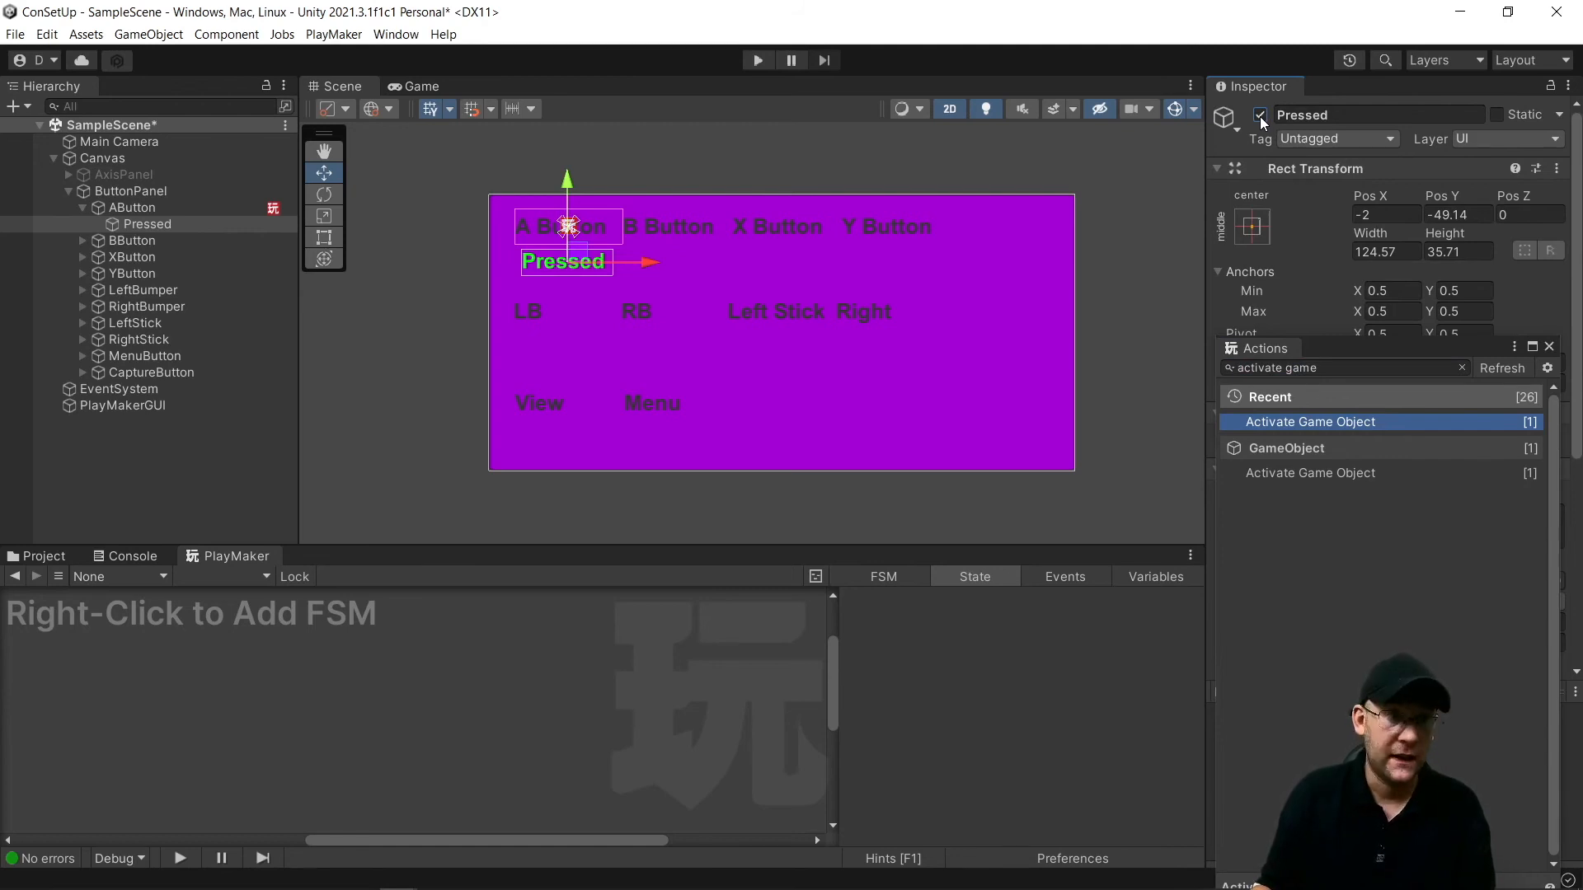
left_click(1260, 116)
In AButton's ShowText state, turn off Activate in the Activate Game Object action and set its target to Specify Game Object
left_click(122, 210)
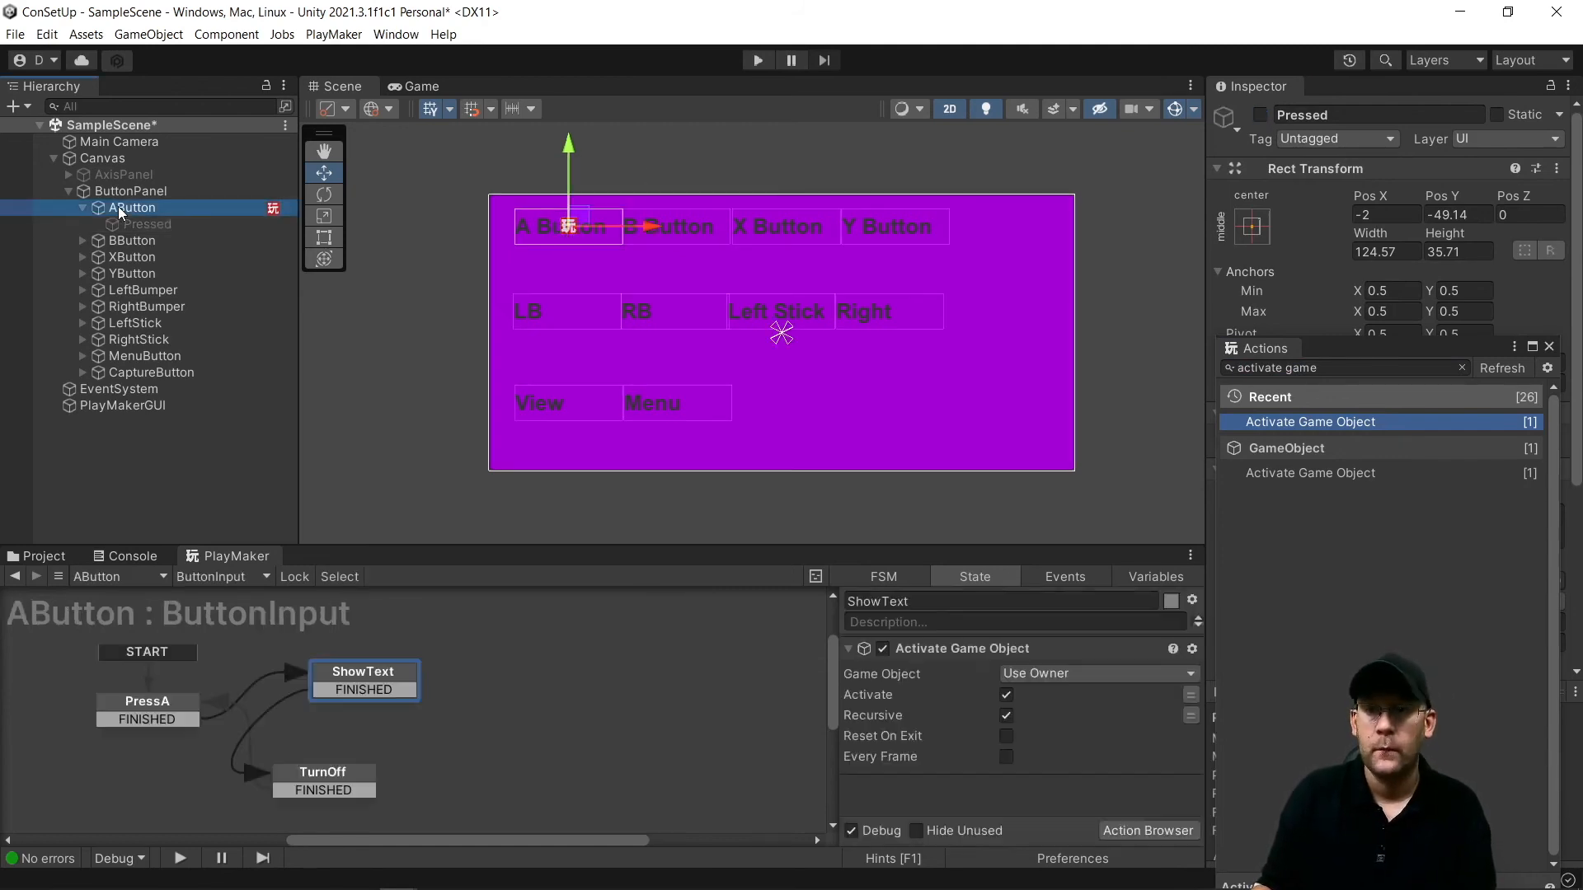
left_click(1007, 696)
left_click(1051, 675)
left_click(1063, 719)
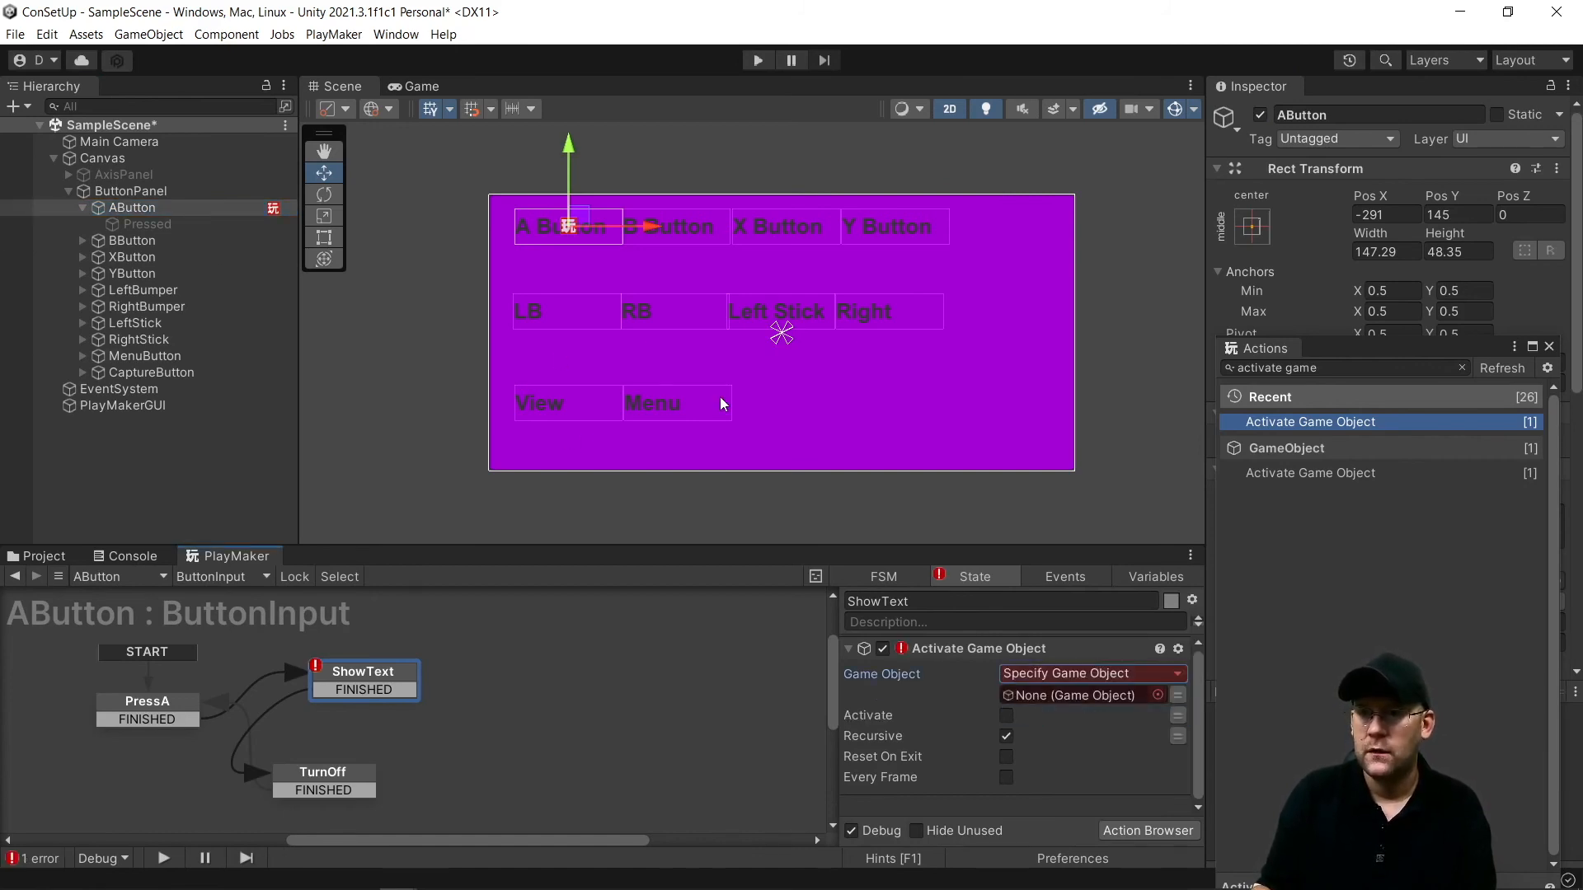
Add a Wait action to the ShowText state
left_click_drag(1371, 367, 570, 357)
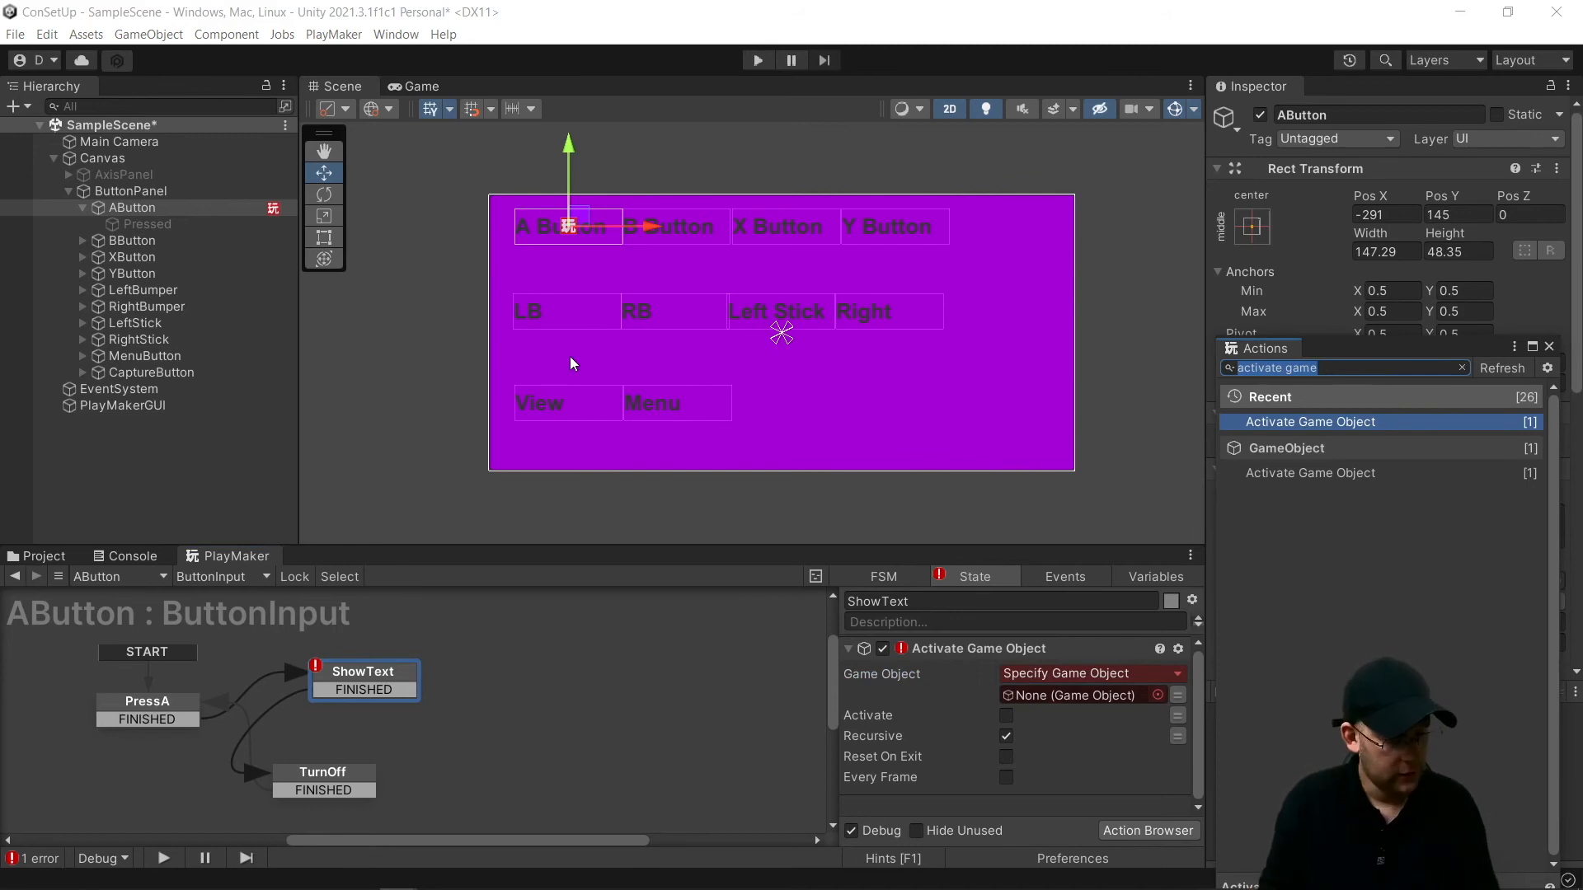
type("wait")
key("Return")
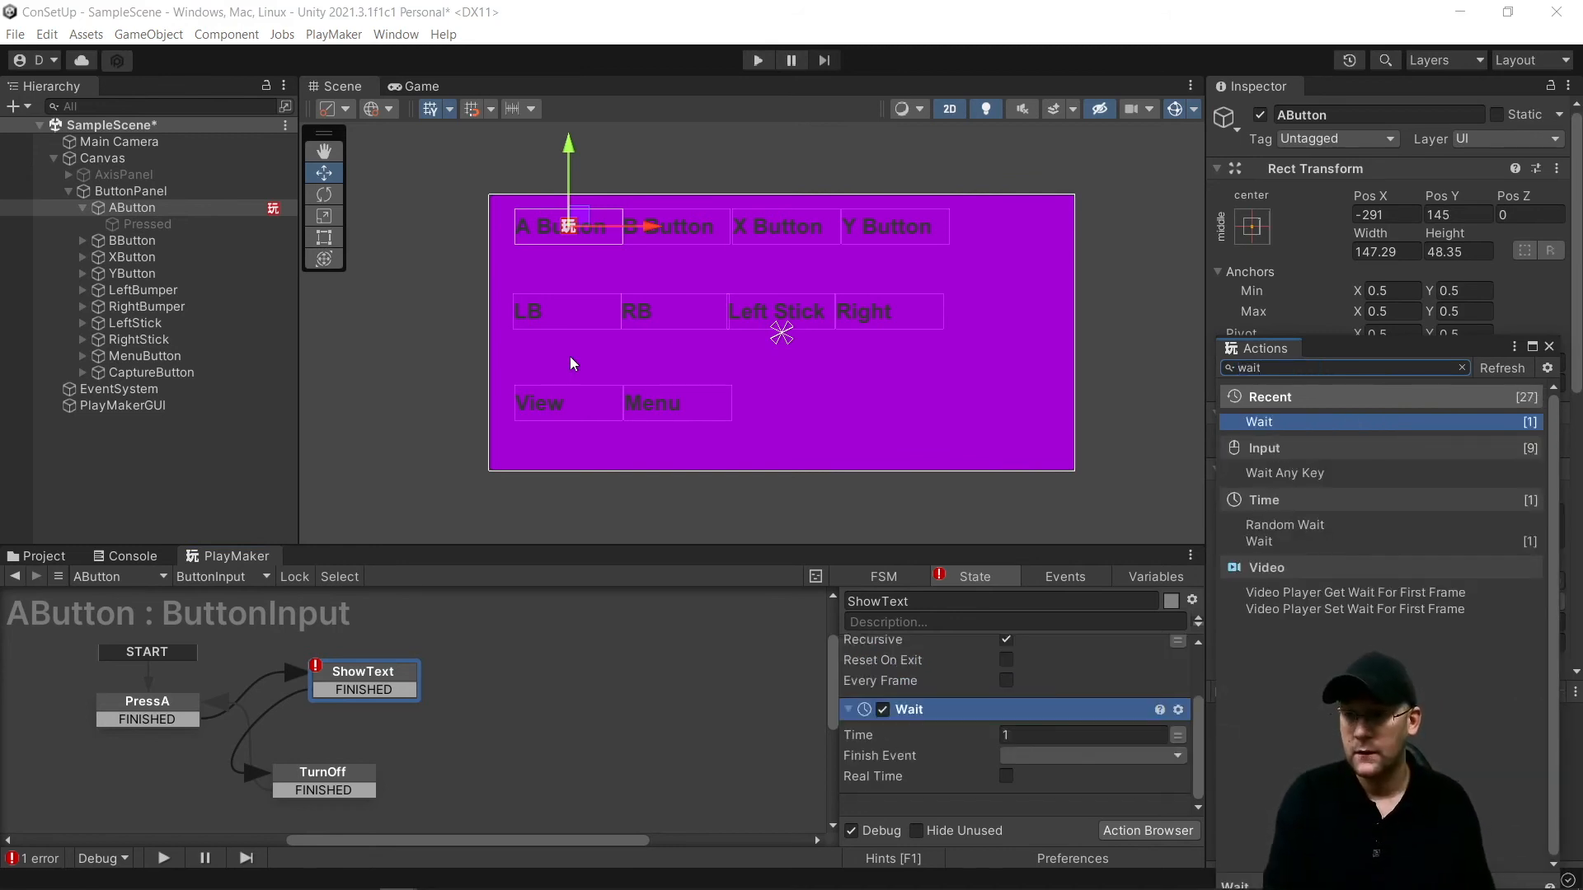
Add an Activate Game Object action and a Next Frame Event action to the TurnOff state
left_click(330, 773)
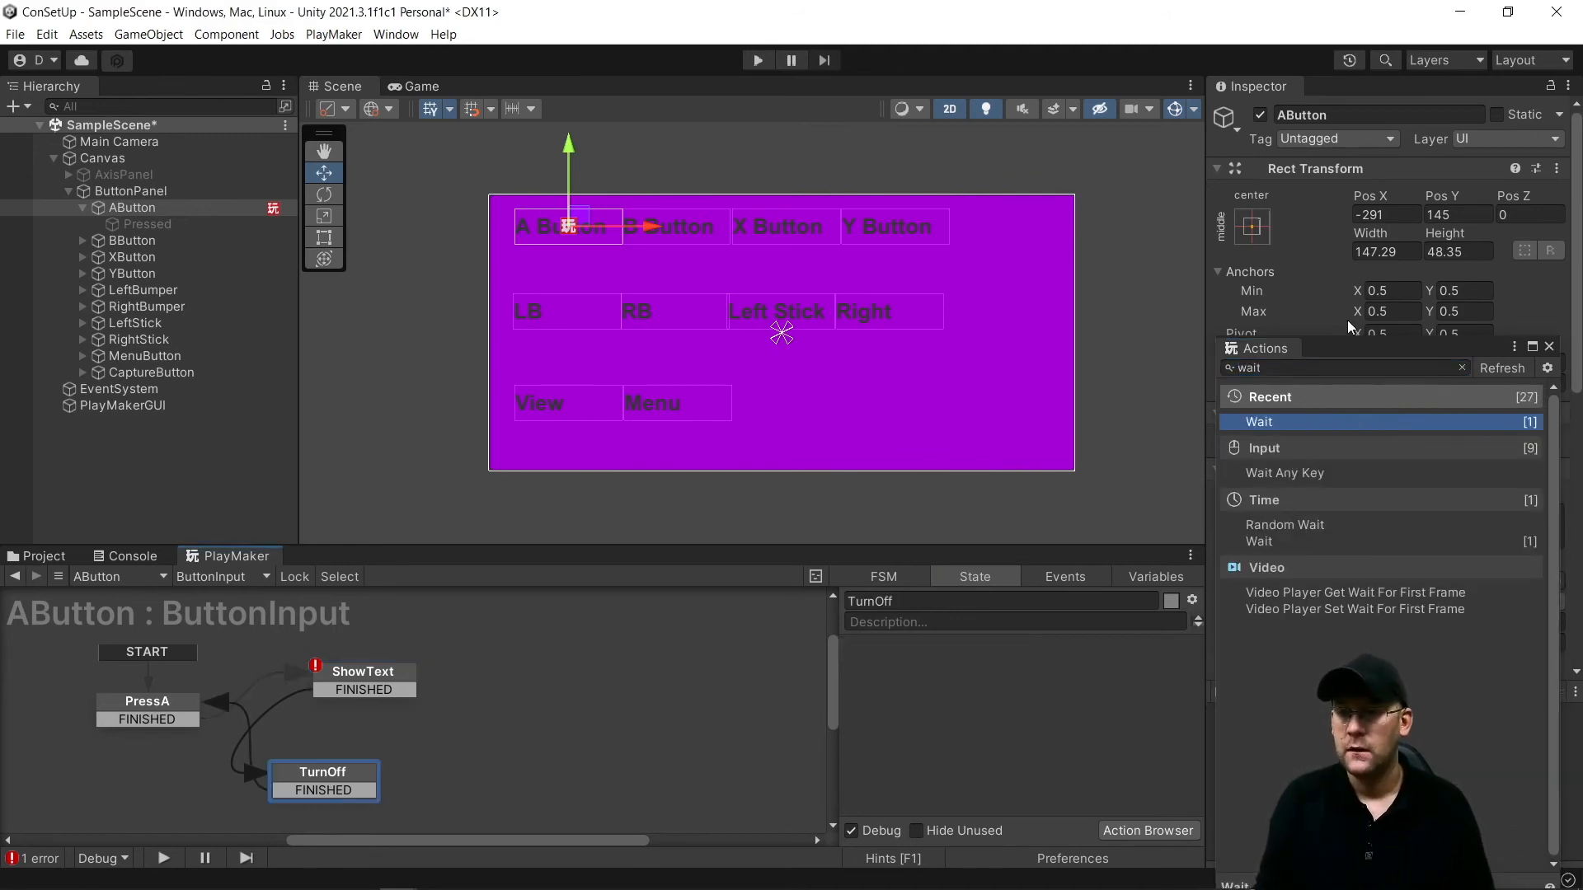
type("activa")
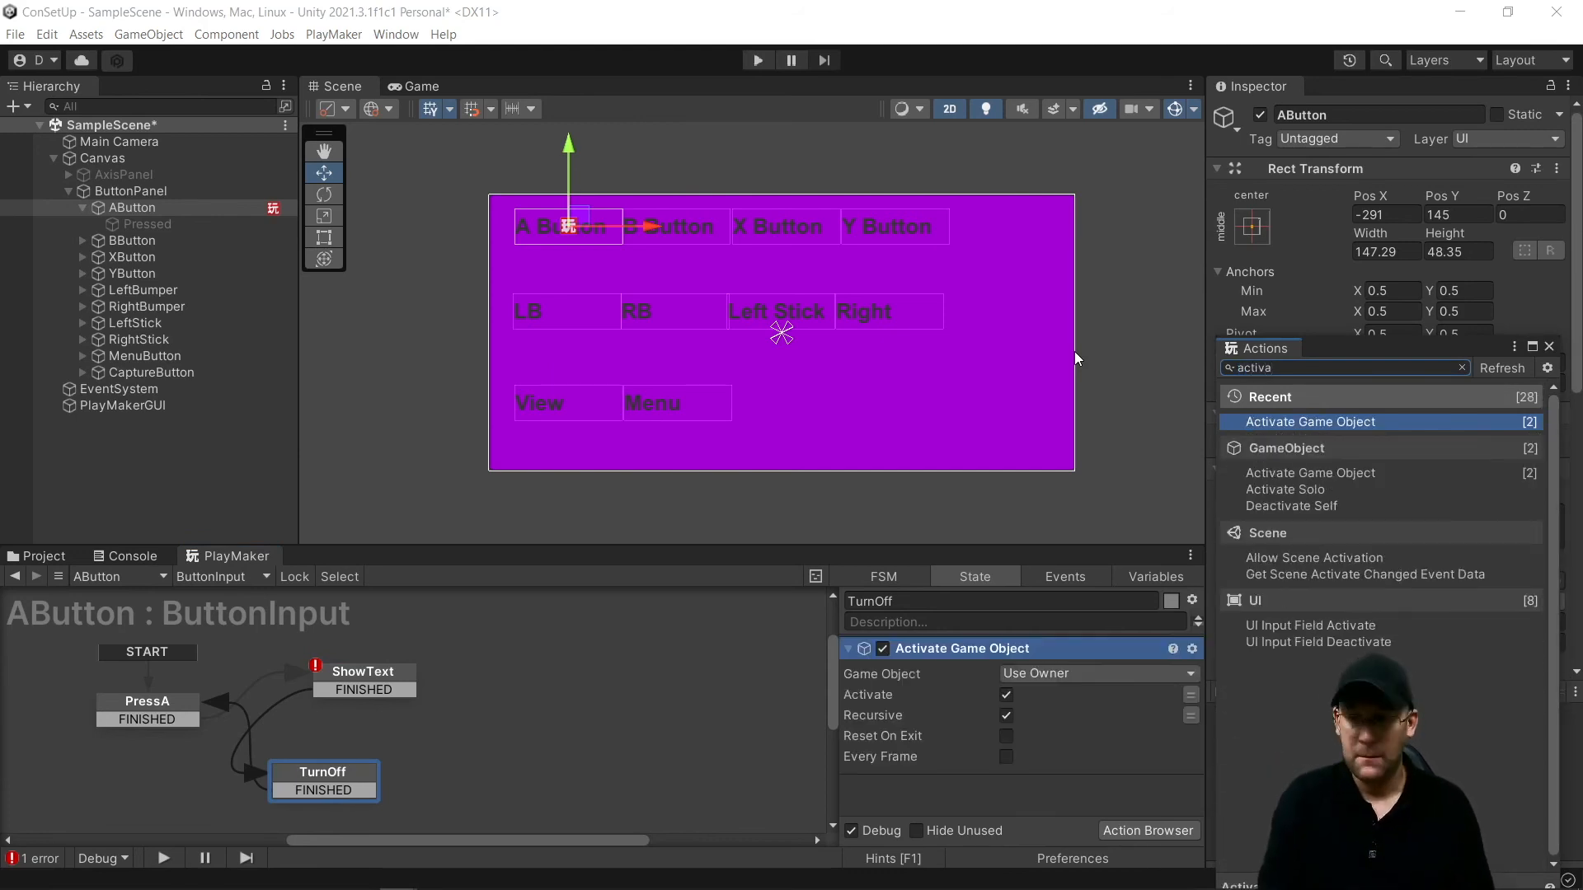
key("Return")
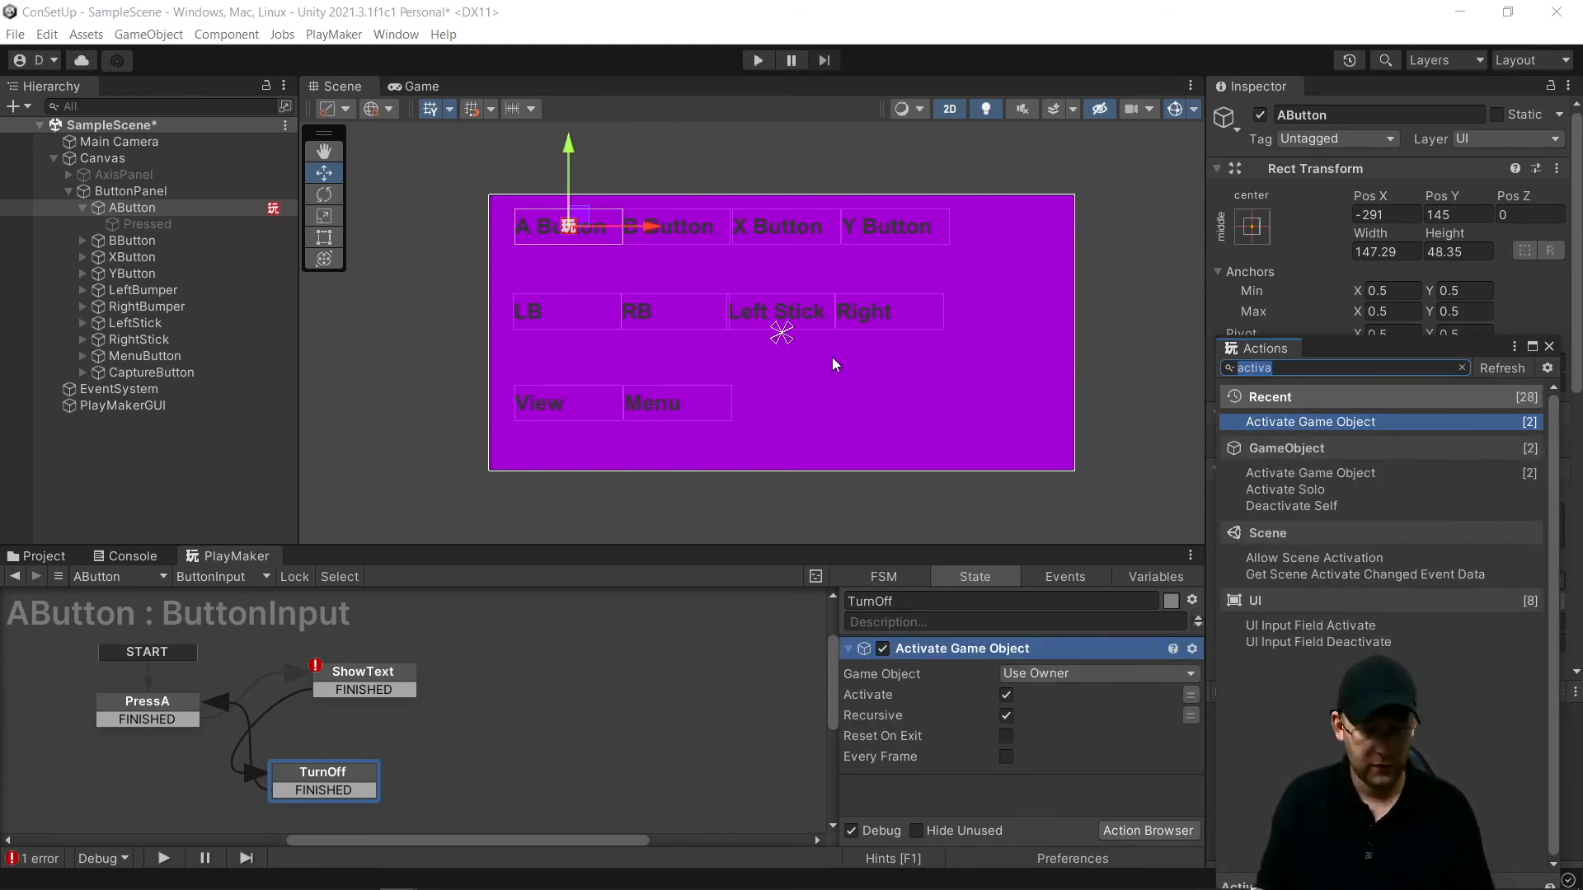
type("next")
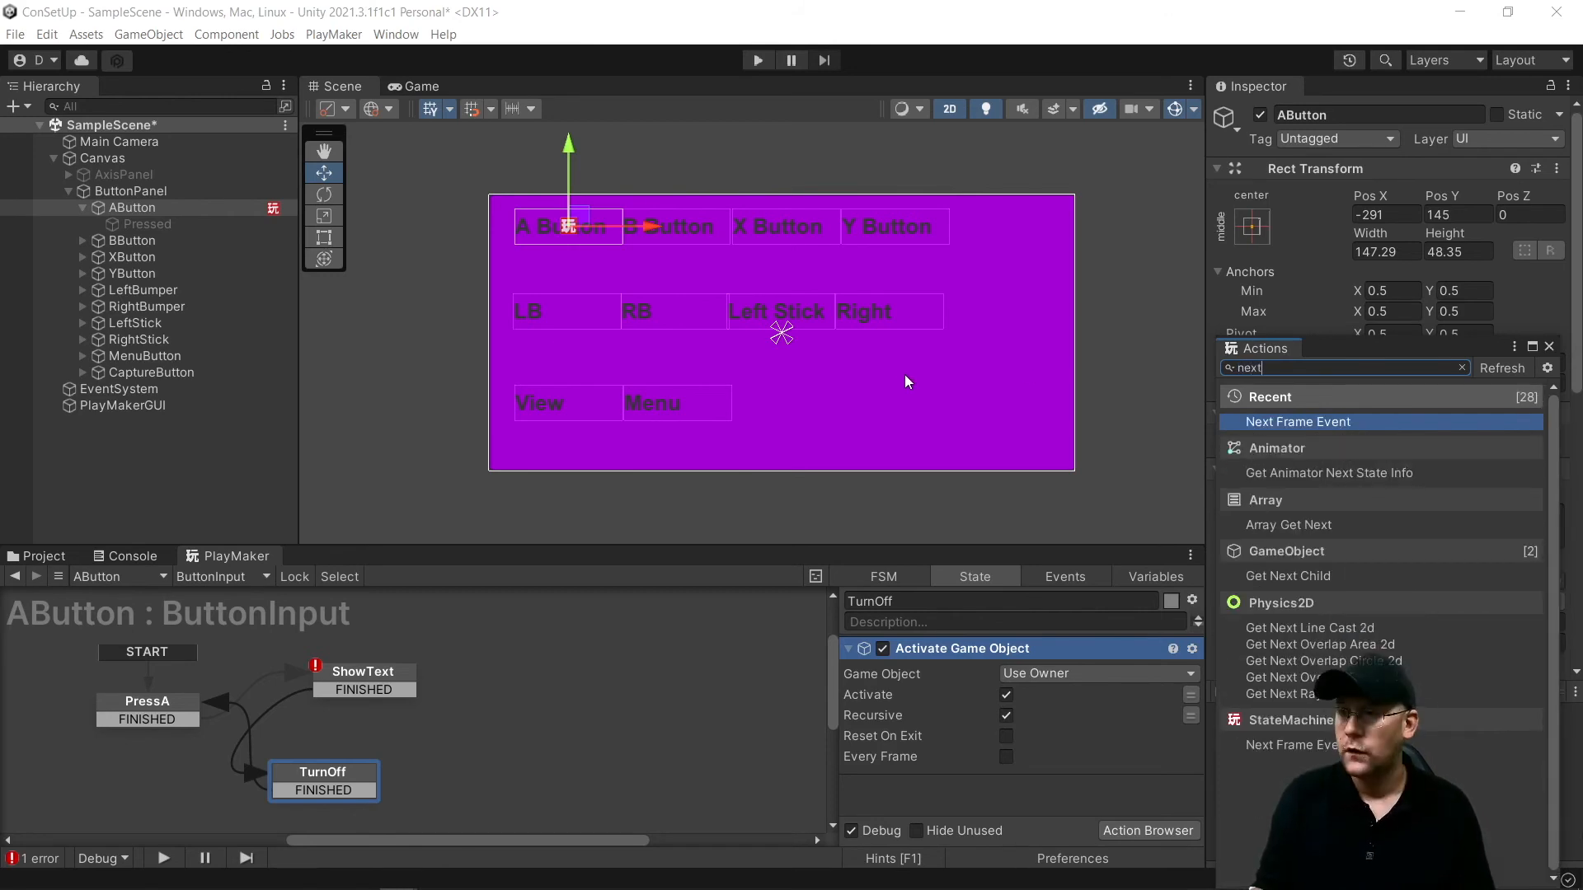
double_click(1274, 421)
Set PressA's Get Key Down action to Joystick Button 0 and have it send the FINISHED event
left_click(183, 711)
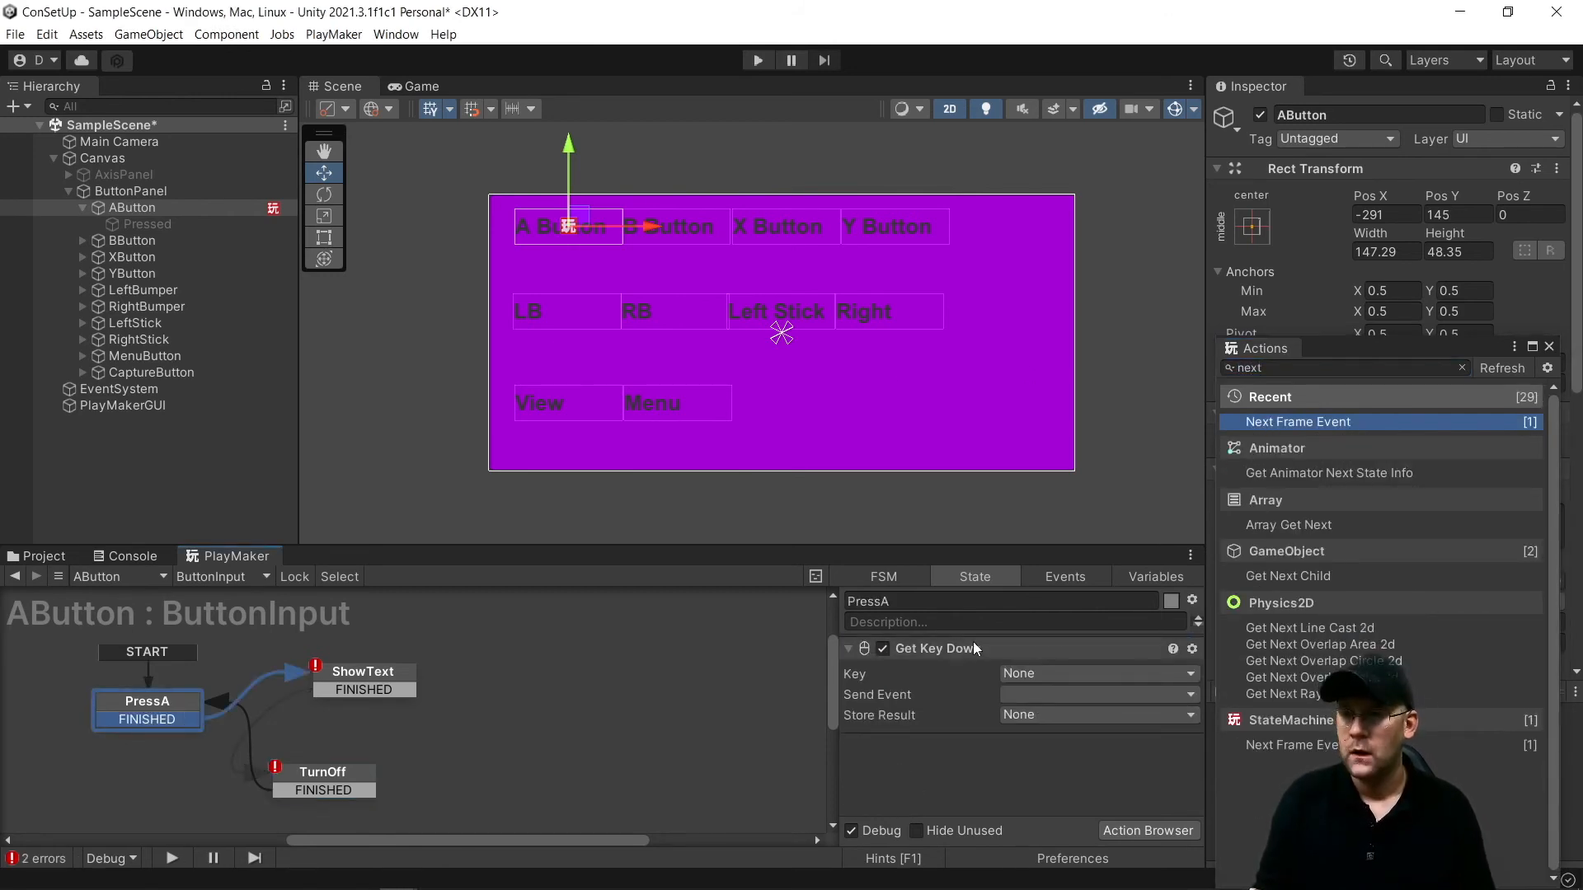
left_click(1076, 674)
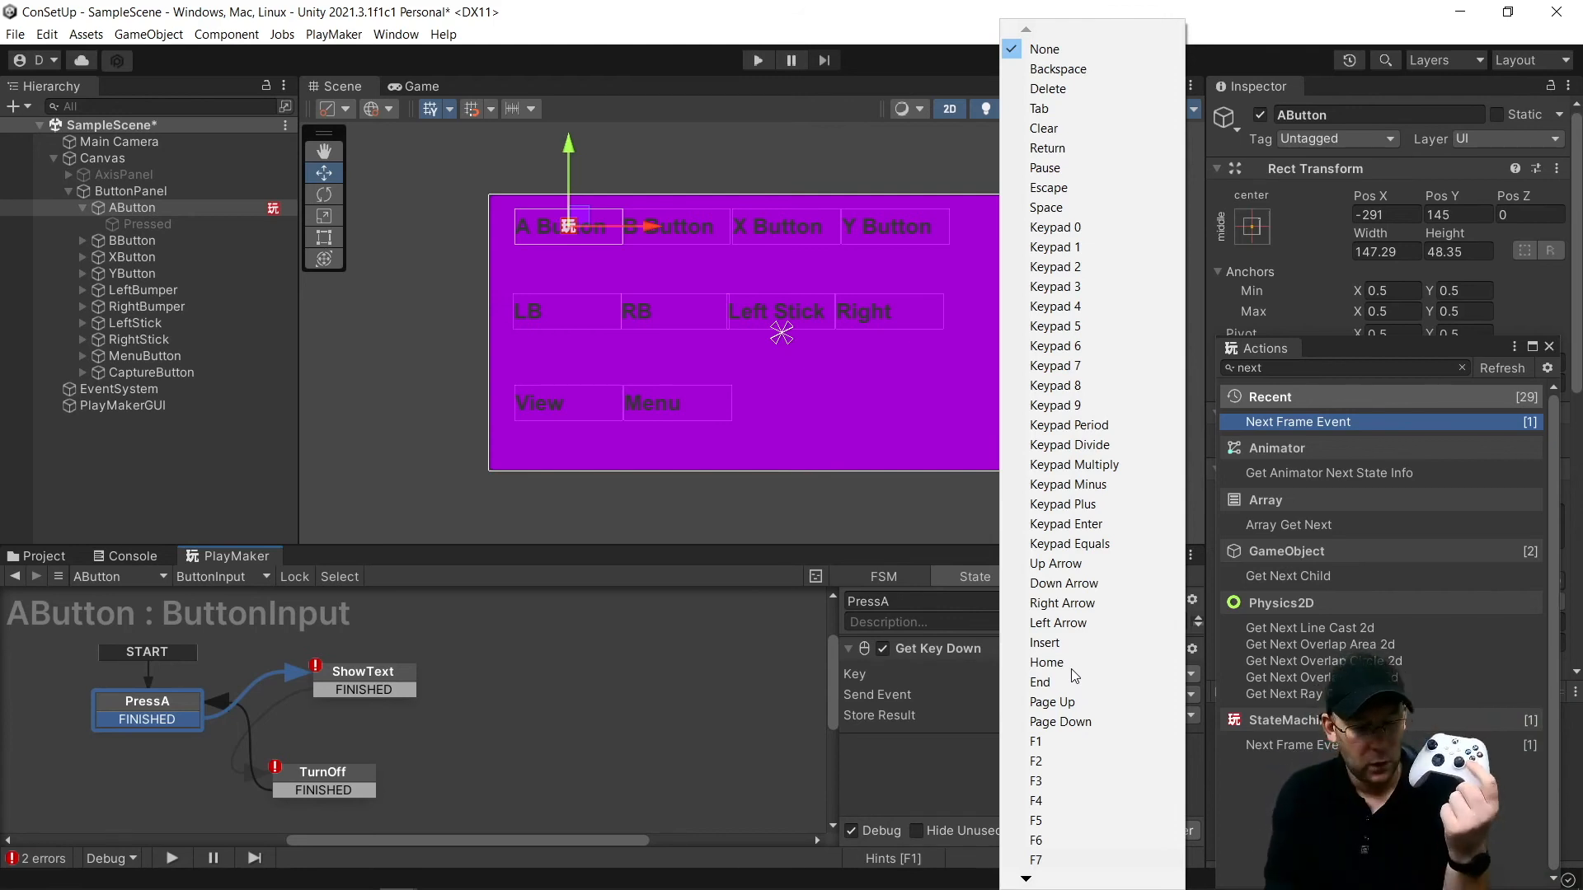
key("j")
key("Return")
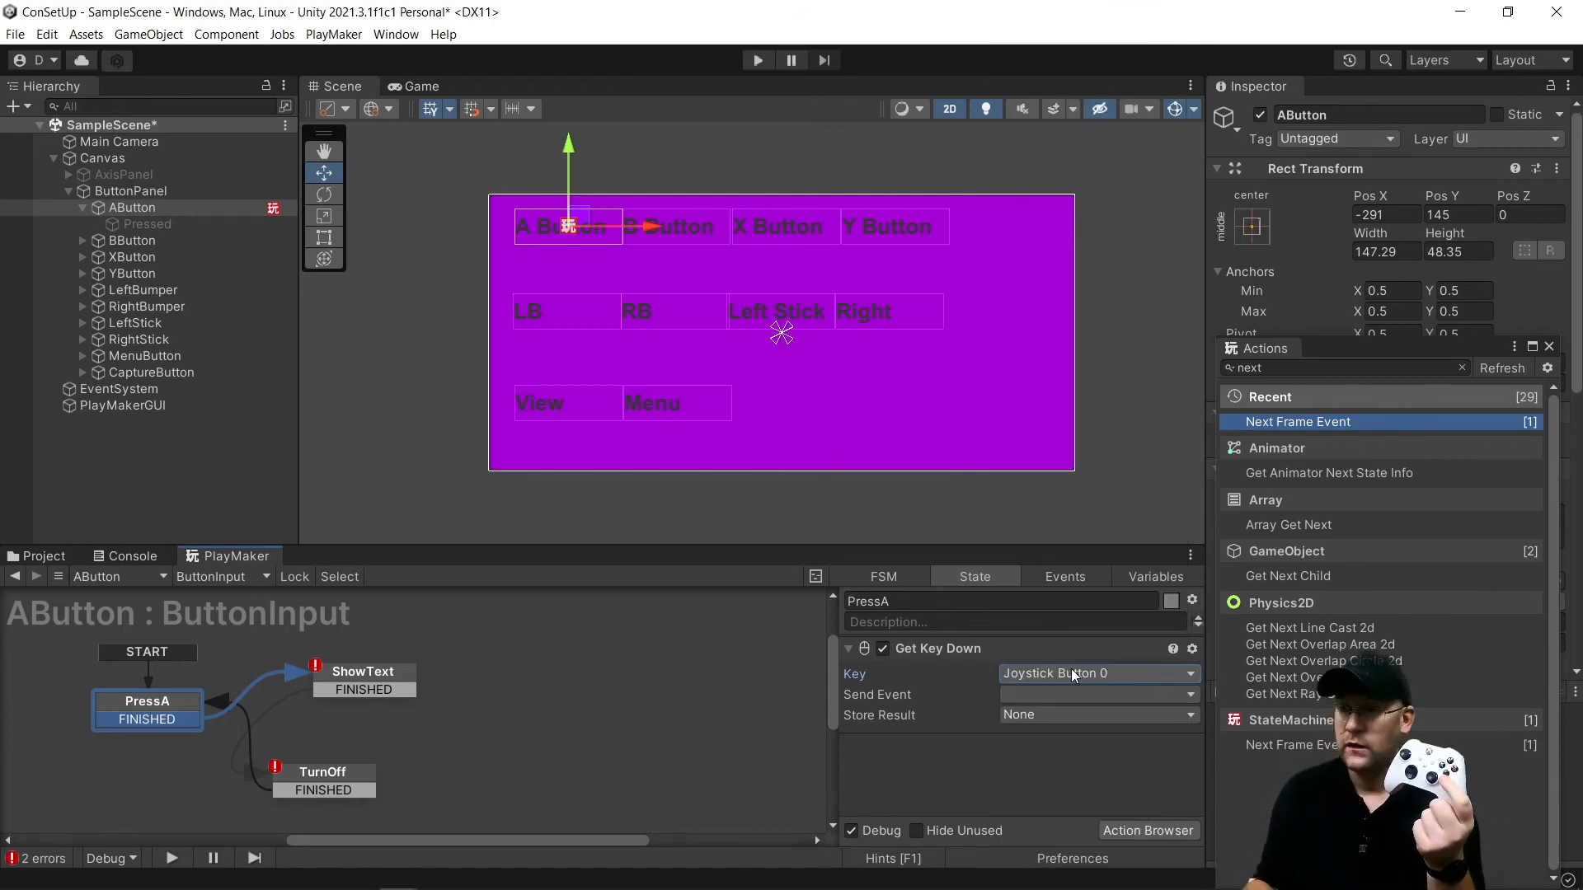
left_click(1057, 695)
left_click(1057, 737)
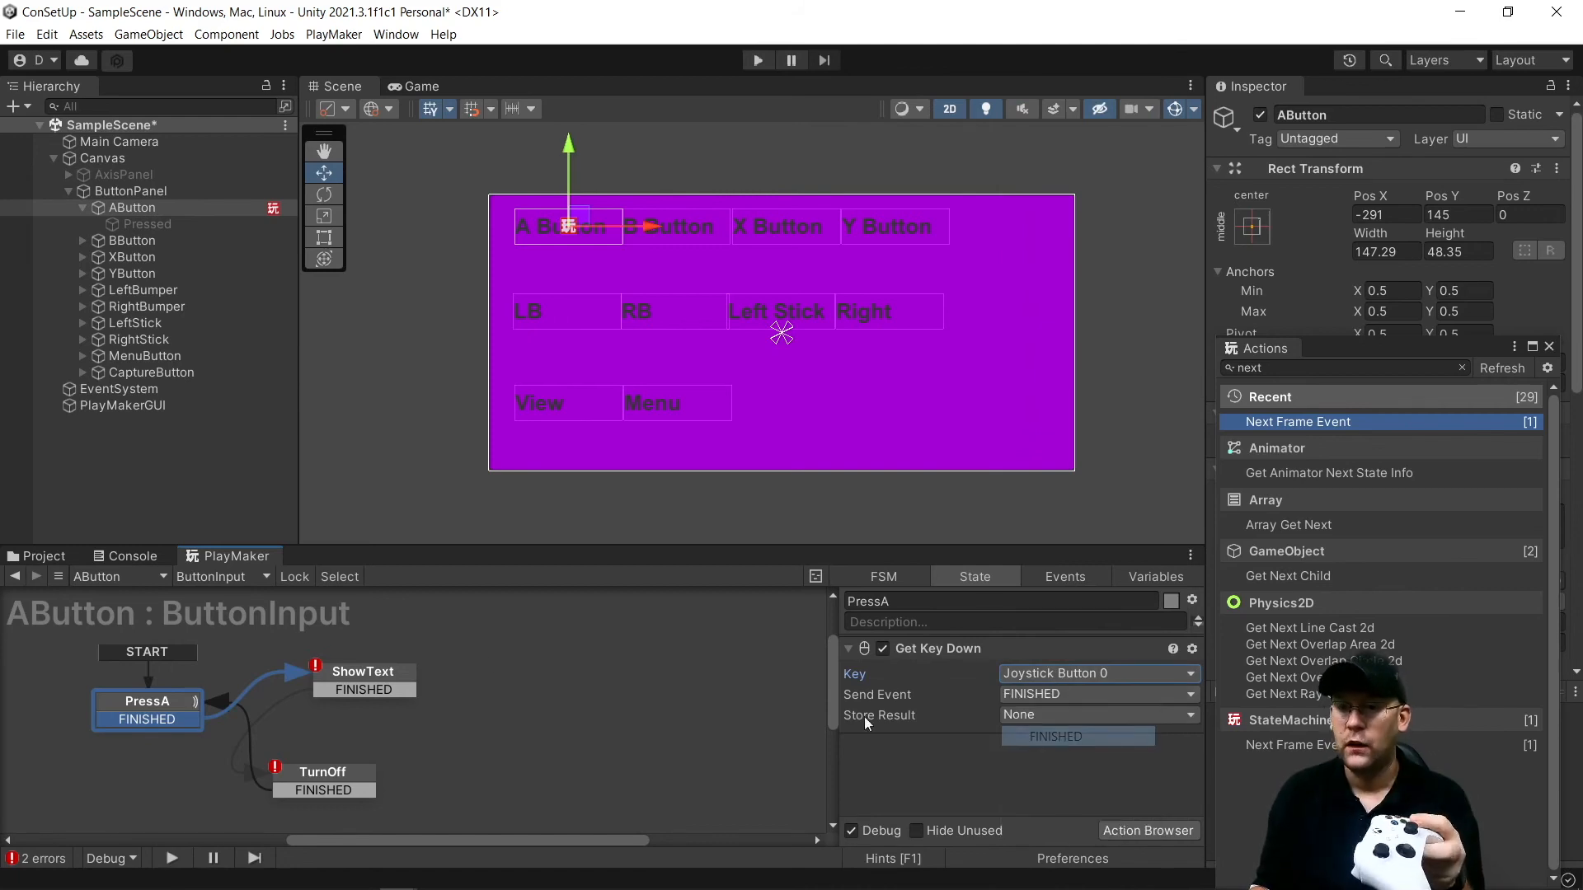
Assign the Pressed object to ShowText's Activate Game Object action with Activate turned on, and collapse the action
left_click(359, 671)
left_click_drag(147, 224, 1064, 700)
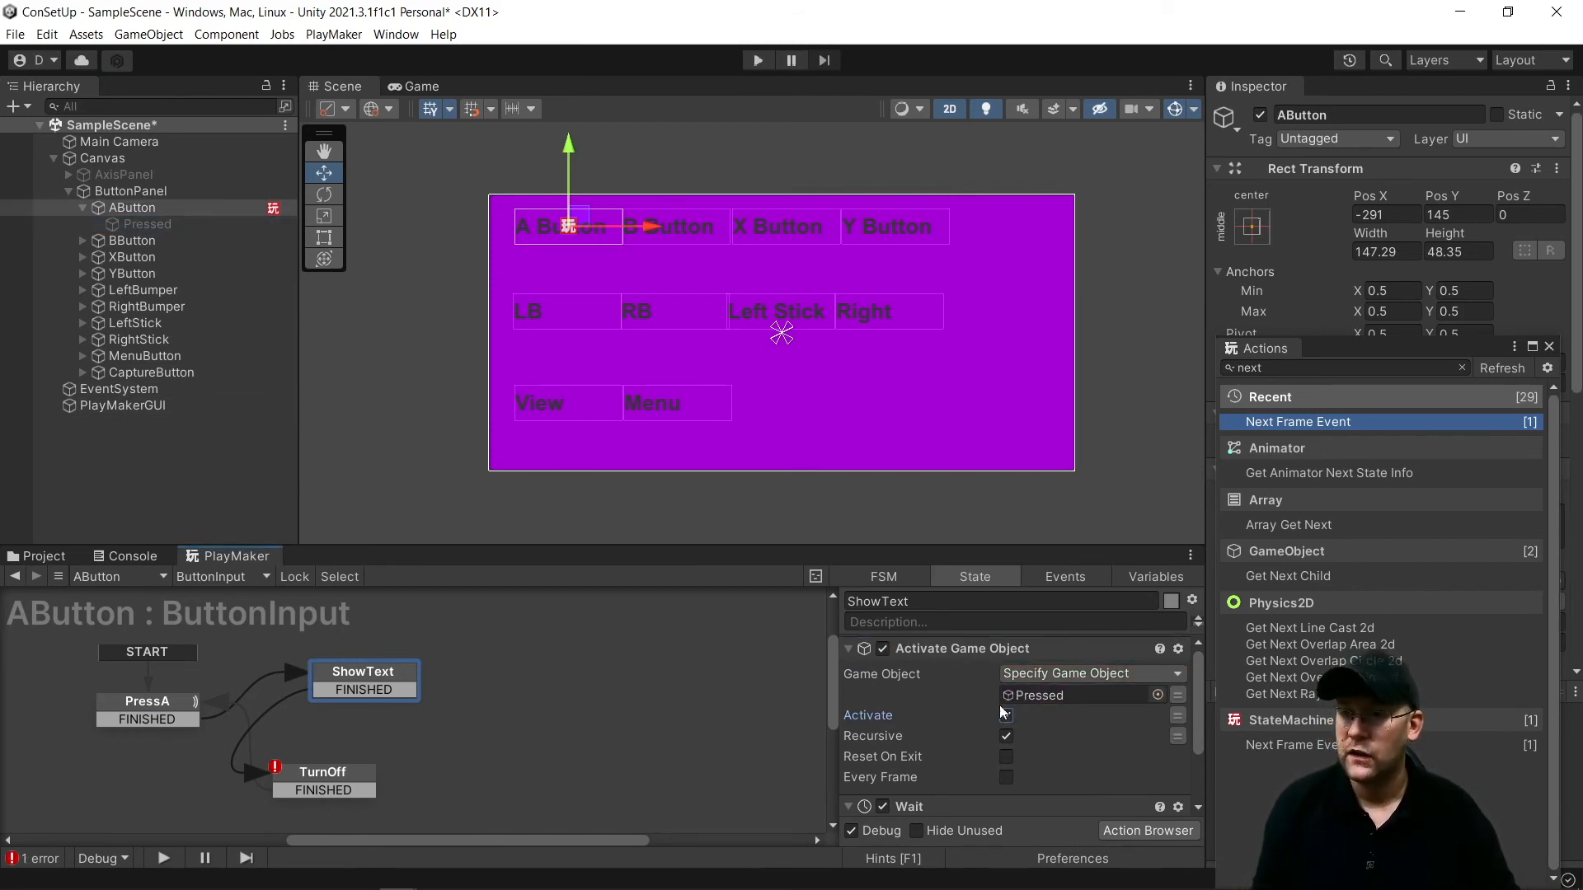
left_click(848, 649)
Set ShowText's Wait action to a time of 3 with FINISHED as its finish event
left_click(1043, 698)
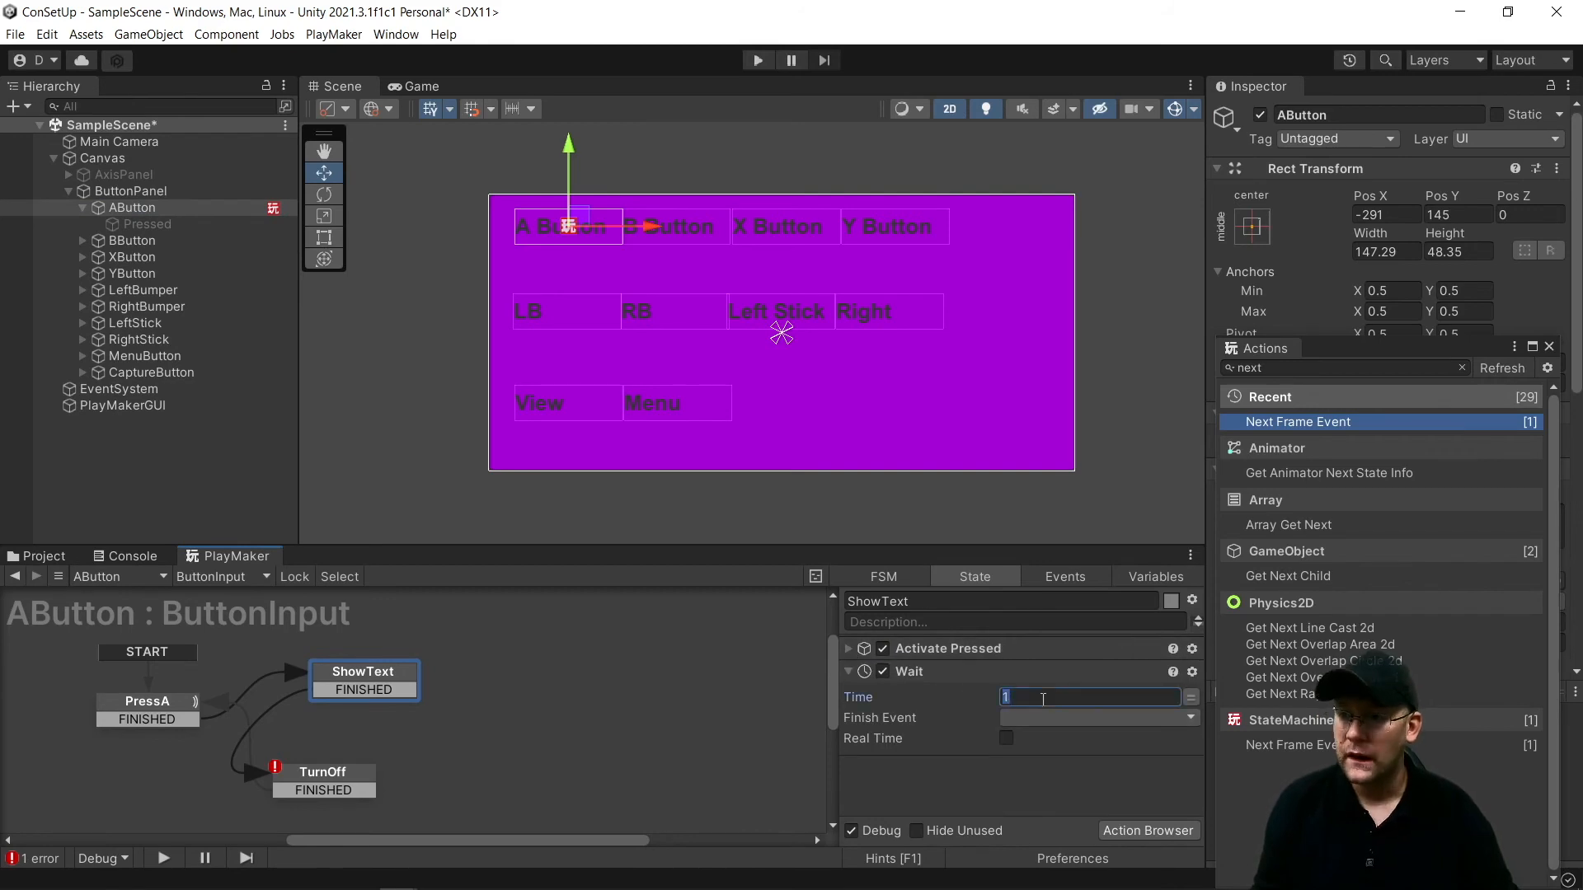
type("3")
left_click(1019, 718)
left_click(1026, 759)
In the TurnOff state, move Activate Game Object above Next Frame Event and set it to deactivate the Pressed object
left_click(322, 781)
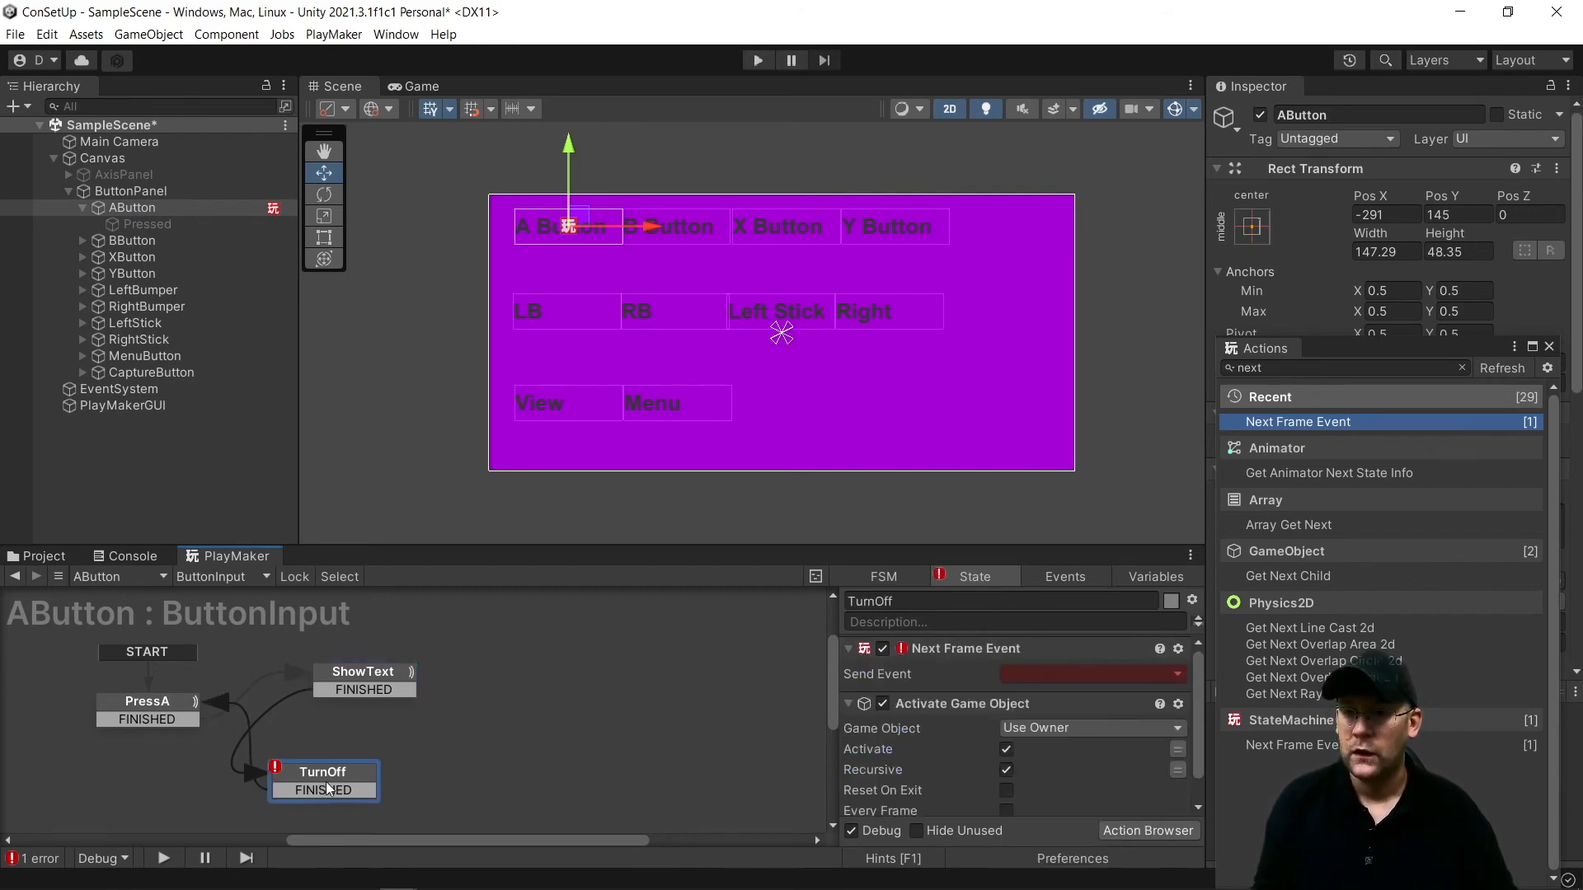
left_click_drag(1010, 703, 1007, 664)
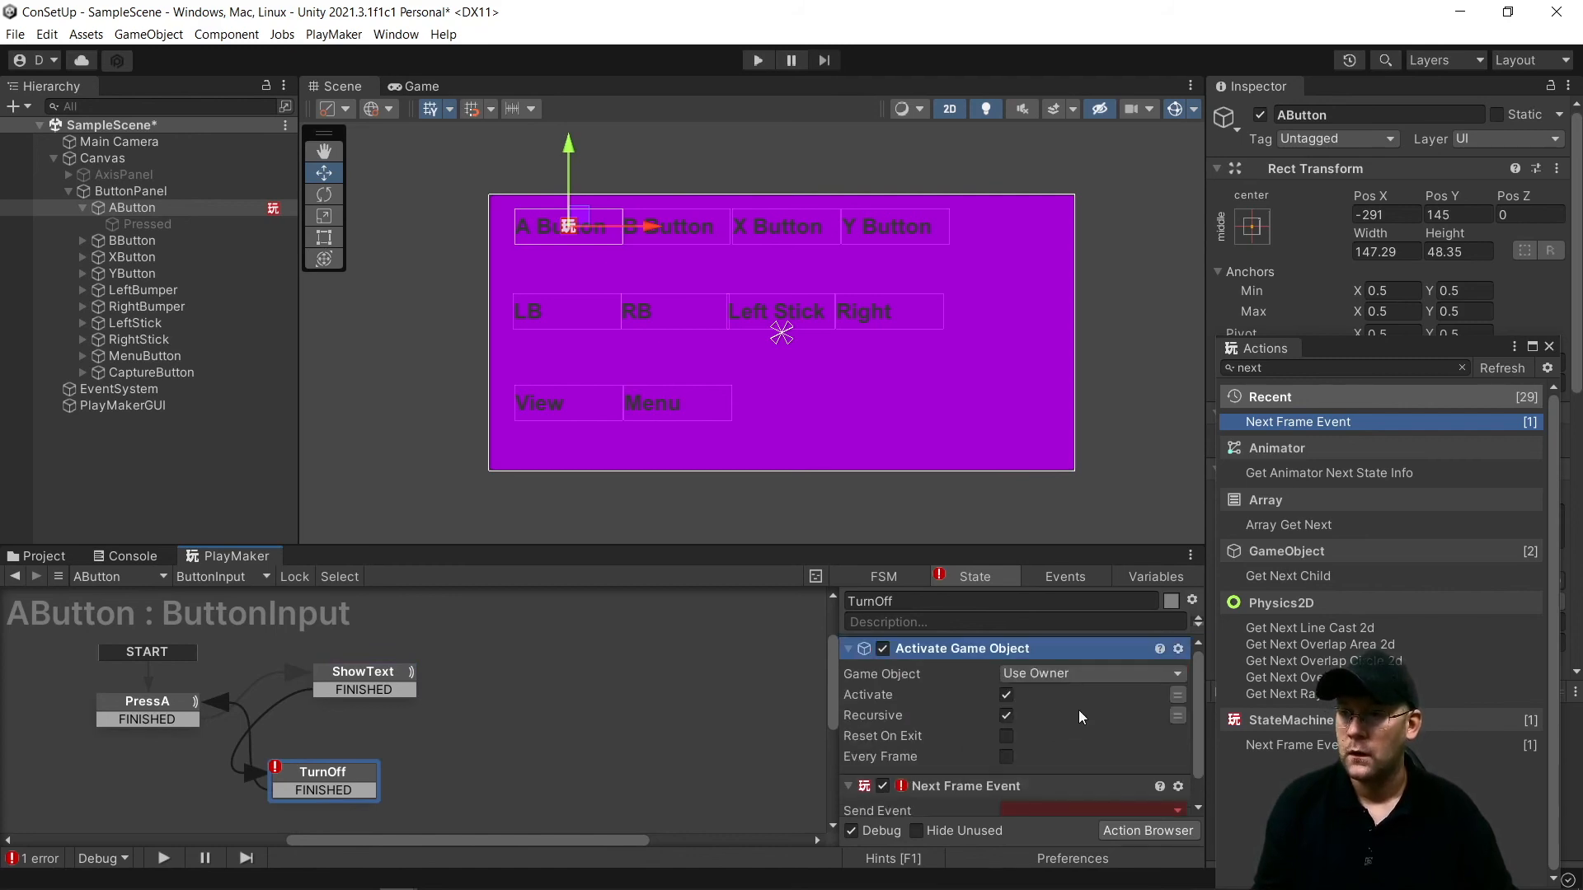
left_click(1034, 674)
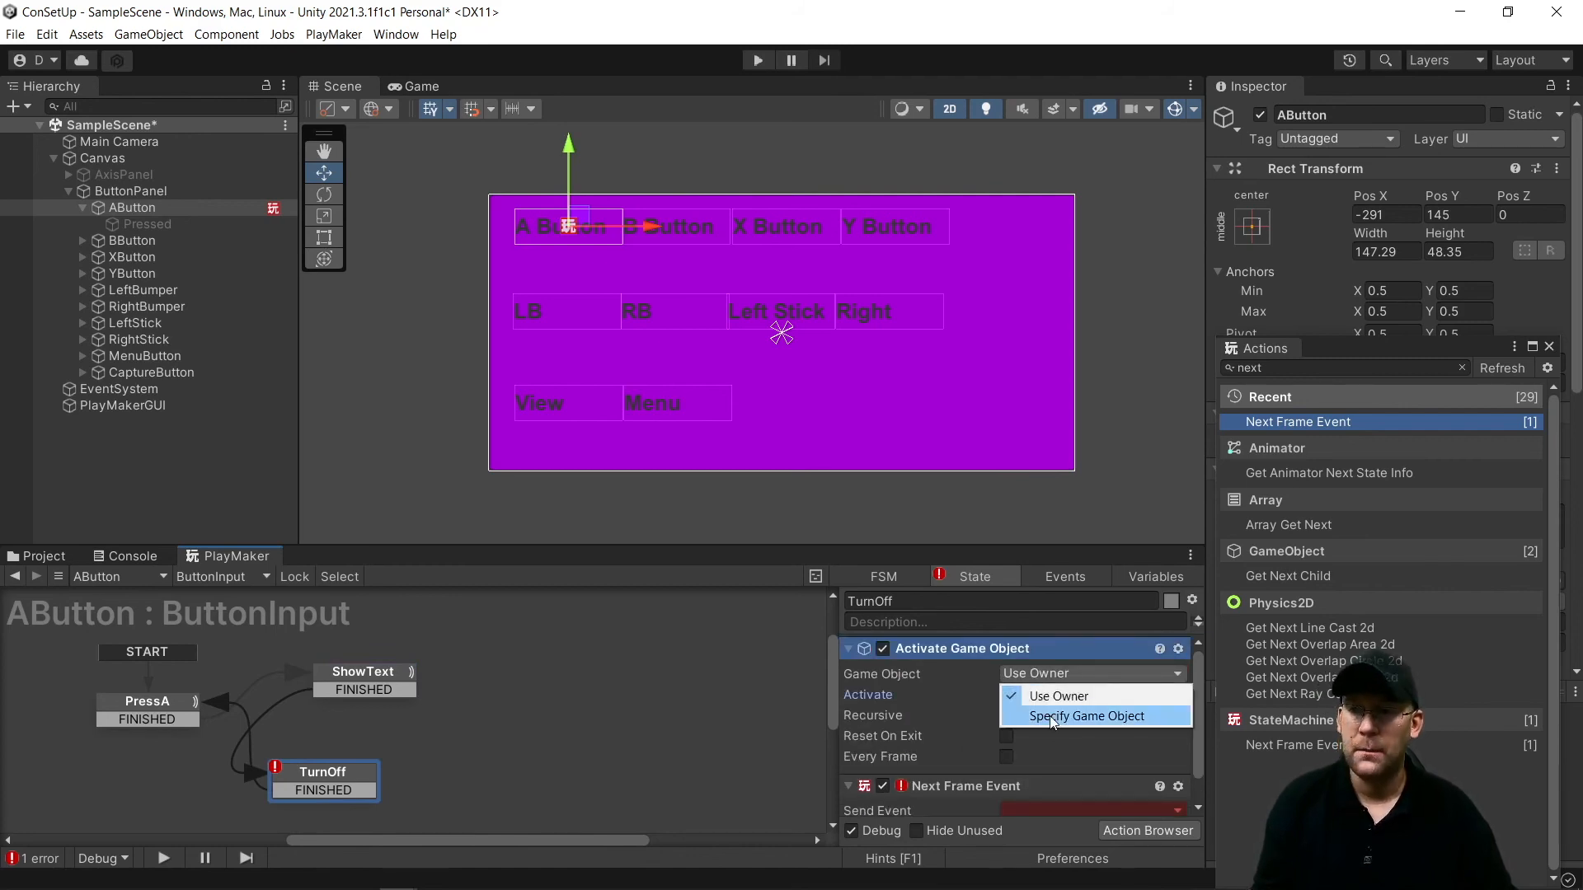
left_click(1154, 720)
left_click_drag(187, 231, 1064, 697)
left_click(850, 649)
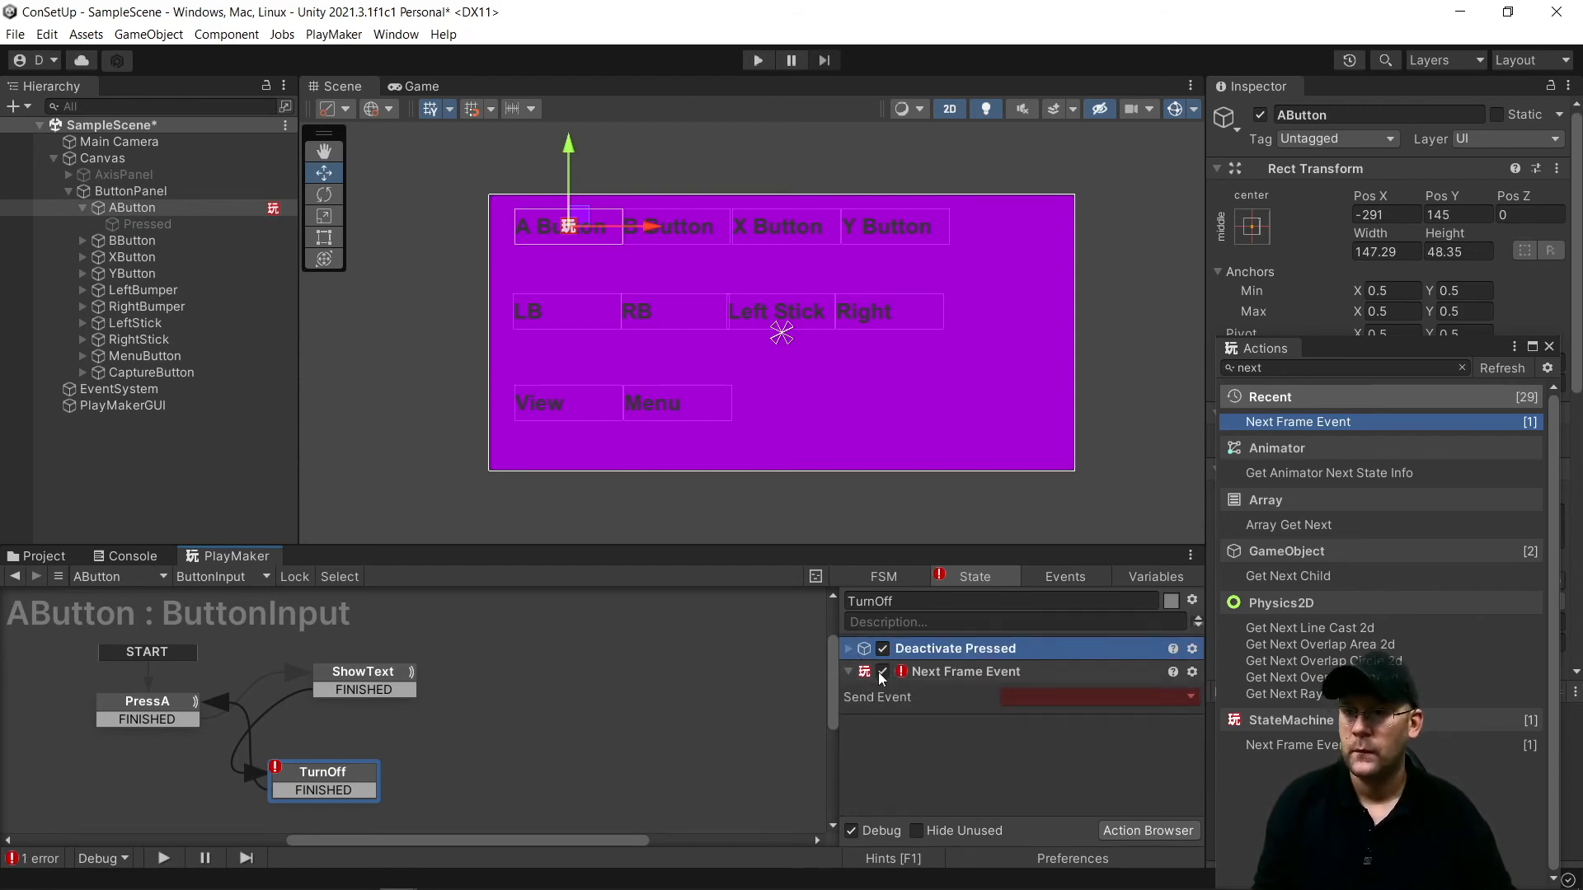
Have TurnOff's Next Frame Event send the FINISHED event and close the action browser
left_click(1032, 697)
left_click(1054, 740)
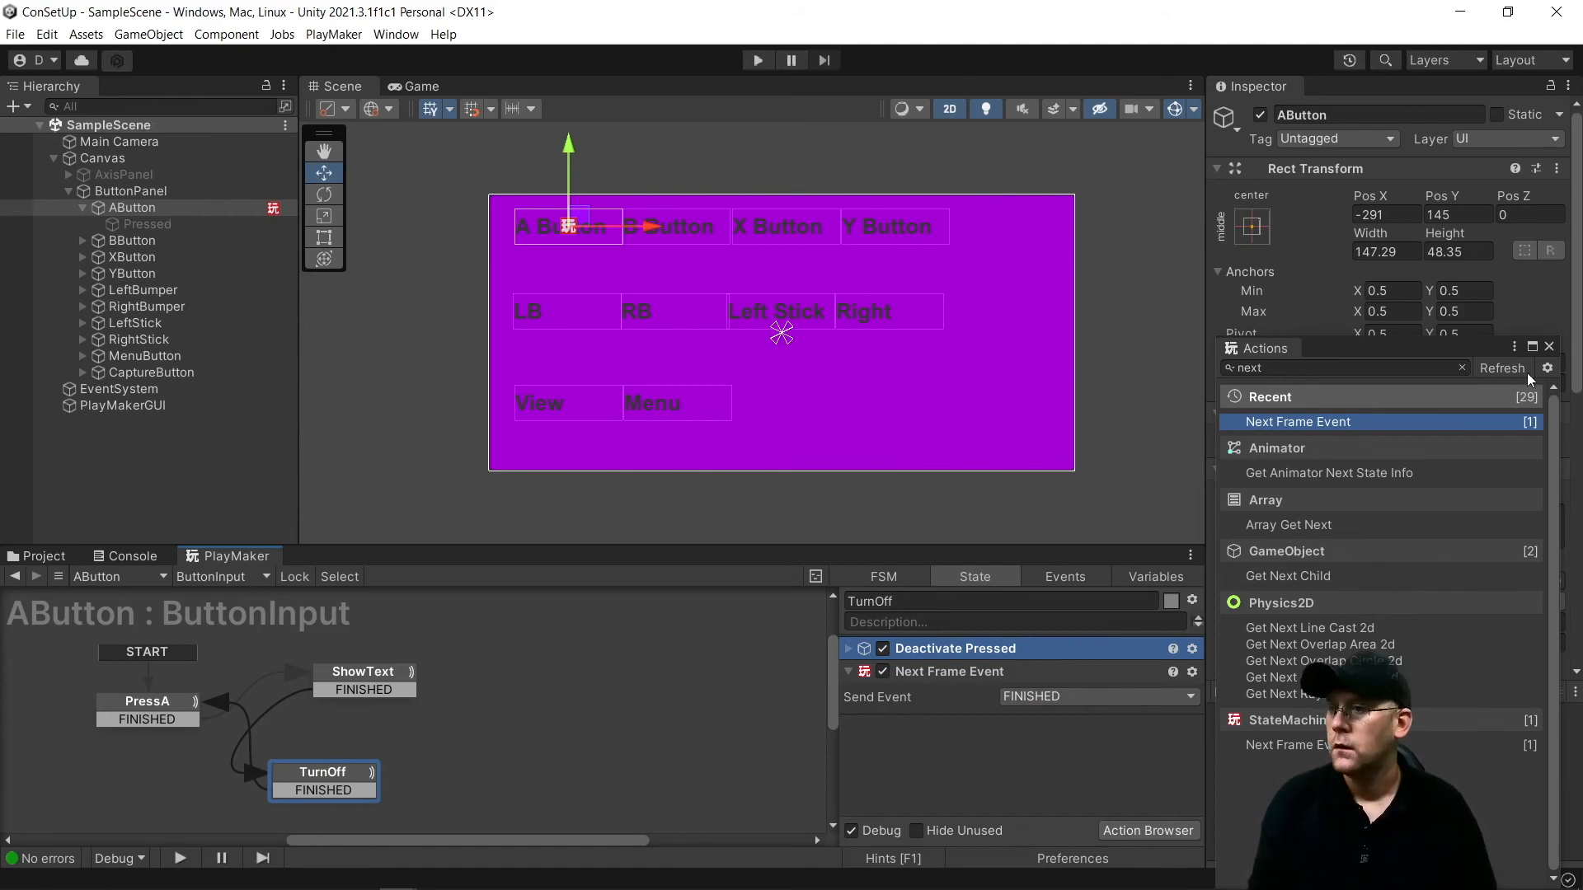
left_click(1549, 346)
Copy AButton's ButtonInput PlayMakerFSM component and paste it as a new component on BButton
scroll(1541, 447, "down", 5)
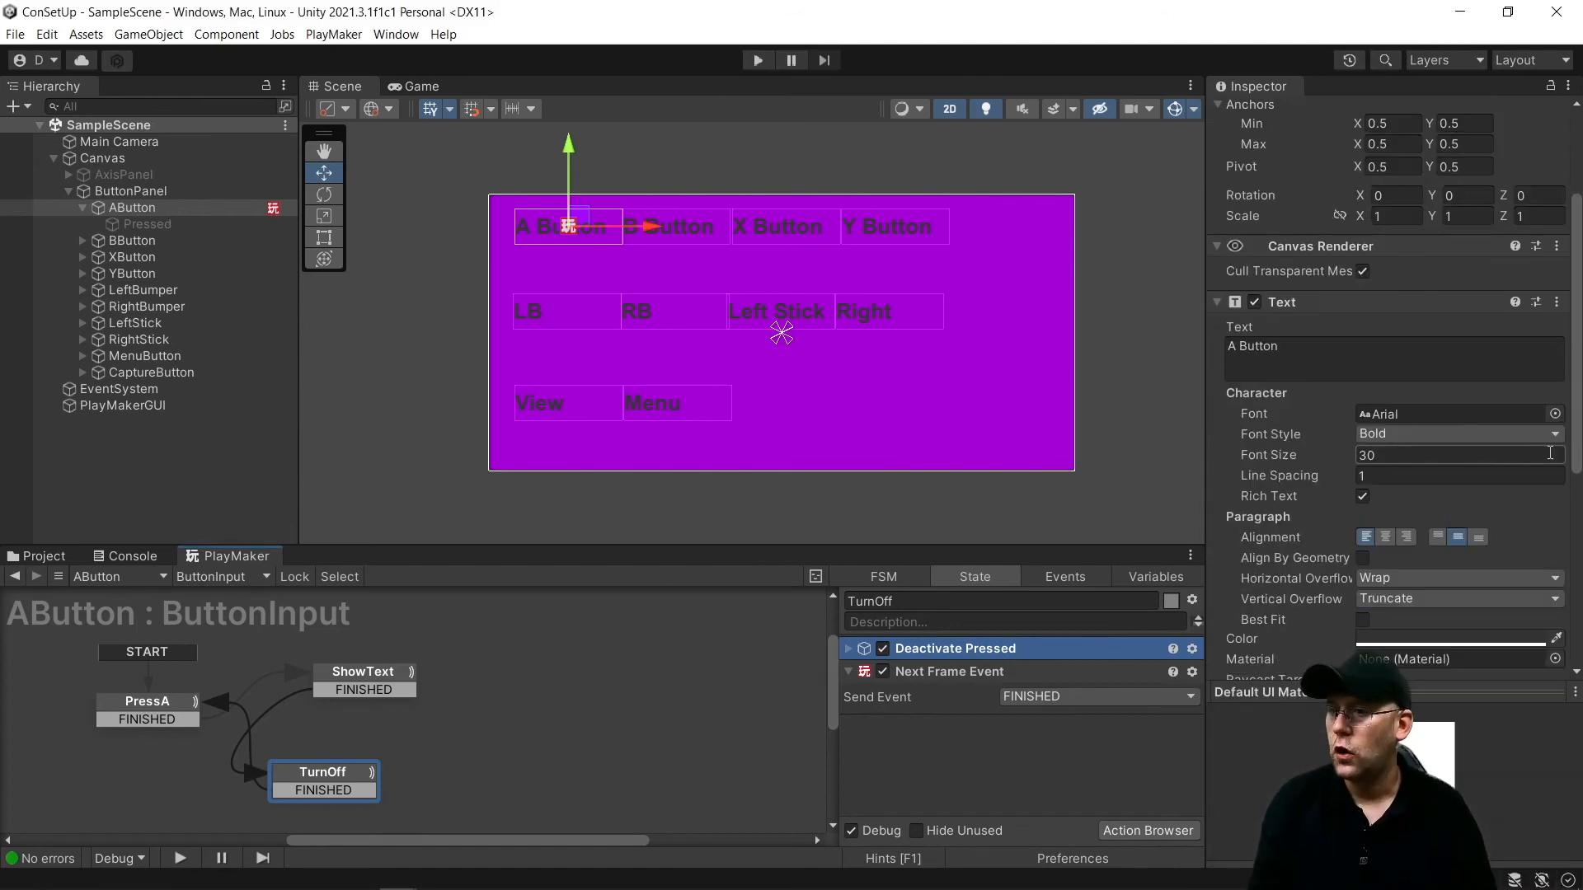
scroll(1541, 447, "down", 4)
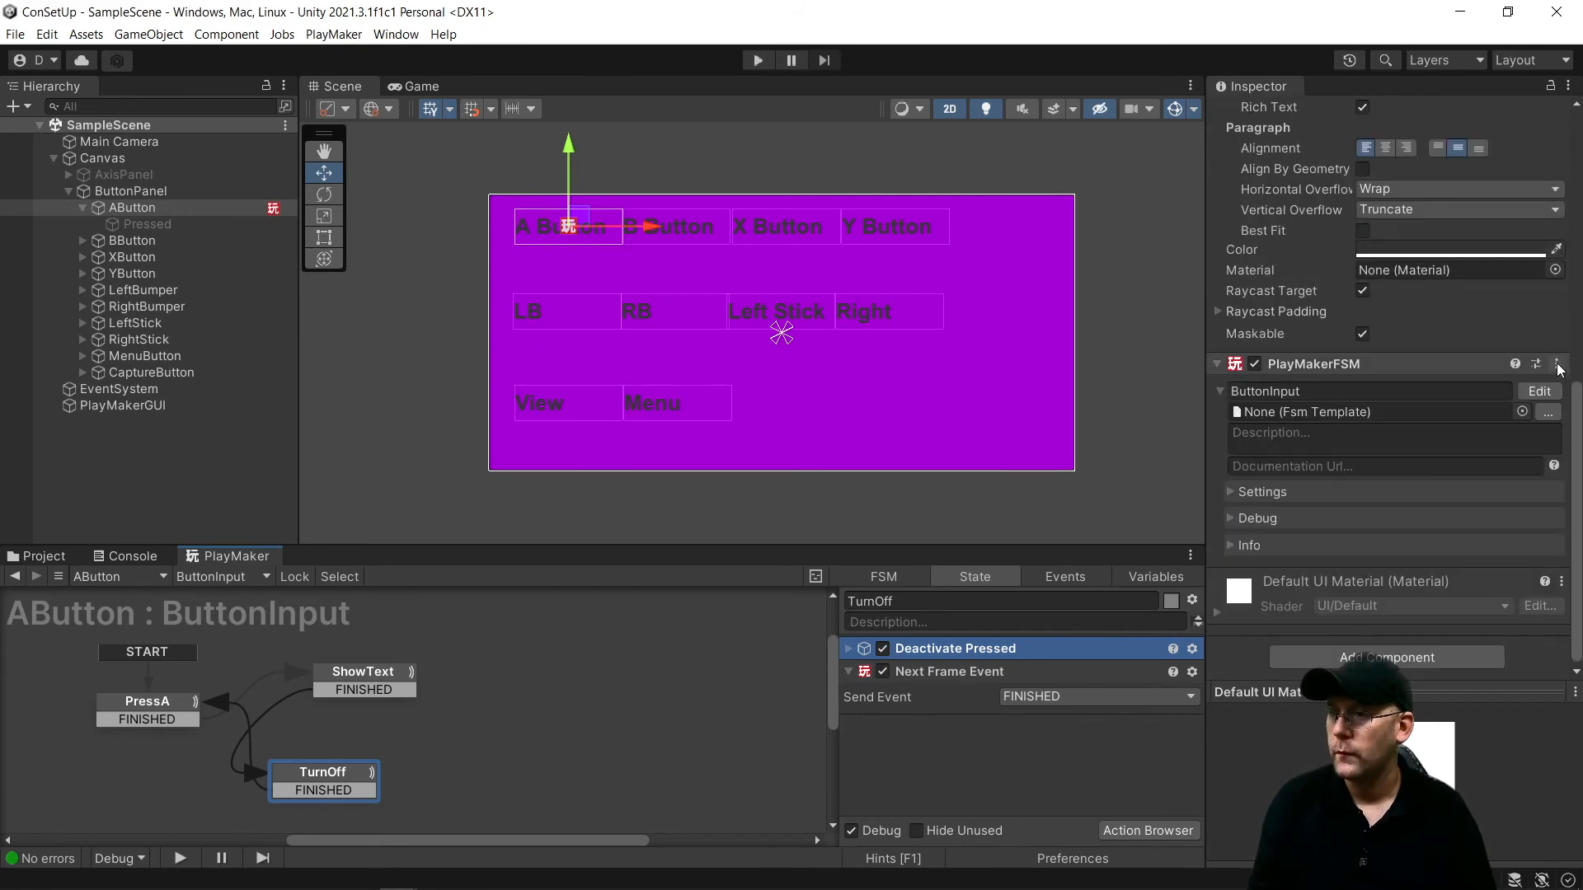
left_click(1557, 364)
left_click(1442, 469)
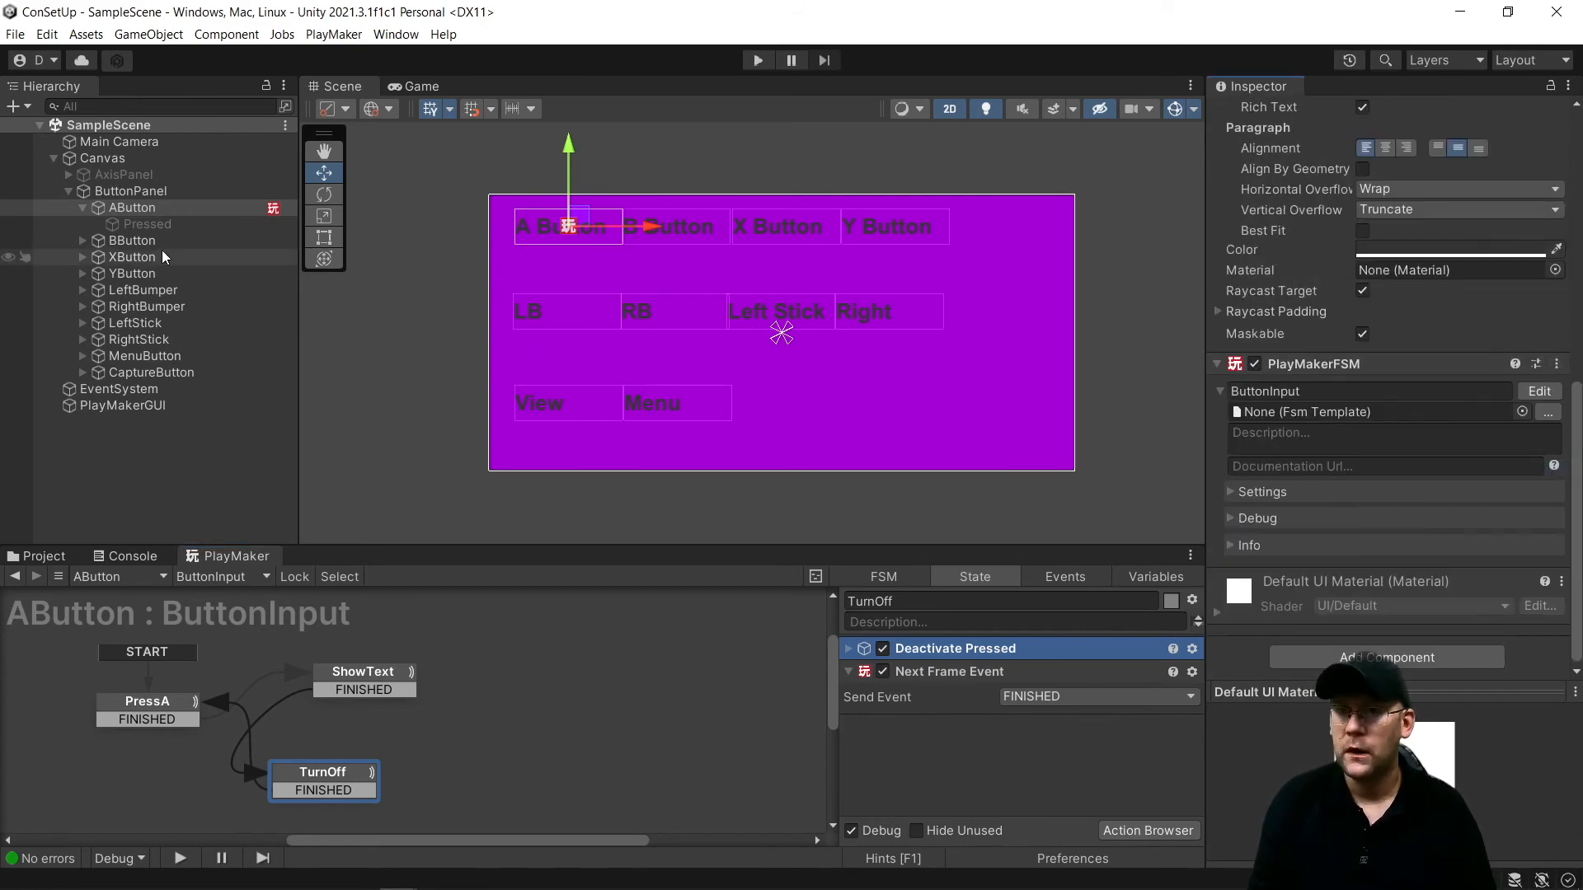
left_click(131, 240)
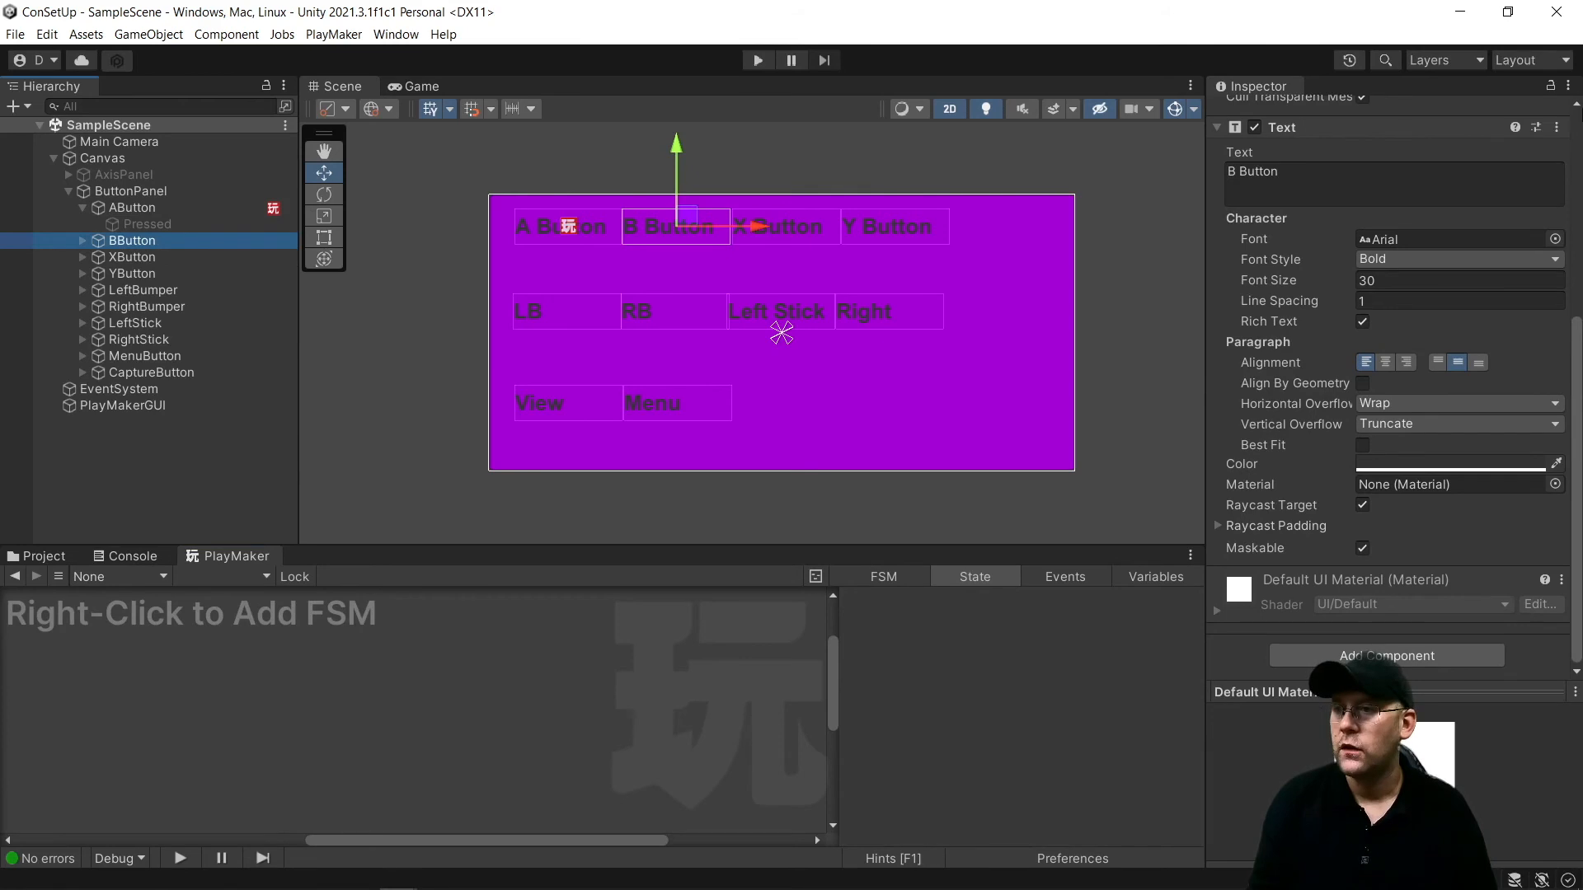
left_click(1556, 127)
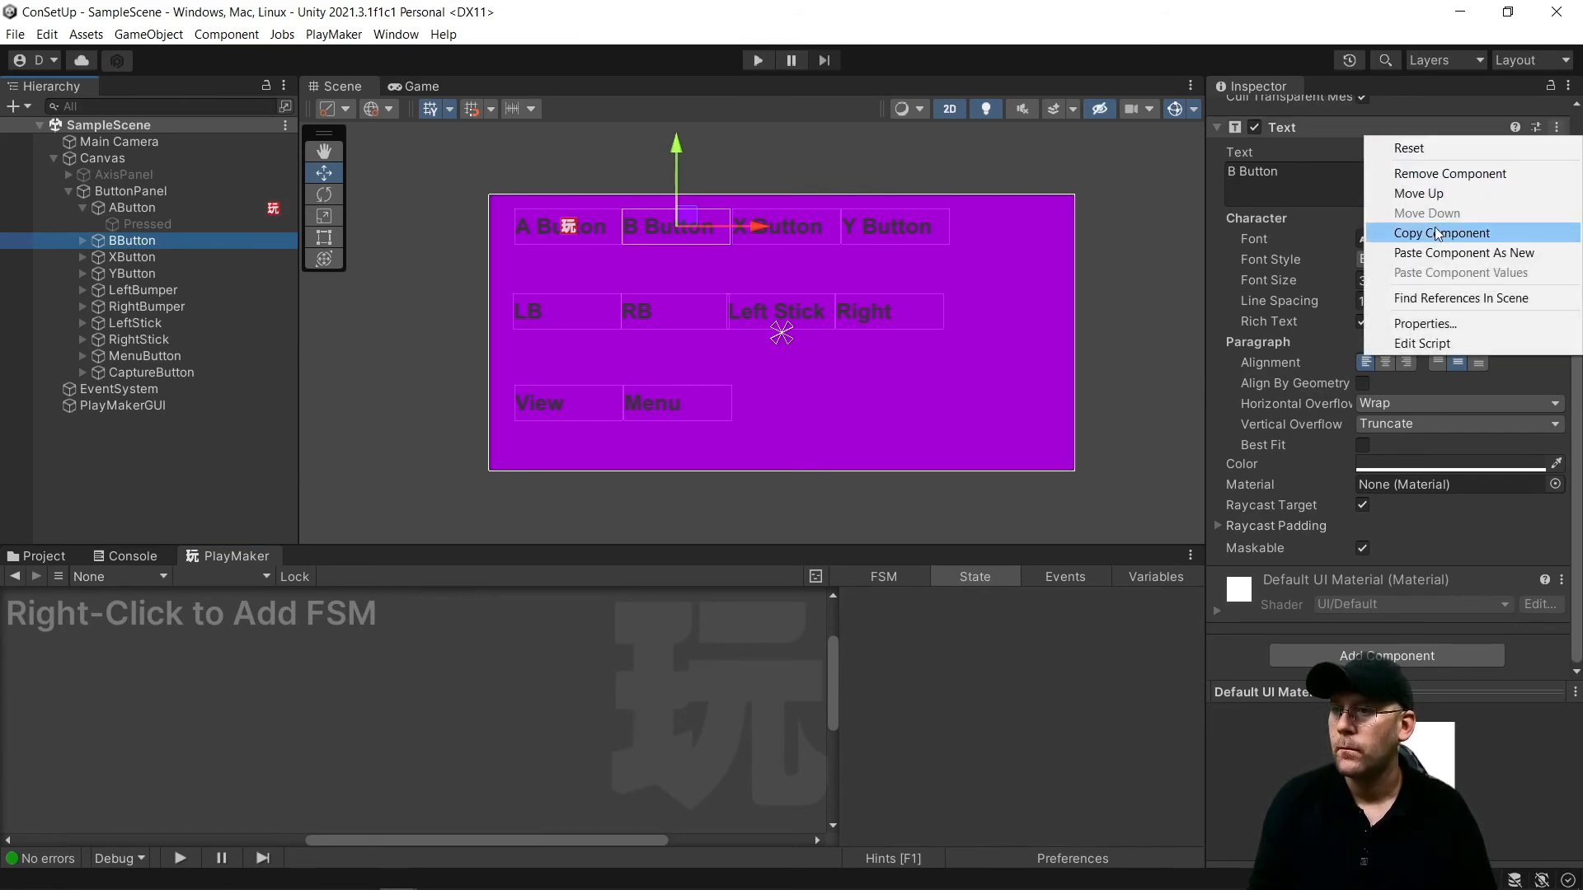
left_click(1463, 253)
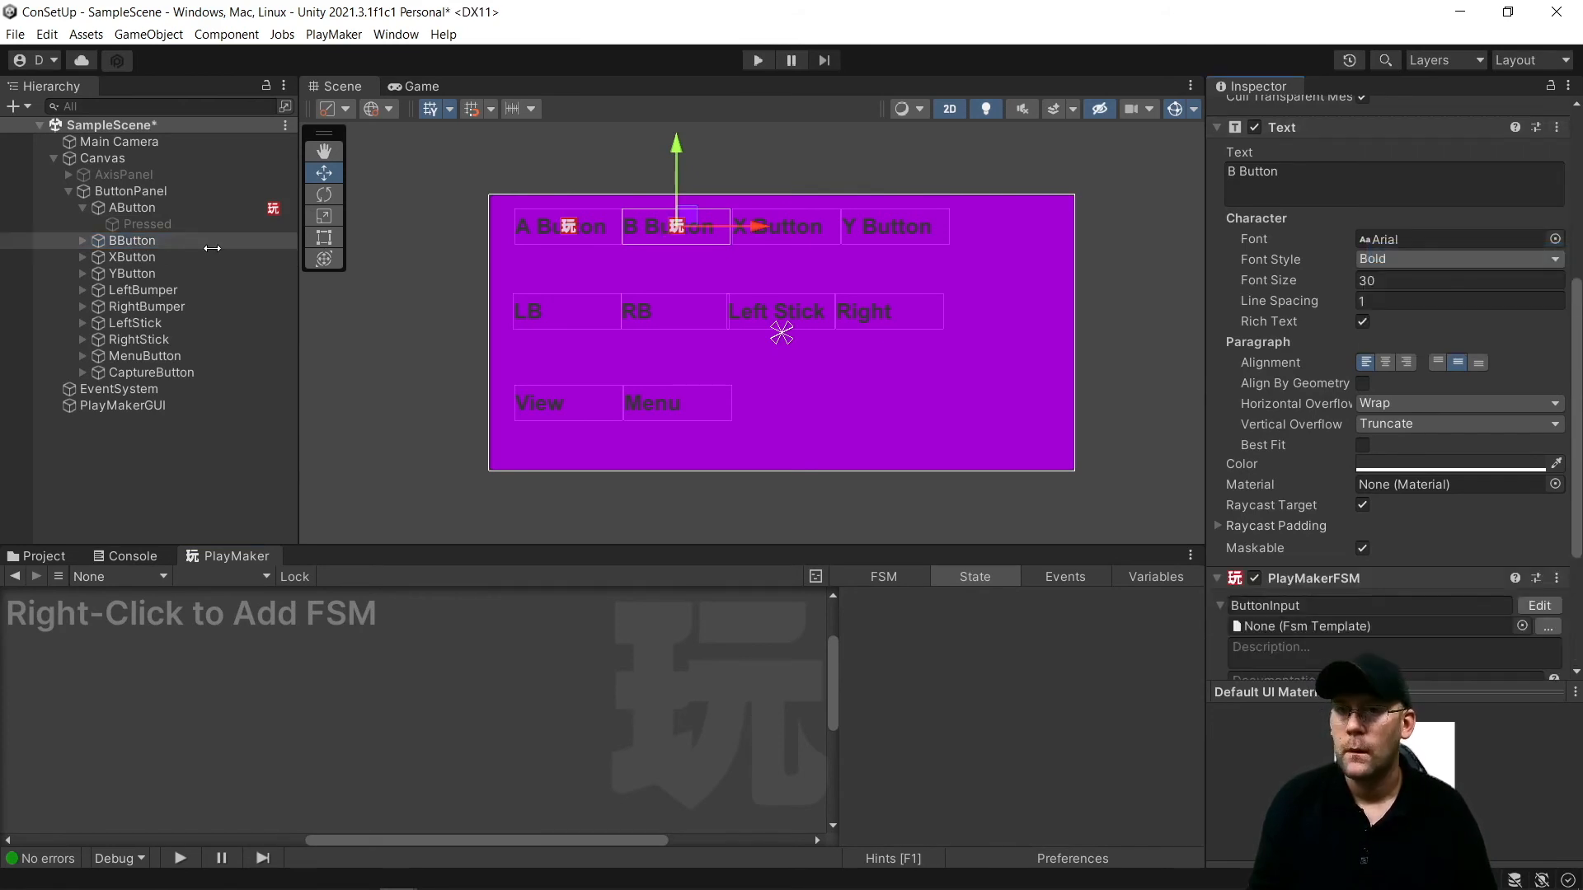
In BButton's FSM, rename the PressA state to PressB and set its Get Key Down key to Joystick Button 1
left_click(81, 208)
left_click(83, 224)
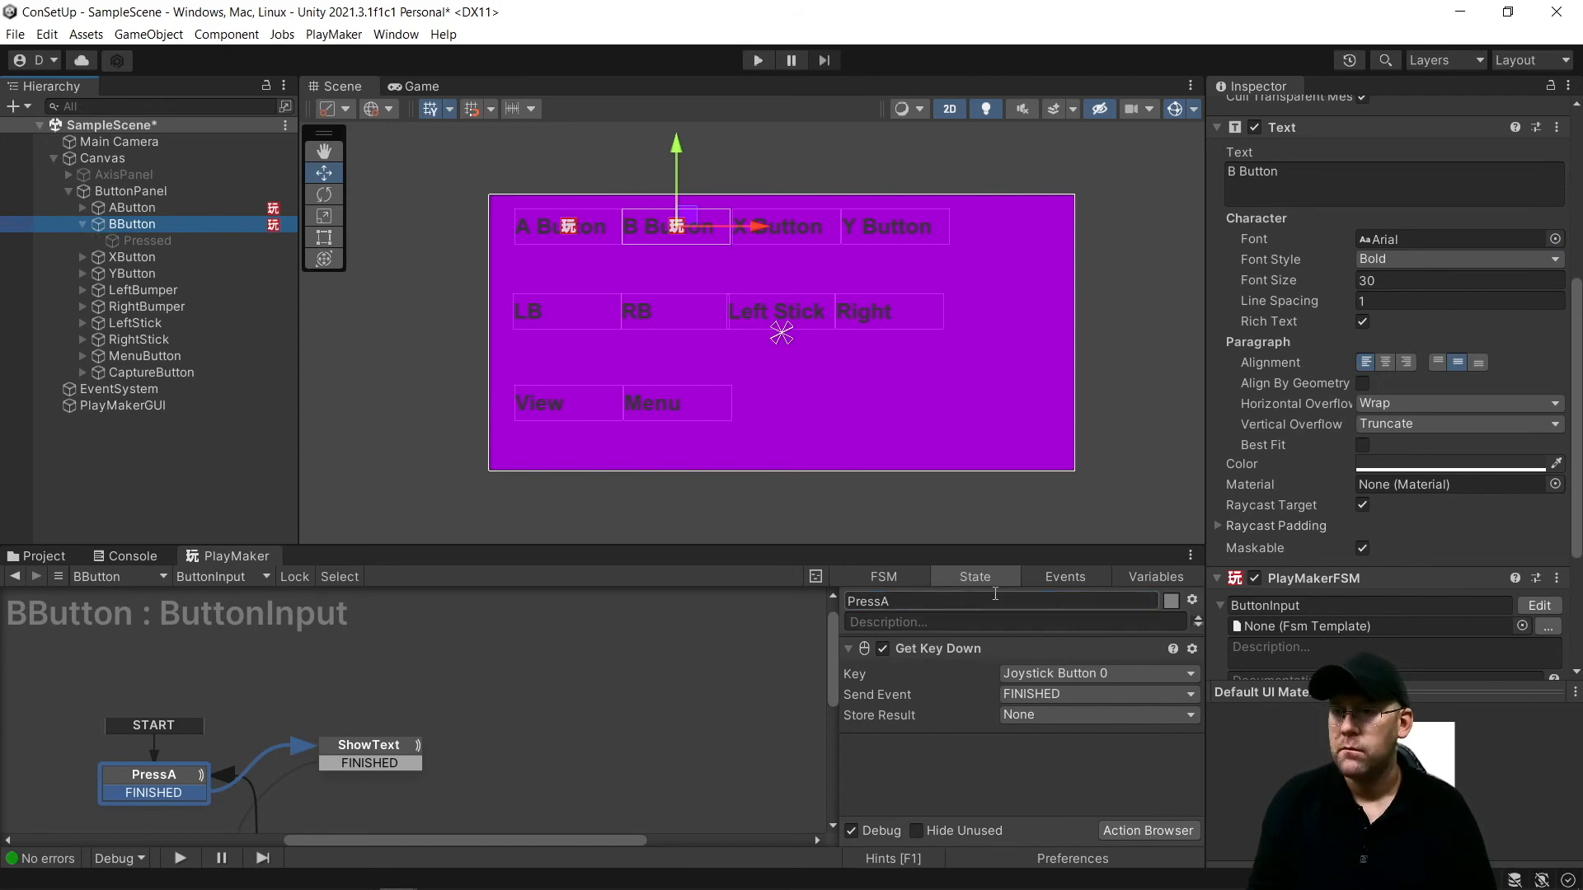
left_click(995, 598)
type("B")
left_click(1045, 678)
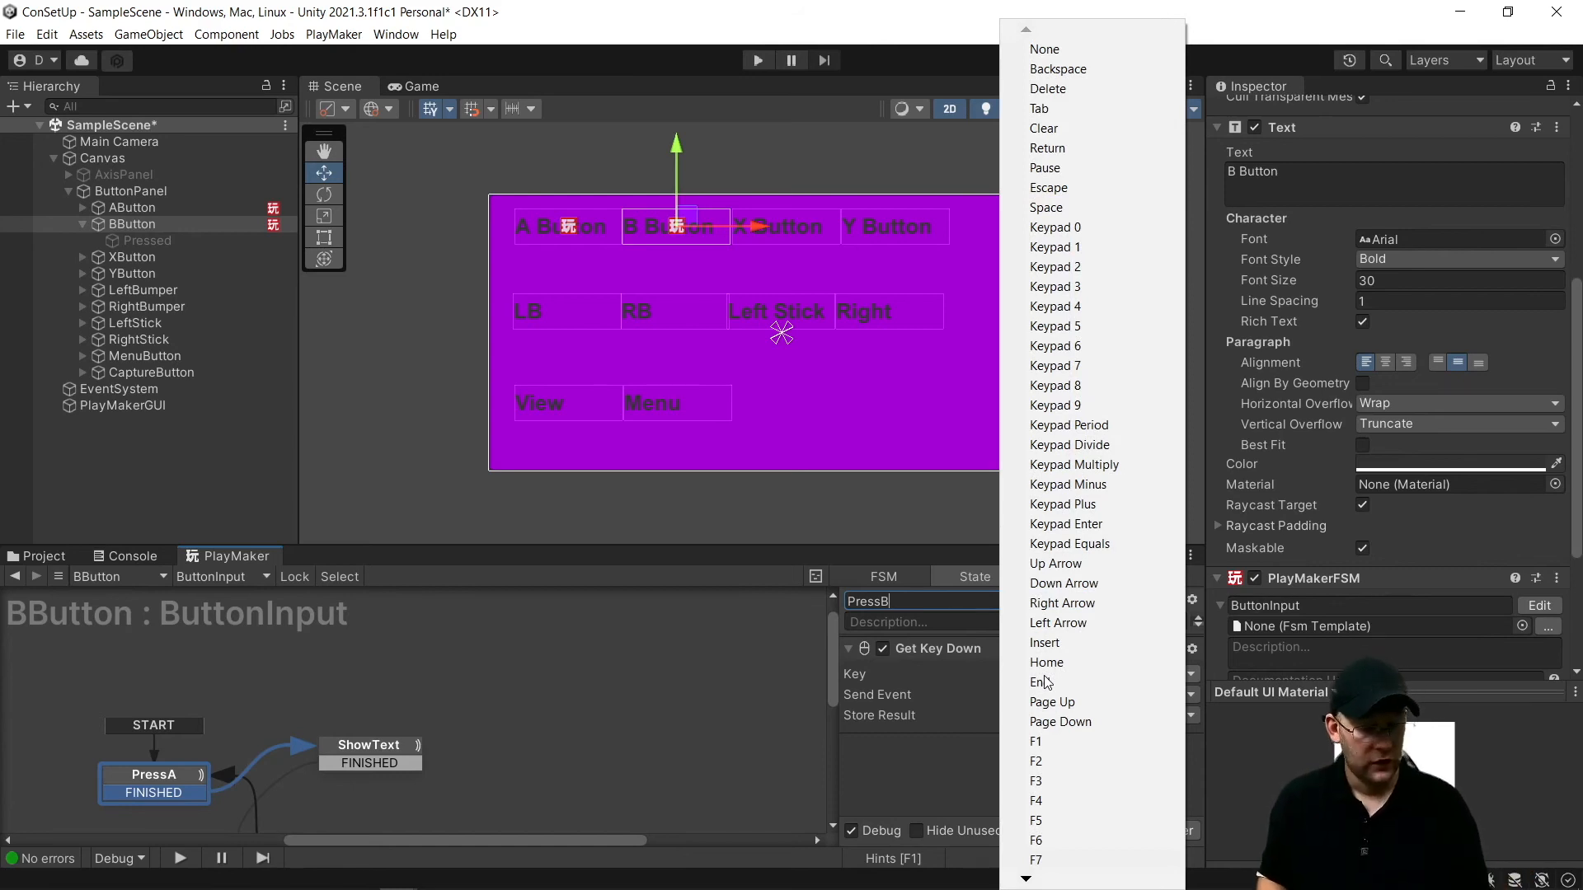
scroll(1045, 682, "down", 15)
key("Down")
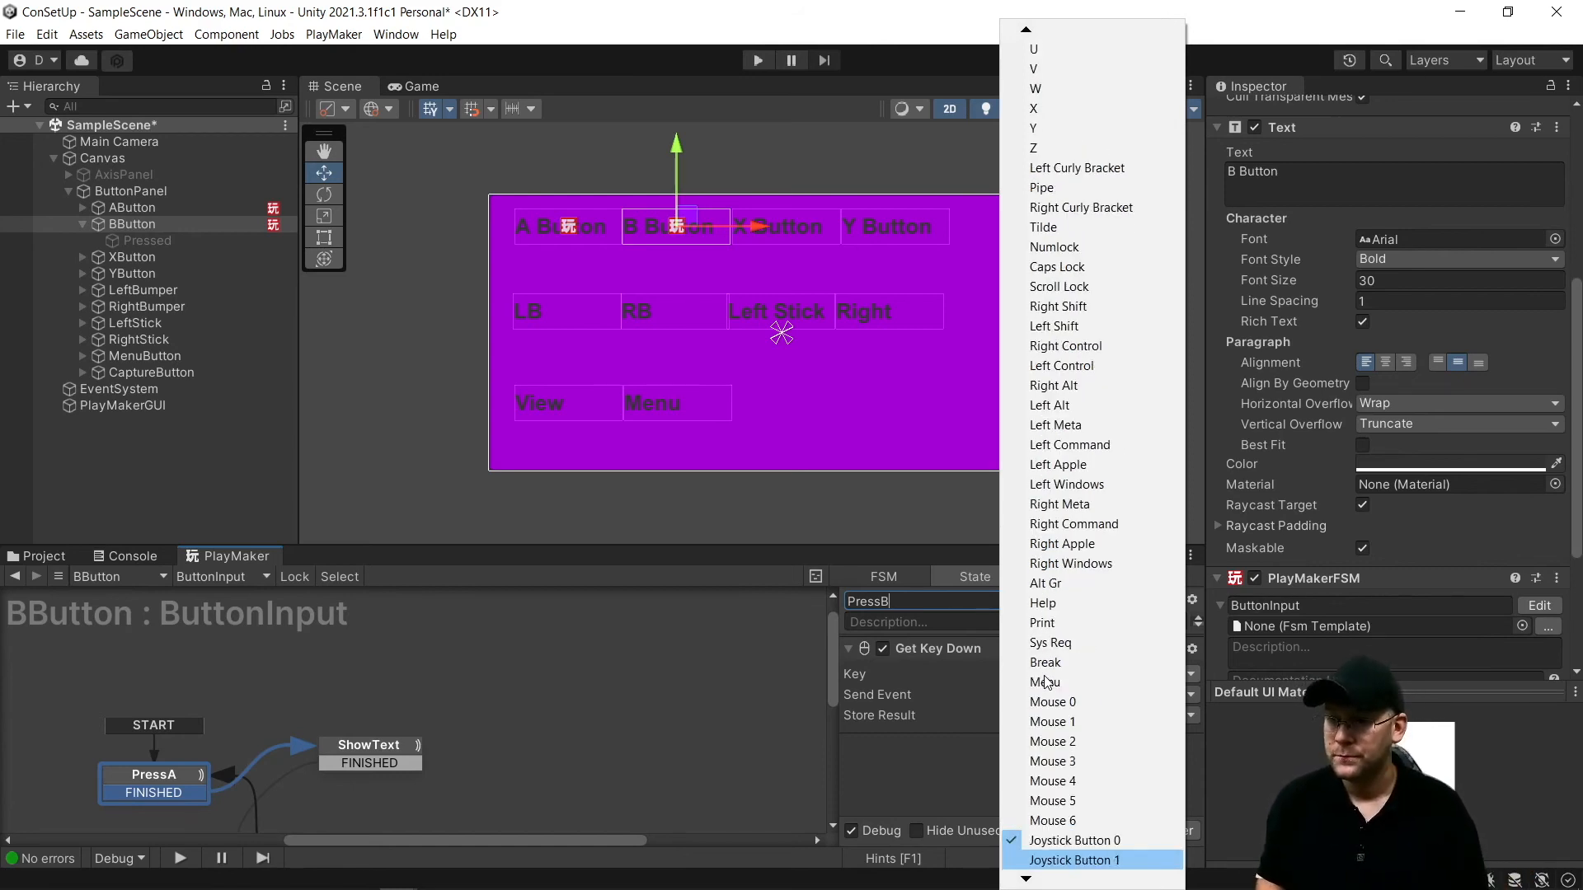
key("Return")
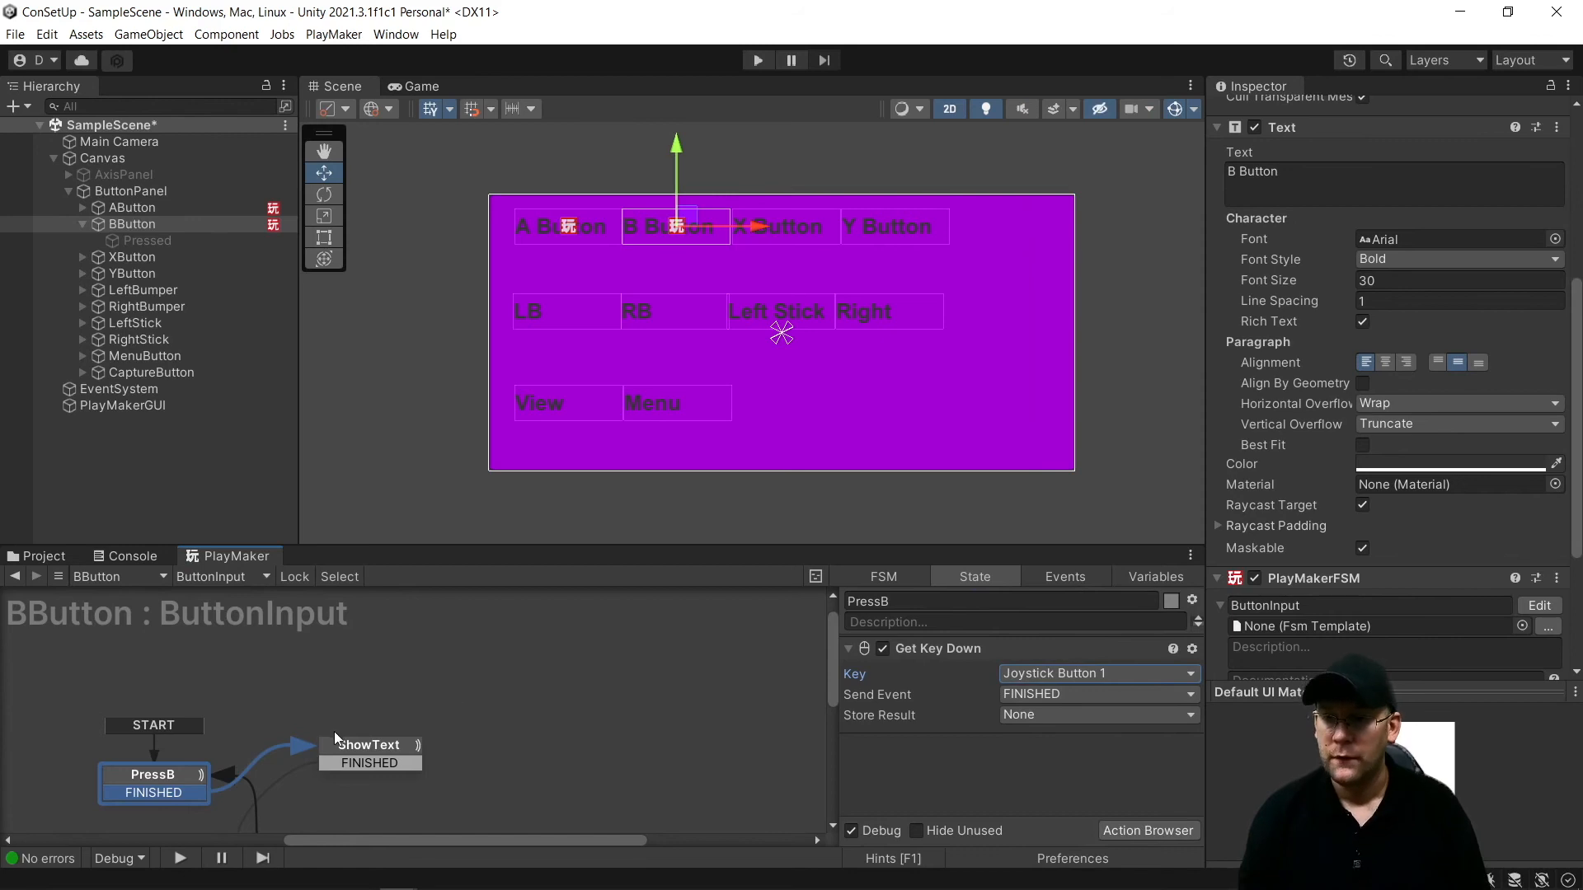
Assign BButton's Pressed child to the Activate Game Object action in BButton's ShowText state
left_click(368, 759)
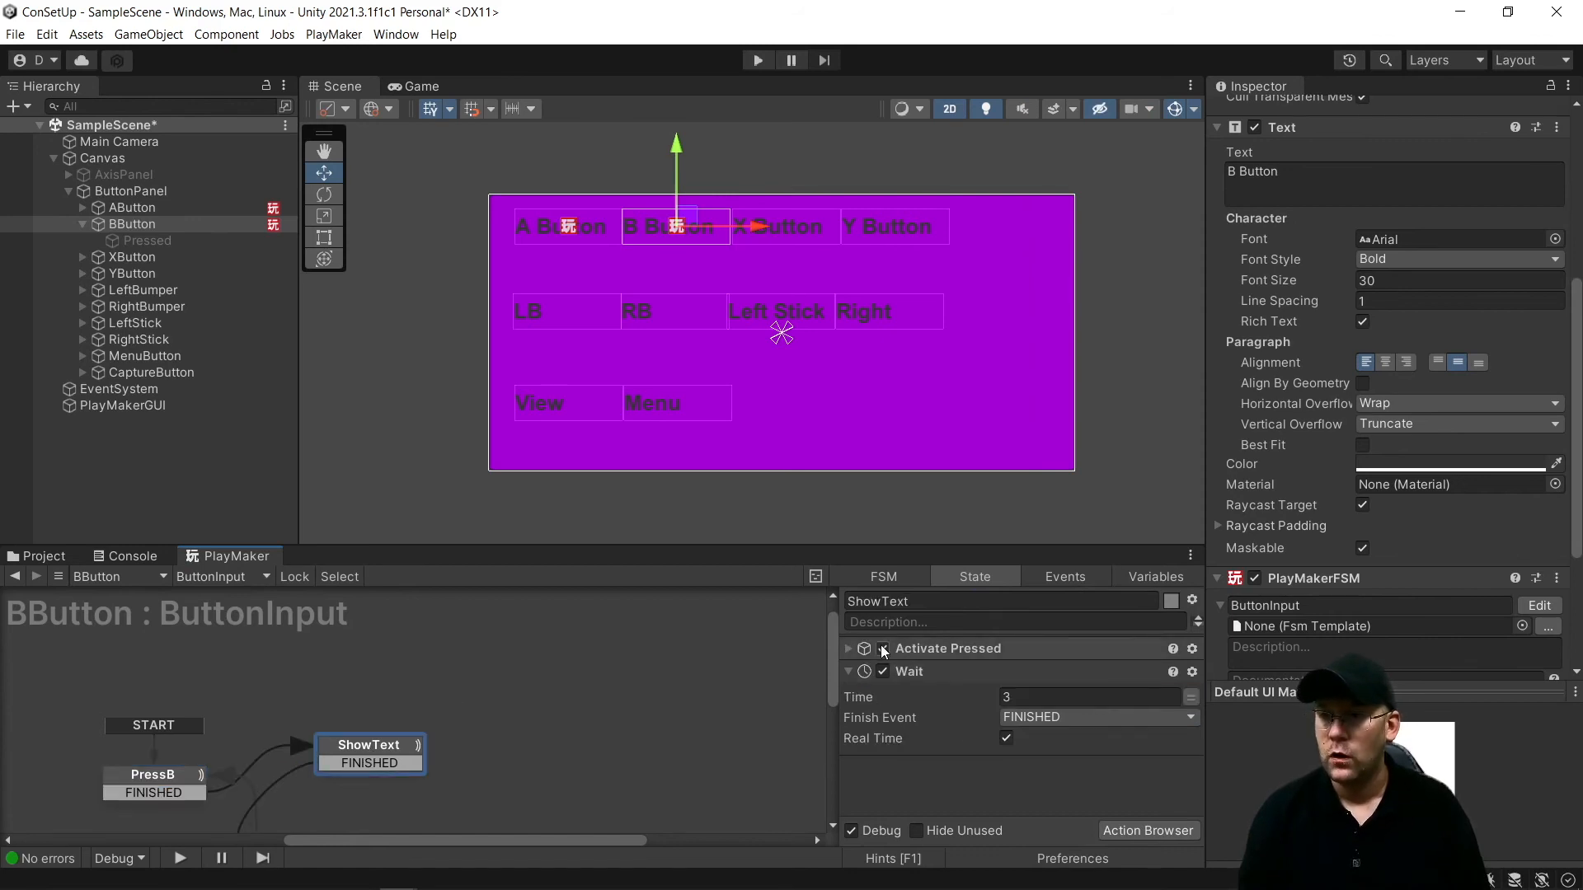
left_click_drag(137, 241, 950, 769)
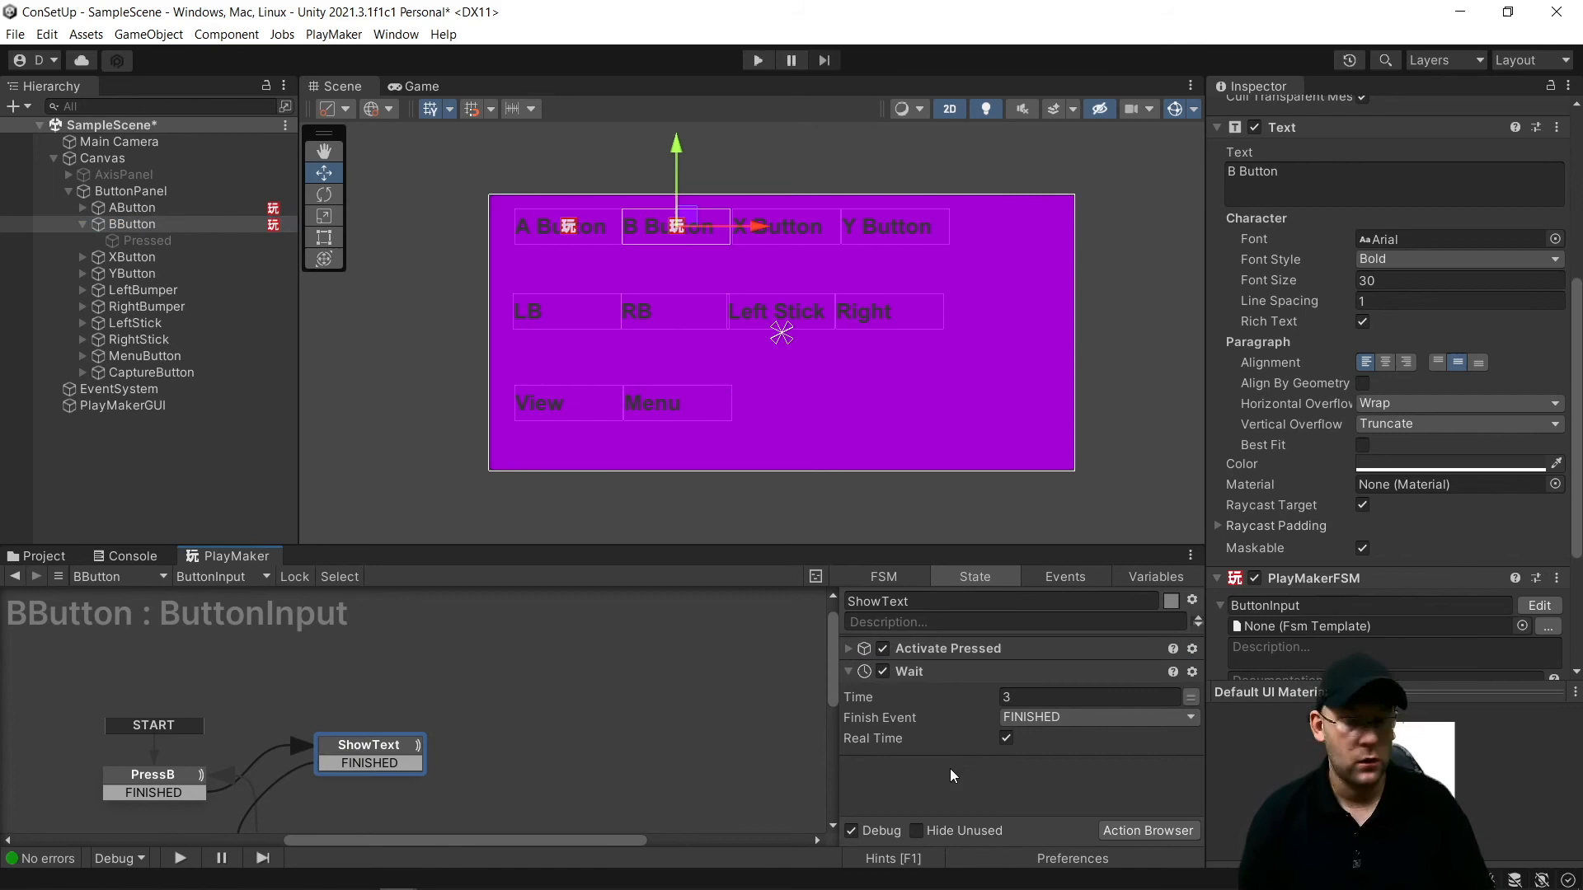
left_click(847, 648)
left_click_drag(142, 242, 1061, 694)
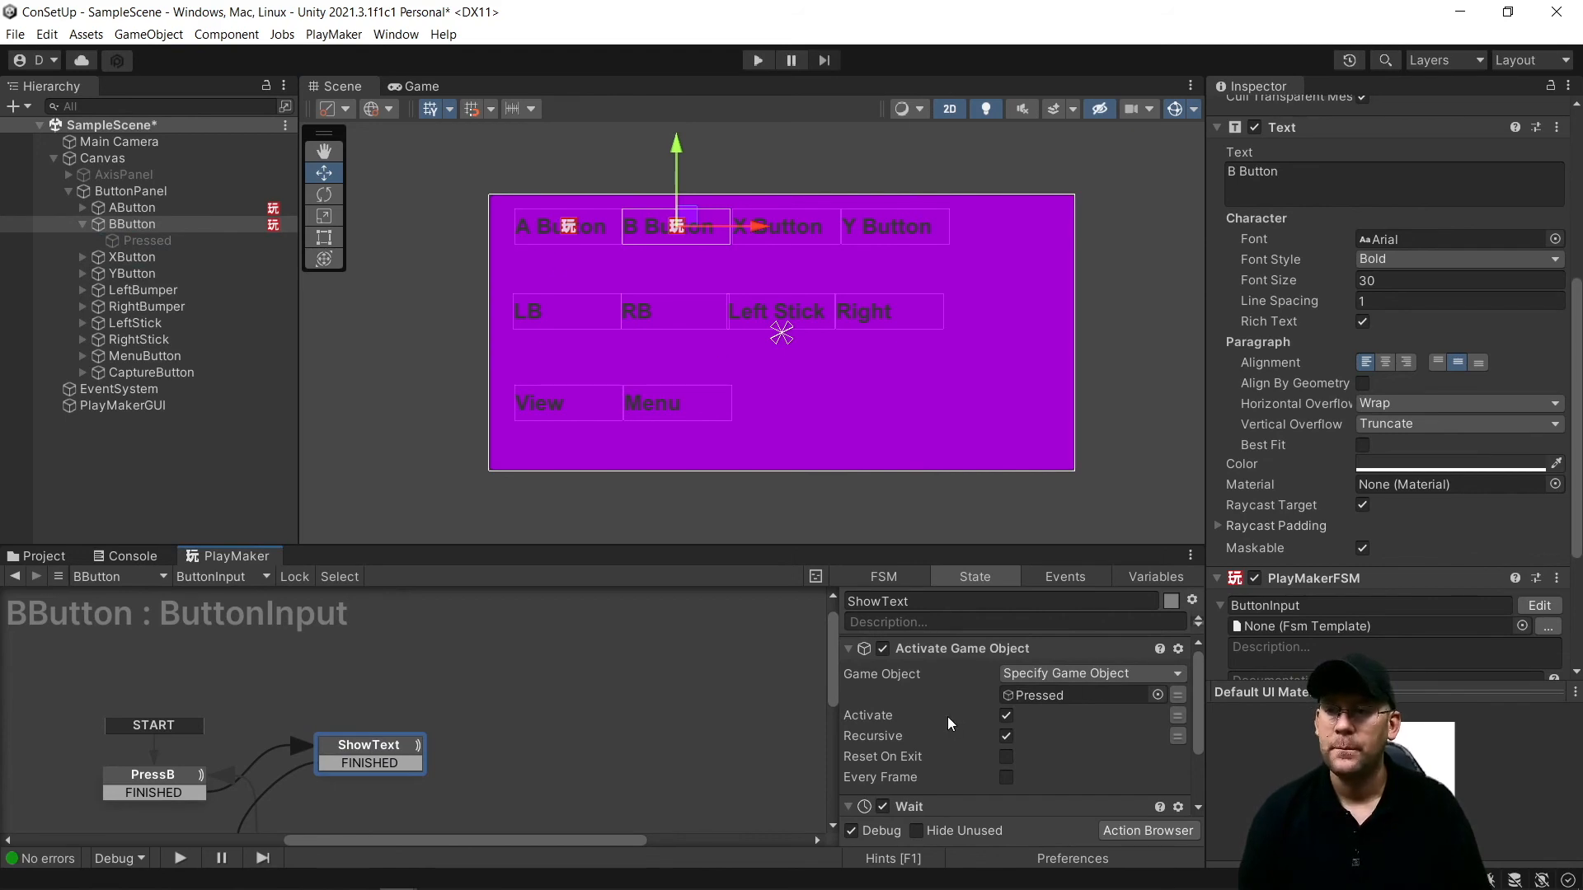
scroll(948, 716, "down", 3)
Assign BButton's Pressed child to the Activate Game Object action in the TurnOff state, and collapse BButton in the hierarchy
middle_click_drag(418, 780, 438, 647)
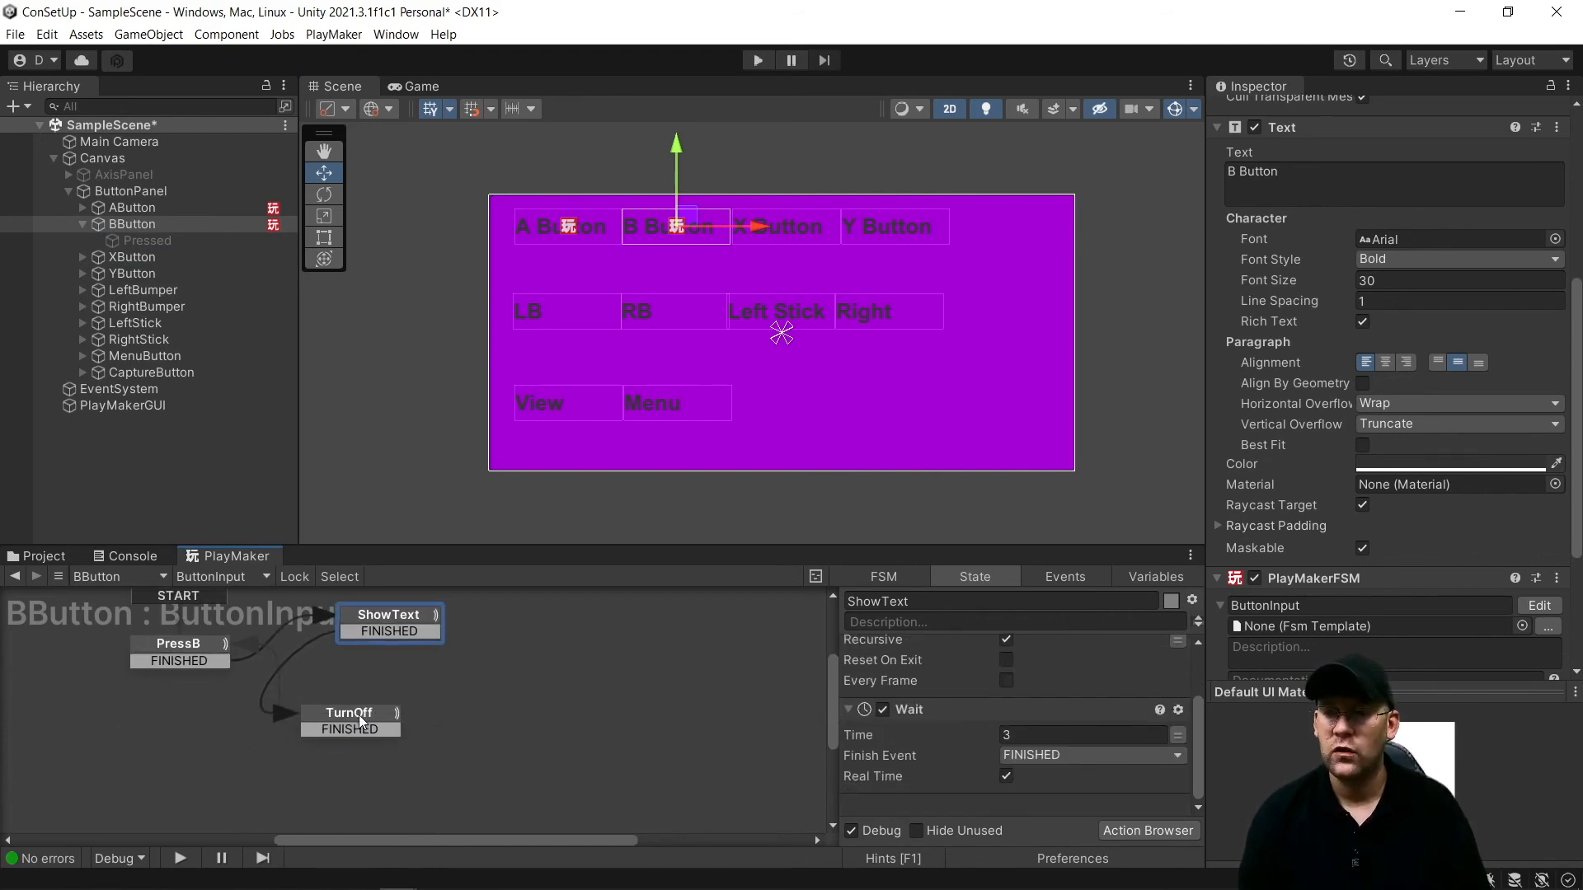
left_click(363, 716)
left_click(849, 648)
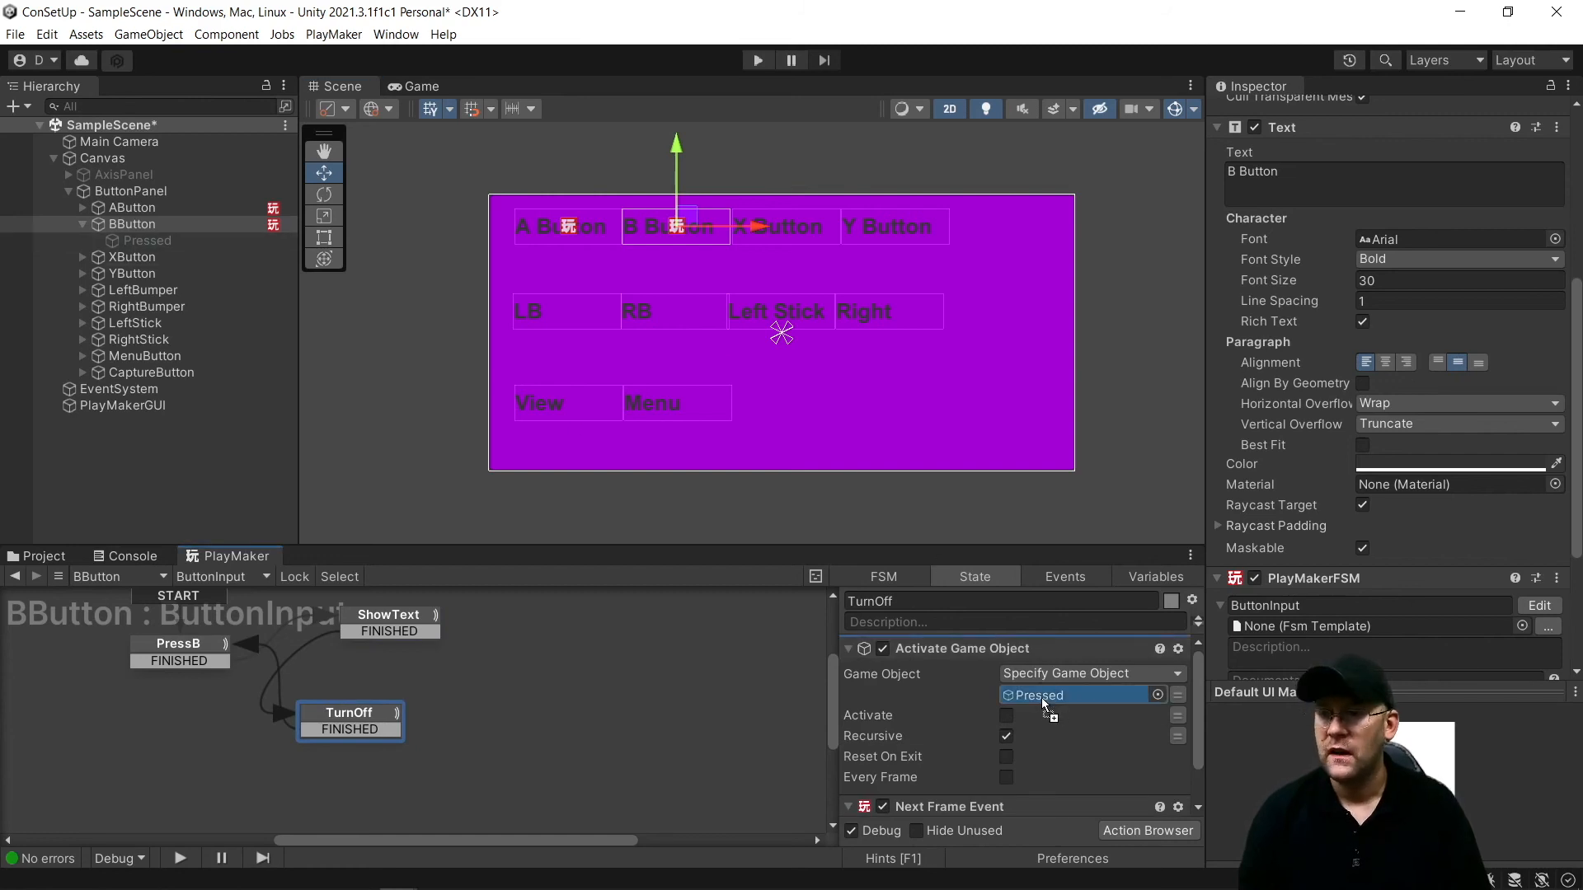
left_click(82, 224)
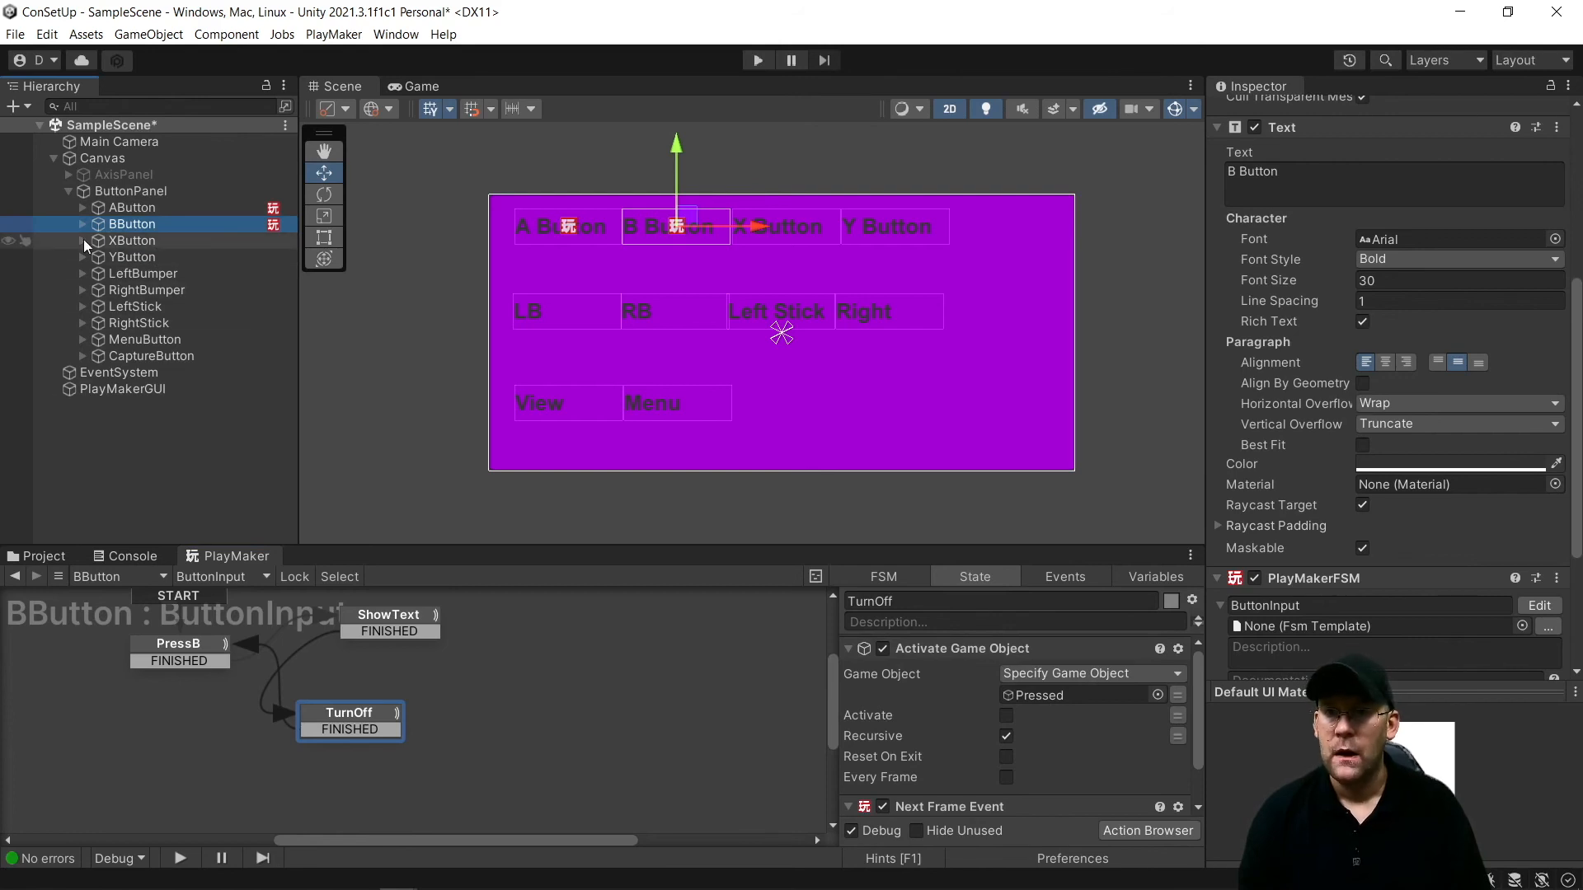
Paste the copied ButtonInput FSM as a new component on XButton's Pressed child
left_click(83, 240)
left_click(145, 258)
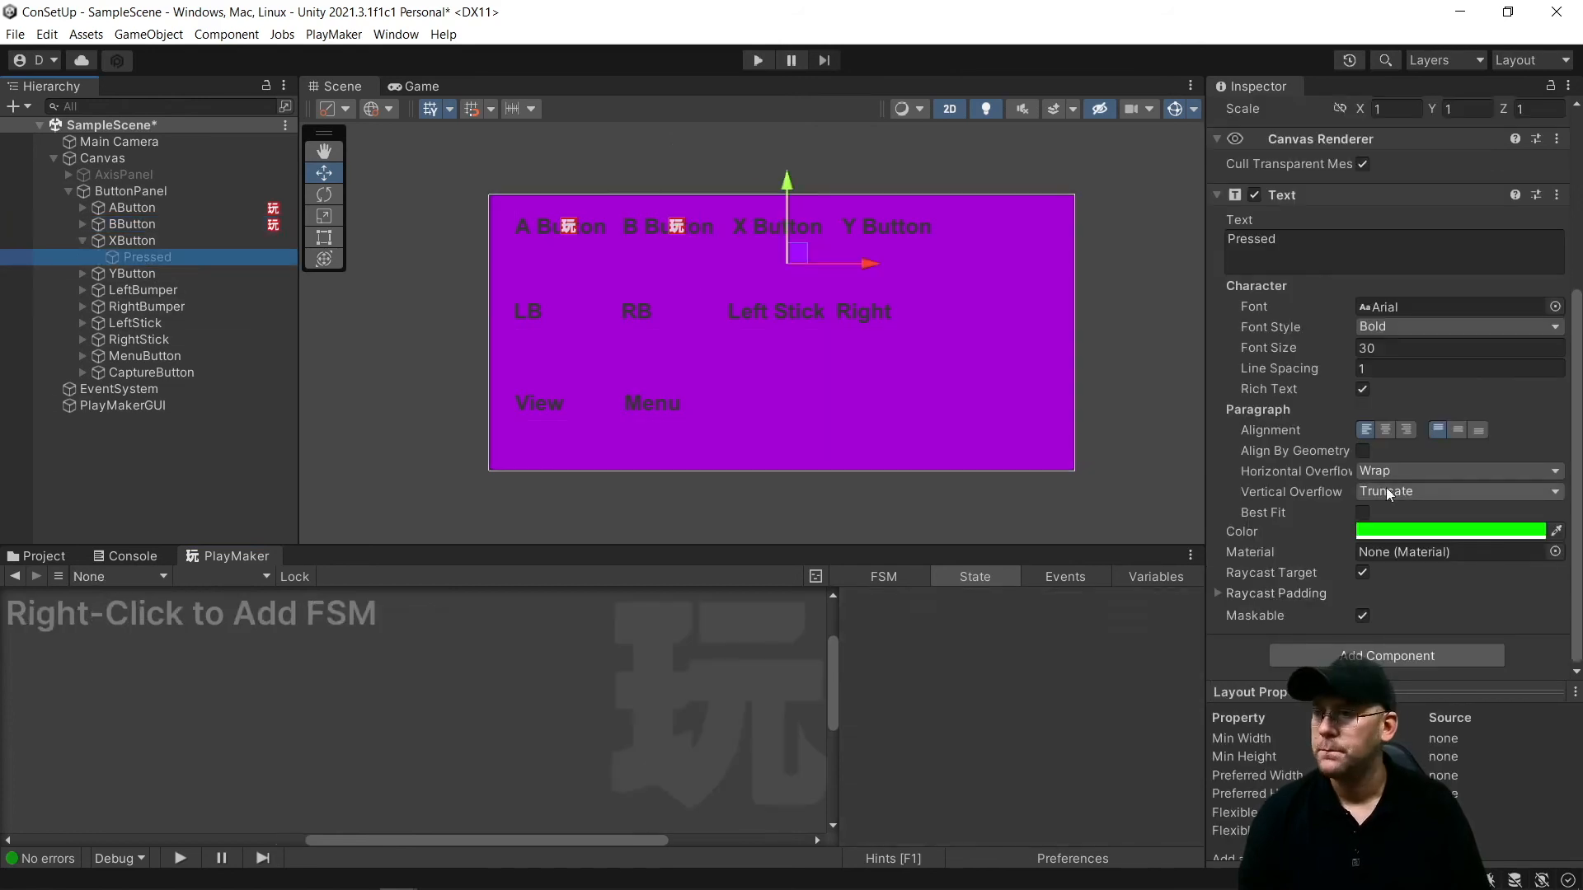
left_click(1557, 138)
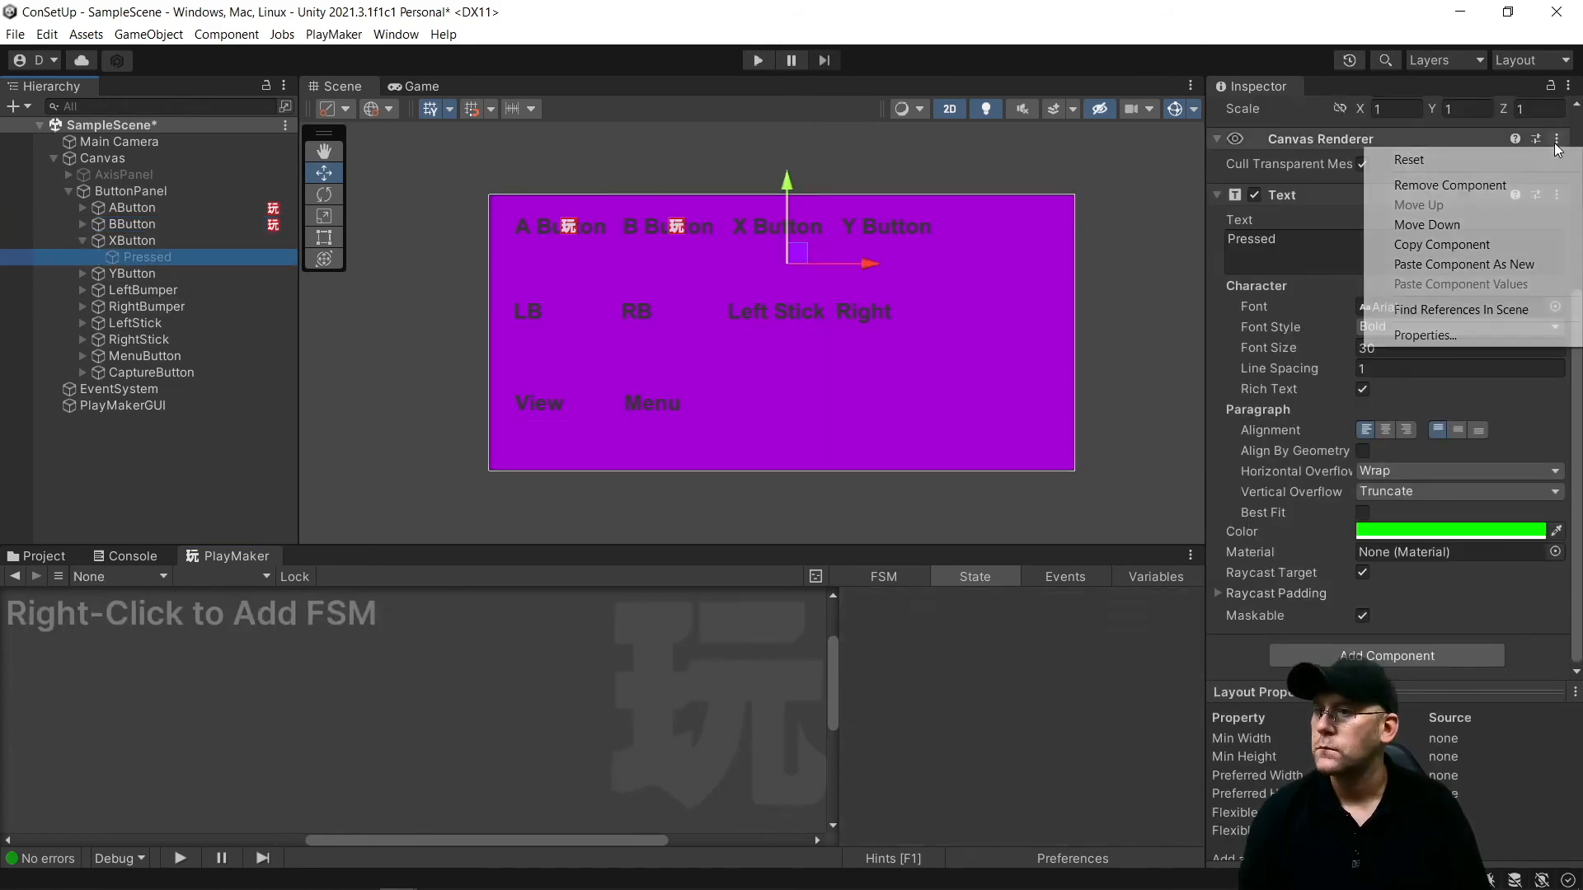
left_click(1507, 265)
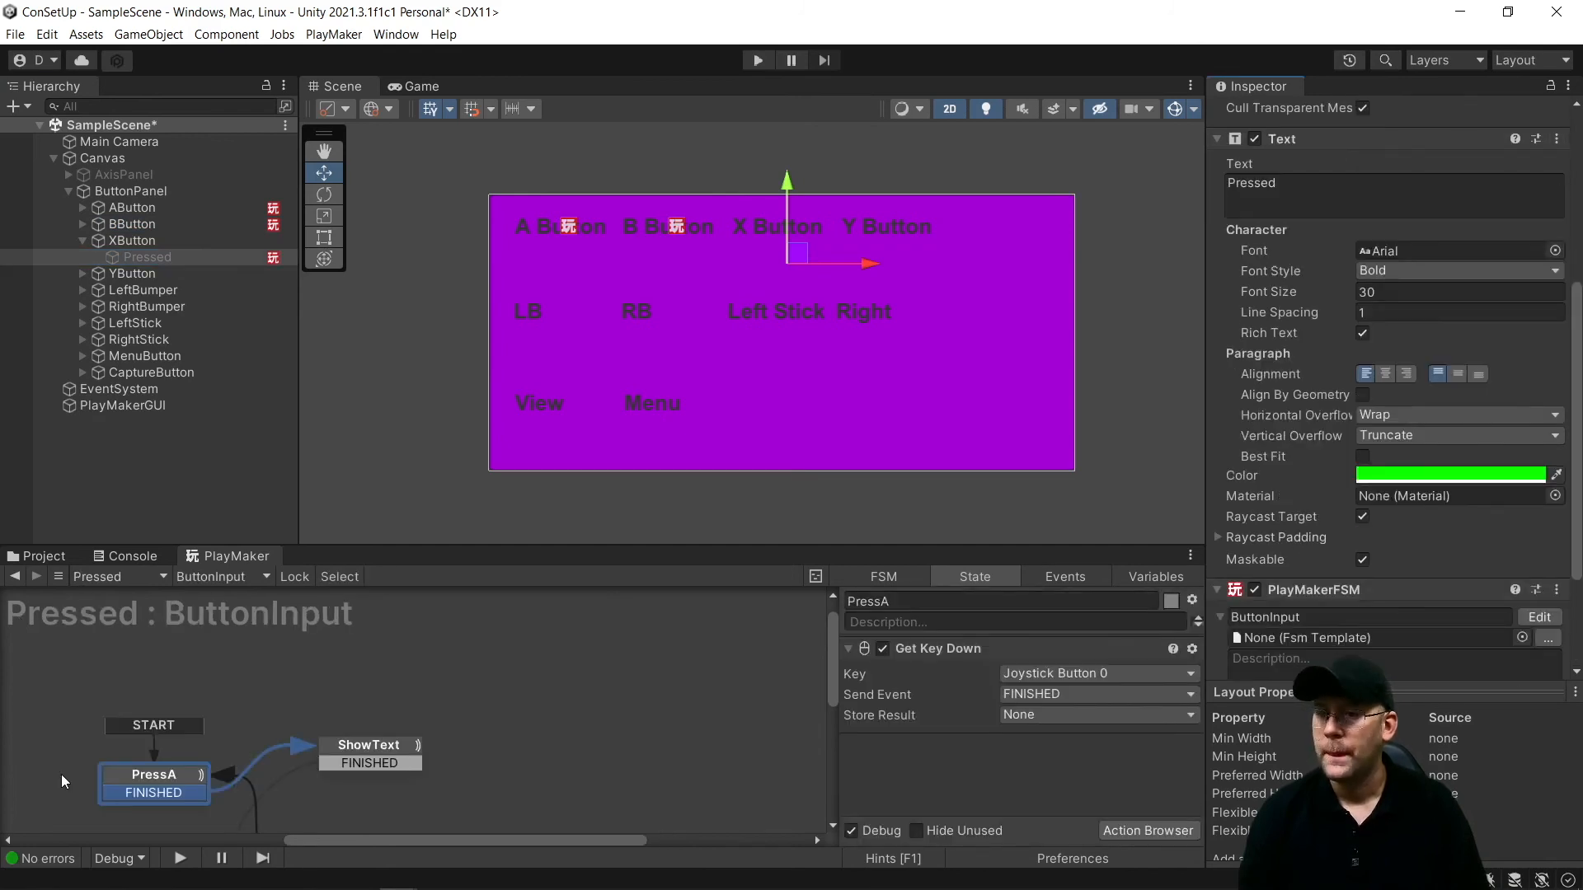
In the pasted FSM, rename the PressA state to PressX and set its Get Key Down key to Joystick Button 2
left_click_drag(880, 600, 893, 606)
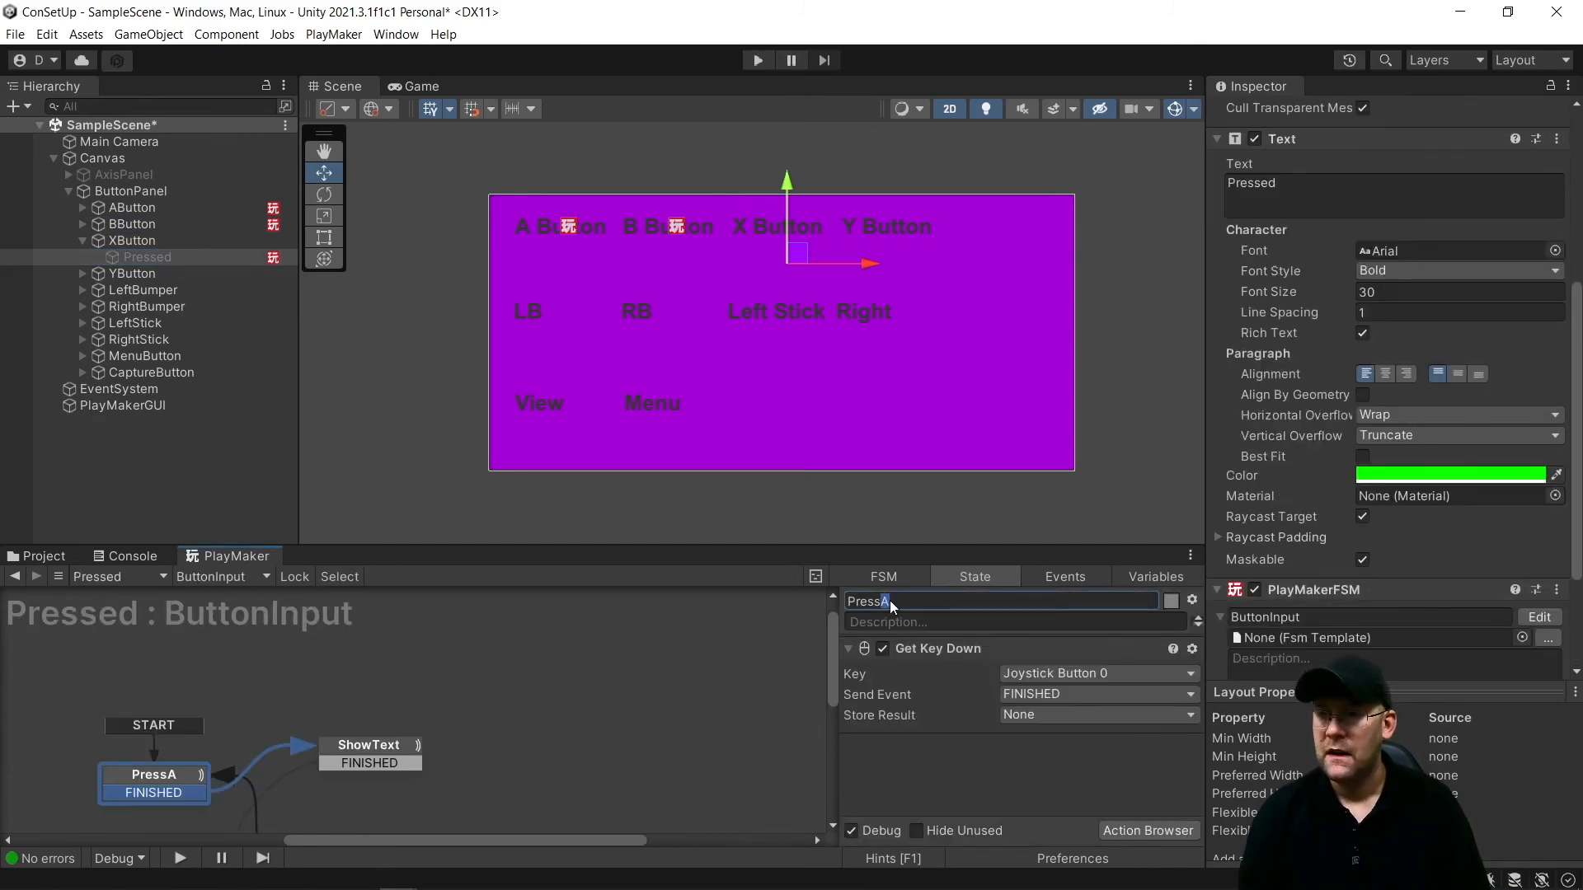
type("x")
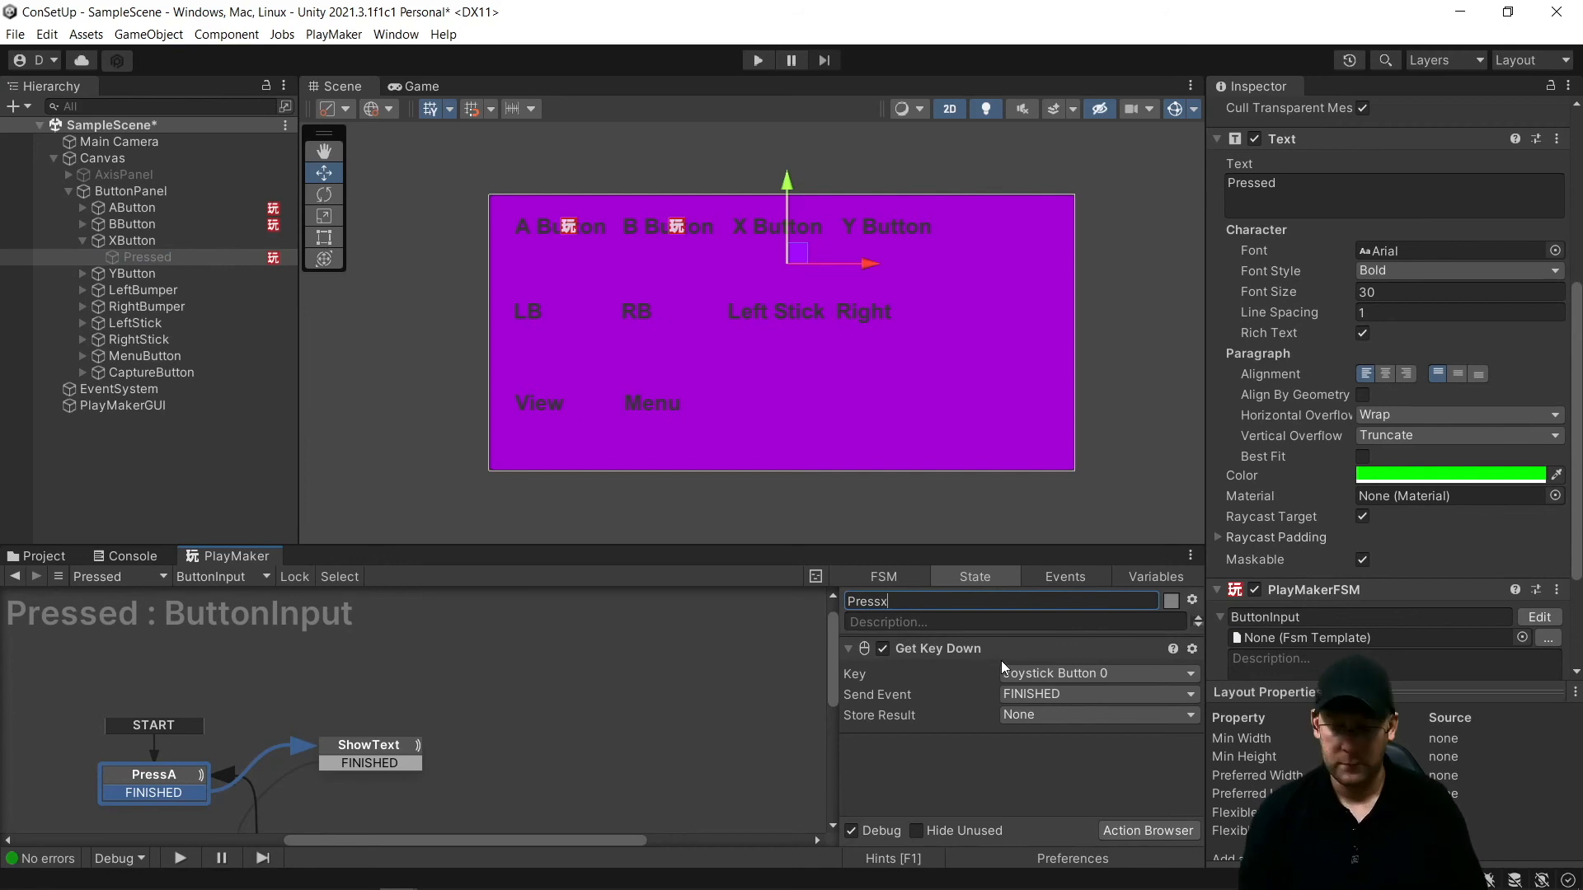
key("BackSpace")
type("X")
left_click(1057, 676)
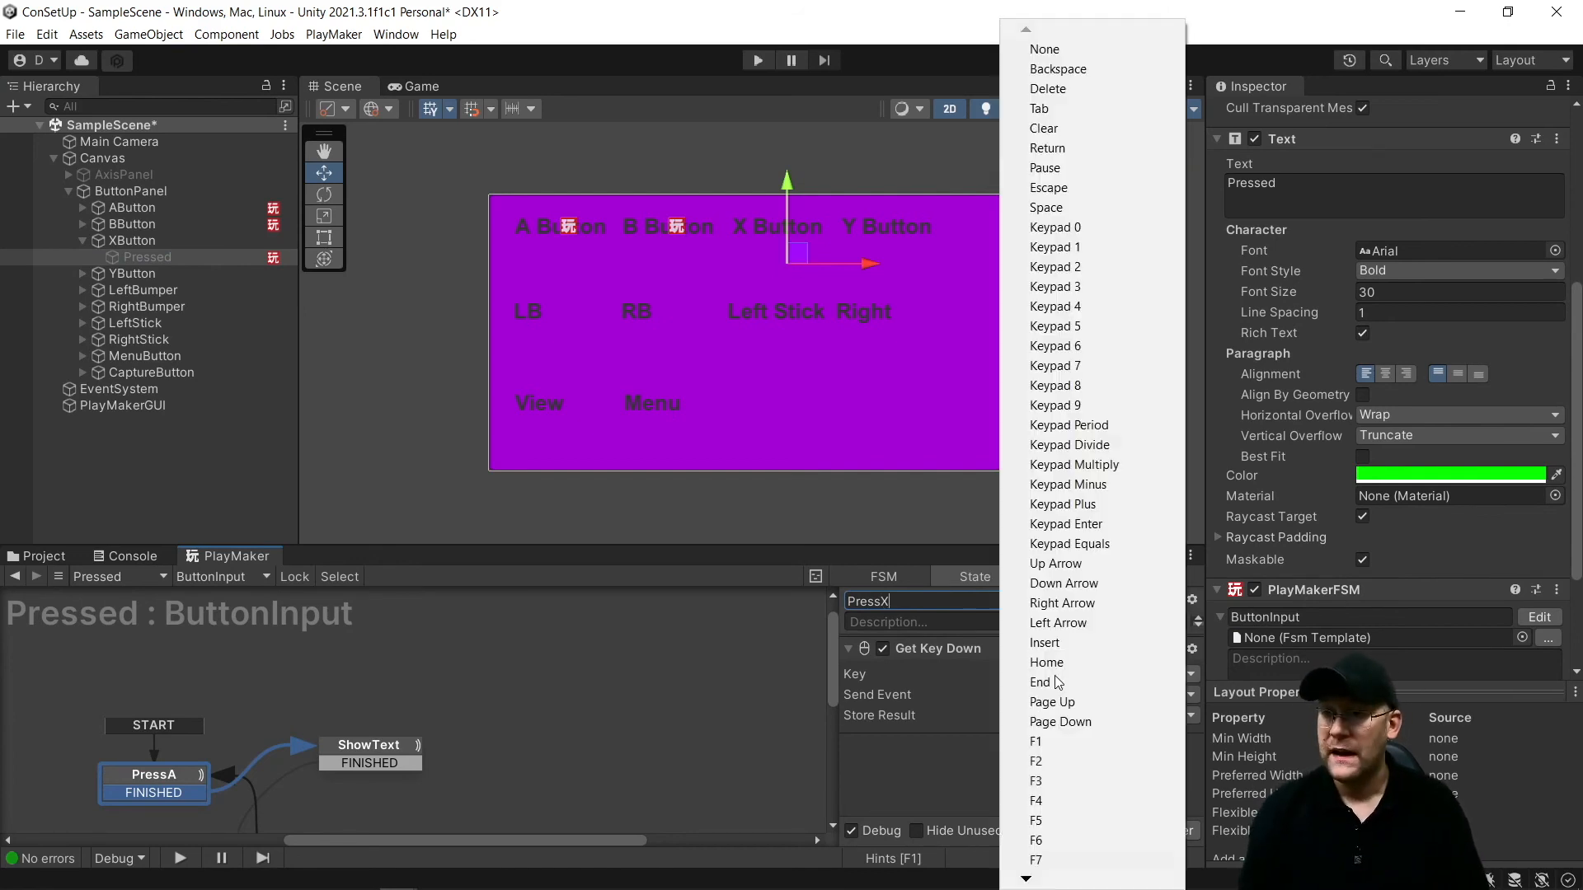
scroll(1057, 681, "down", 20)
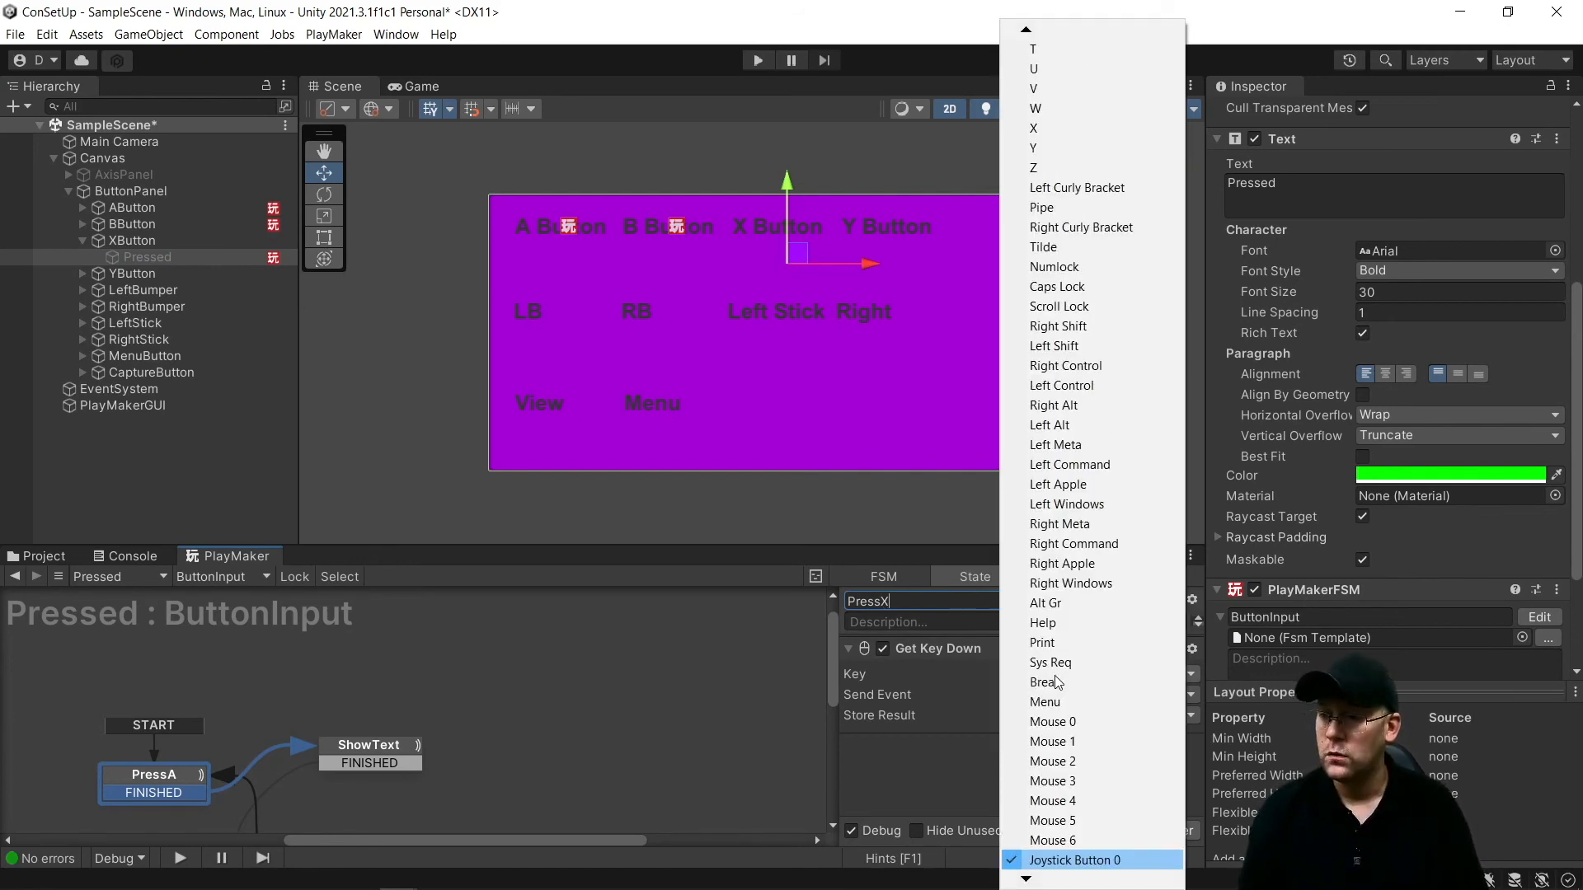
key("Return")
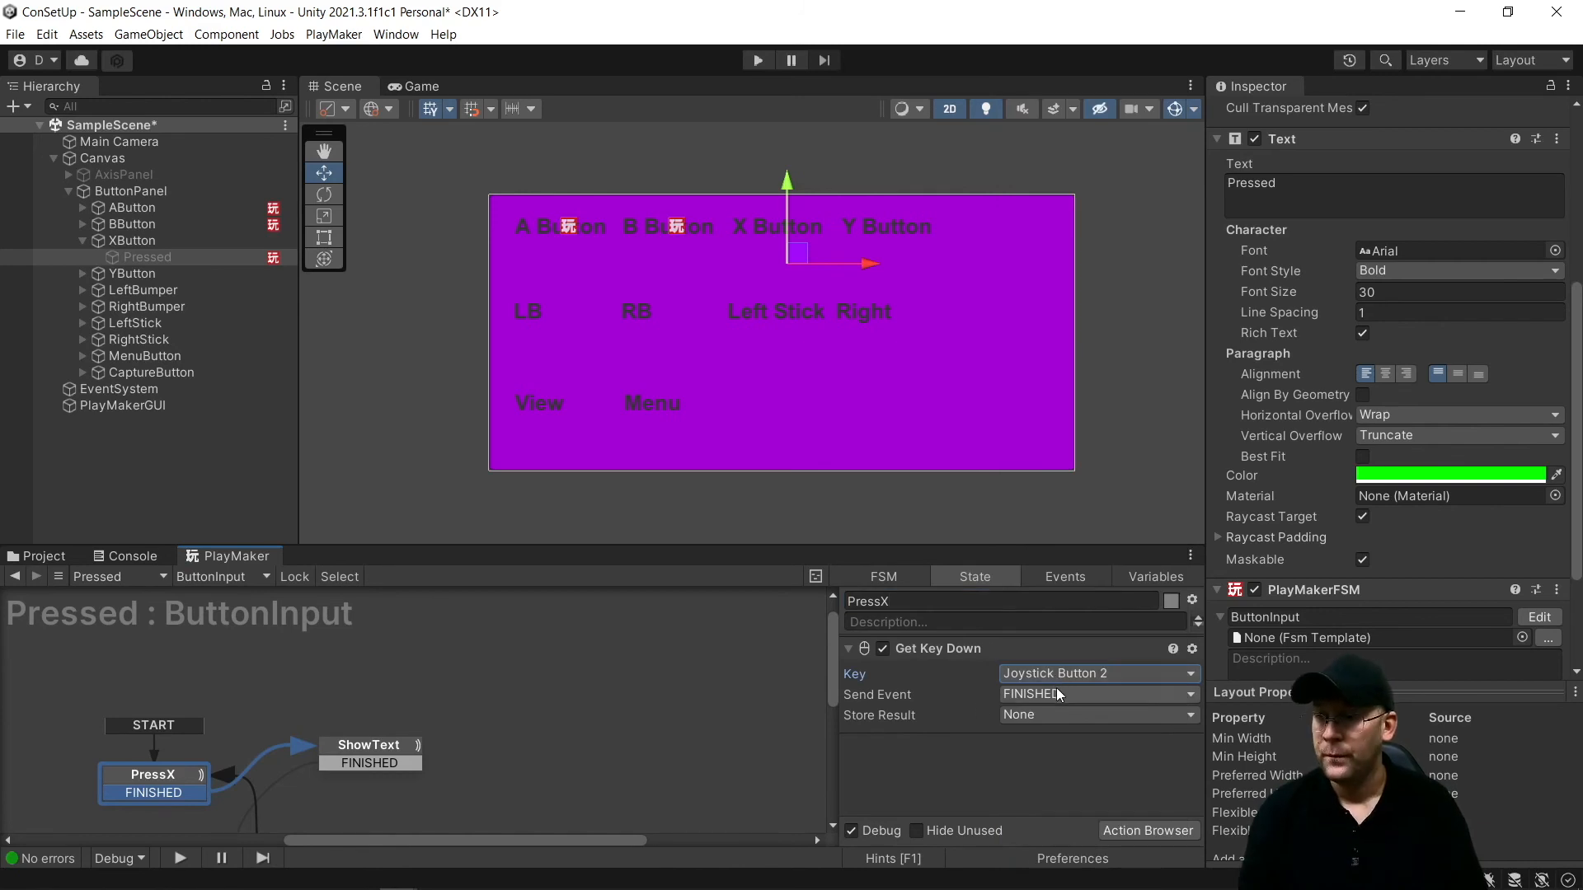
Assign XButton's Pressed child to the Activate Game Object action in the ShowText state
left_click(328, 760)
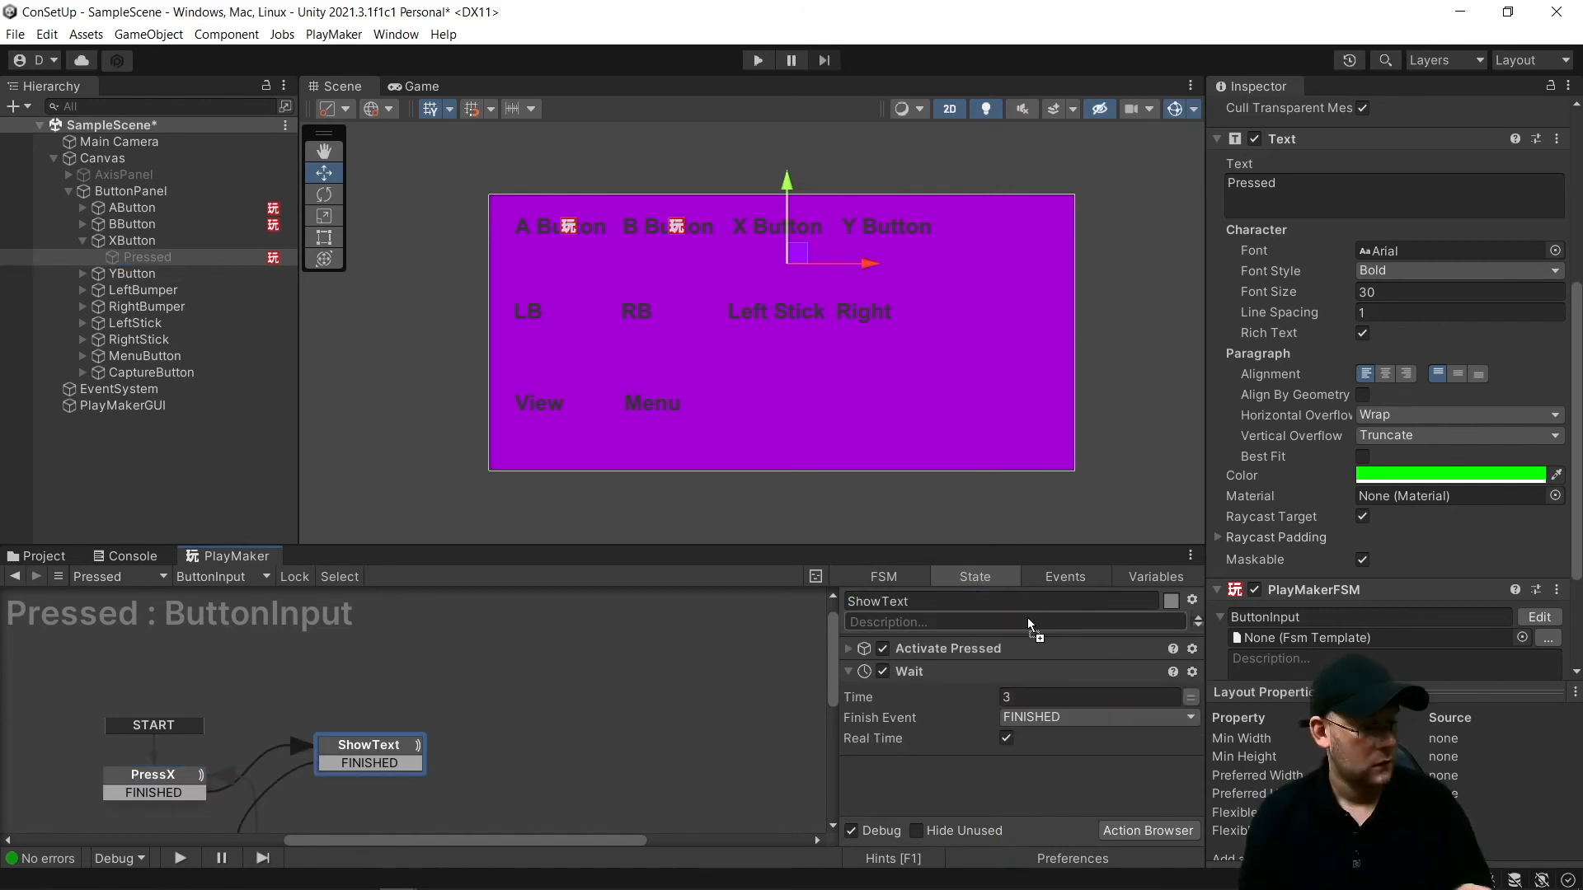
left_click(948, 648)
left_click_drag(153, 257, 1080, 695)
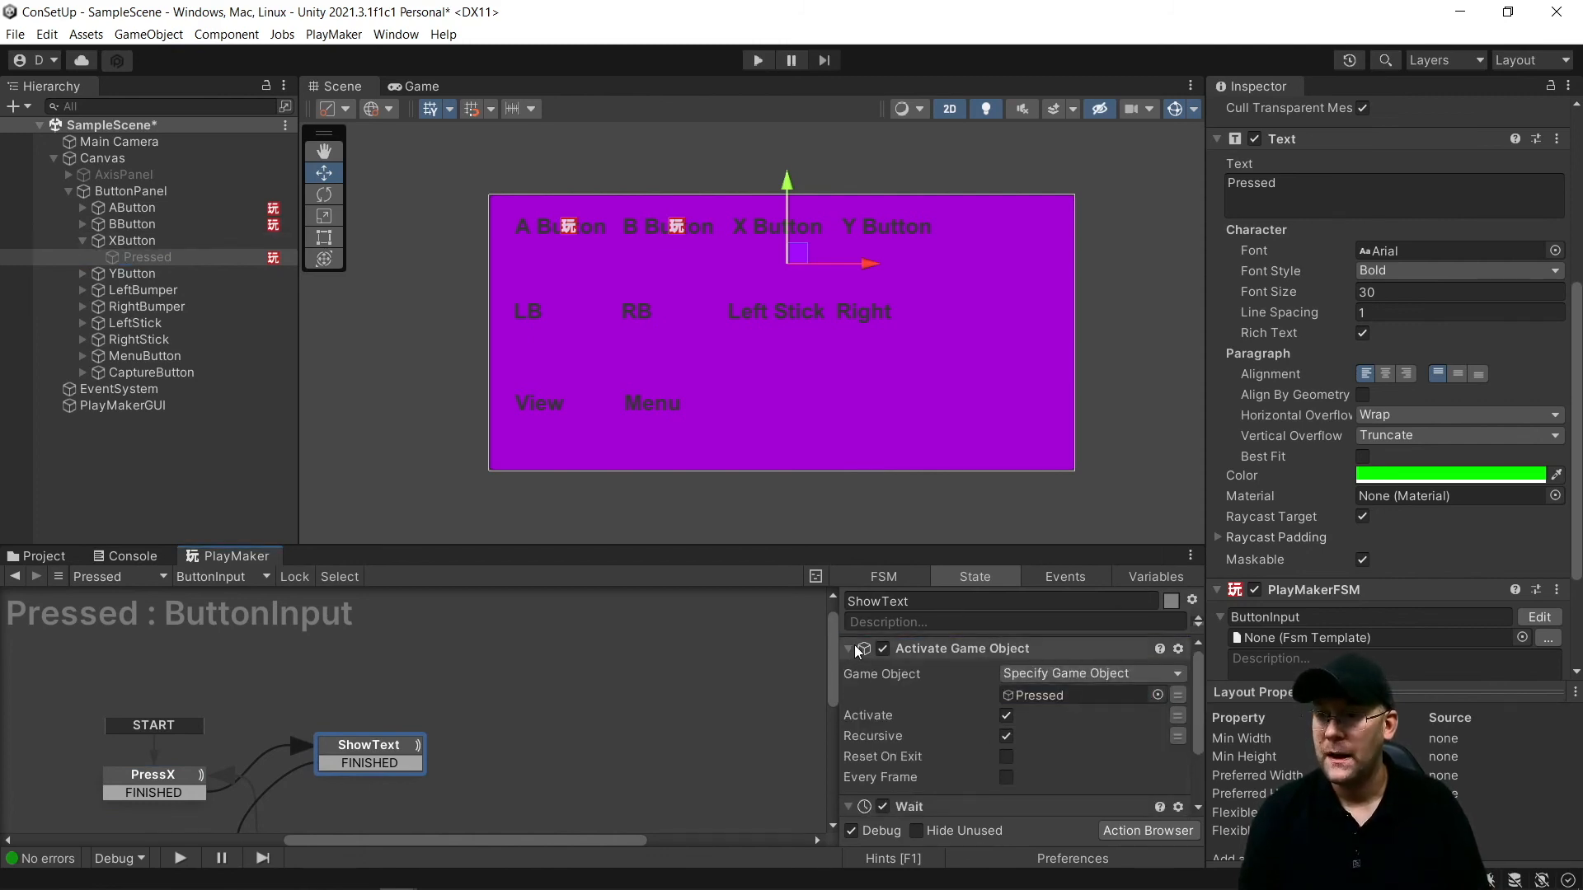
Assign XButton's Pressed child to the Activate Game Object action in the TurnOff state
scroll(387, 716, "down", 1)
scroll(363, 724, "down", 2)
left_click(337, 782)
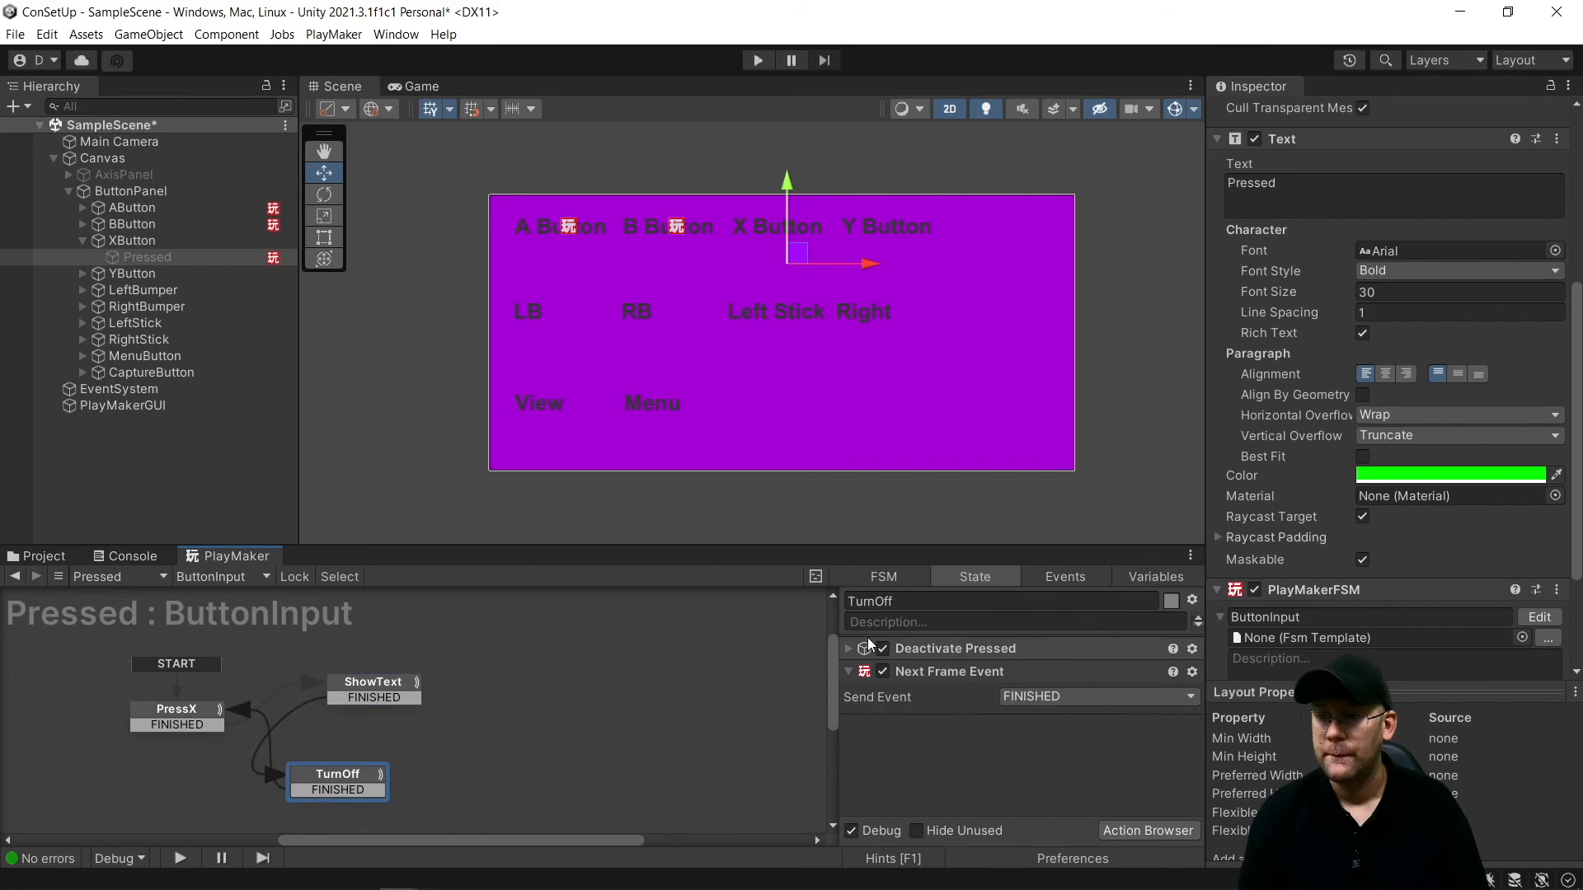
left_click(849, 649)
left_click_drag(149, 257, 1052, 695)
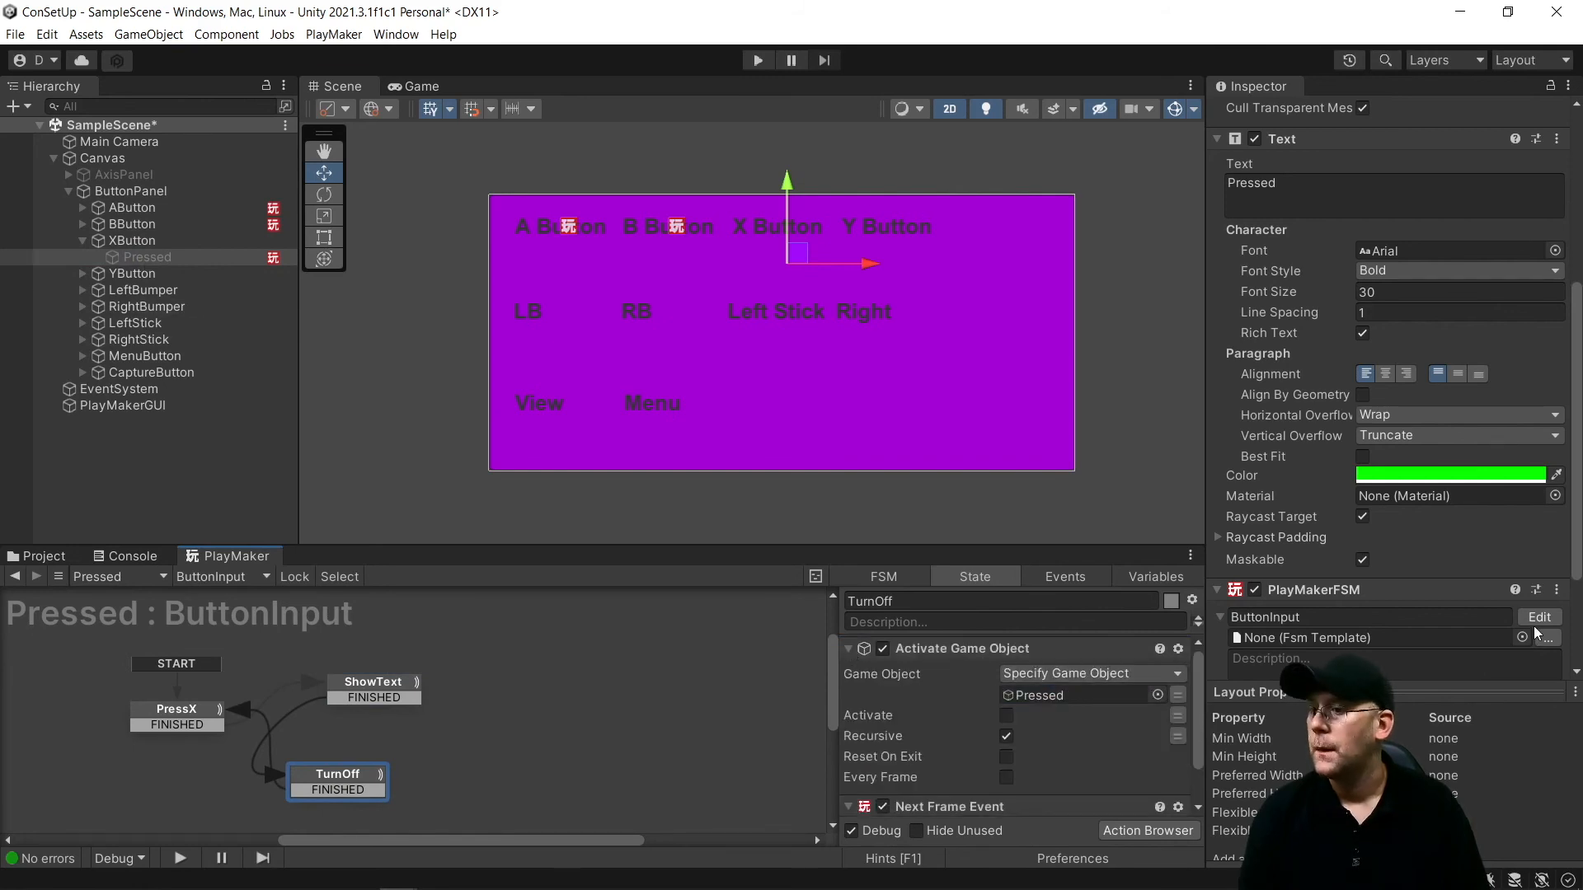
Copy the ButtonInput FSM component from XButton's Pressed child and paste it as a new component on YButton
left_click(1555, 590)
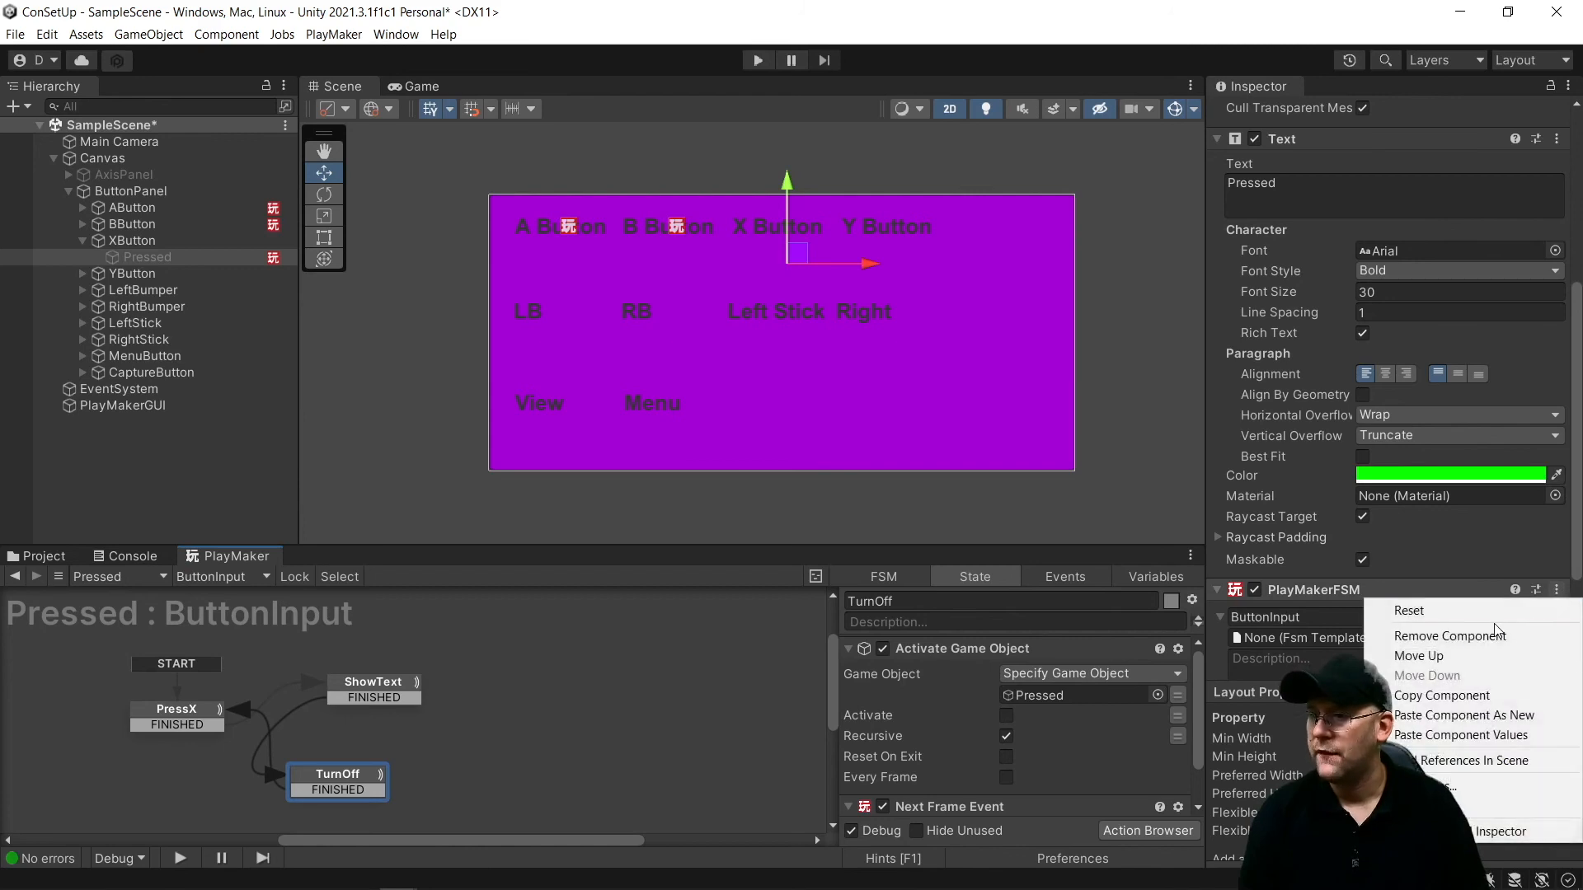
left_click(1430, 697)
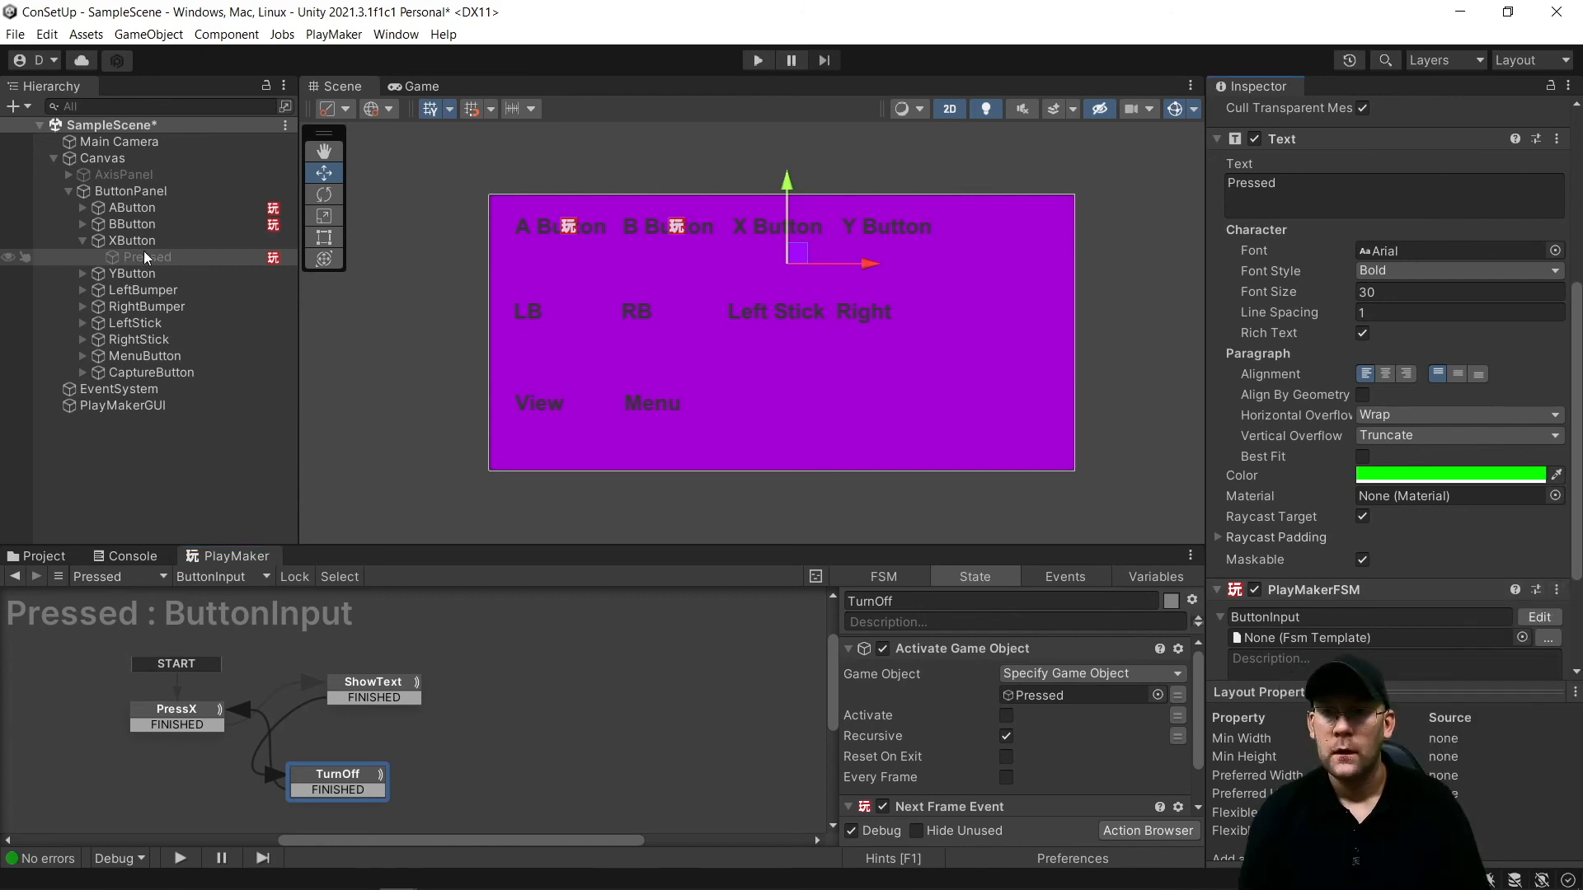
left_click(82, 240)
left_click(136, 258)
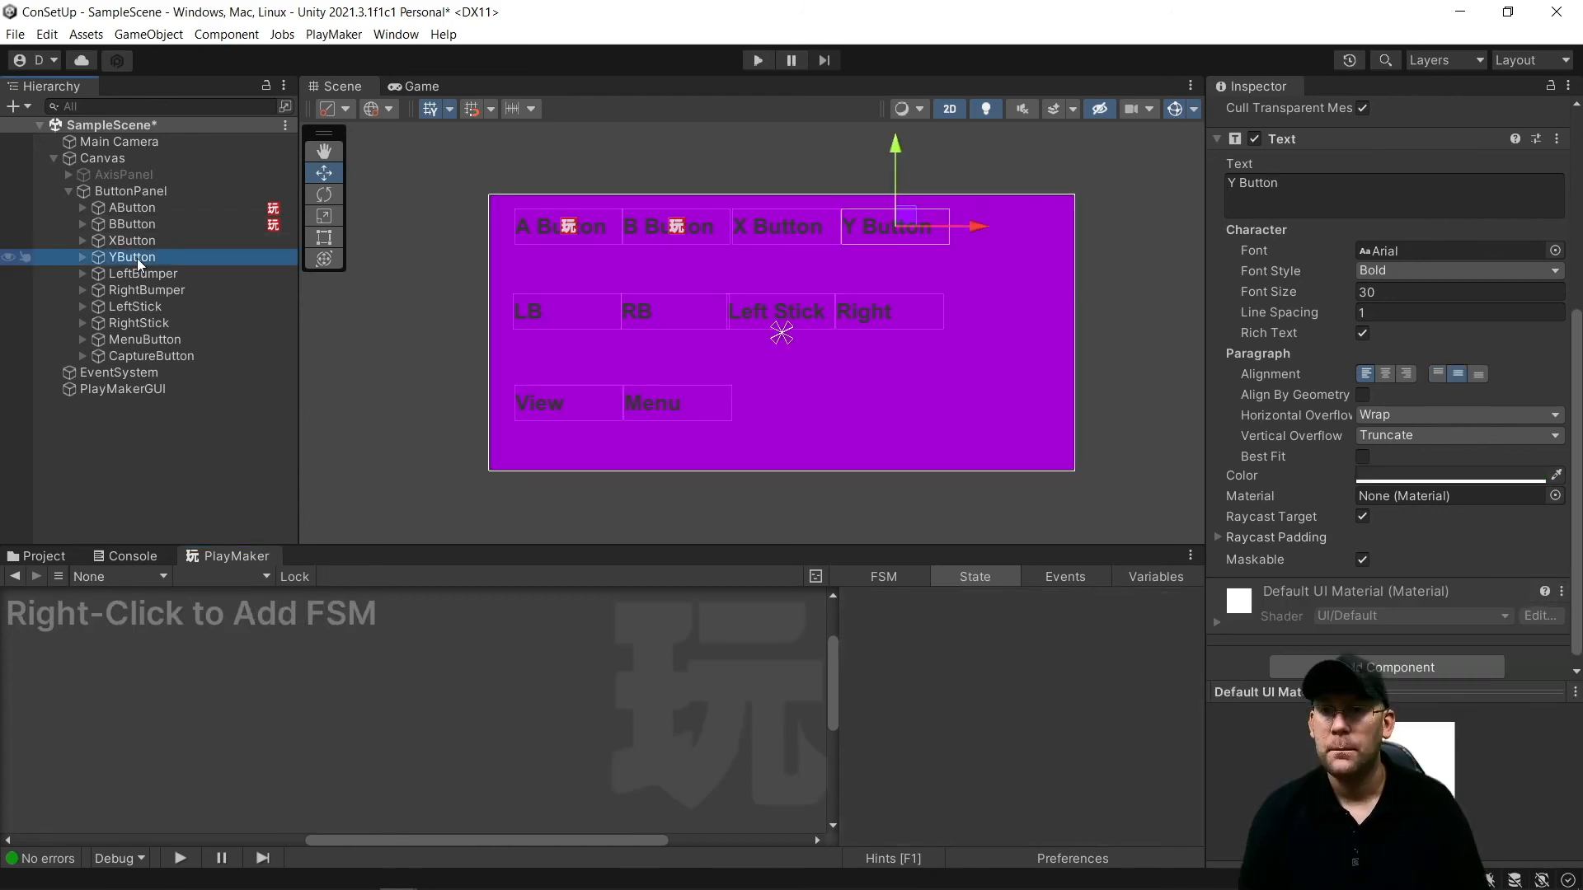
left_click(1555, 139)
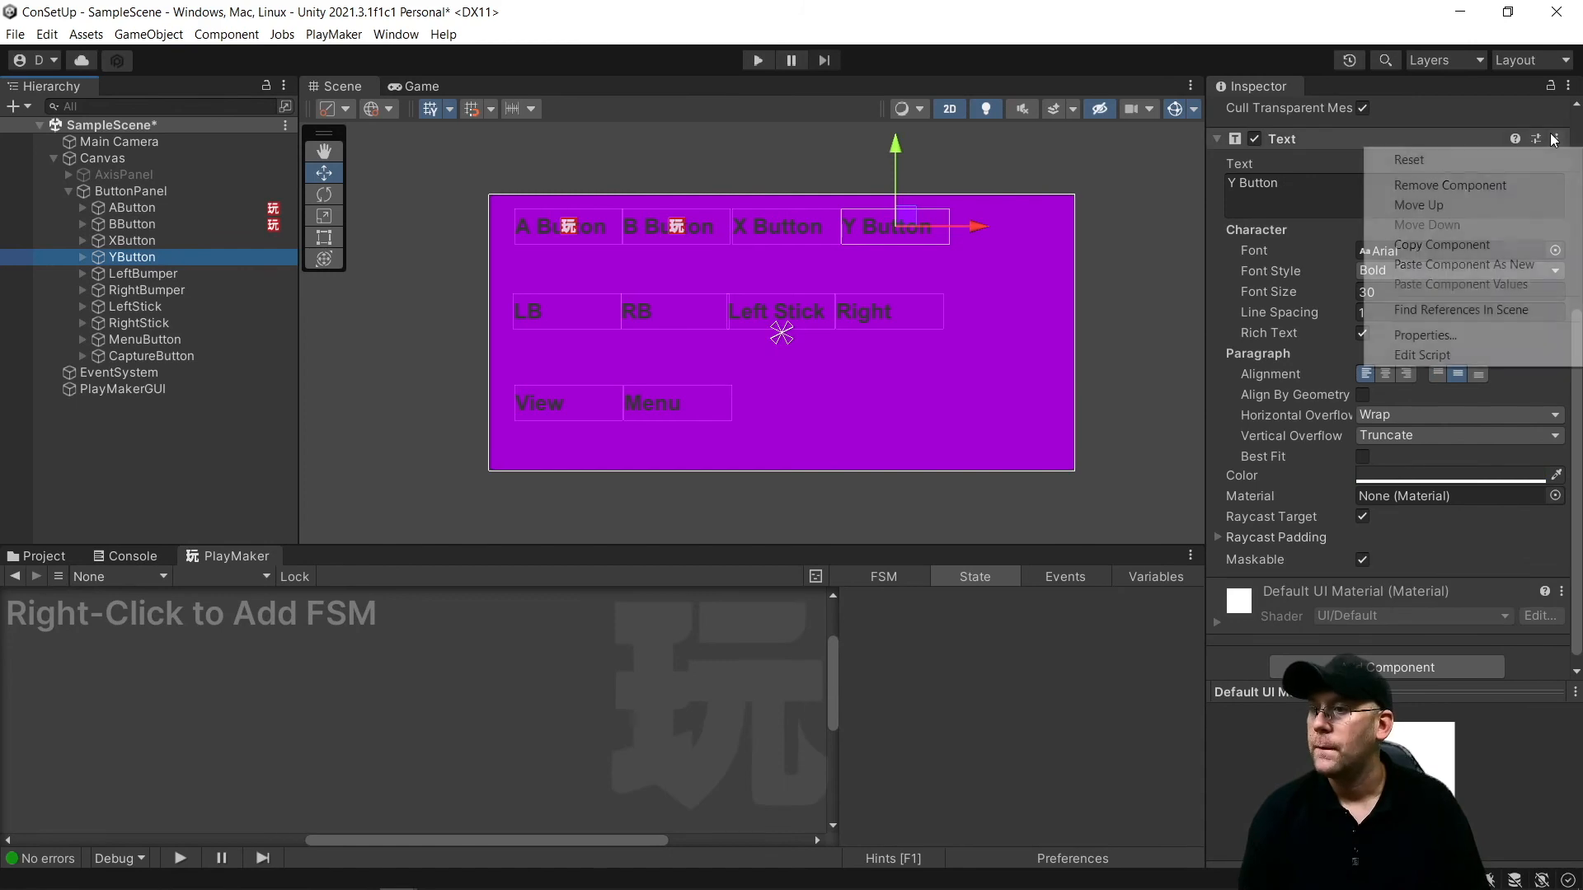
left_click(1451, 264)
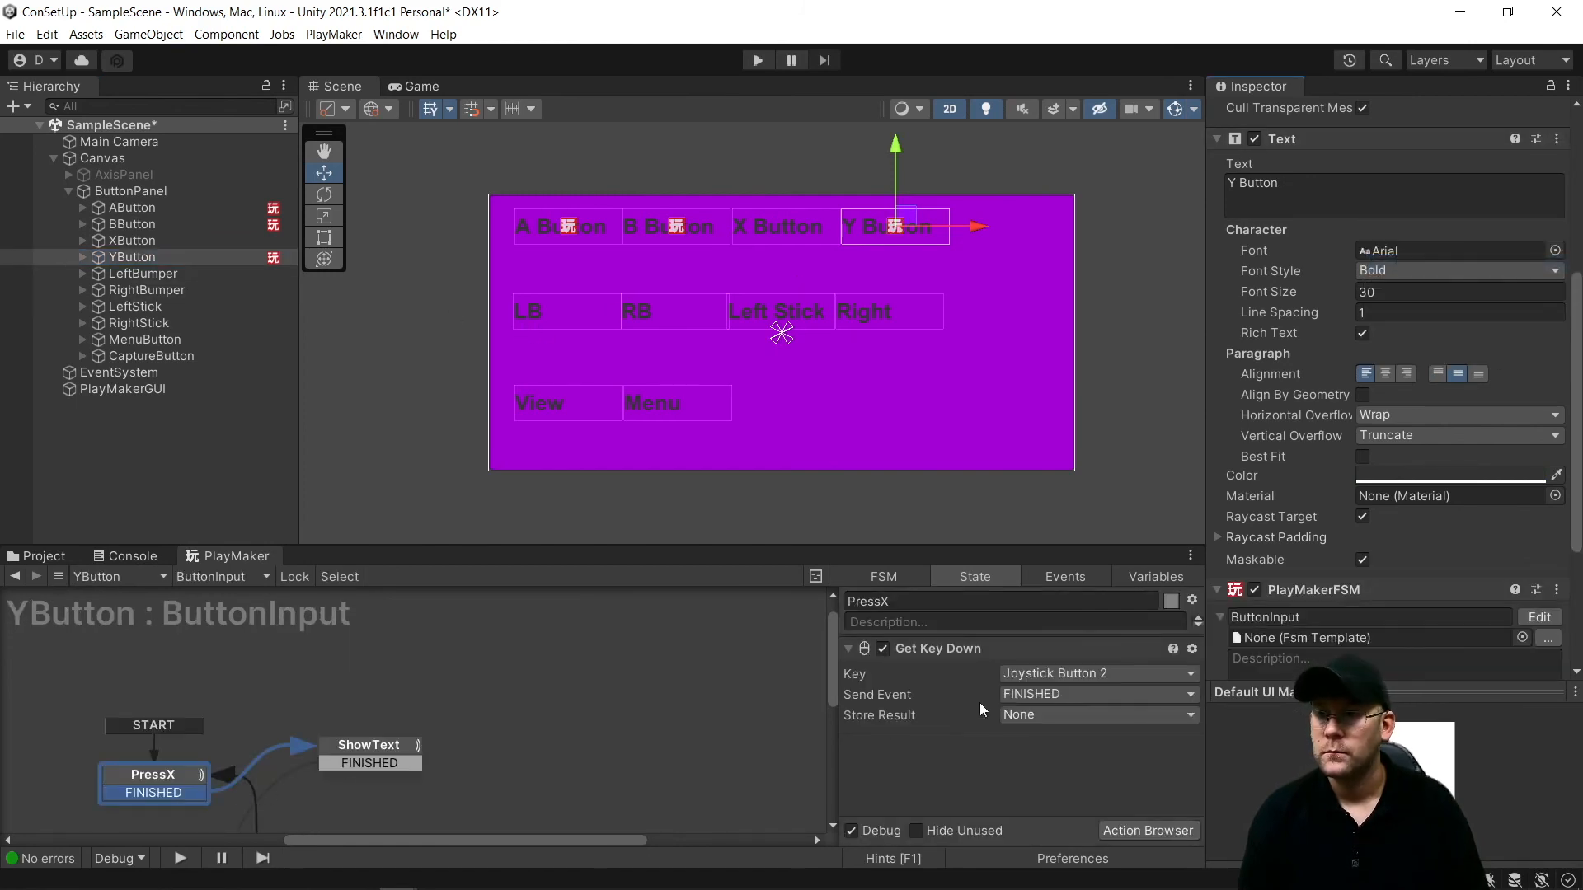
In YButton's ButtonInput FSM, set the Get Key Down key to Joystick Button 3 and rename the PressX state to PressY
left_click(1053, 674)
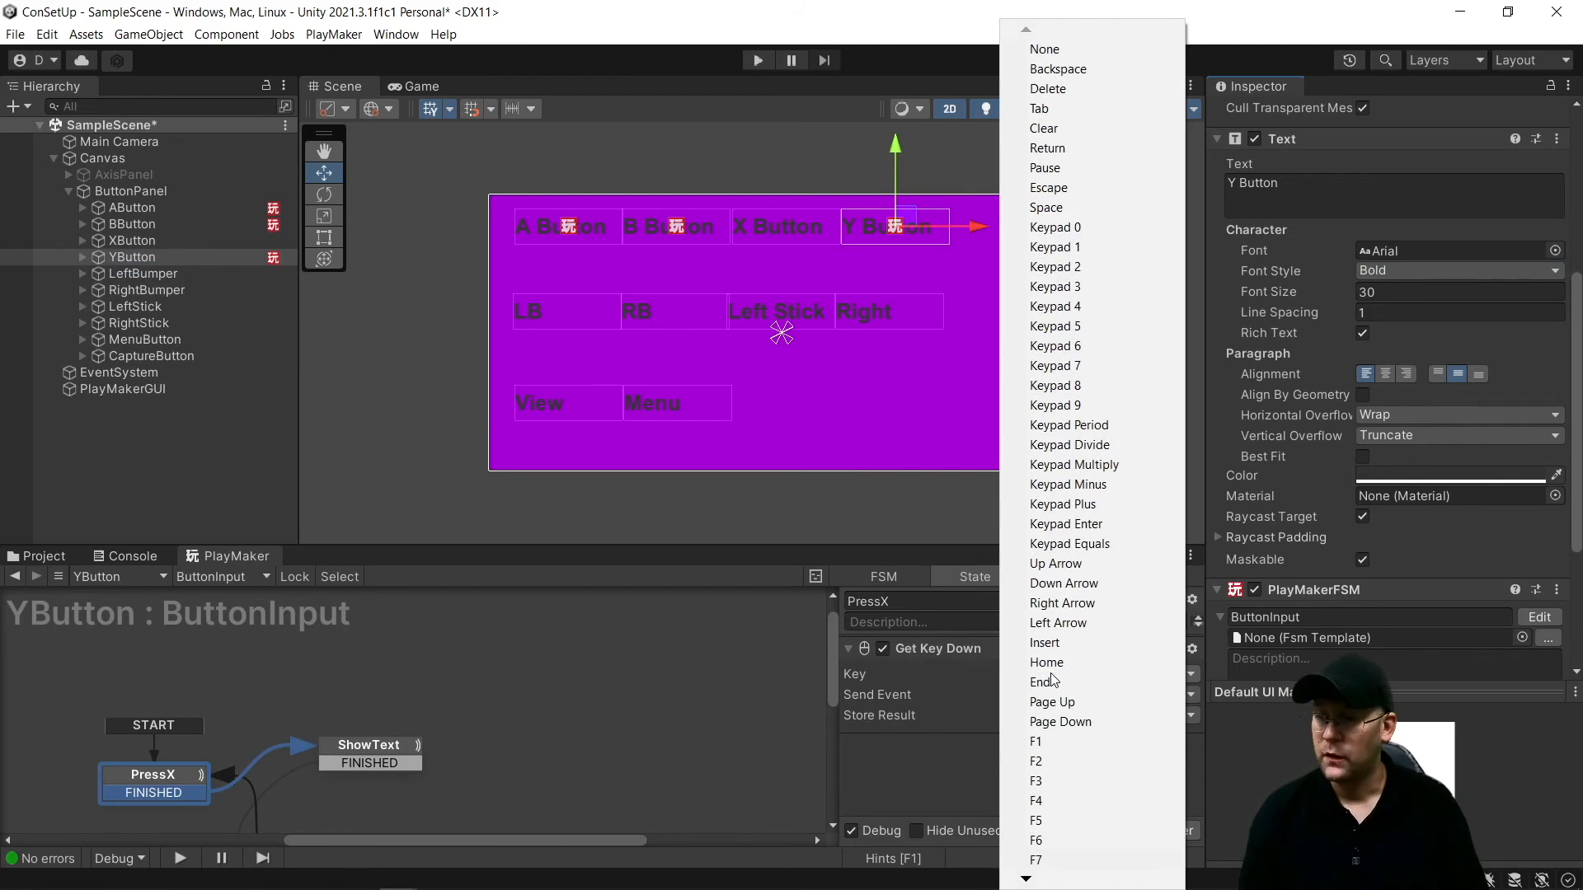
key("j")
key("j")
key("j")
key("j")
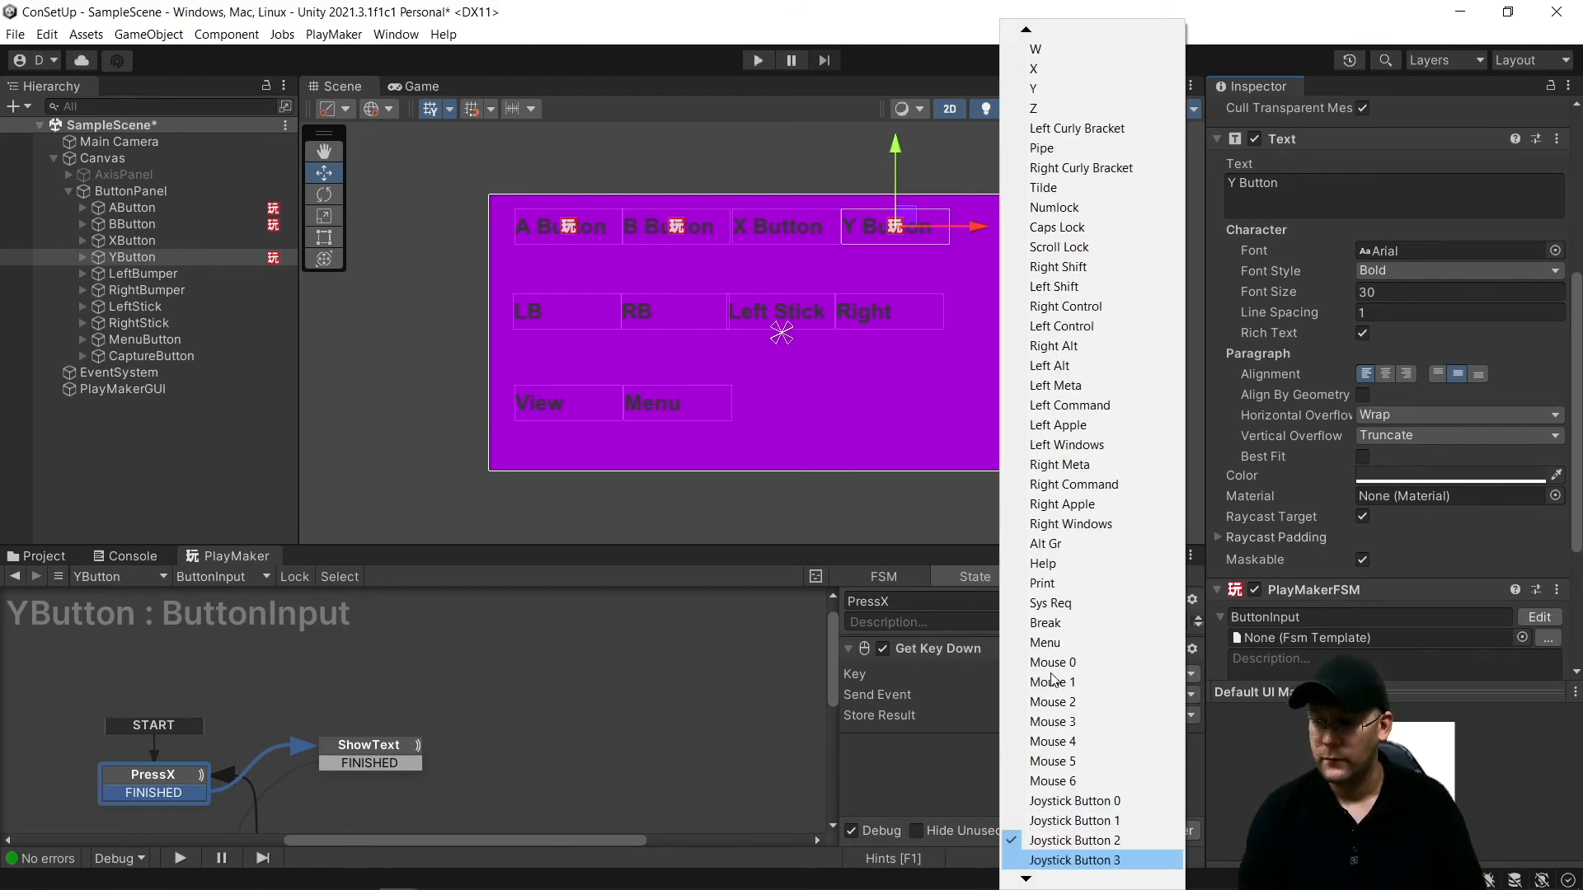
key("Return")
left_click(956, 603)
left_click(955, 603)
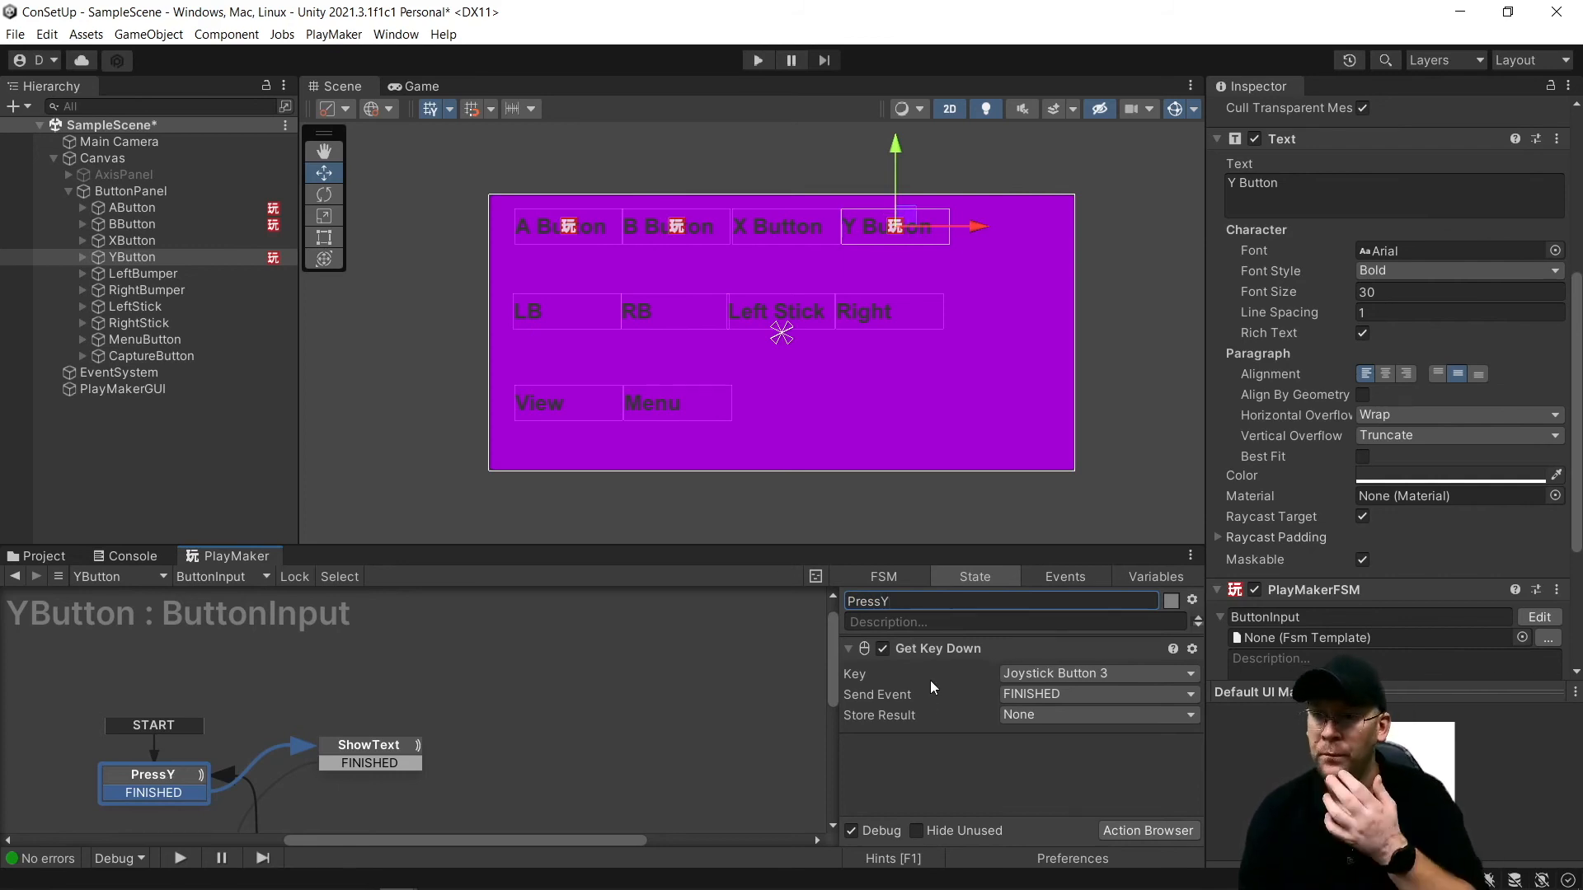
Assign YButton's Pressed child to the Activate Game Object action in the ShowText state
left_click(348, 756)
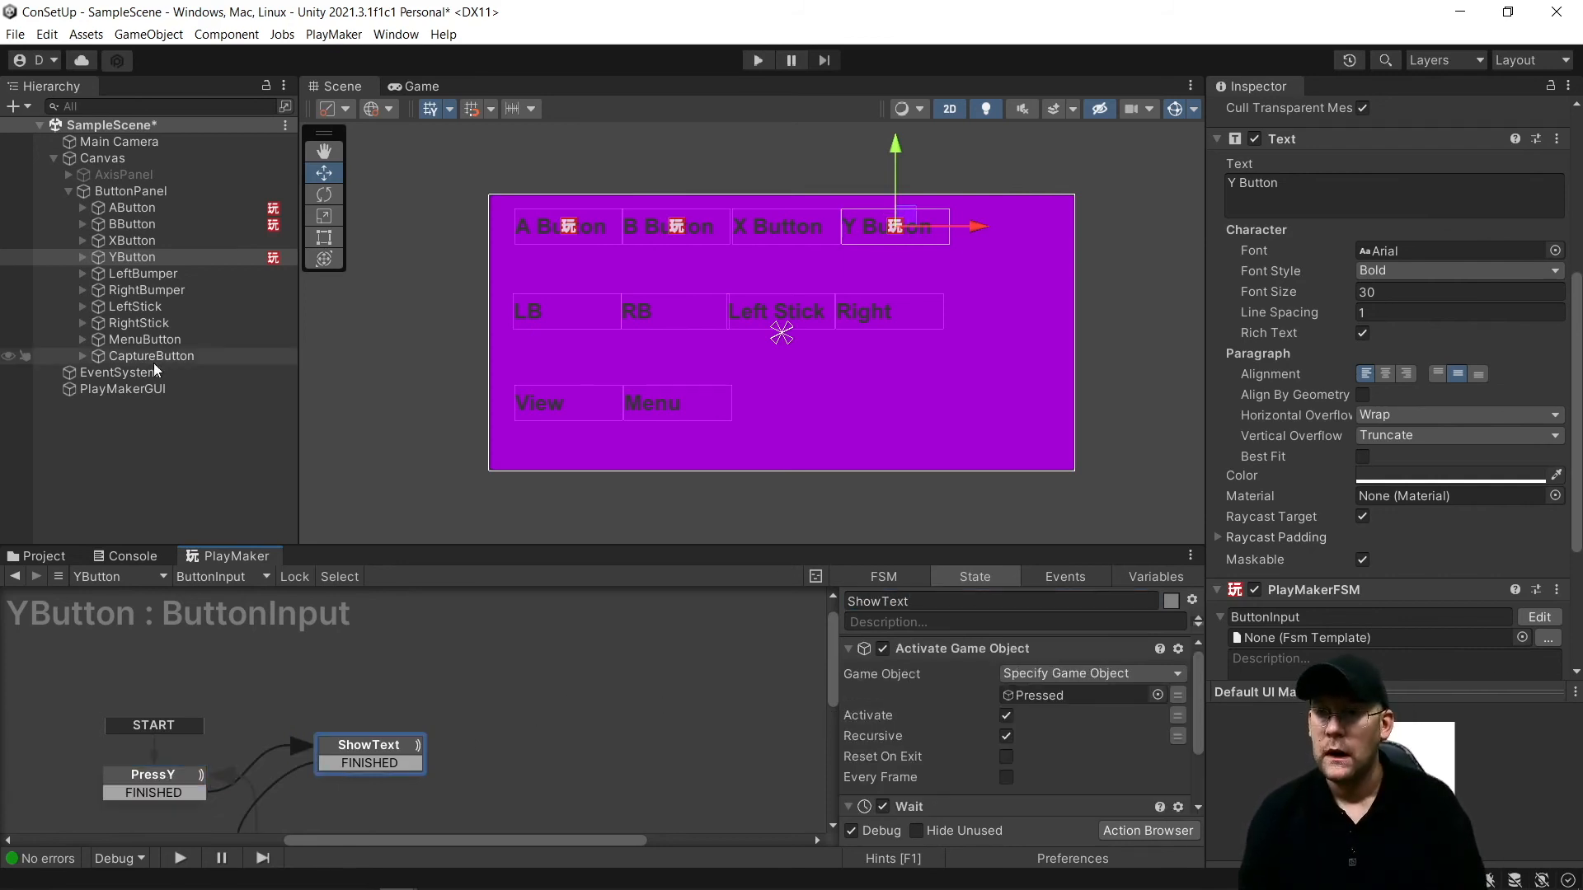
left_click(81, 257)
left_click_drag(132, 279, 1062, 703)
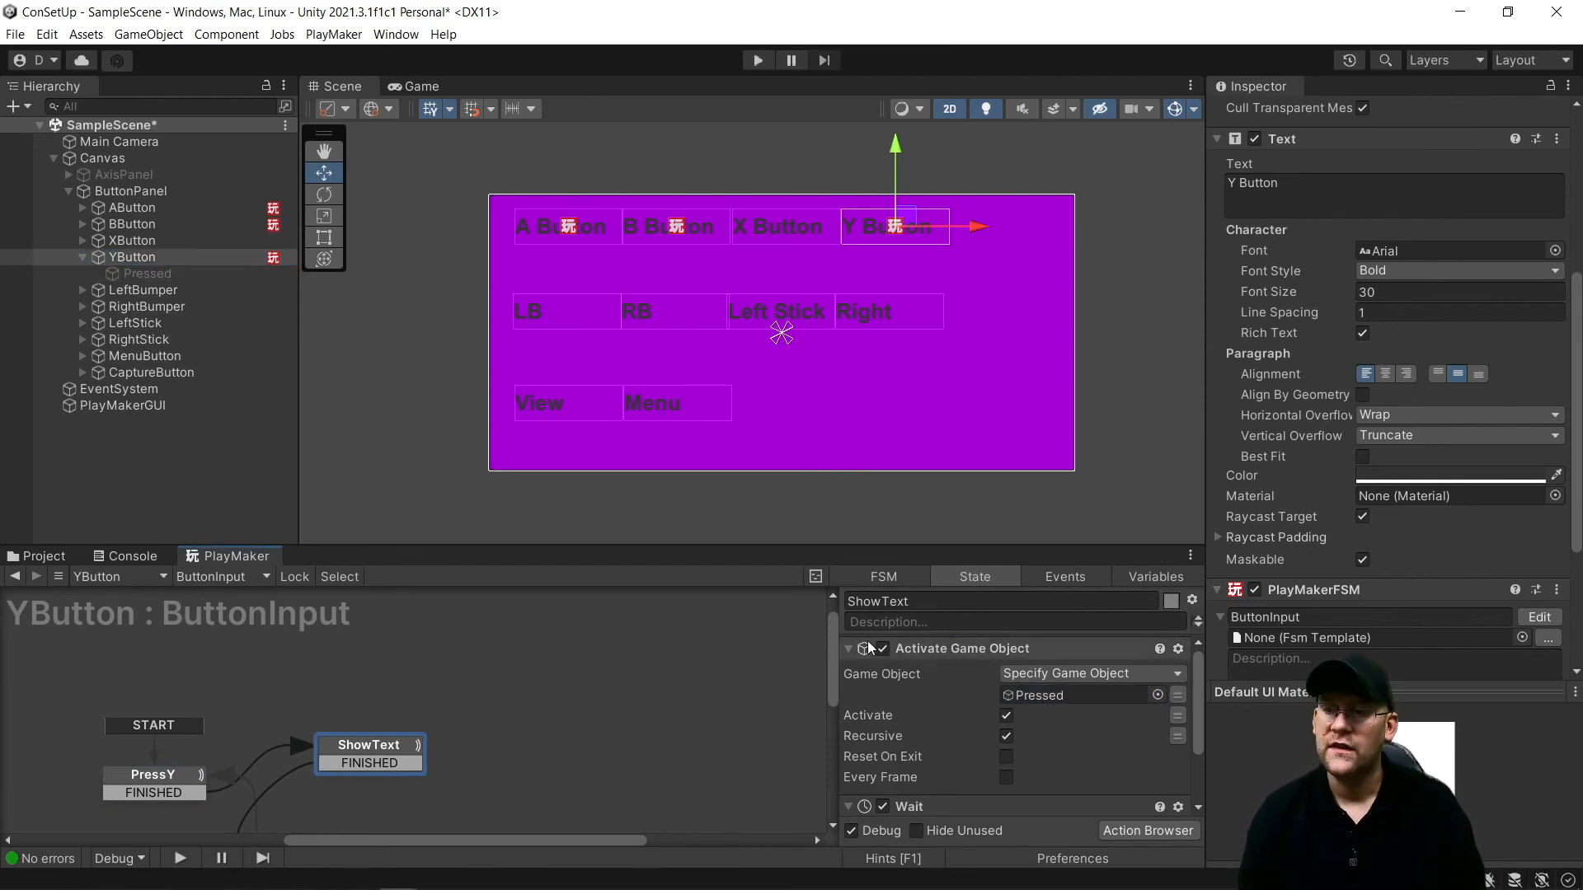
Assign YButton's Pressed child to the Activate Game Object action in the TurnOff state
middle_click_drag(269, 747, 327, 629)
left_click(388, 733)
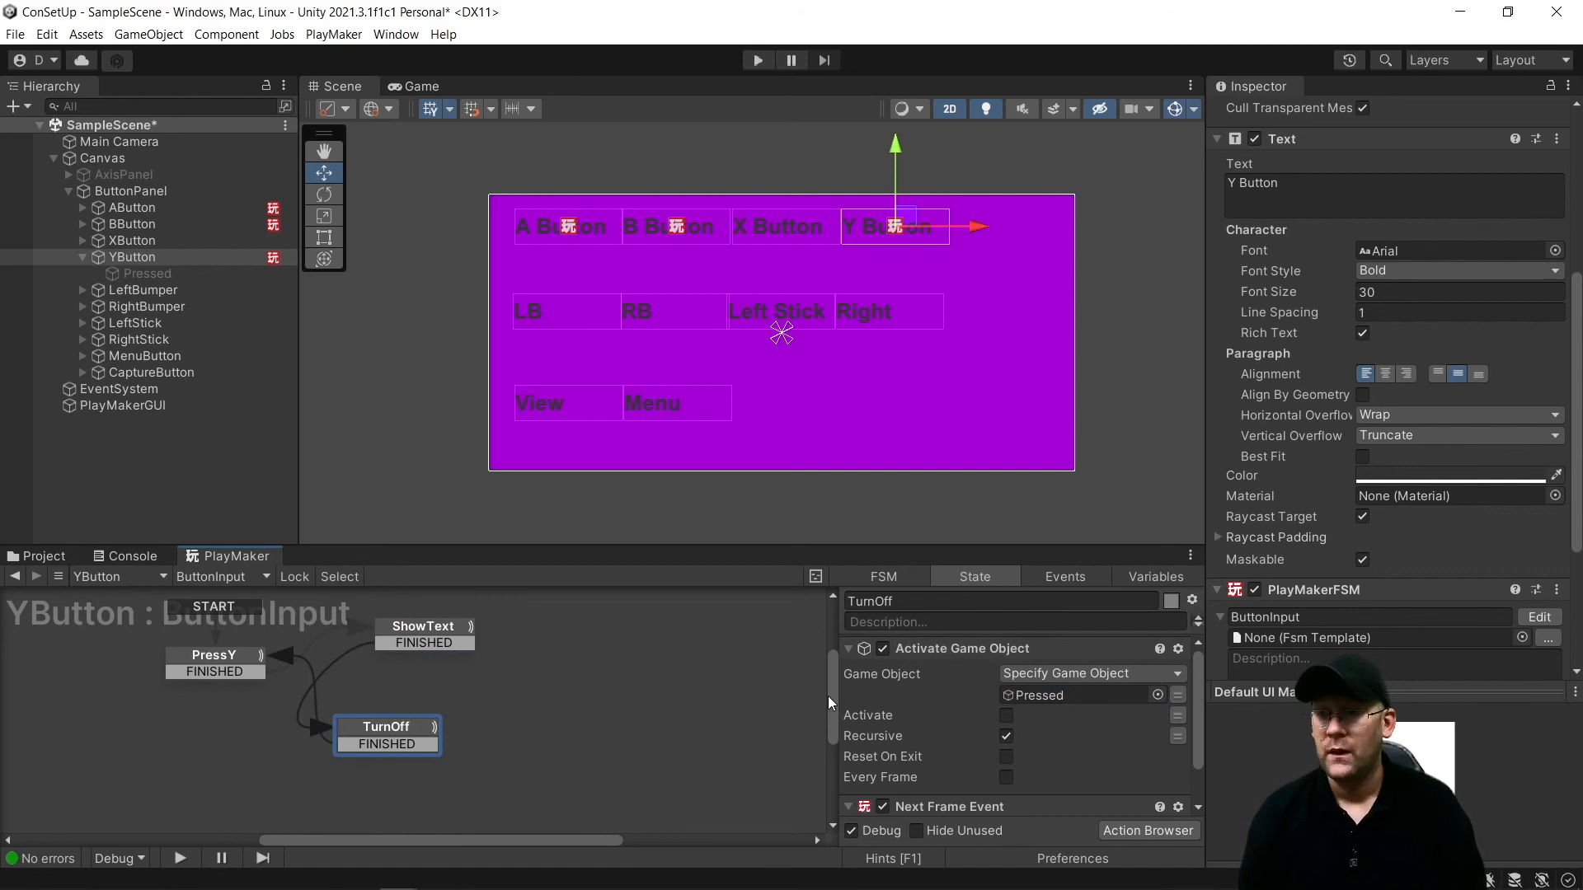
left_click_drag(146, 274, 1064, 710)
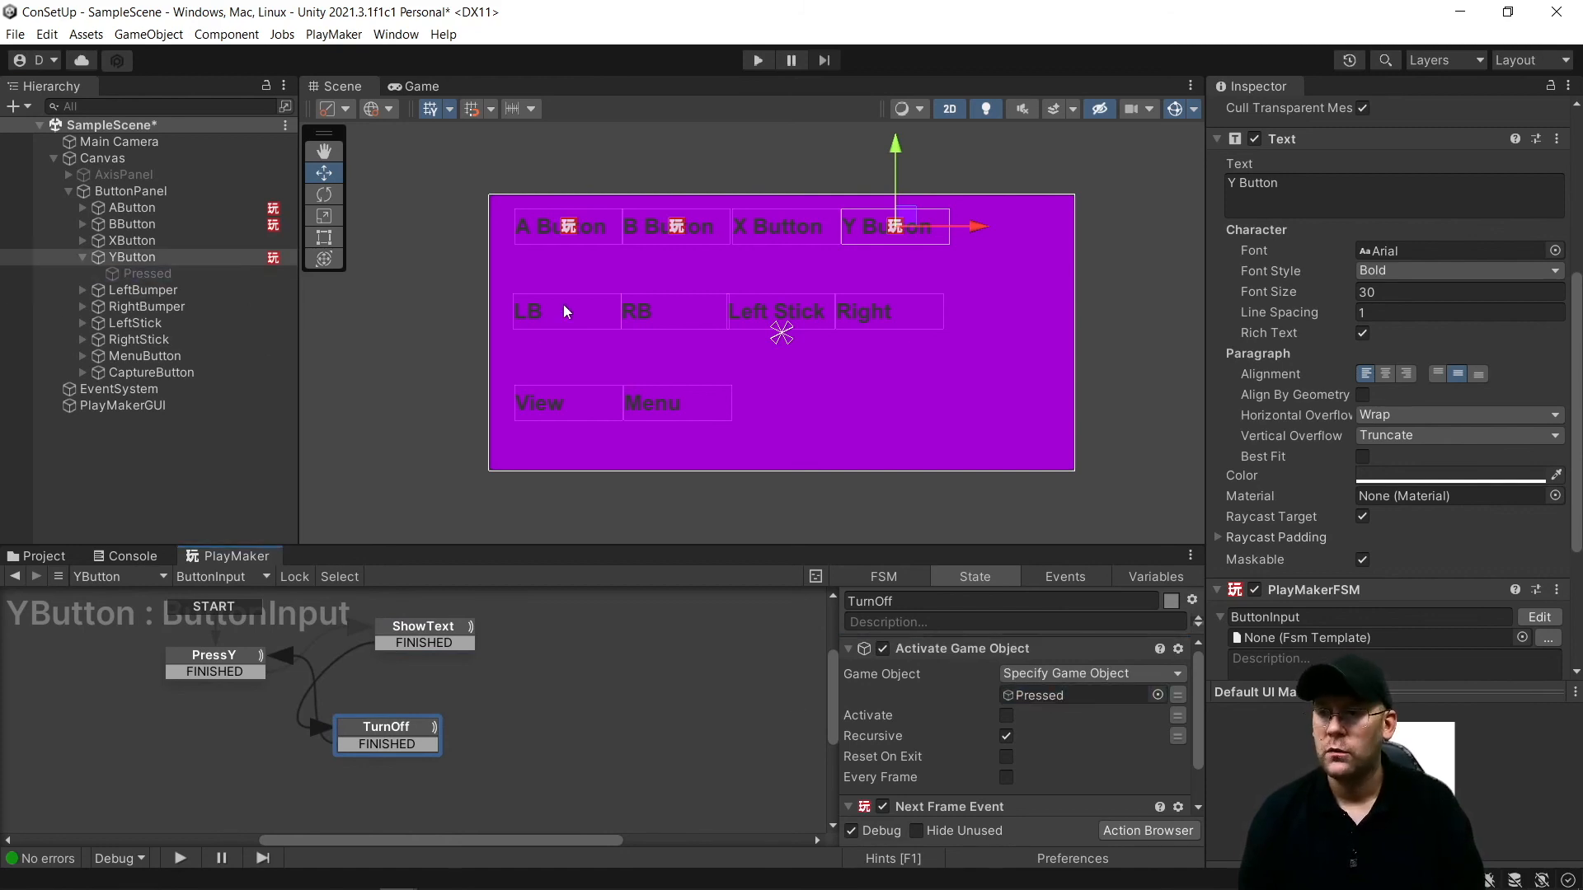
left_click(99, 257)
left_click(83, 257)
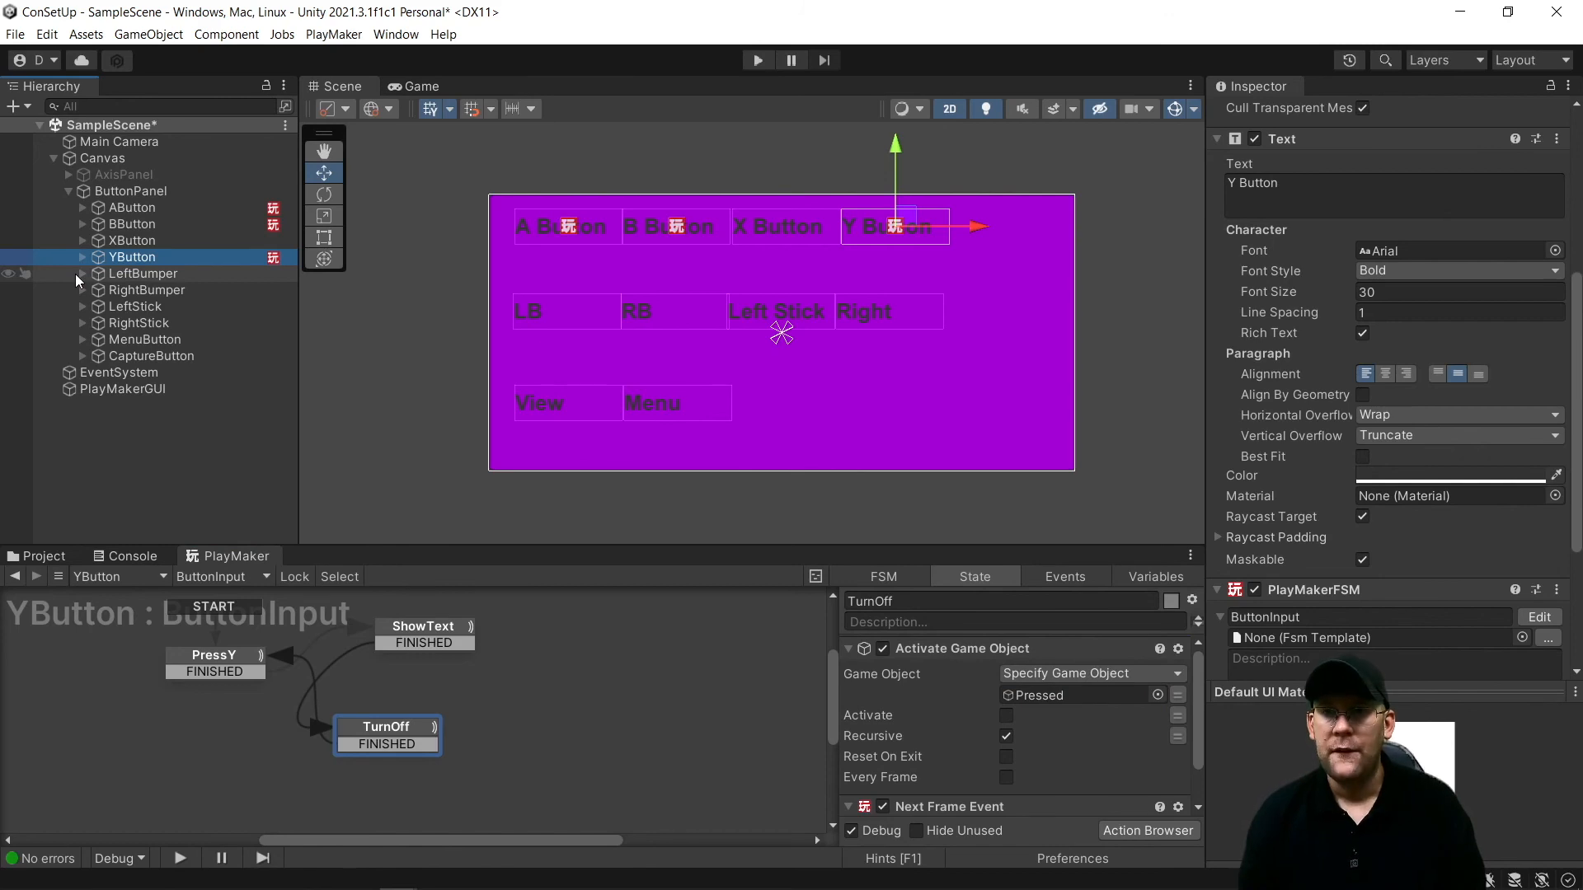
Paste the copied ButtonInput FSM as a new component on LeftBumper
left_click(129, 275)
left_click(82, 274)
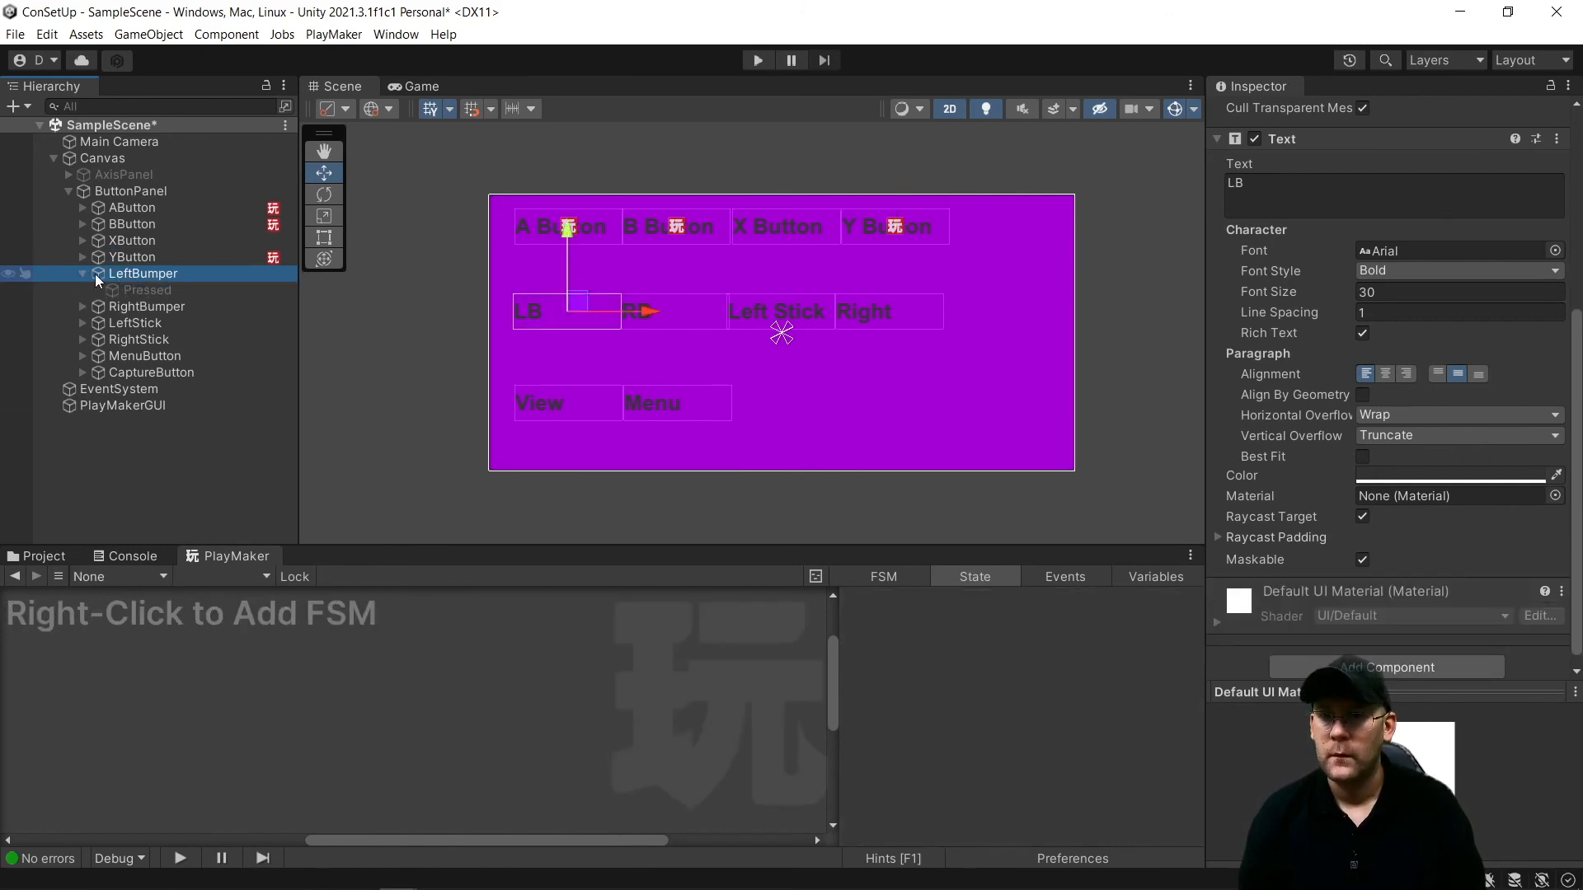
left_click(1557, 138)
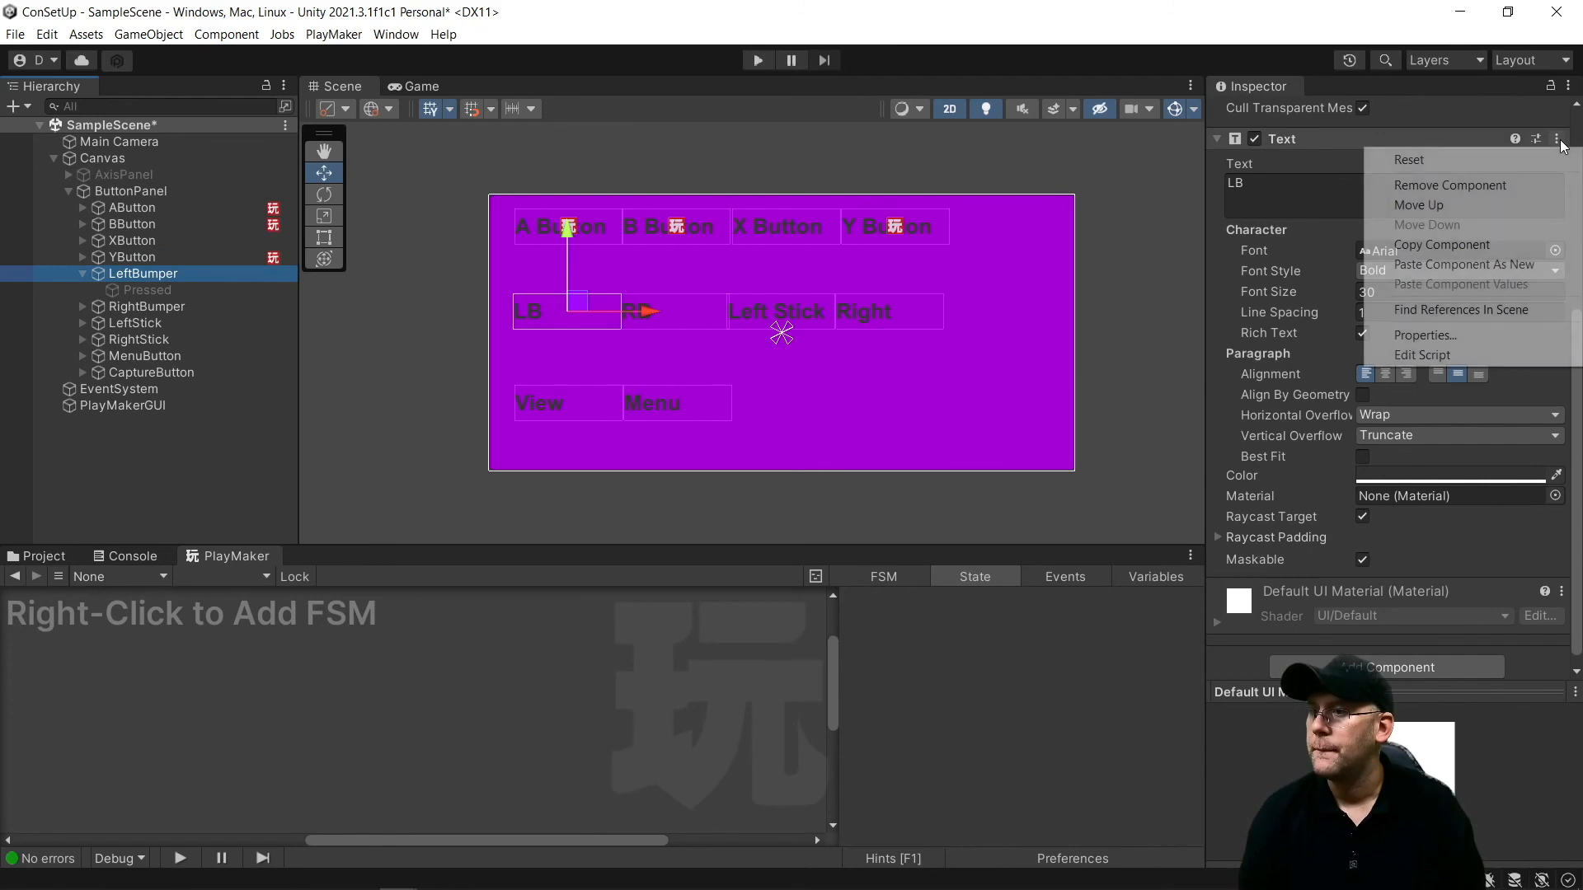
left_click(1476, 264)
Rename LeftBumper's PressX state to PressLB and set its Get Key Down key to Joystick Button 4
left_click(903, 601)
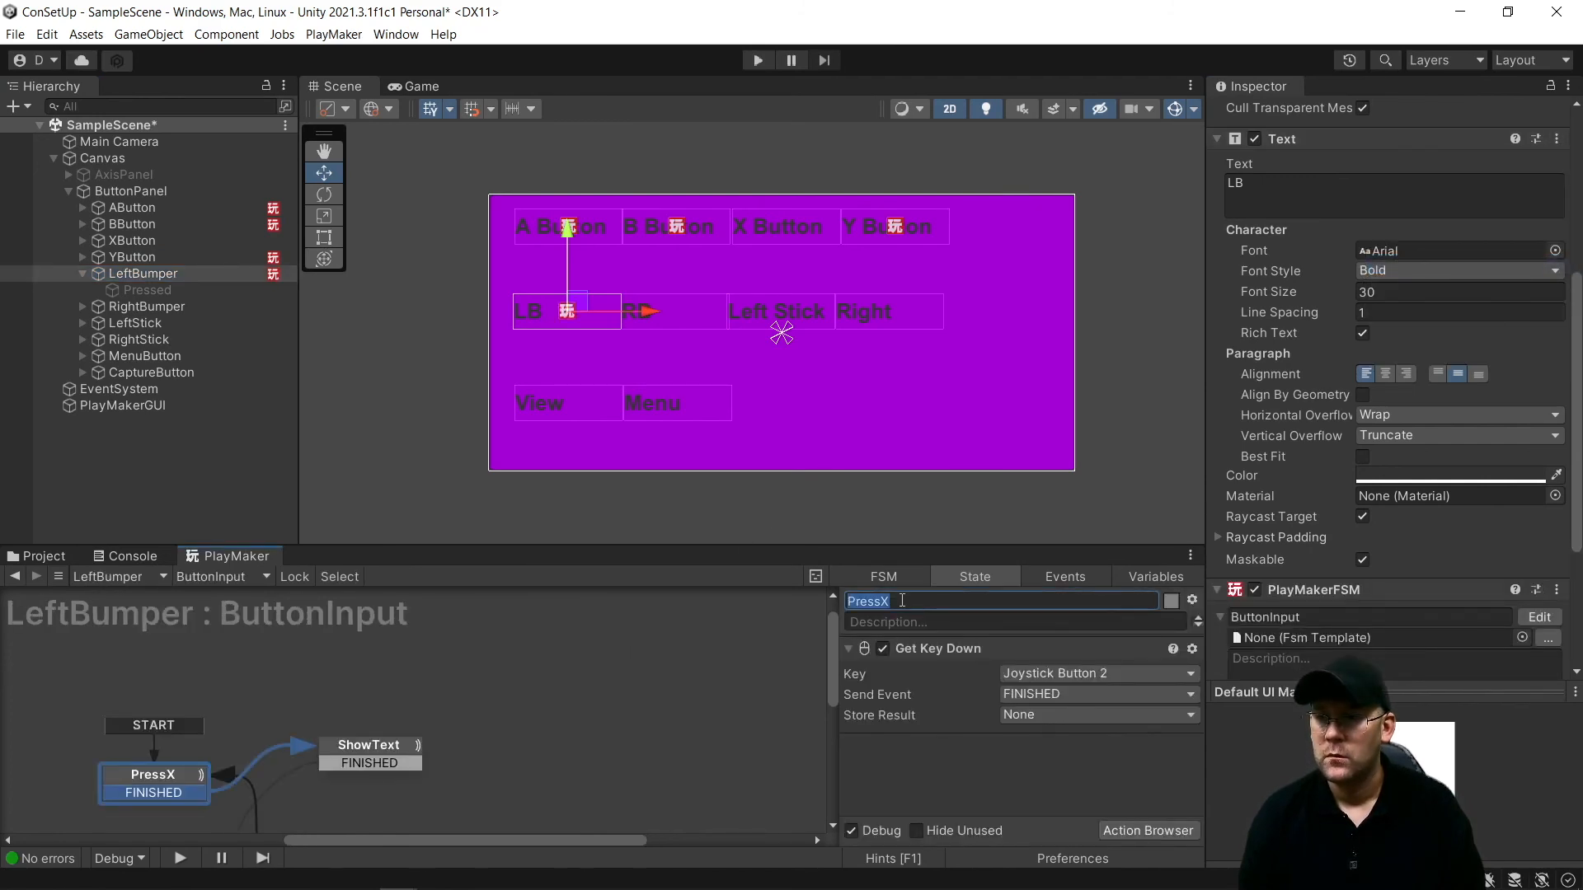
key("BackSpace")
type("LB")
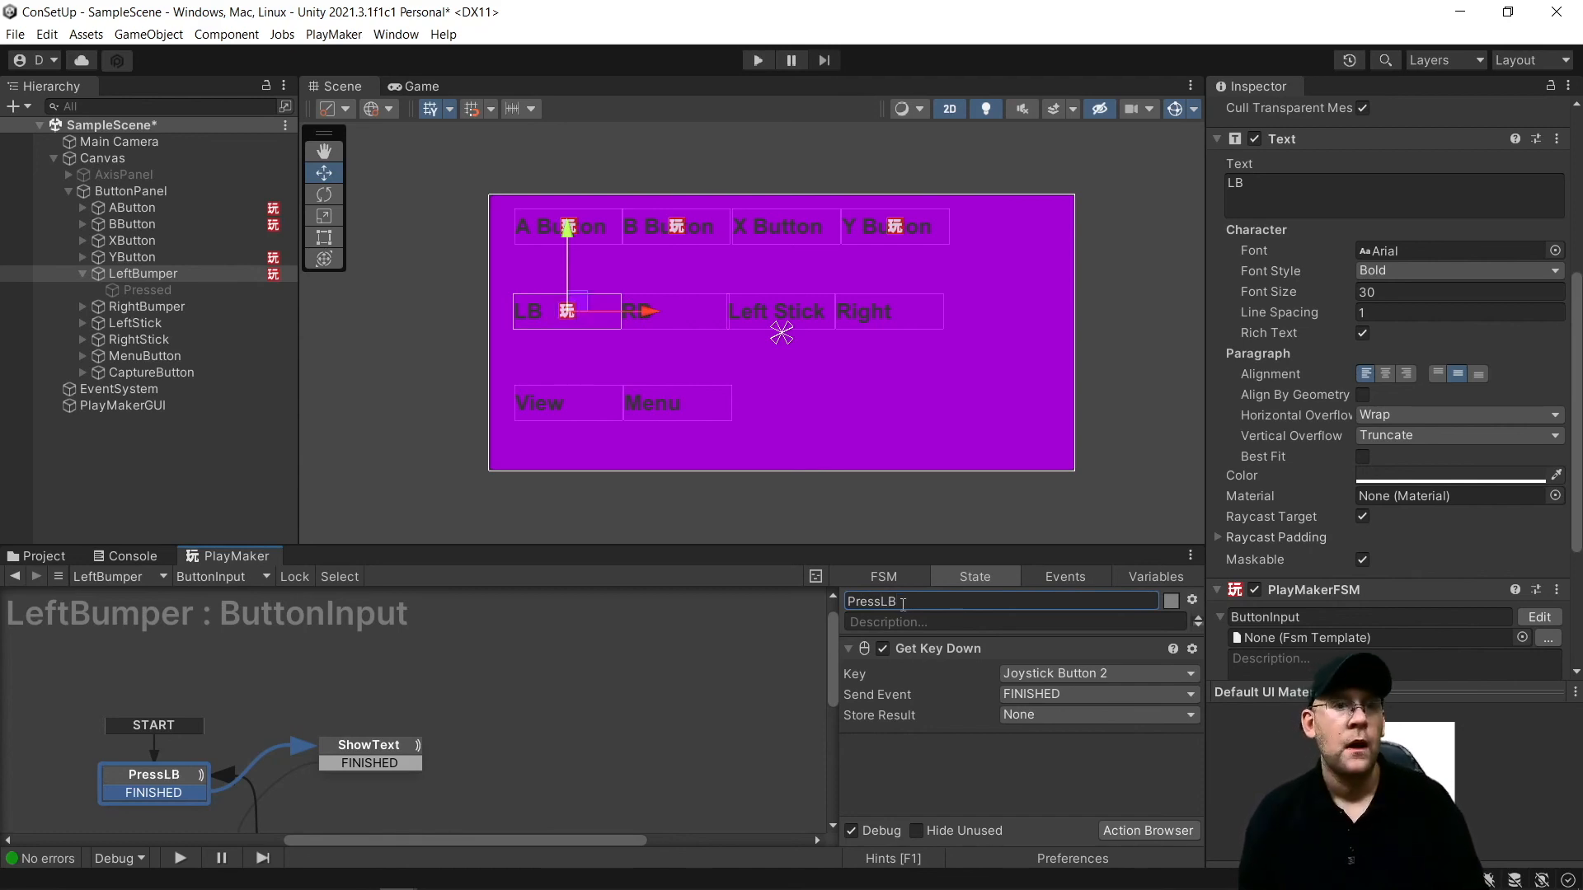
left_click(1040, 674)
scroll(1041, 676, "down", 20)
key("Down")
key("Down")
key("Down")
key("Return")
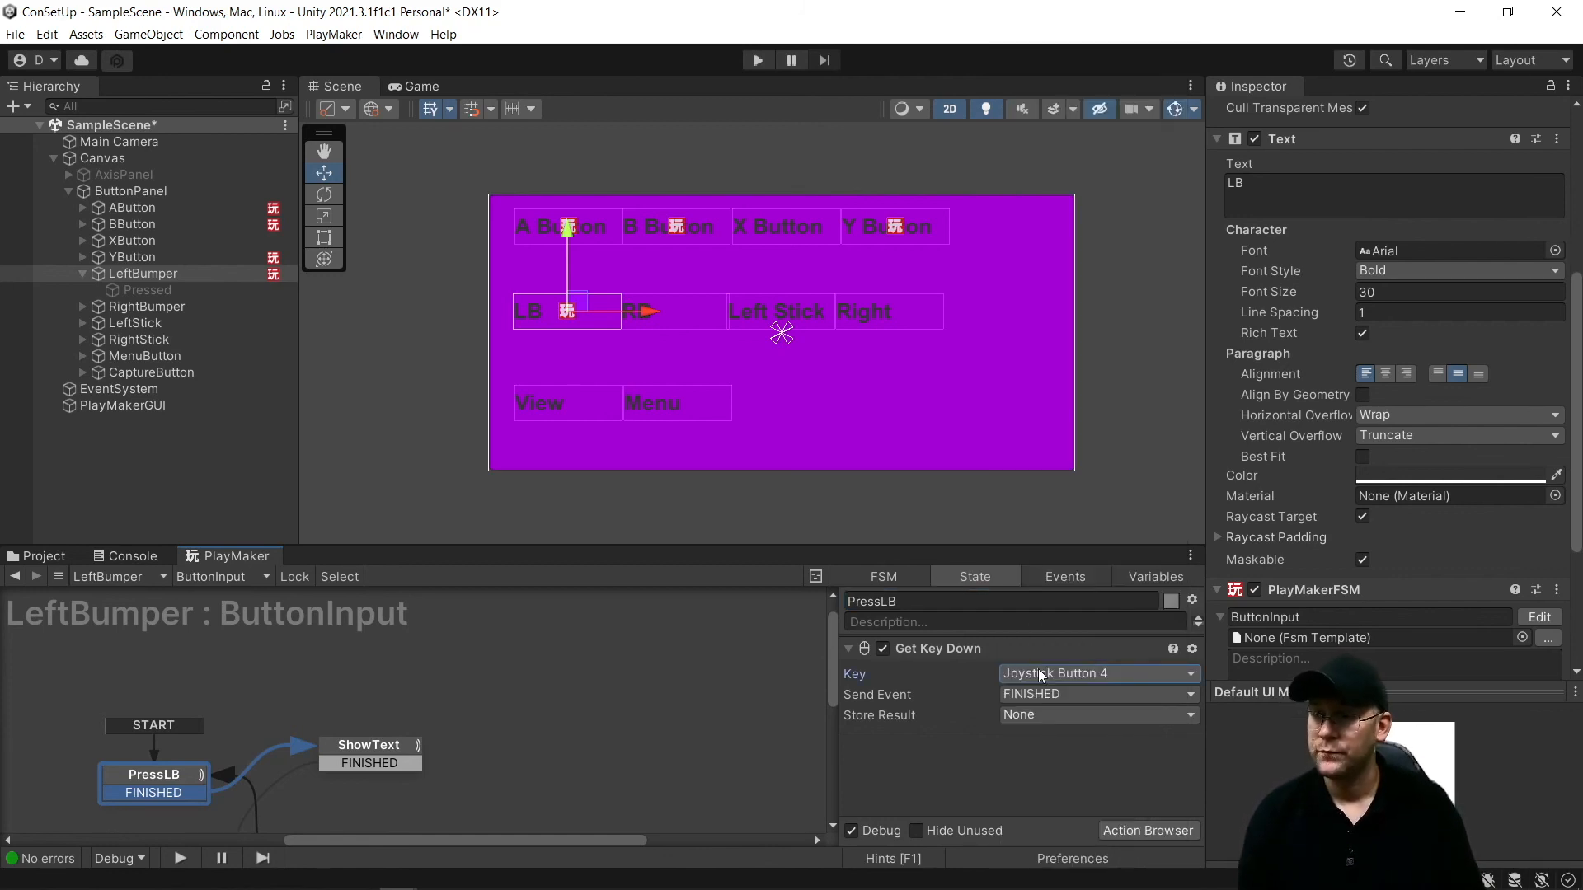
Assign LeftBumper's Pressed child to the Activate Game Object actions in the ShowText and TurnOff states
left_click(385, 750)
left_click_drag(149, 290, 1112, 702)
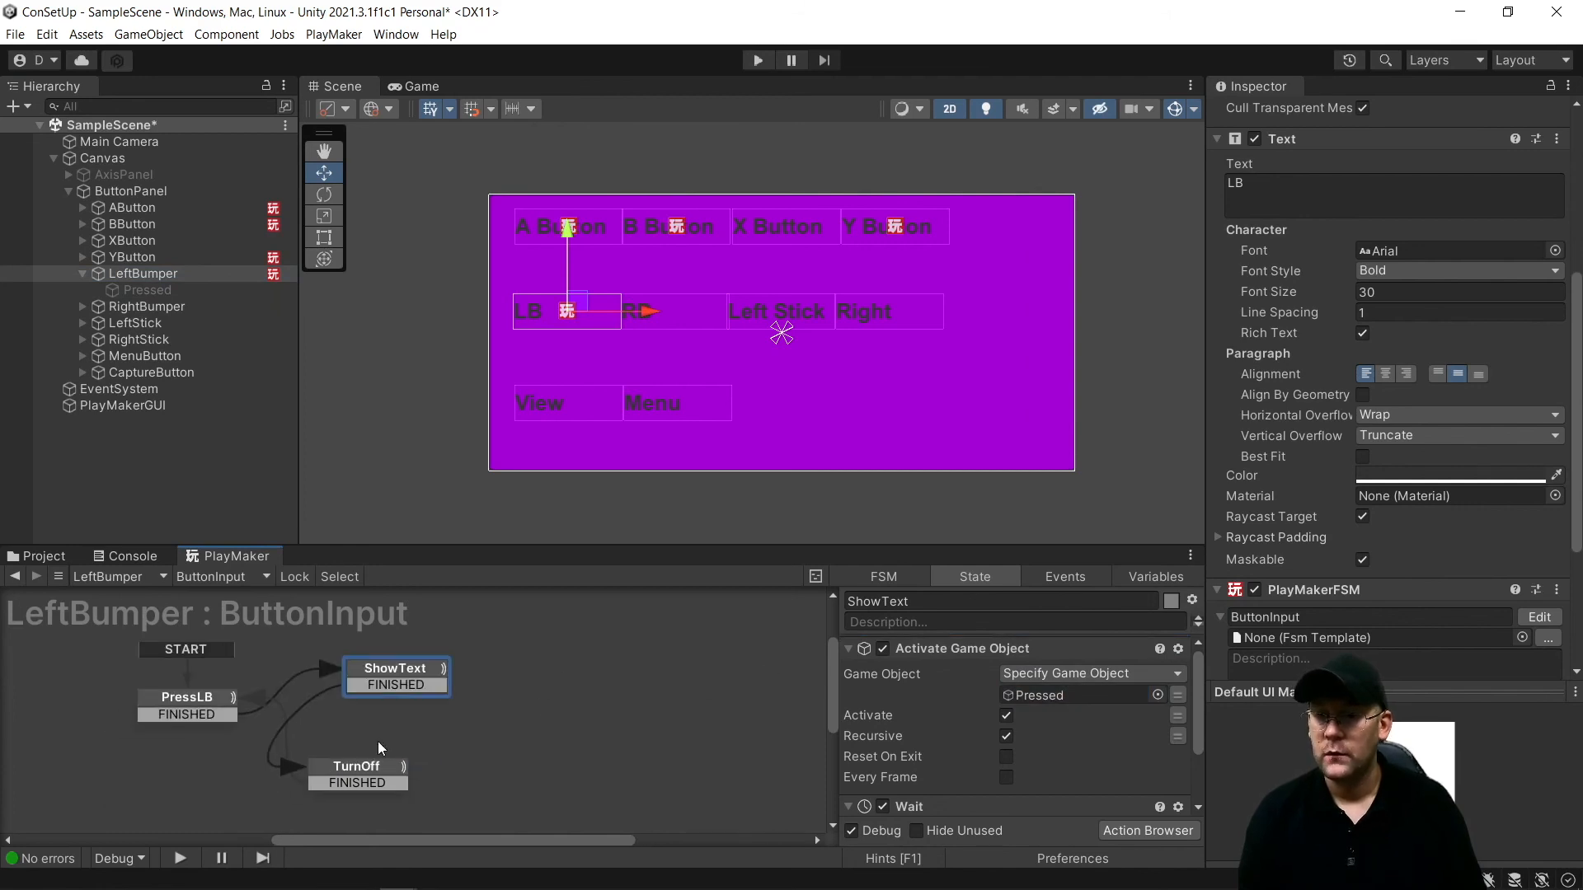
left_click_drag(149, 290, 1037, 696)
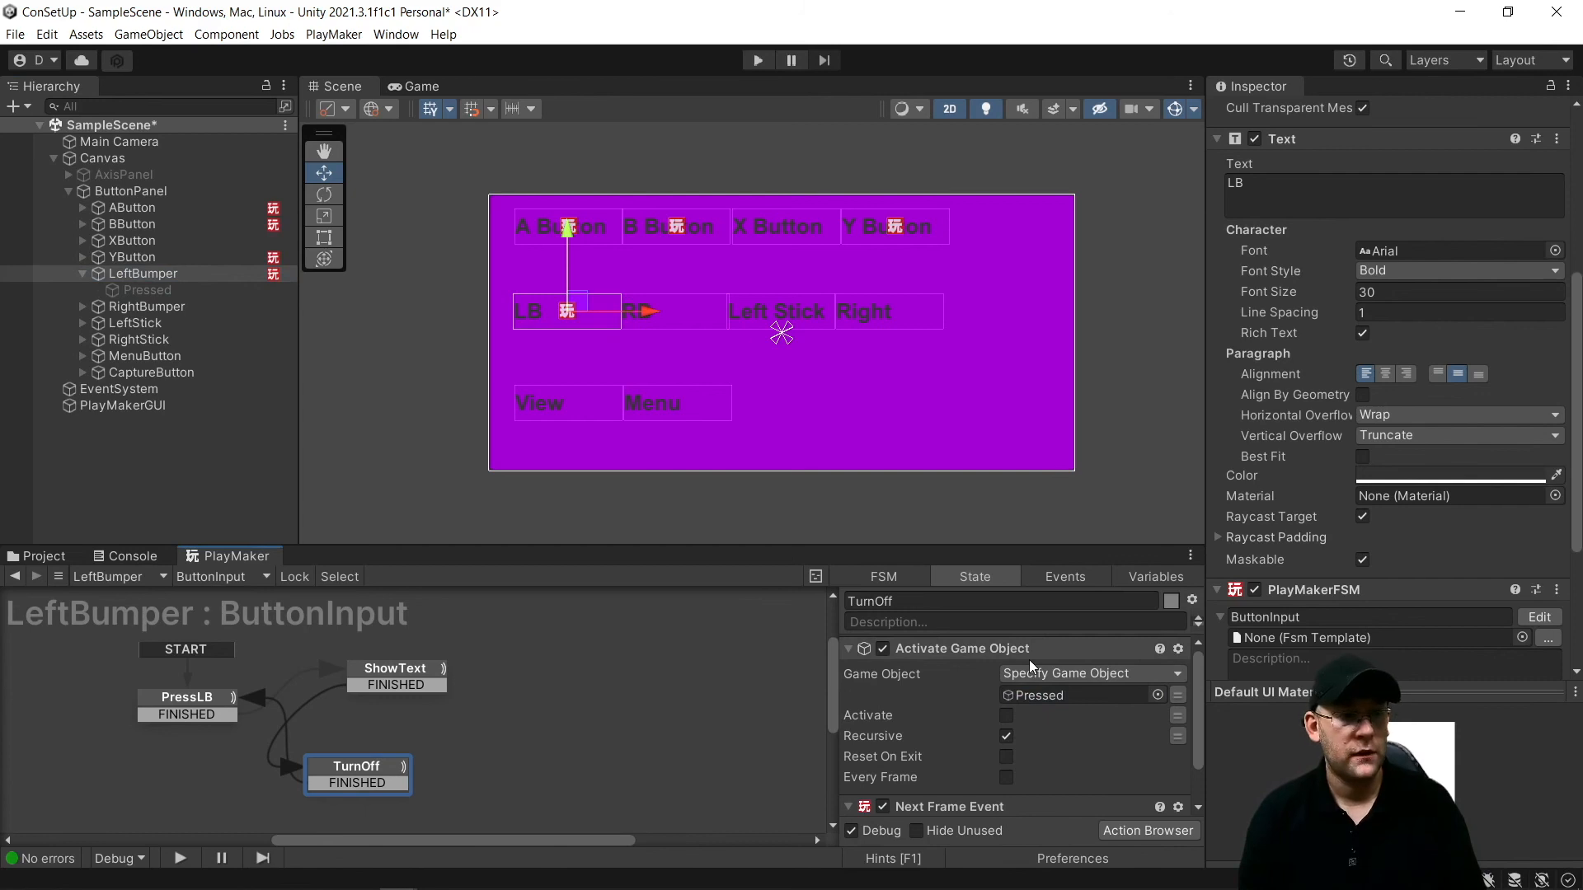
left_click(81, 274)
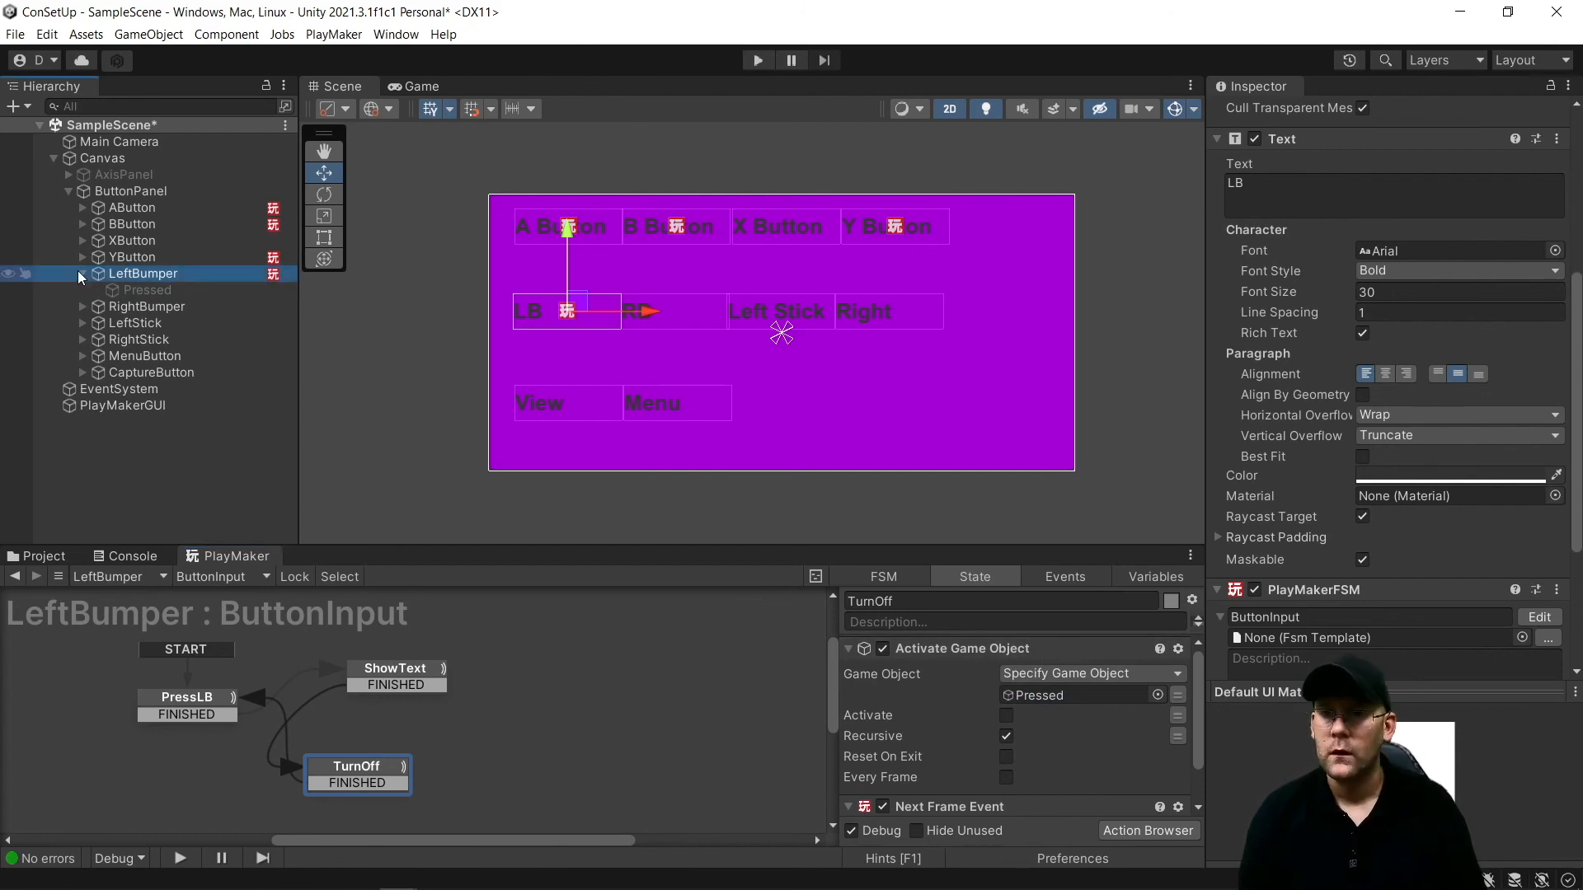
Check the X, Y and B button objects for their ButtonInput FSMs and the joystick keys their press states use
left_click(90, 291)
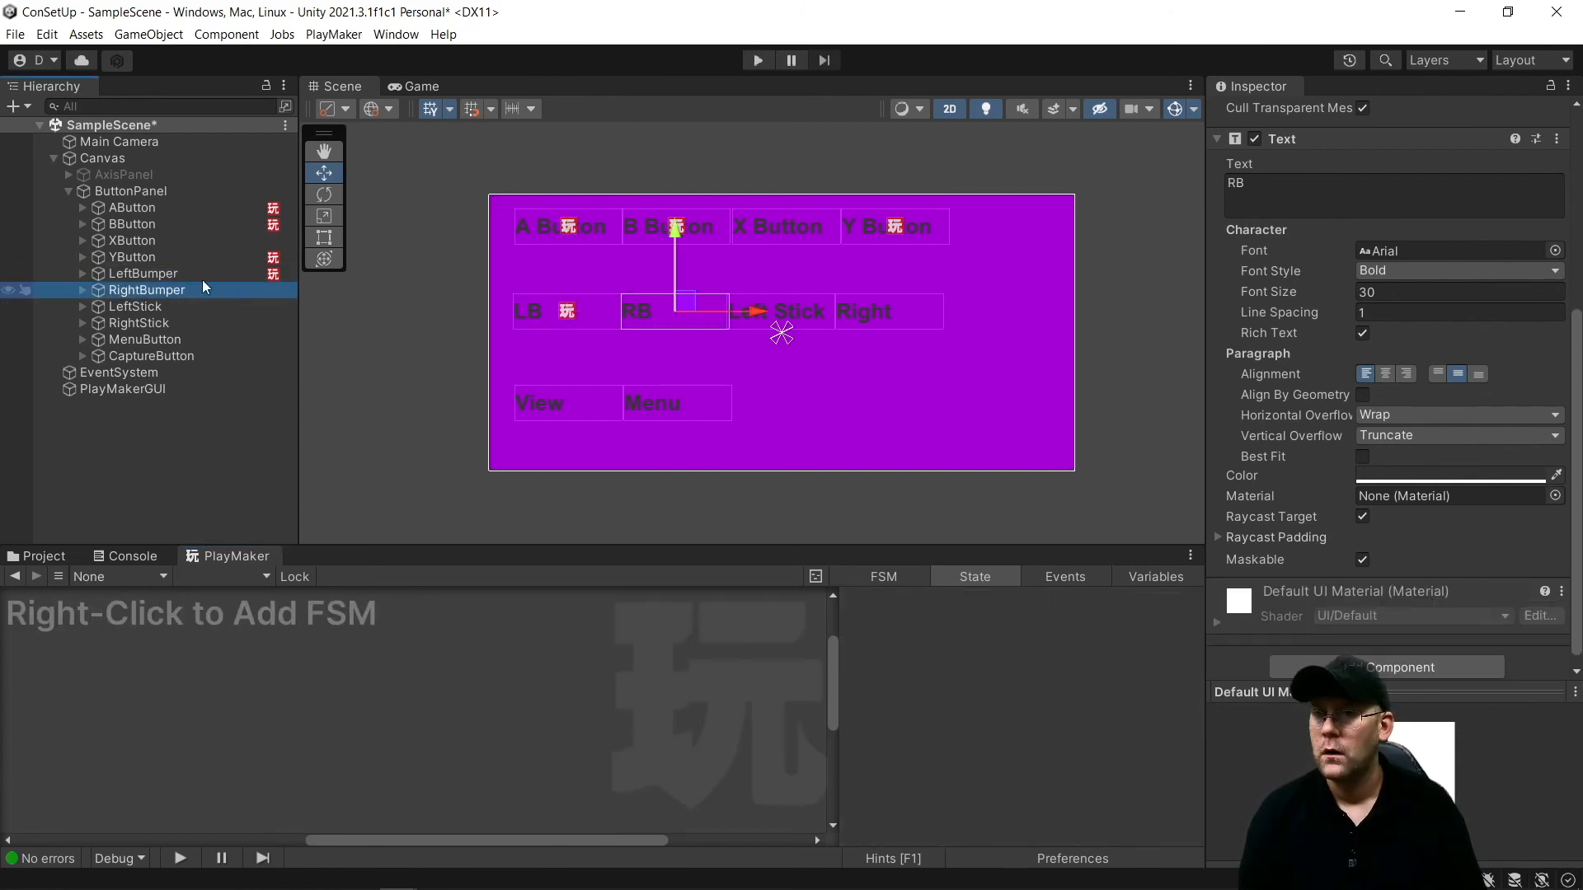
left_click(168, 247)
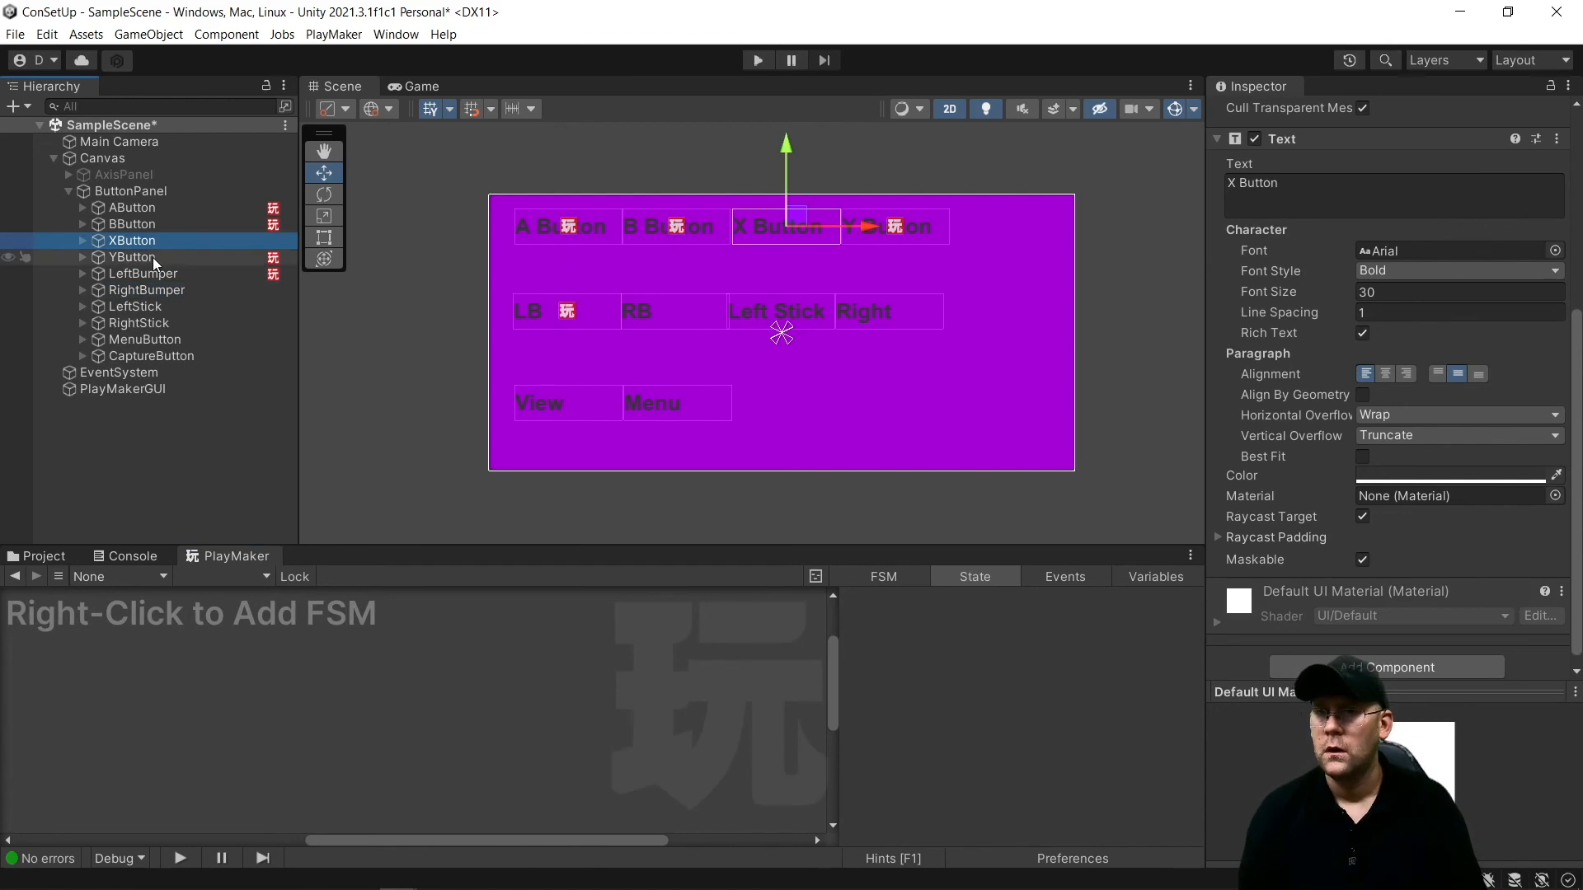
left_click(152, 257)
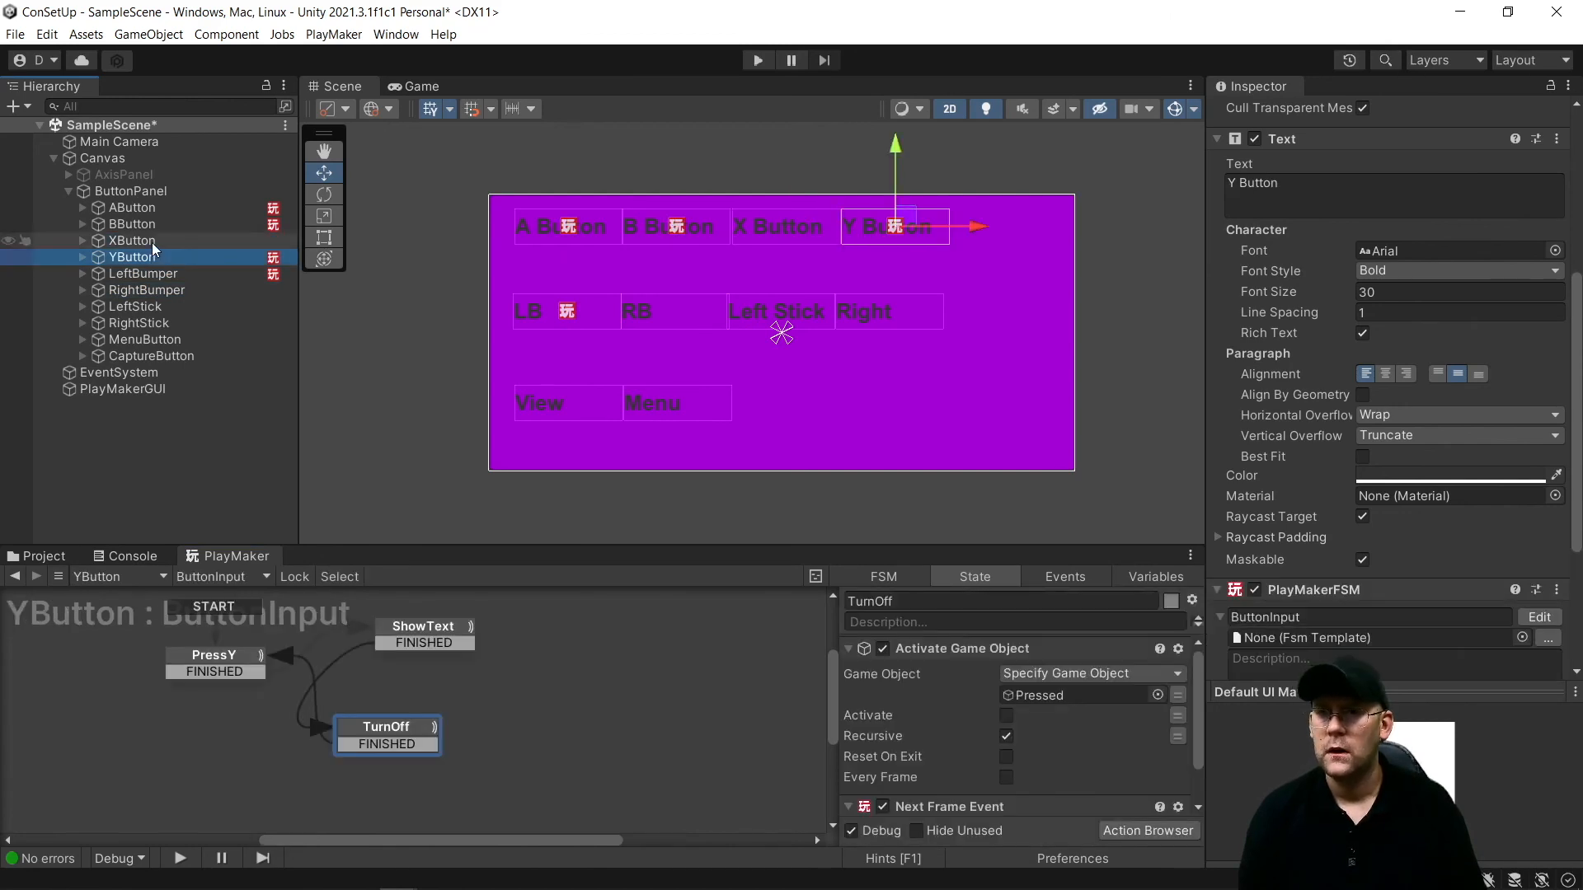
left_click(144, 239)
key("Up")
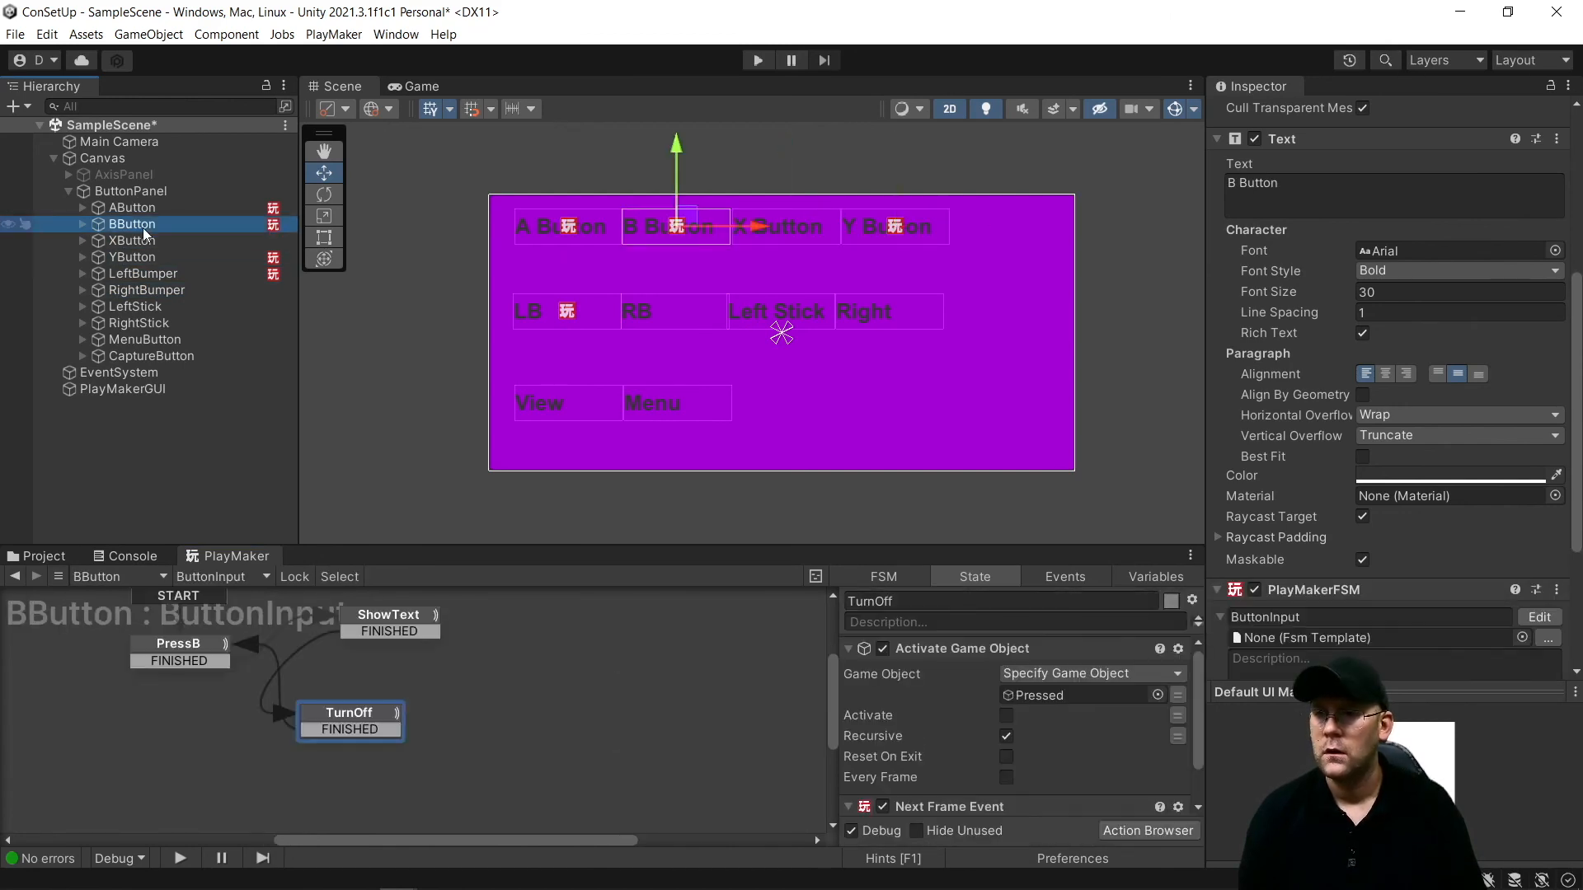
left_click(158, 648)
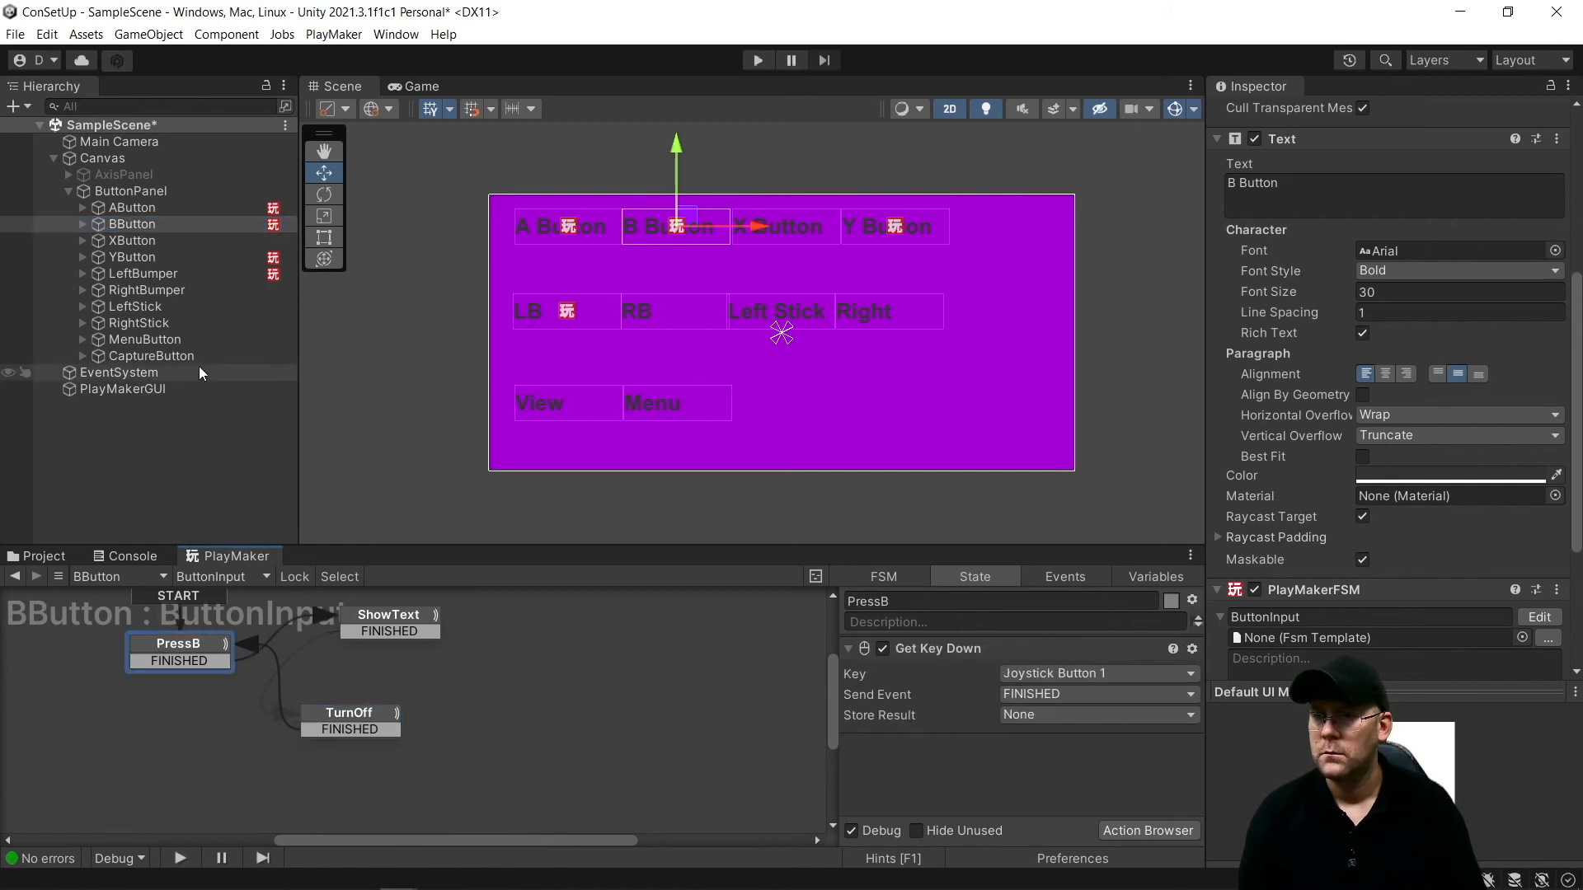
left_click(167, 258)
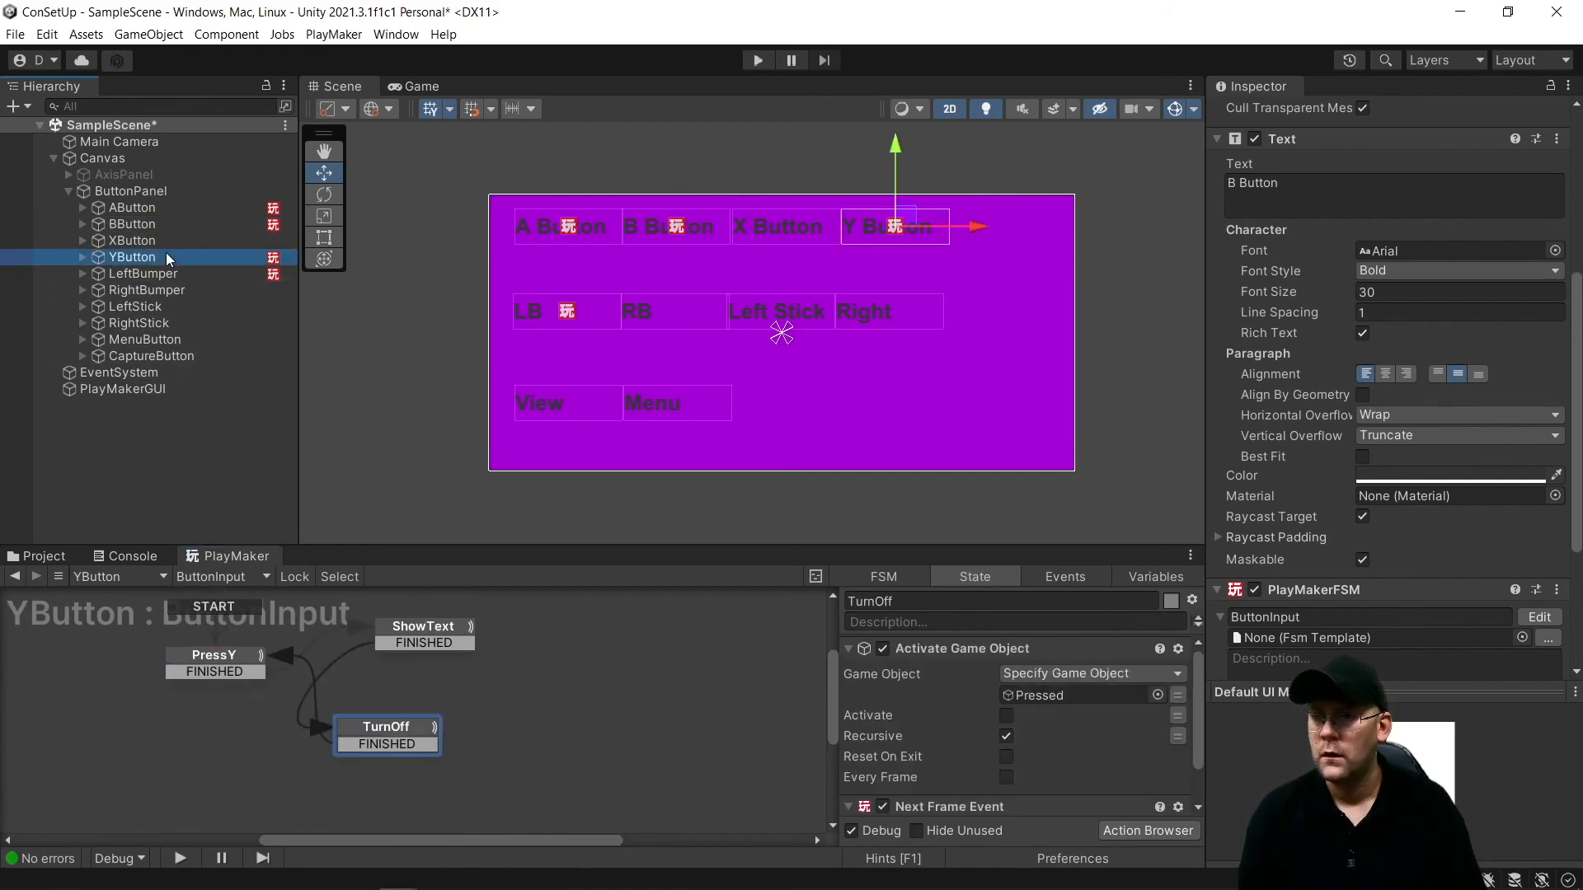
left_click(240, 660)
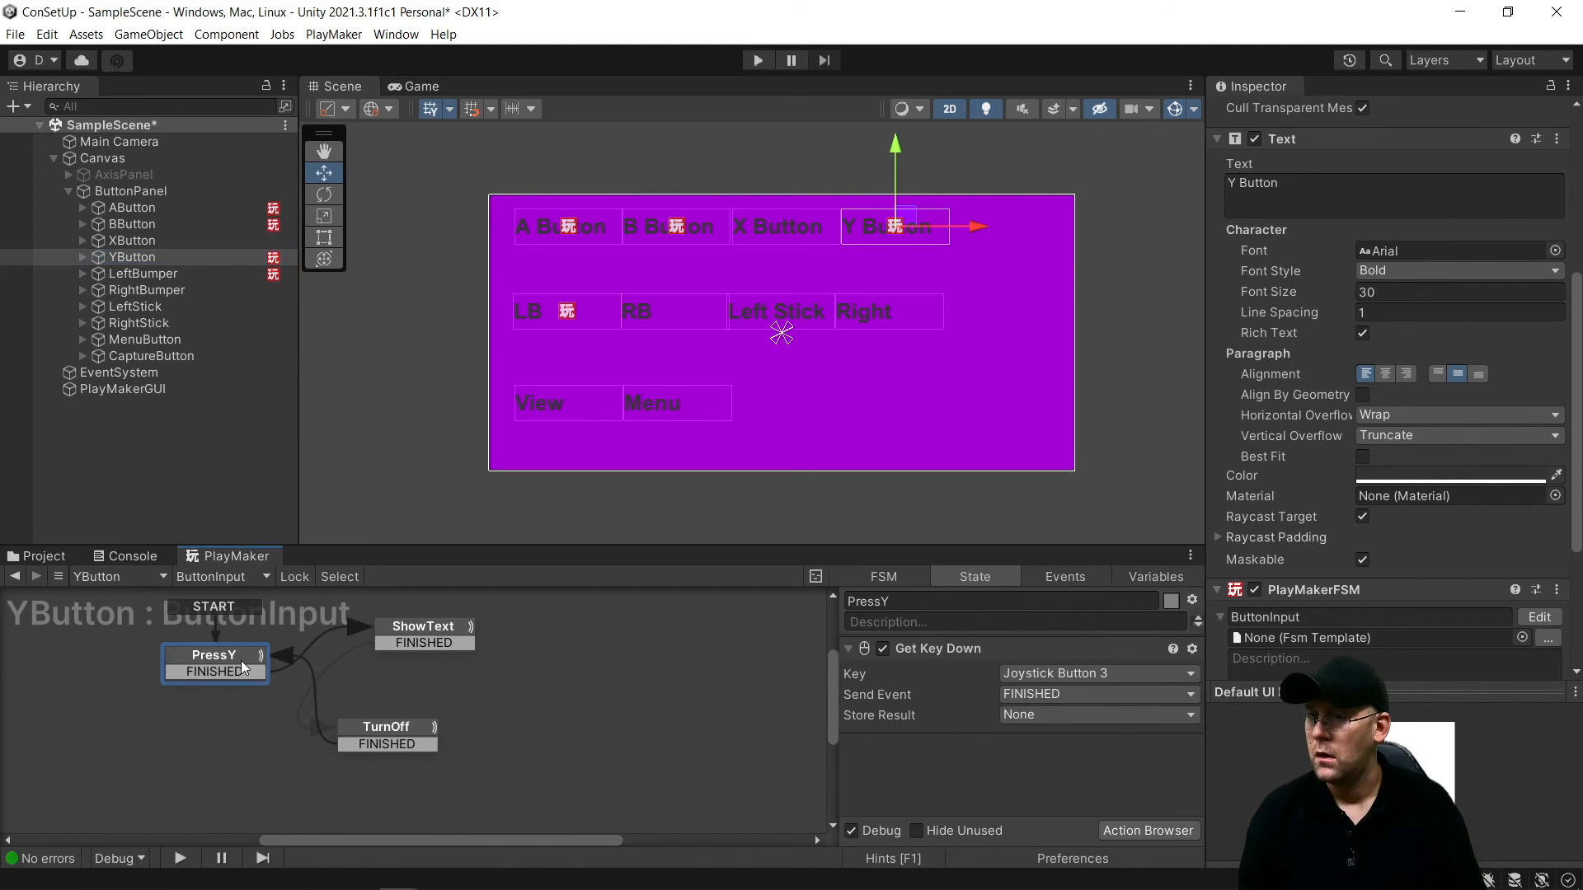
Paste the copied ButtonInput FSM as a new component on XButton
left_click(755, 239)
left_click(1557, 139)
left_click(1457, 264)
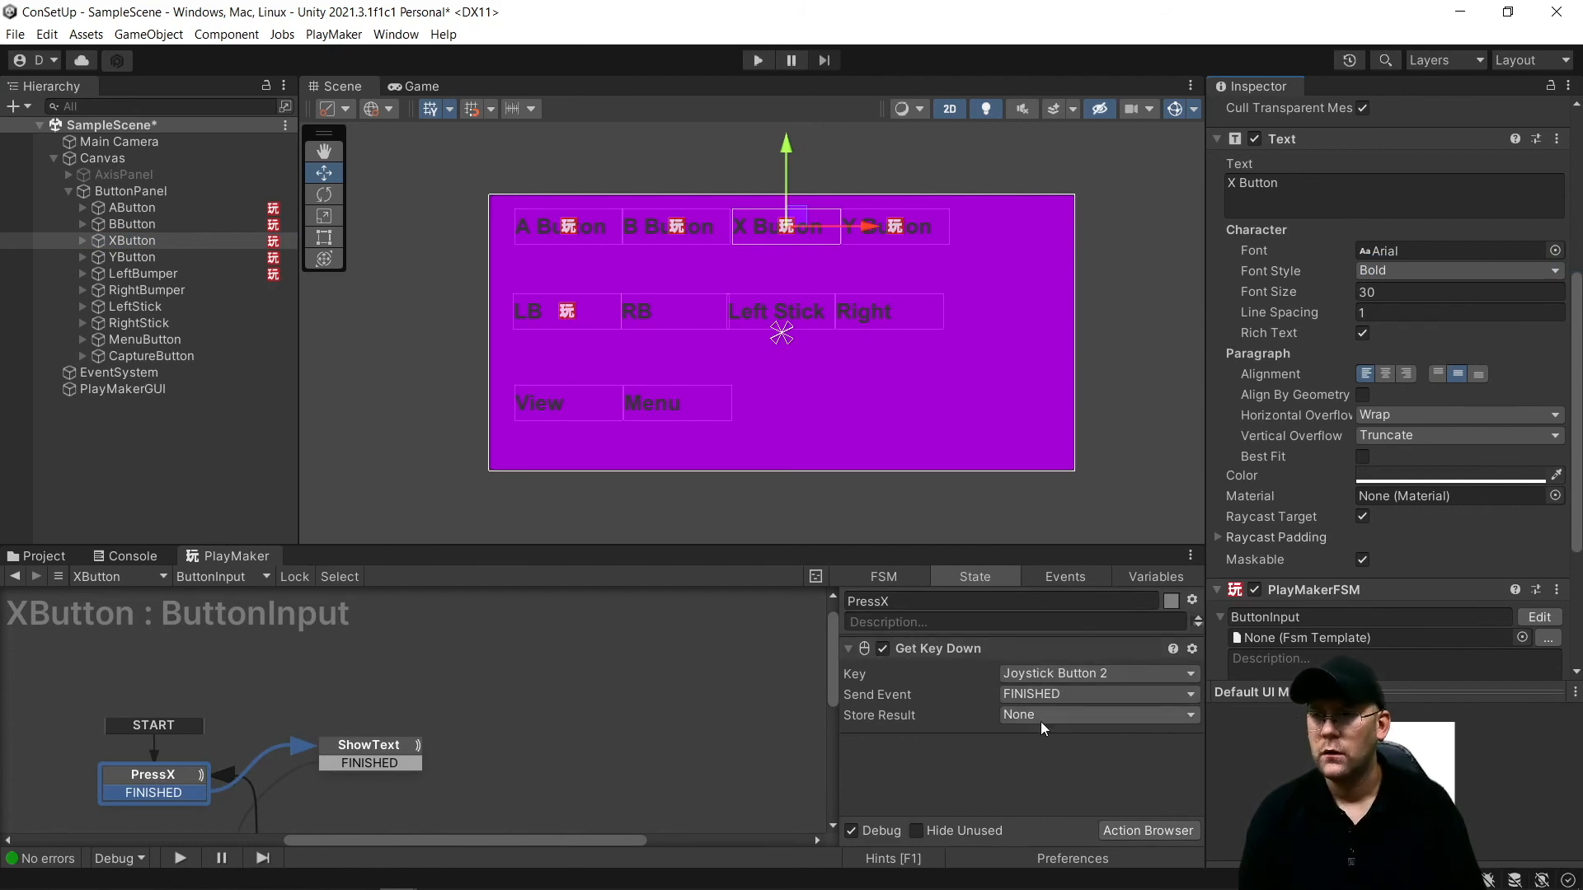
Assign XButton's Pressed child to the Activate Game Object actions in the ShowText and TurnOff states of its own FSM
left_click(369, 746)
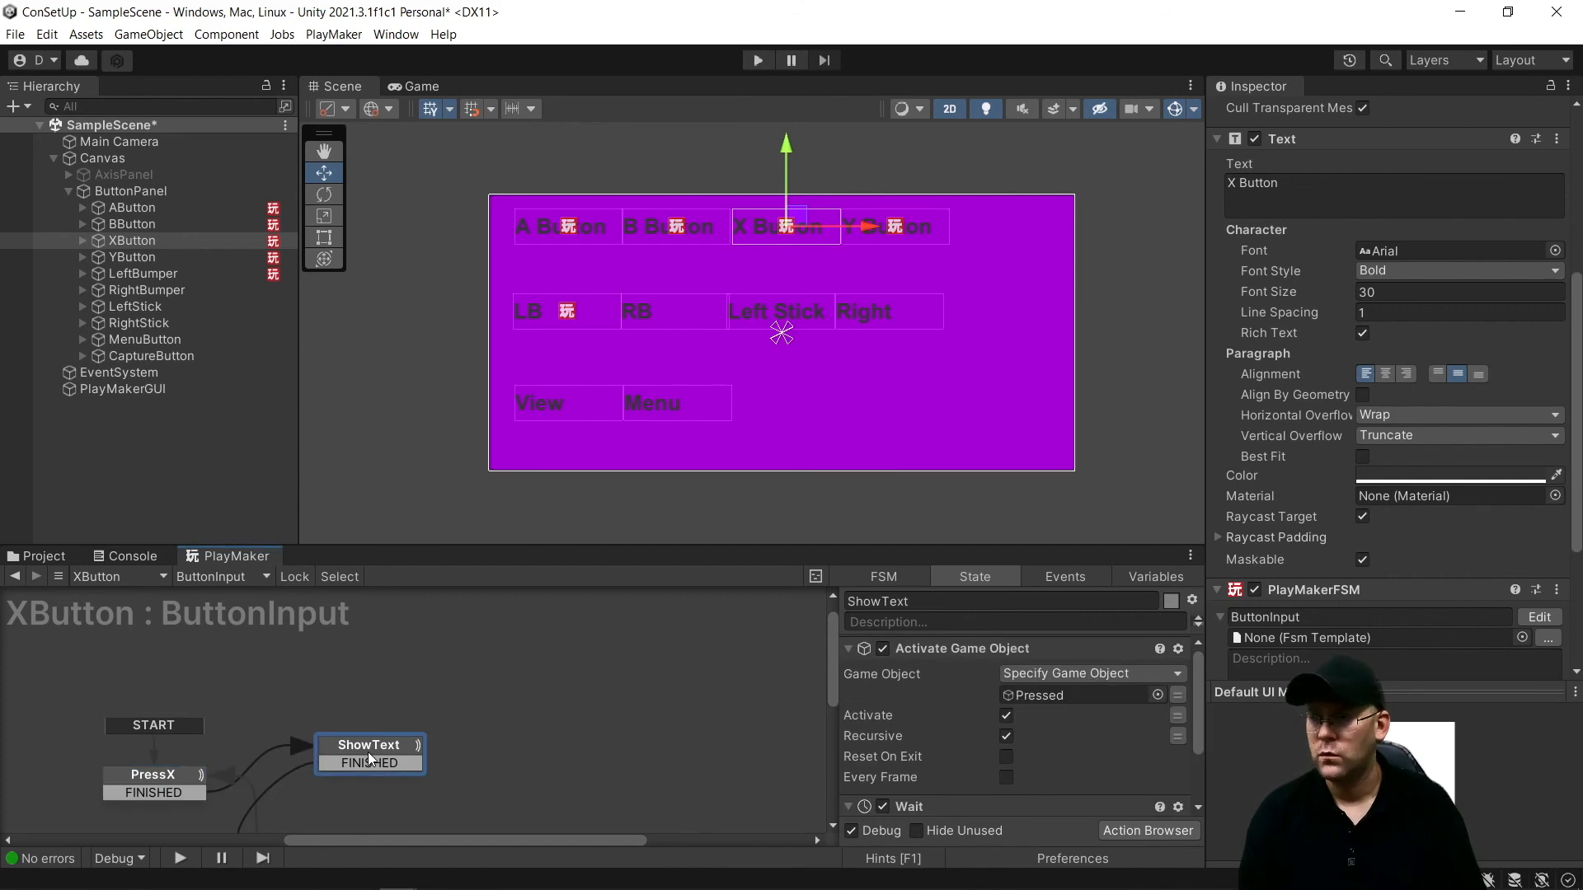
left_click(83, 240)
left_click_drag(142, 257, 1086, 700)
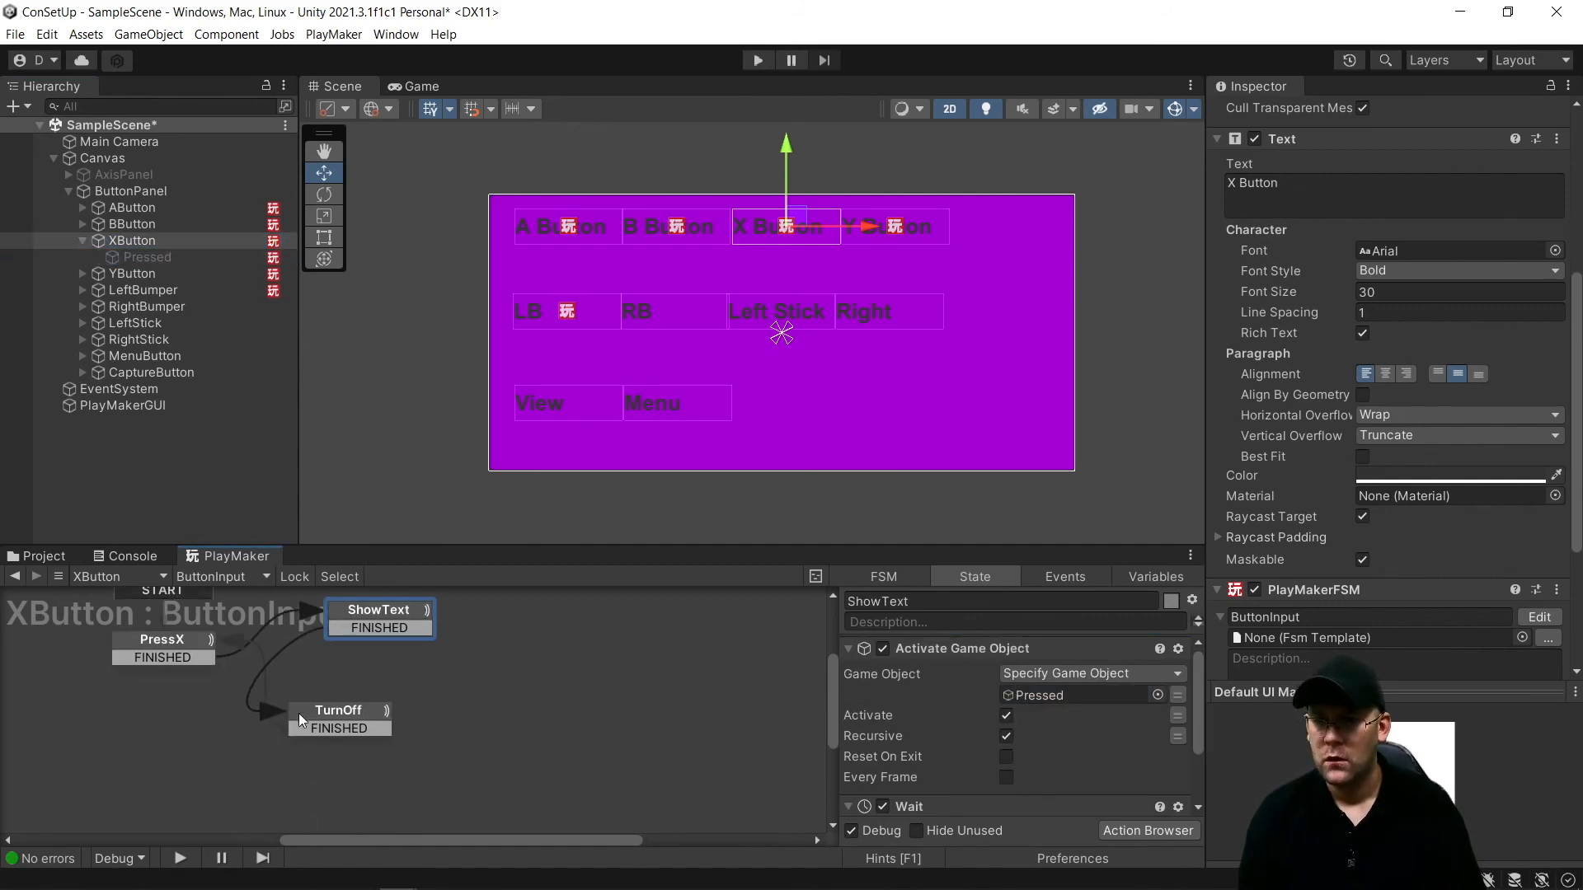
left_click(298, 714)
left_click_drag(152, 258, 1054, 697)
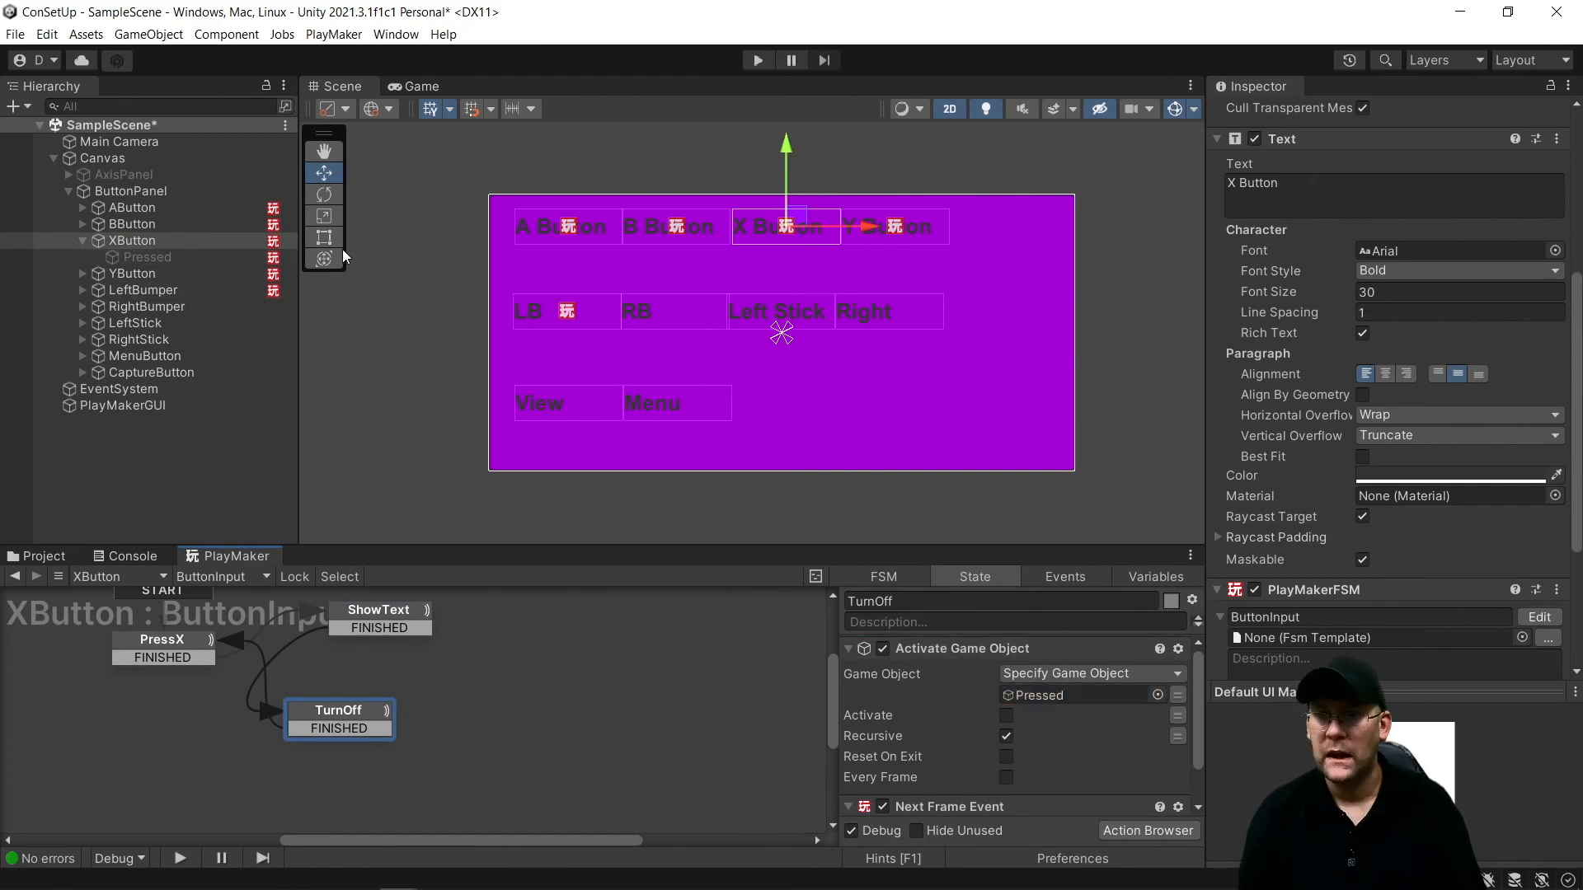
left_click(79, 240)
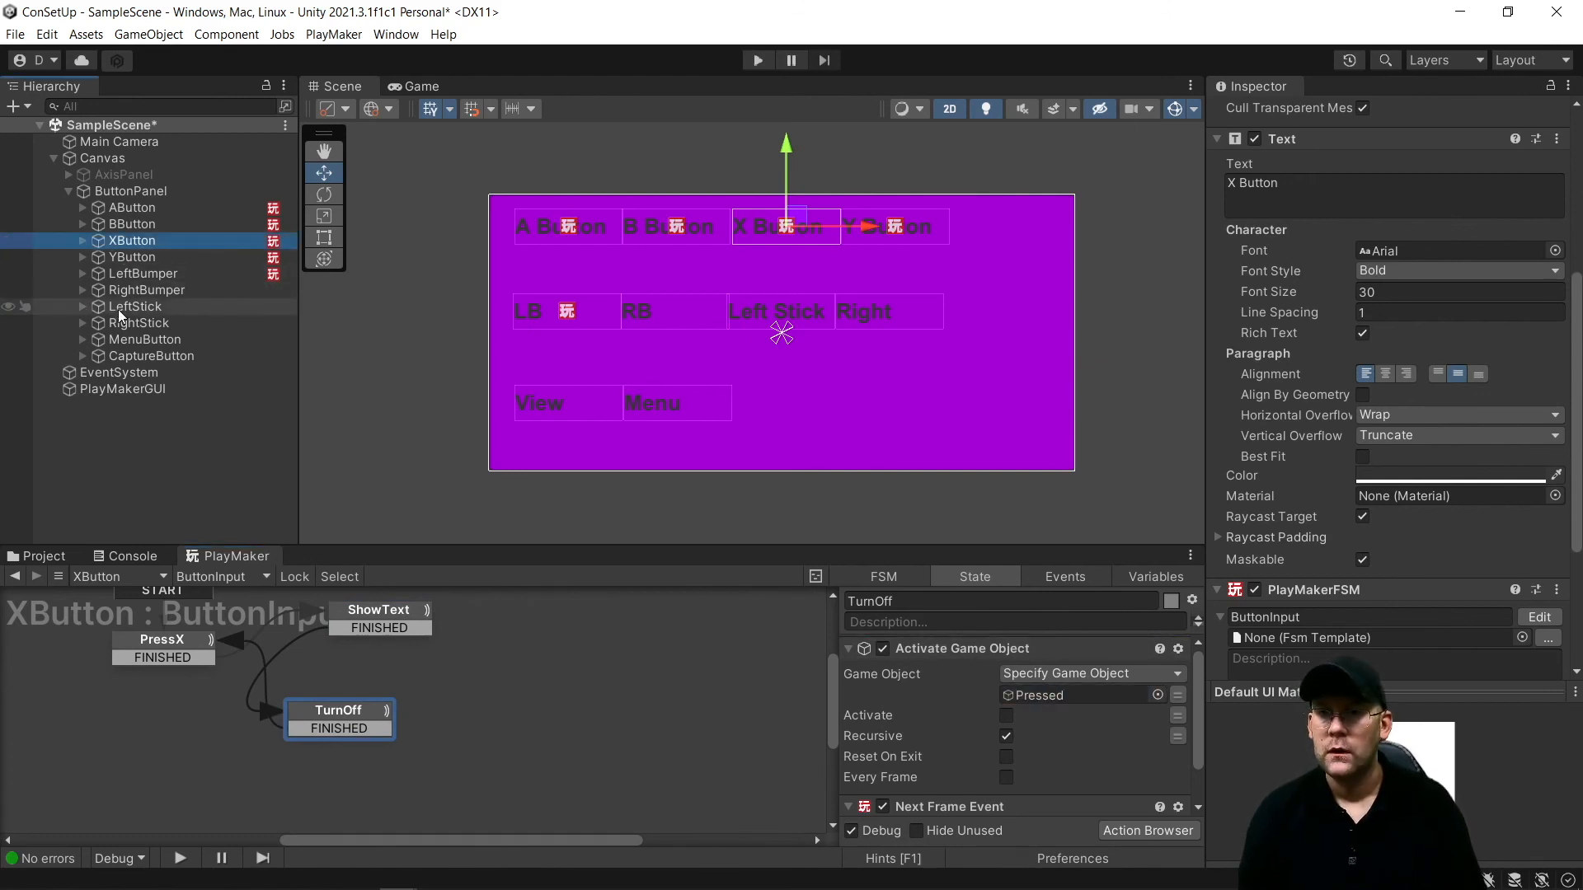
Paste the copied ButtonInput FSM as a new component on RightBumper
left_click(120, 309)
left_click(136, 290)
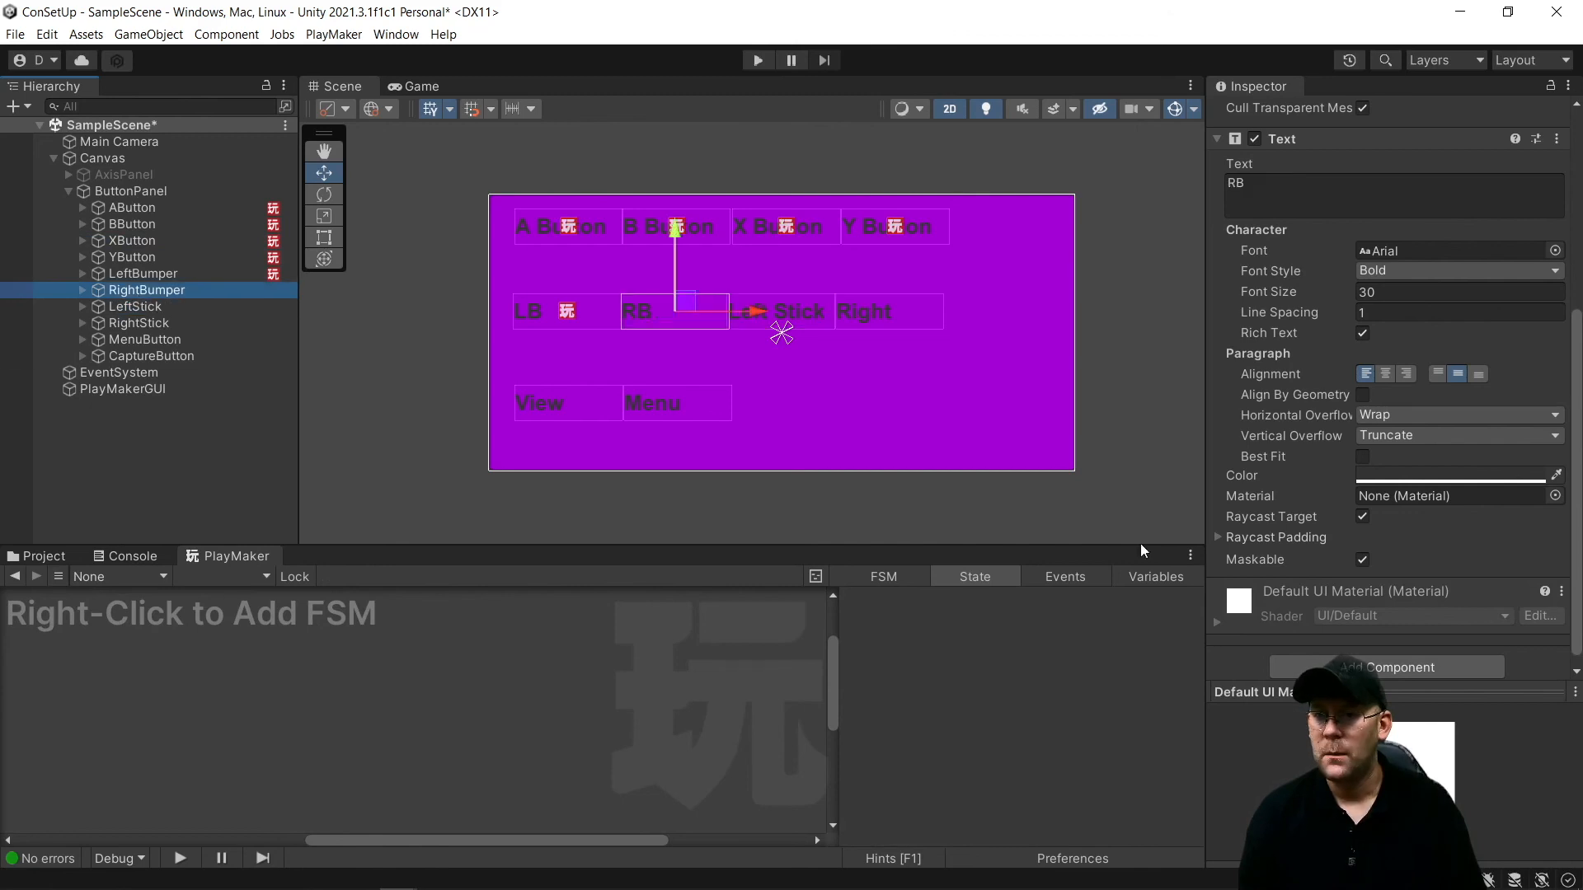
left_click(1557, 139)
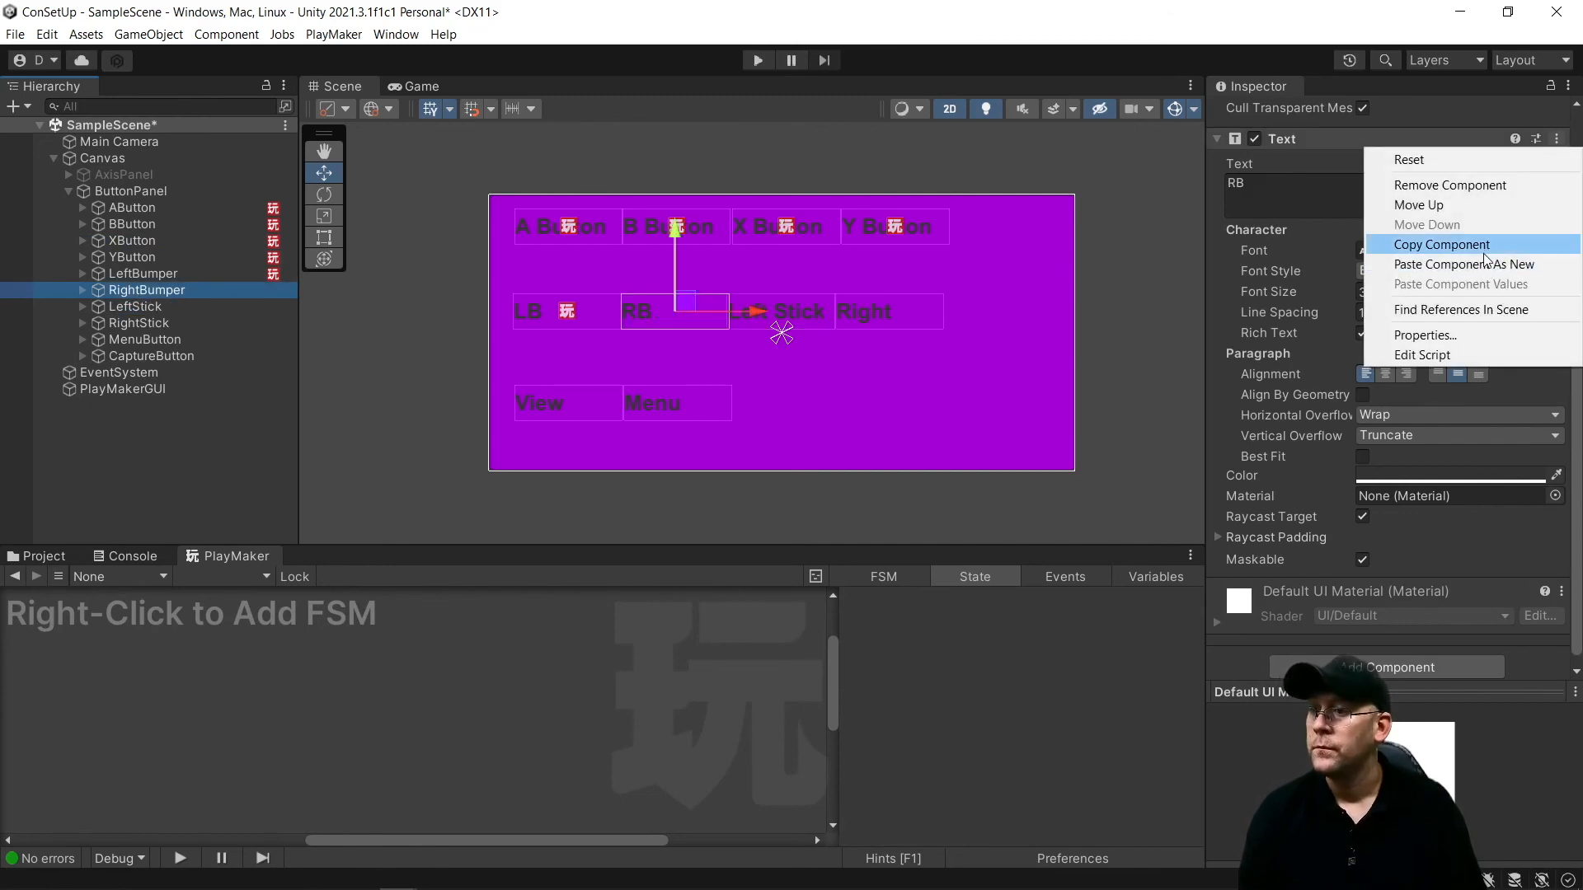
left_click(1487, 266)
Rename RightBumper's PressX state to PressRB and set its Get Key Down key to Joystick Button 5
left_click(922, 600)
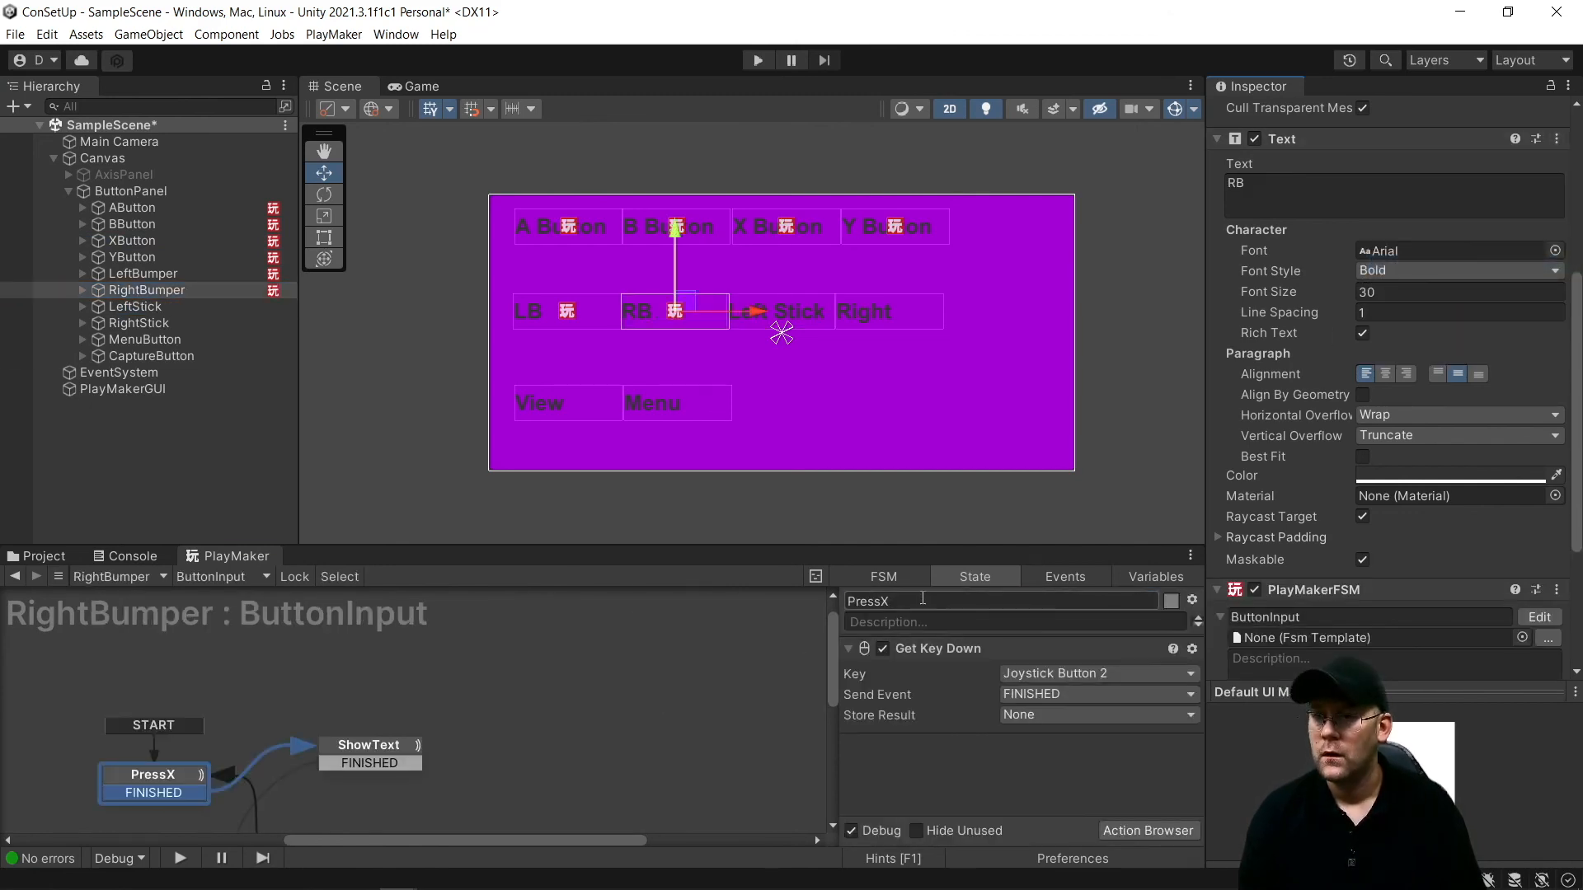
key("BackSpace")
type("RB")
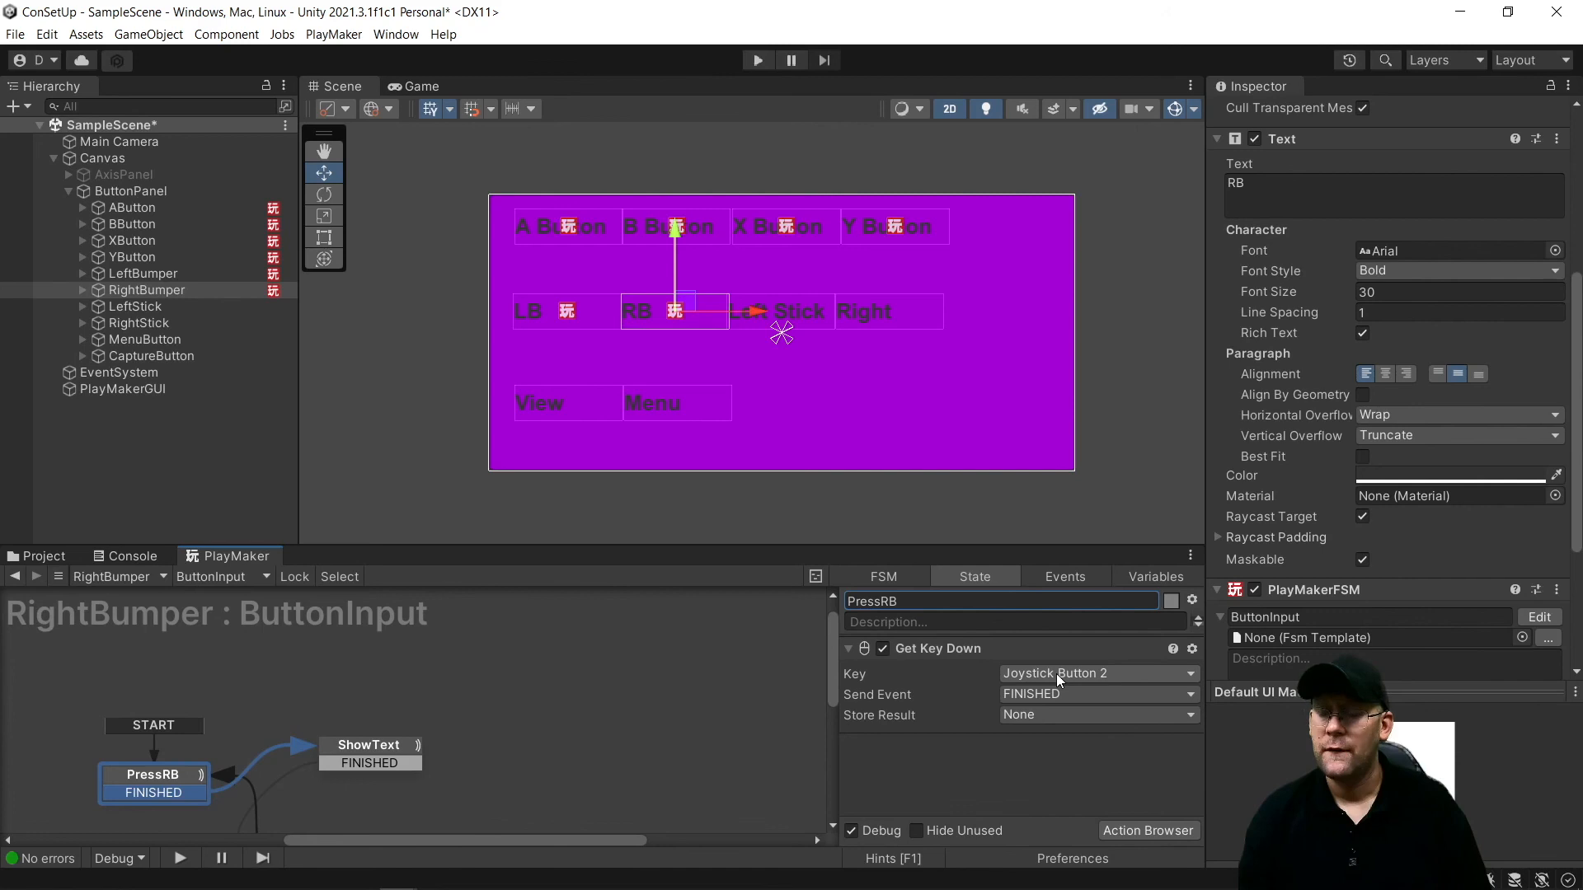
left_click(1056, 674)
scroll(1058, 680, "down", 15)
scroll(1059, 681, "down", 5)
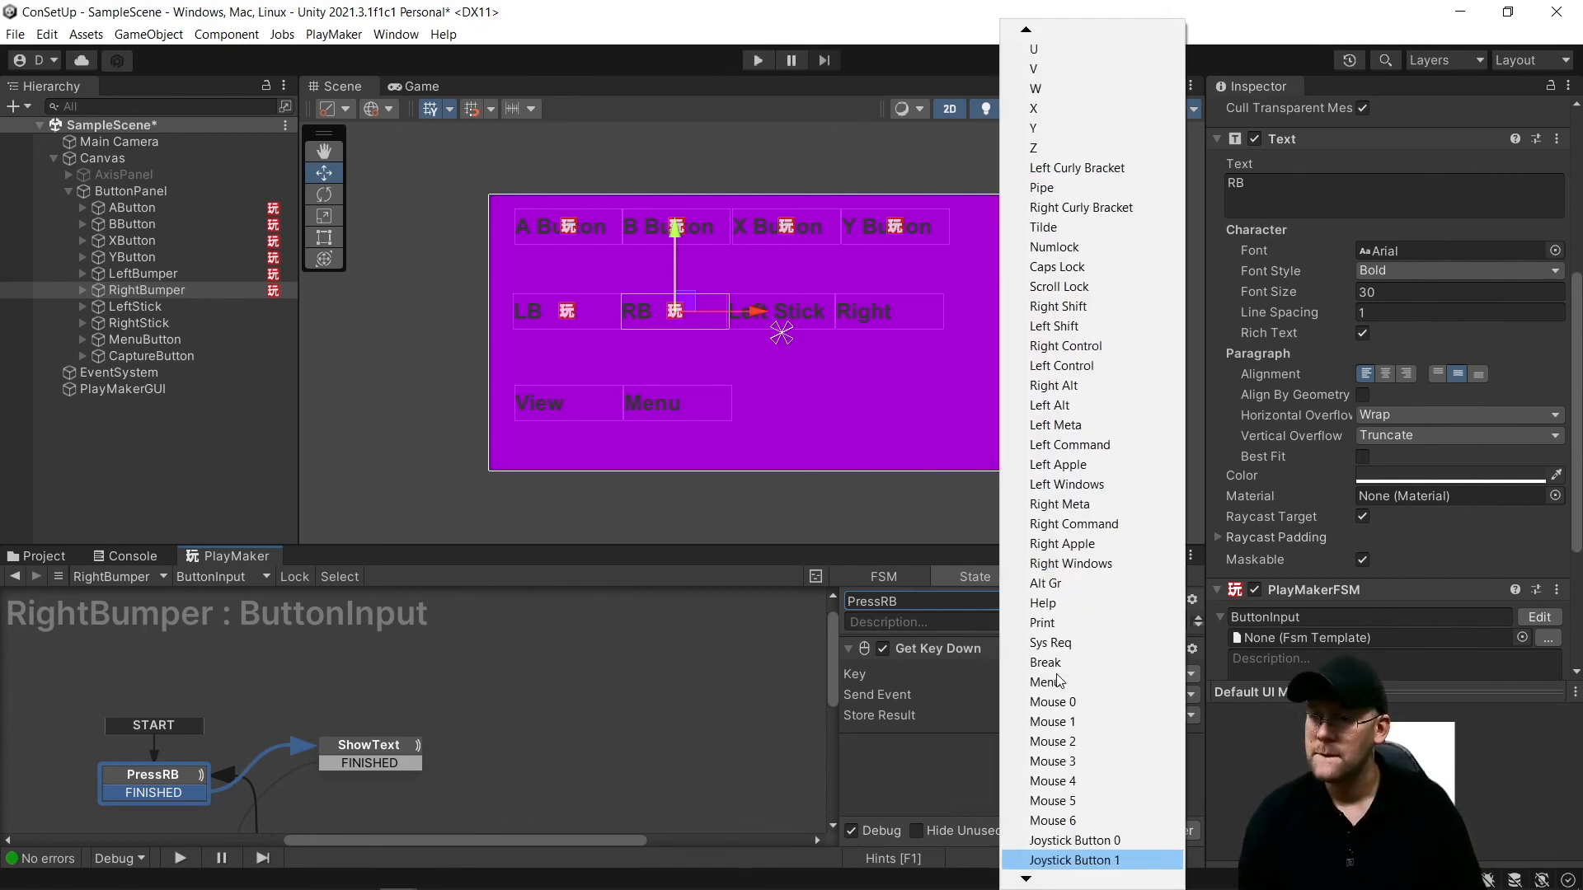
key("Return")
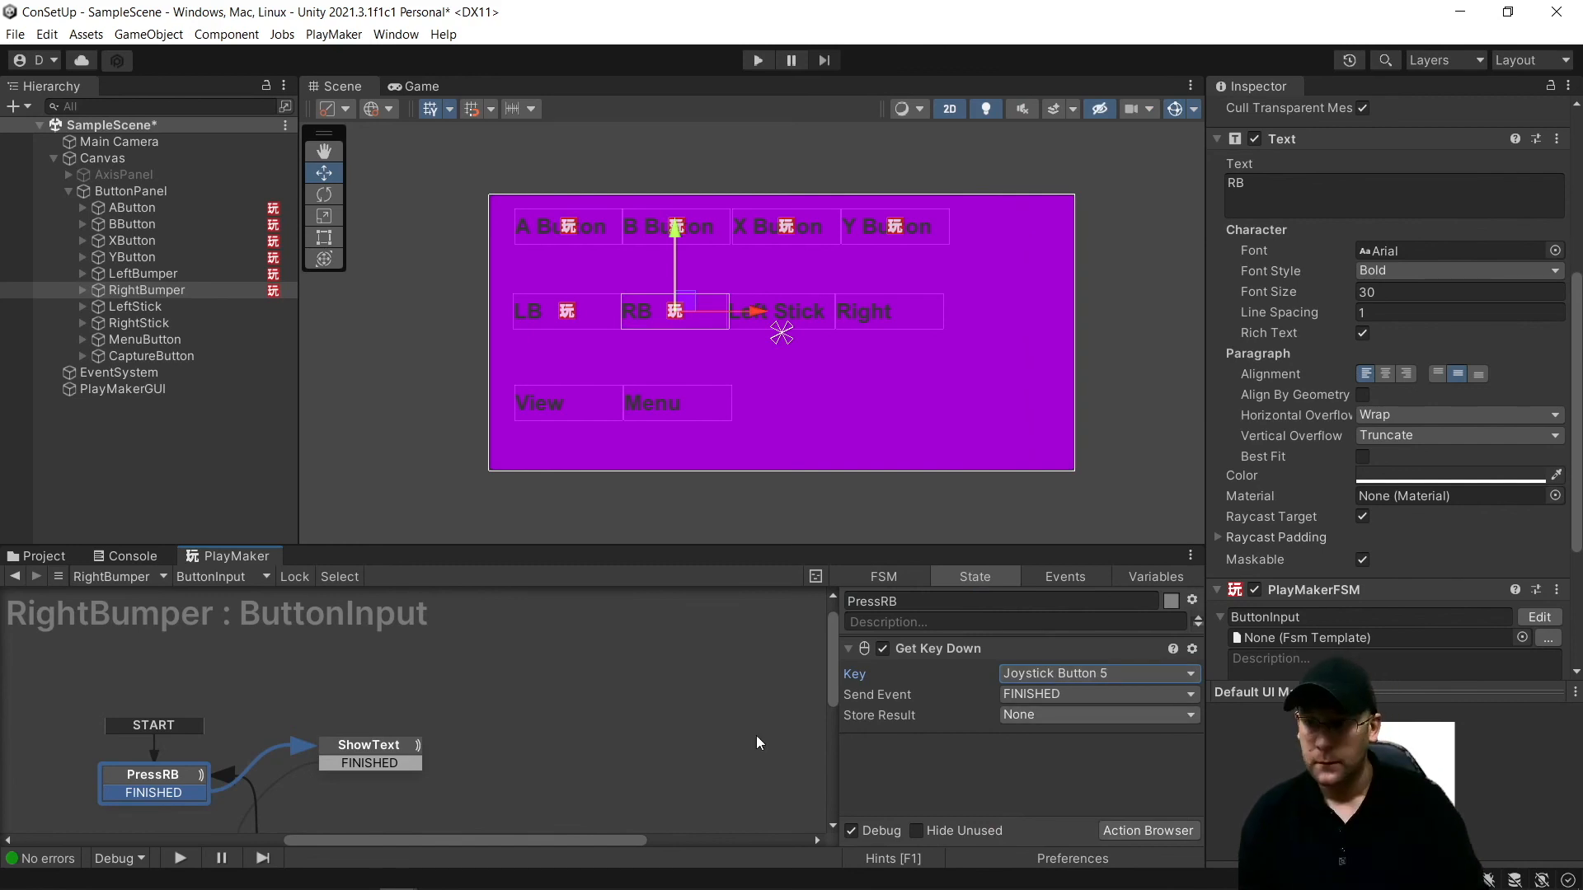
Assign RightBumper's Pressed child to the Activate Game Object actions in the ShowText and TurnOff states of its own FSM
left_click(369, 746)
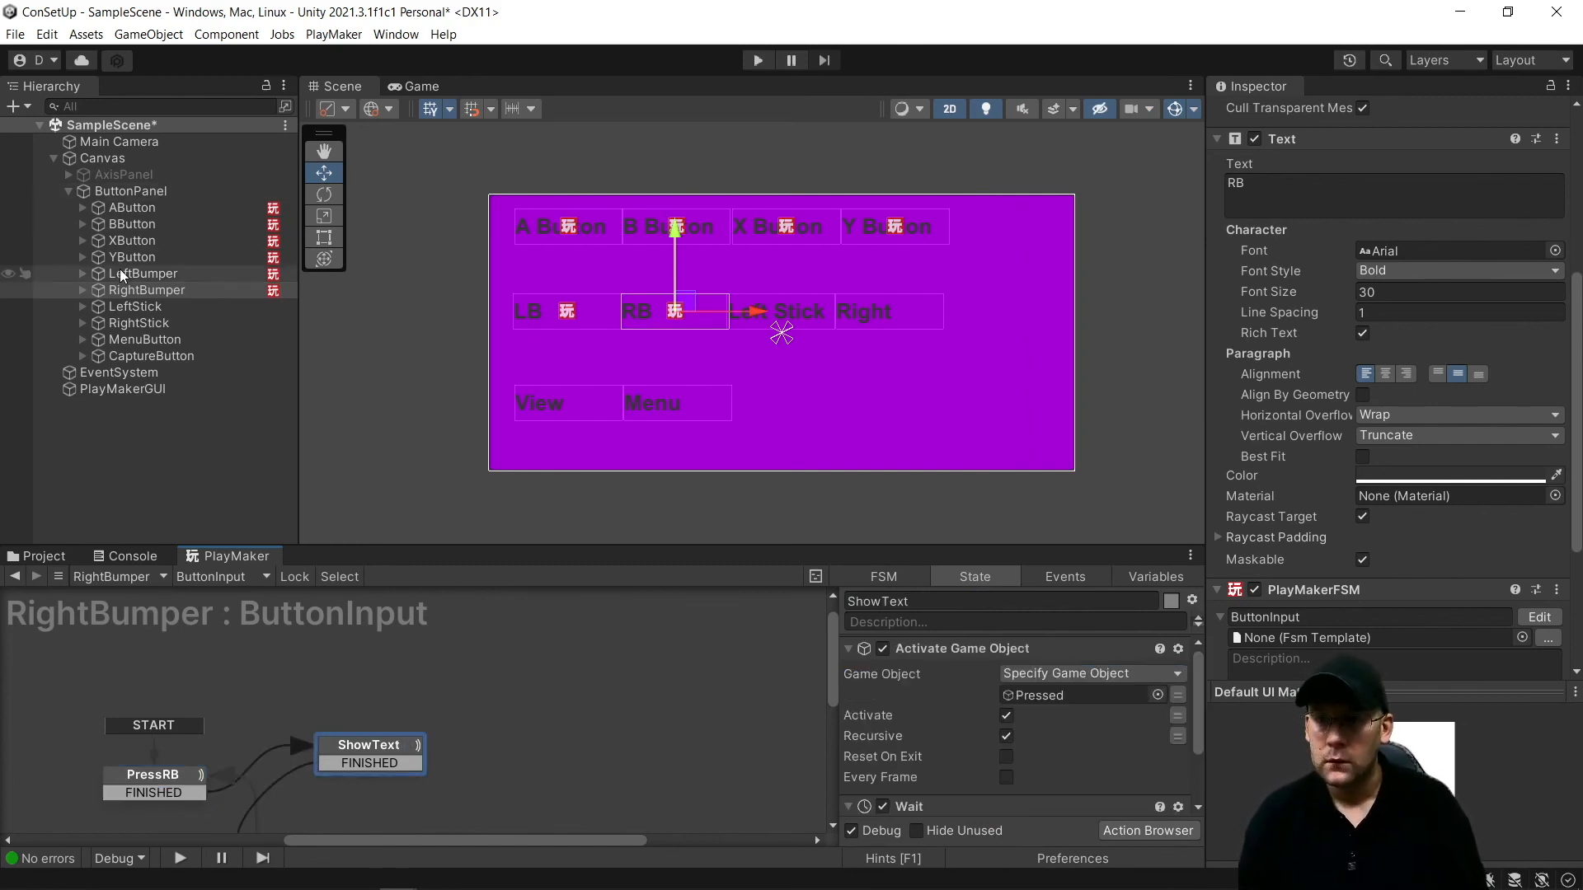
left_click(82, 290)
left_click_drag(956, 636, 1029, 698)
left_click(849, 649)
middle_click_drag(371, 745, 388, 657)
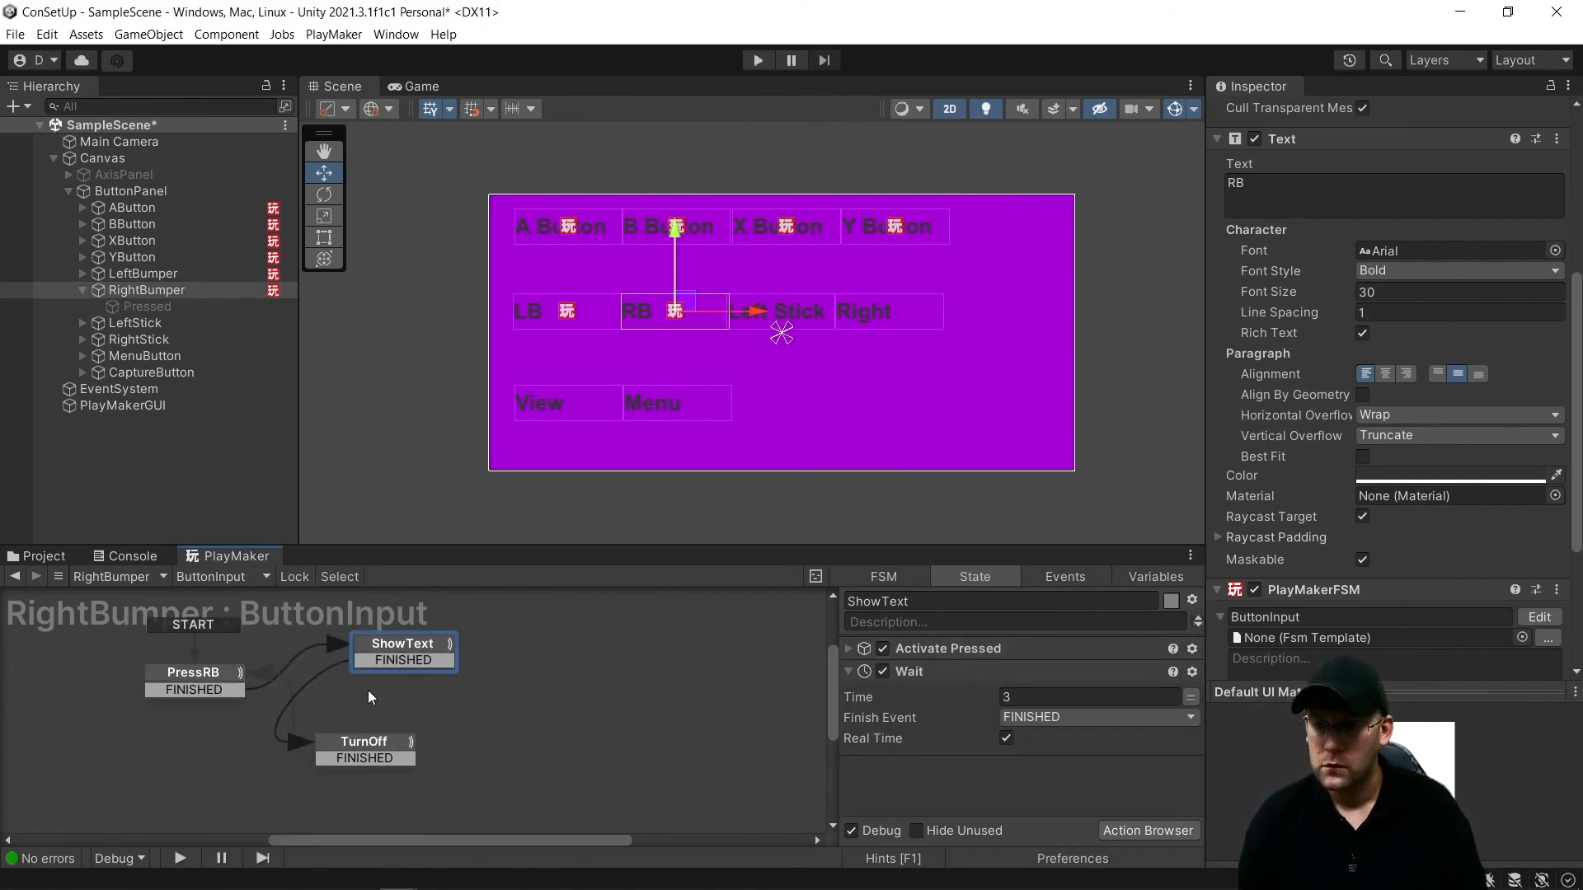
left_click(339, 754)
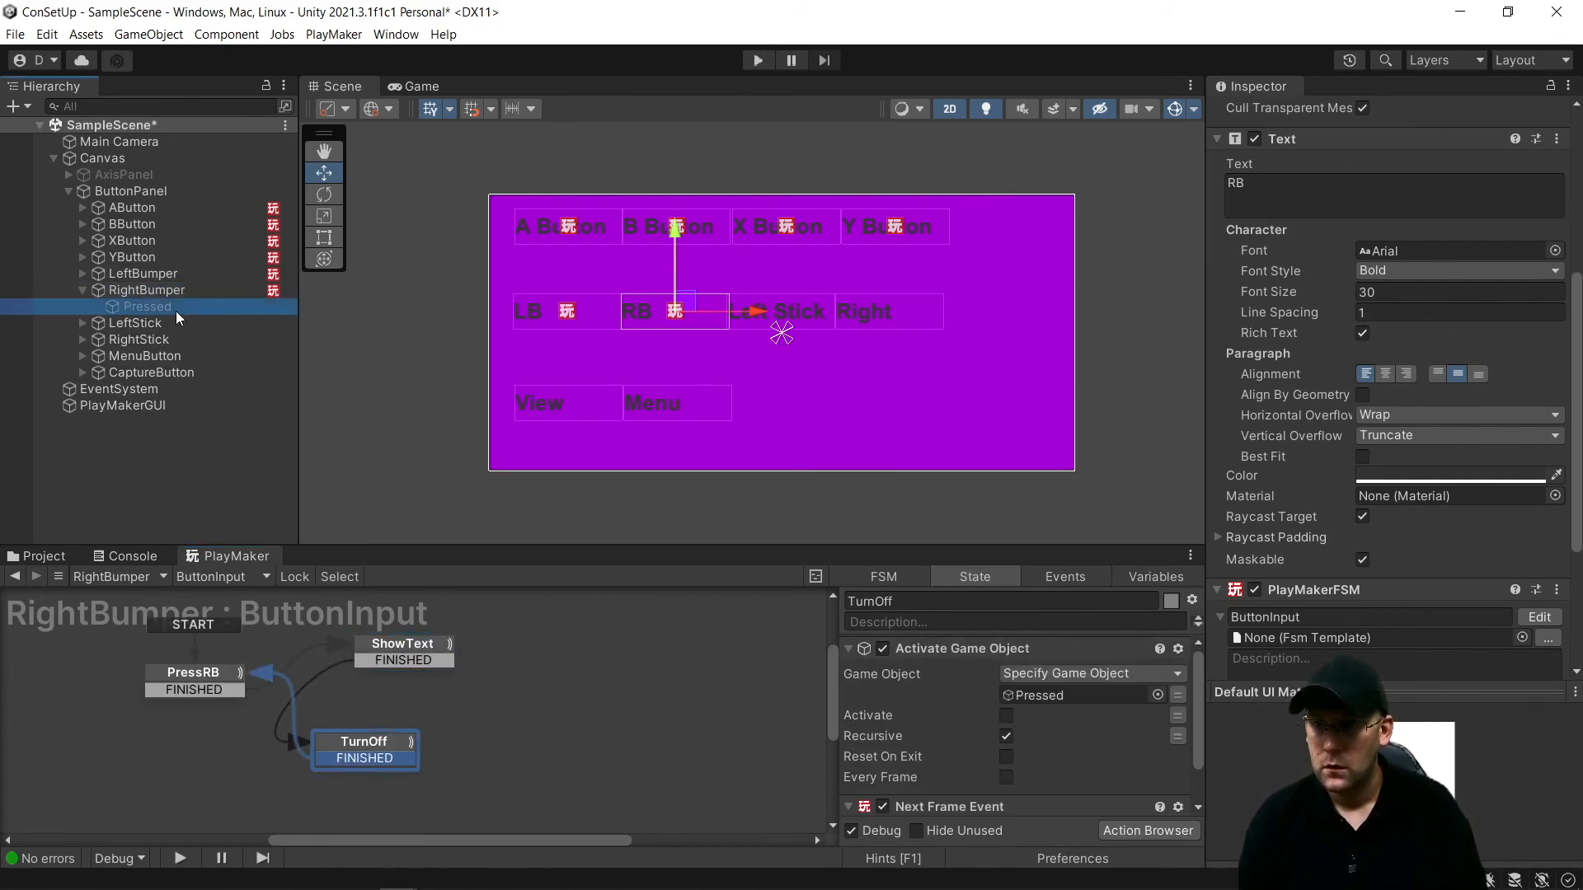
left_click(848, 649)
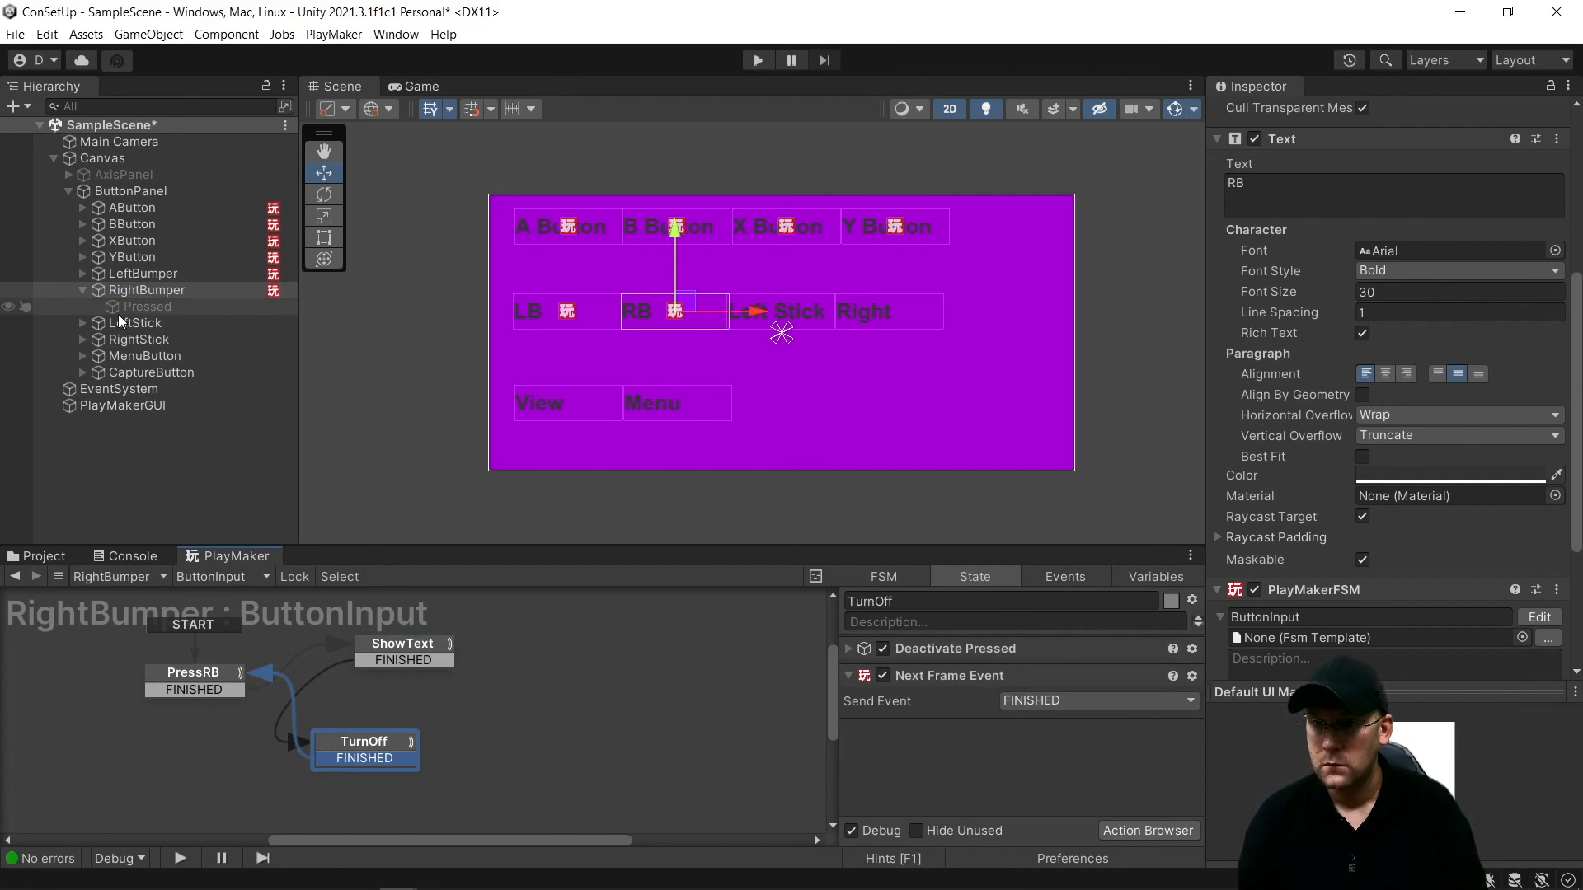
Paste the copied ButtonInput FSM as a new component on LeftStick
left_click(81, 291)
left_click(151, 306)
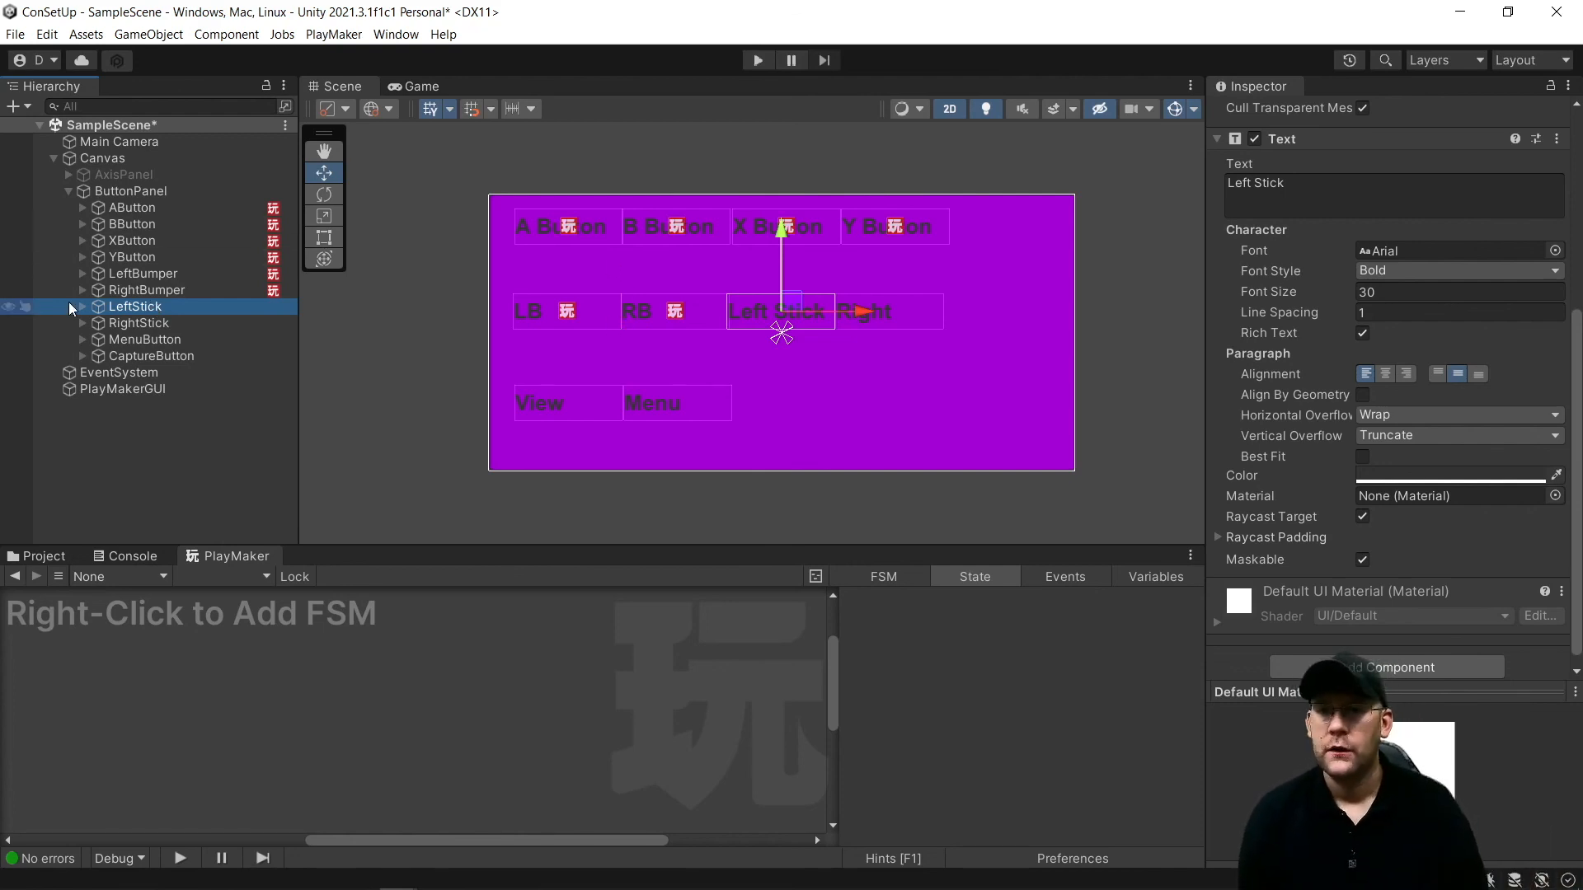
left_click(1556, 138)
left_click(1469, 264)
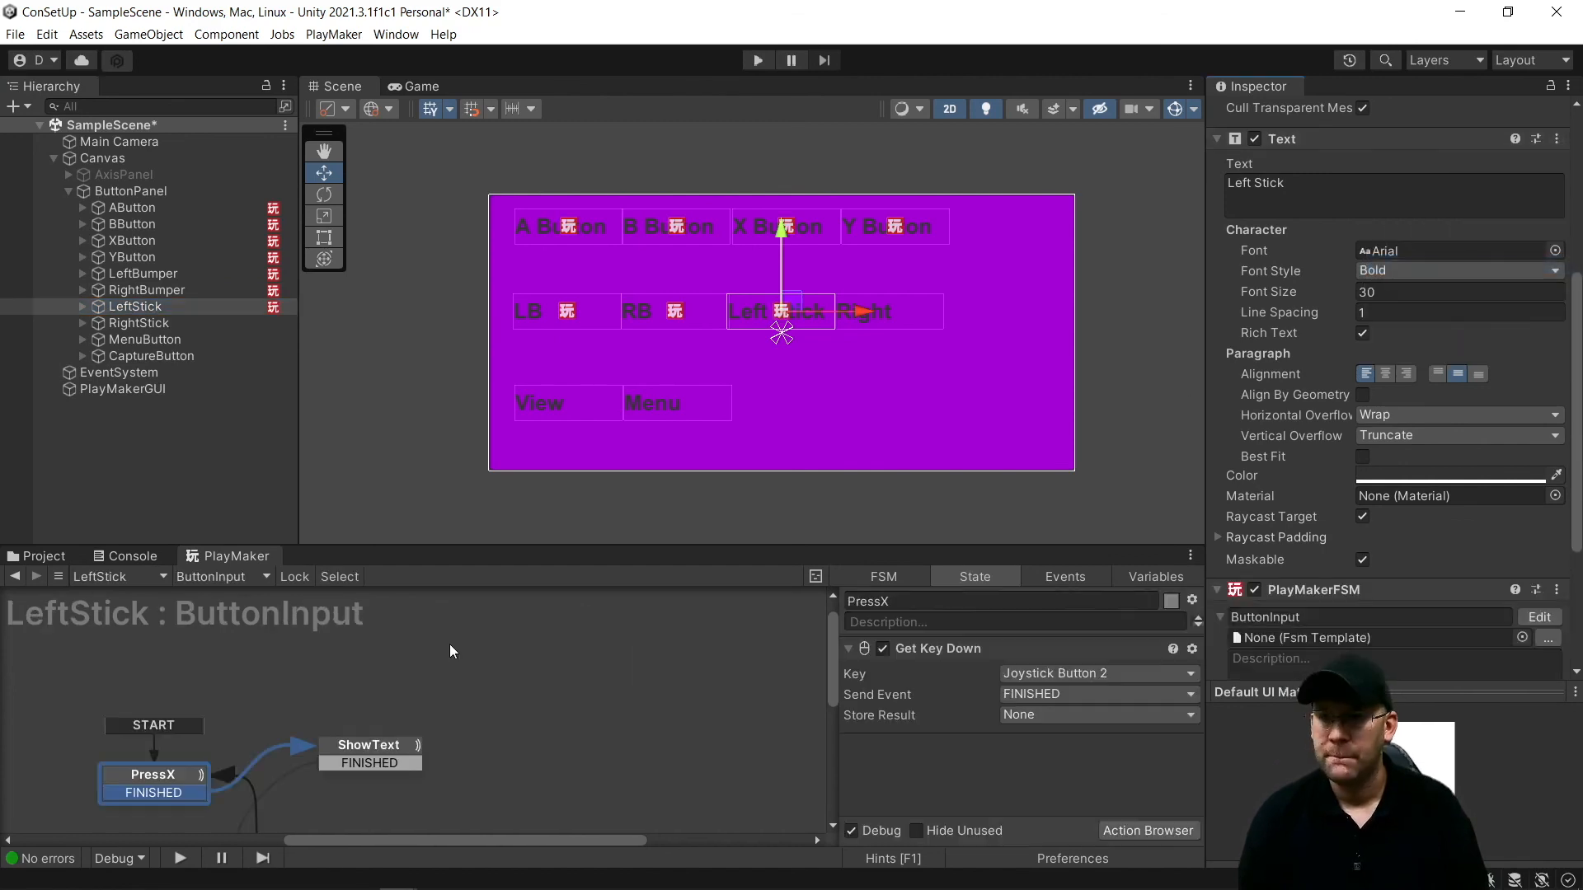
Rename LeftStick's PressX state to PressLS and set its Get Key Down key to Joystick Button 8
left_click_drag(886, 600, 910, 611)
type("L")
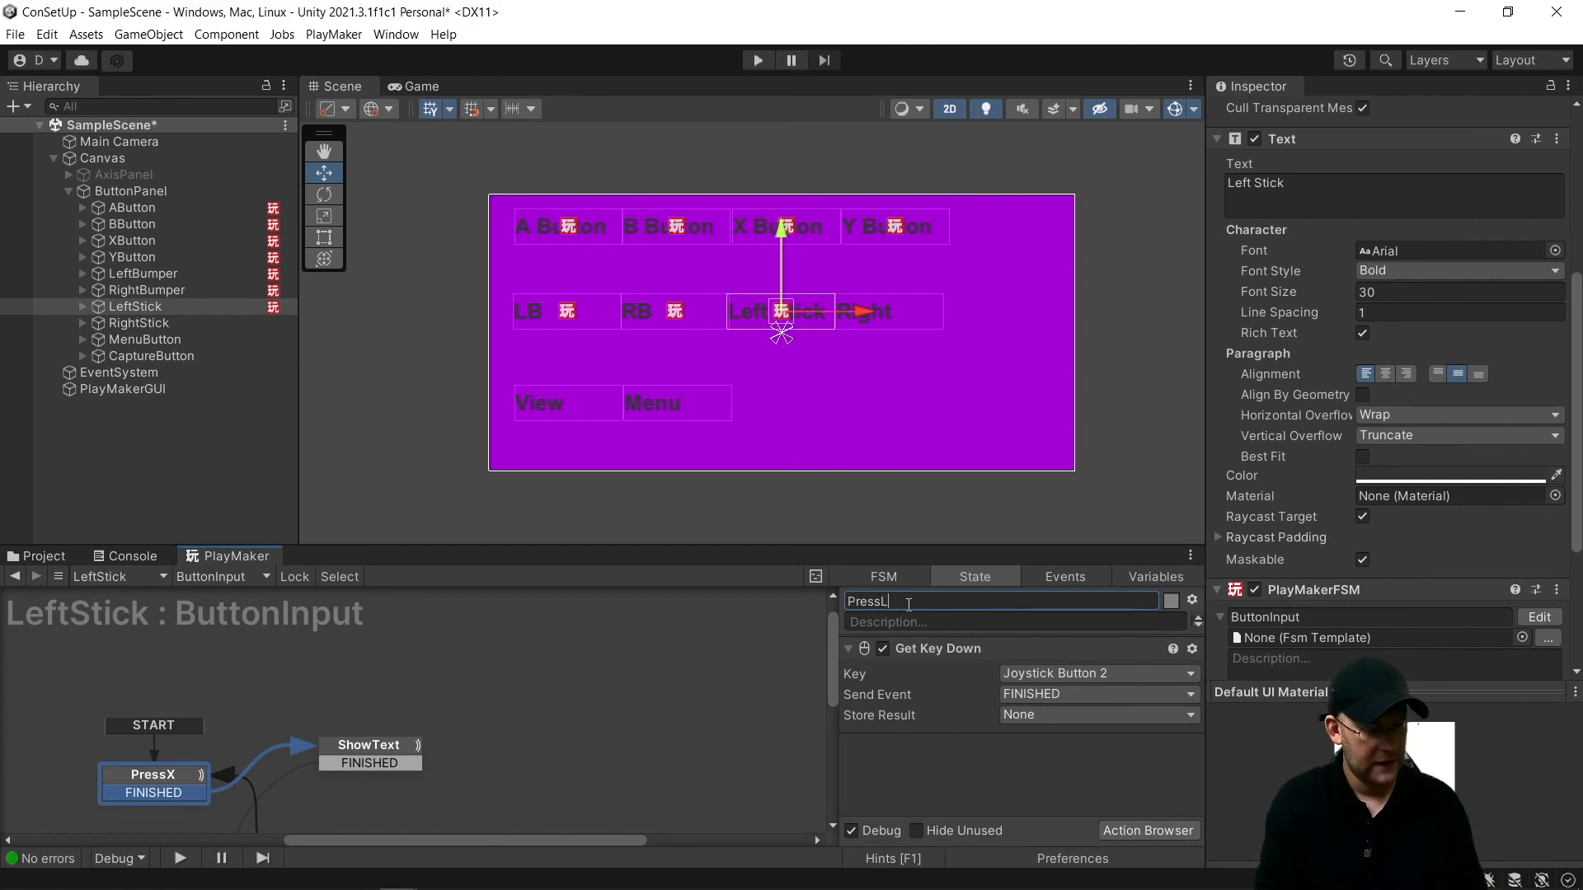
left_click(1085, 673)
scroll(1085, 672, "down", 10)
key("Down")
key("Down")
key("Down")
key("Down")
key("Down")
key("Down")
key("Down")
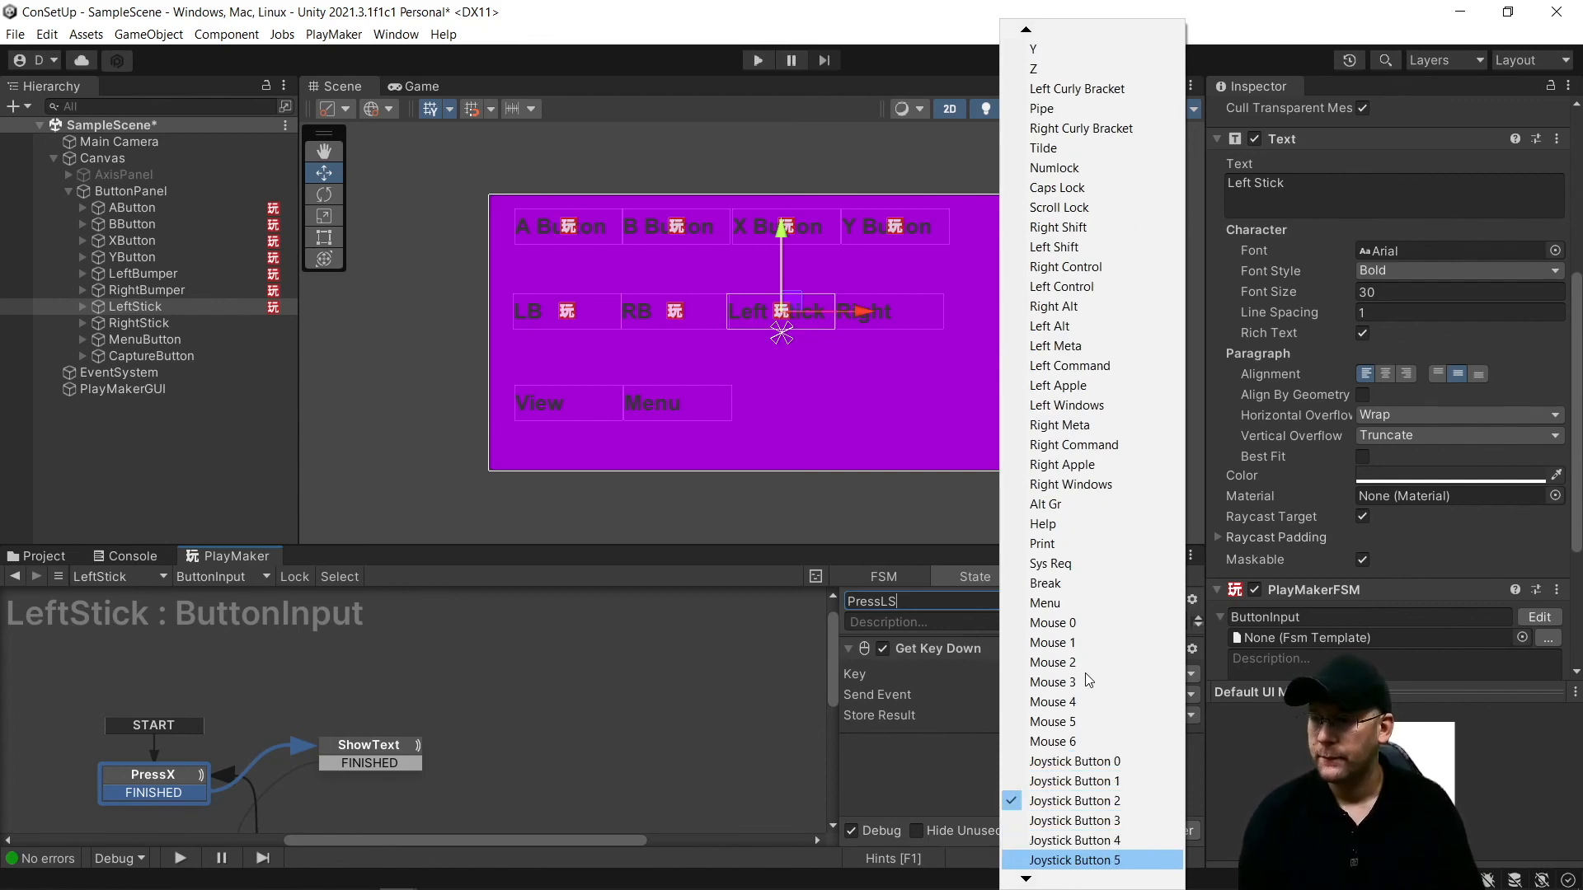
key("Down")
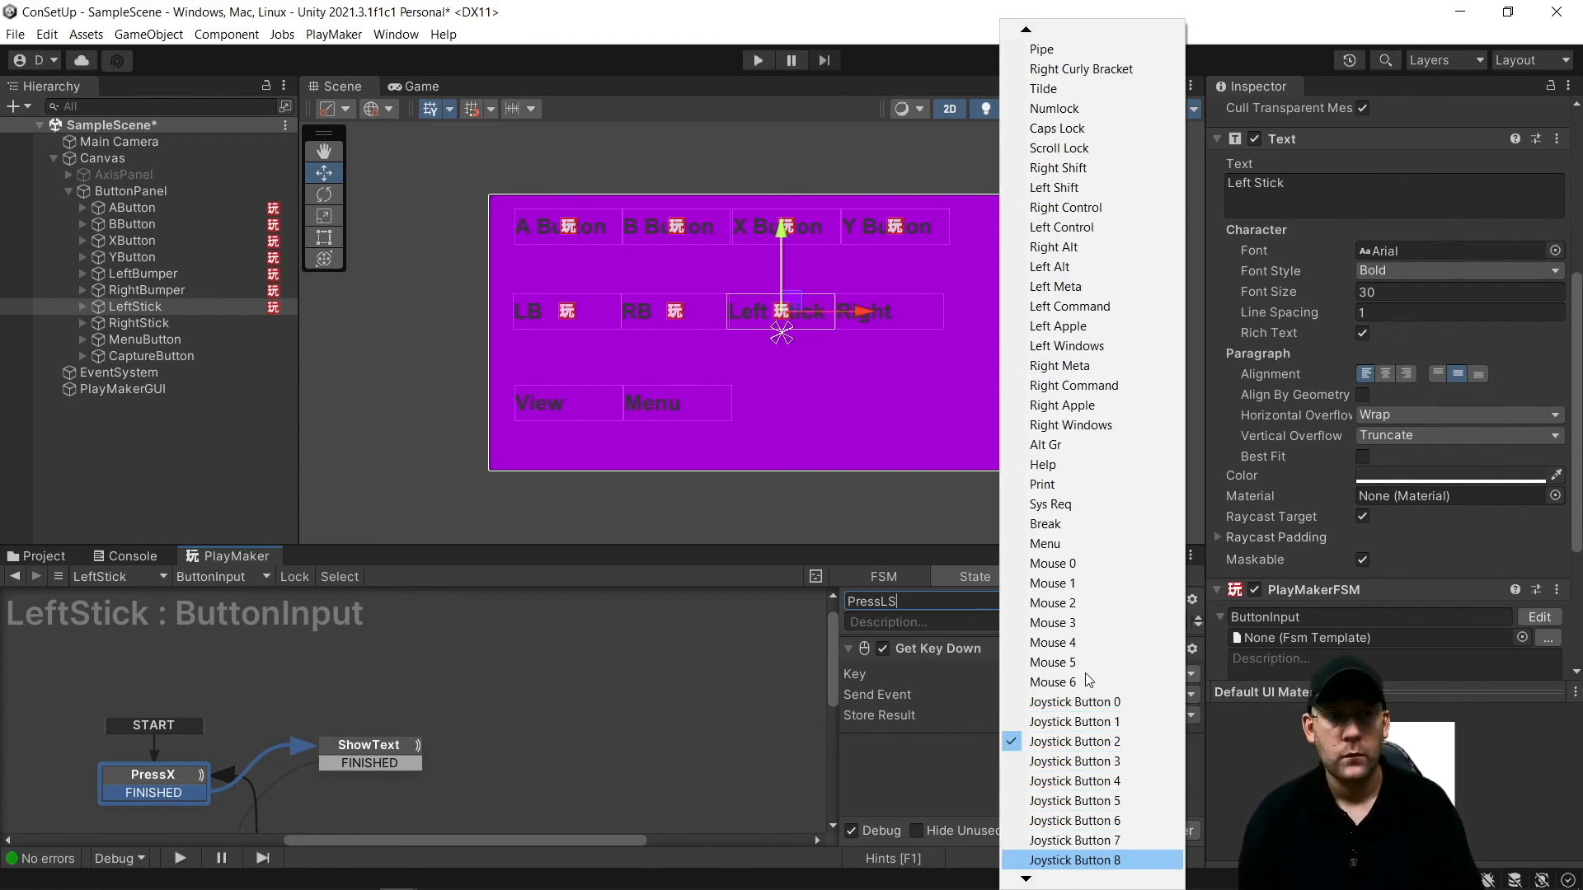
key("Return")
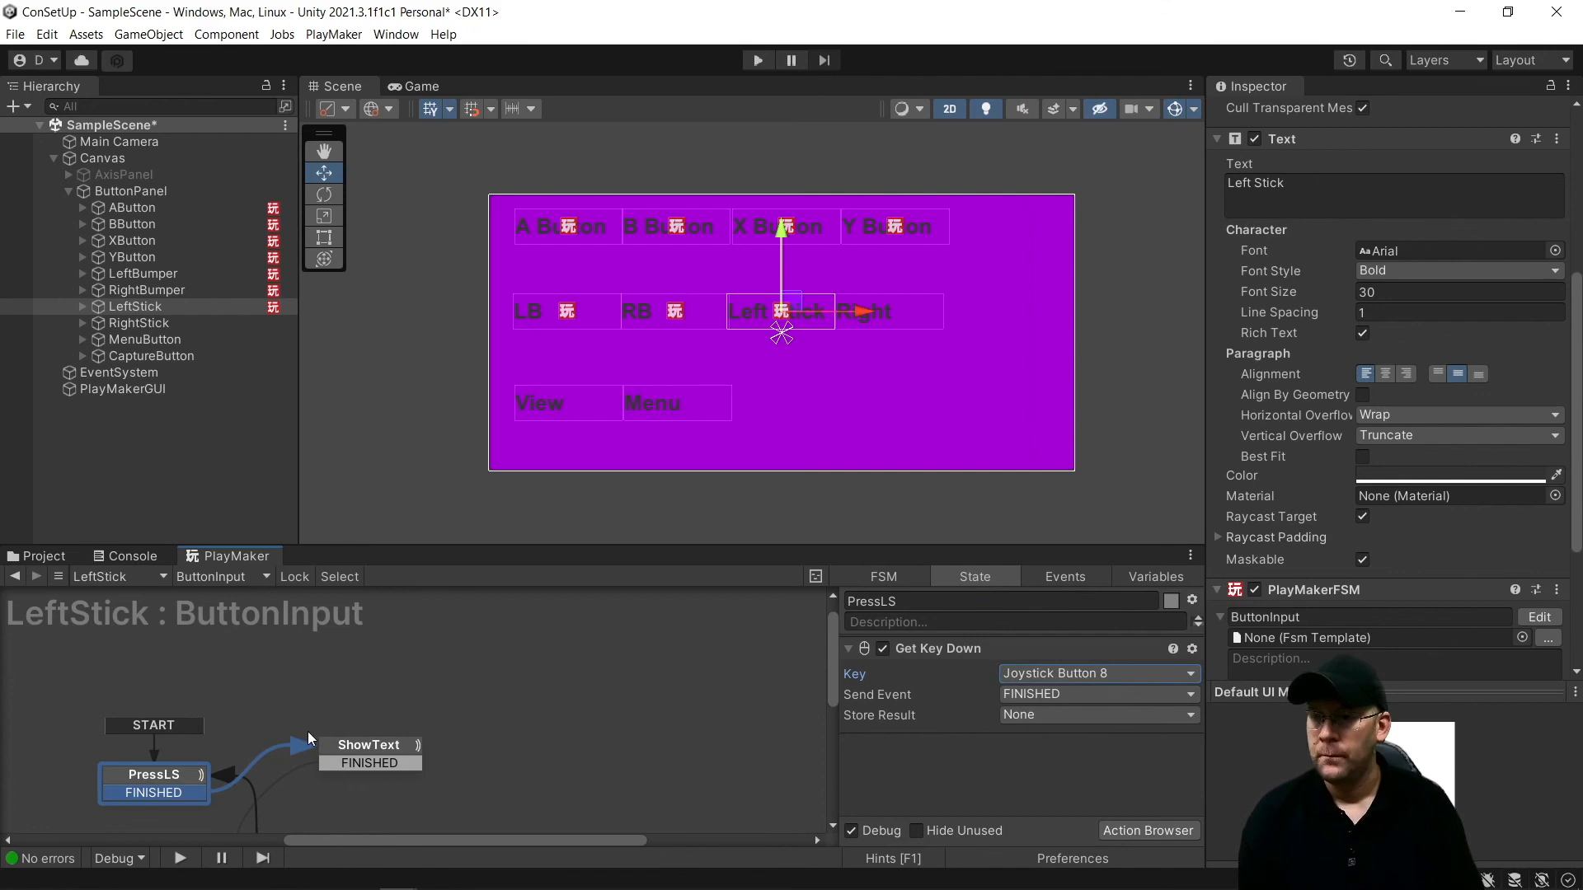
Assign LeftStick's Pressed child to the Activate Game Object actions in the ShowText and TurnOff states of its own FSM
left_click_drag(328, 750, 332, 751)
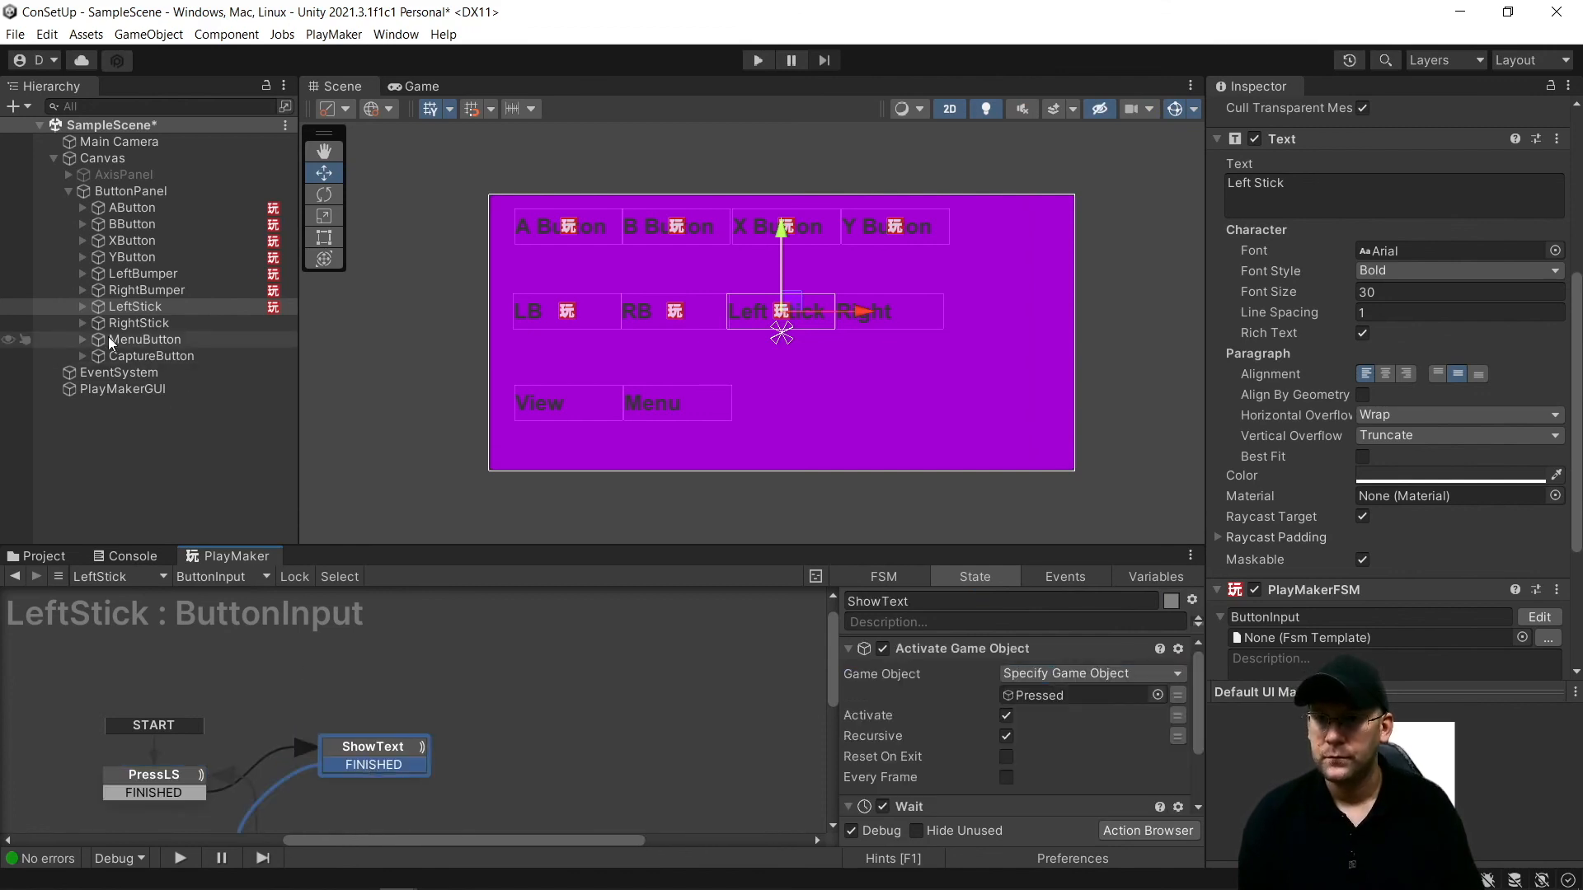
left_click(82, 308)
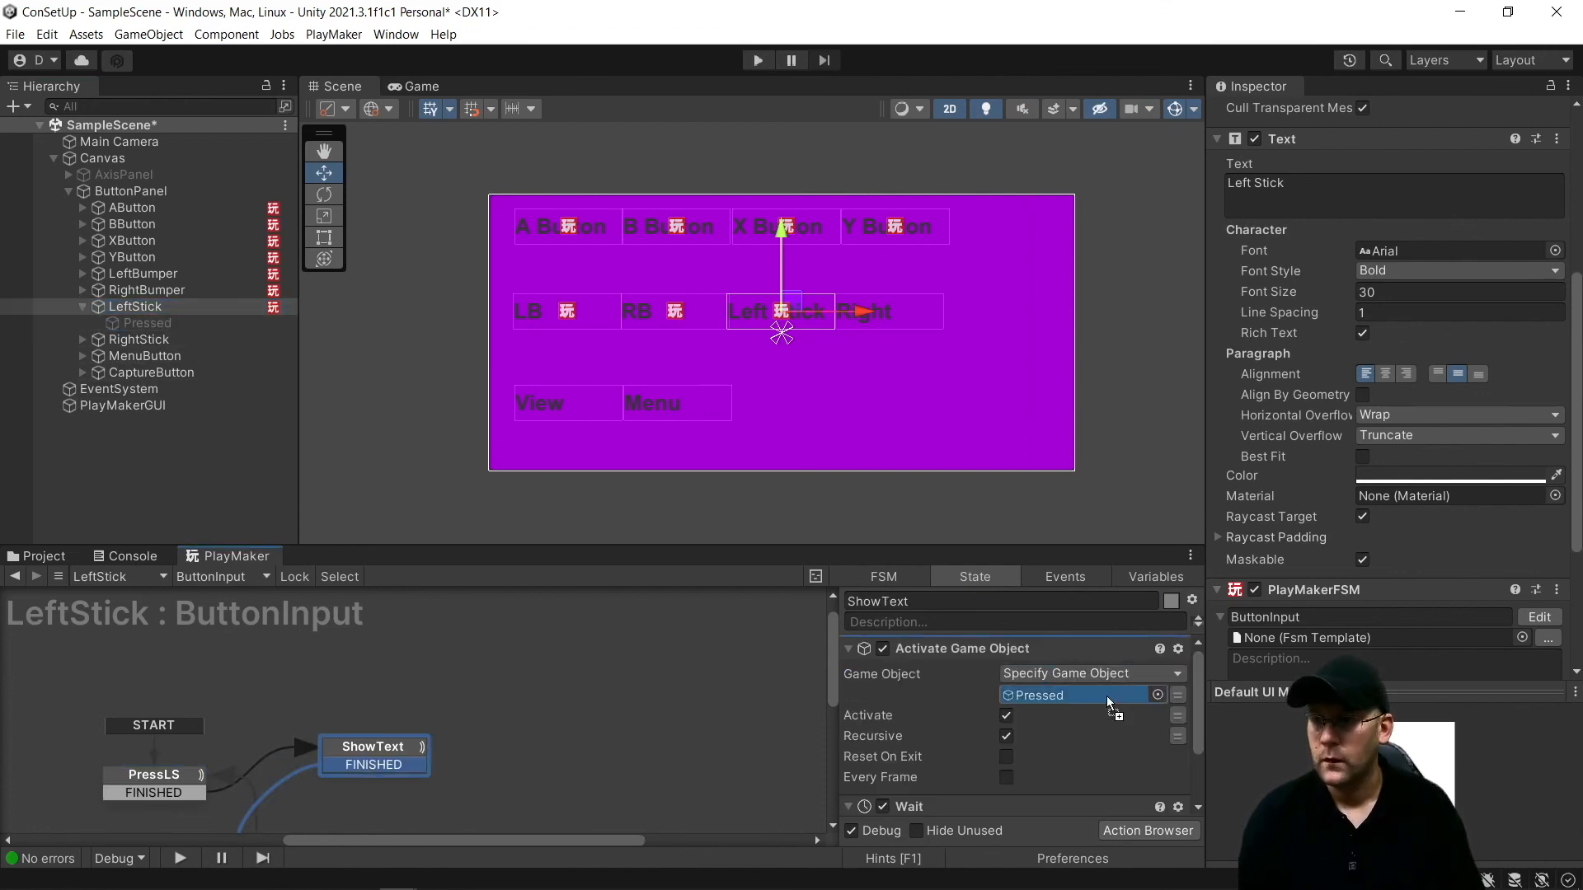
scroll(371, 742, "down", 3)
left_click(330, 766)
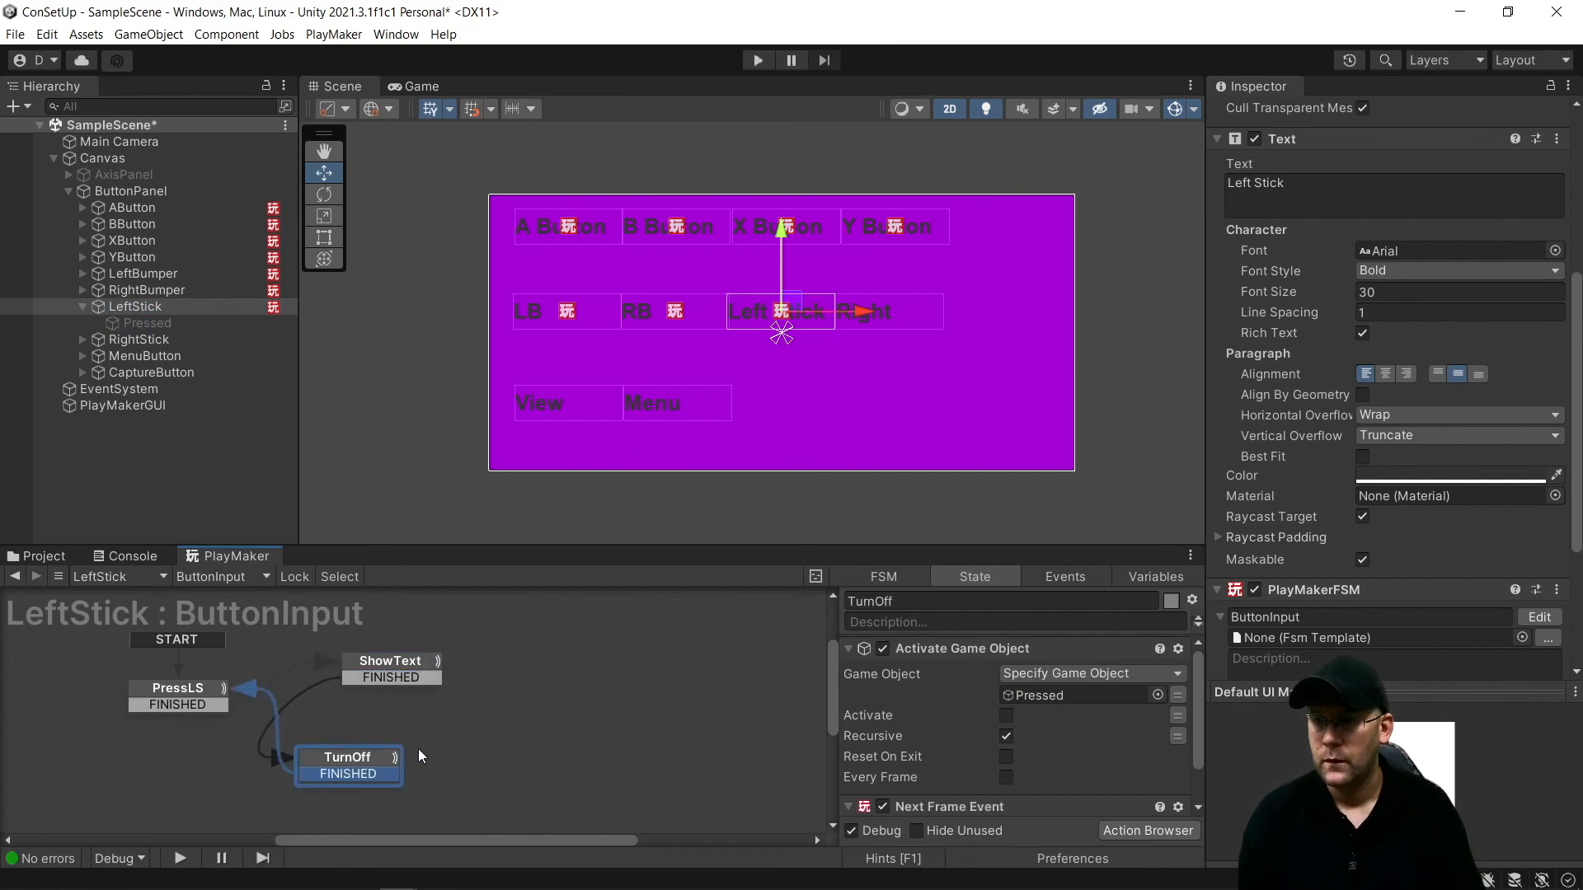
left_click(1065, 689)
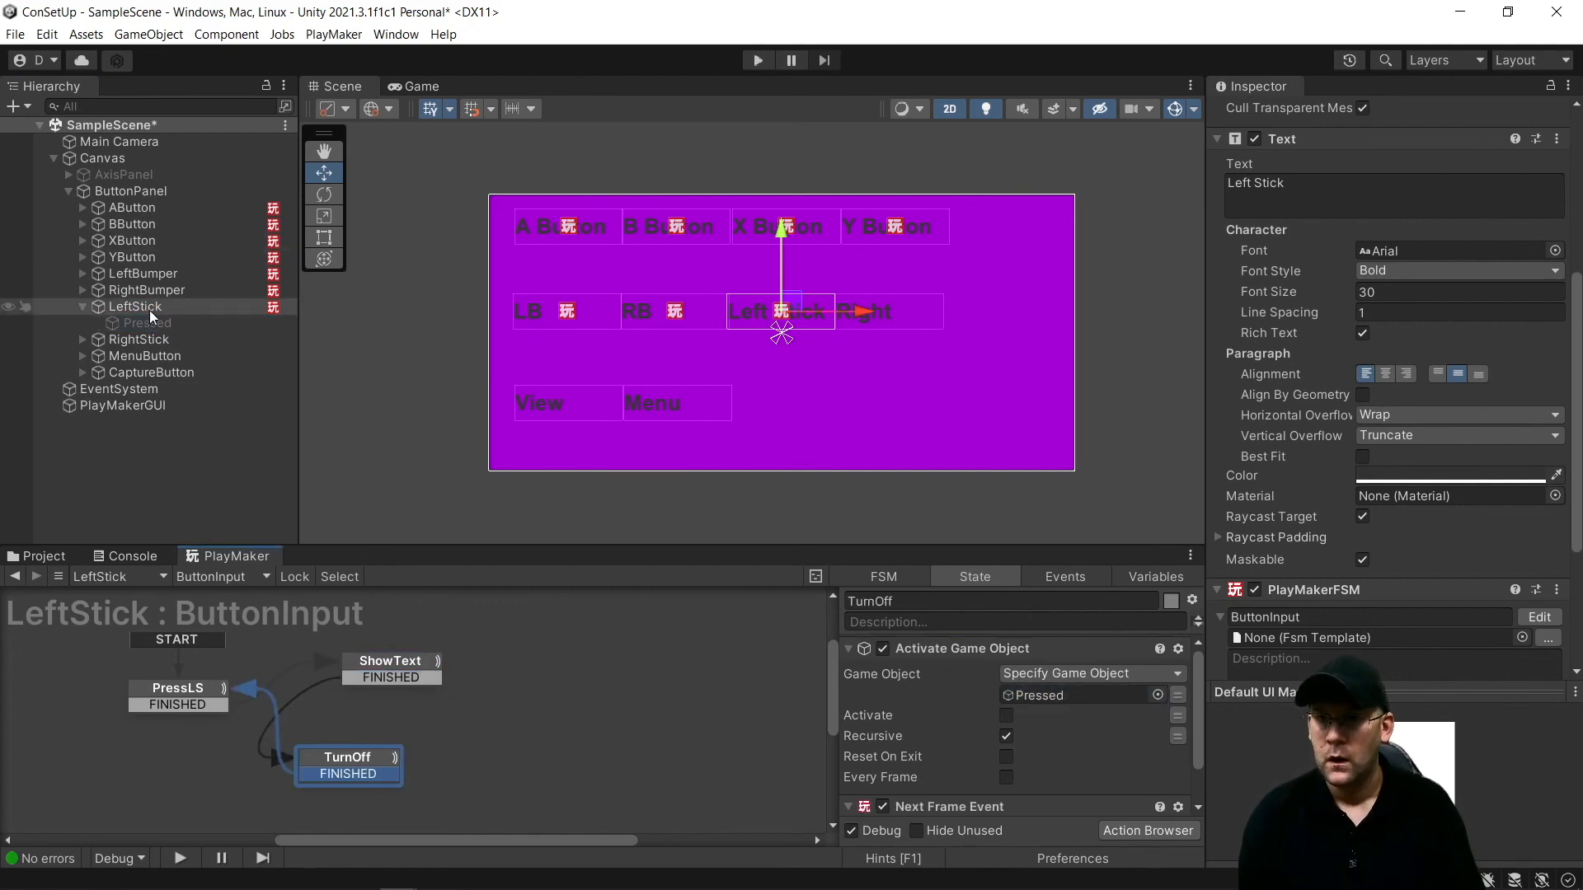
Paste the copied ButtonInput FSM as a new component on RightStick
left_click(83, 306)
left_click(117, 321)
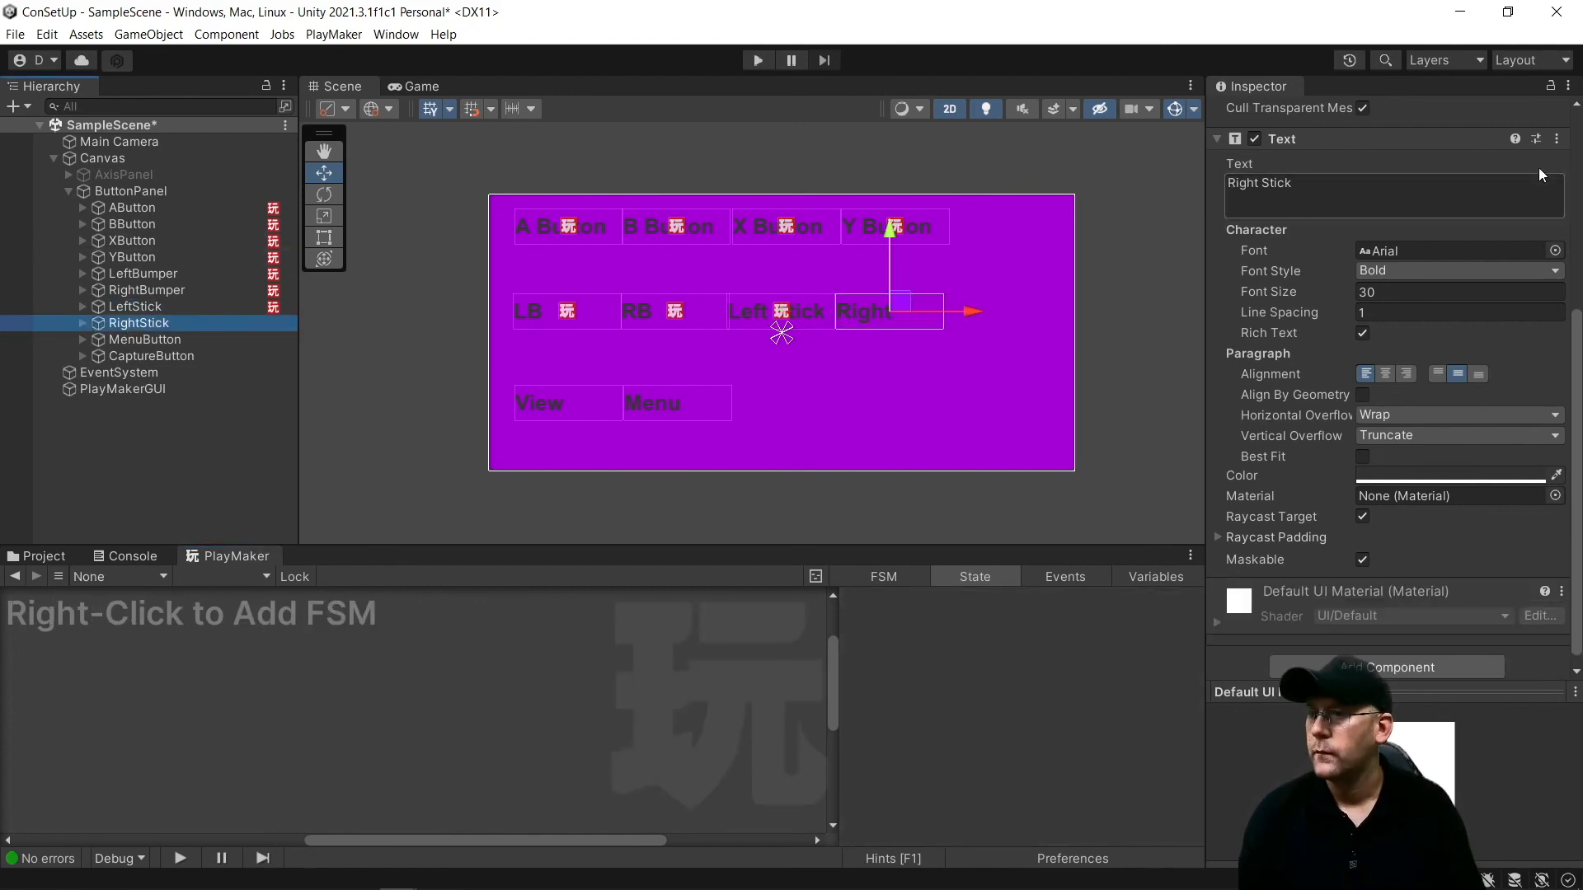
left_click(1555, 137)
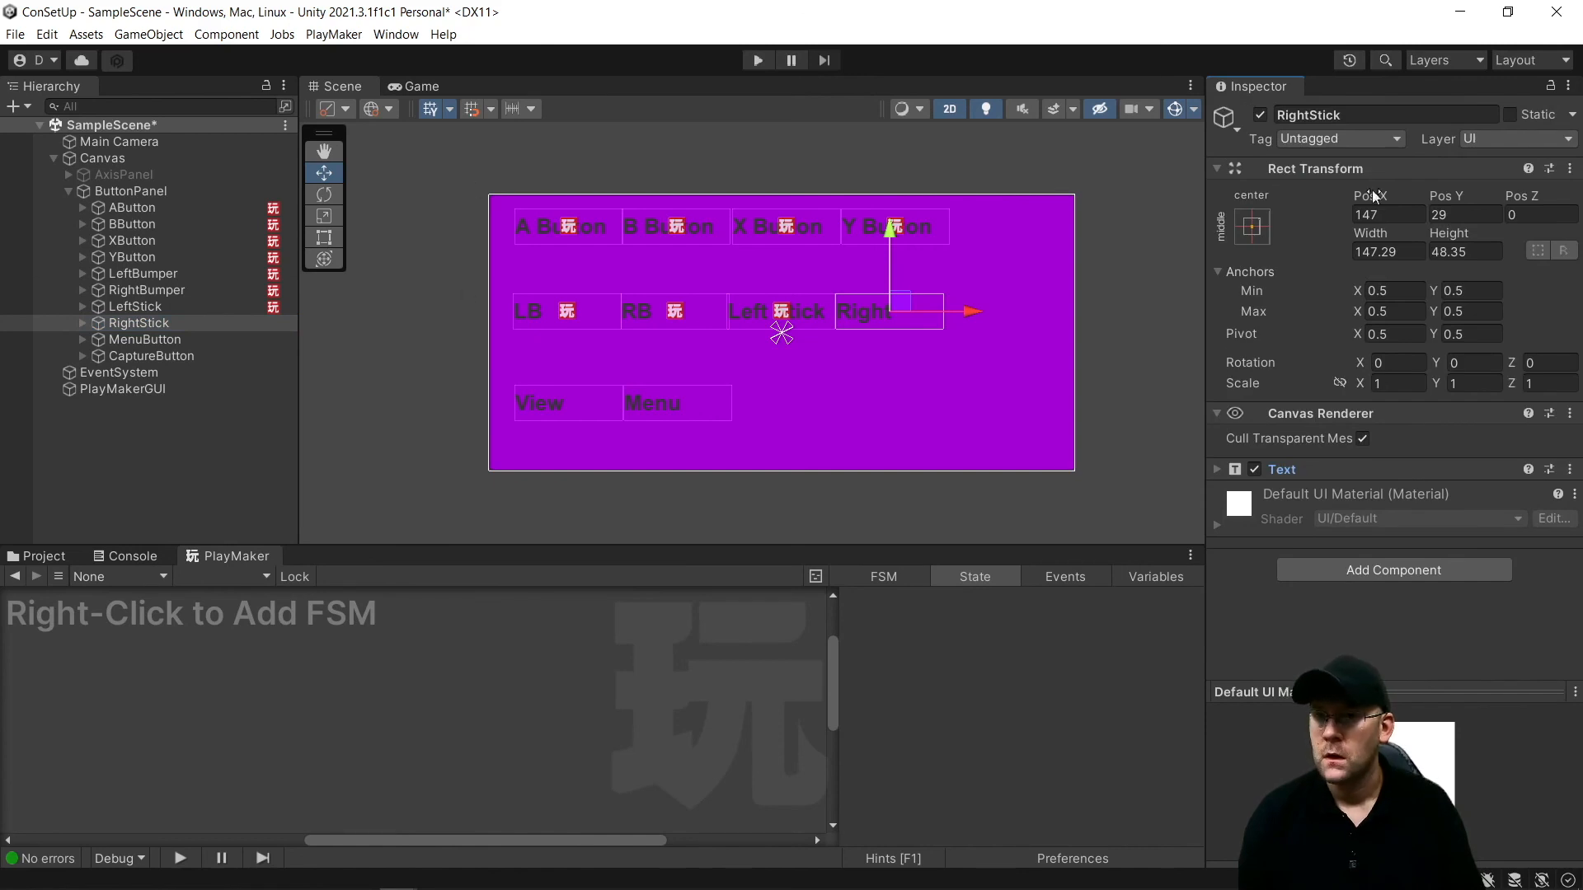
left_click(1571, 472)
left_click(1442, 596)
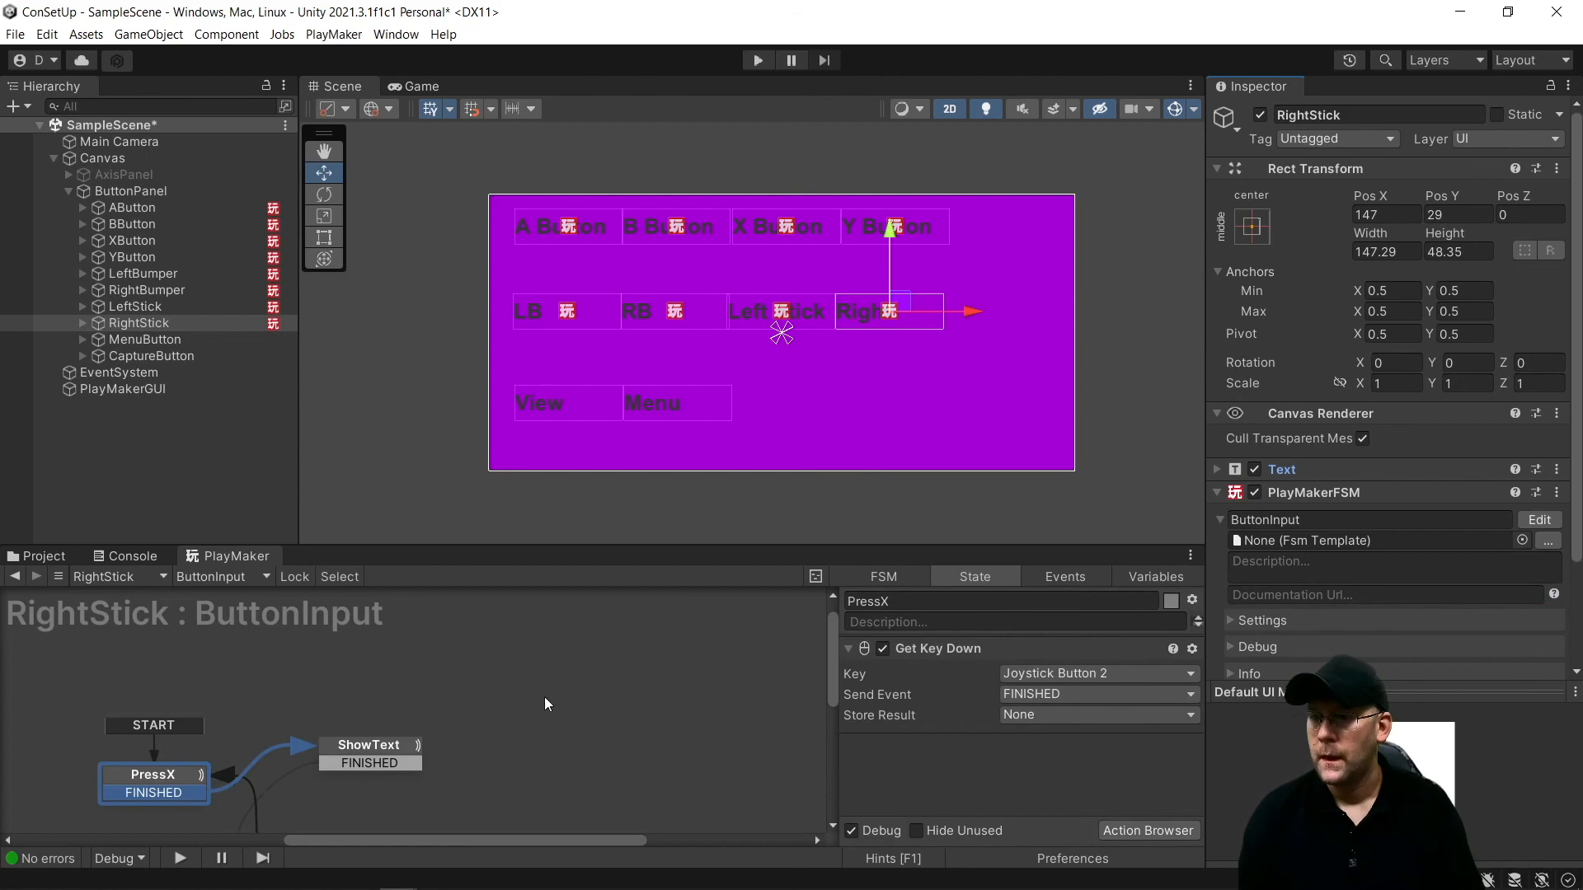
Rename RightStick's PressX state to PressRS and set its Get Key Down key to Joystick Button 9
left_click_drag(880, 601, 941, 608)
type("RS")
left_click(1054, 673)
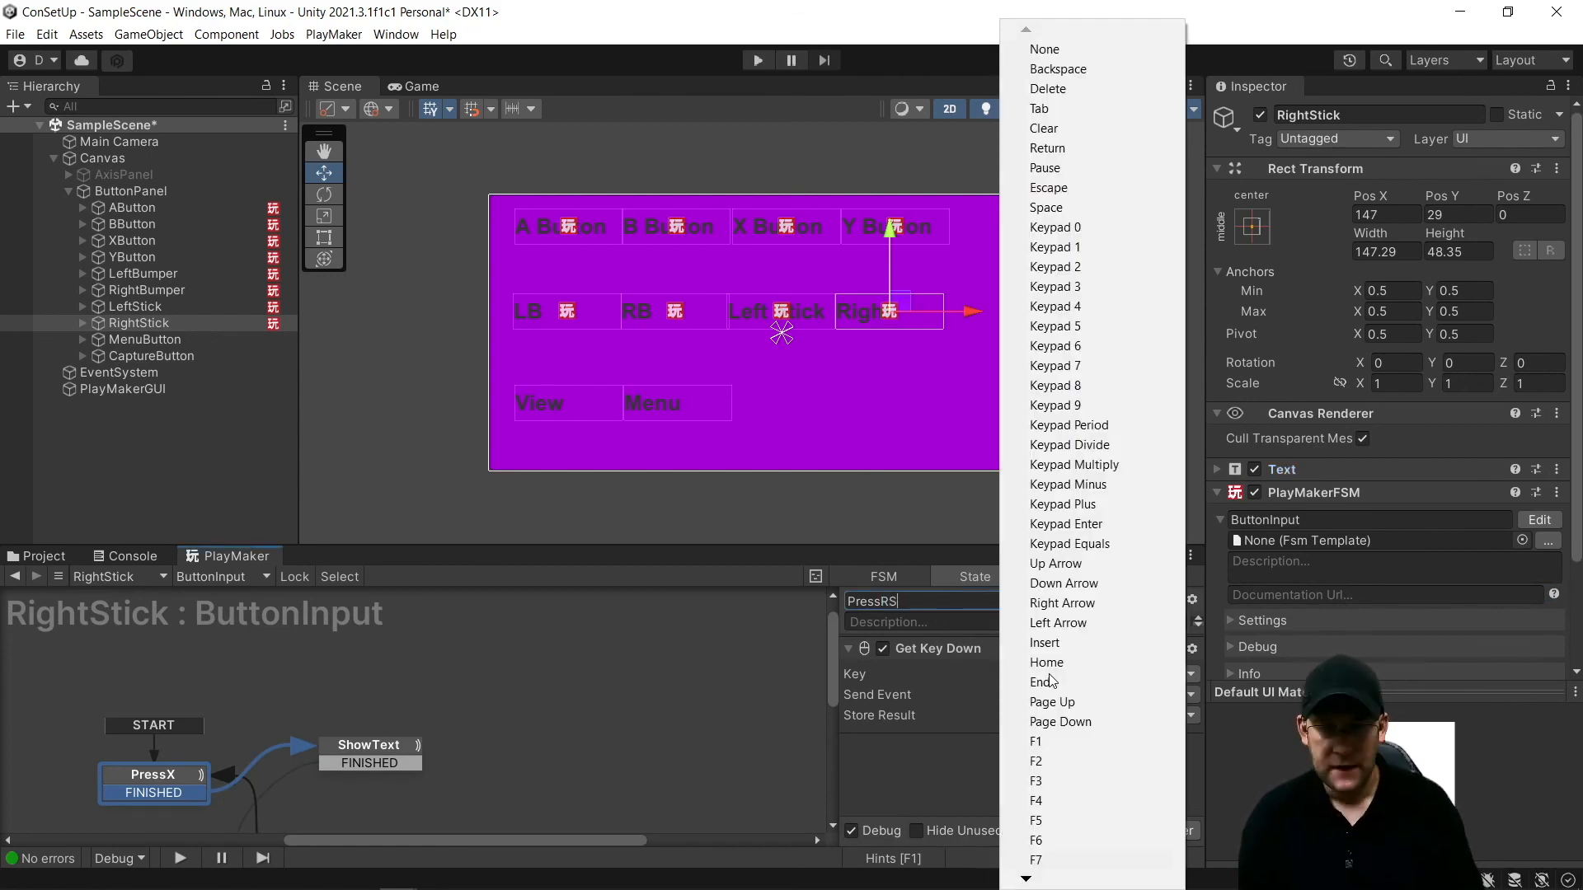
key("j")
key("j")
key("j")
key("j")
key("j")
key("j")
key("j")
key("j")
key("j")
key("j")
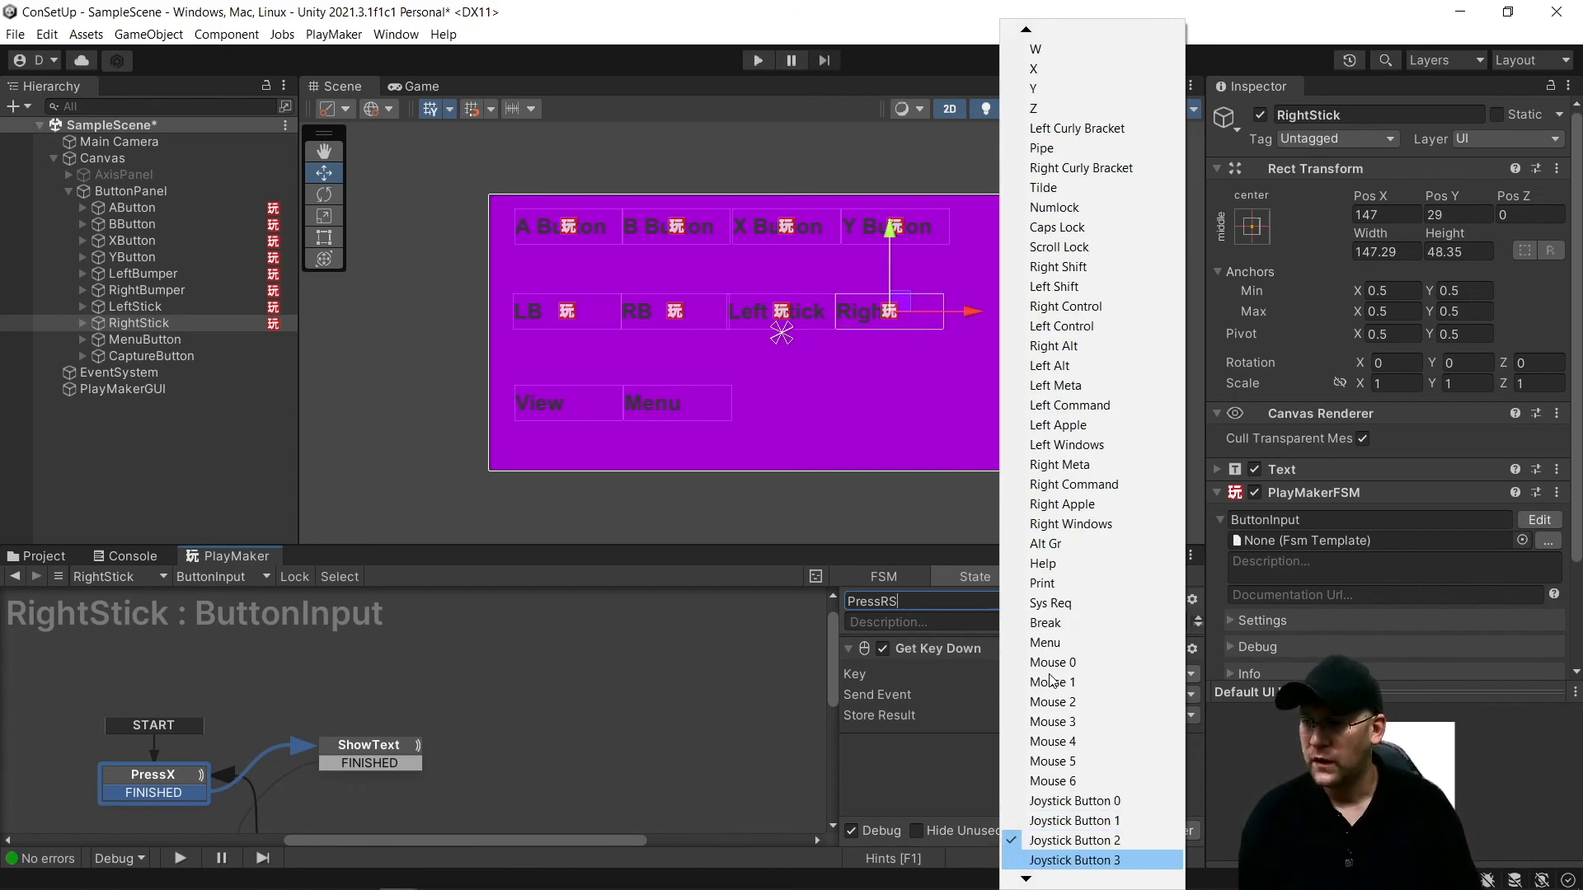
key("j")
key("Return")
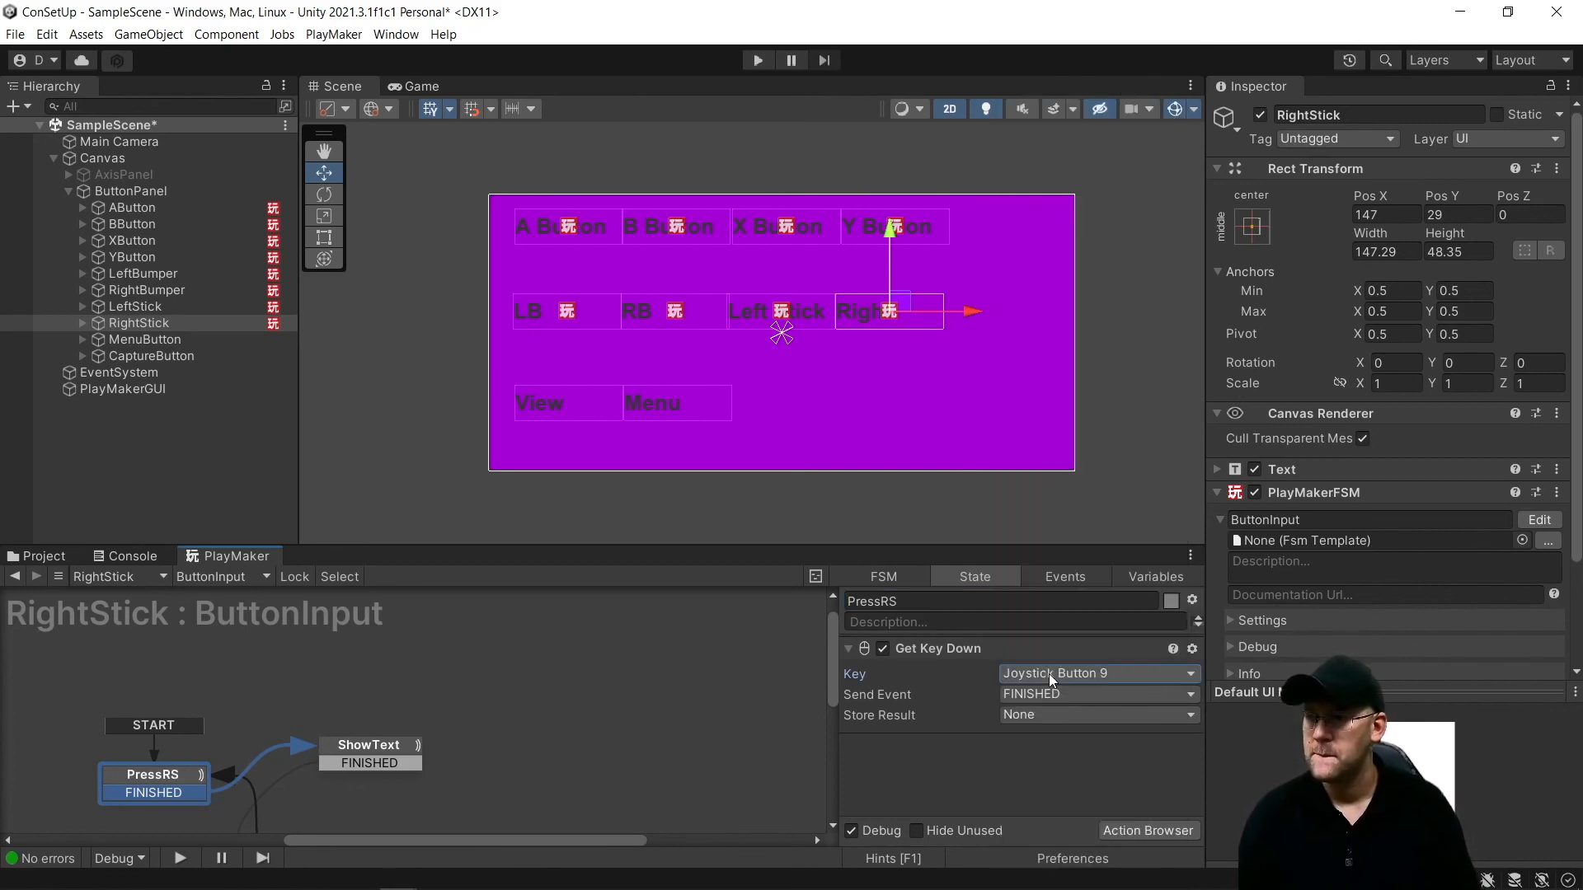
Assign RightStick's Pressed child to the Activate Game Object actions in the ShowText and TurnOff states of its own FSM
left_click(409, 754)
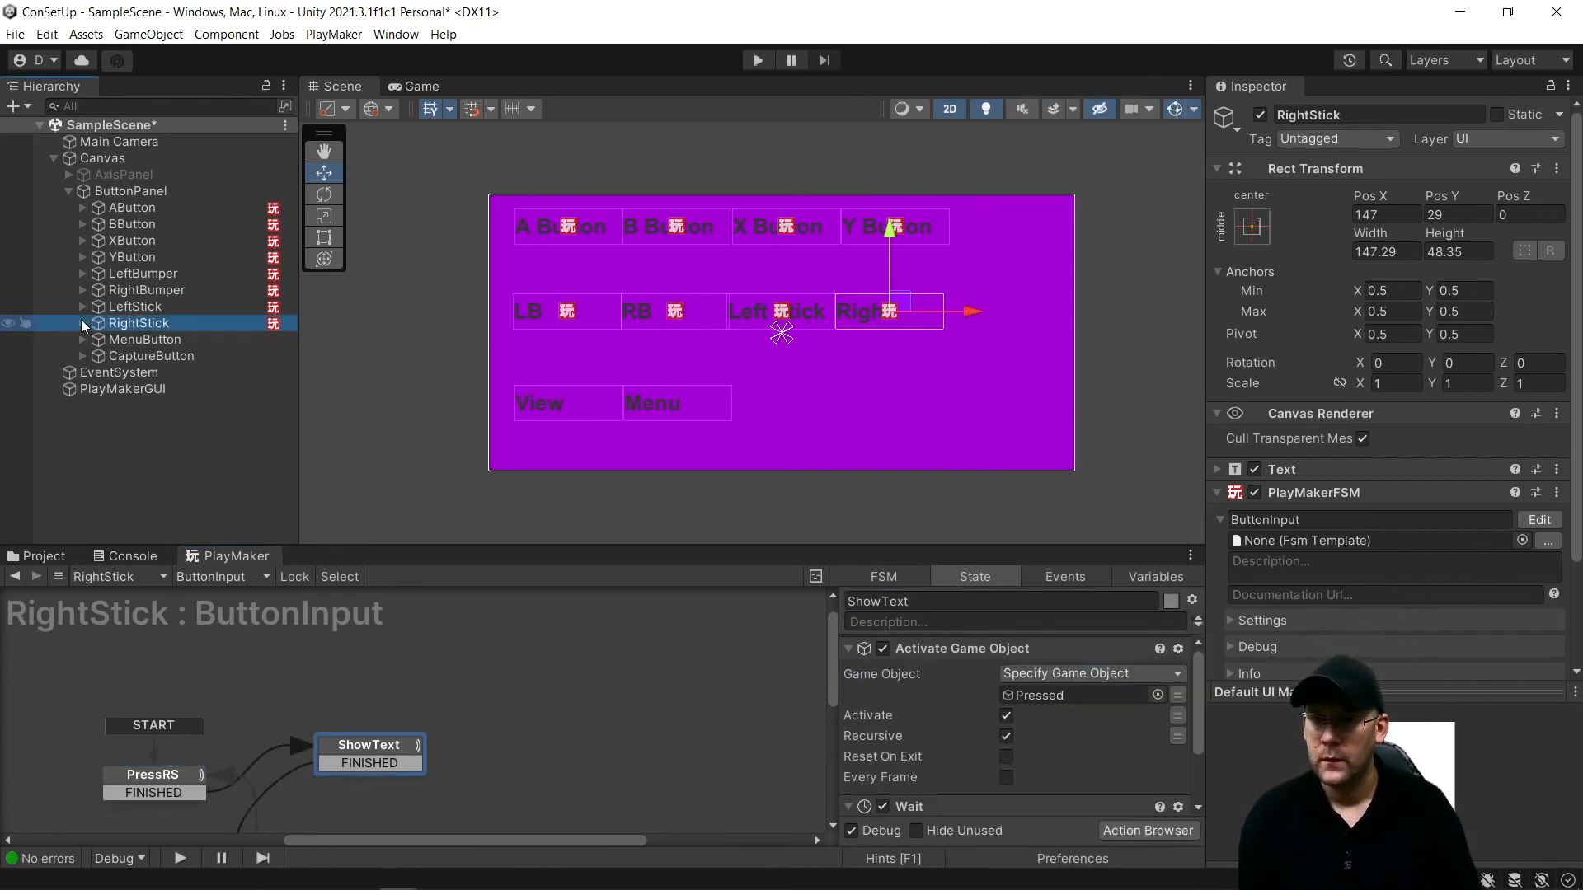
left_click(83, 323)
left_click_drag(152, 338, 1029, 696)
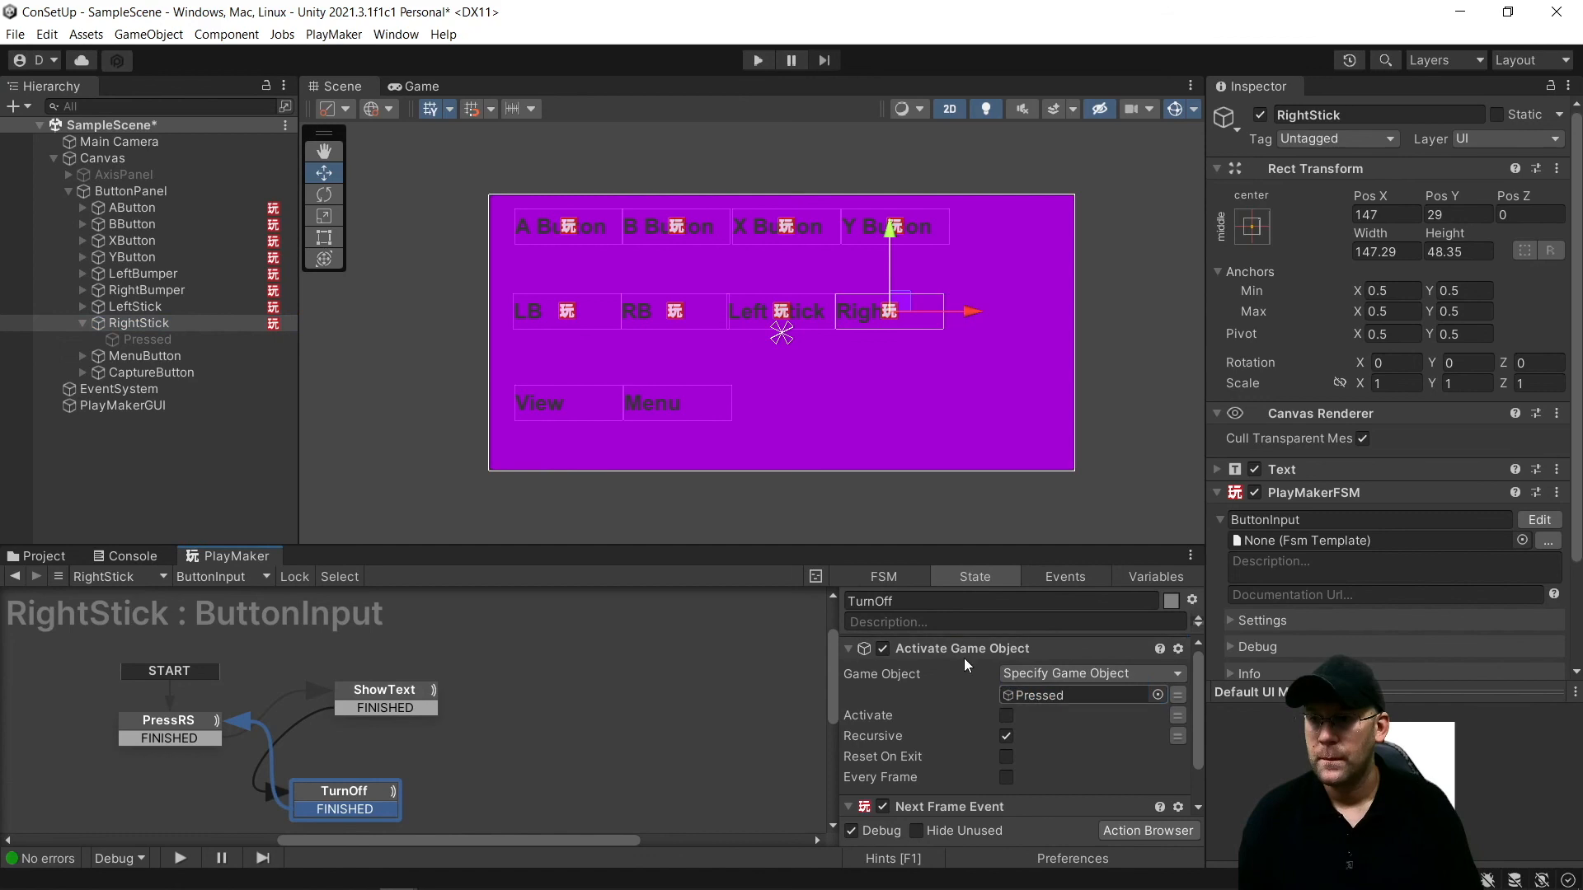
Move CaptureButton above MenuButton among ButtonPanel's children
left_click(145, 356)
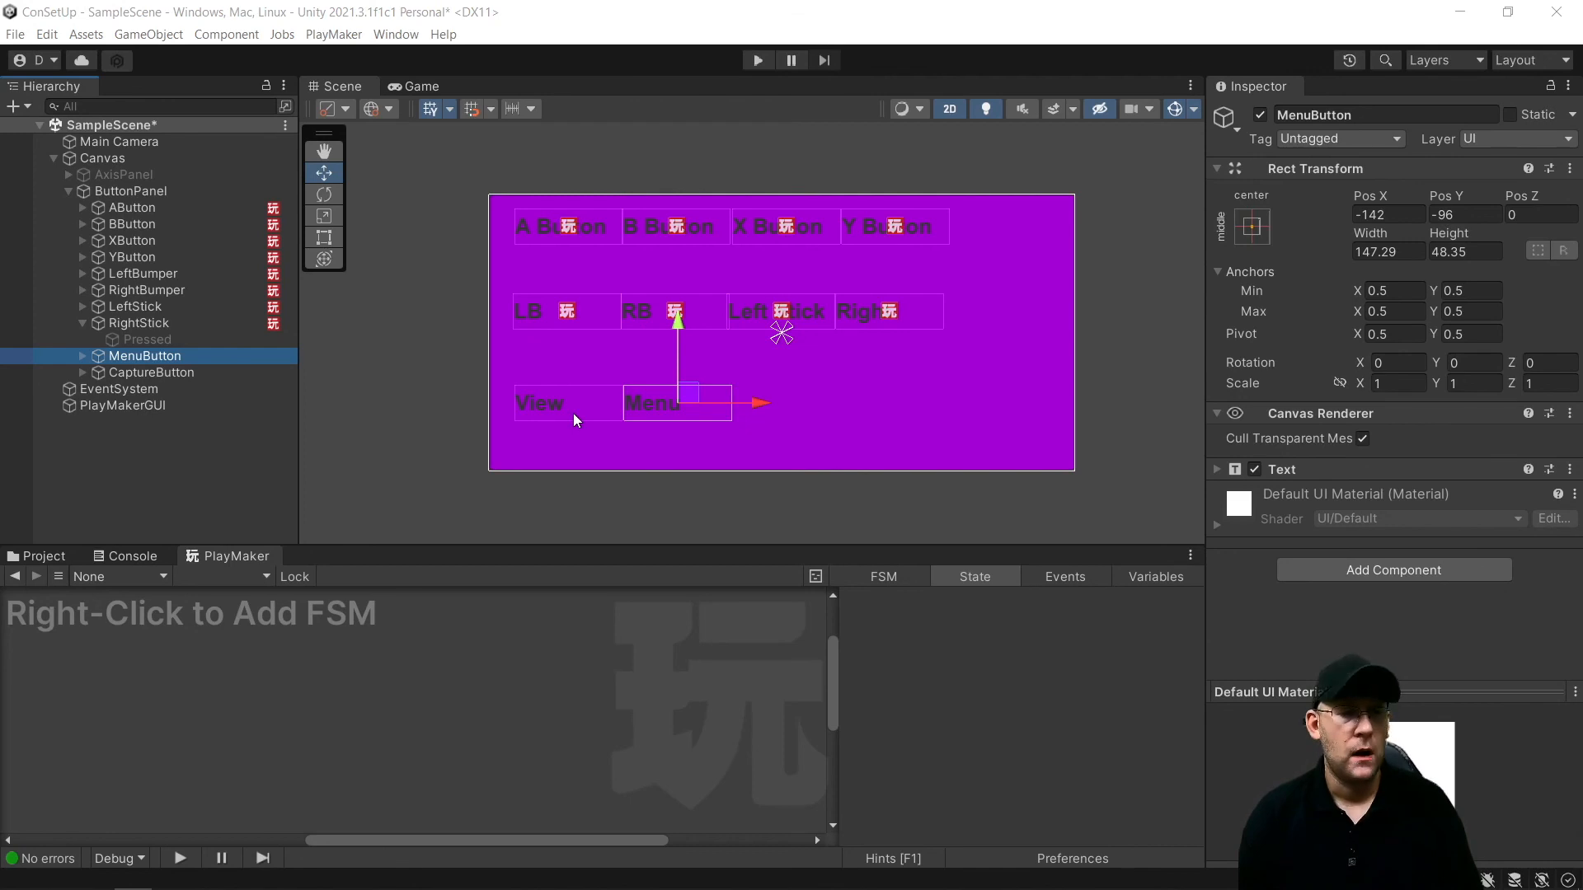
left_click(552, 408)
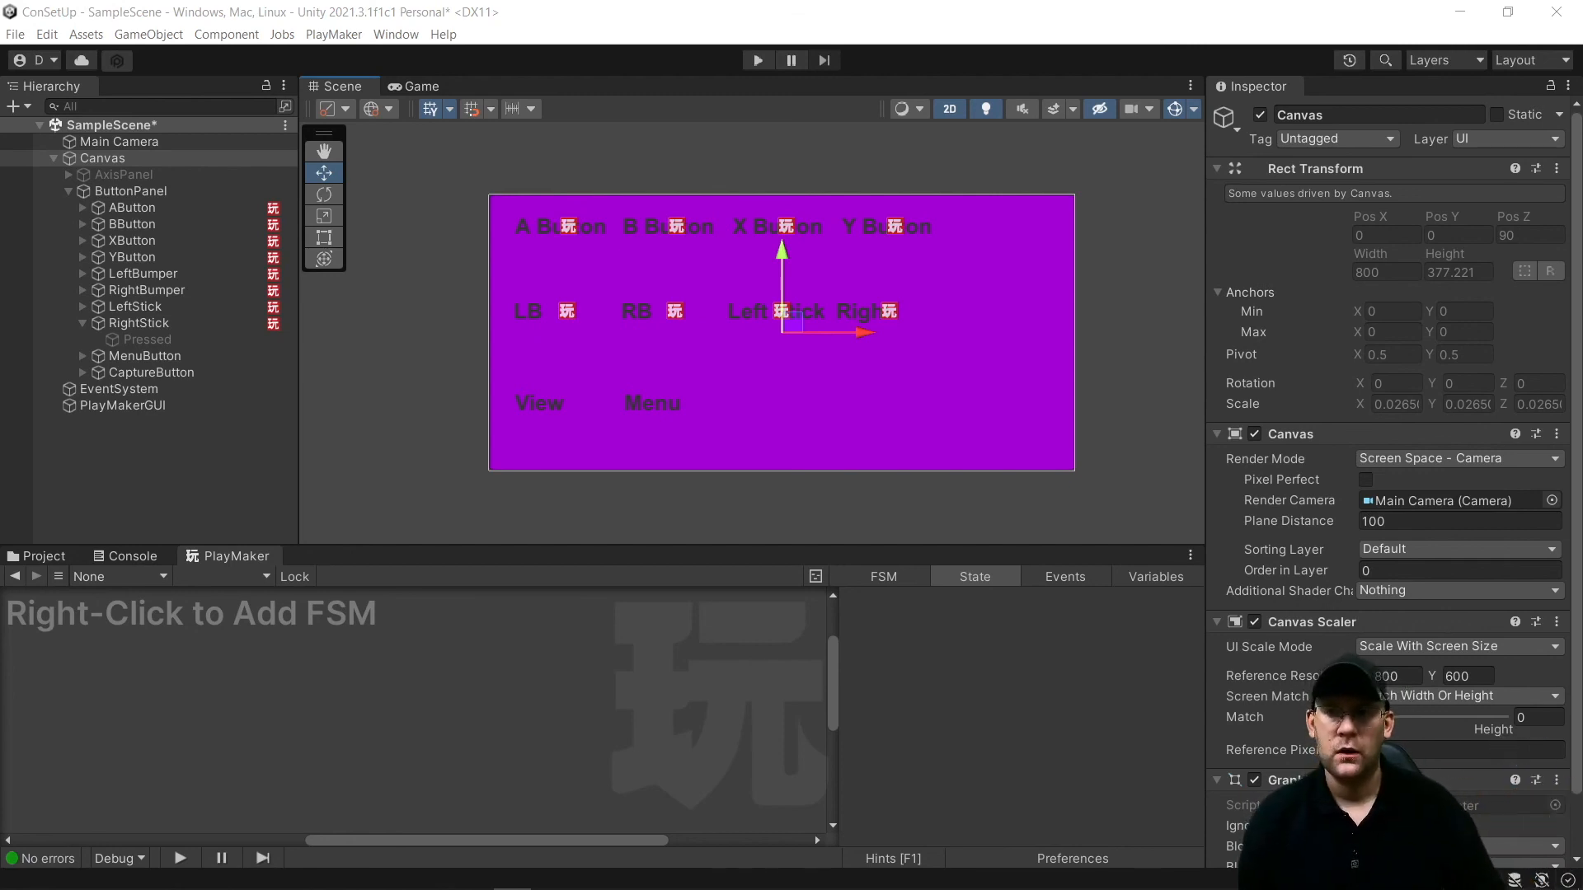
left_click(82, 323)
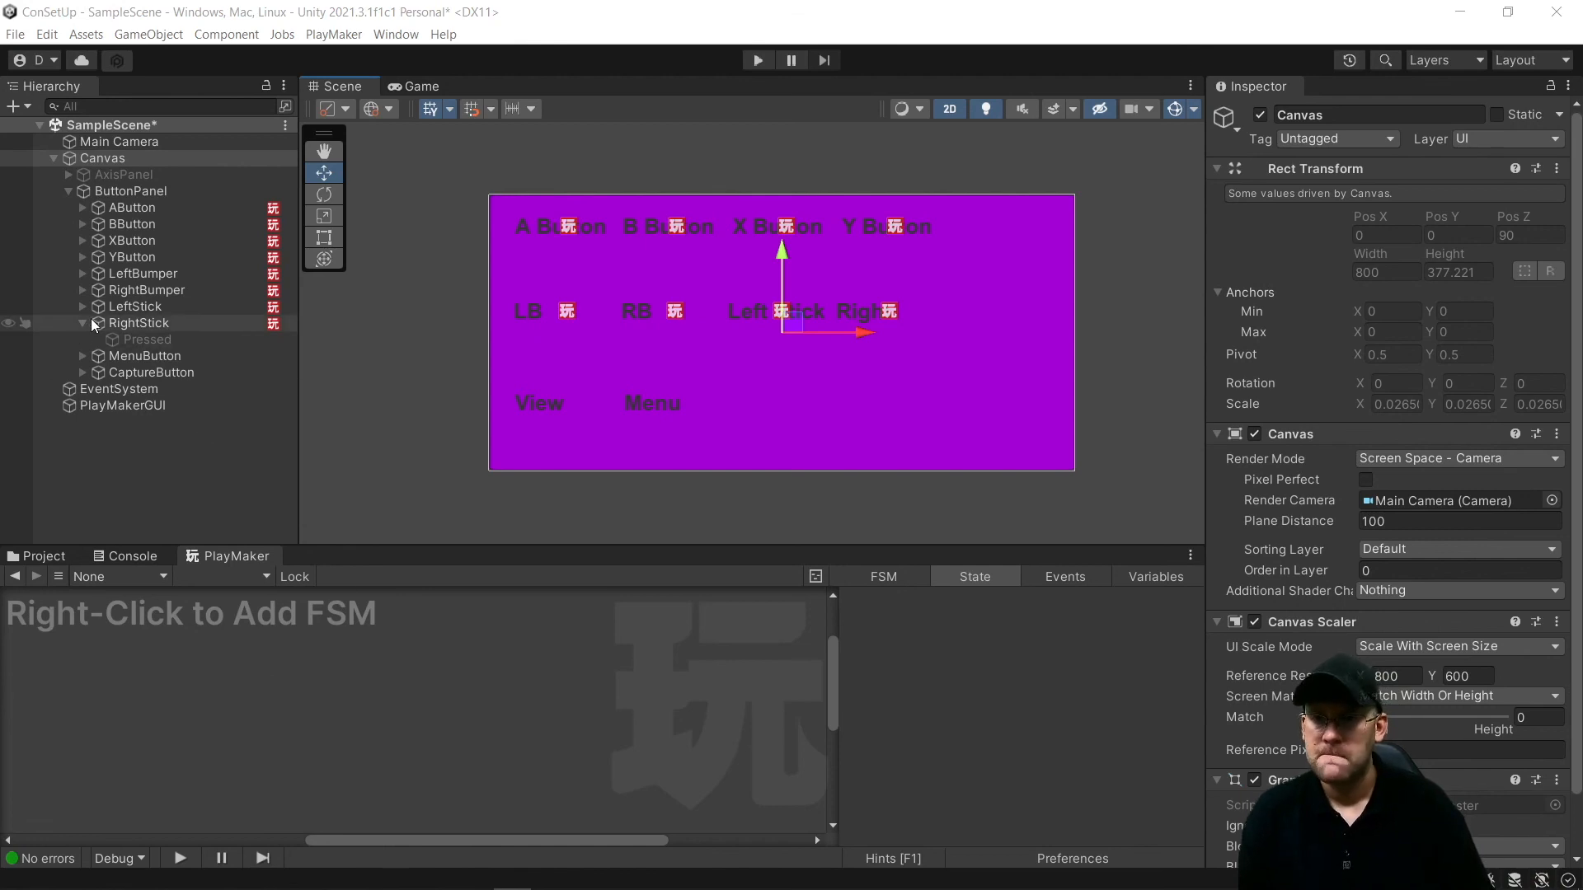
left_click(145, 340)
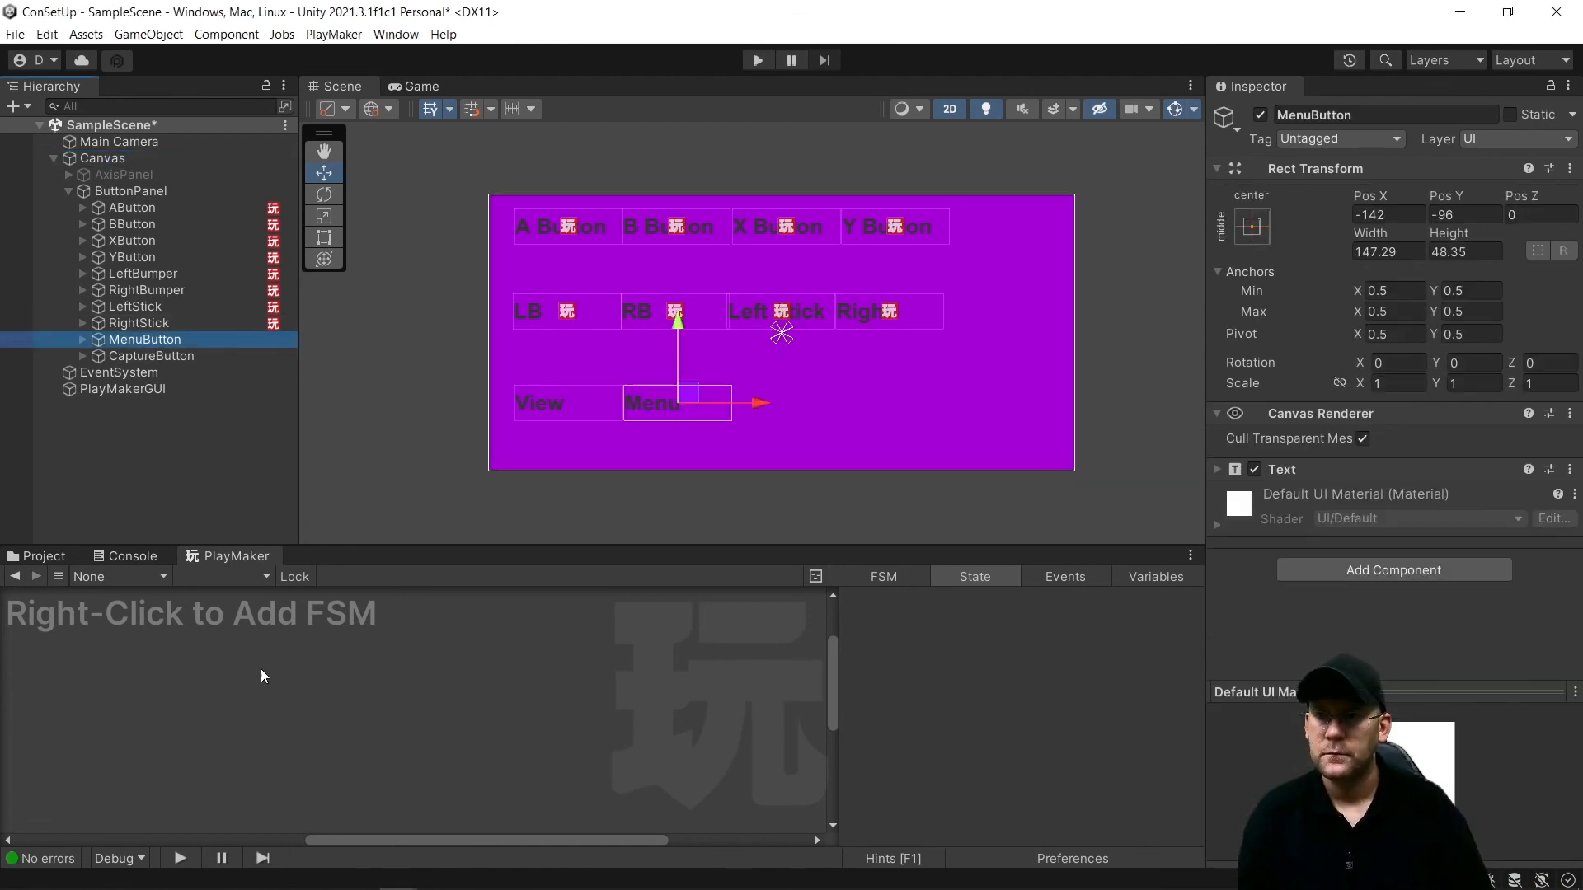
left_click(155, 354)
left_click_drag(155, 355, 156, 332)
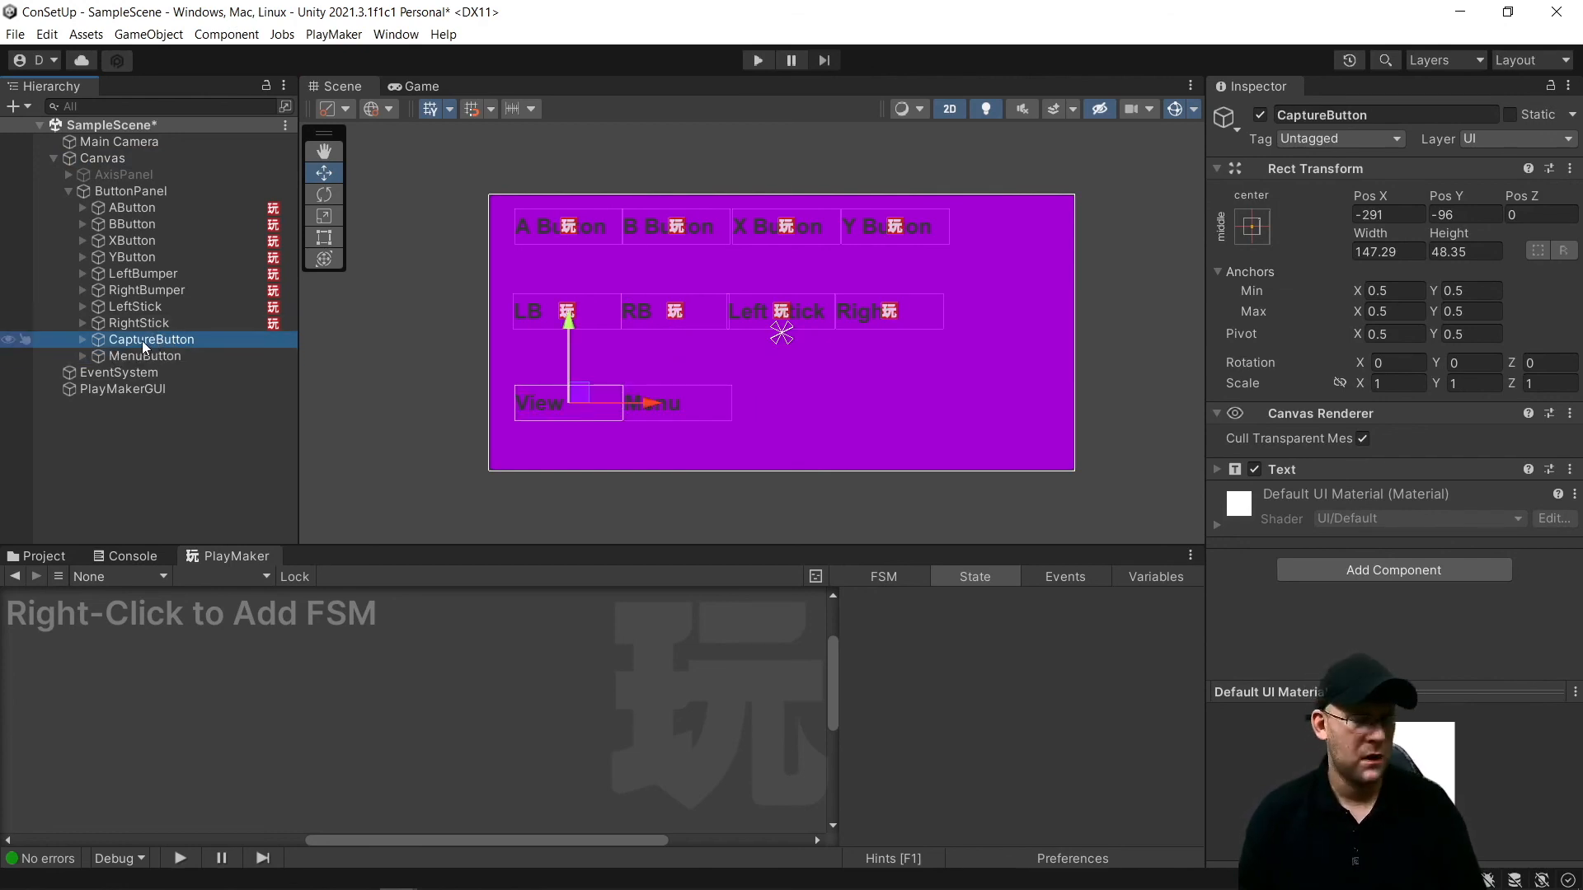
Rename the CaptureButton object as ViewButton
left_click(142, 341)
key("Home")
key("Delete")
key("Delete")
type("View")
key("Return")
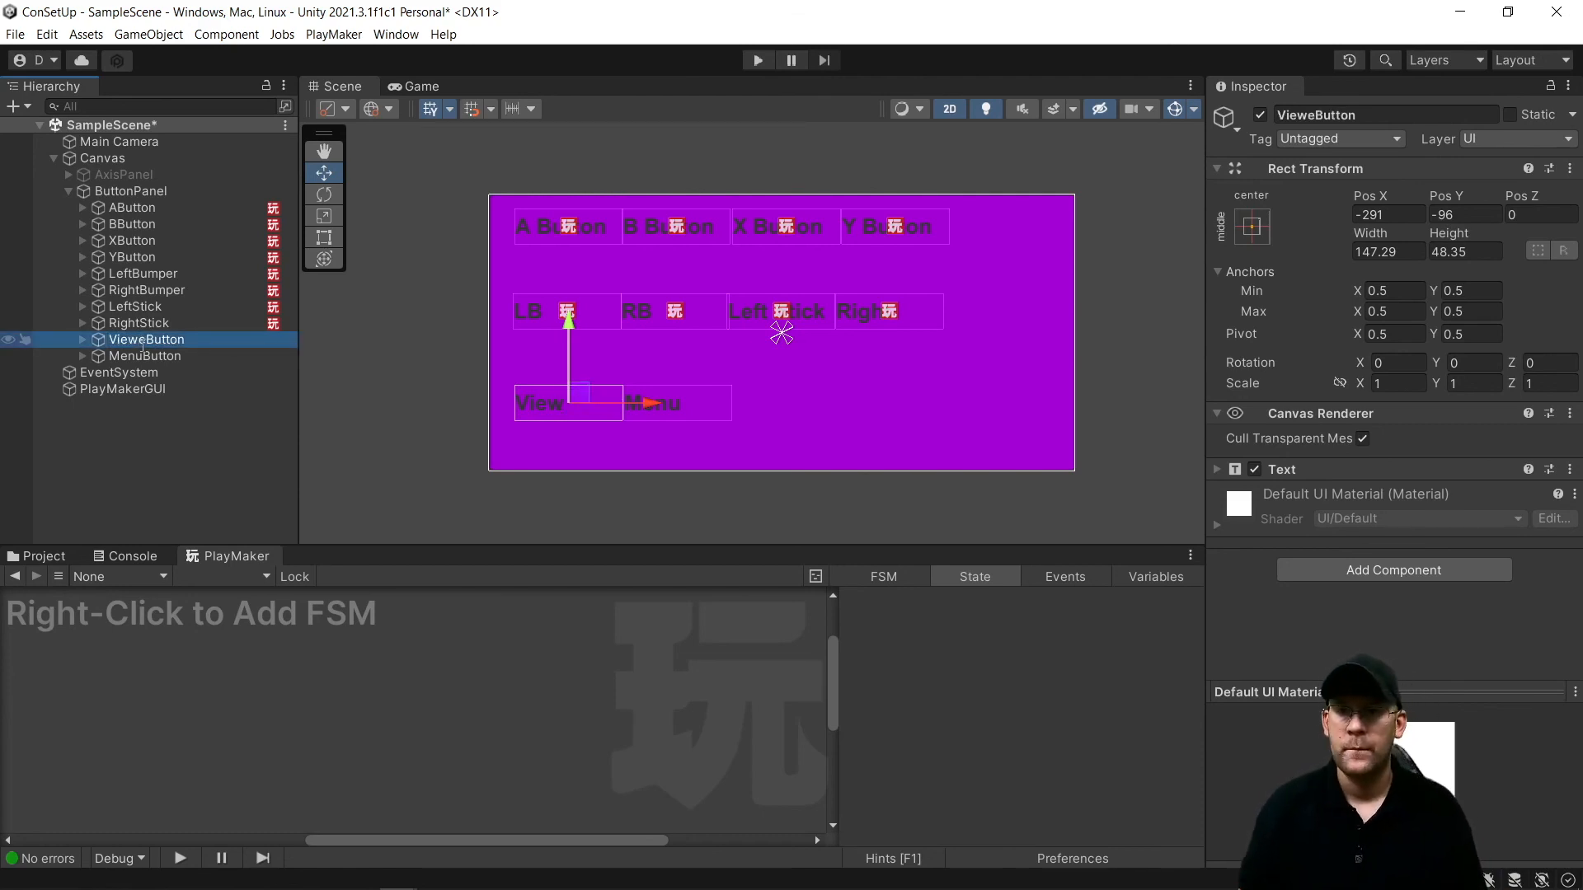
left_click(145, 345)
left_click(149, 340)
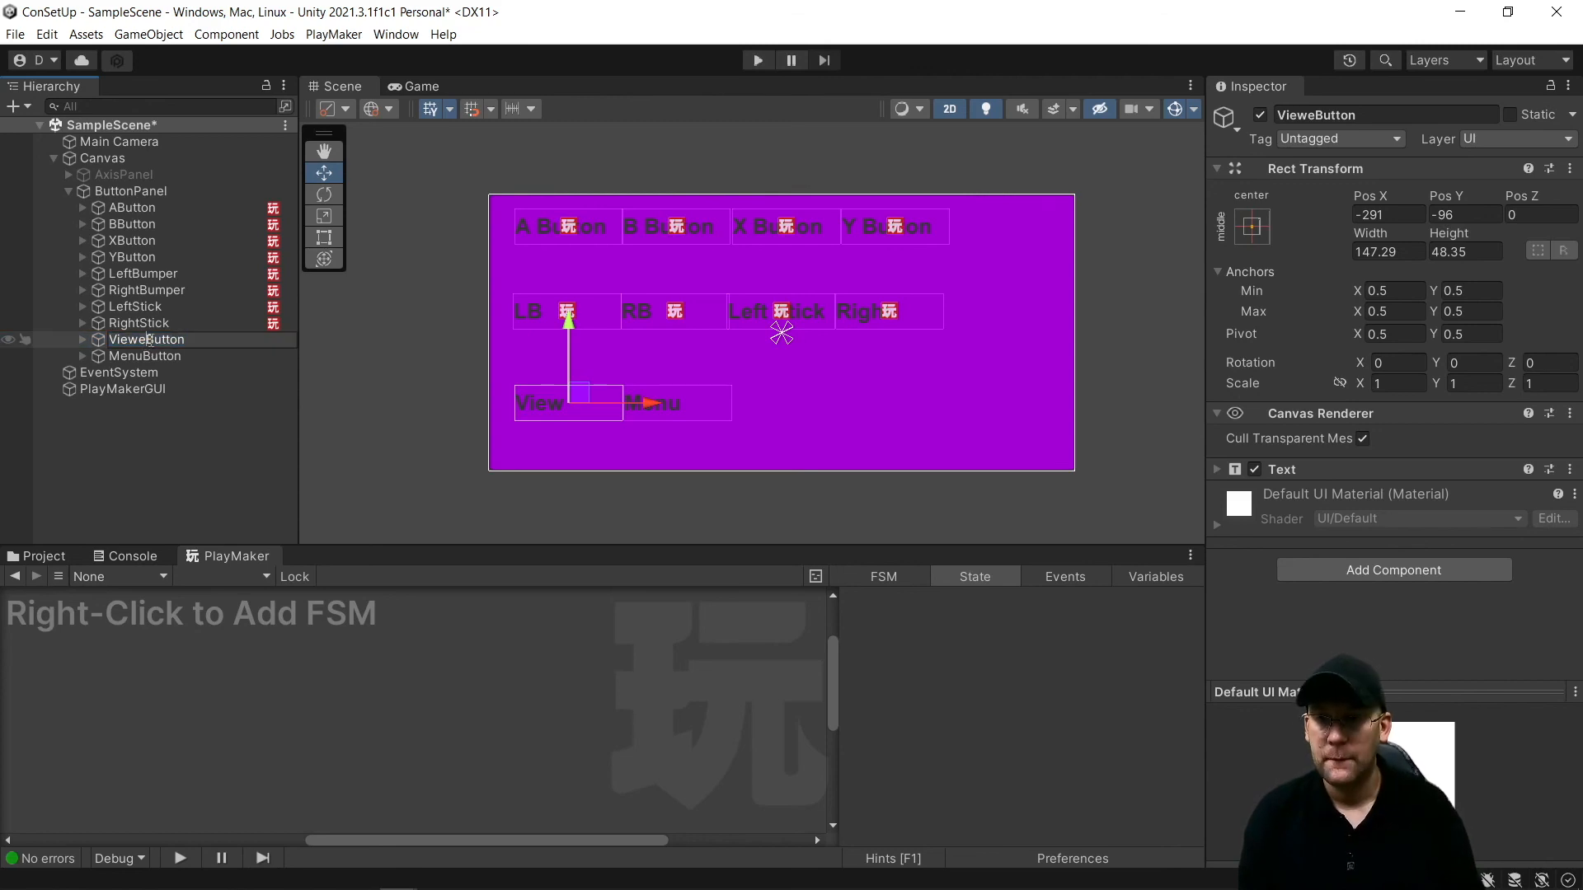
key("BackSpace")
key("Return")
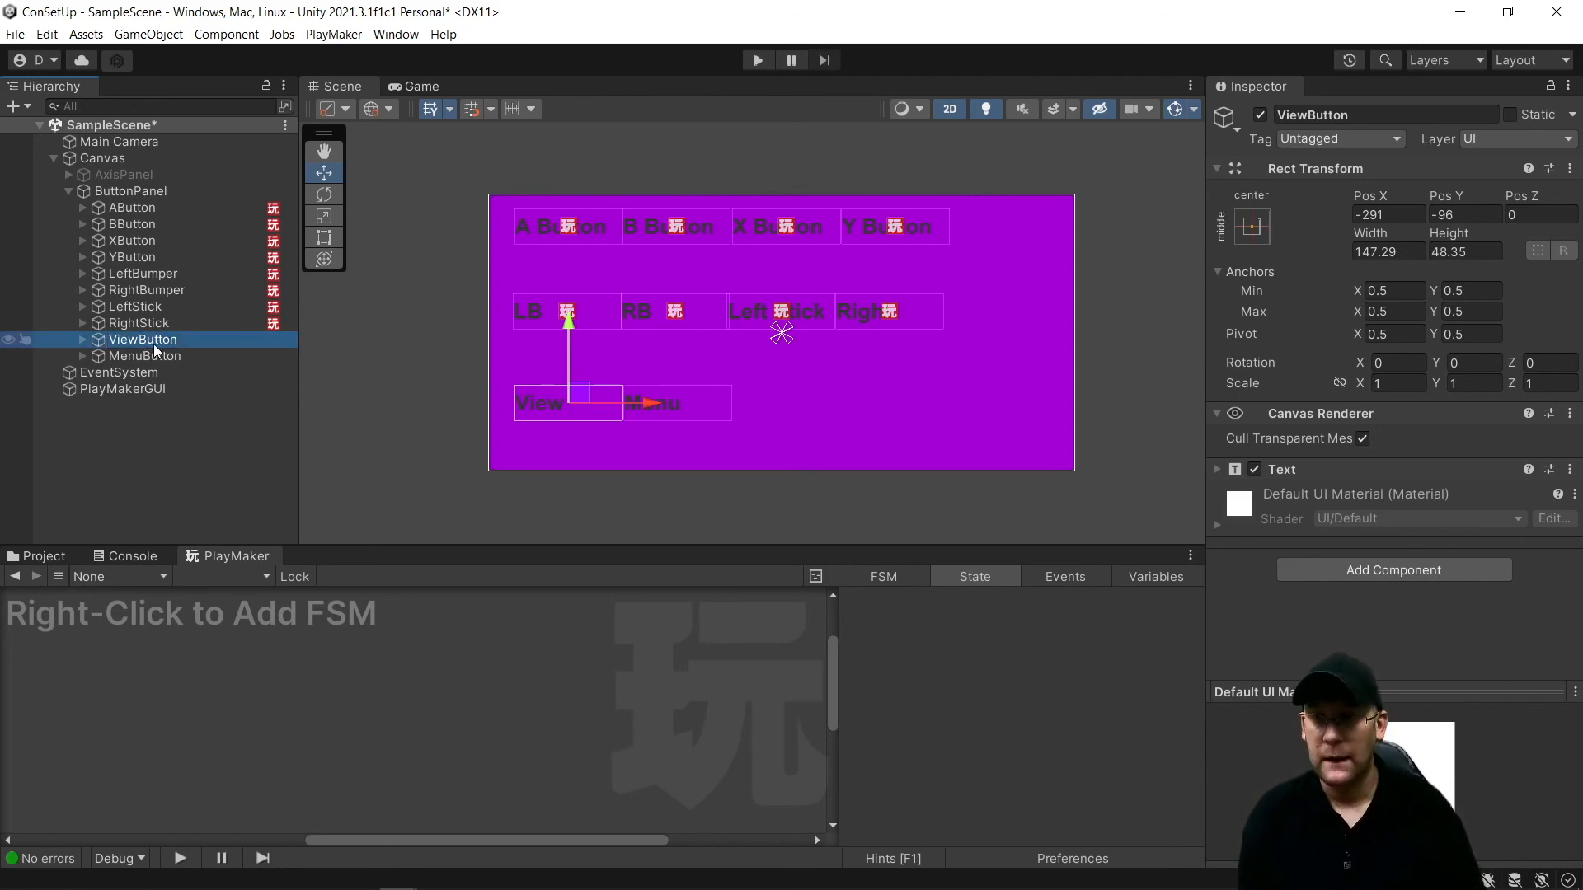
Paste the copied ButtonInput FSM as a new component on ViewButton
left_click(1570, 168)
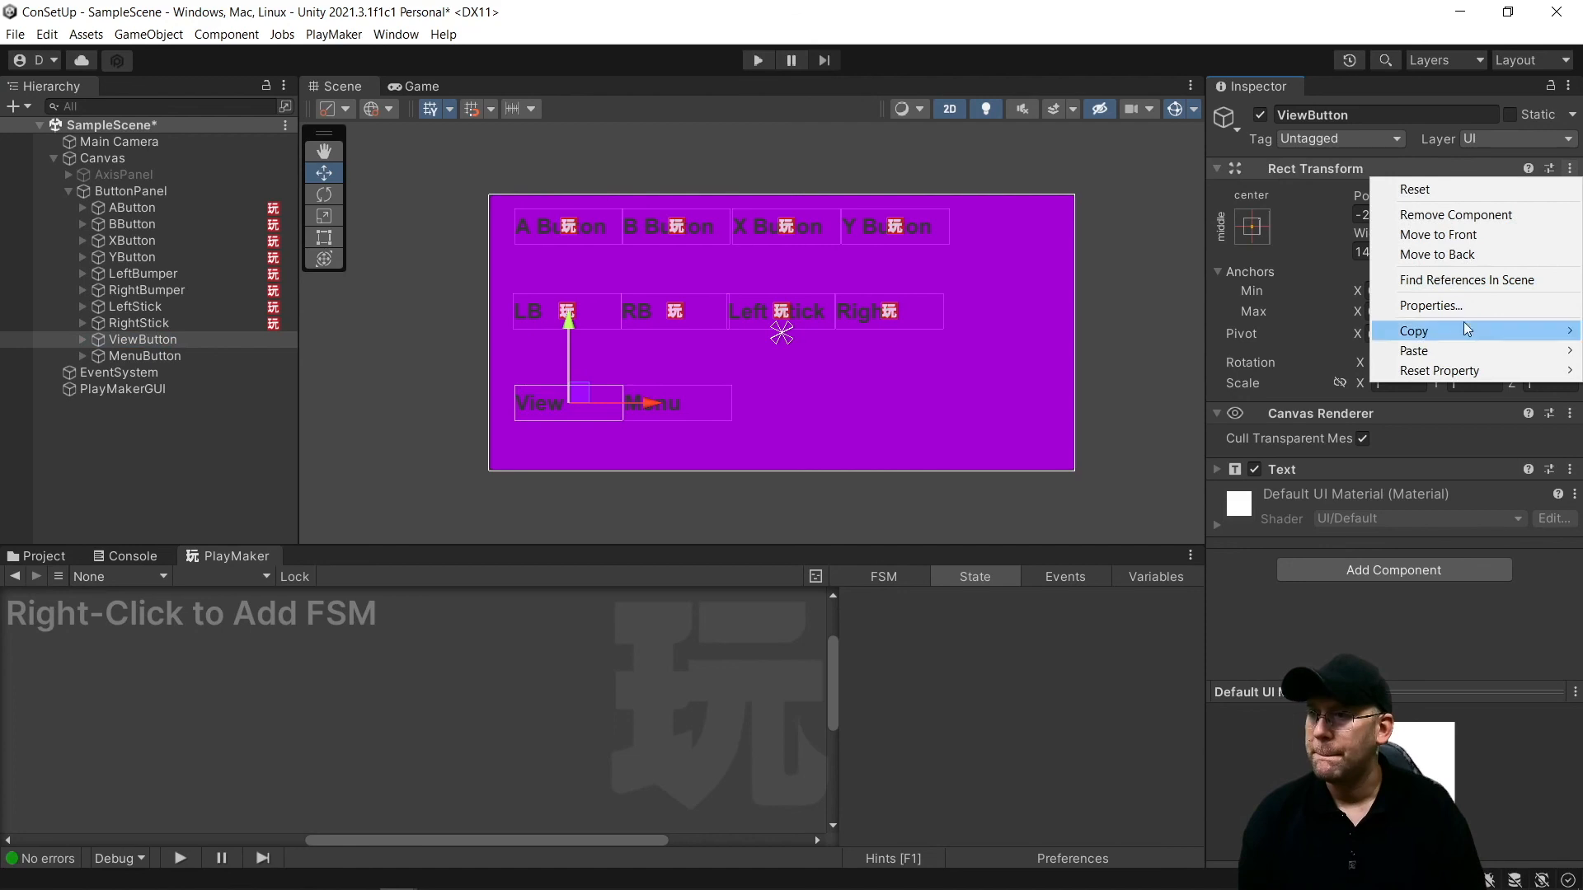
mouse_move(1425, 353)
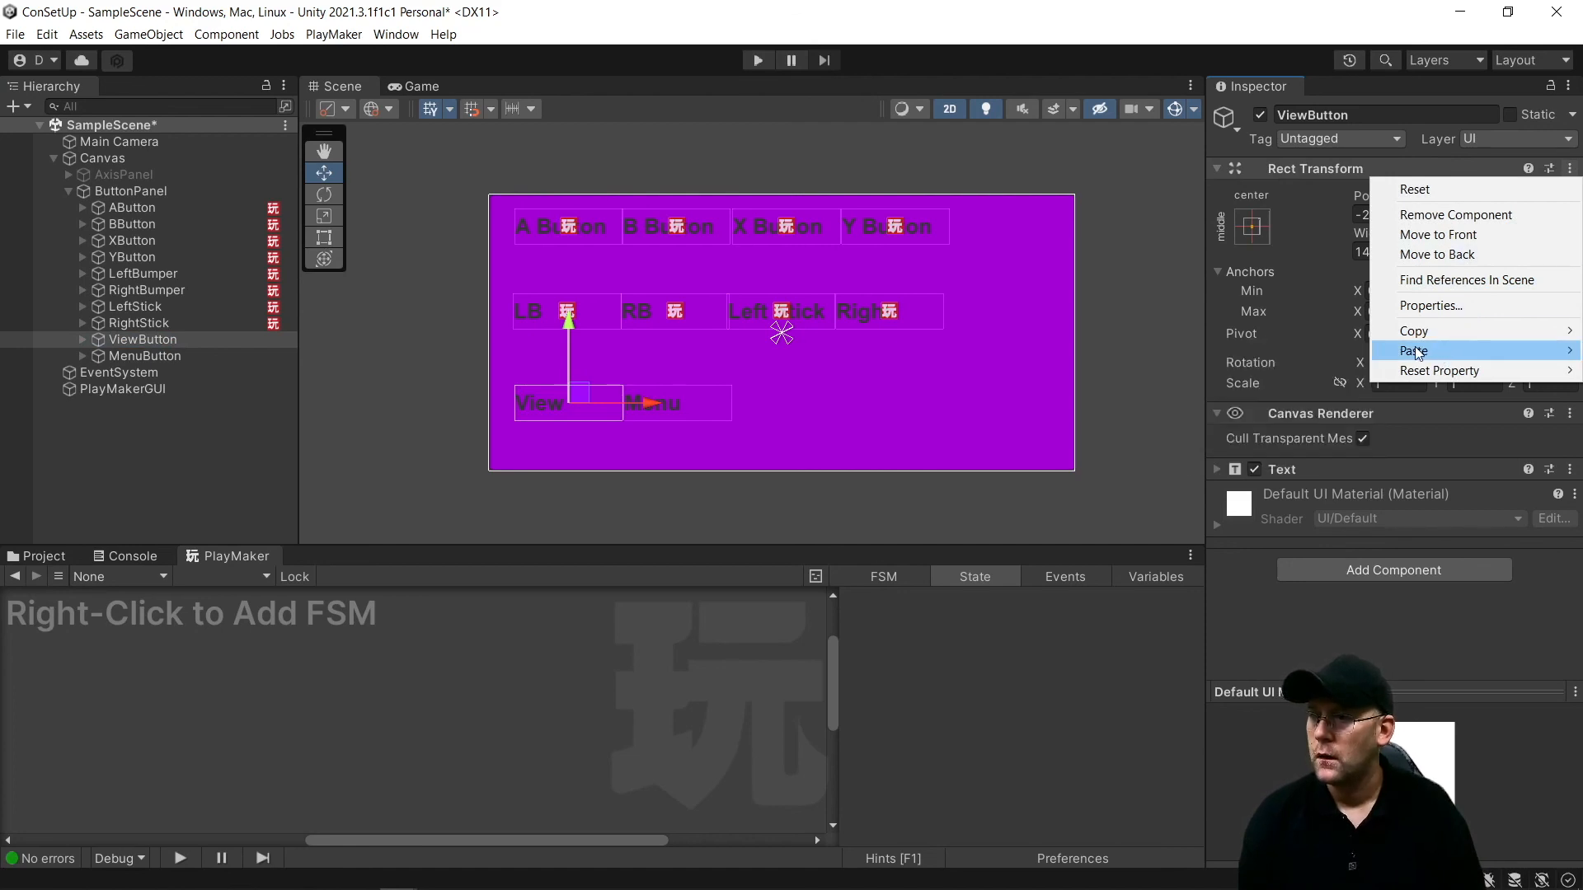
left_click(1273, 435)
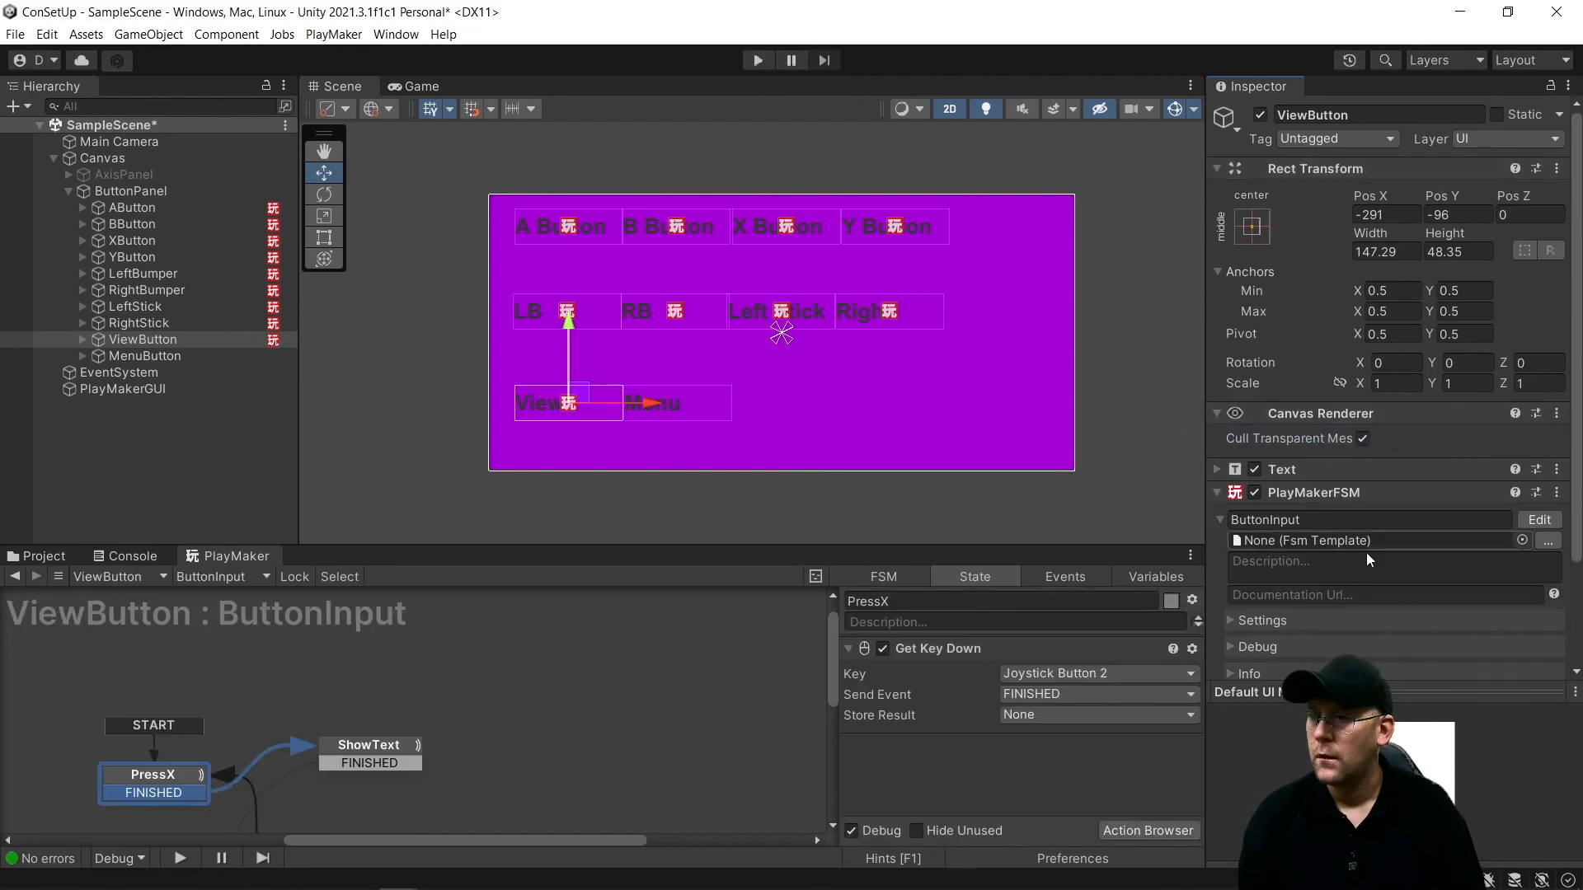
Rename the PressX state of ViewButton's FSM as PressView and set its Get Key Down key to Joystick Button 6
key("BackSpace")
type("View")
left_click(1070, 676)
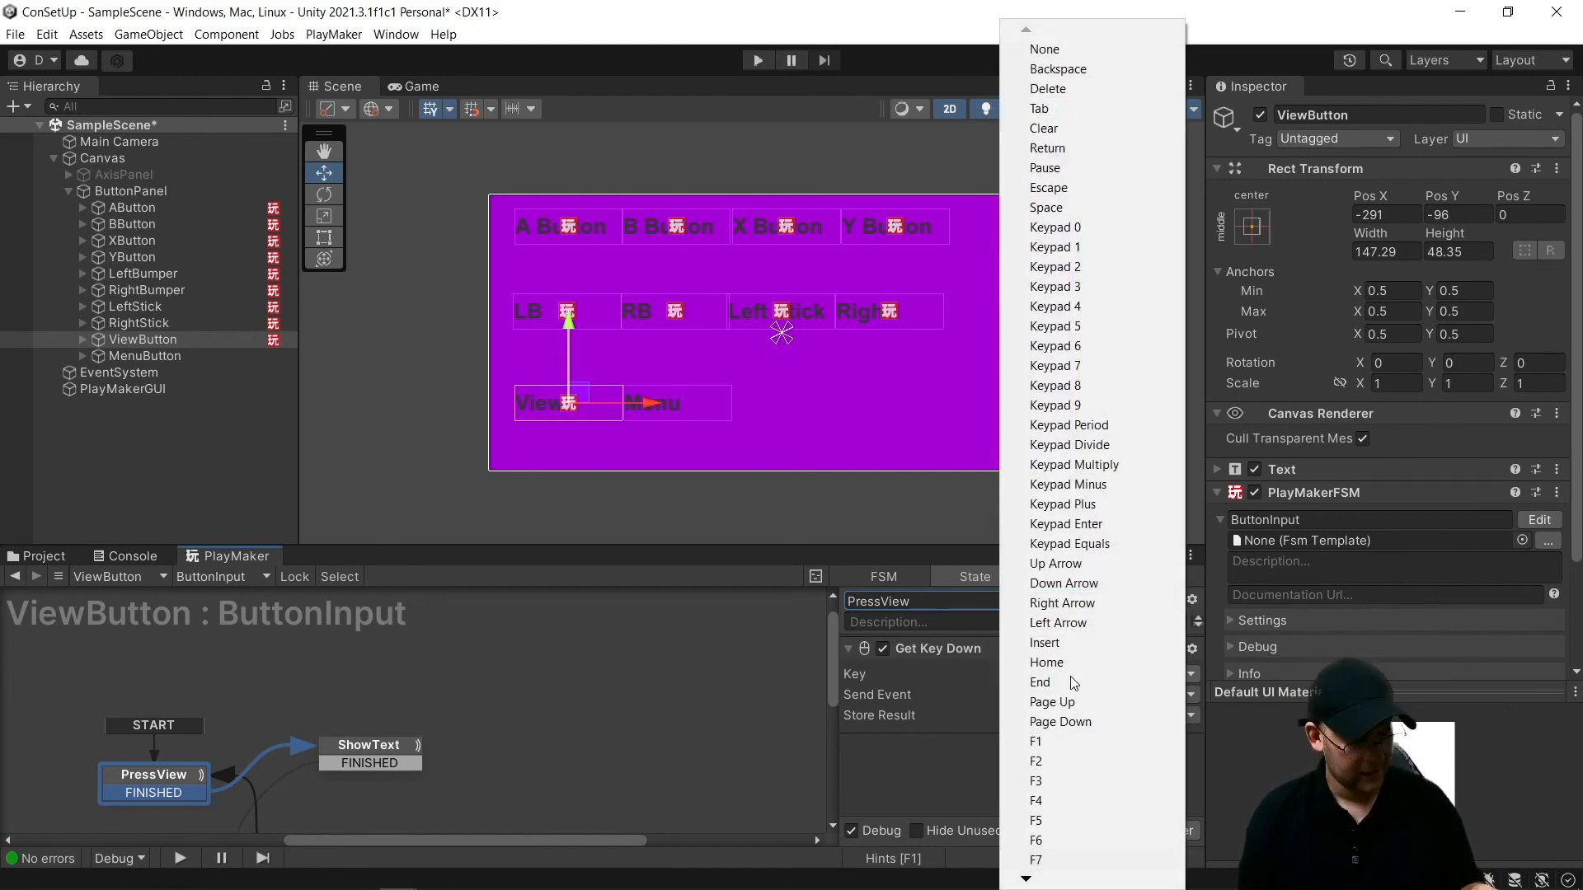
key("j")
key("j")
key("j")
key("j")
key("j")
key("j")
key("j")
key("j")
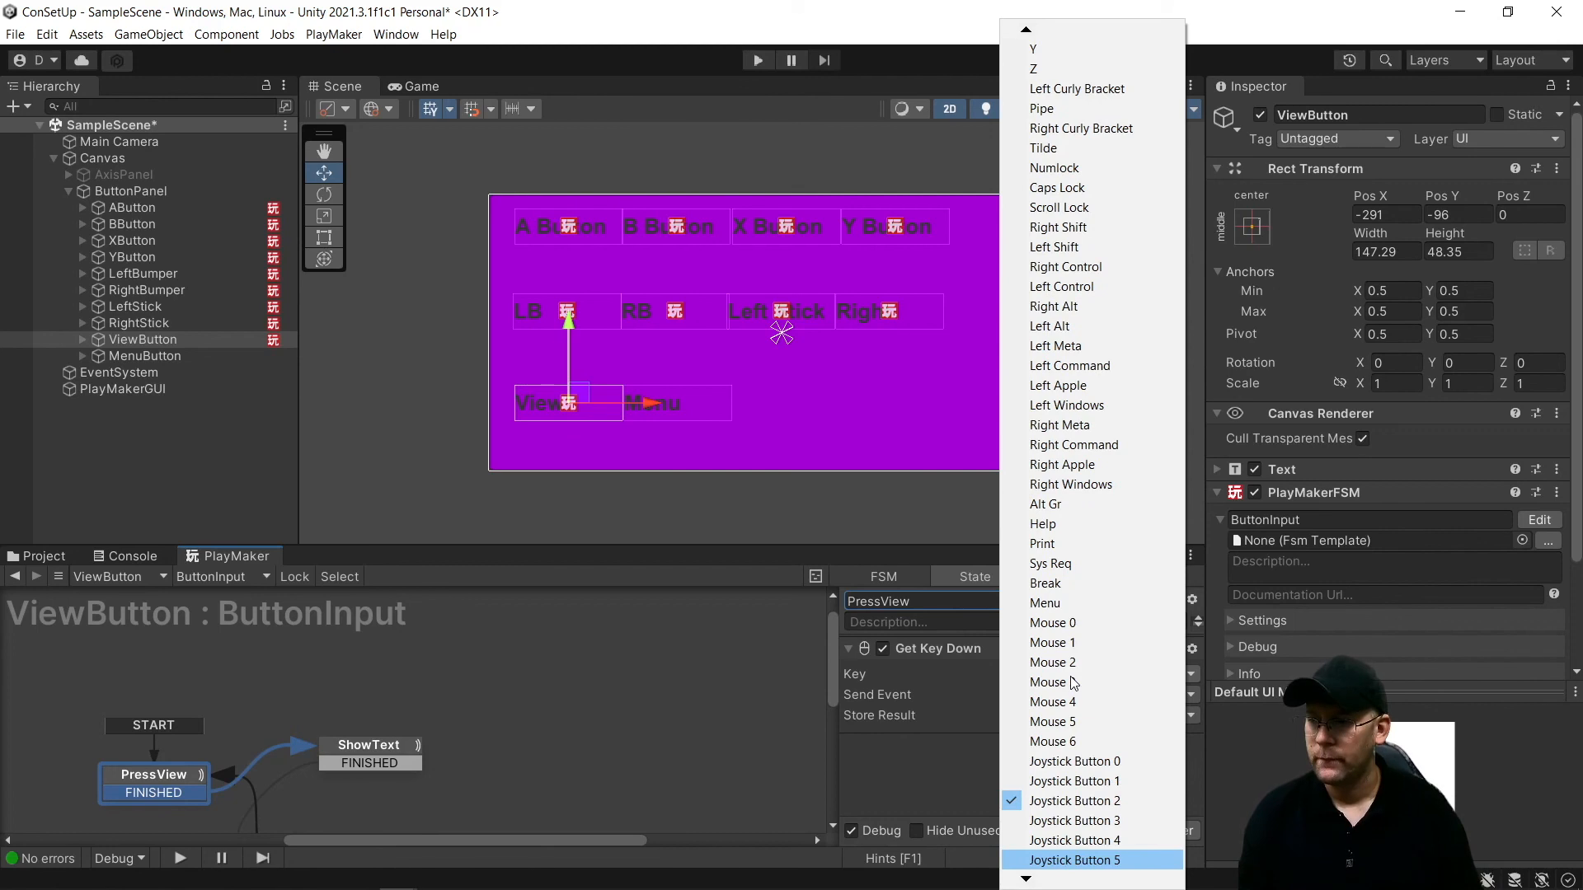
key("Return")
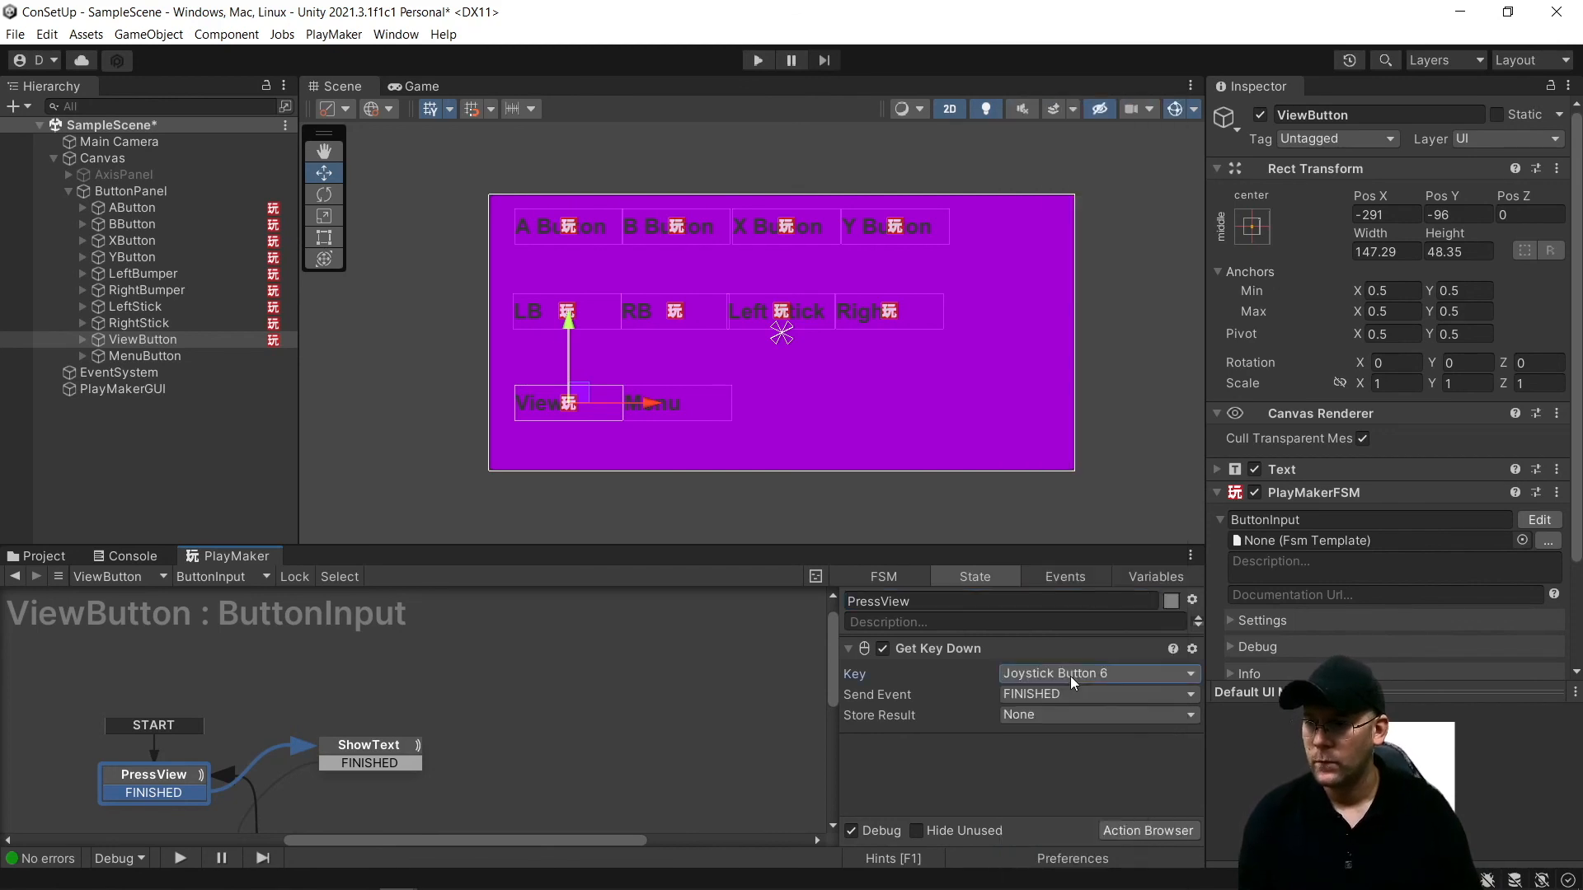
Assign ViewButton's Pressed child to the Activate Game Object actions in the ShowText and TurnOff states of its own FSM
left_click(350, 770)
left_click(83, 338)
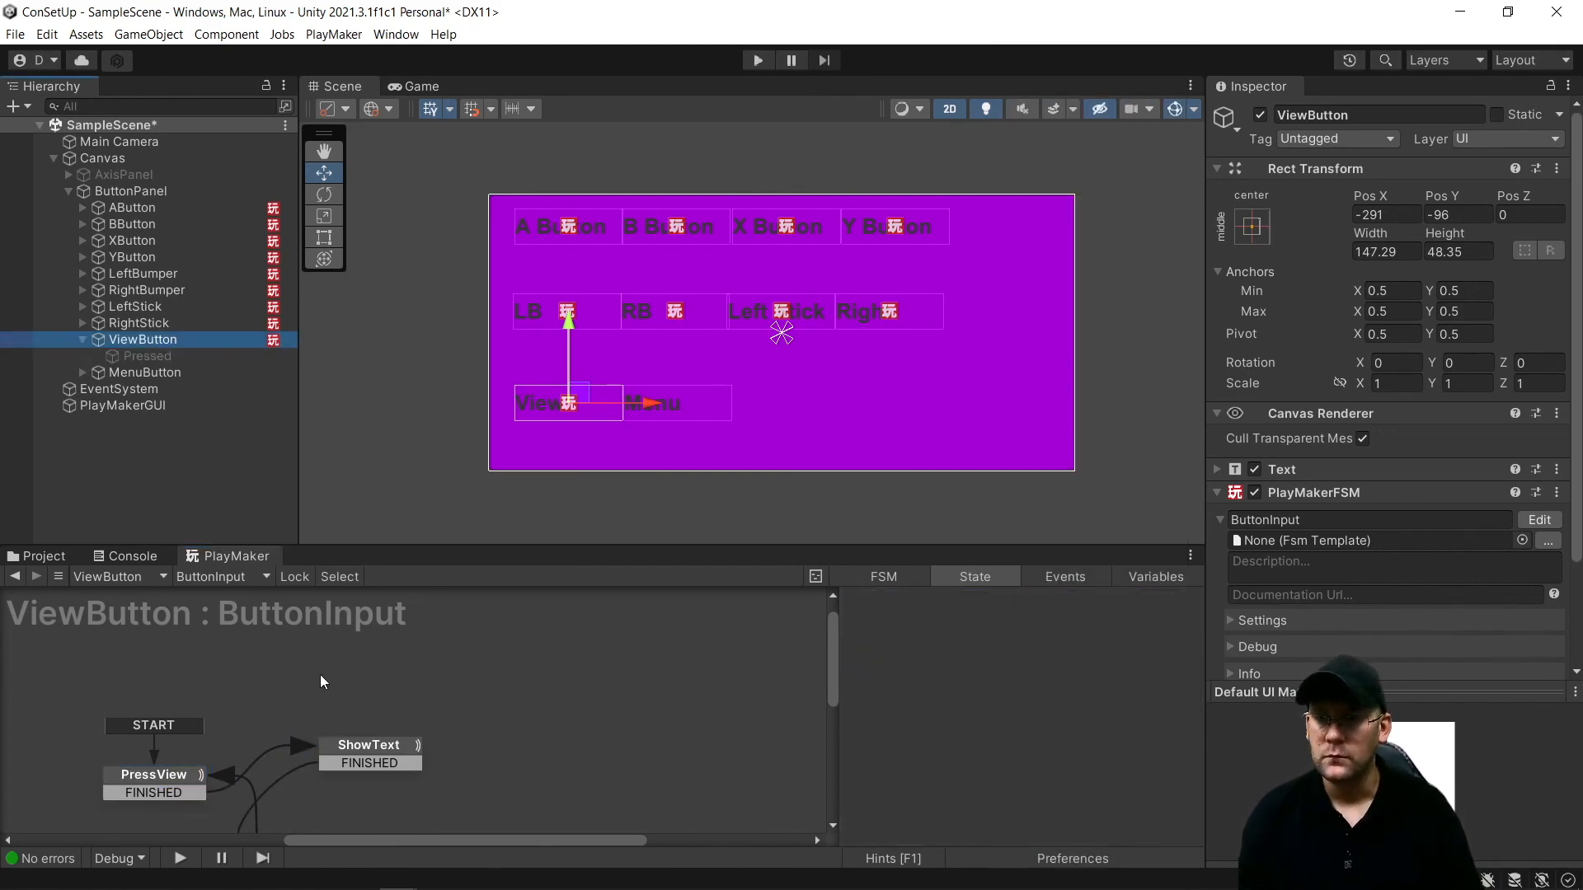
left_click(376, 750)
left_click_drag(146, 355, 1099, 710)
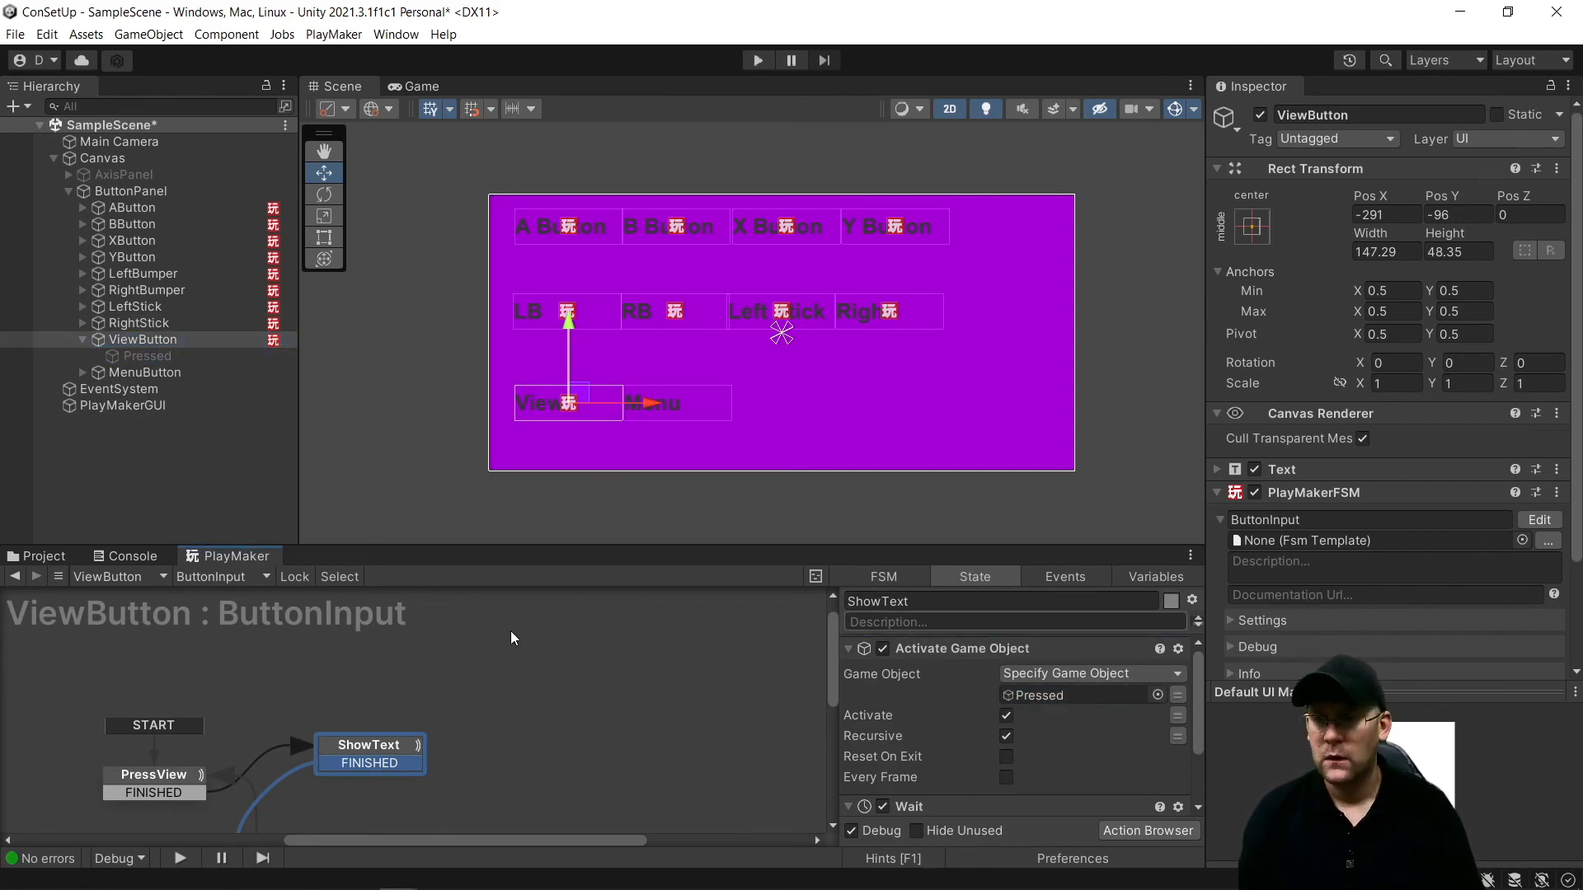
scroll(511, 638, "down", 5)
left_click(329, 686)
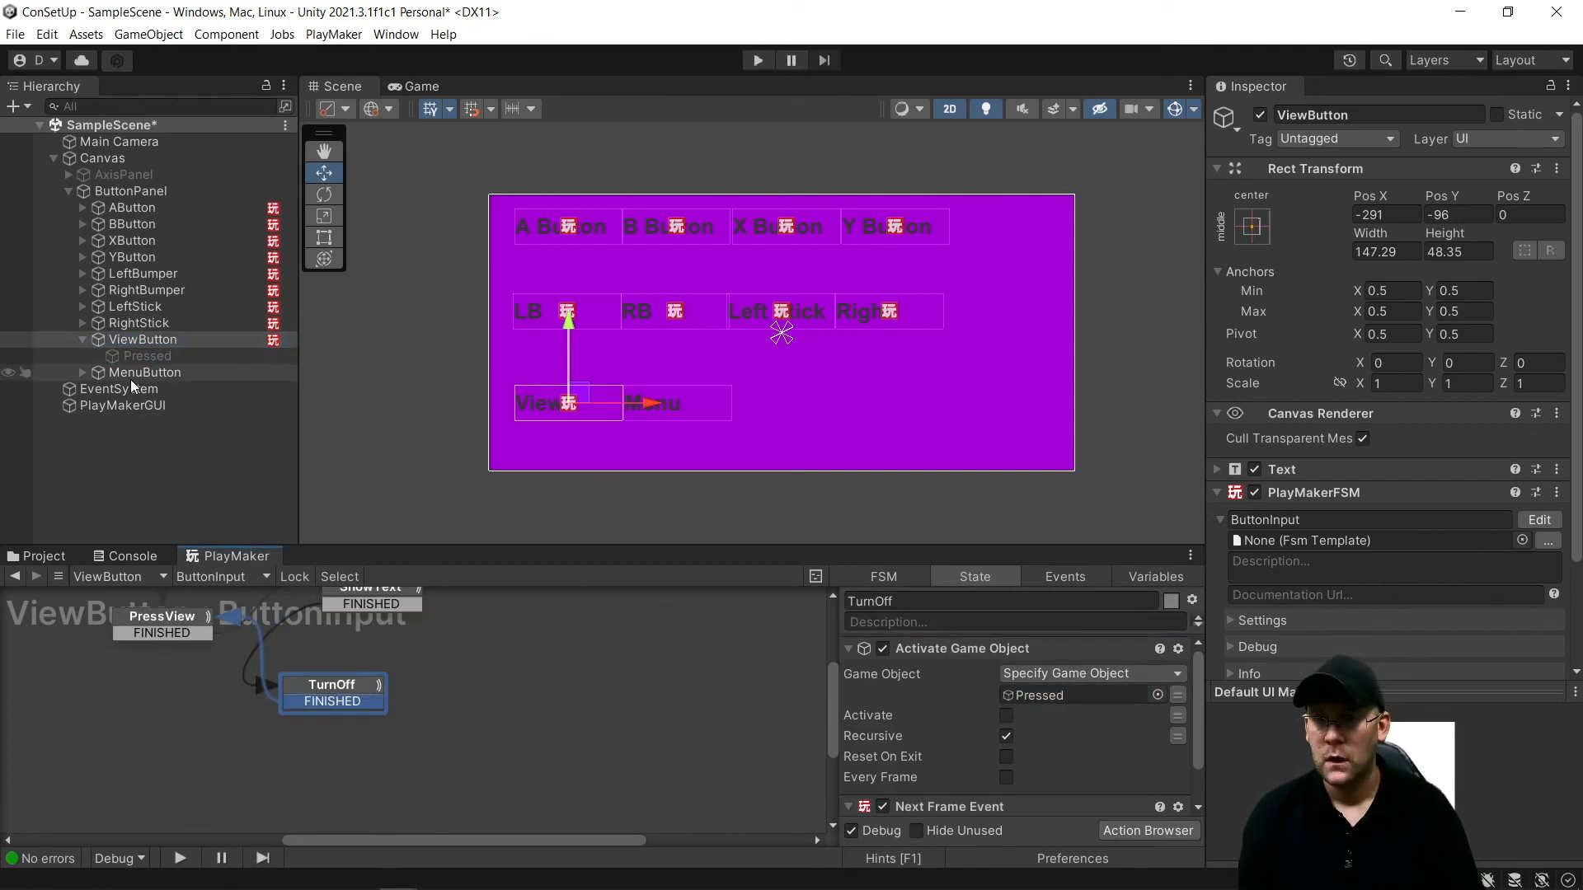
left_click_drag(132, 359, 1055, 694)
left_click(83, 339)
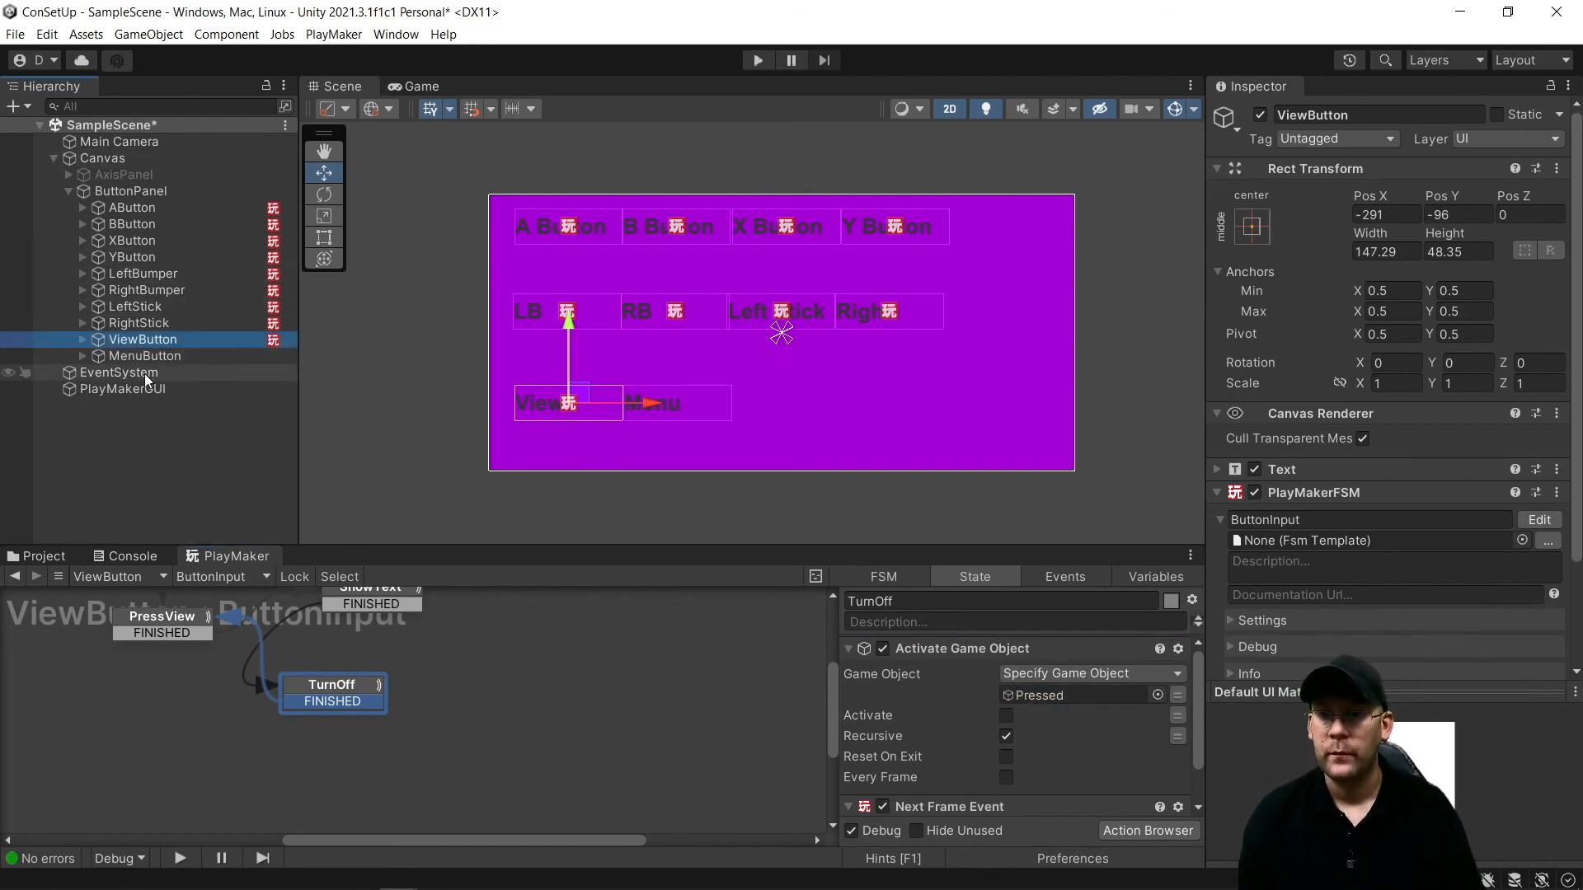
Paste the copied ButtonInput FSM as a new component on MenuButton
left_click(151, 357)
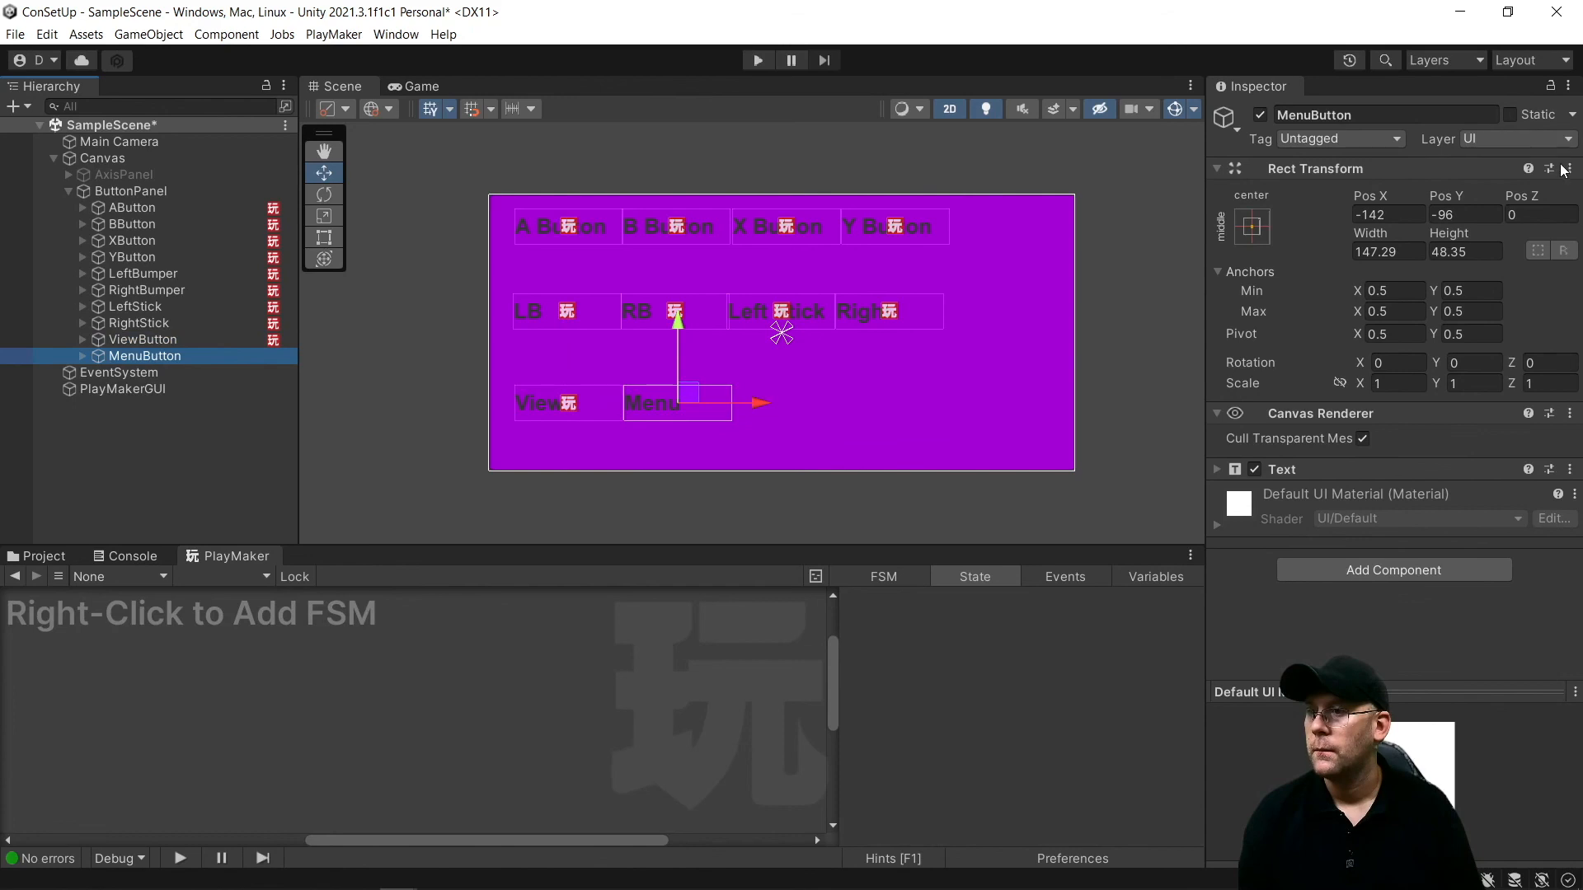
left_click(1569, 169)
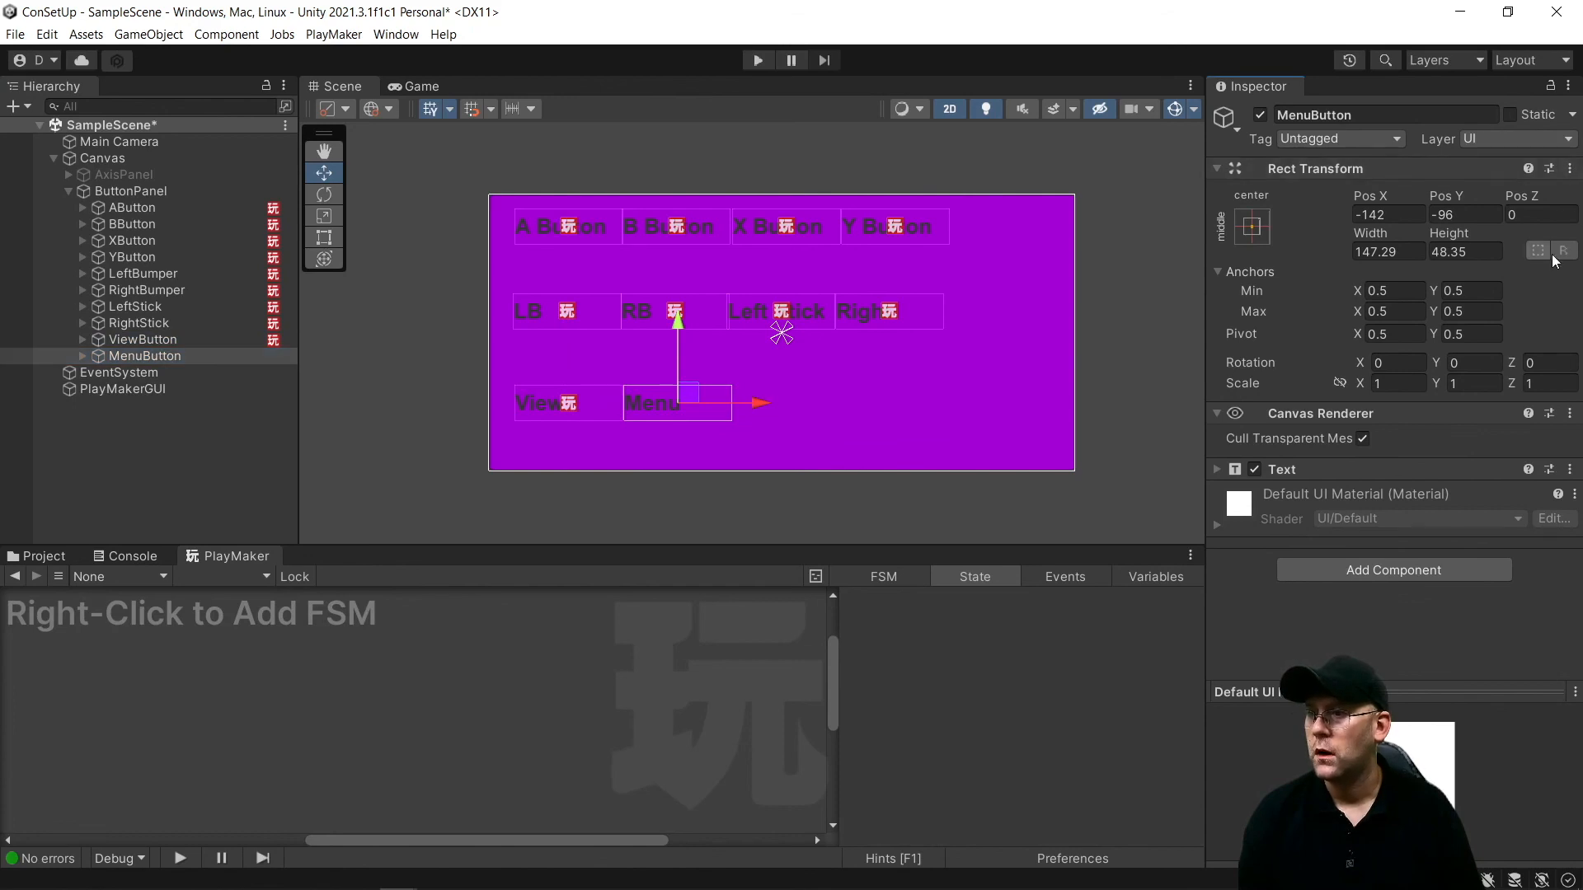
left_click(1569, 168)
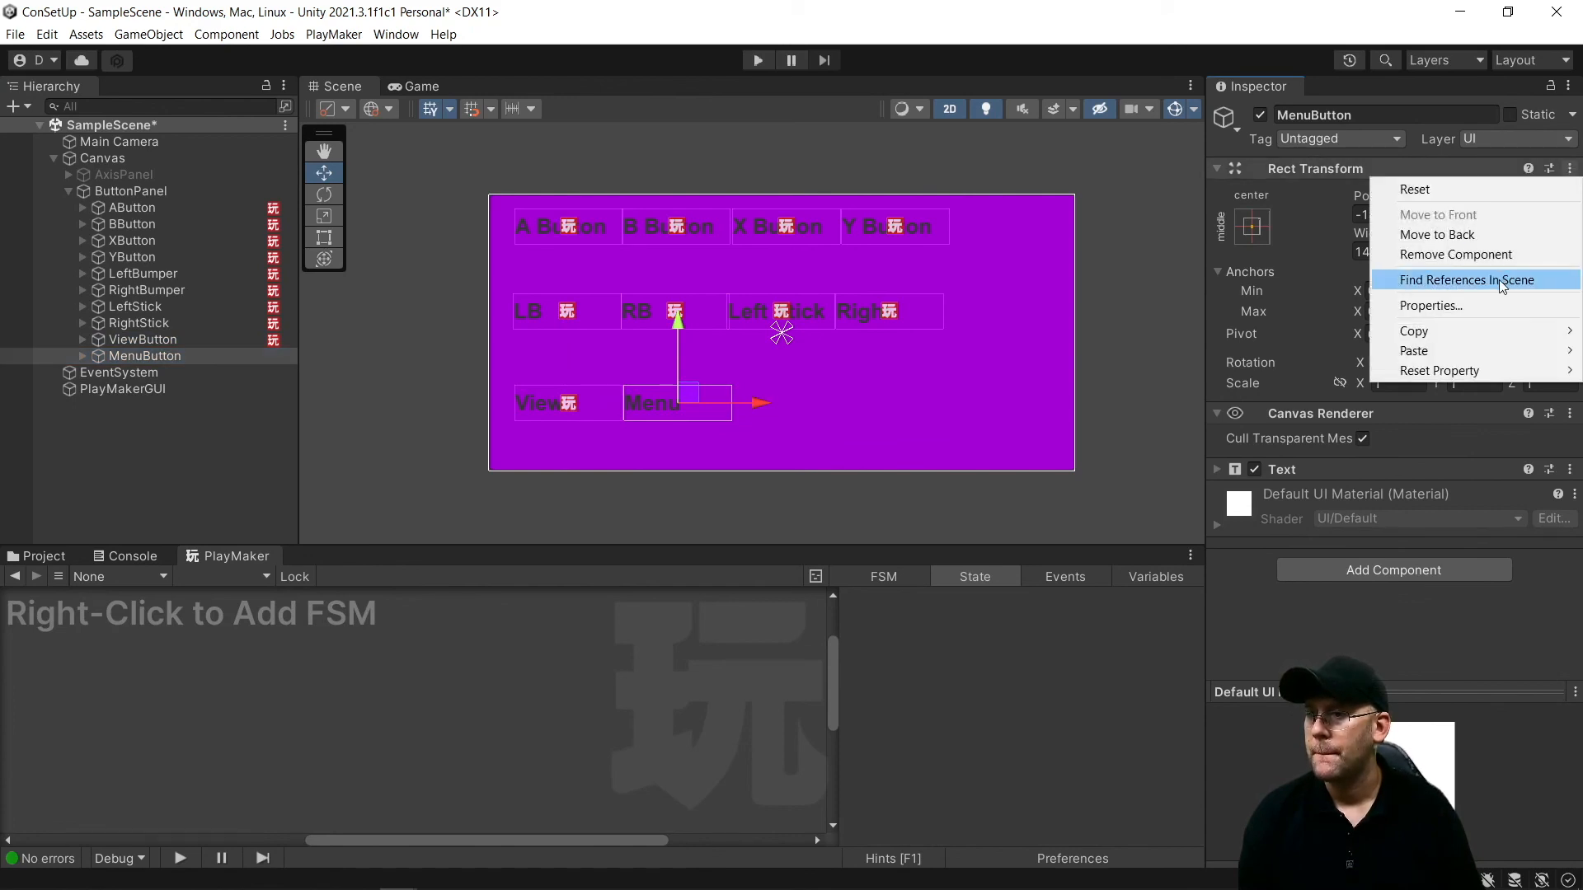
mouse_move(1455, 352)
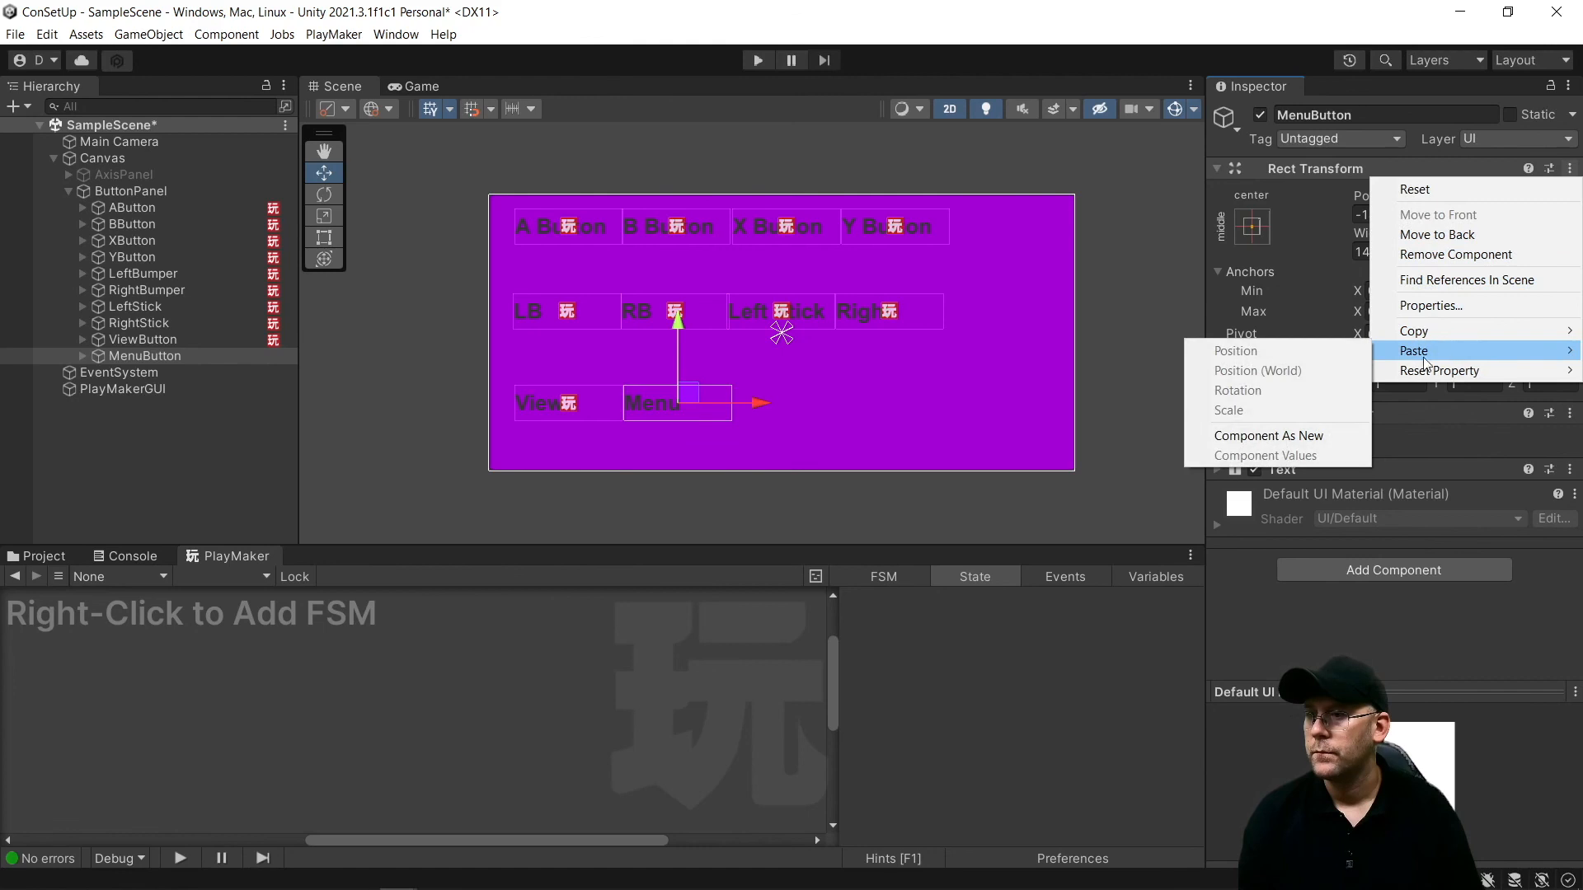
left_click(1263, 436)
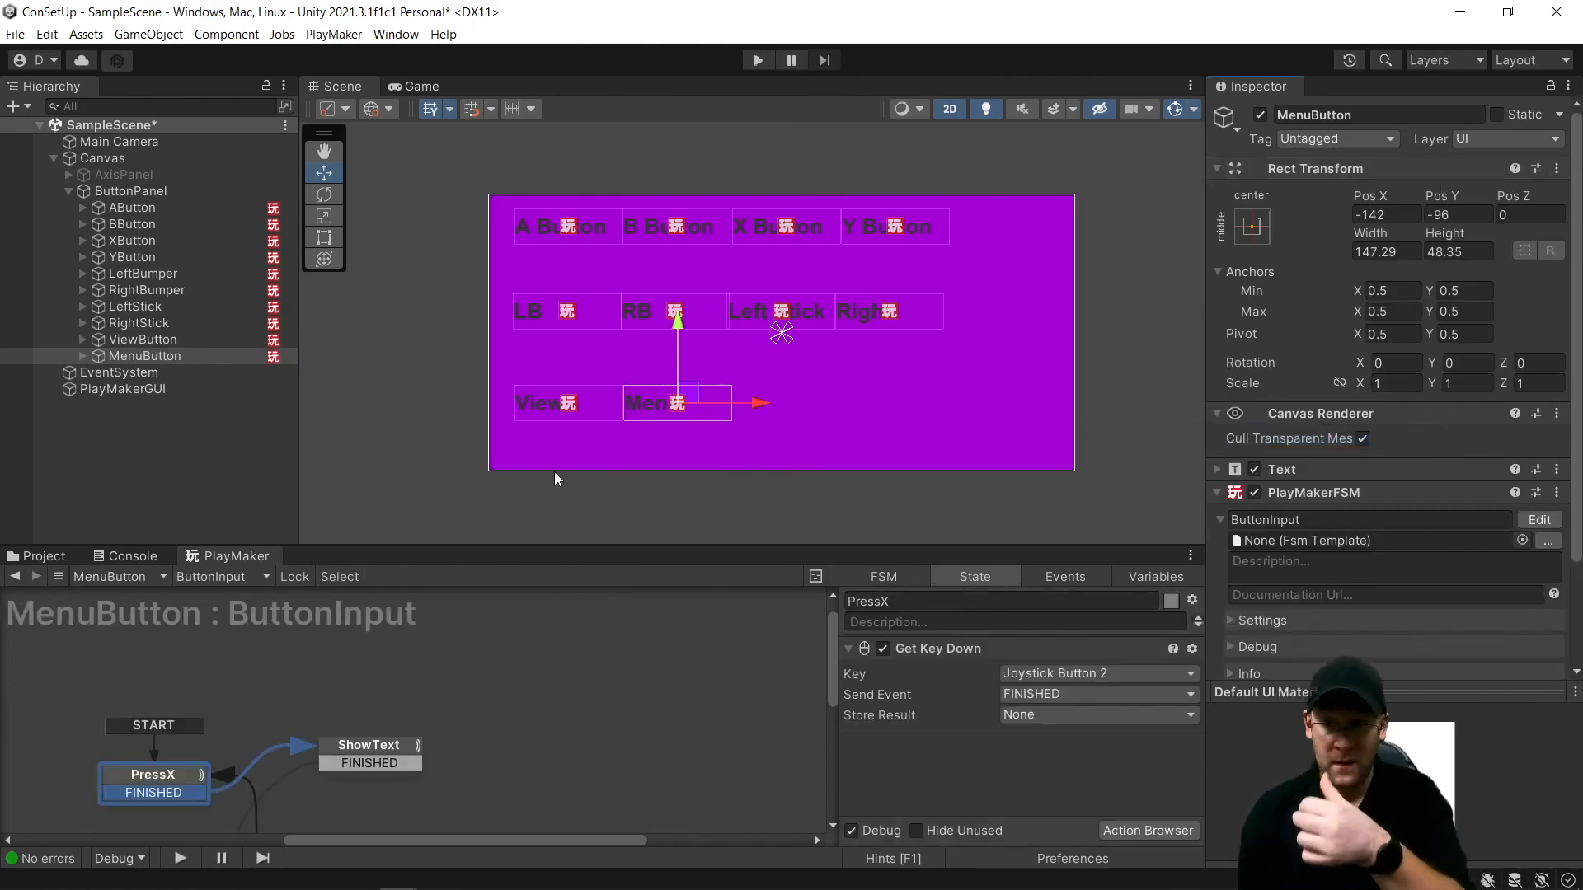
Set the Get Key Down key in MenuButton's FSM to Joystick Button 7 and rename that state as PressMenu
left_click(1054, 671)
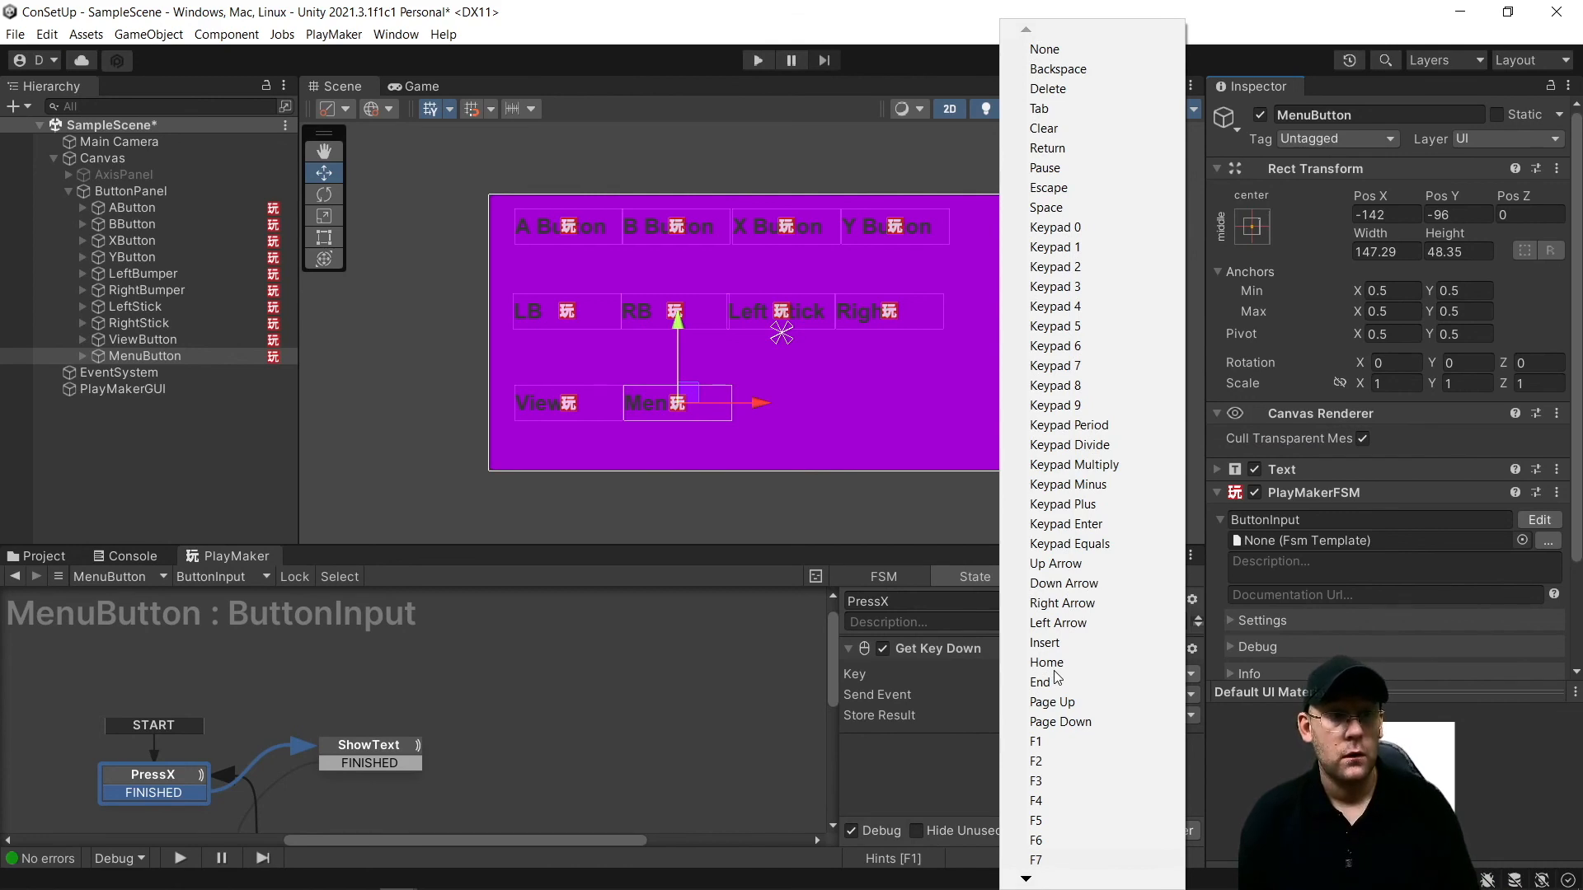
key("Down")
key("Down")
key("Down")
key("Down")
key("Down")
key("Down")
key("Down")
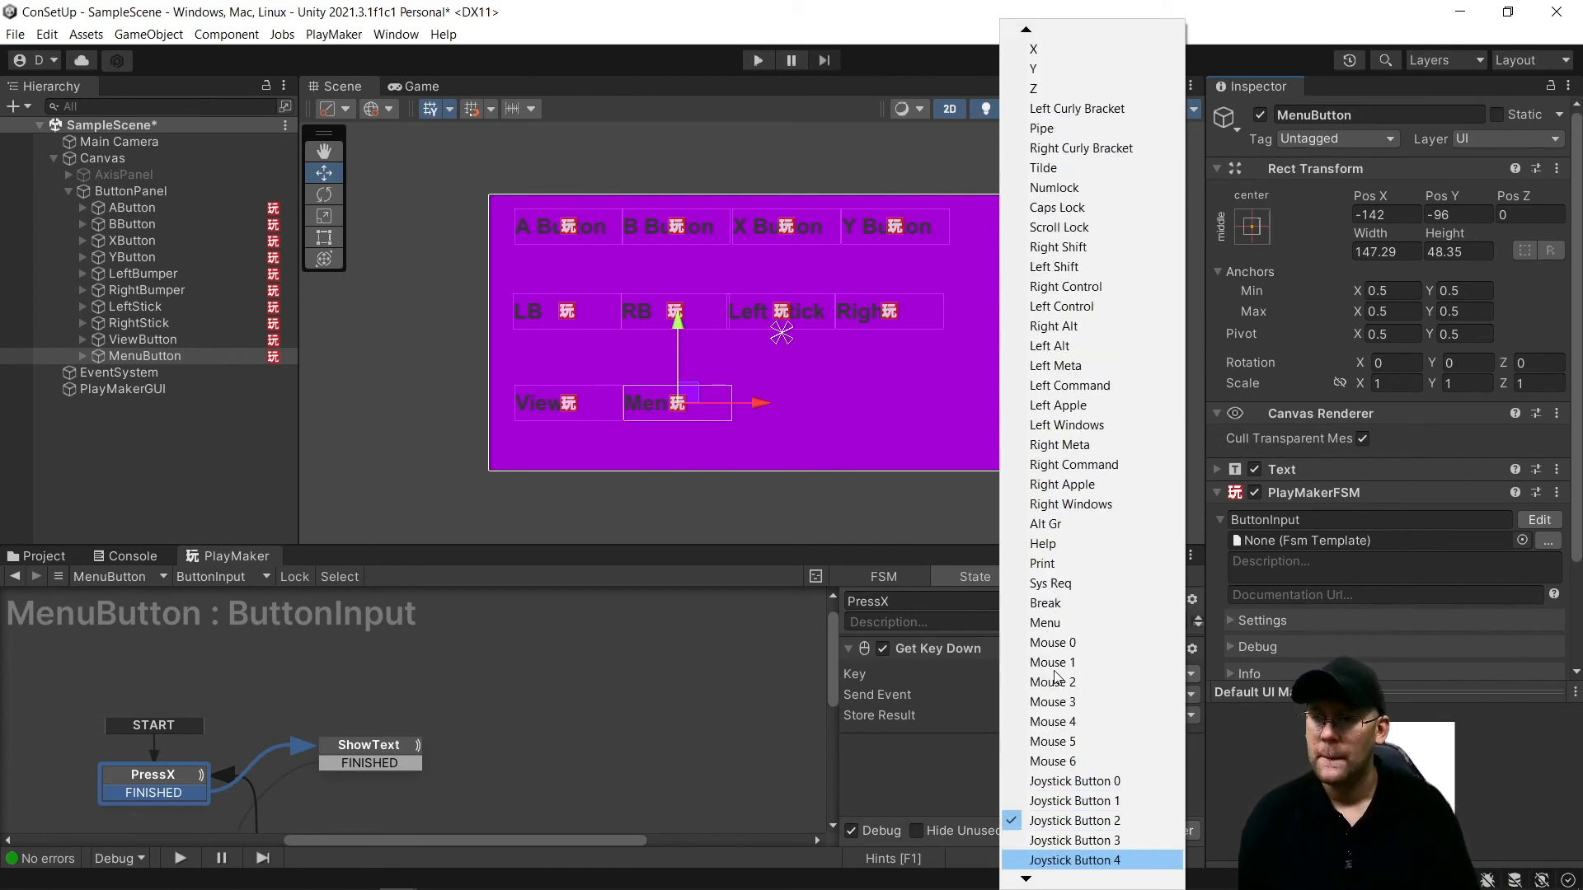
key("Return")
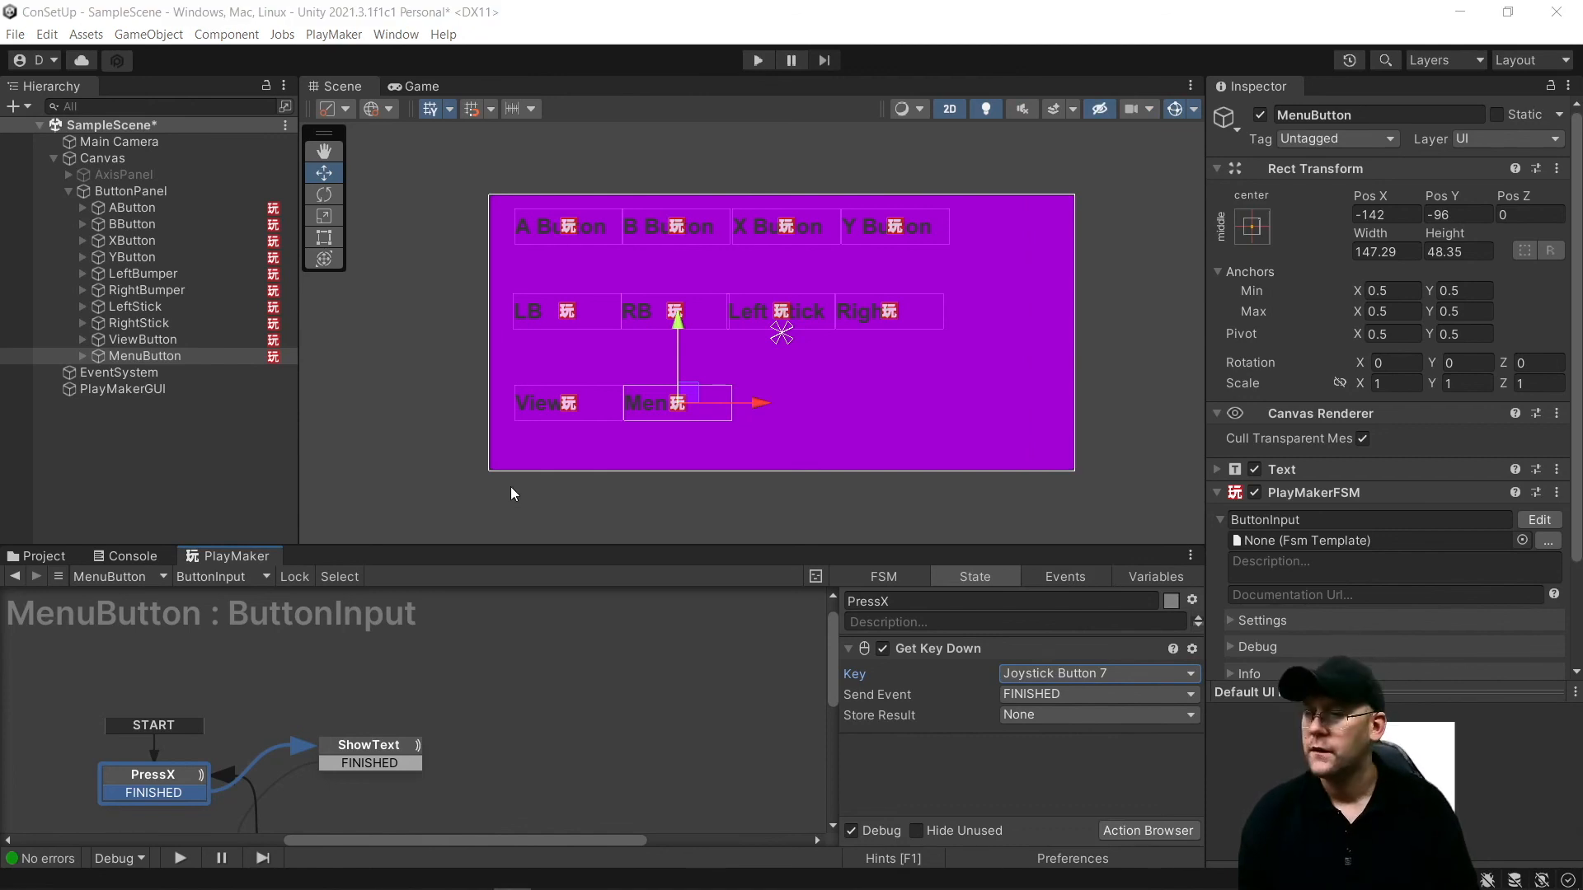
left_click_drag(905, 601, 880, 601)
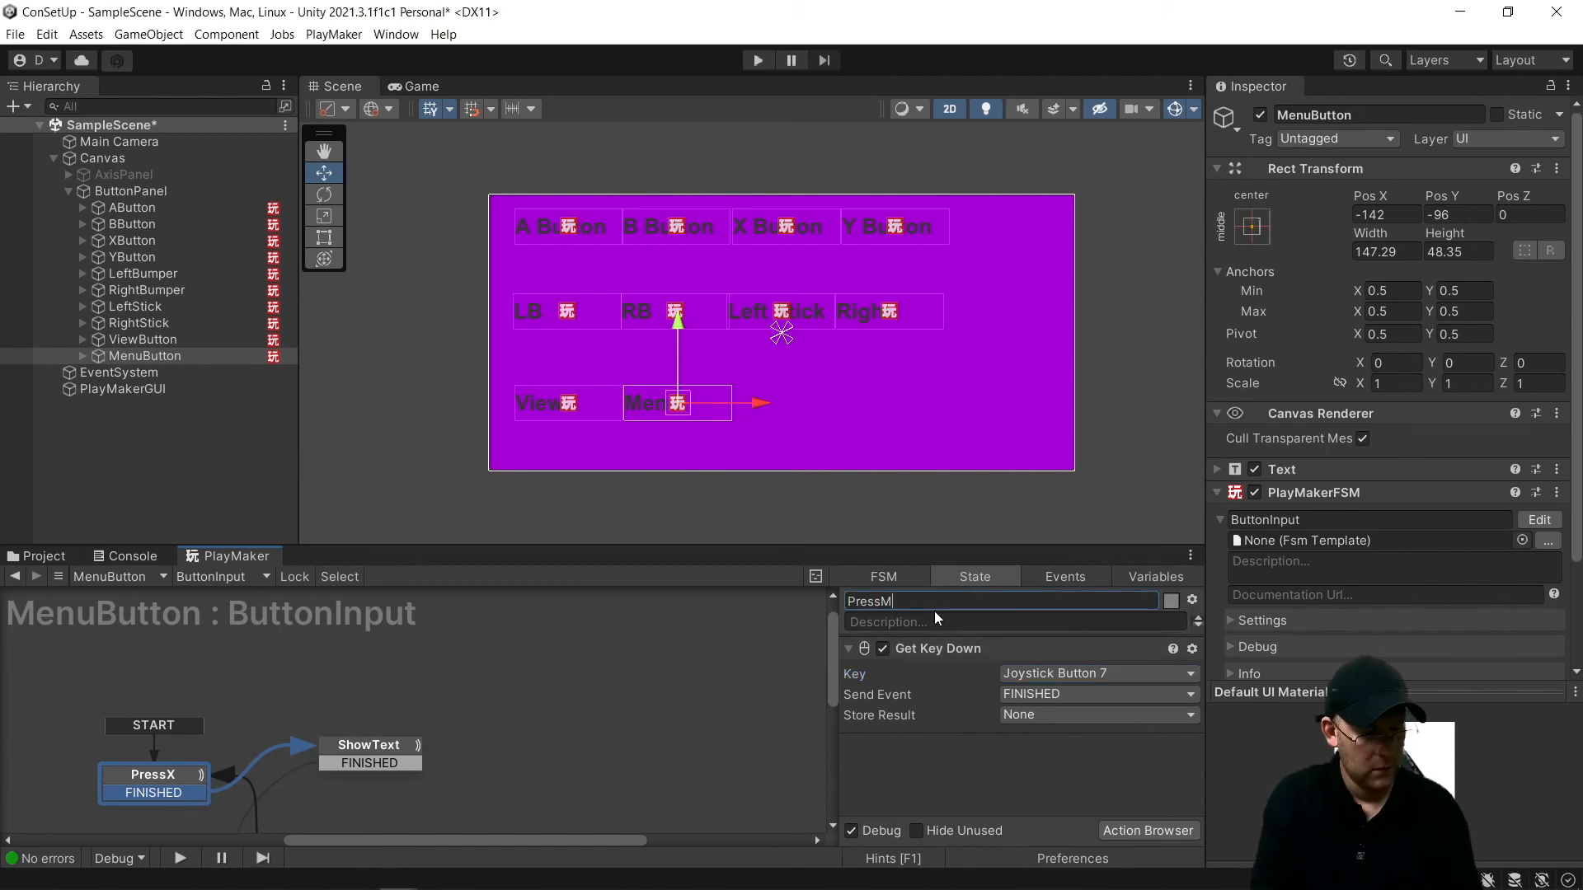
type("Menu")
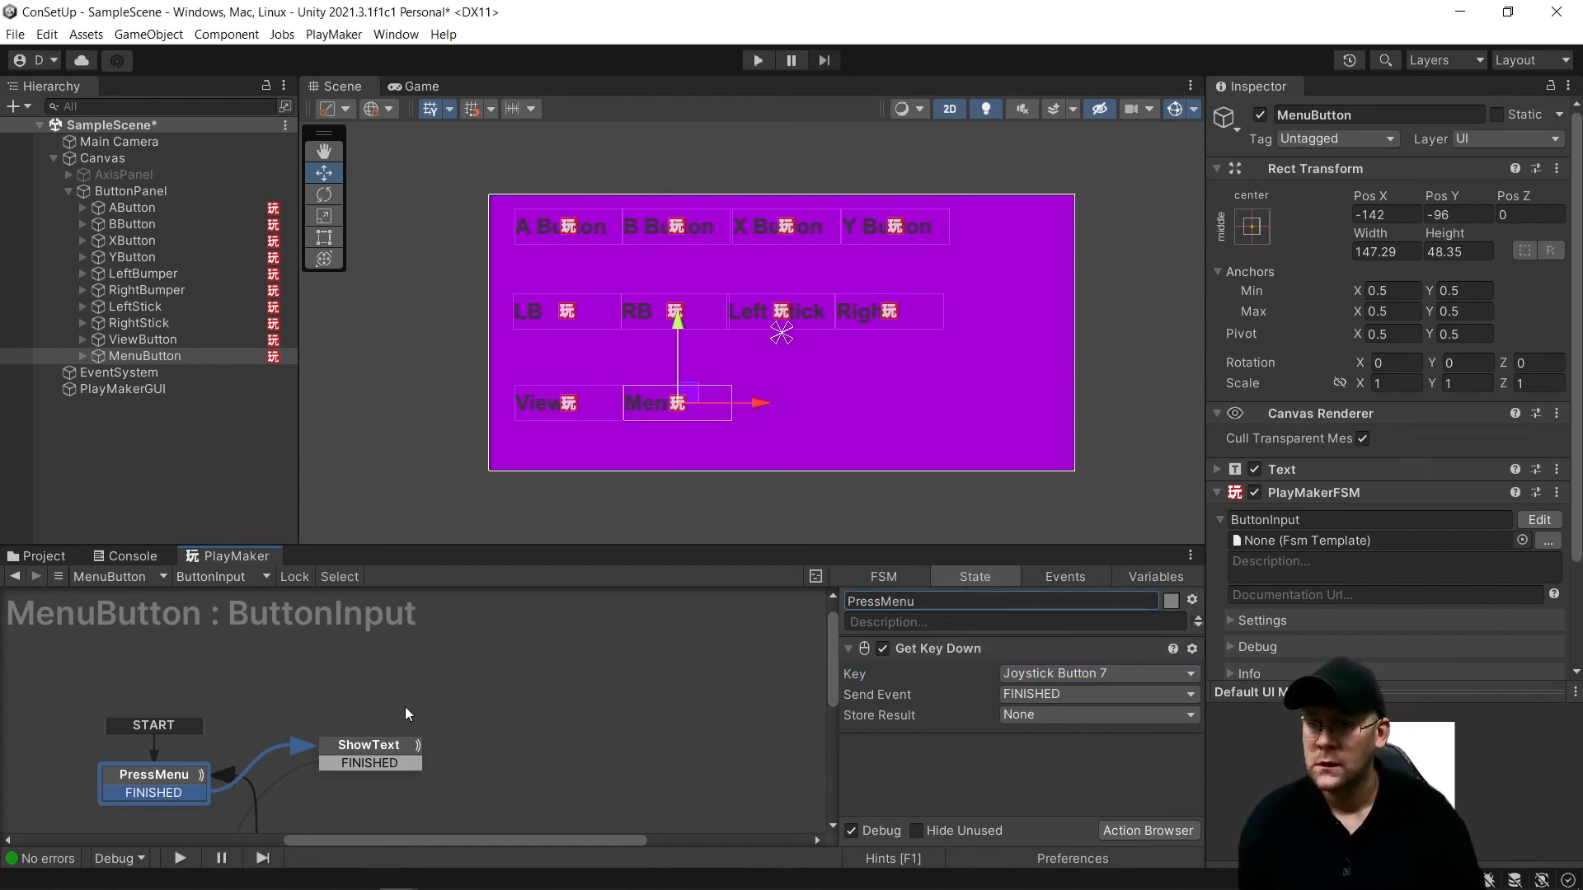
Assign MenuButton's Pressed child to the Activate Game Object actions in the ShowText and TurnOff states of its own FSM
left_click(384, 749)
left_click(83, 355)
left_click_drag(140, 372, 1063, 702)
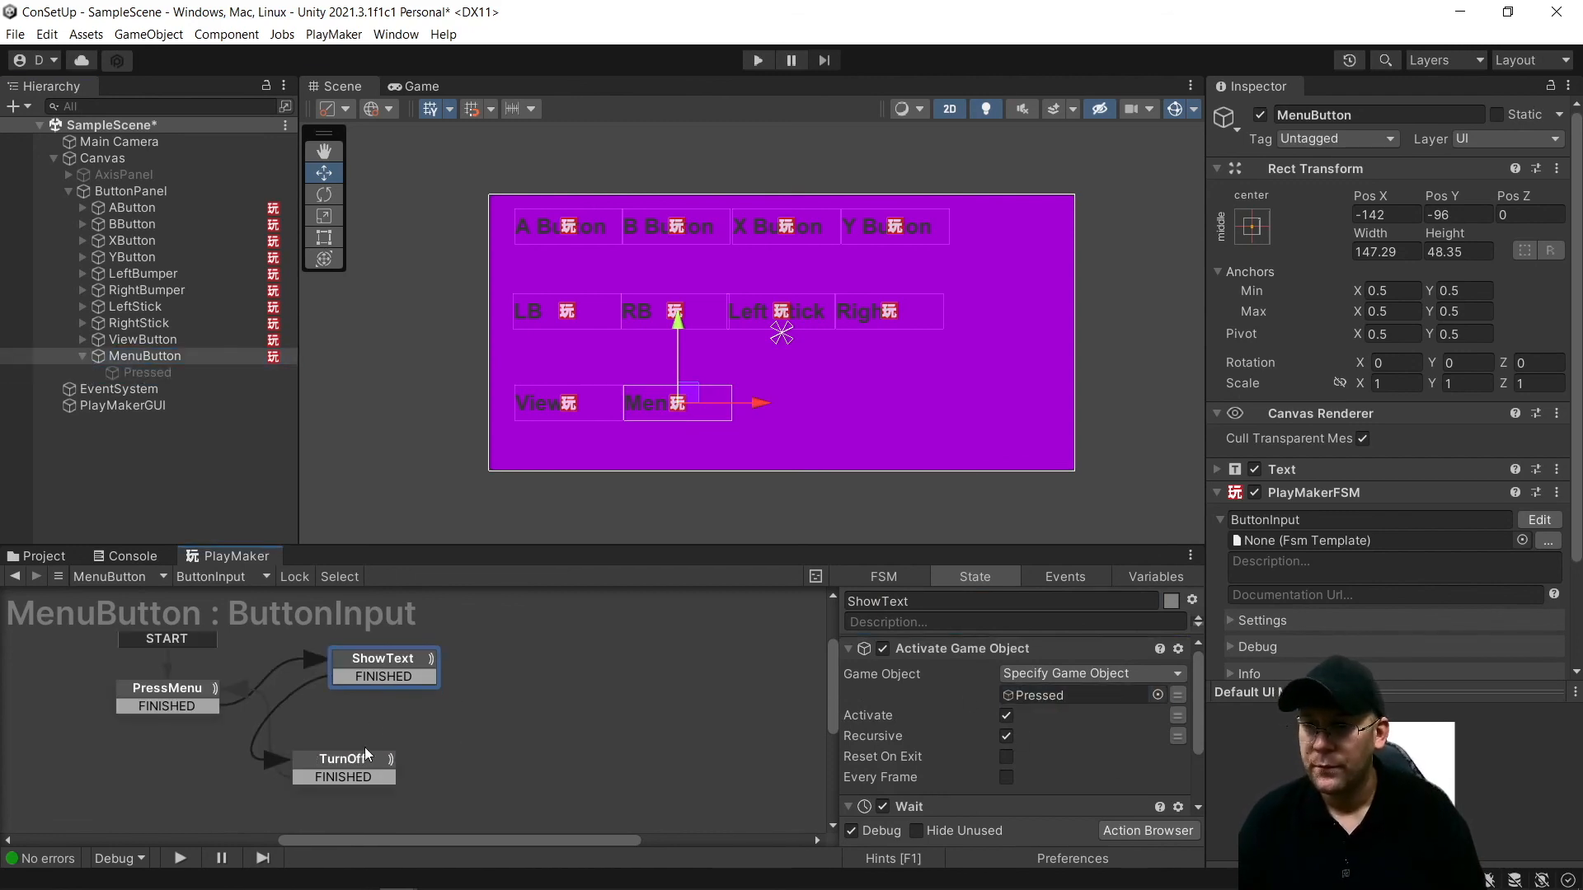
left_click(364, 751)
left_click_drag(120, 375, 1047, 699)
Run the scene in Play mode to test the controller button FSMs
left_click(757, 60)
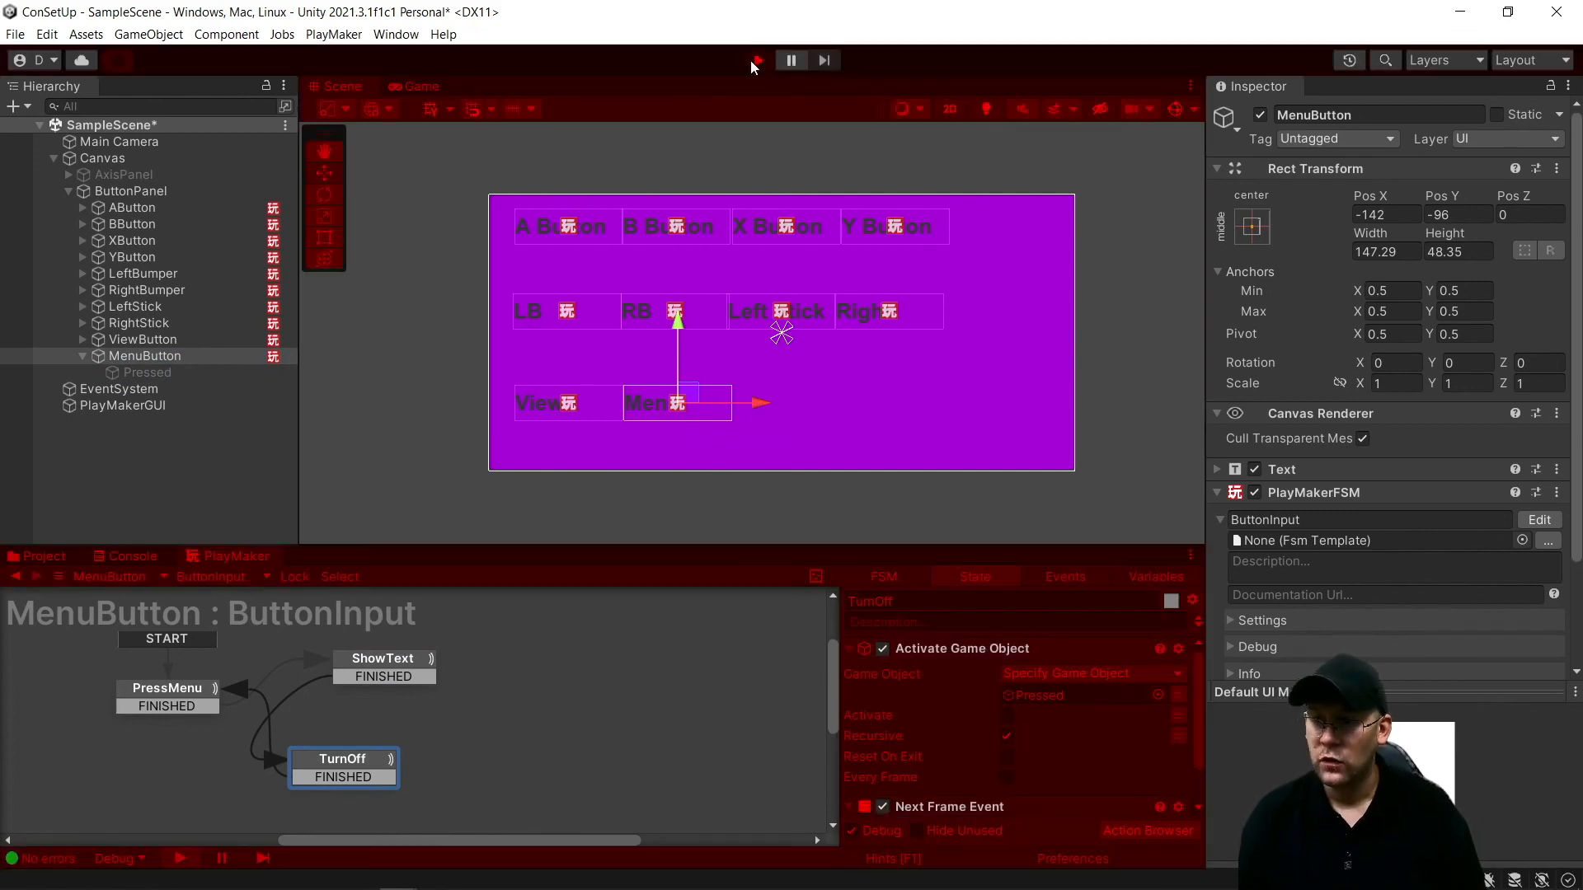